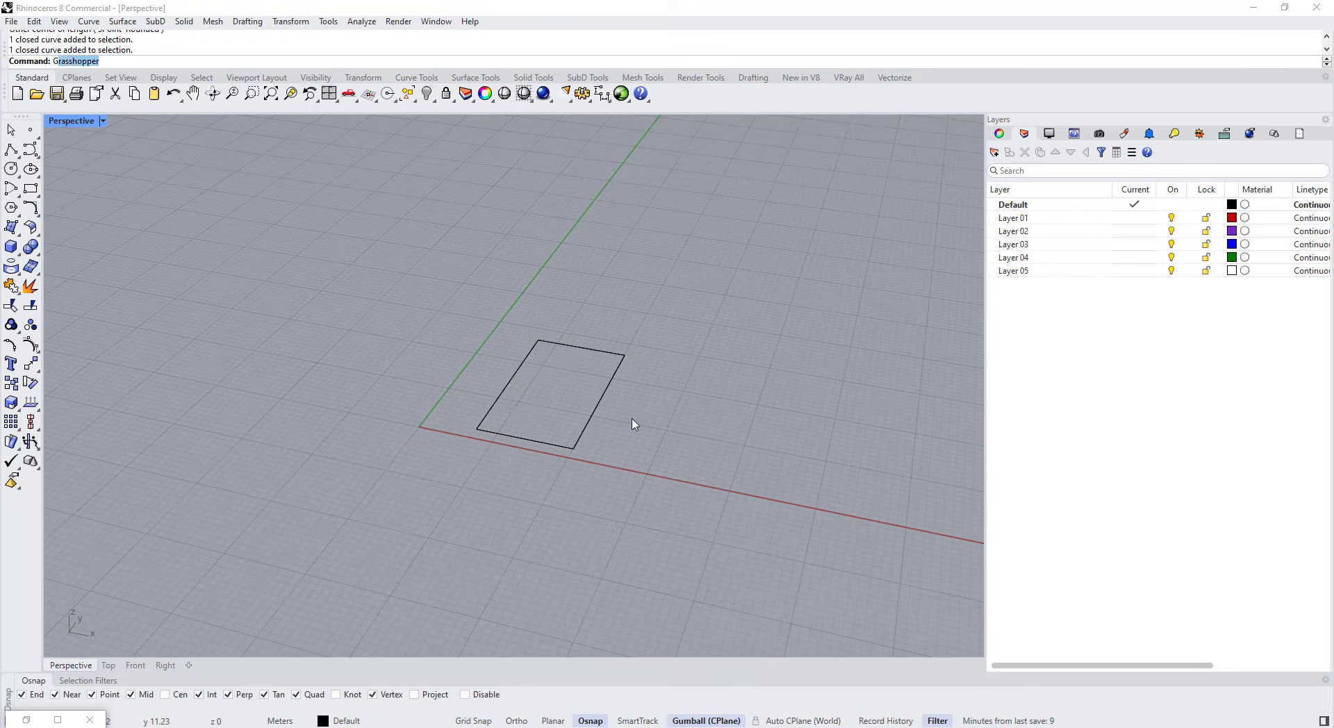
- Launch Grasshopper and add a Curve parameter to the empty canvas
key(Return)
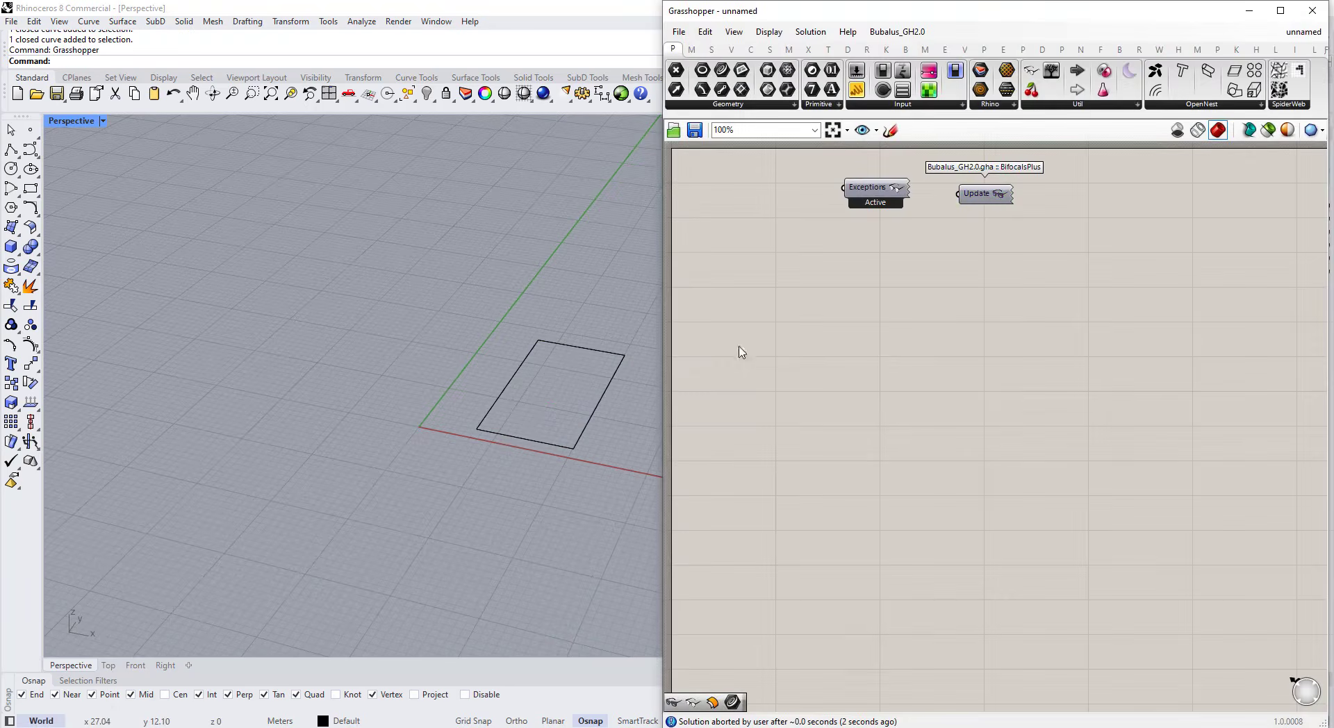
click(561, 352)
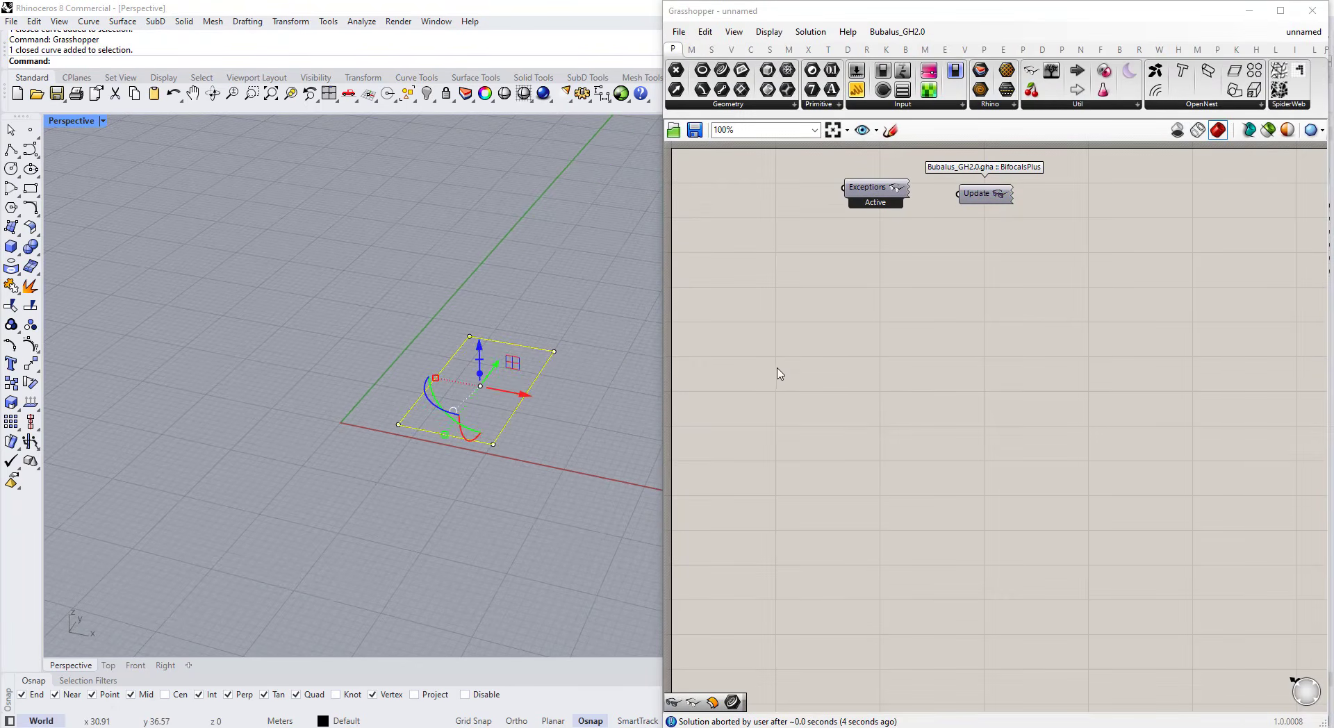
double_click(830, 375)
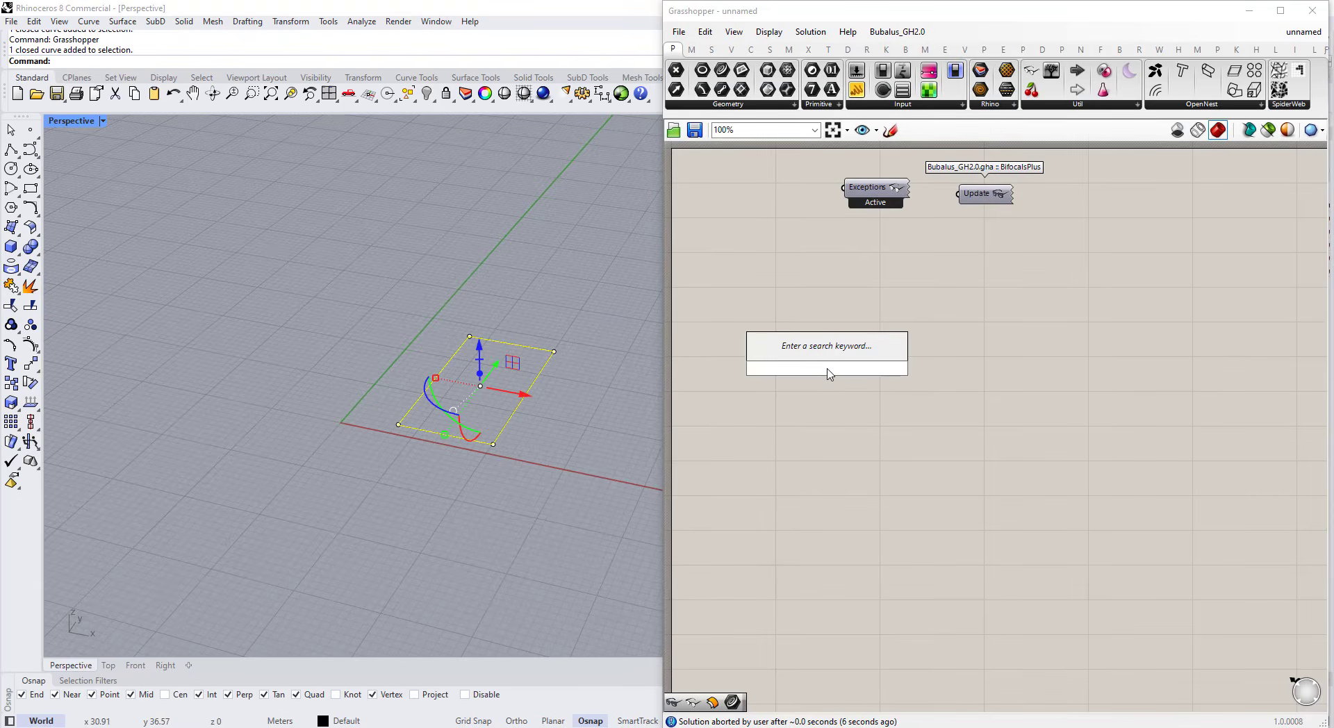
text(cr)
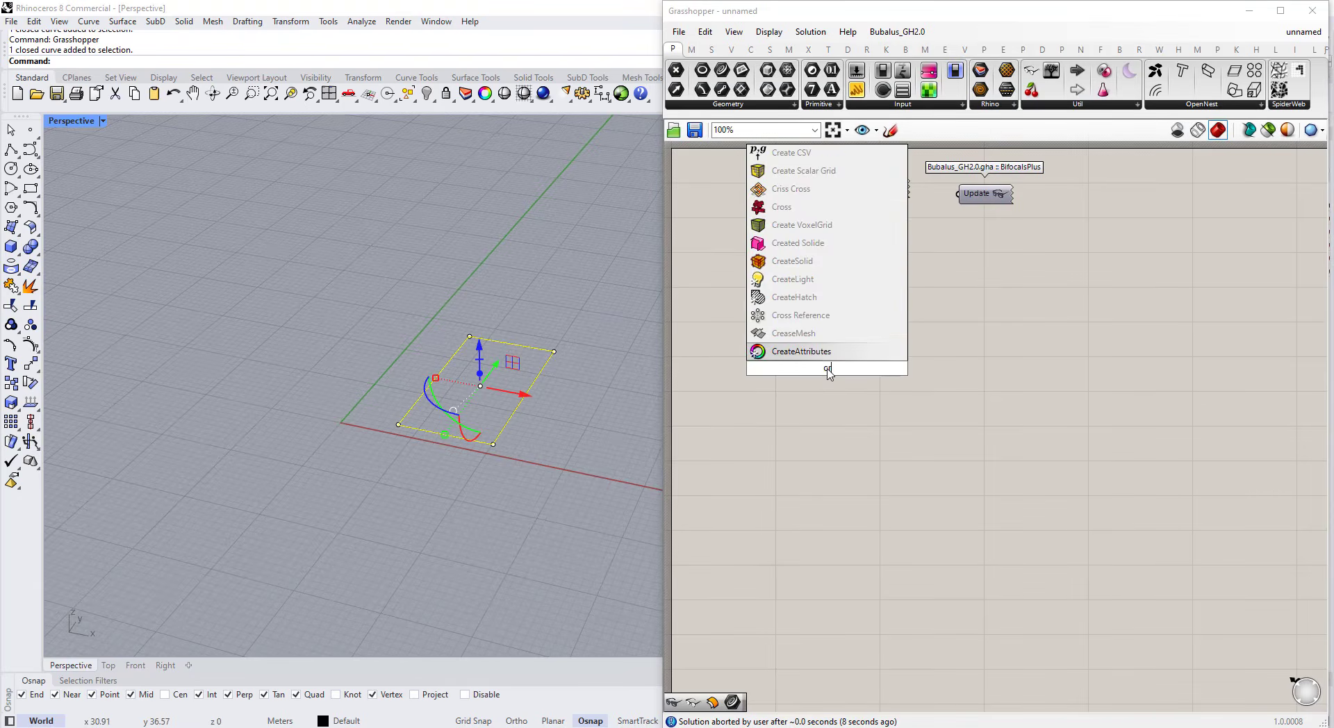
text(v)
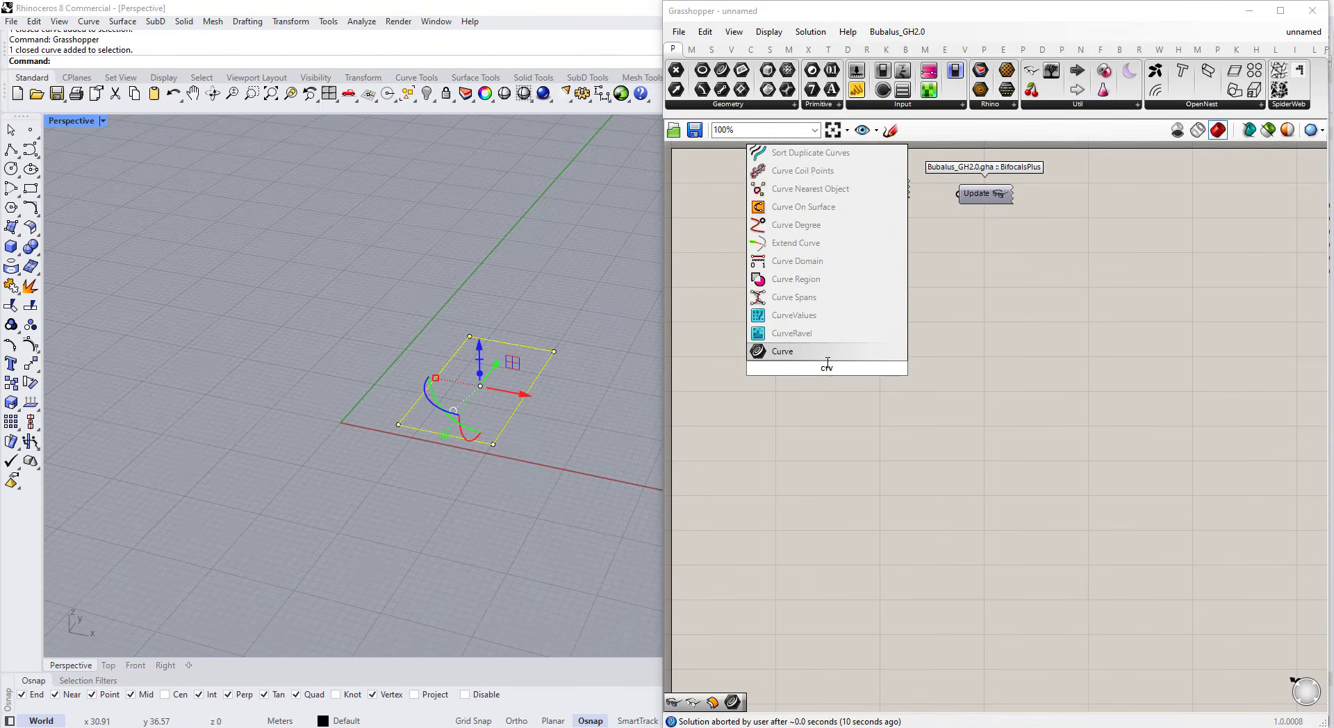
key(Return)
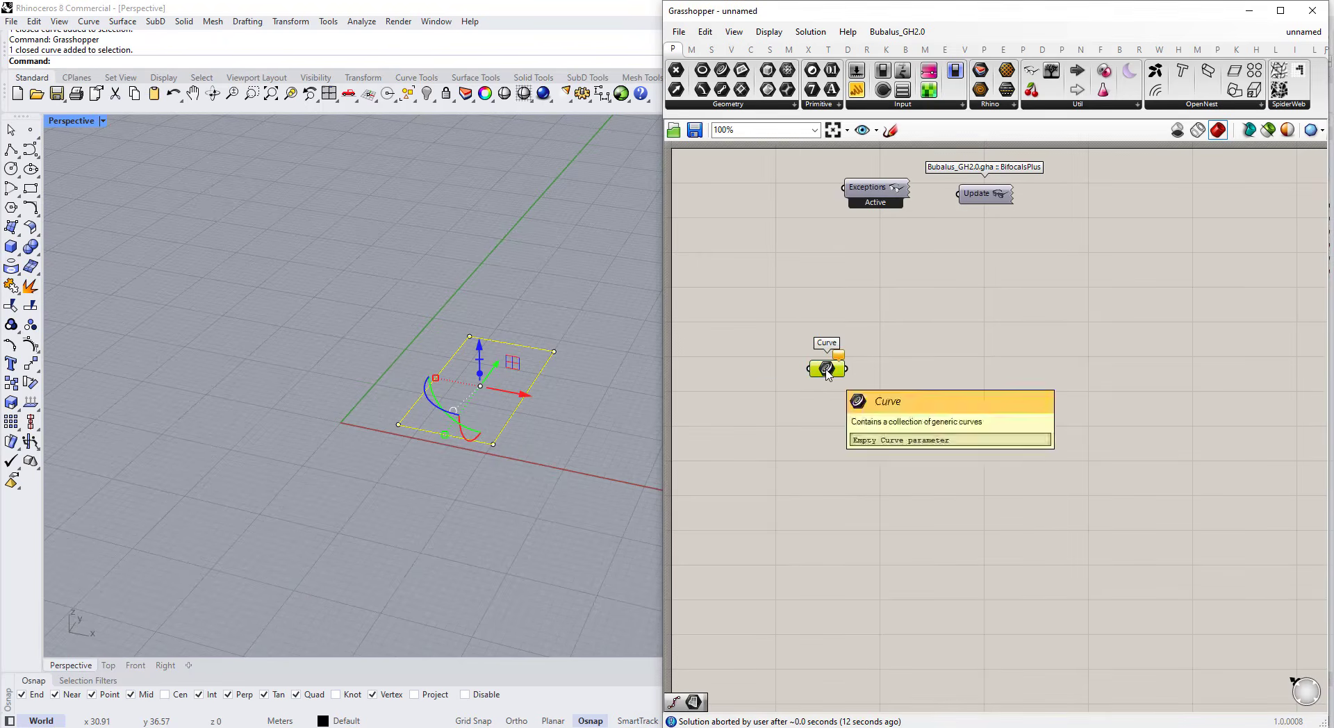
- Reference the rectangle drawn in Rhino as the single curve of the Curve parameter
right_click(826, 373)
click(877, 565)
right_click(825, 373)
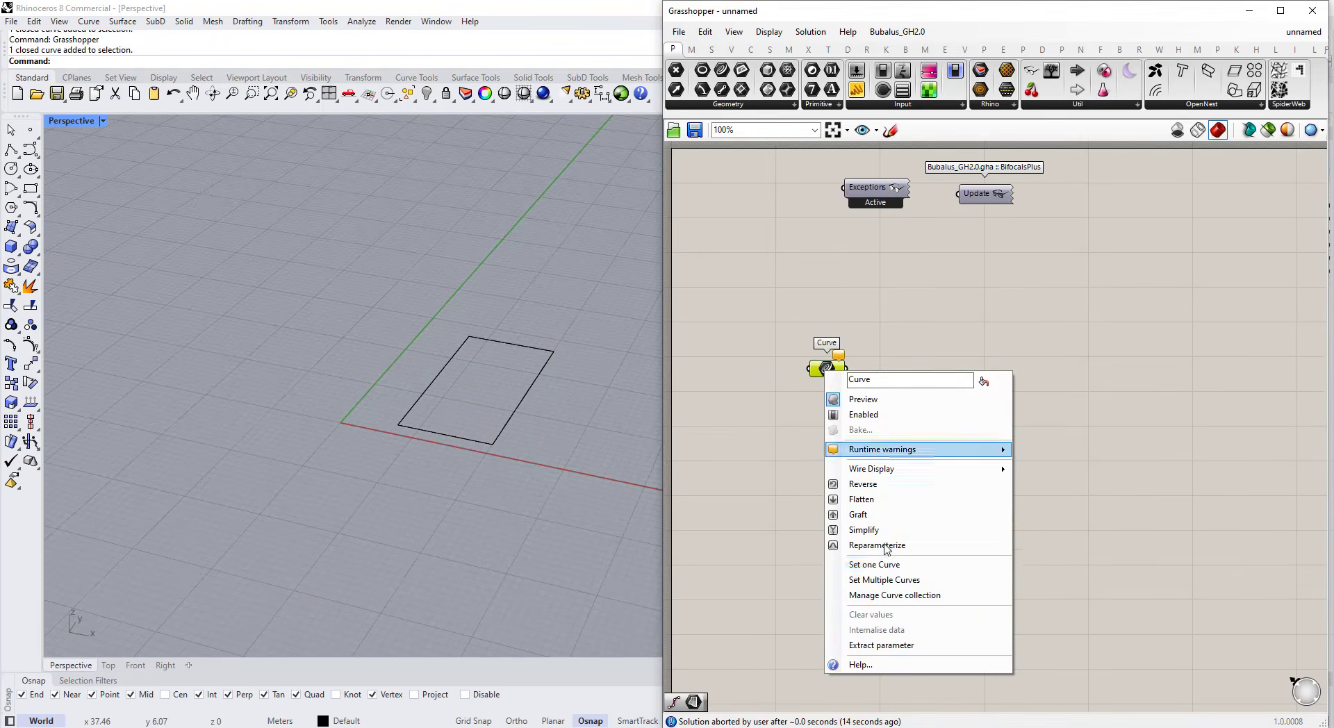
click(894, 569)
click(524, 396)
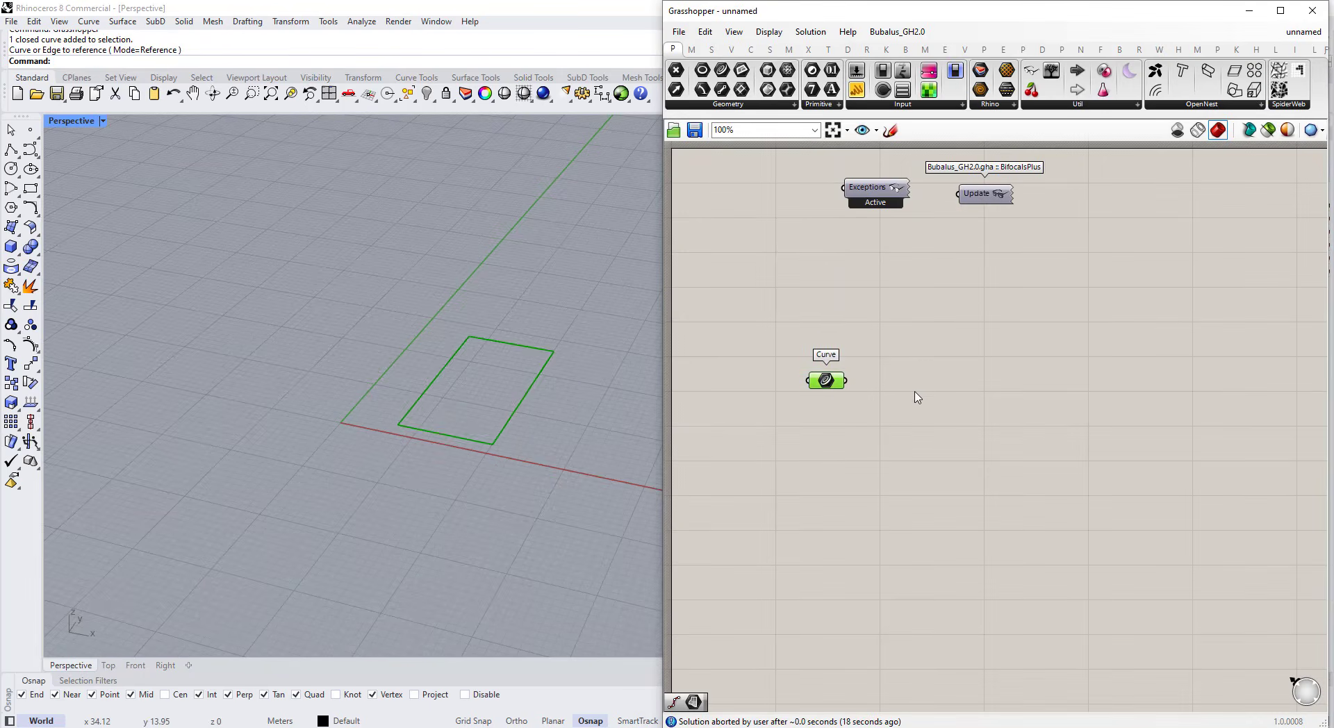
- Add a Surface parameter beside the Curve parameter and feed the curve into it
click(849, 405)
double_click(893, 389)
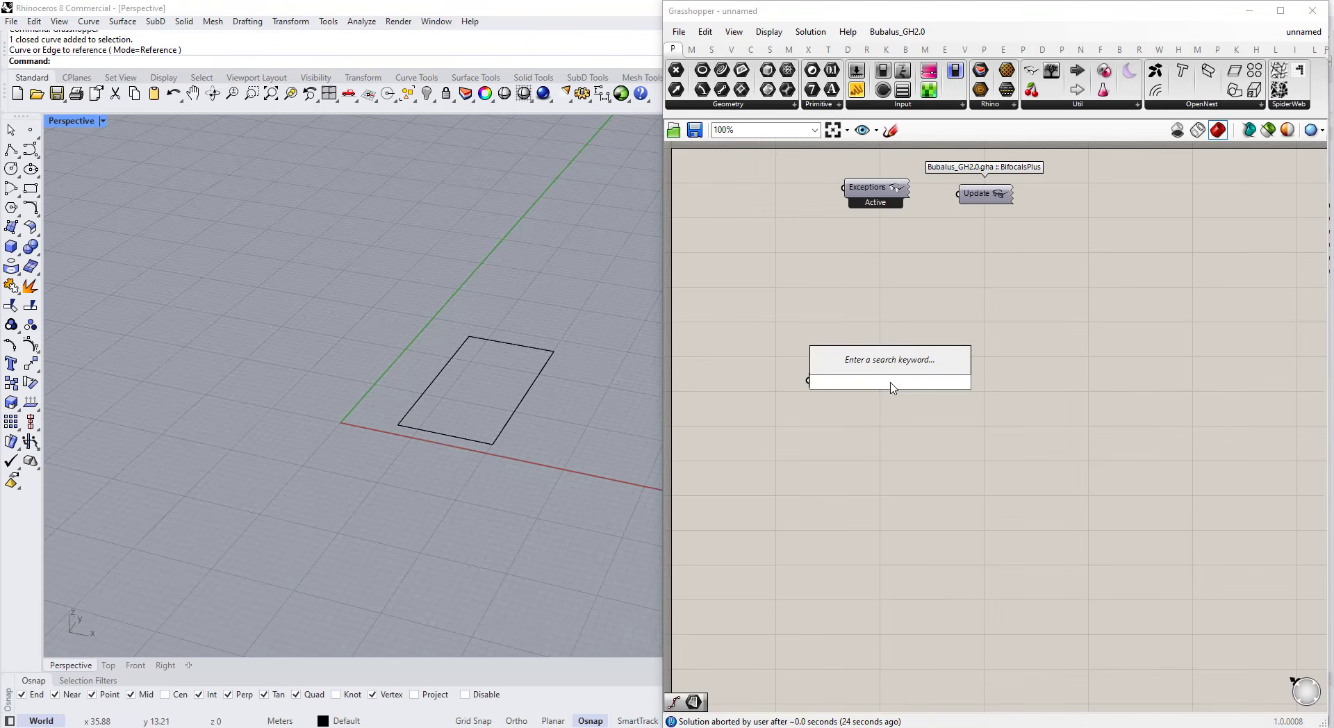
text(srf)
click(858, 295)
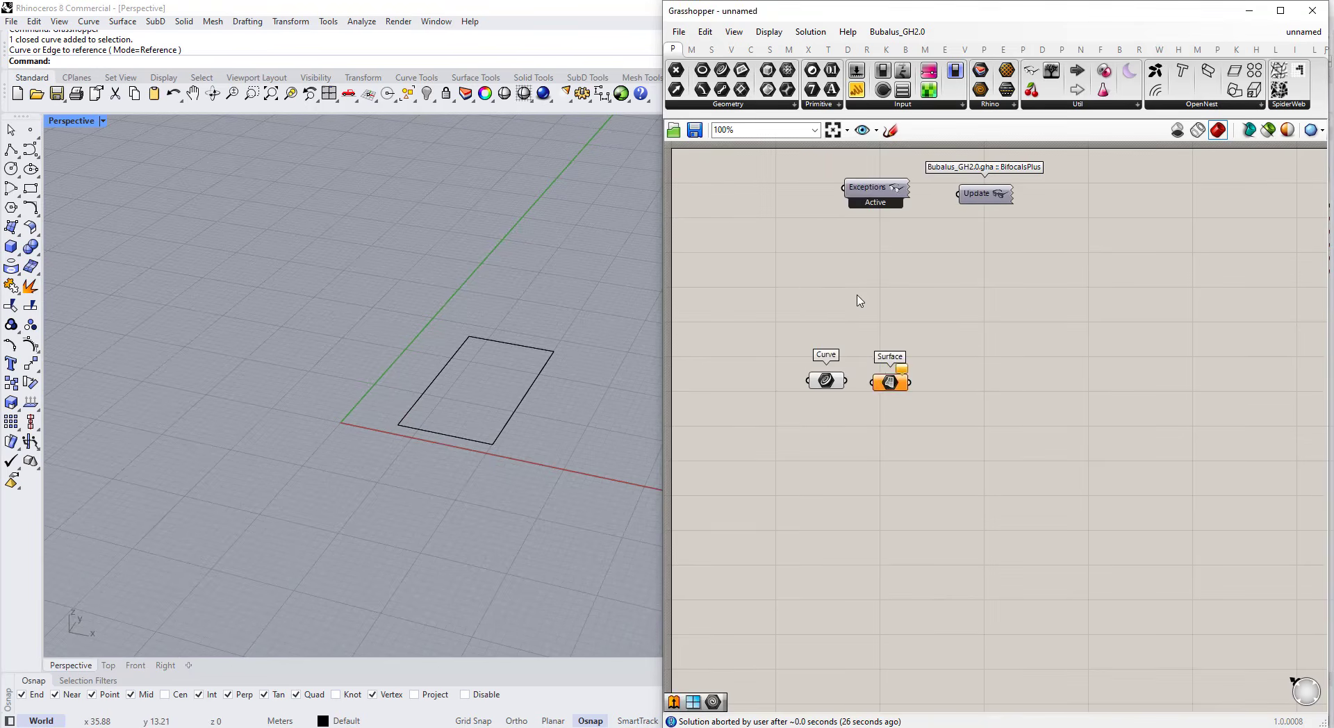
drag(851, 382, 884, 381)
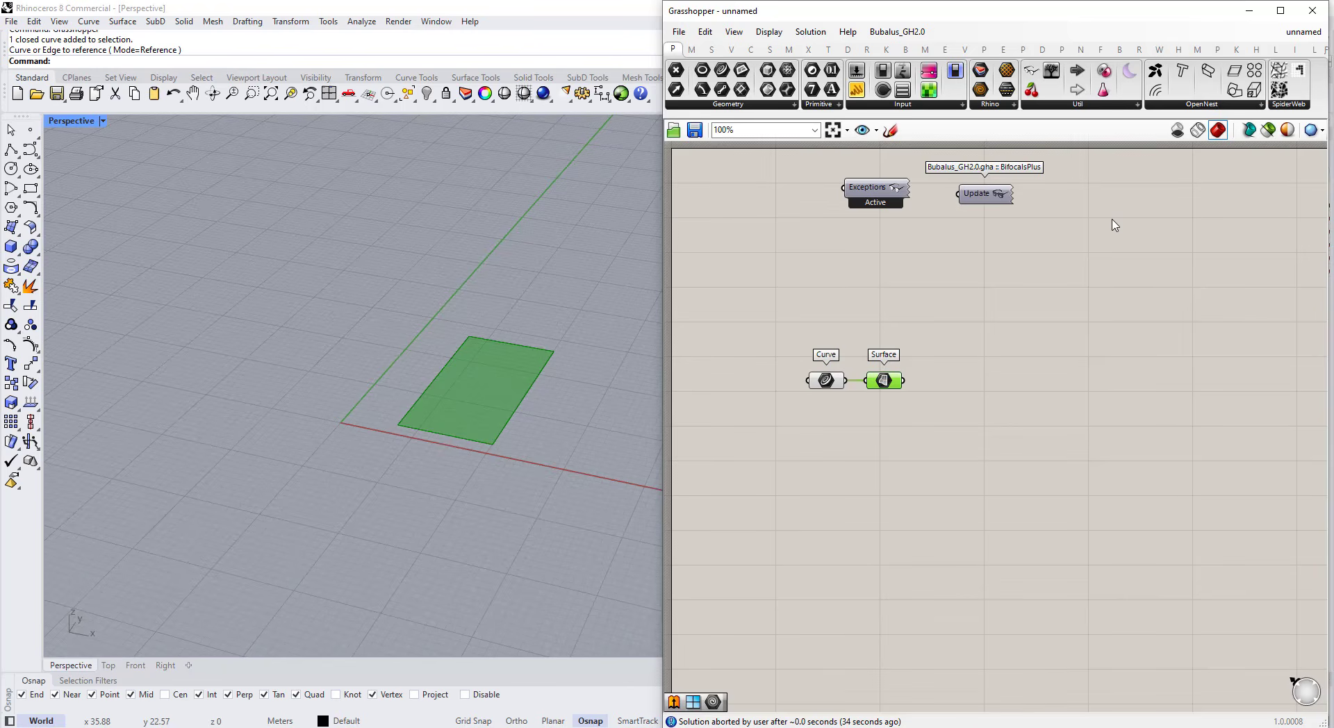
- Add LunchBox's Quad Panels component beside the Surface parameter and connect the surface to its Surface input
click(1276, 48)
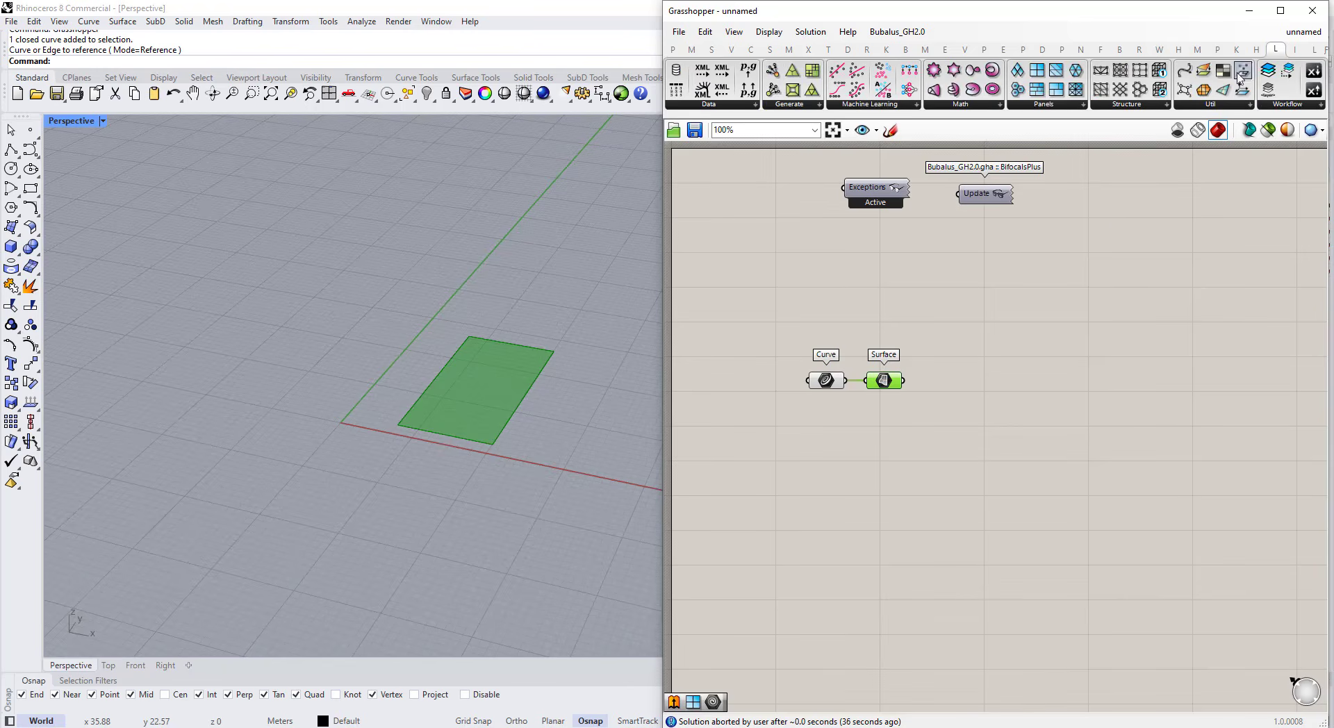
click(1067, 105)
click(1054, 169)
click(967, 360)
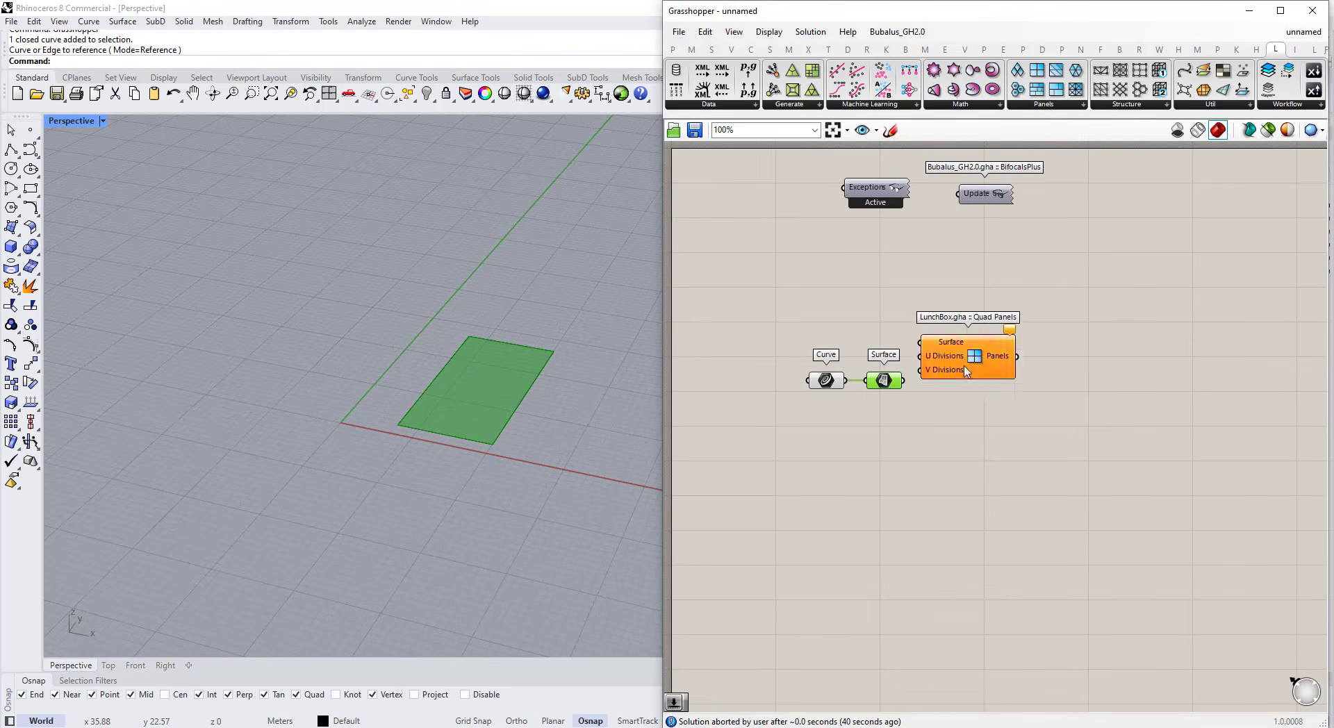
drag(967, 361, 986, 403)
drag(907, 387, 939, 384)
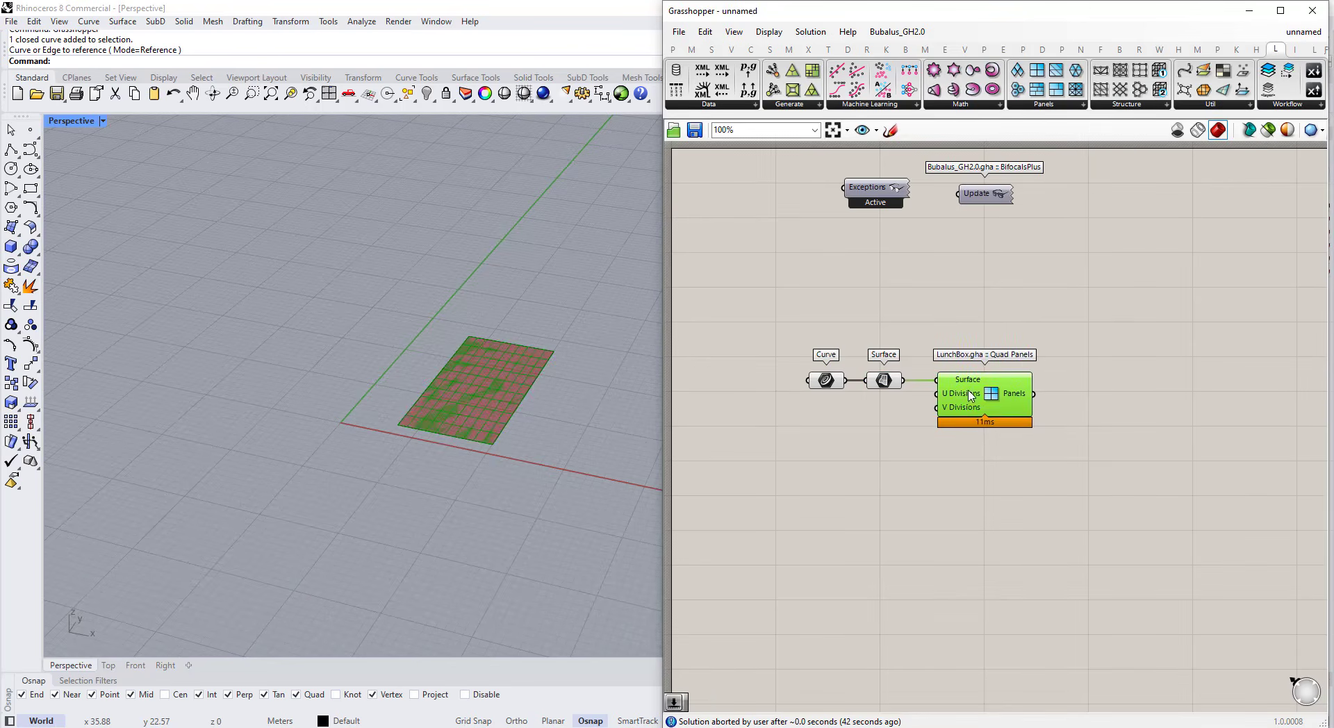
scroll(553, 391, up, 2)
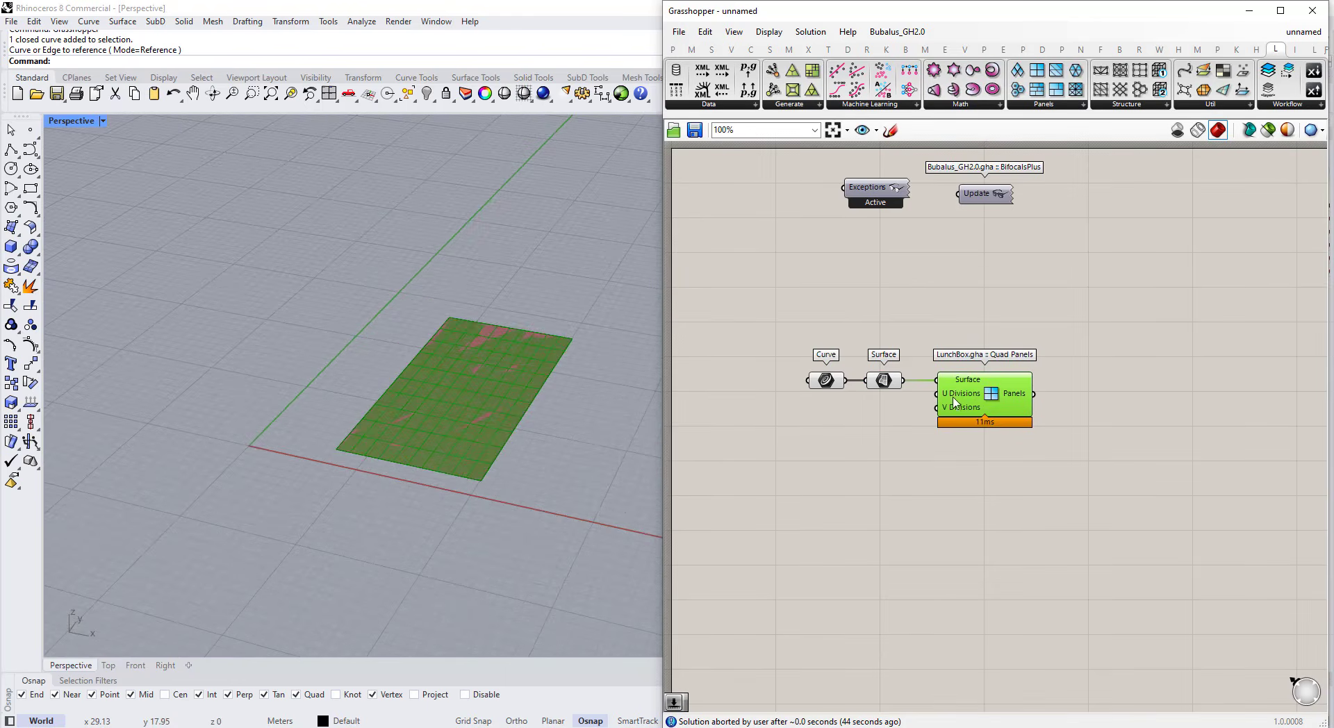
- Add a number slider ranging from 0 to 30, set it to 10, and connect it to both U and V Divisions
double_click(875, 438)
text(0<30)
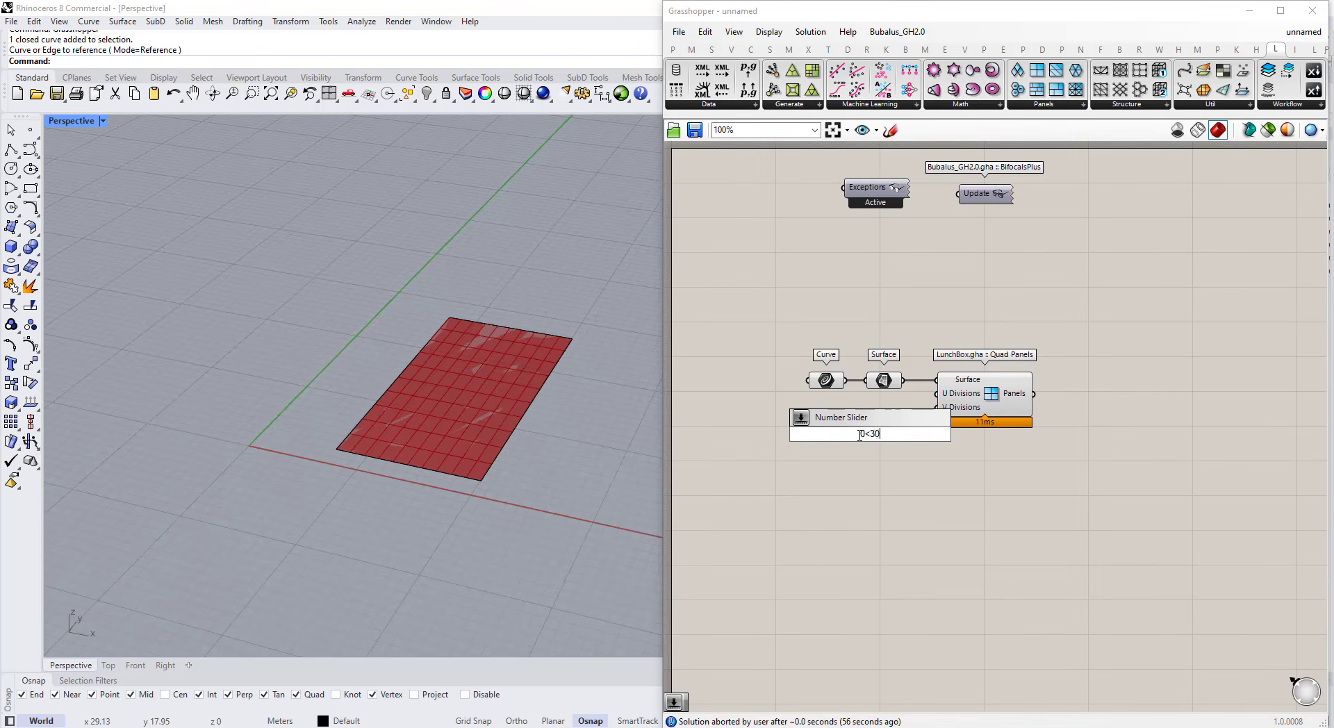
key(Return)
scroll(879, 436, up, 2)
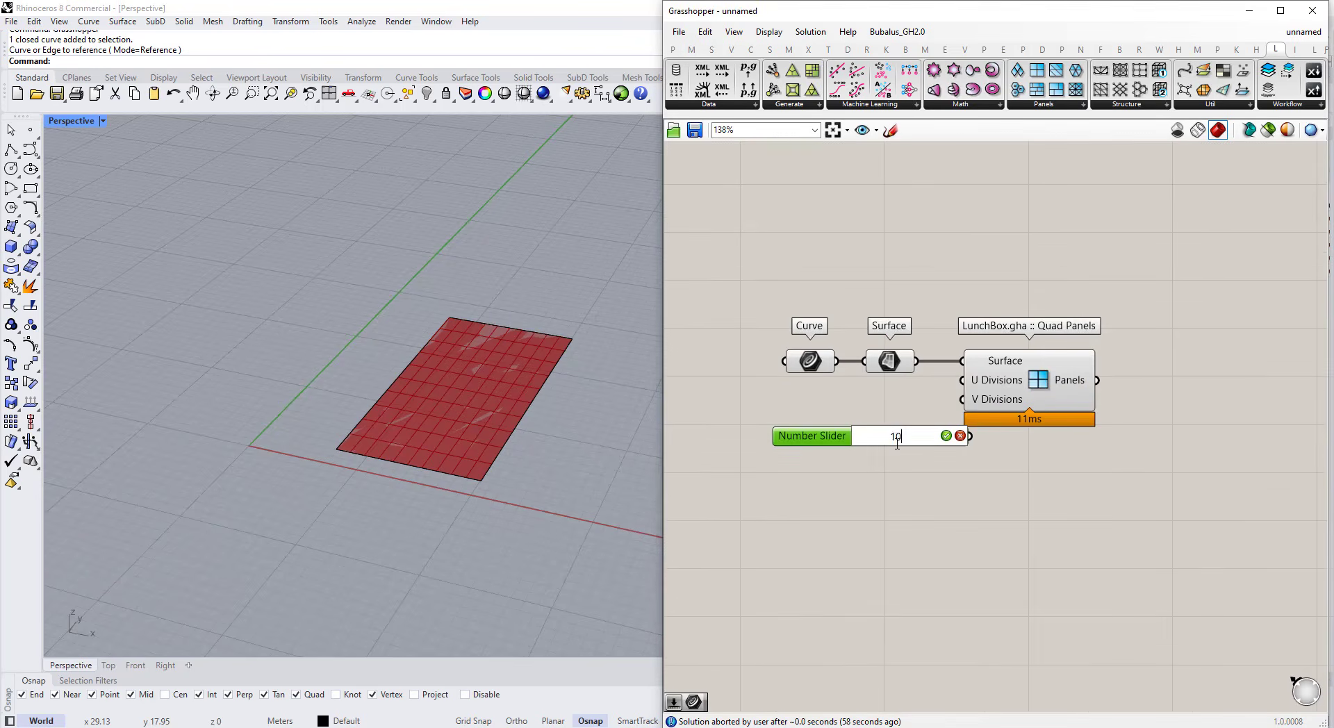
key(Return)
drag(914, 435, 963, 404)
- Rename the number slider to "No. of Divisions"
right_click(735, 449)
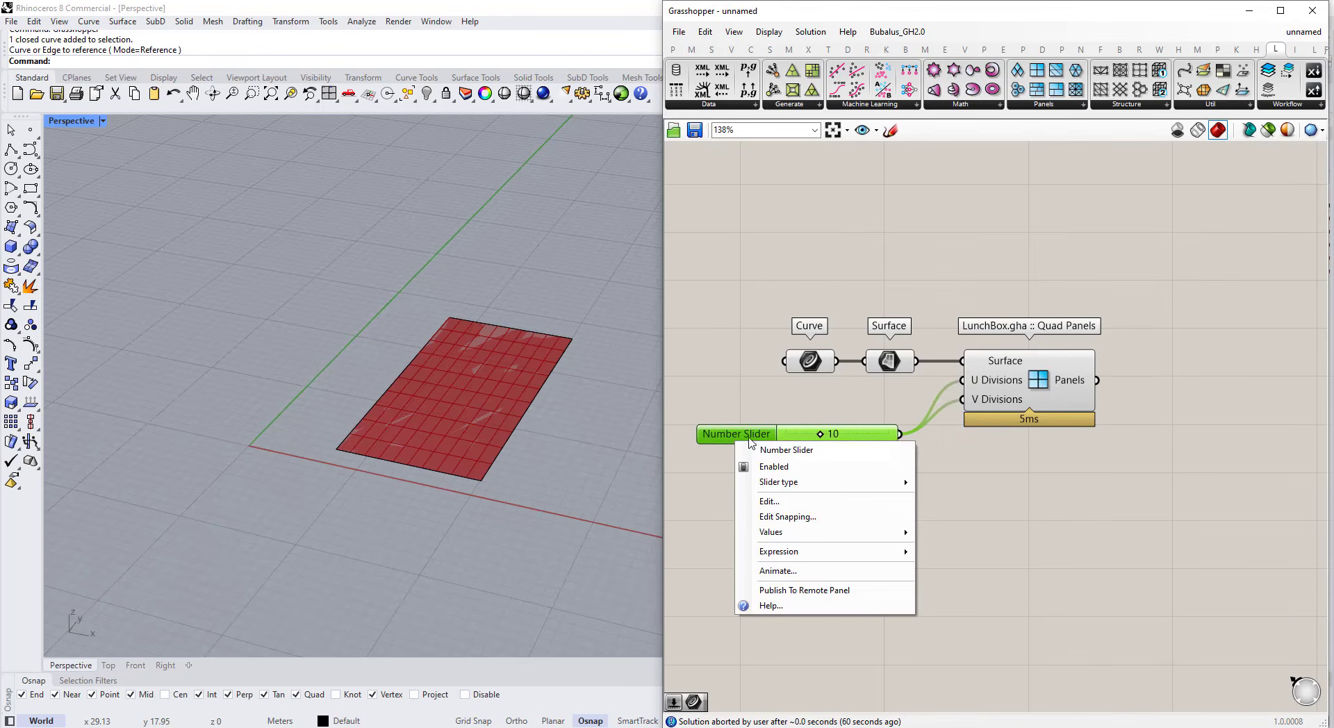
text(Ni)
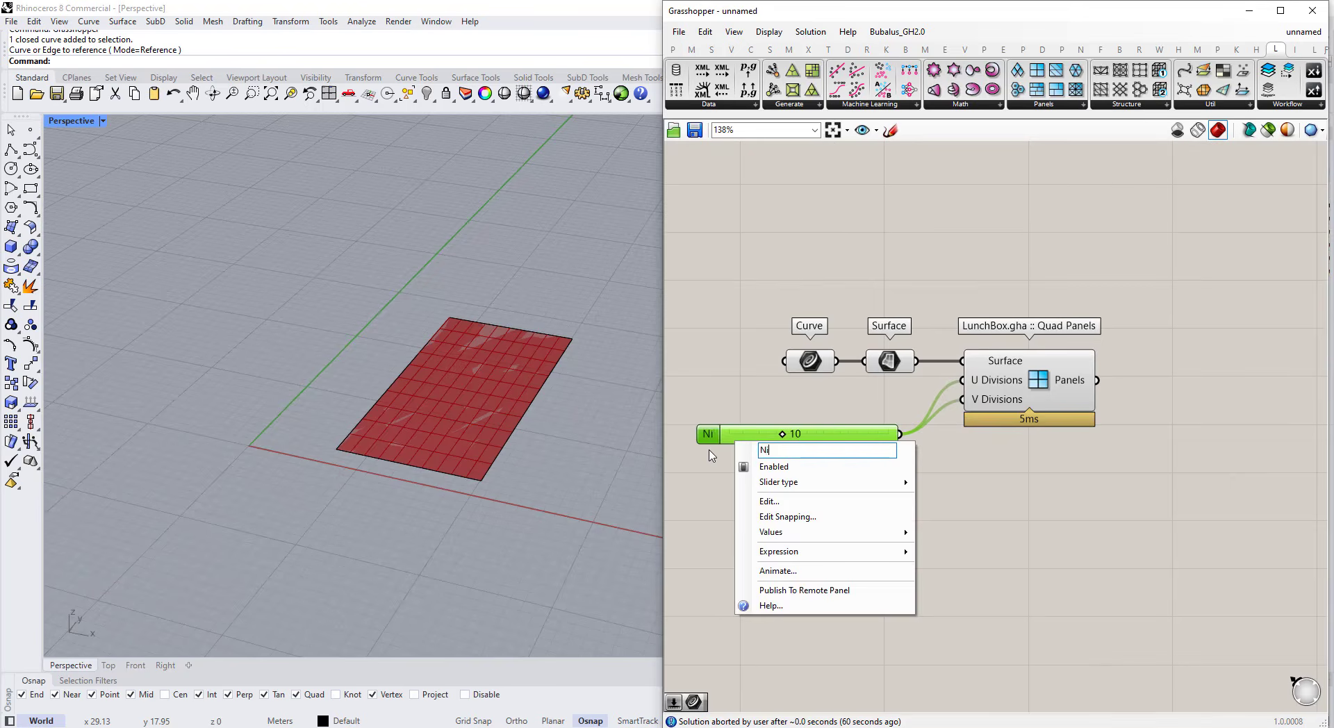
text(o. of Faces)
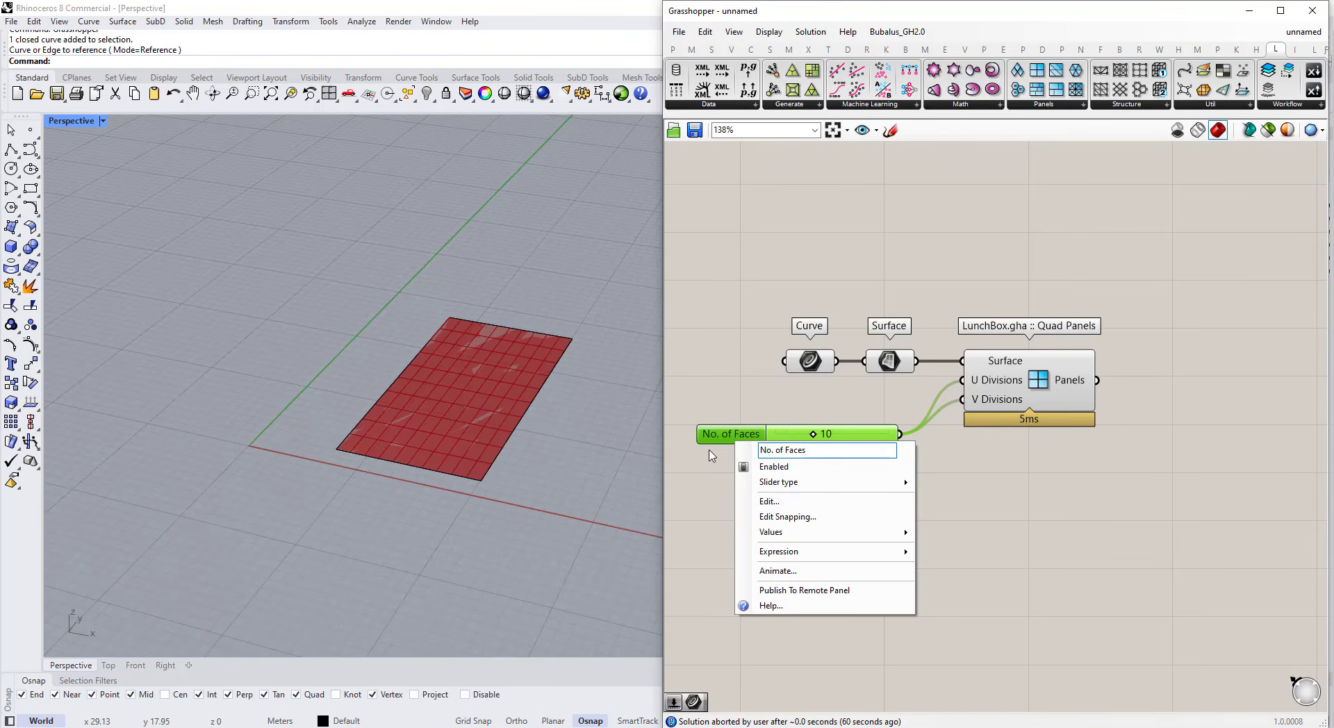
key(BackSpace)
key(BackSpace)
key(BackSpace)
key(BackSpace)
key(BackSpace)
text(Divisions)
key(Return)
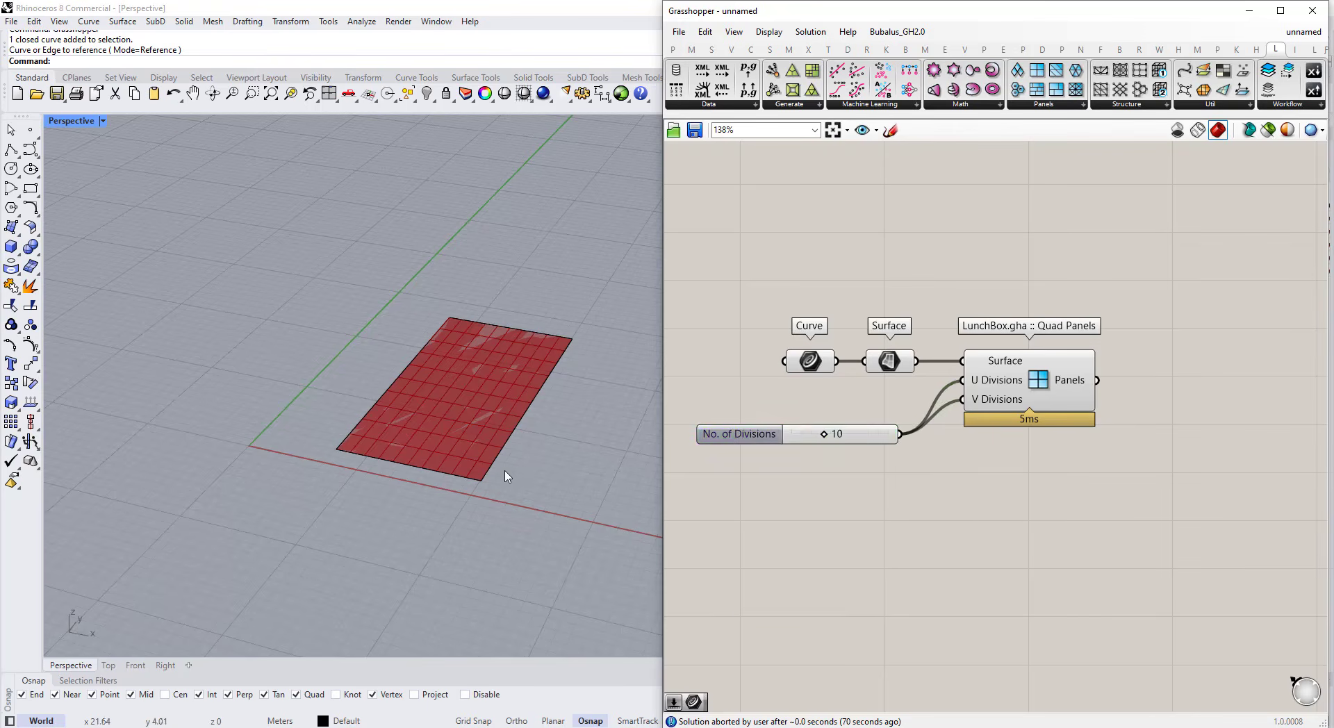
- Add a Simple Mesh component and connect the Quad Panels output to its Brep input
click(1024, 401)
click(1029, 458)
scroll(963, 395, down, 2)
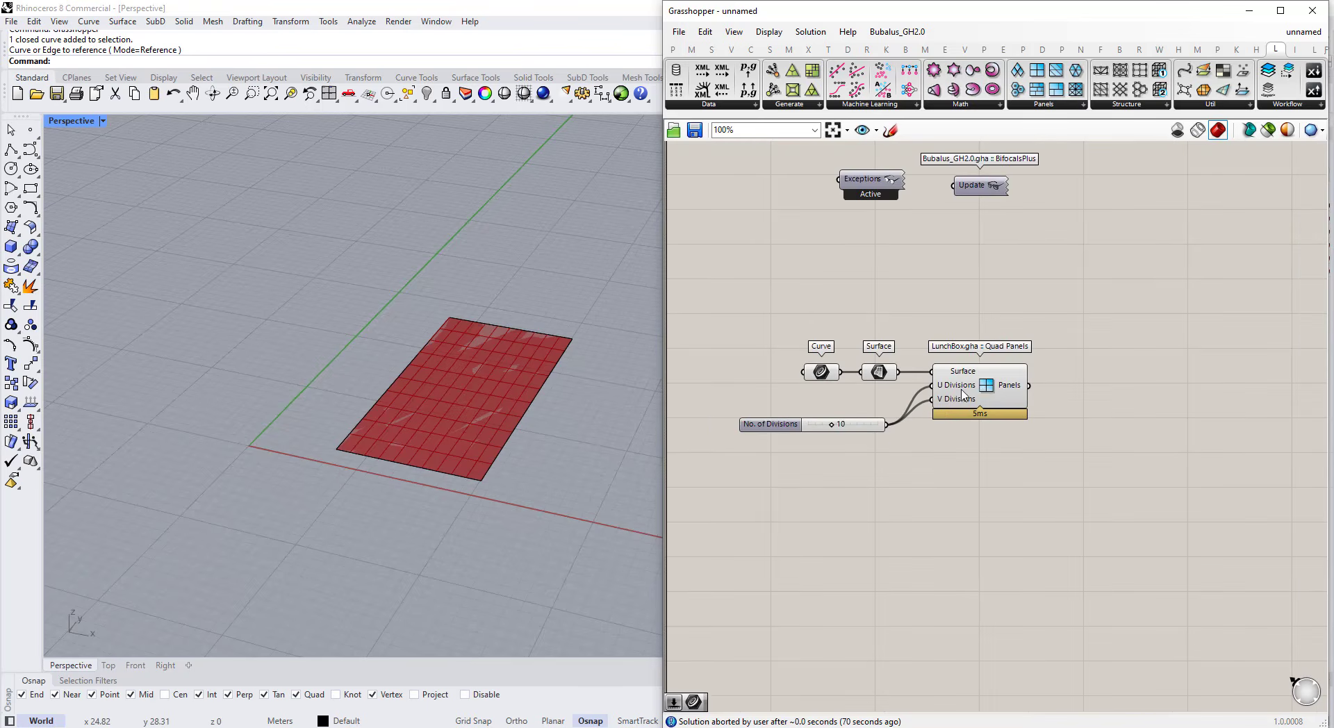
mouse_move(1010, 395)
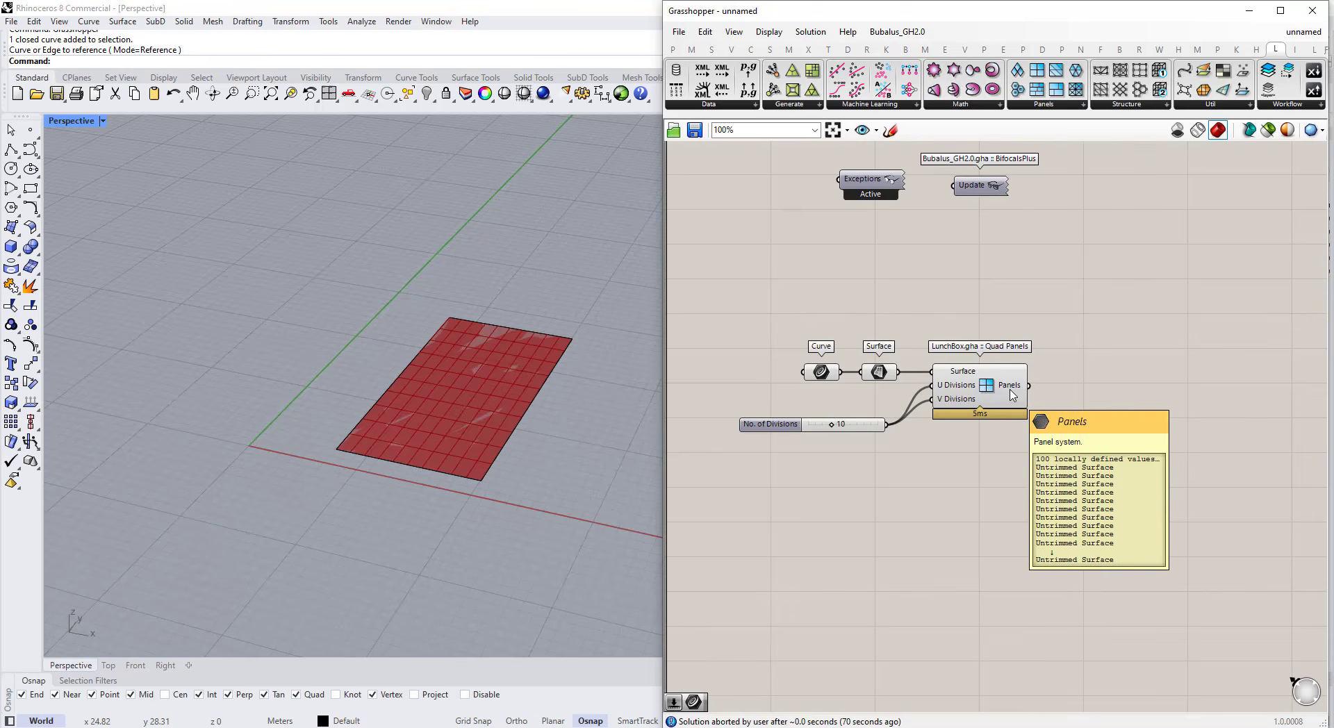
double_click(1057, 341)
text(simpl)
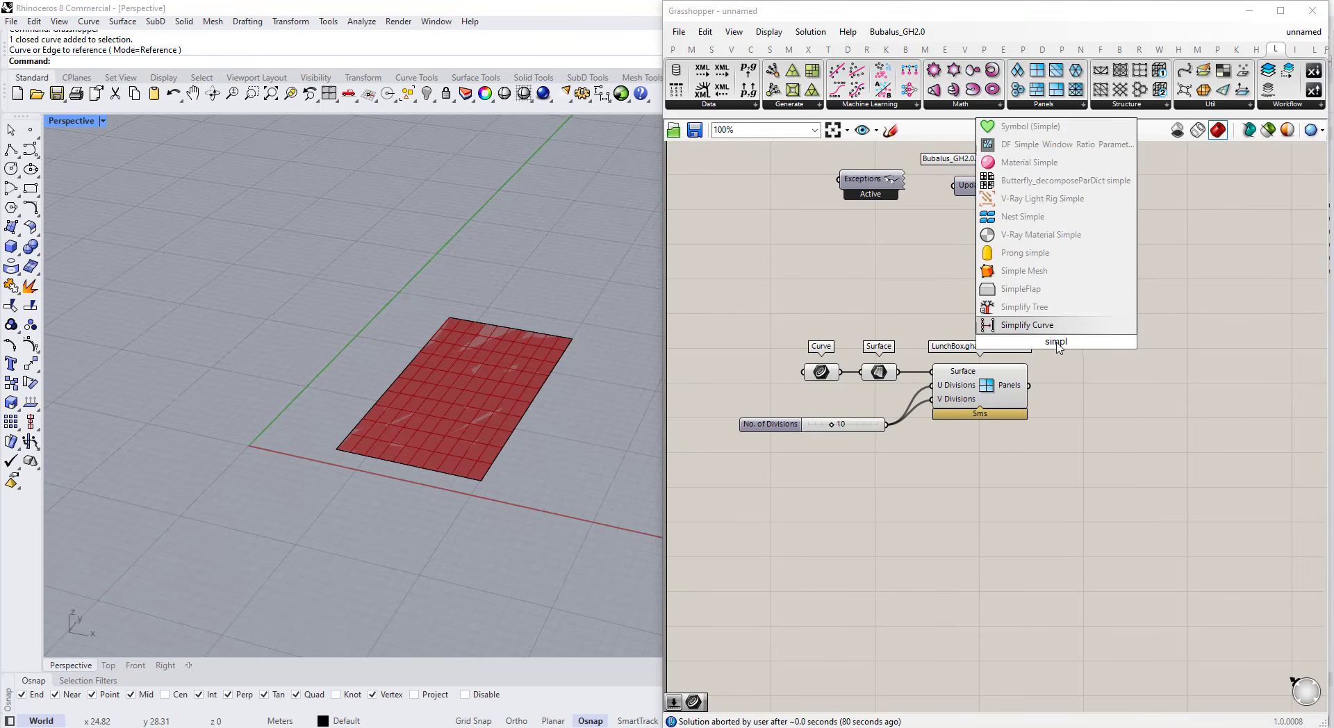
click(1025, 270)
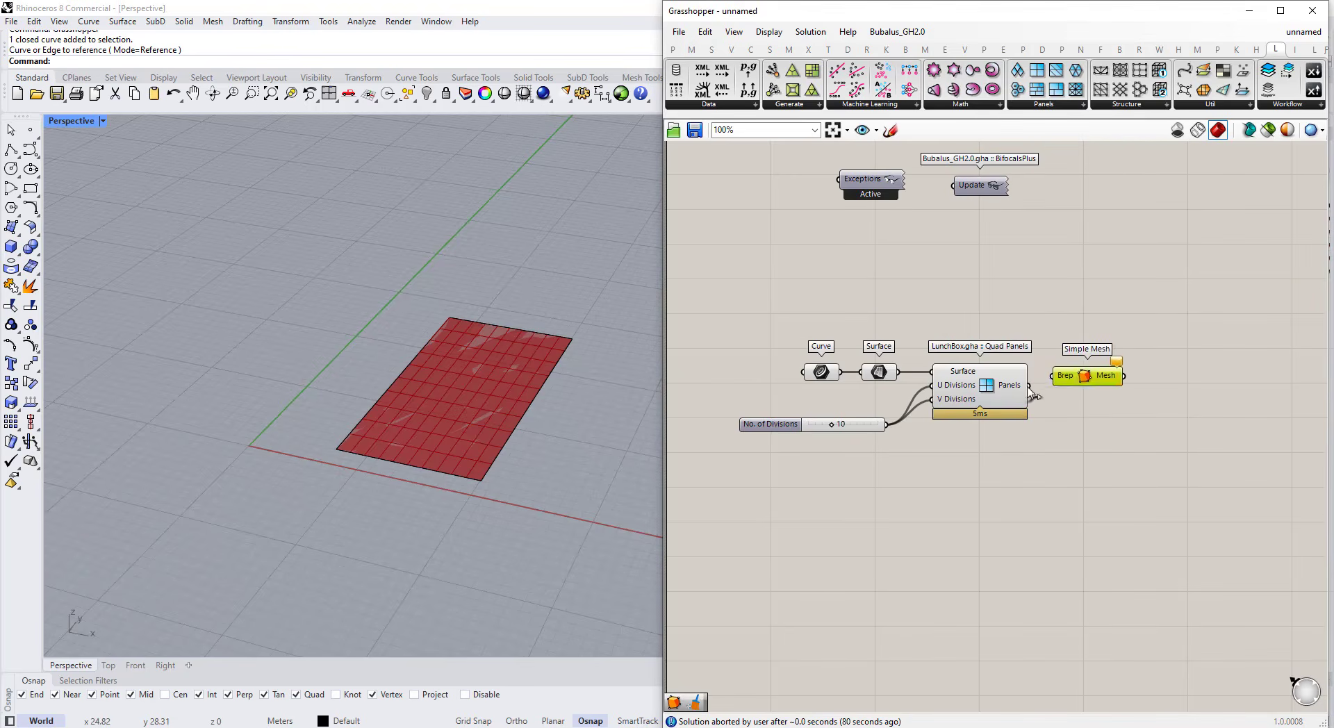
drag(1028, 387, 1088, 388)
click(1196, 476)
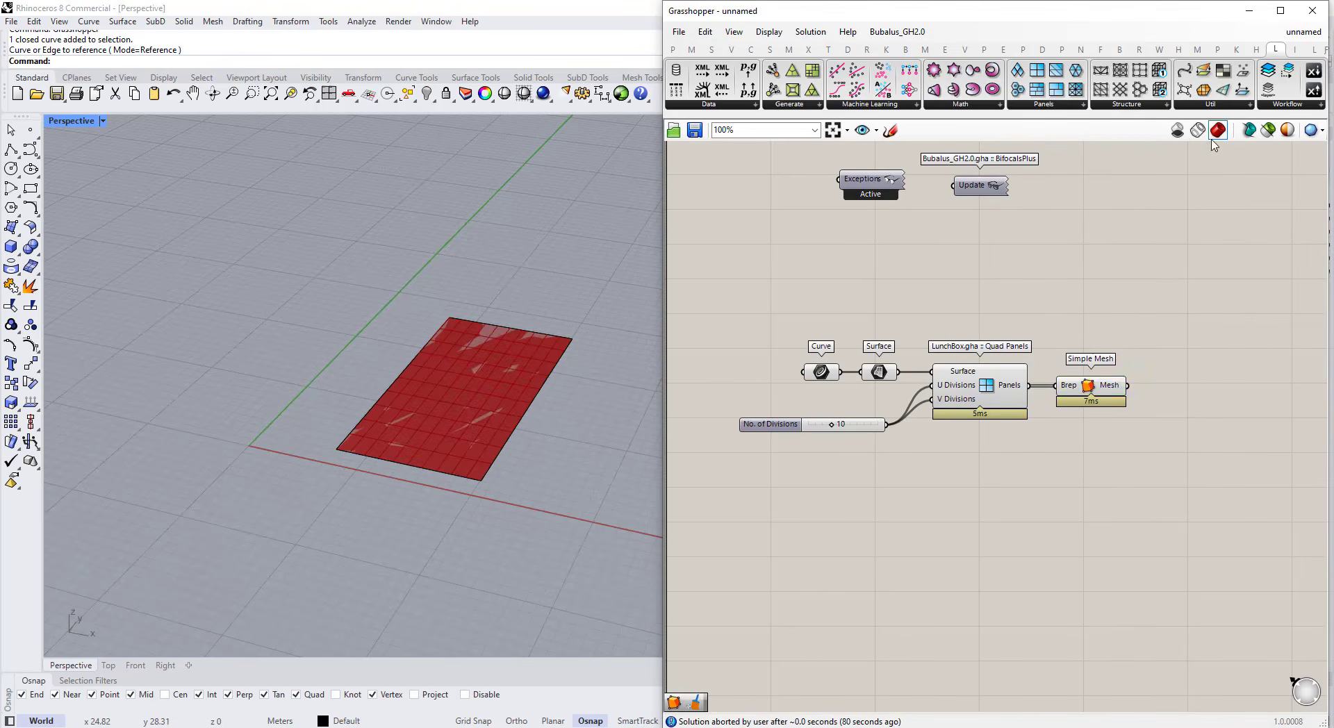
- Add Kangaroo's Combine&Clean component after Simple Mesh and connect the mesh output to its Meshes input
scroll(894, 370, down, 1)
right_drag(894, 370, 801, 391)
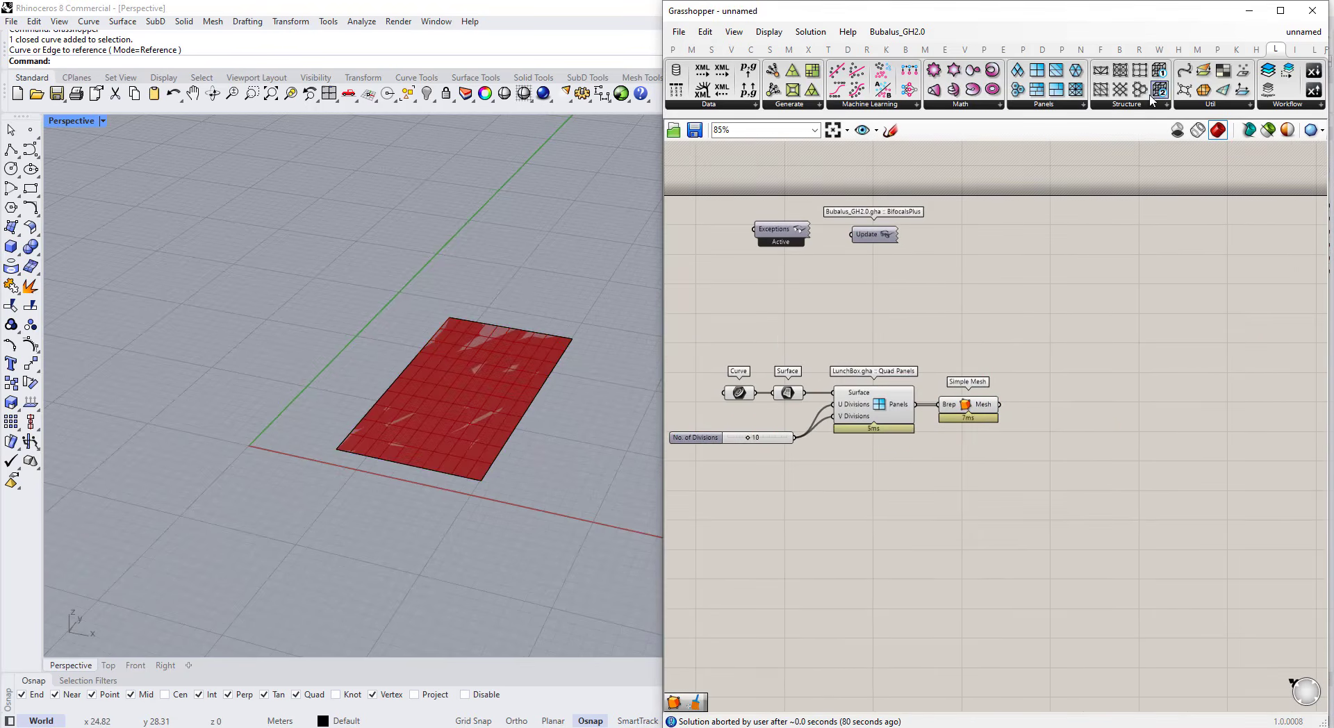
click(893, 55)
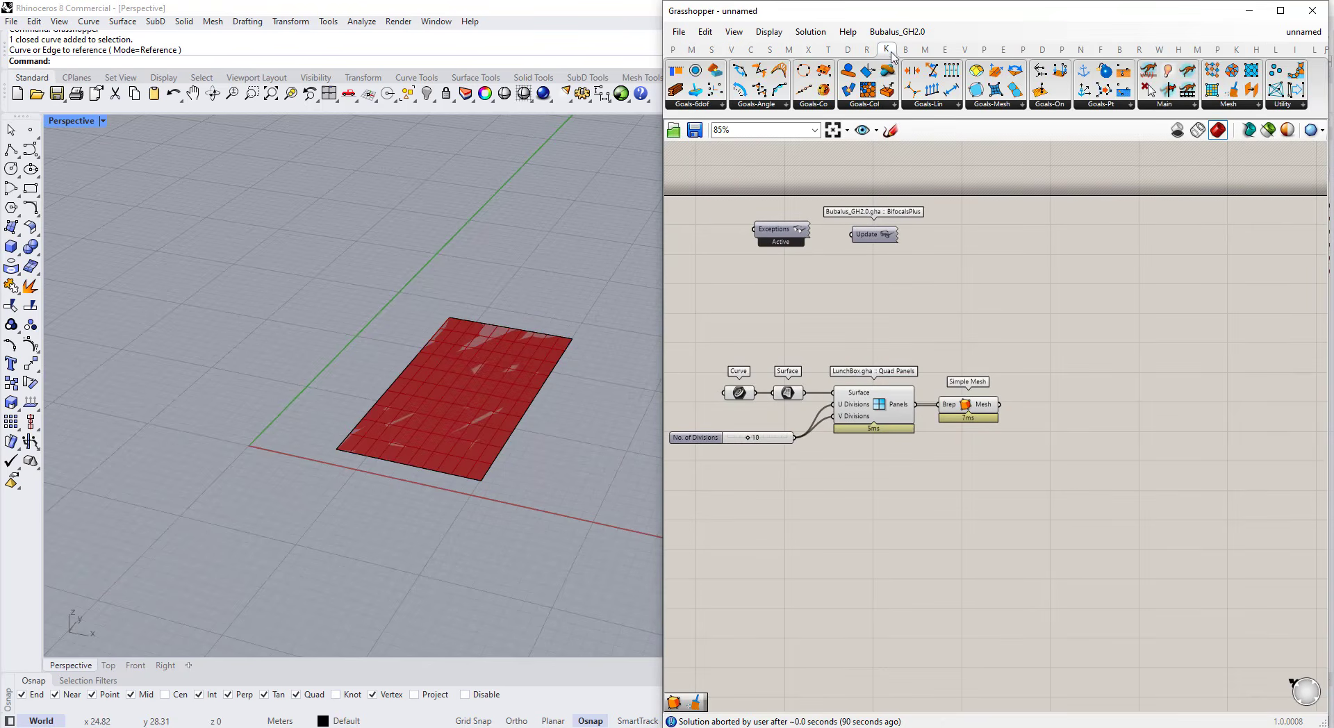
click(1302, 106)
click(1258, 105)
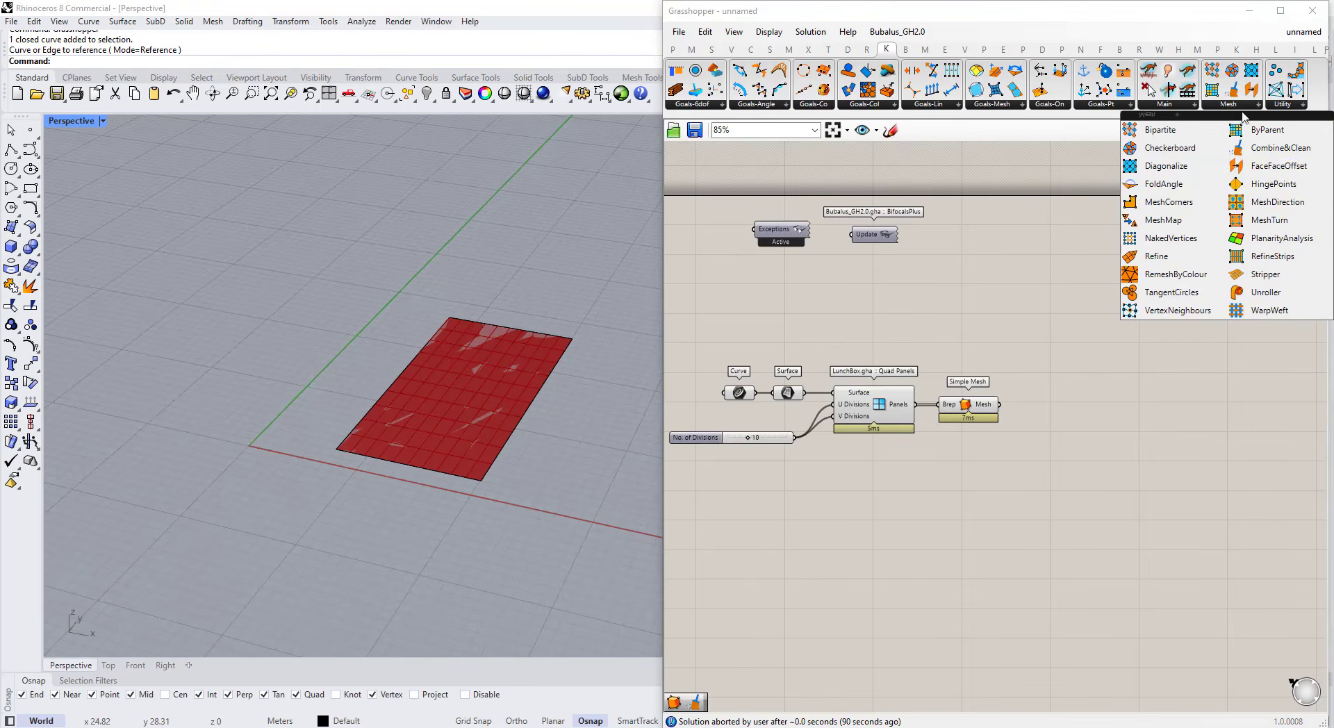
click(1272, 148)
click(1071, 405)
scroll(1074, 378, up, 3)
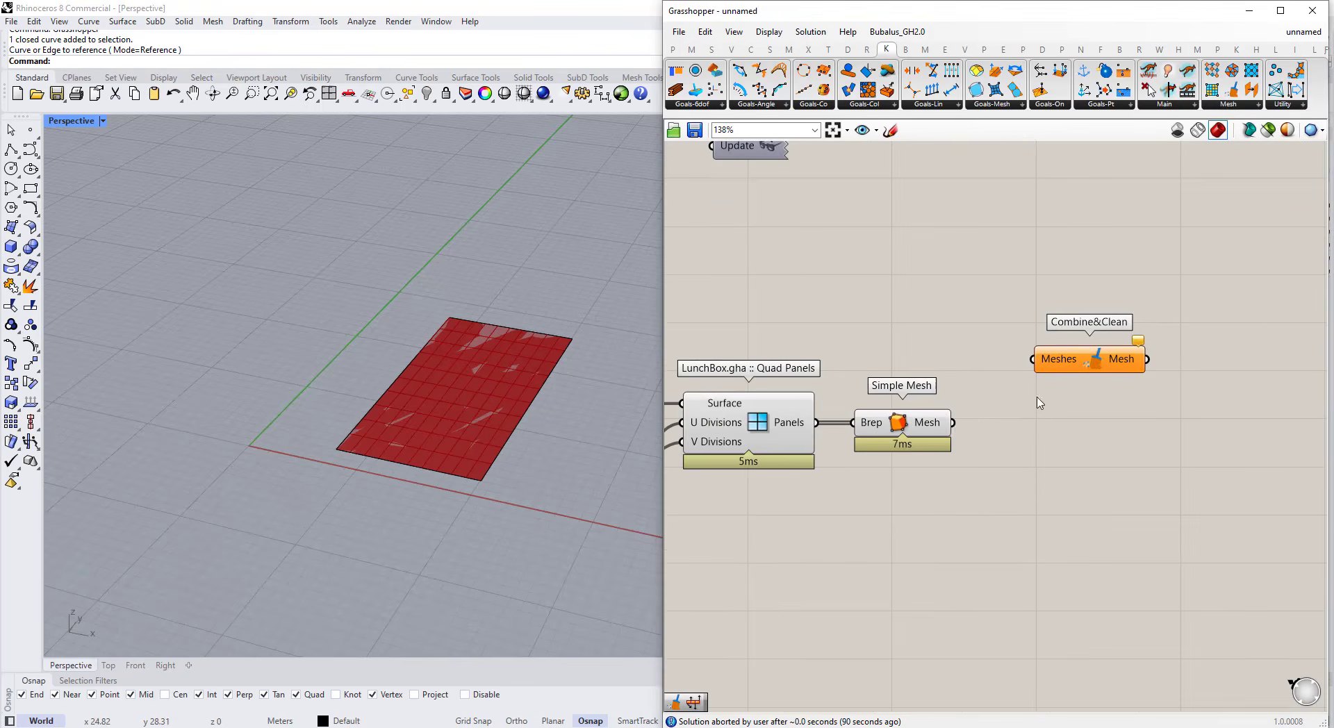
drag(953, 422, 1031, 431)
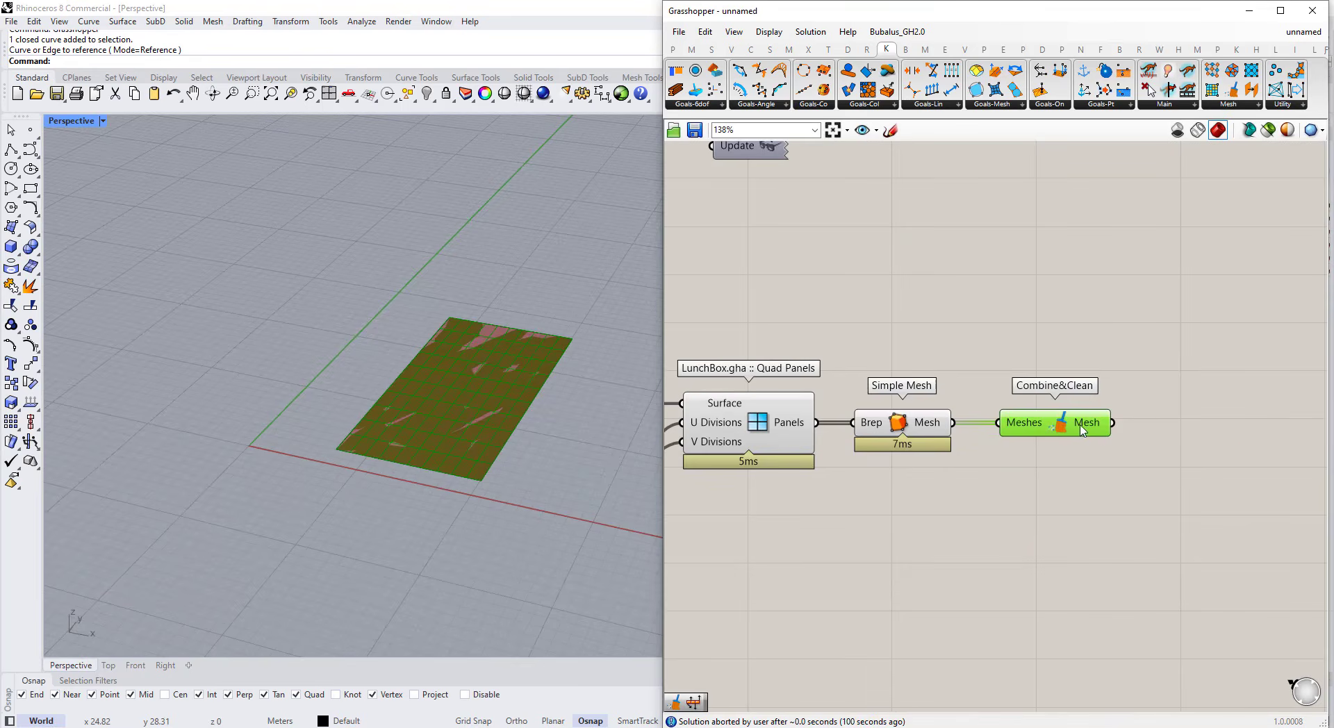
mouse_move(1086, 430)
click(1030, 464)
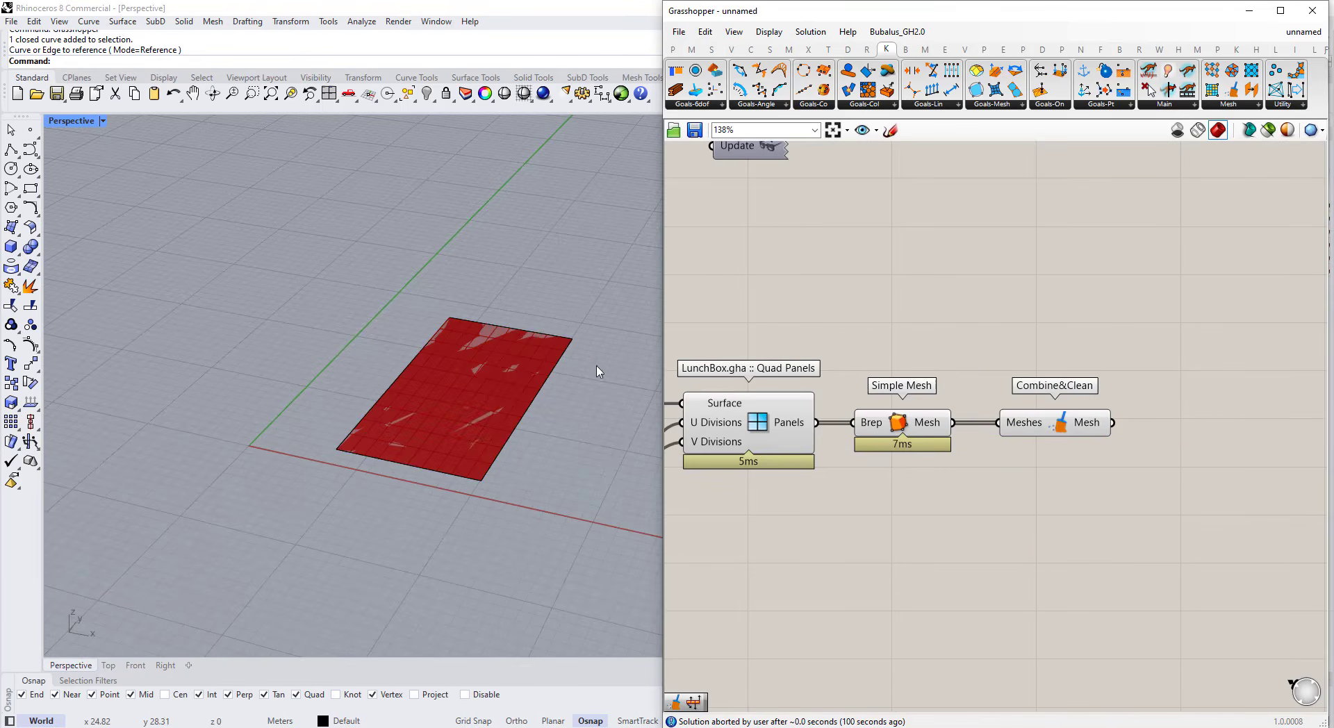
click(557, 361)
click(512, 306)
right_drag(512, 306, 528, 331)
click(539, 351)
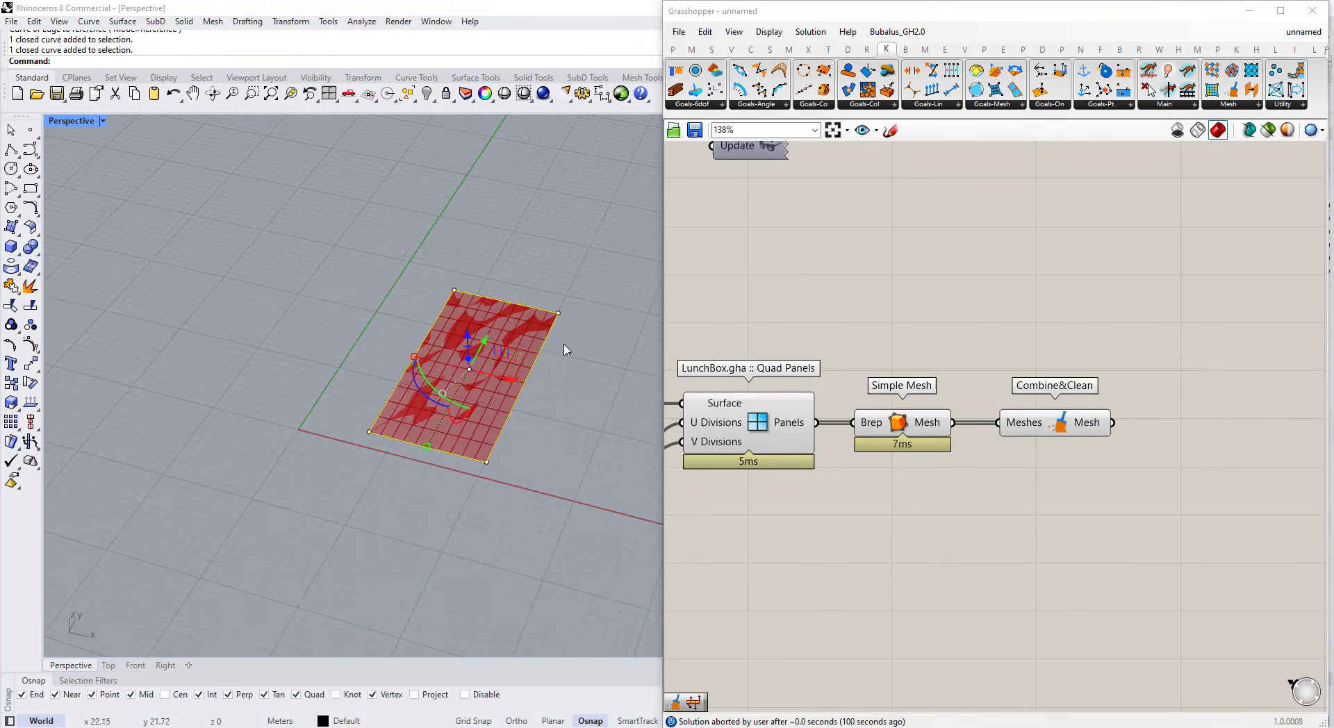
scroll(702, 379, down, 1)
click(631, 390)
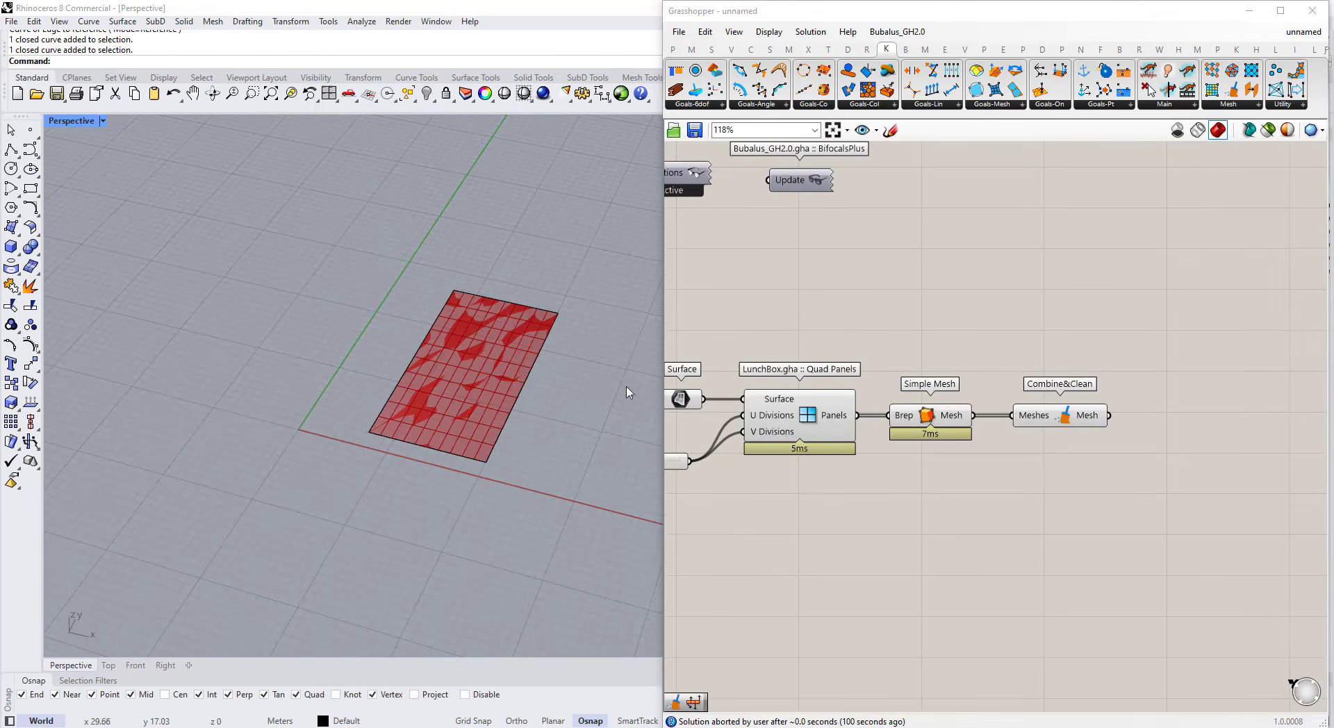
- Select all components up to Simple Mesh and turn off their preview, leaving only Combine&Clean displayed
click(1046, 417)
scroll(1045, 431, down, 1)
drag(990, 488, 865, 403)
drag(992, 515, 663, 327)
scroll(1130, 413, down, 1)
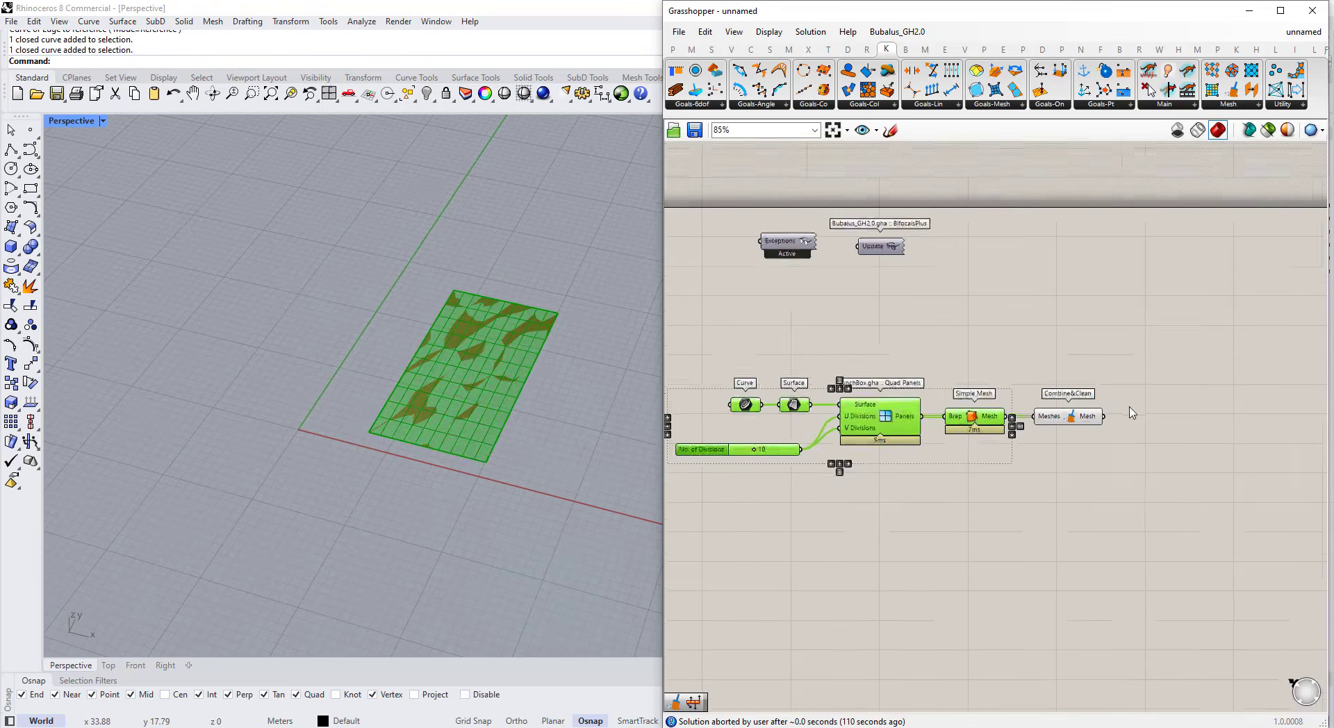
scroll(698, 377, up, 1)
middle_click(950, 359)
click(995, 317)
click(965, 332)
scroll(932, 349, down, 2)
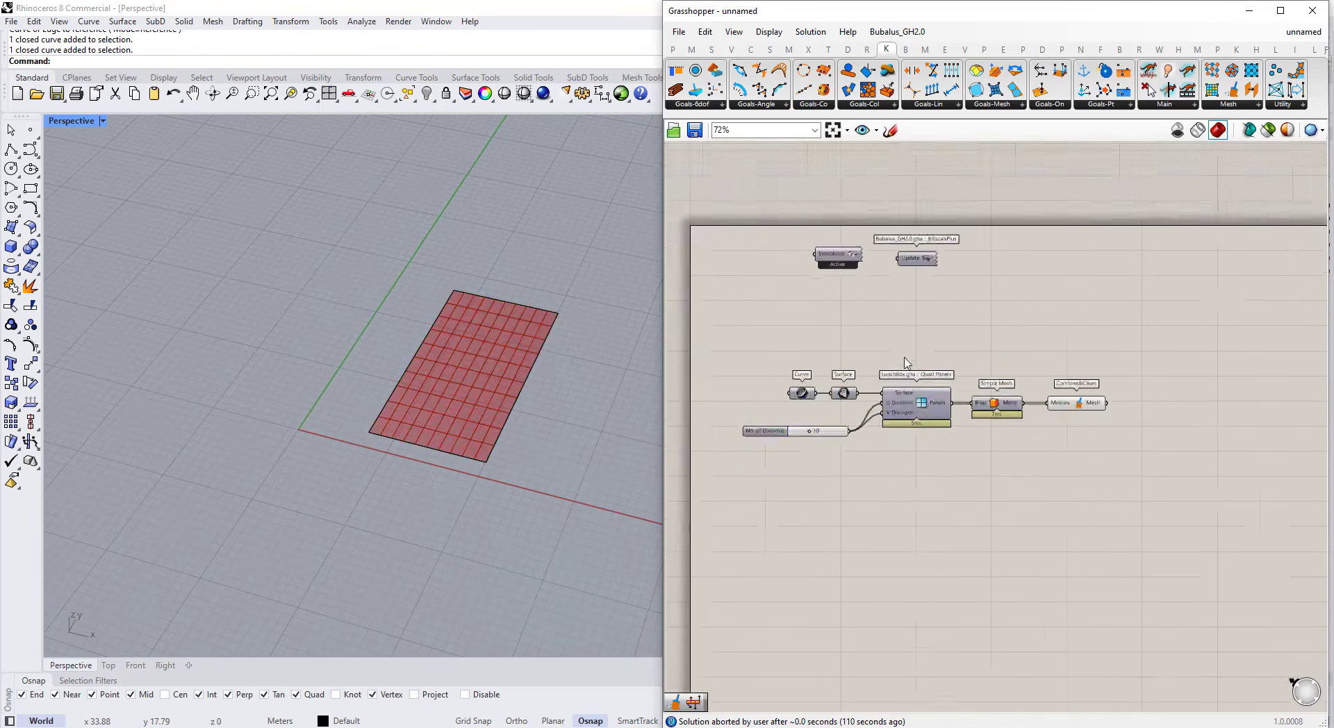
- Tidy the layout by moving Combine&Clean closer, the divisions slider lower, and the Curve parameter well away from Surface
scroll(1063, 402, up, 2)
drag(1009, 385, 1000, 384)
click(978, 400)
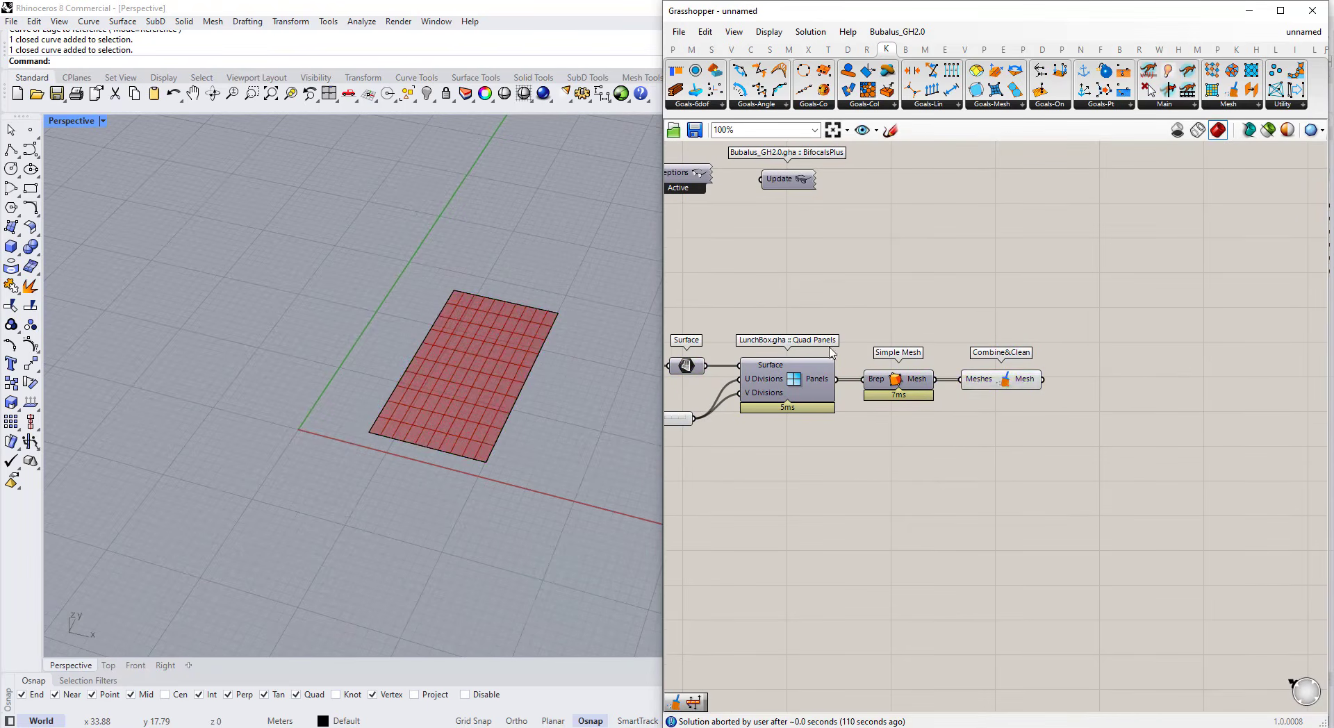
scroll(964, 368, down, 3)
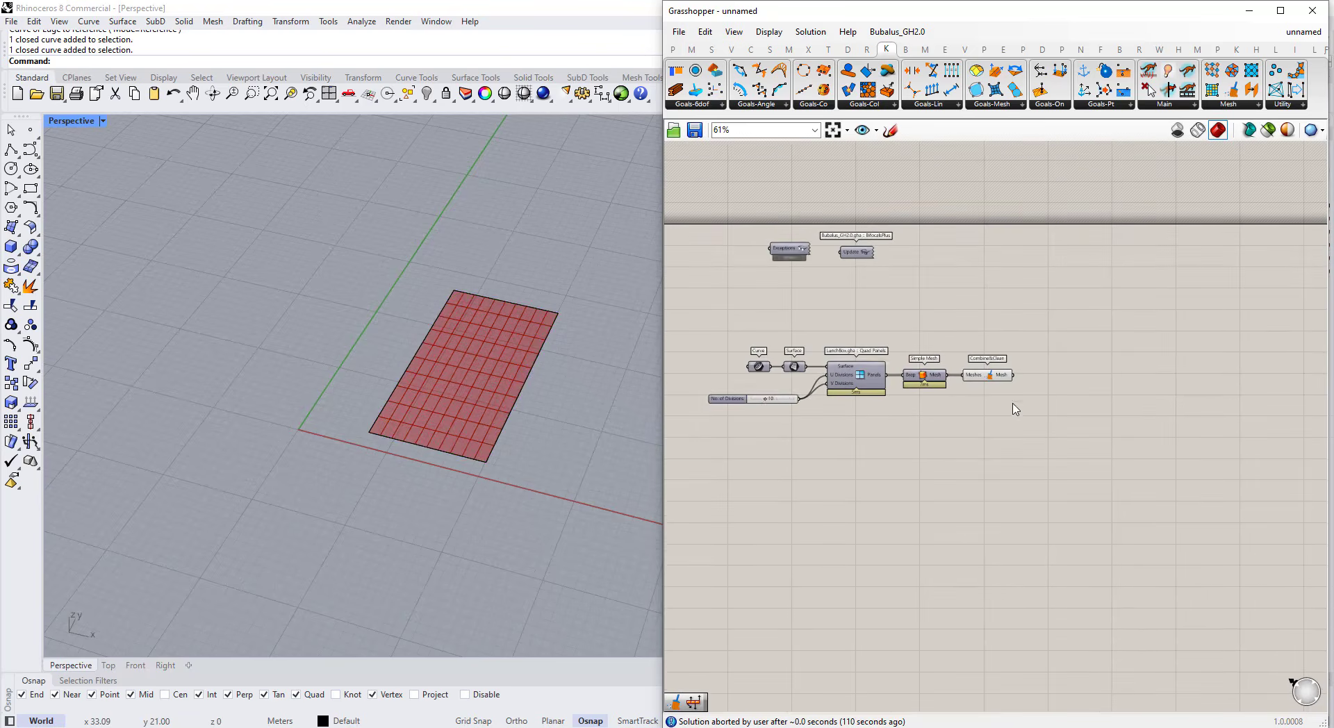
drag(771, 401, 764, 422)
drag(755, 372, 673, 368)
- Group everything from Surface through Combine&Clean, name the group "Creating Mesh", and shift Quad Panels slightly down
scroll(673, 368, up, 1)
drag(1038, 463, 771, 318)
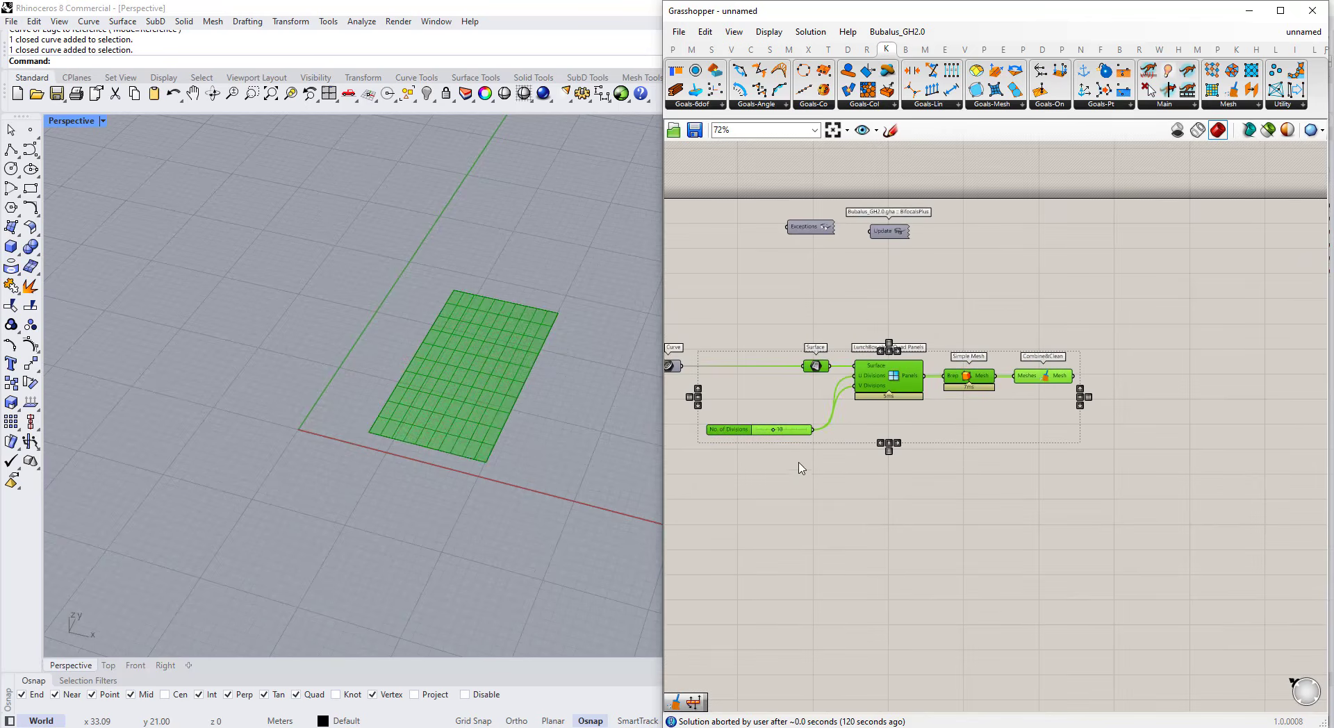
key(ctrl+g)
right_click(914, 426)
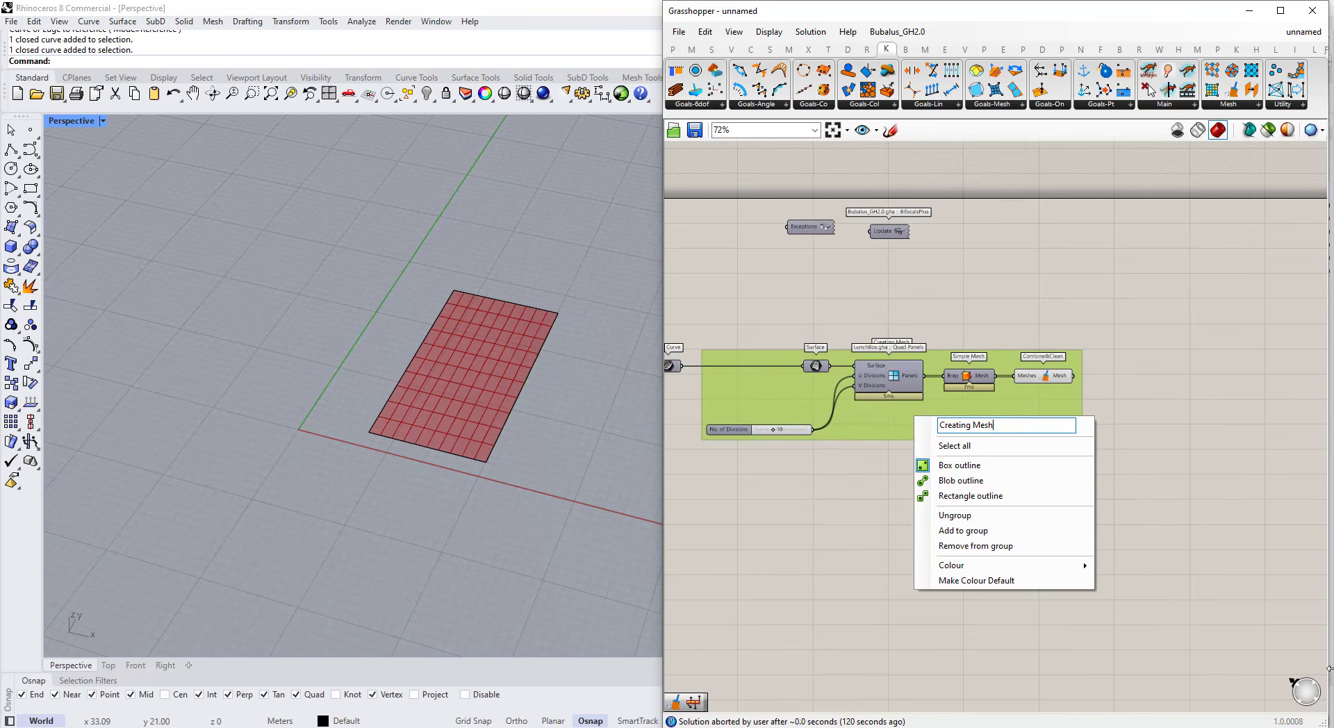
click(848, 523)
drag(892, 386, 890, 401)
- Mirror the Rhino rectangle with Copy=Yes across its long edge farthest from the Y axis, using Ortho
right_drag(462, 401, 492, 405)
click(519, 392)
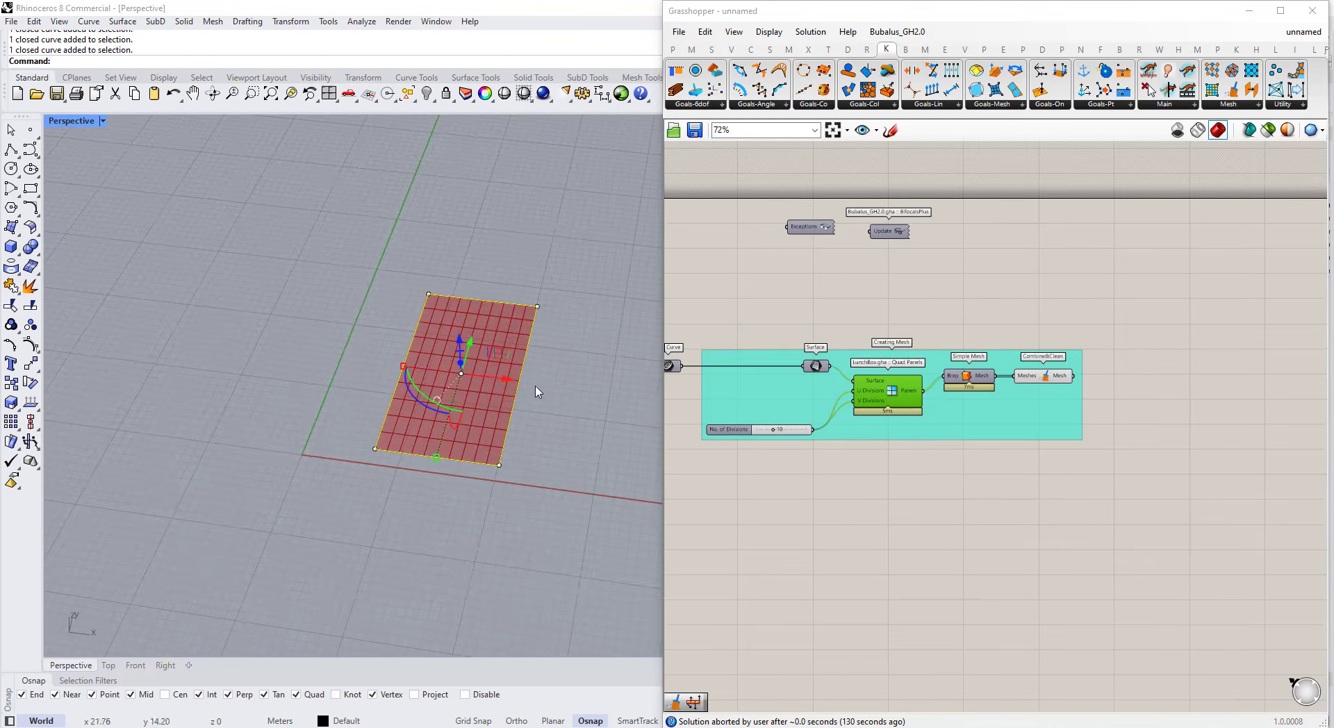
right_drag(587, 416, 519, 471)
click(509, 470)
click(508, 423)
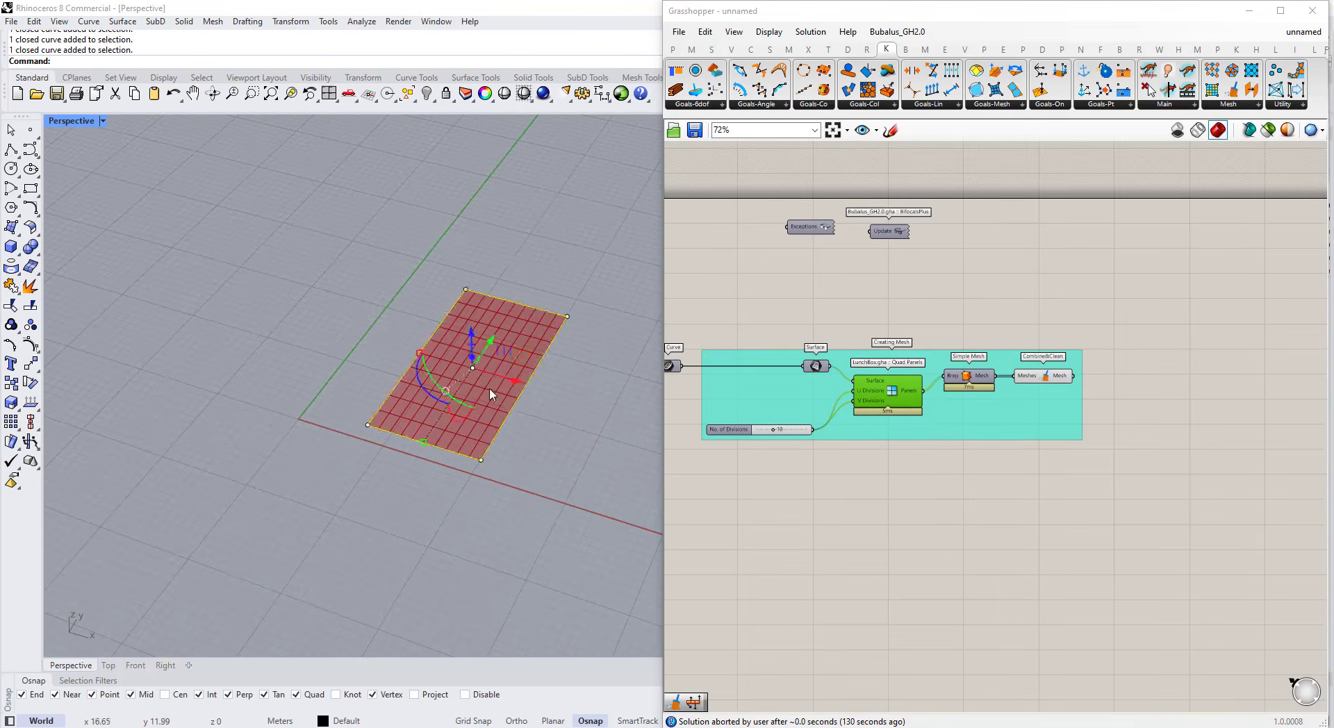
right_drag(507, 423, 514, 403)
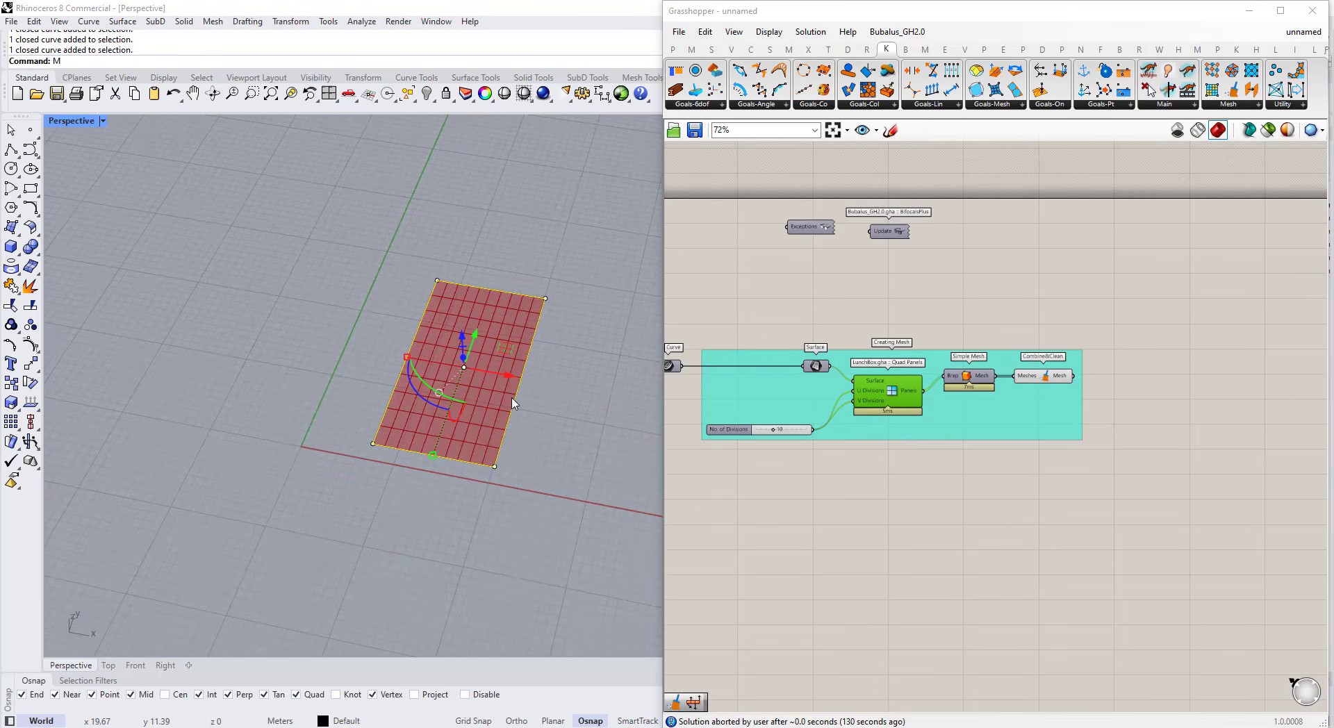
text(irror)
key(Return)
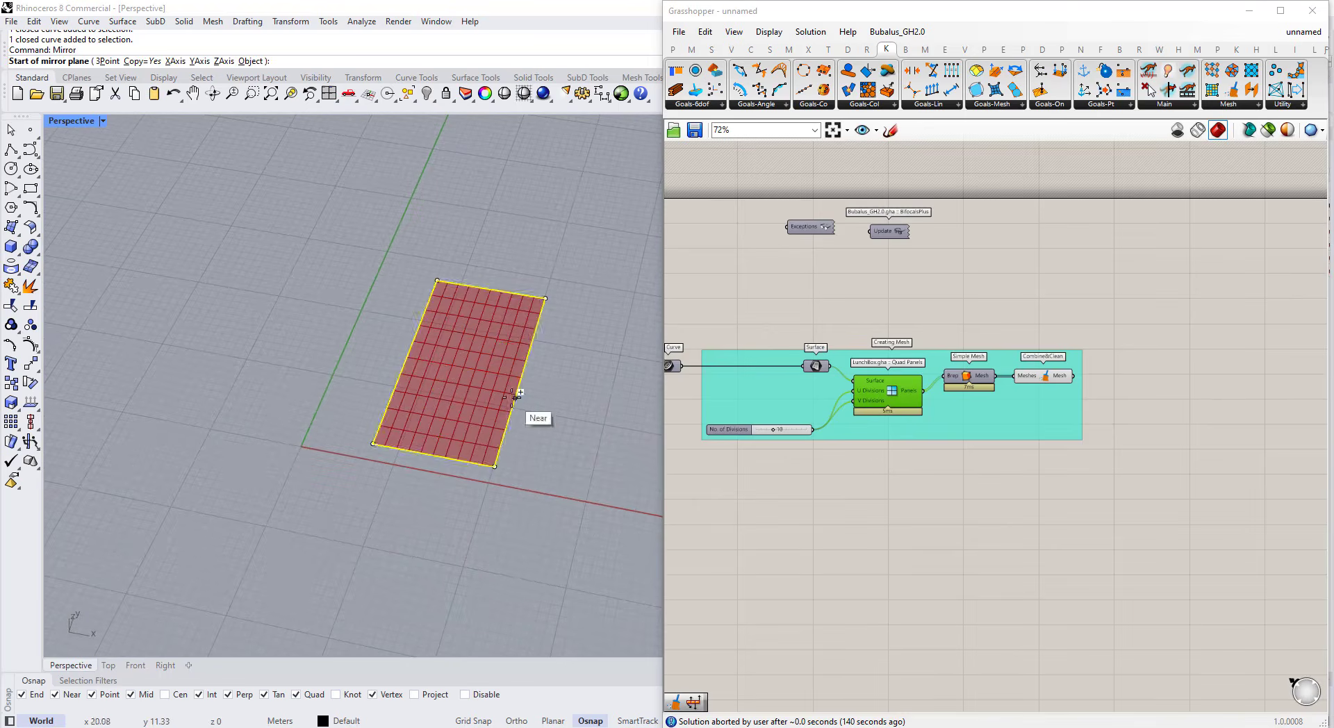
click(133, 66)
click(132, 65)
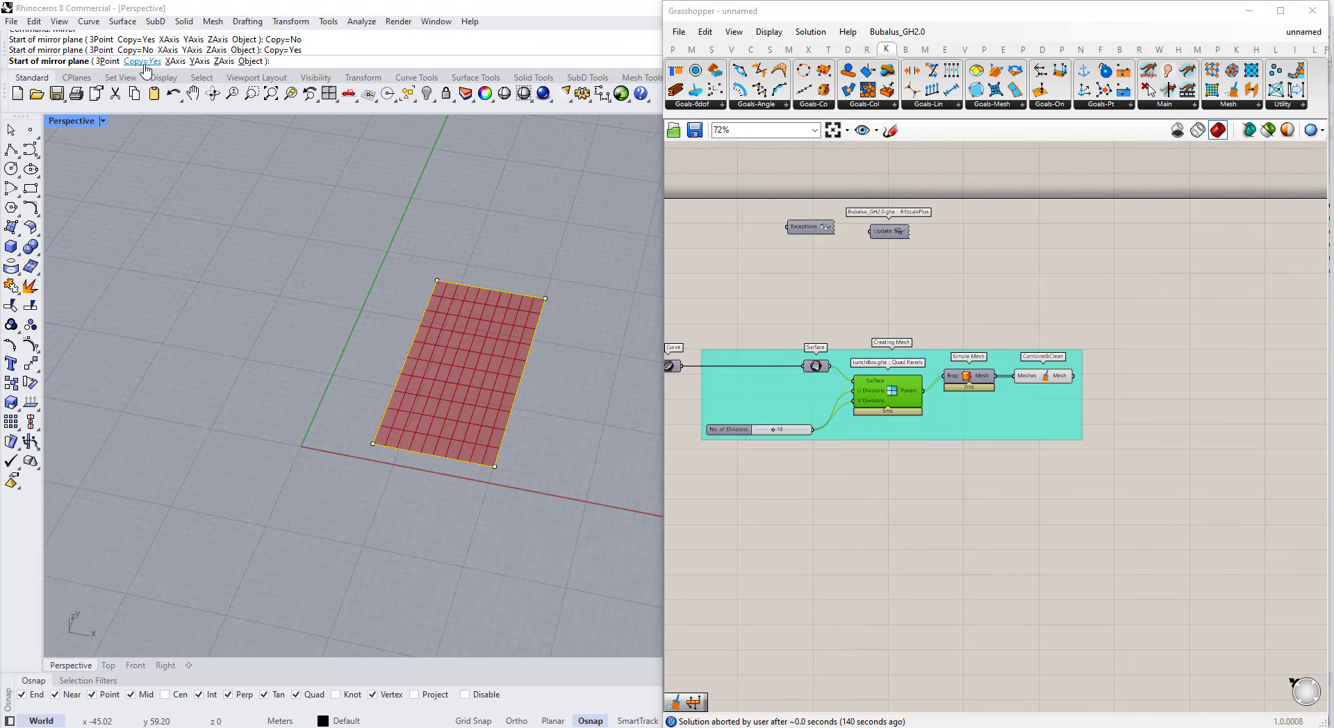
click(546, 299)
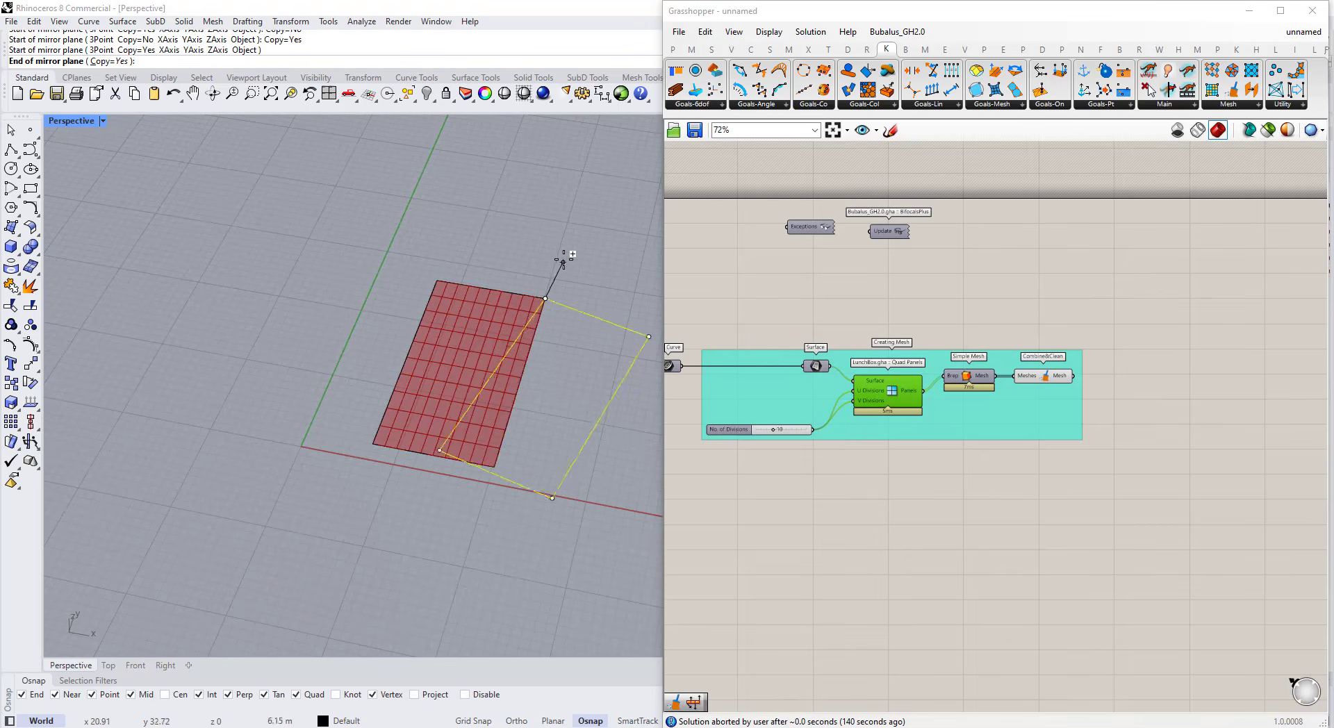
key(F8)
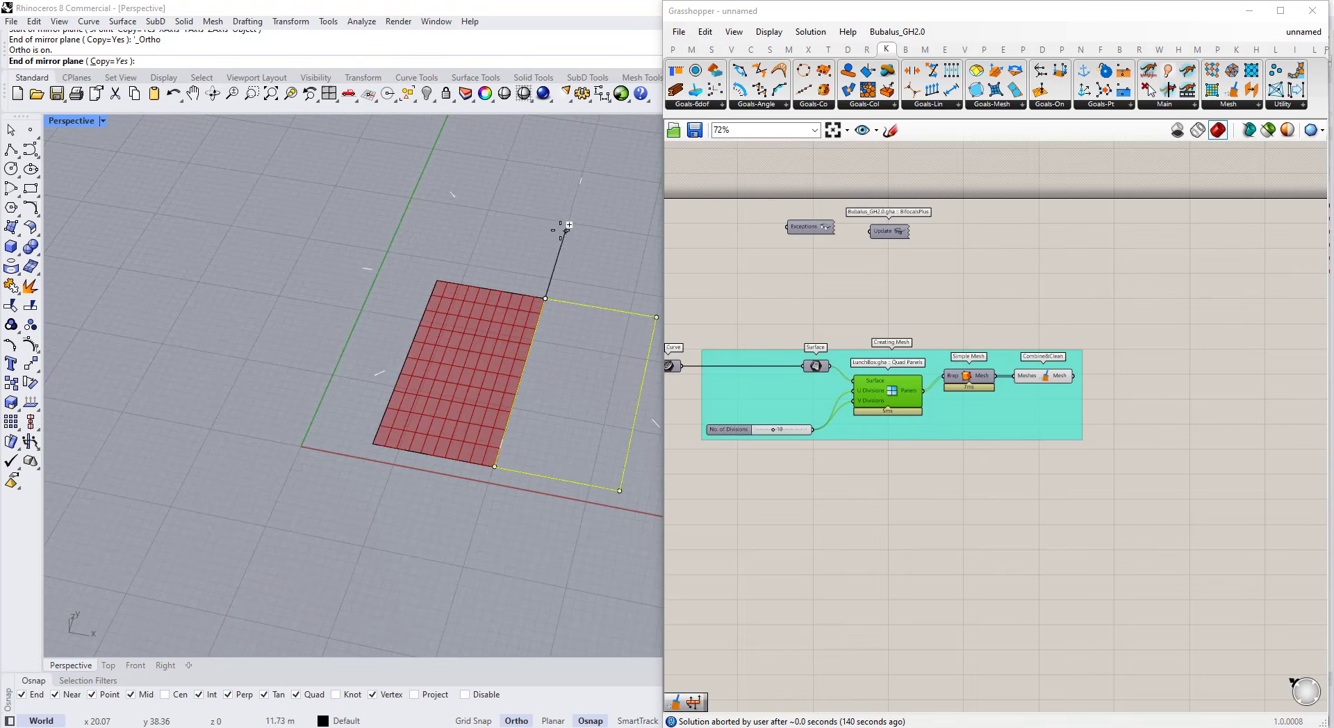
click(560, 230)
- Select both rectangles in Rhino and reference them in the Curve parameter as multiple curves
drag(562, 554, 372, 357)
right_drag(811, 381, 980, 394)
scroll(709, 366, up, 1)
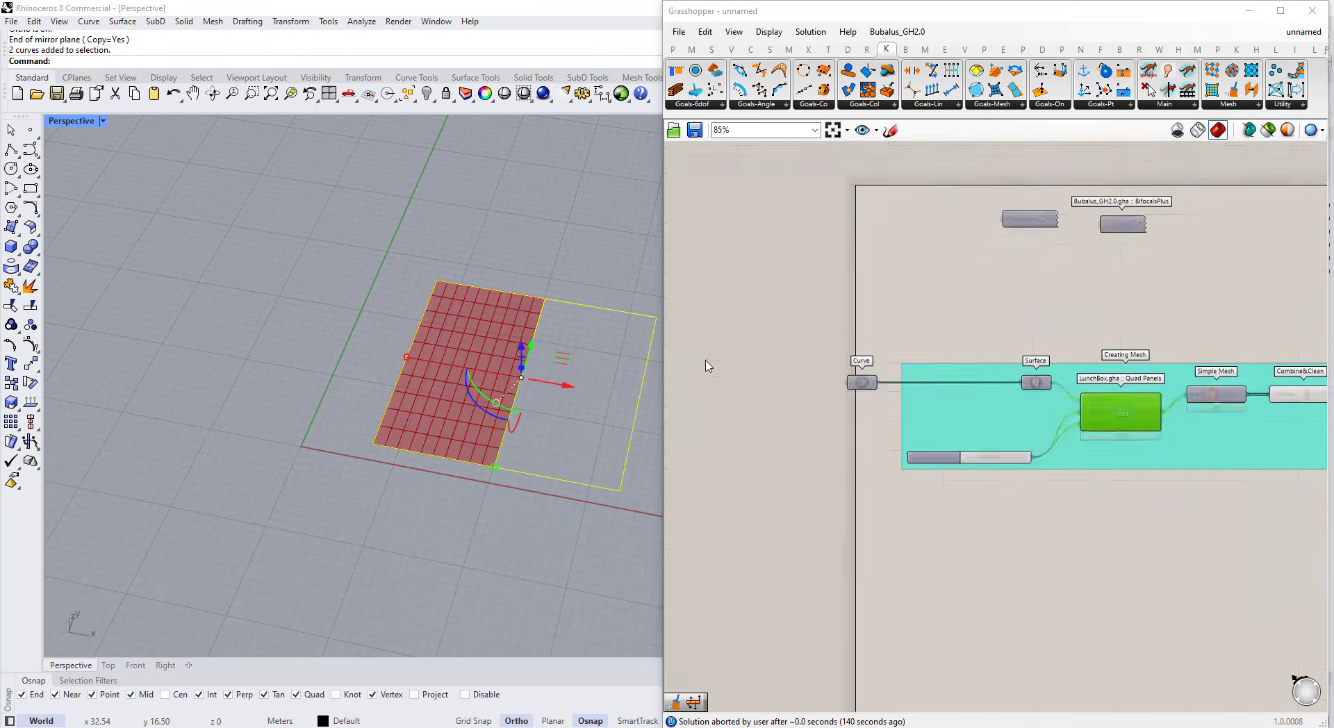
right_click(862, 382)
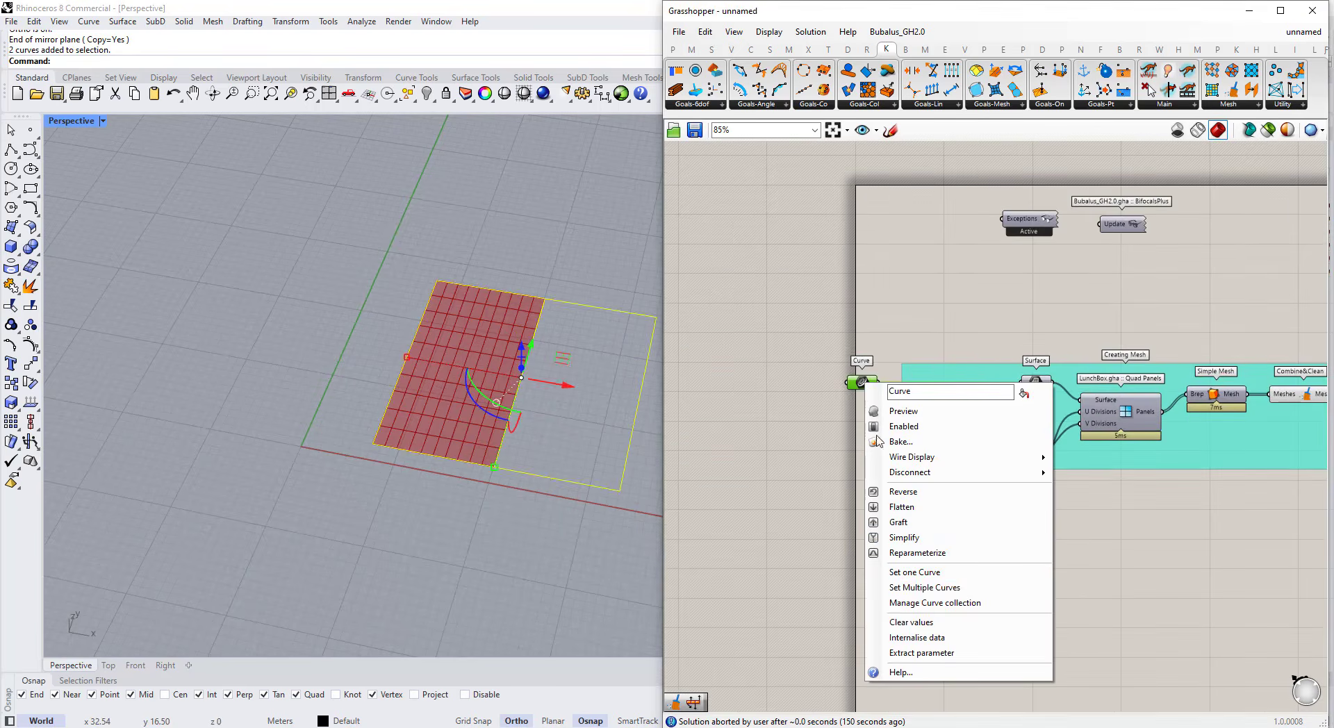
click(916, 588)
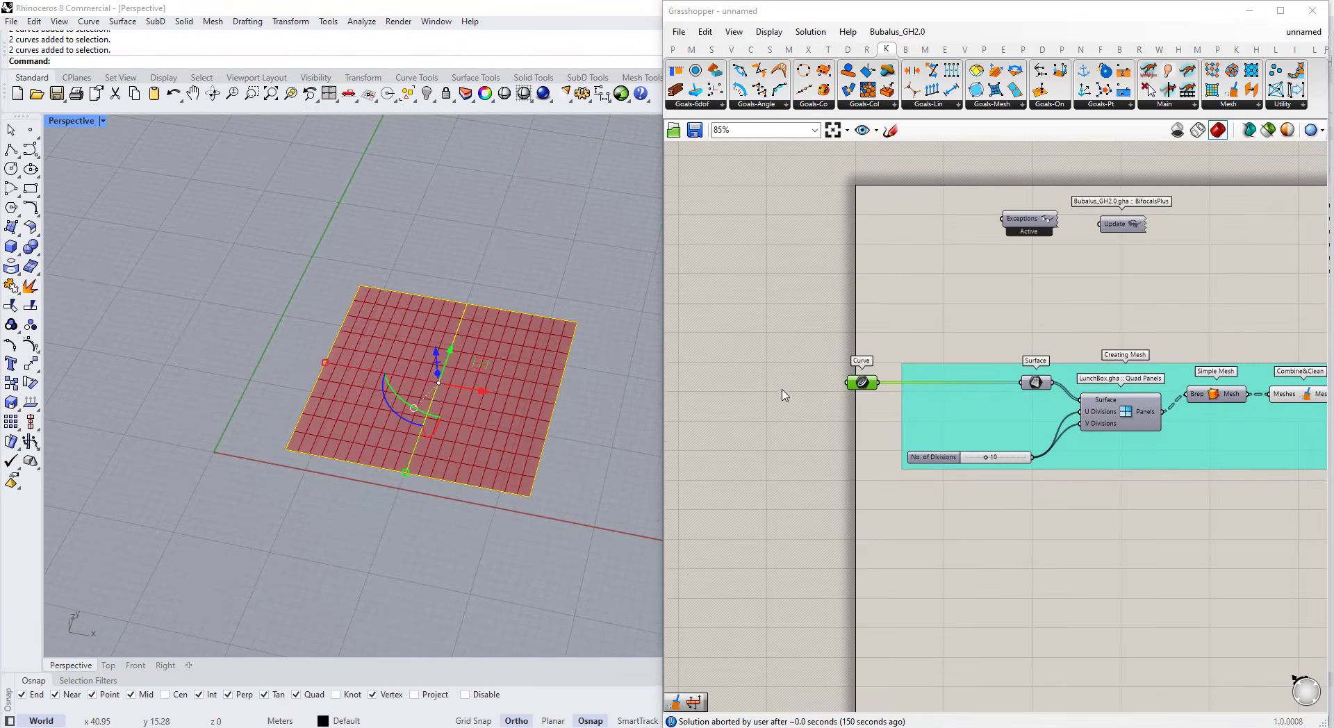
- Check the Simple Mesh output's data structure and bake the Combine&Clean result into Rhino
scroll(903, 403, down, 2)
scroll(1008, 354, up, 5)
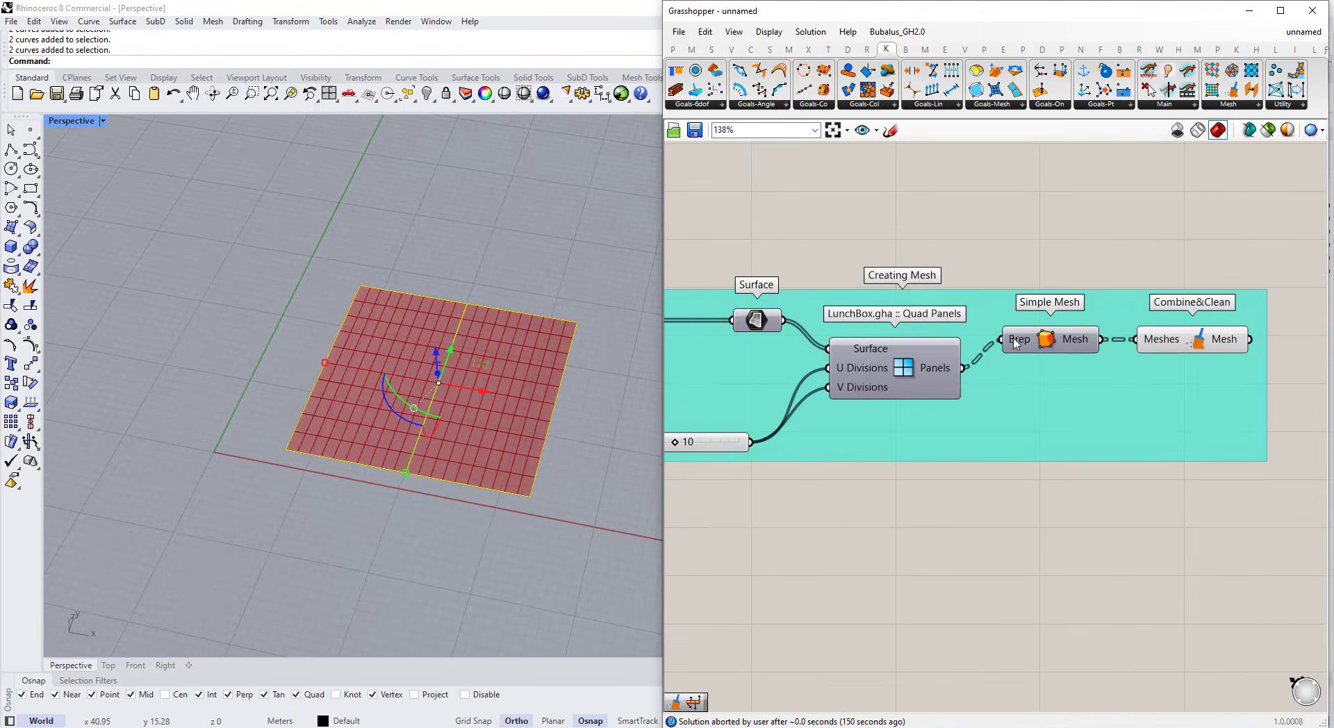
mouse_move(1095, 350)
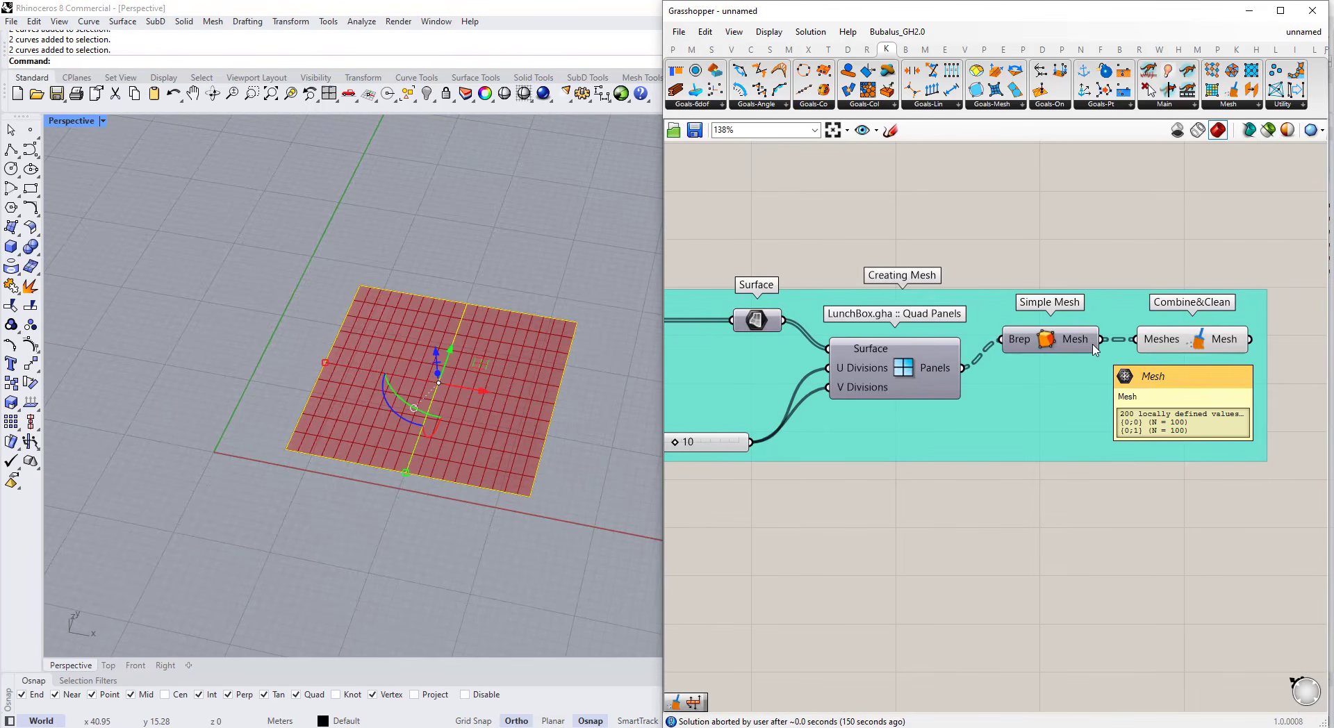
click(1221, 340)
middle_click(1224, 340)
click(1248, 369)
- Select the baked meshes in Rhino to test whether they are joined, and delete them
click(450, 396)
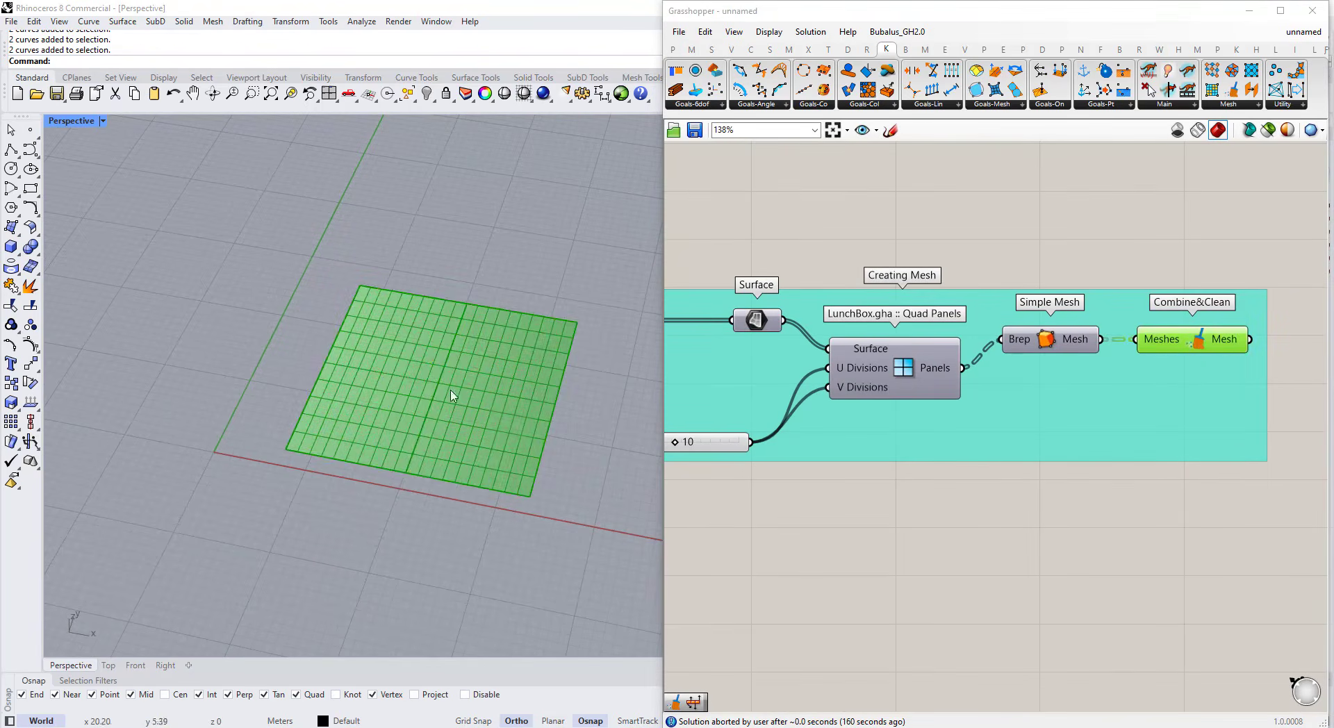
drag(450, 396, 438, 394)
click(385, 384)
click(487, 424)
click(547, 469)
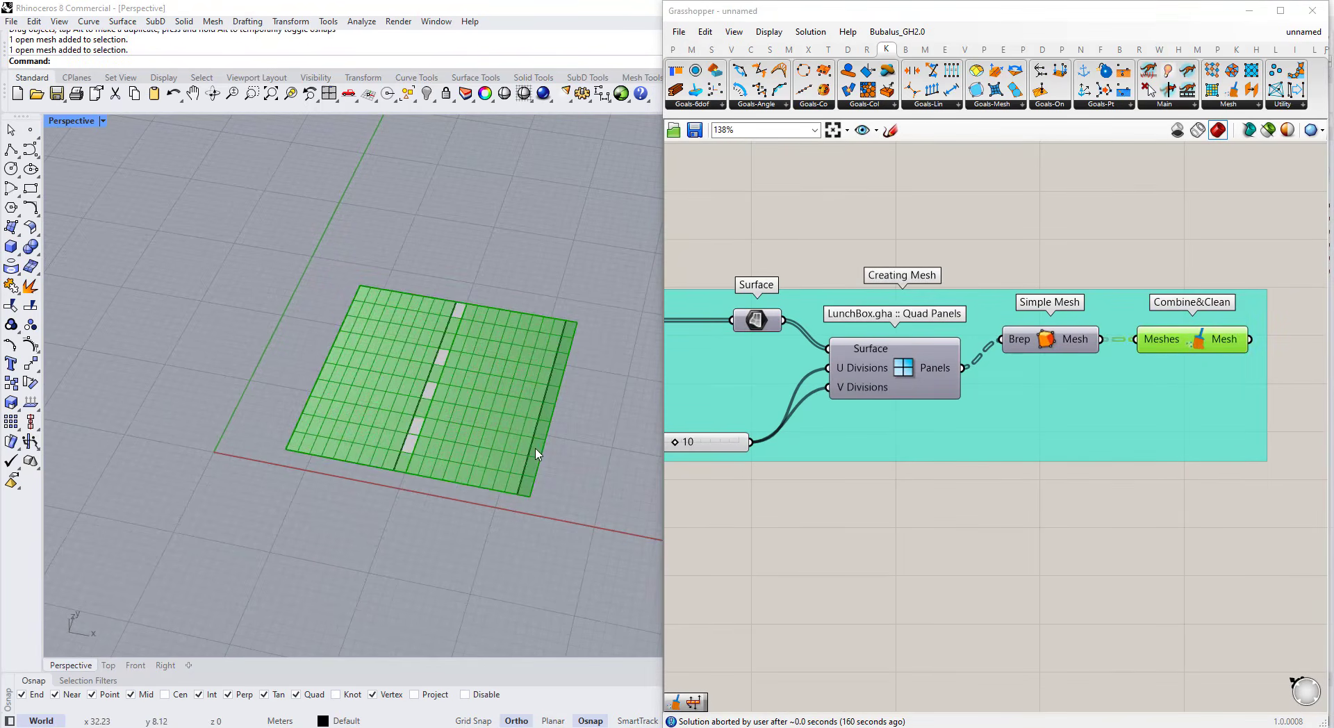
click(536, 456)
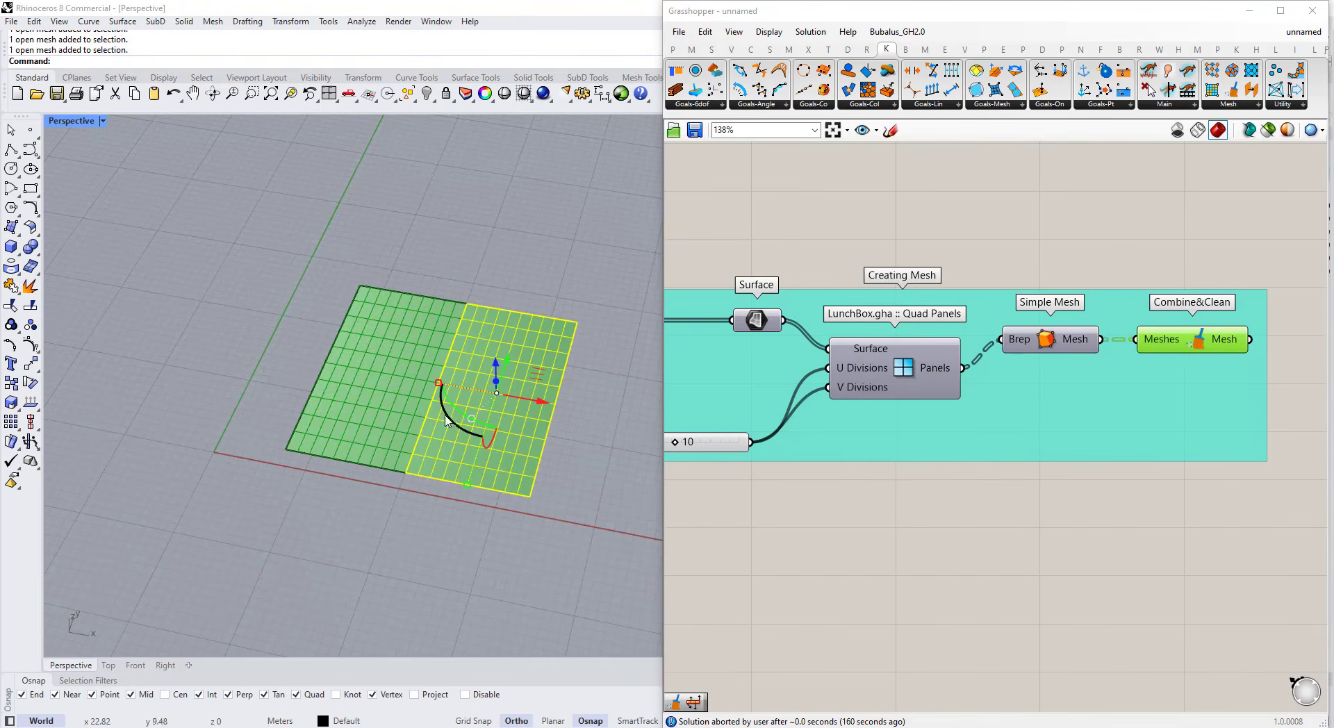
key(Delete)
- Flatten the Brep input of Simple Mesh and check its mesh output
scroll(1009, 346, up, 2)
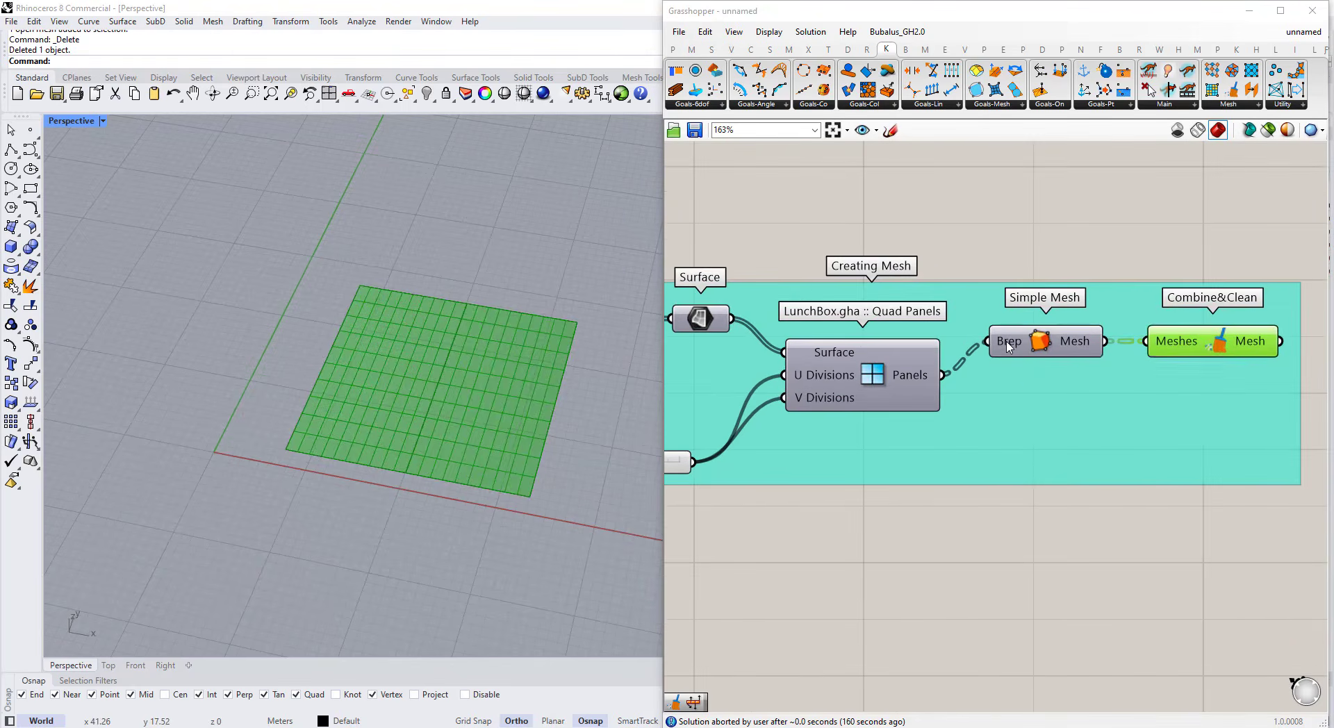
right_click(1009, 346)
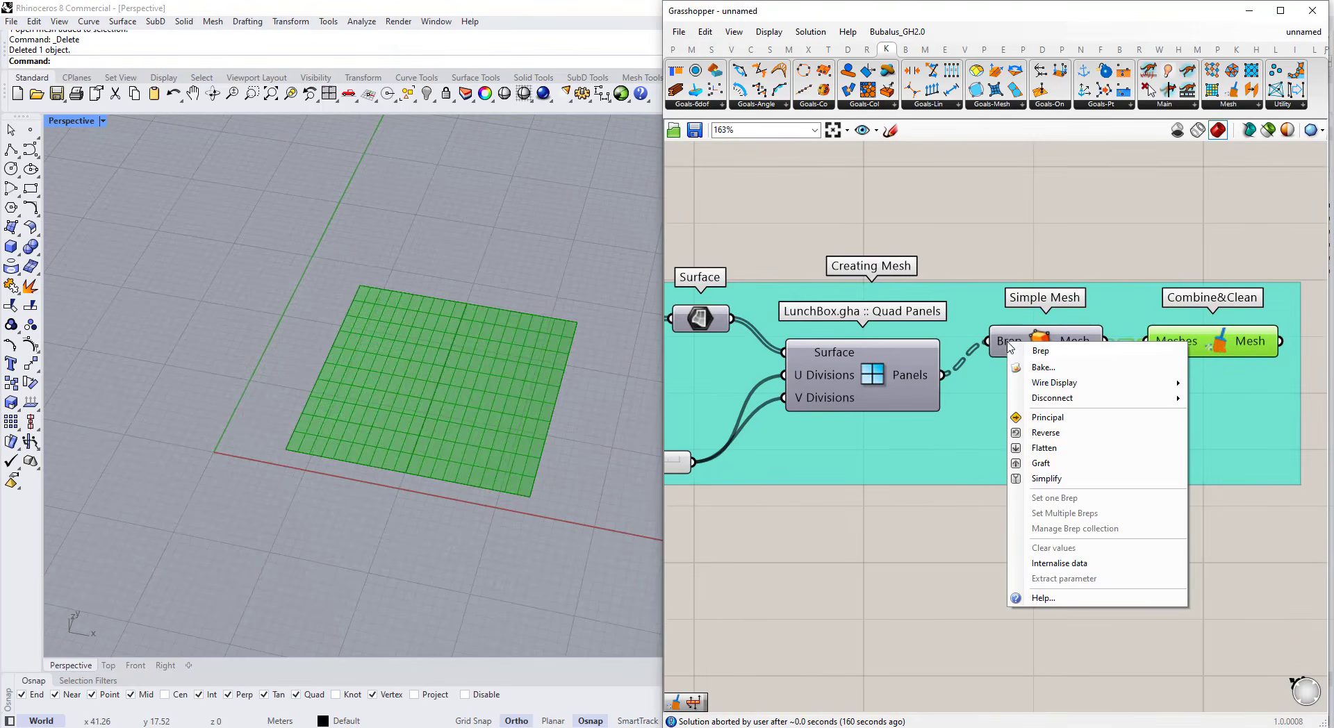
click(1044, 447)
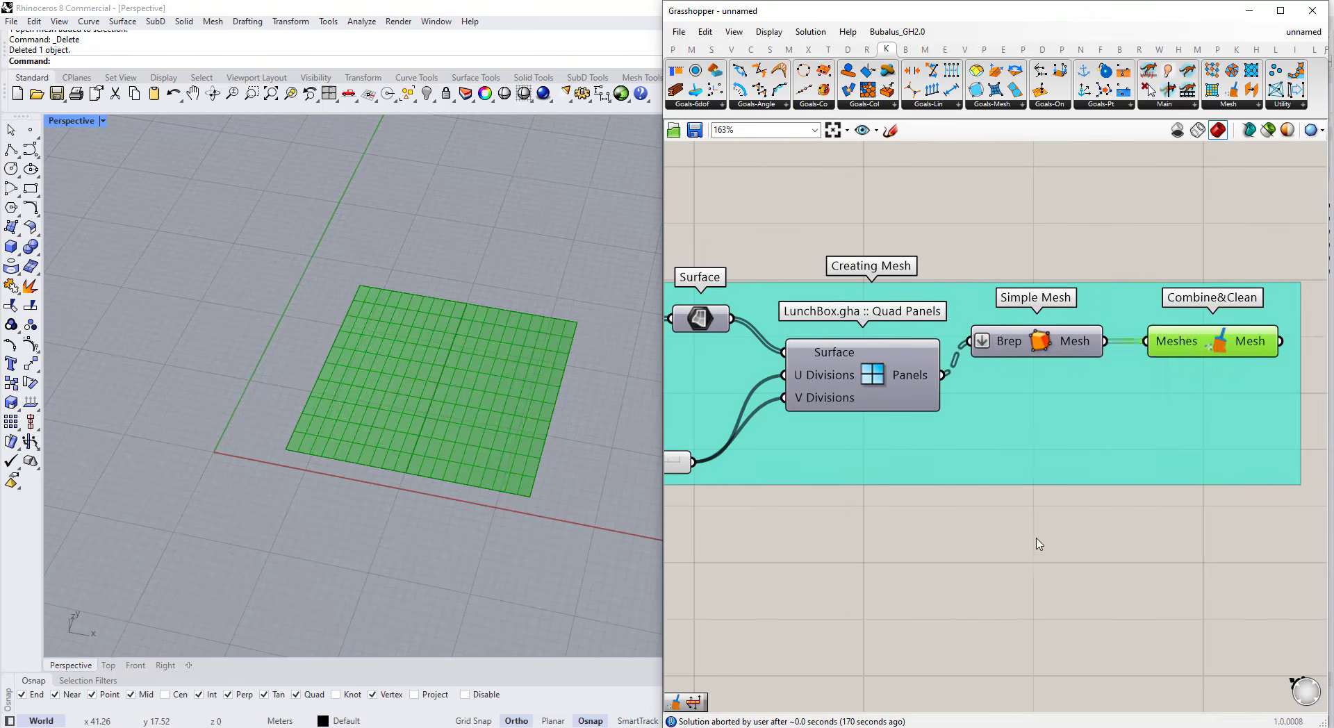
mouse_move(1080, 355)
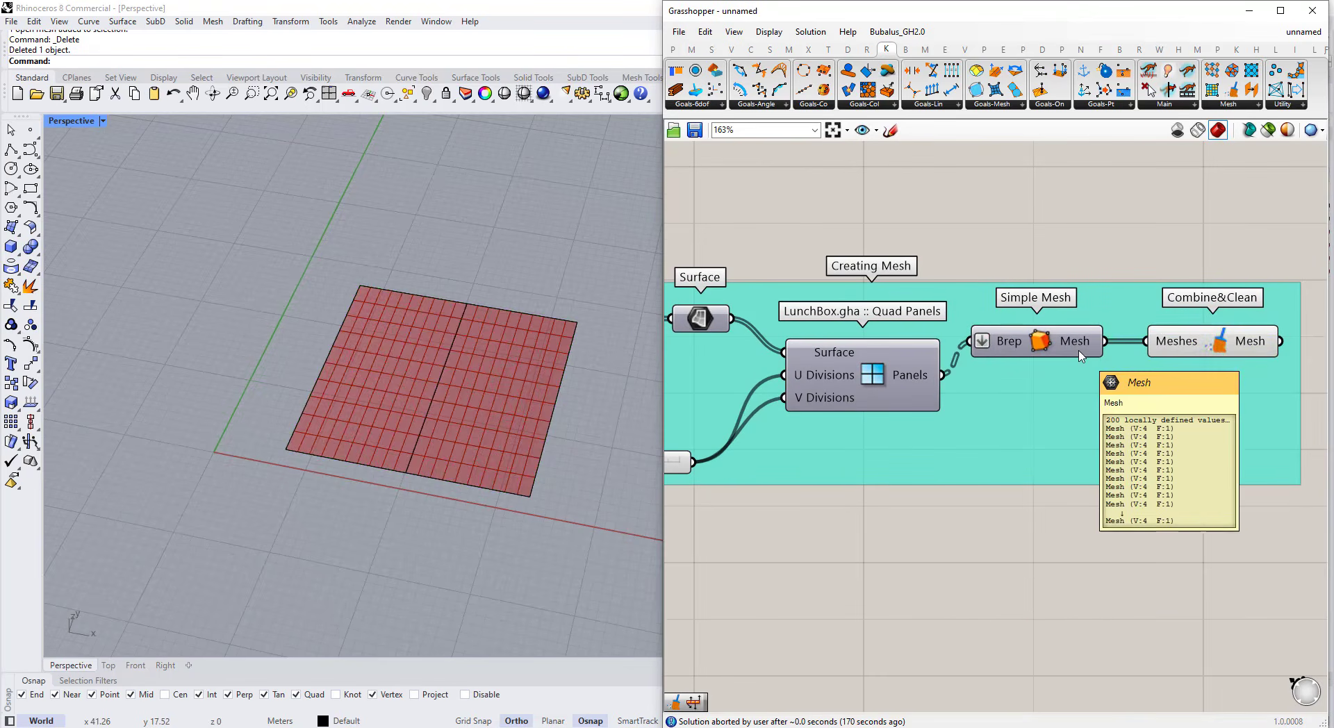
- Bake the mesh output of Combine&Clean into Rhino
click(1250, 342)
right_click(1250, 341)
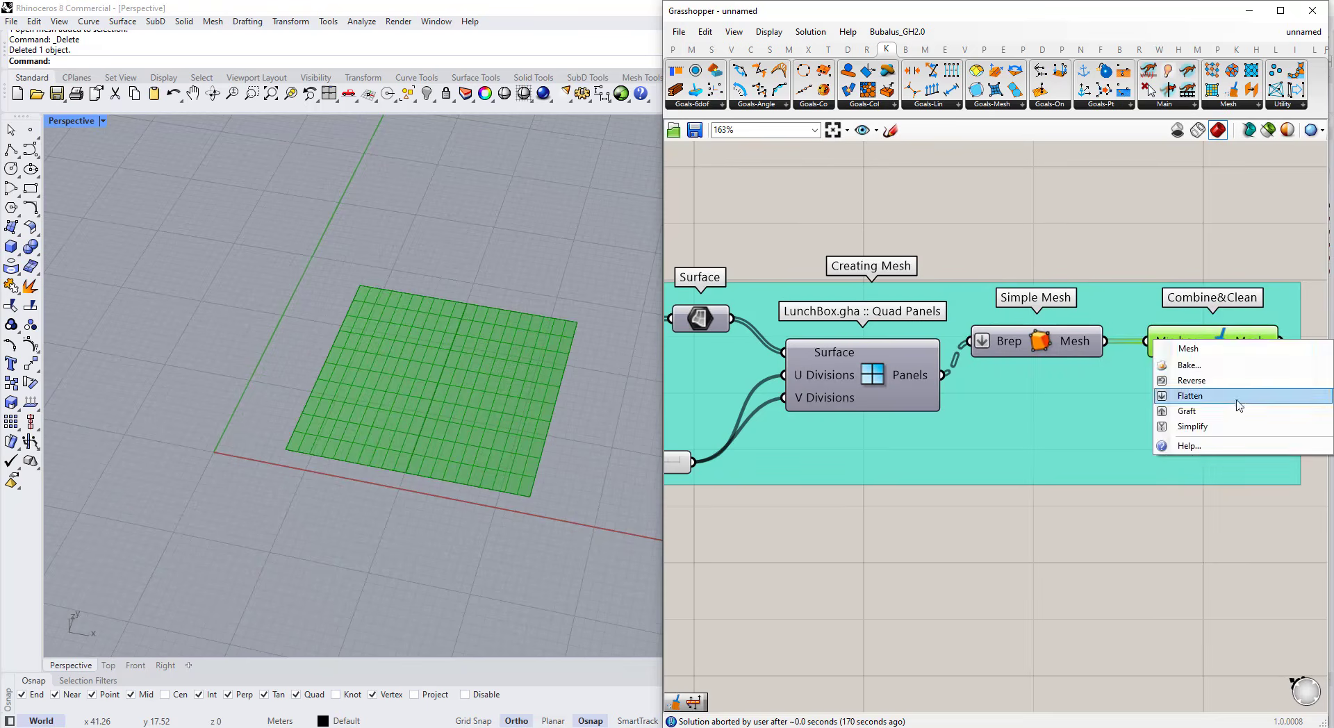
click(1190, 369)
click(1229, 515)
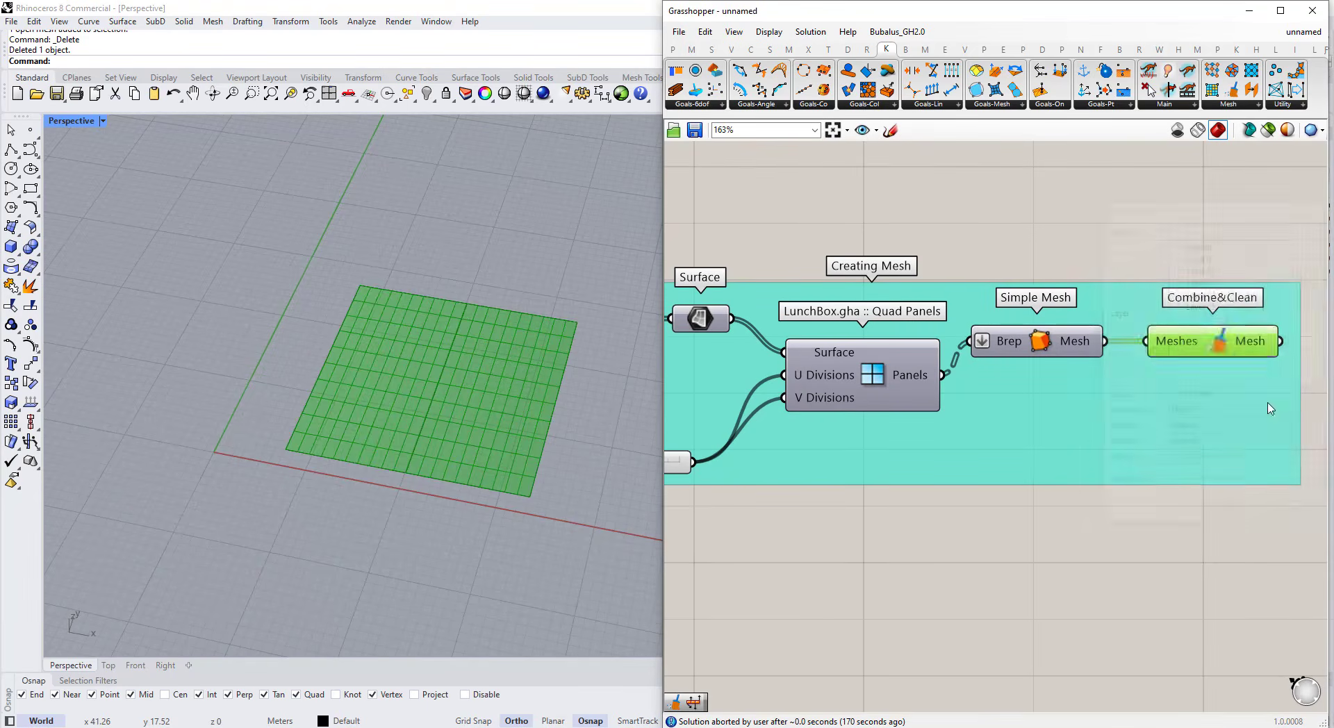
- Select the baked mesh and move it along the Y direction, clear of the Grasshopper preview
click(465, 394)
scroll(465, 395, down, 2)
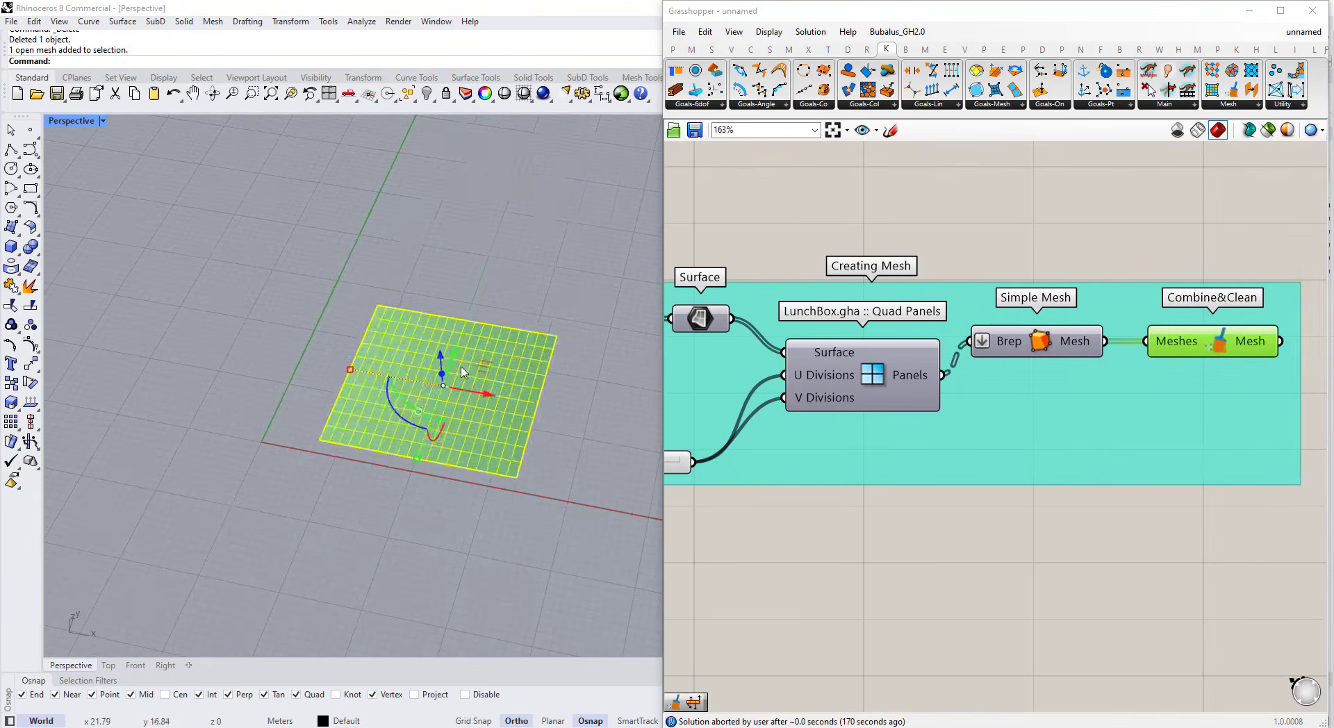
drag(456, 356, 524, 162)
click(576, 285)
click(563, 239)
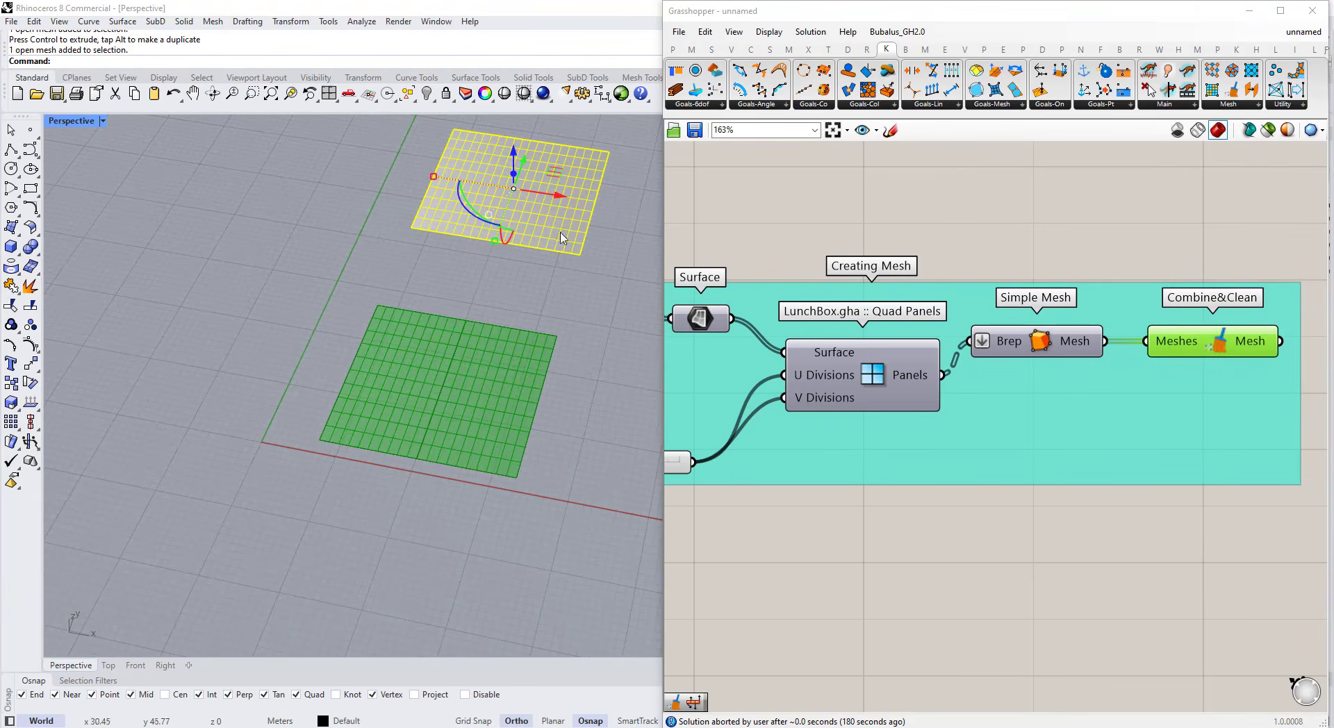
click(568, 314)
scroll(525, 298, down, 1)
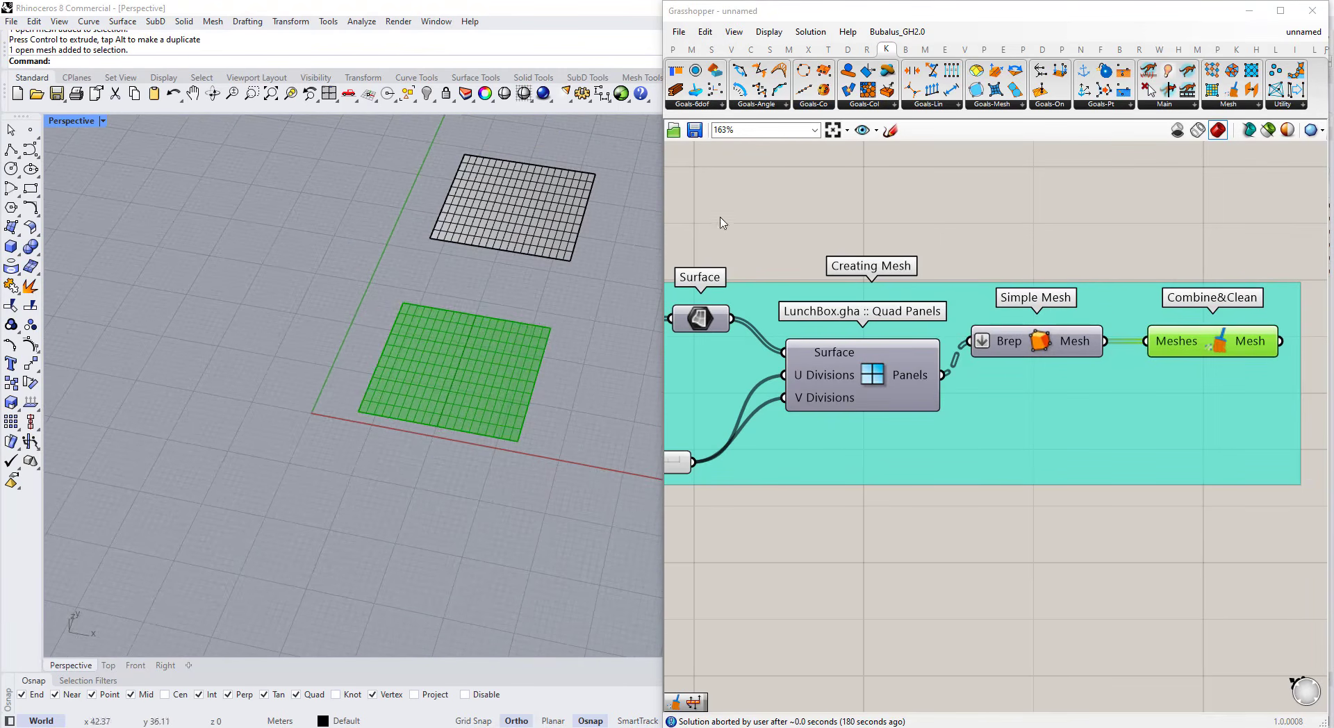
- Run the Dir command on the baked mesh to inspect its face directions
click(549, 231)
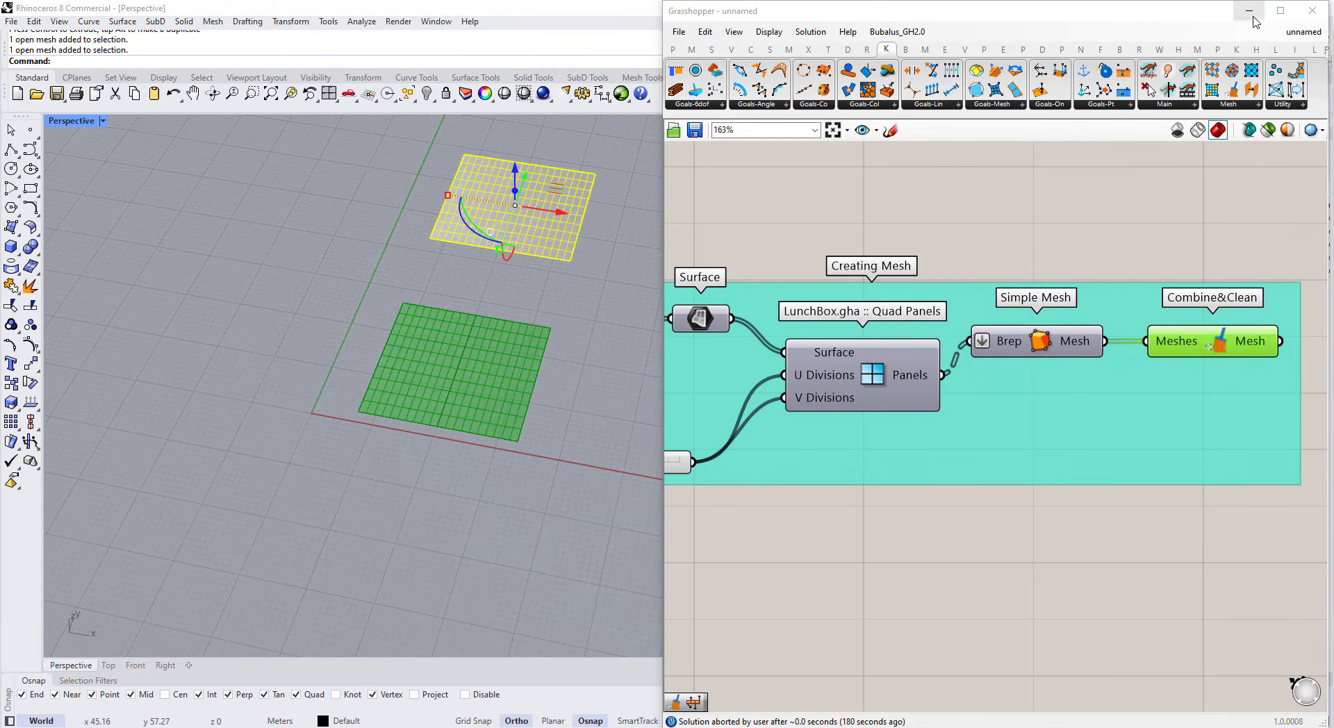
right_drag(512, 291, 434, 273)
click(30, 402)
key(Return)
- Minimise the Grasshopper window and enable Color Backfaces in the Shaded display settings
click(1249, 11)
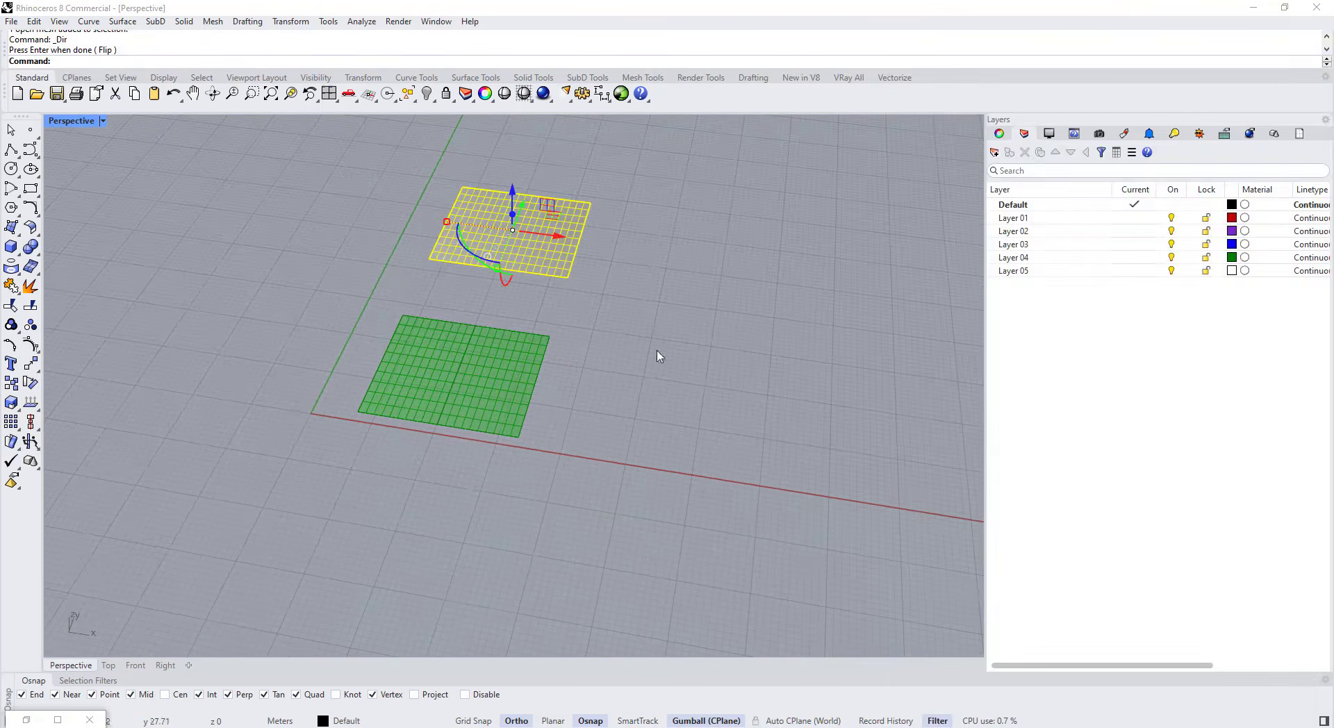
click(1049, 134)
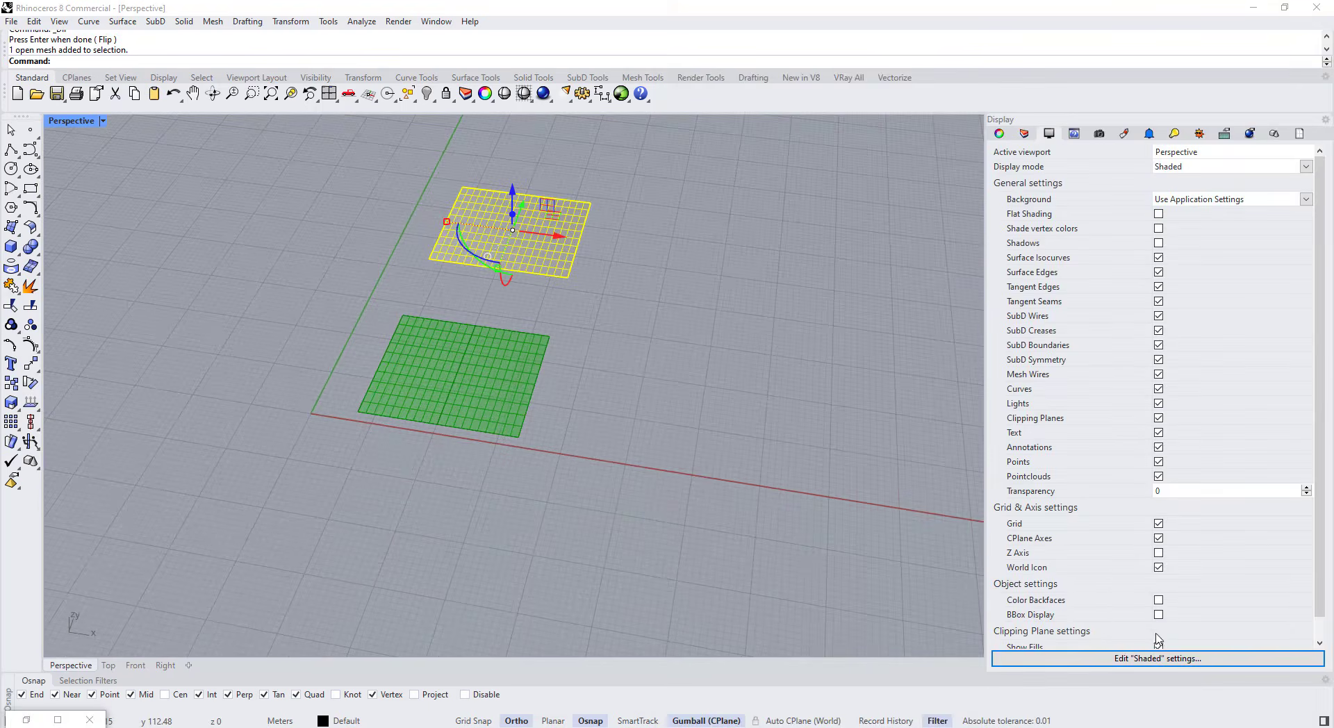
scroll(1023, 592, down, 1)
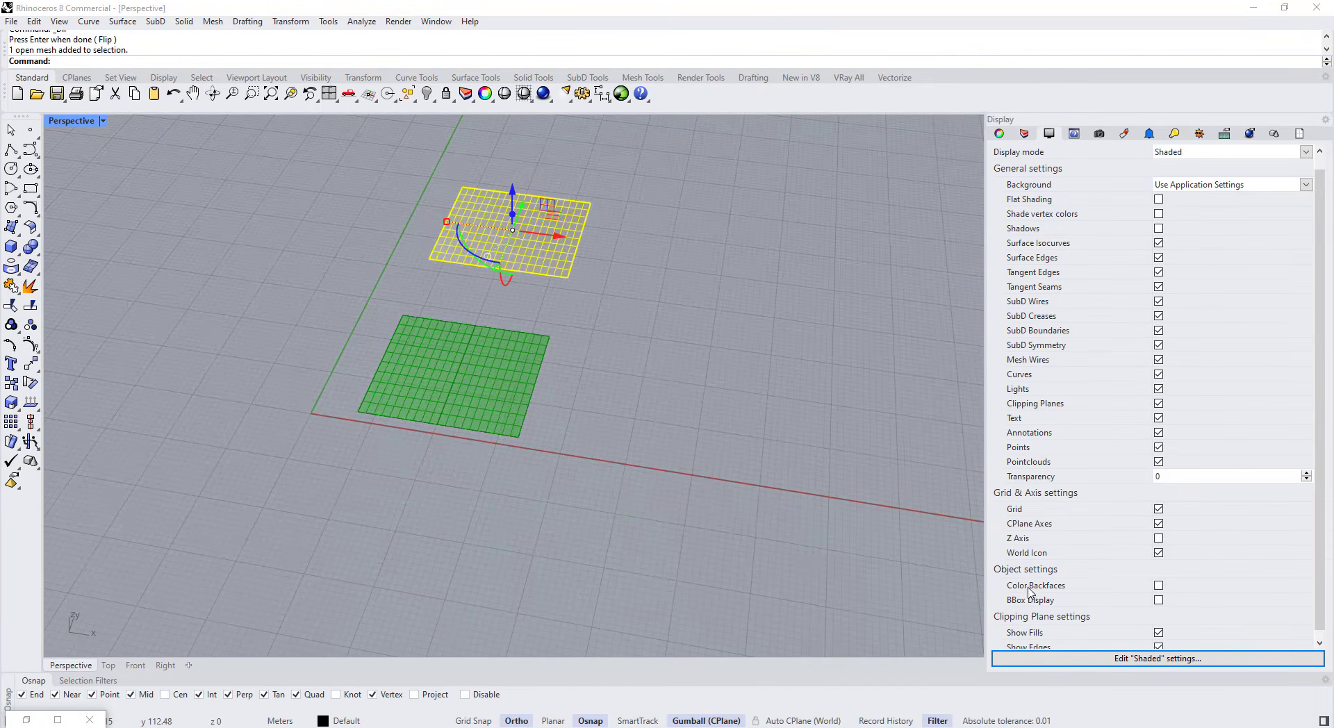
click(1158, 586)
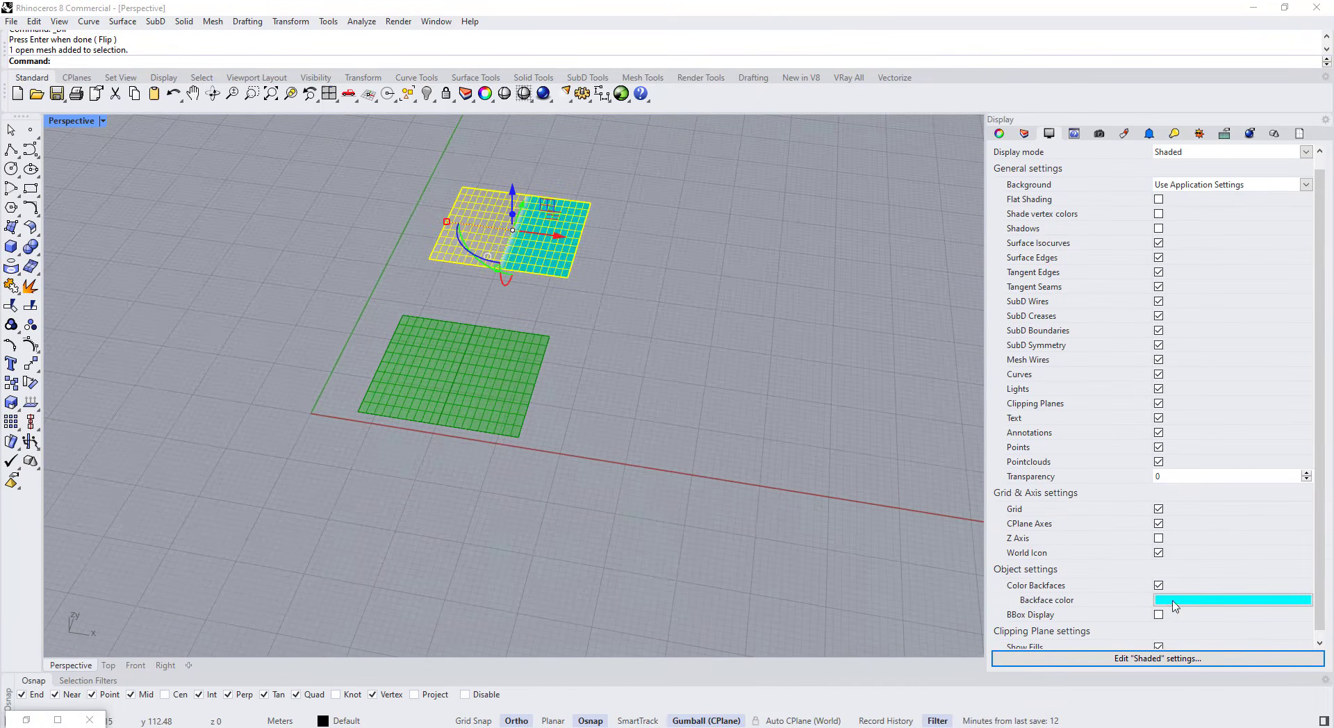
- Examine the baked mesh from several angles to see which faces show the backface colour
click(591, 509)
right_drag(587, 505, 586, 271)
scroll(586, 270, up, 5)
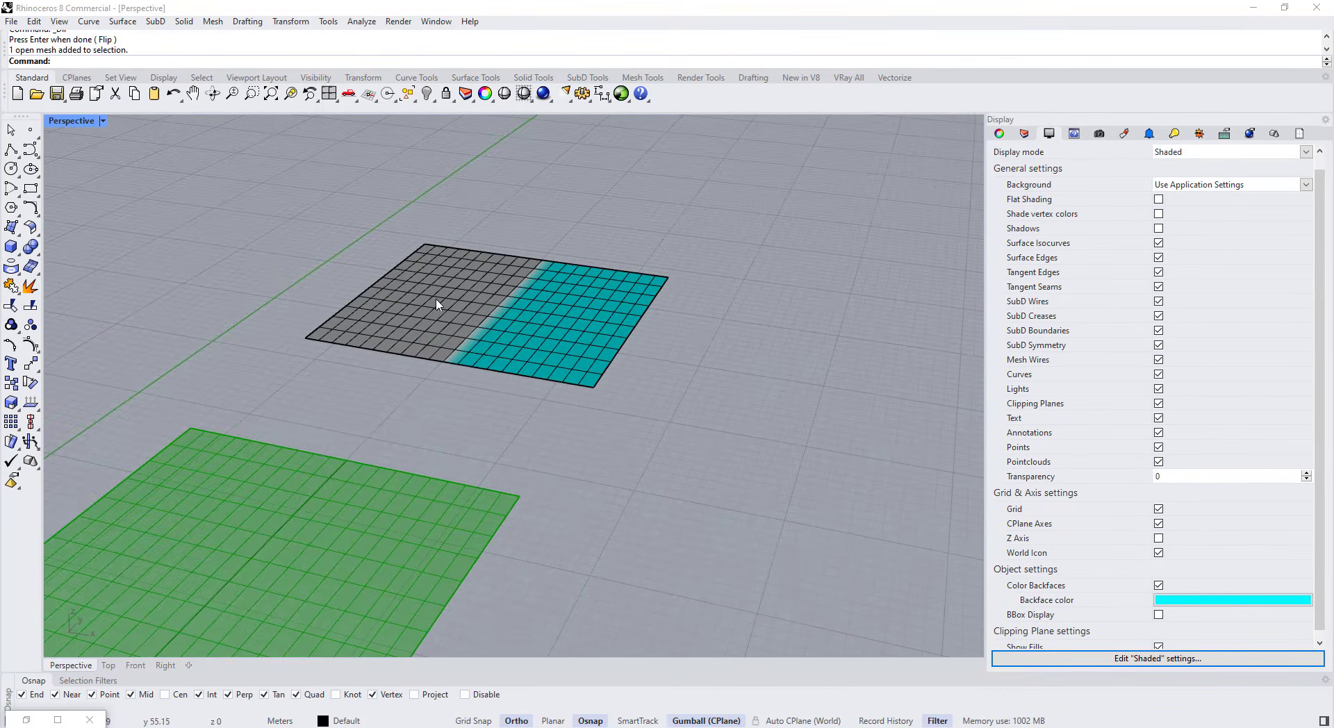
scroll(438, 304, down, 5)
scroll(464, 303, up, 2)
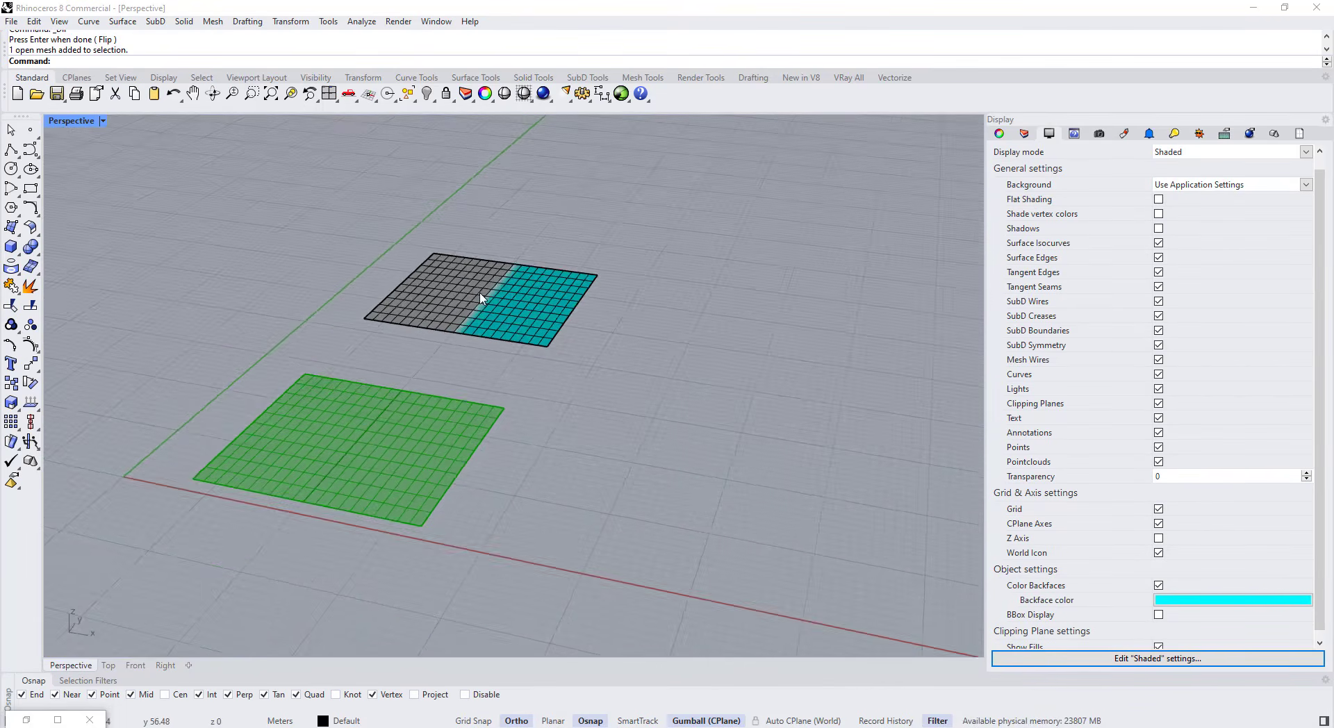
click(471, 297)
right_drag(624, 405, 633, 415)
click(620, 405)
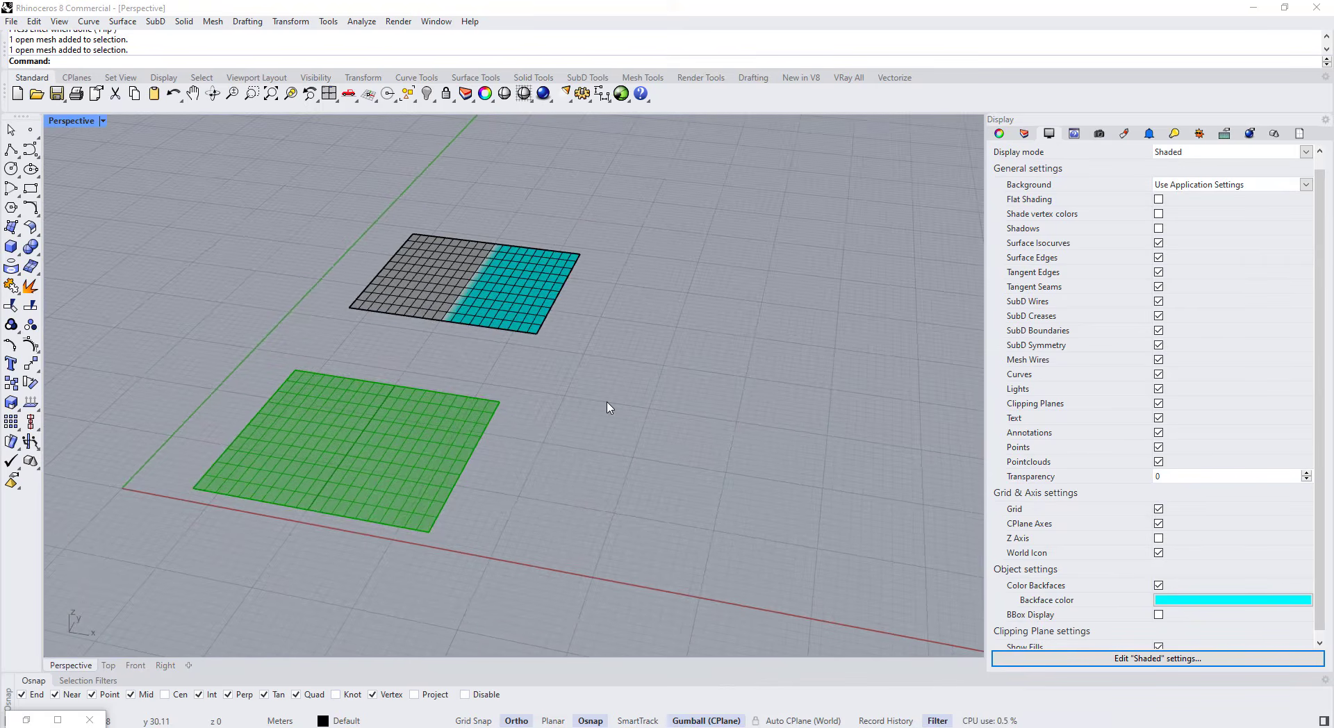
- Reopen Grasshopper, add a Unify Mesh component beside Combine&Clean and connect Combine&Clean's Mesh output to its Mesh input
text(Grasshopper)
key(Return)
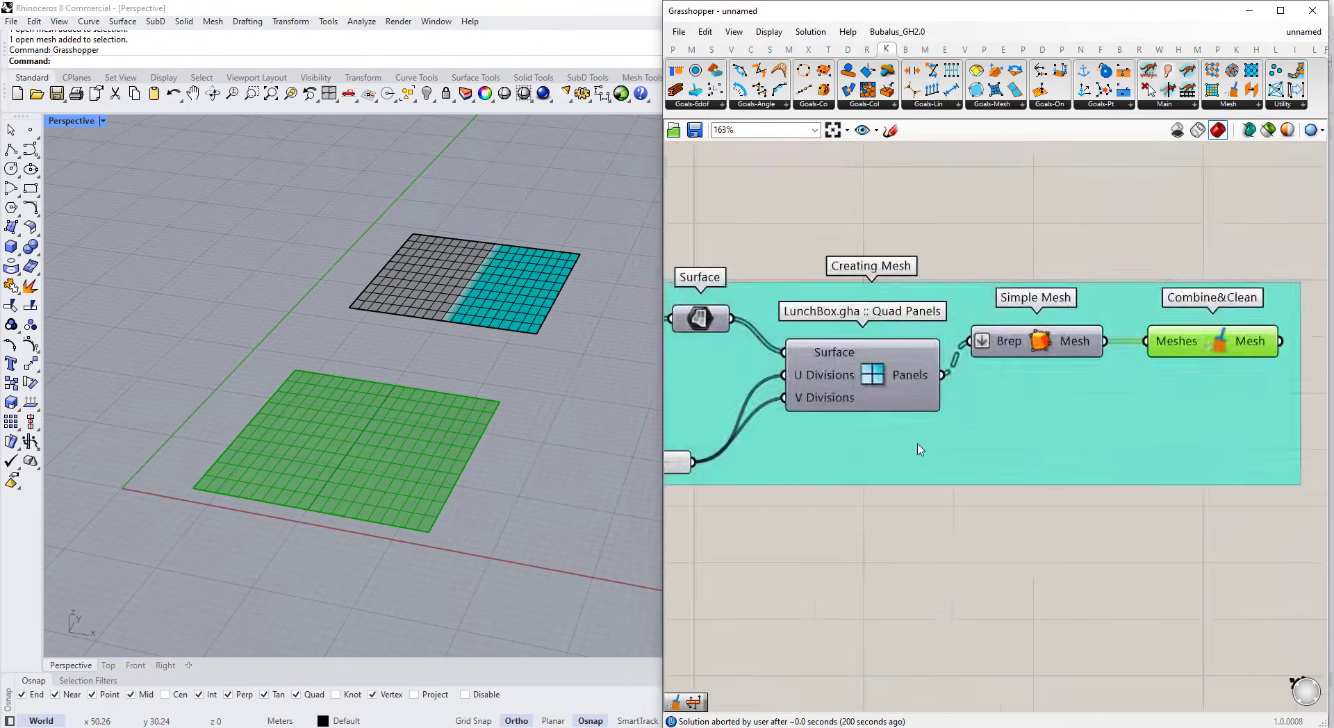
double_click(1146, 245)
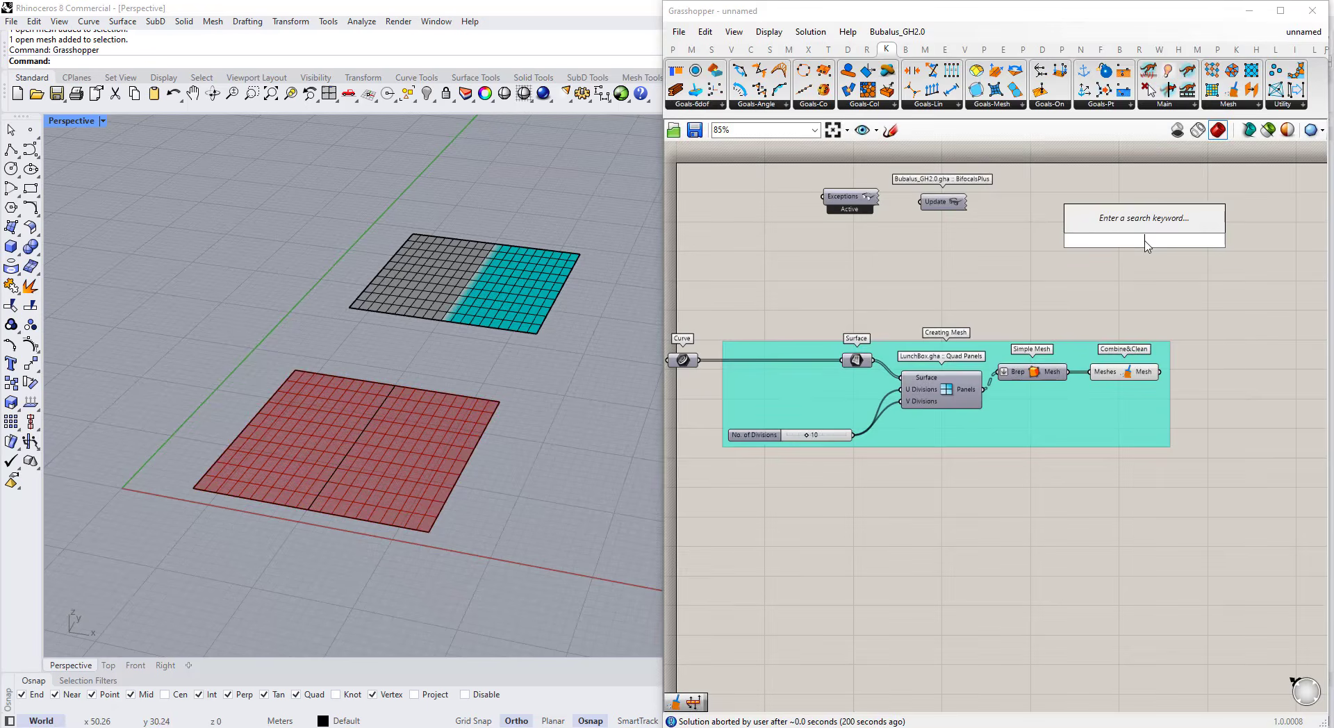
text(uni)
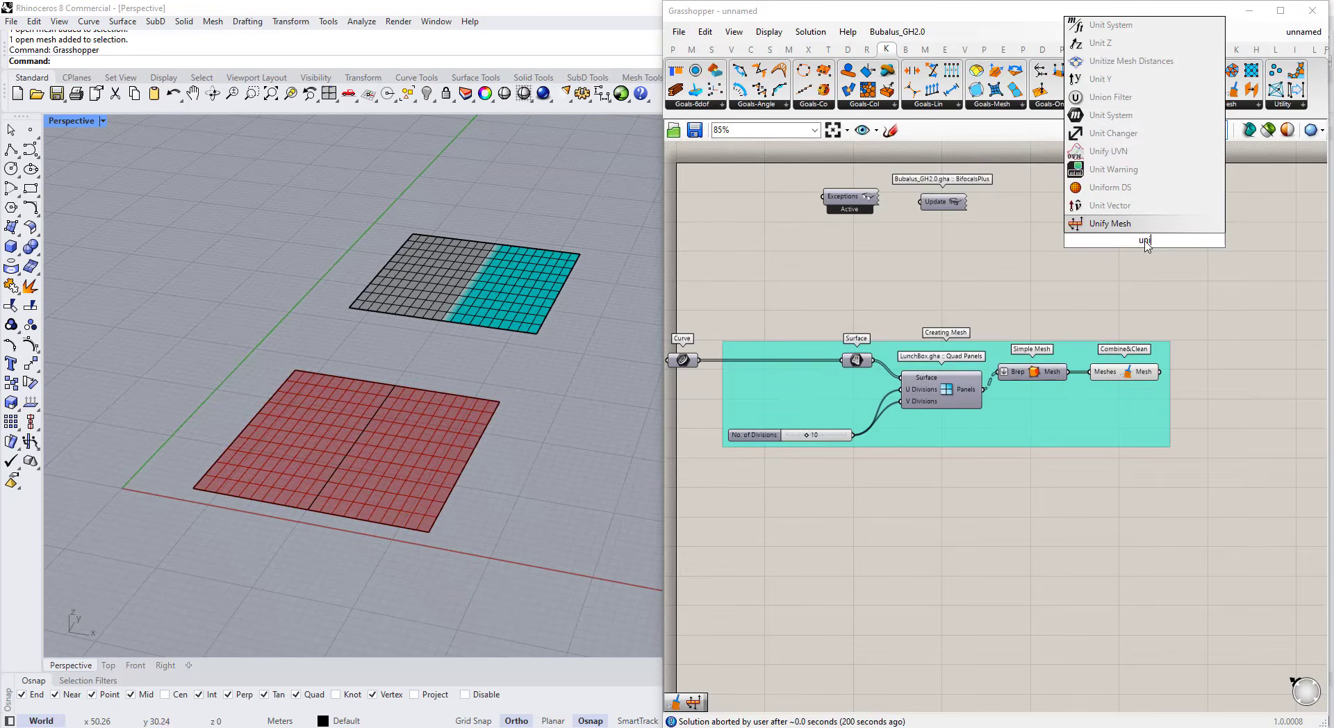
click(1103, 223)
scroll(1166, 290, up, 4)
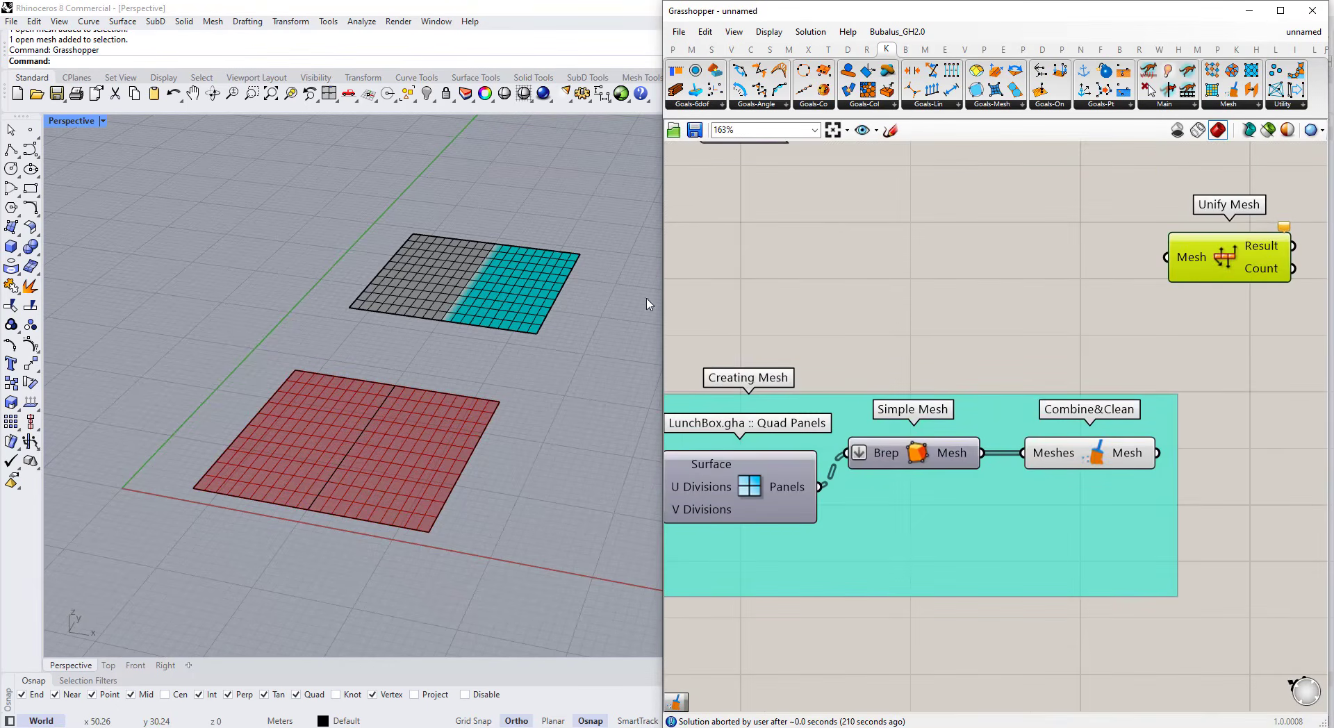
drag(1159, 453, 1261, 445)
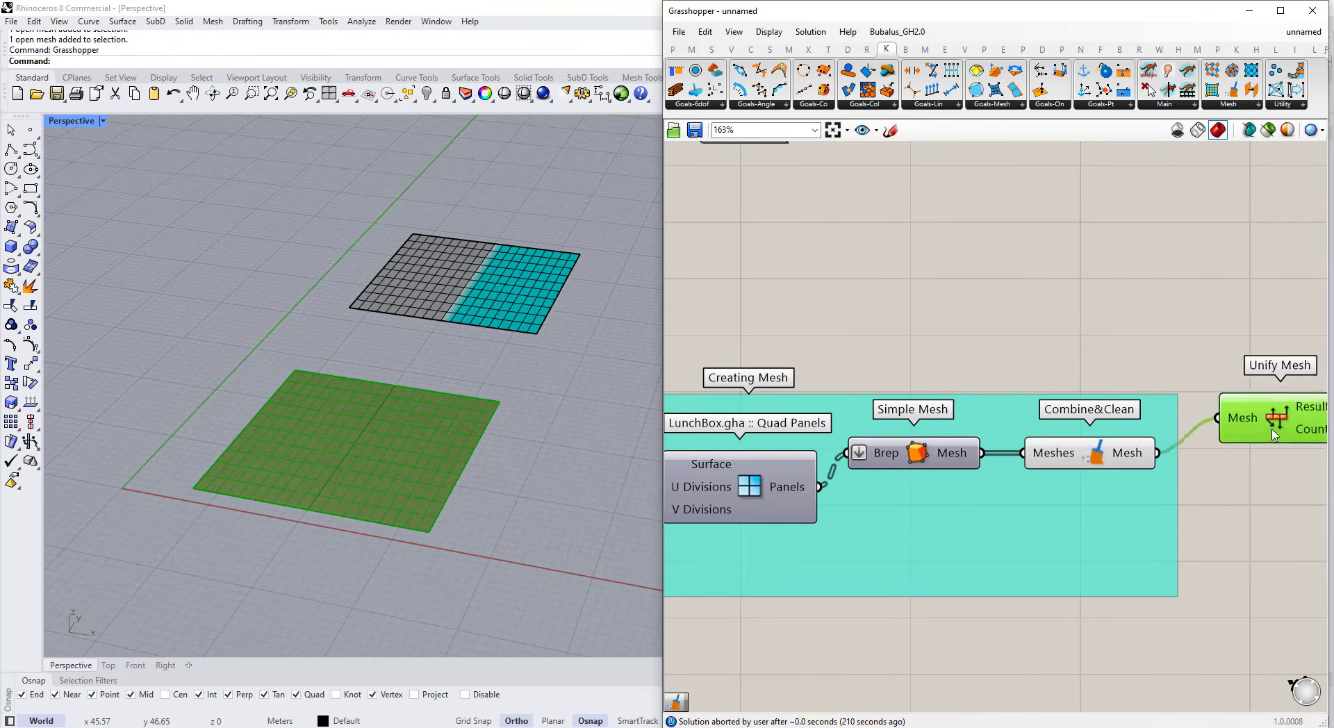
scroll(1102, 395, down, 2)
click(1142, 379)
- Bake the Unify Mesh result and move the baked mesh along Y, beyond the earlier baked mesh
click(1218, 435)
middle_click(1222, 429)
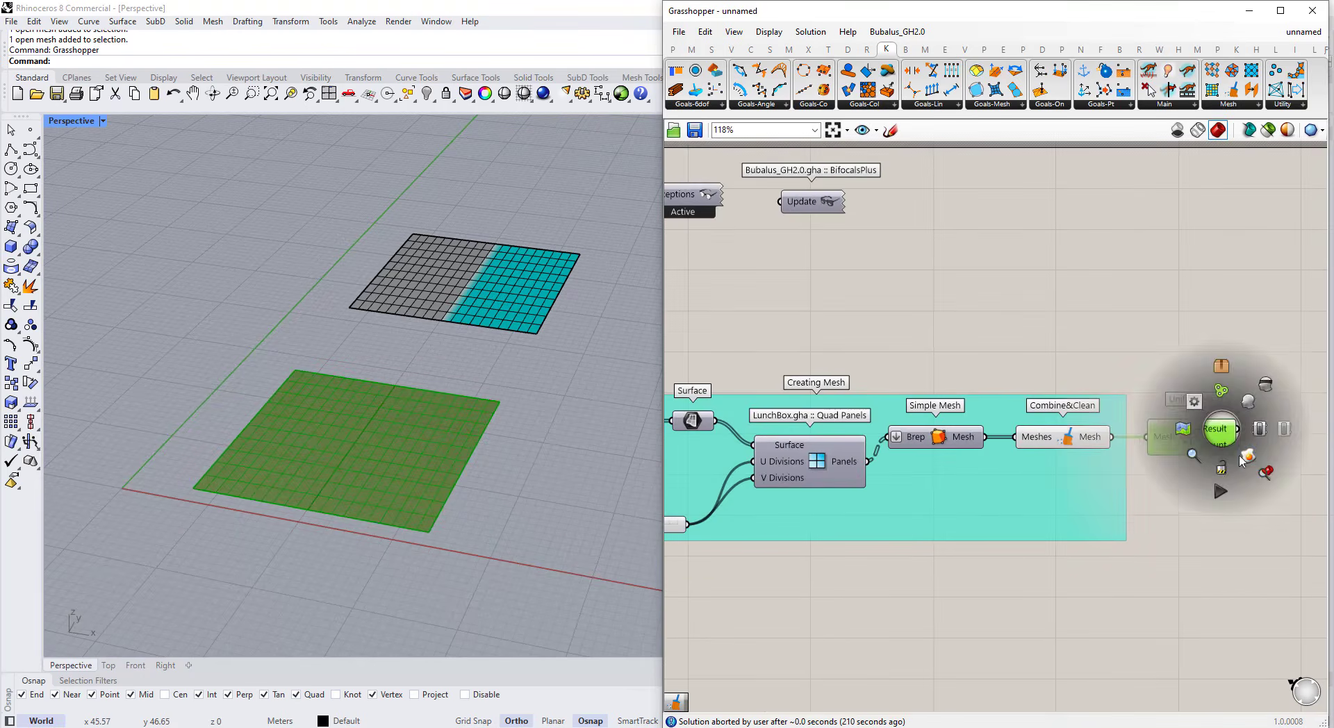
click(1249, 458)
click(399, 456)
scroll(395, 457, down, 5)
drag(395, 460, 473, 295)
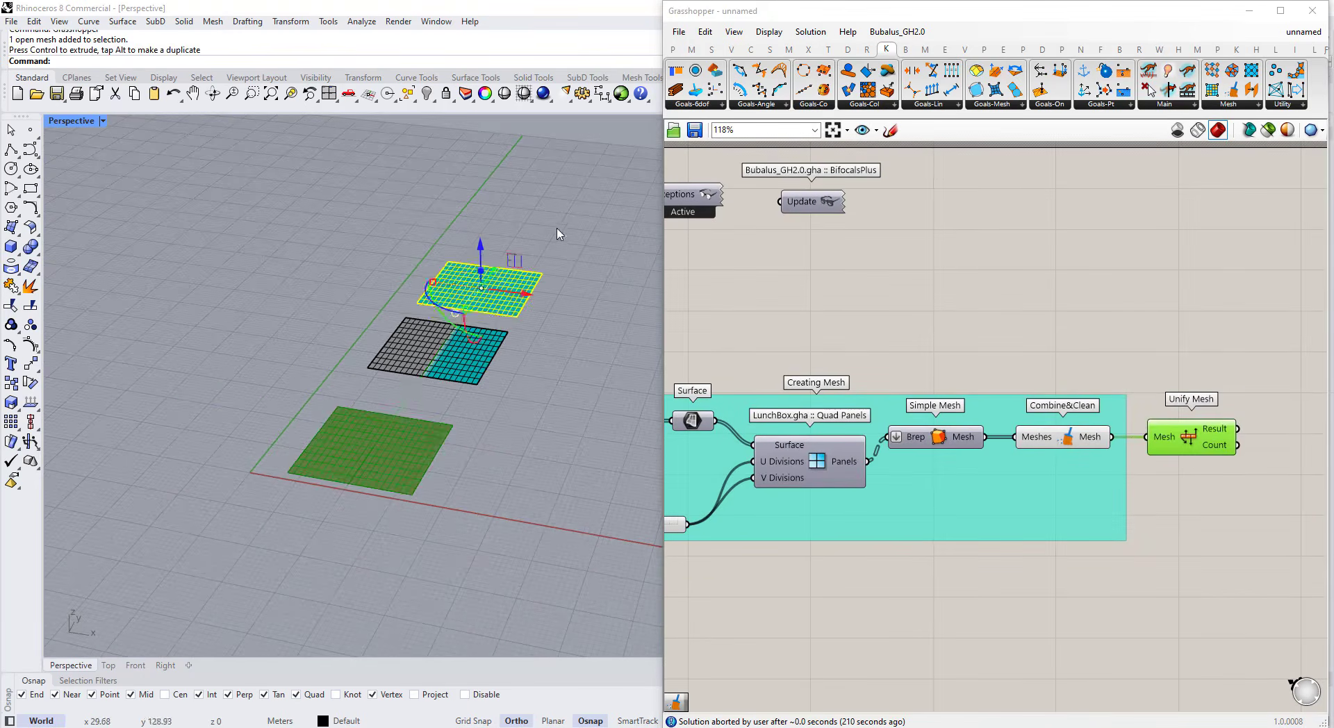
- Compare the backface colours of the two baked meshes and delete both from Rhino
scroll(486, 299, up, 3)
right_drag(506, 309, 513, 424)
shift+right_drag(512, 424, 512, 380)
drag(552, 370, 363, 211)
scroll(425, 320, down, 4)
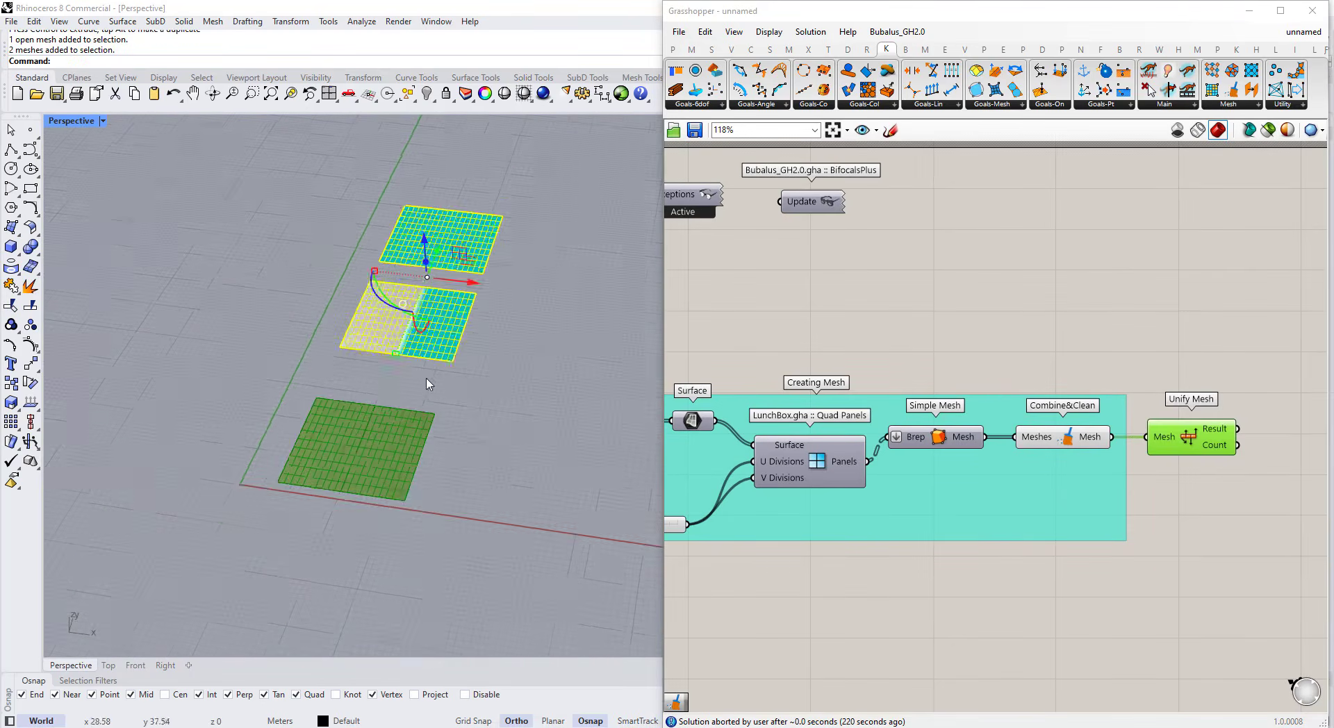
scroll(429, 381, up, 2)
key(Delete)
- Add the Unify Mesh component to the Creating Mesh group and place it closer to Combine&Clean
click(1043, 338)
scroll(1059, 339, down, 2)
click(1152, 414)
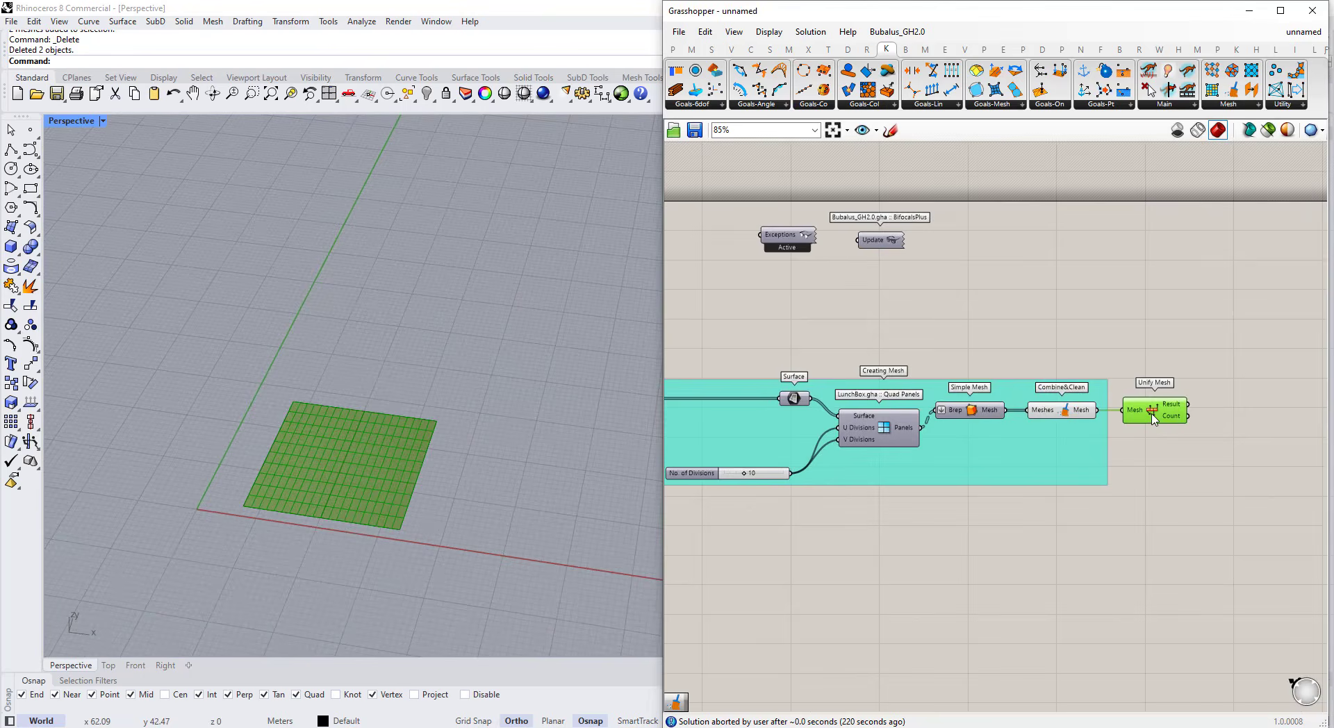
right_click(1060, 446)
click(1116, 554)
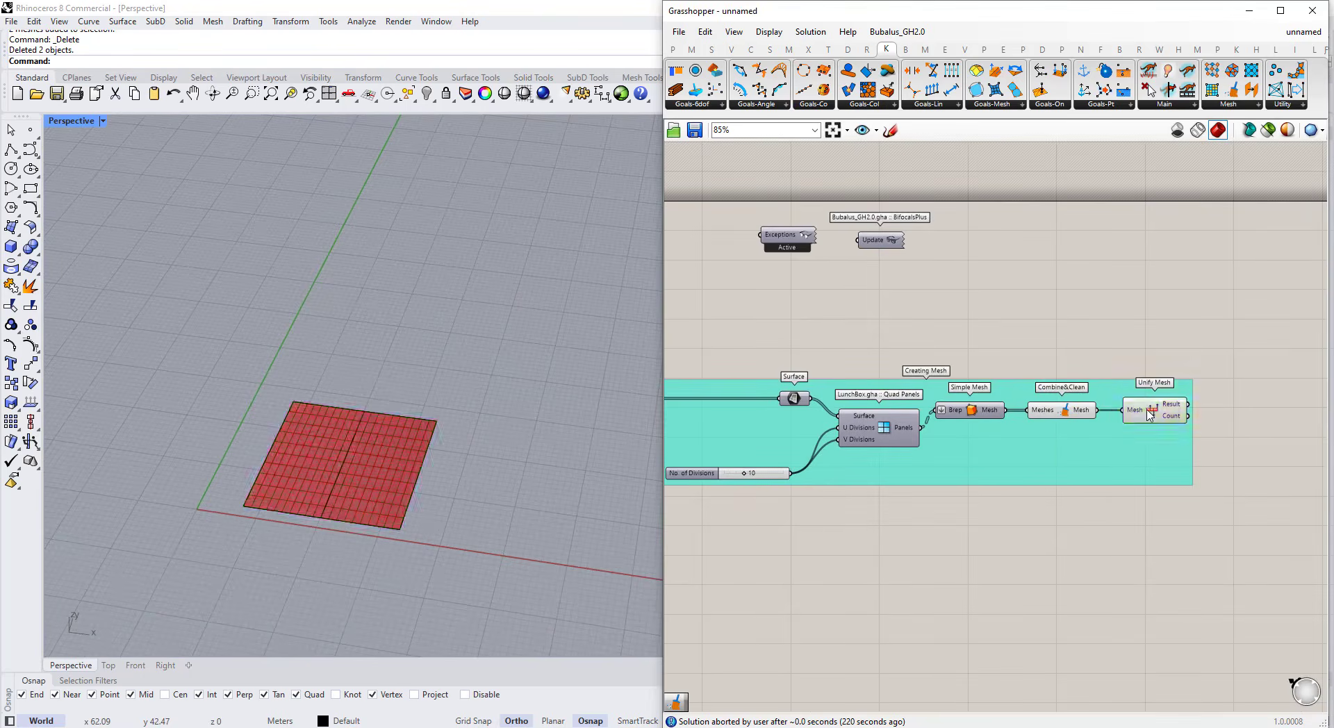
drag(1150, 415, 1141, 415)
scroll(532, 452, down, 2)
click(1119, 360)
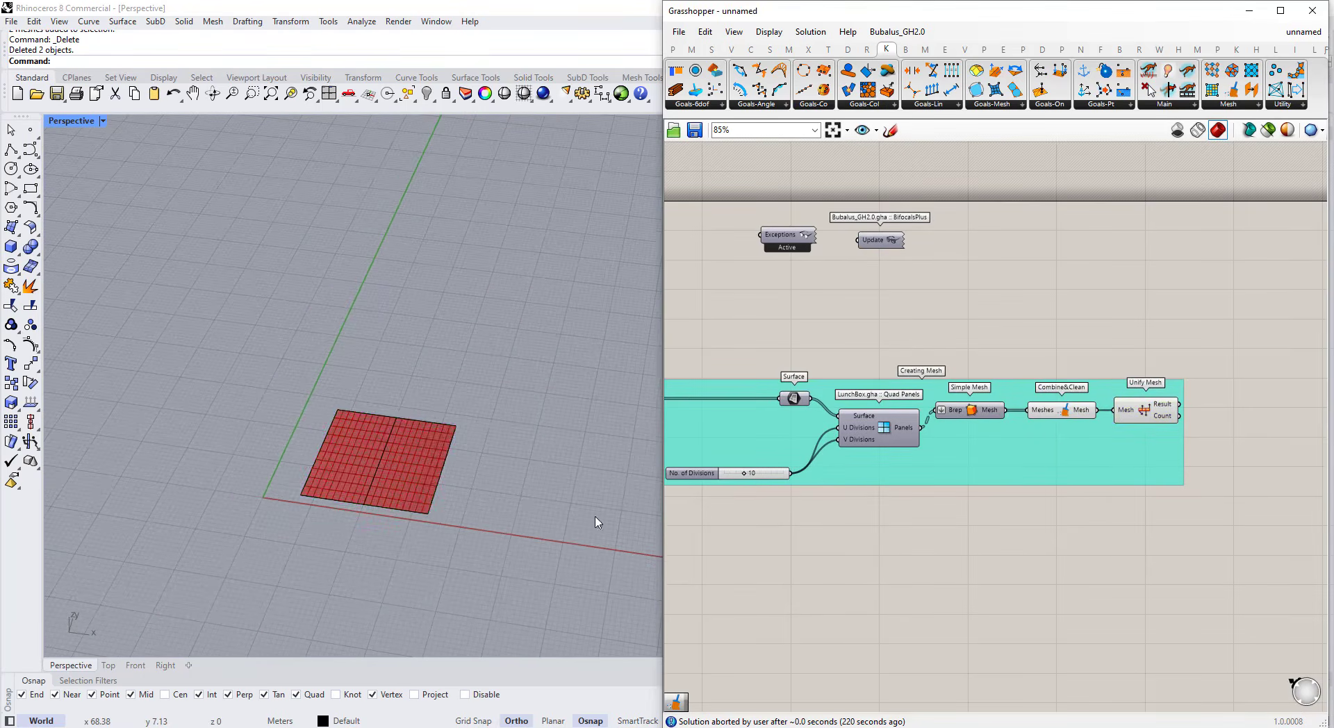
right_drag(596, 517, 584, 479)
scroll(333, 523, up, 5)
click(406, 470)
click(403, 518)
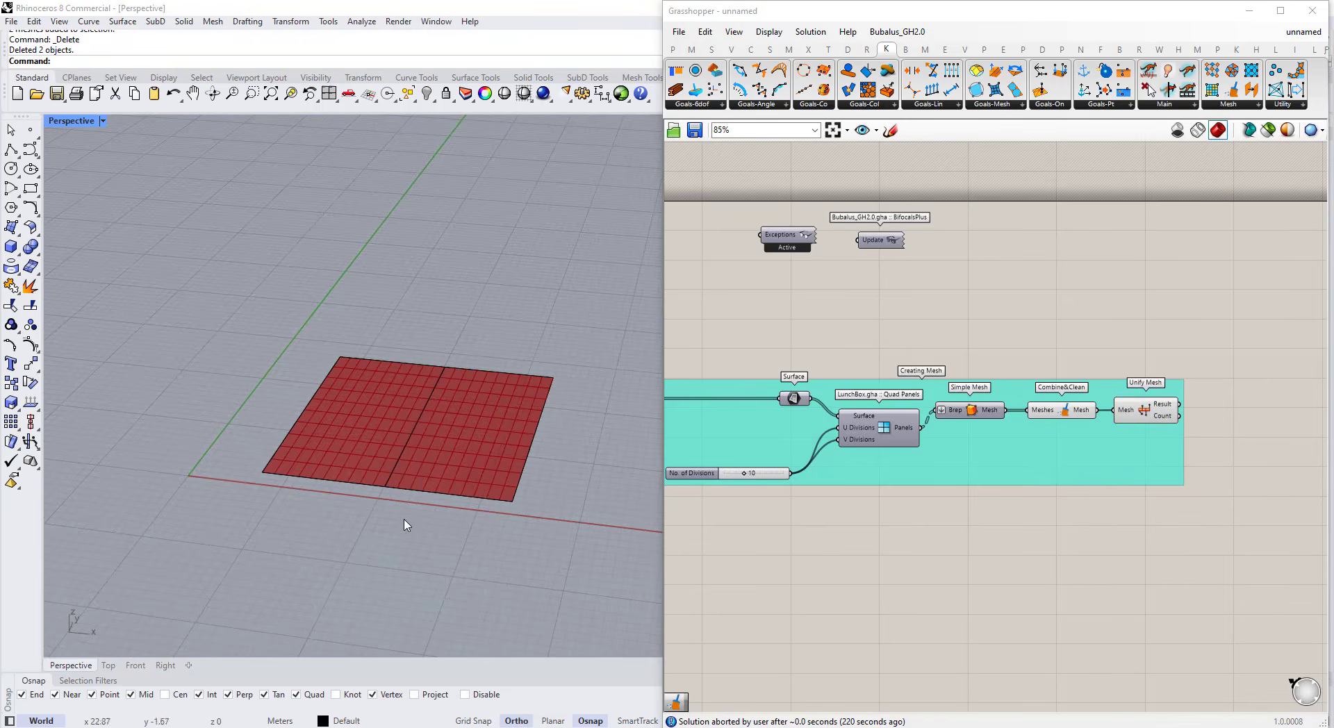
drag(400, 483, 375, 468)
click(439, 536)
- Turn off the preview of the mesh components and show only Unify Mesh's preview
scroll(1089, 366, down, 2)
drag(1157, 347, 1020, 502)
middle_click(1077, 415)
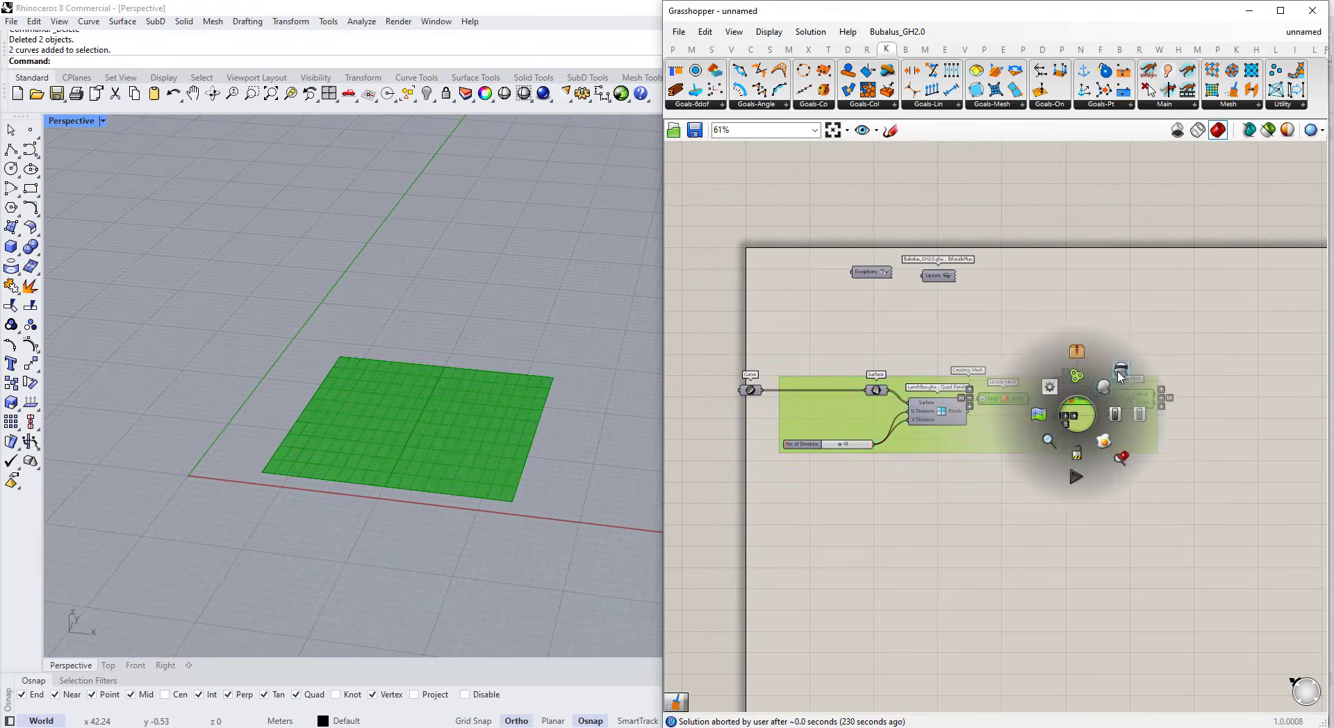
click(1121, 372)
click(1137, 357)
click(1140, 400)
middle_click(1140, 398)
click(1167, 372)
click(1181, 381)
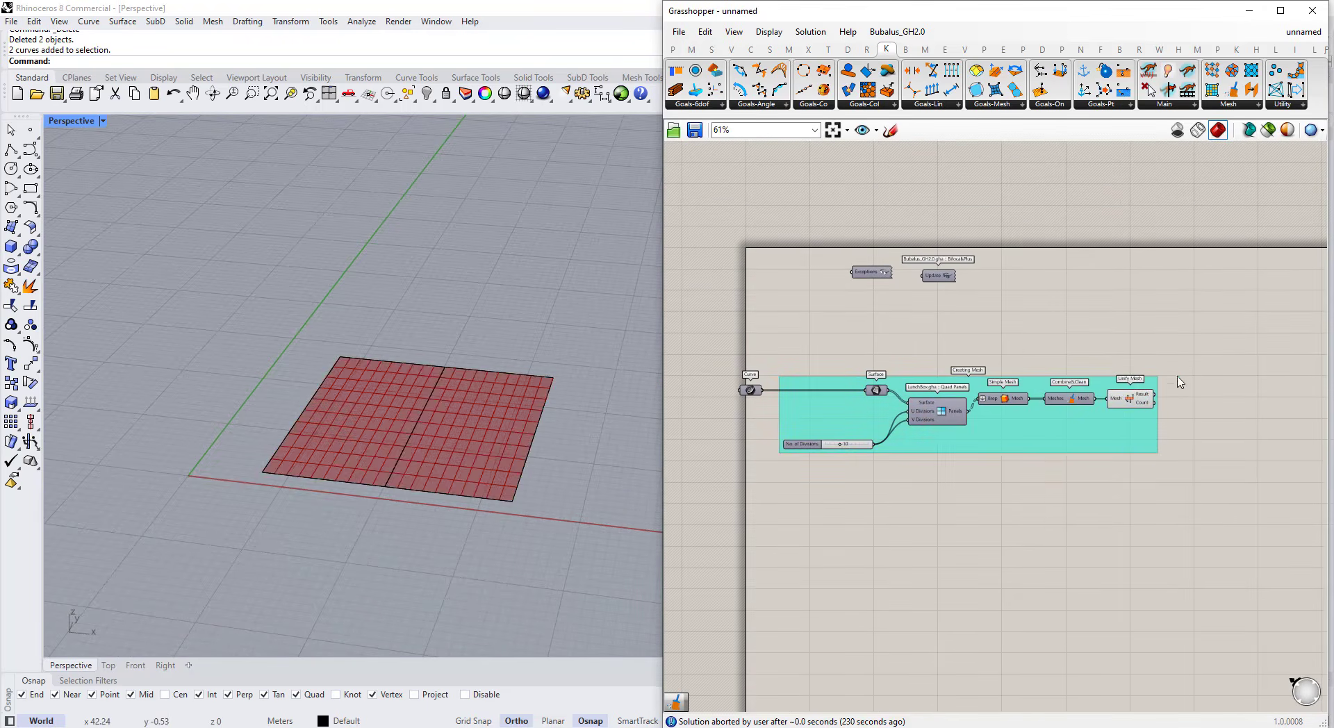
- Inspect the corner points of both rectangles in Rhino, including those on their shared edge
scroll(897, 328, down, 1)
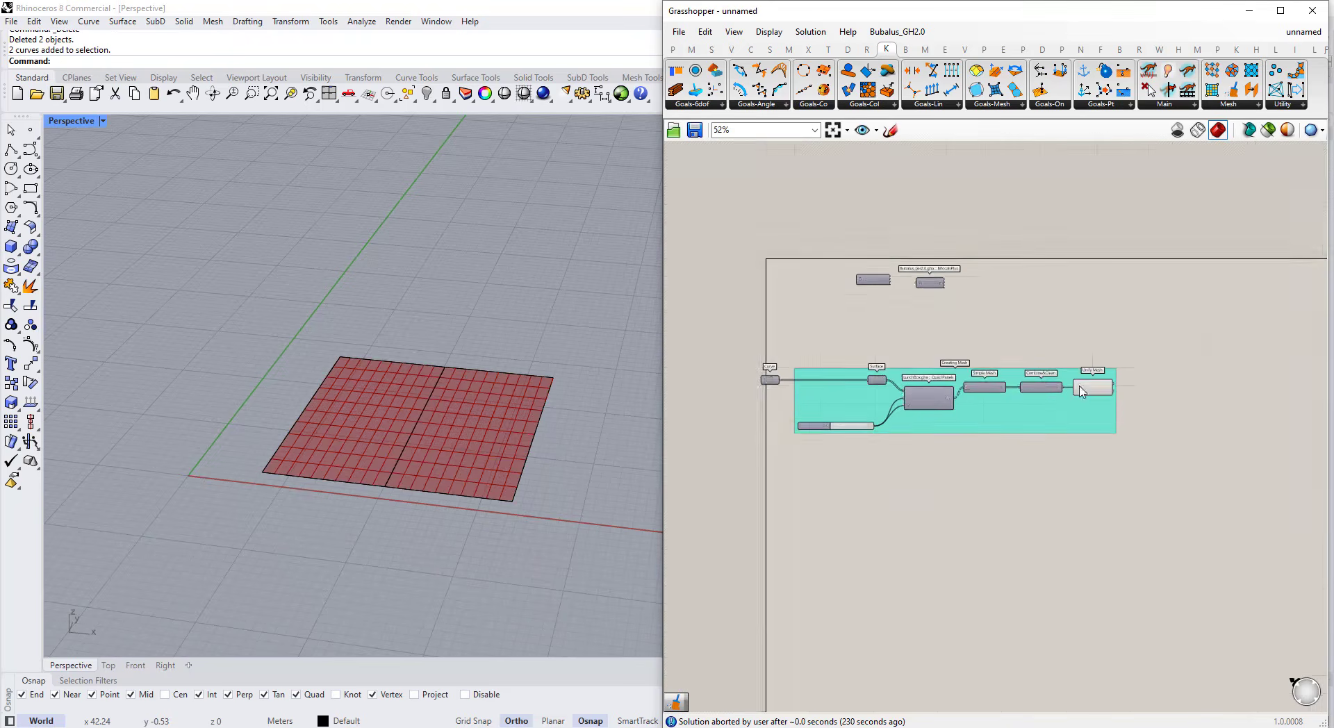
scroll(1078, 384, up, 2)
click(1094, 388)
click(1119, 337)
click(464, 374)
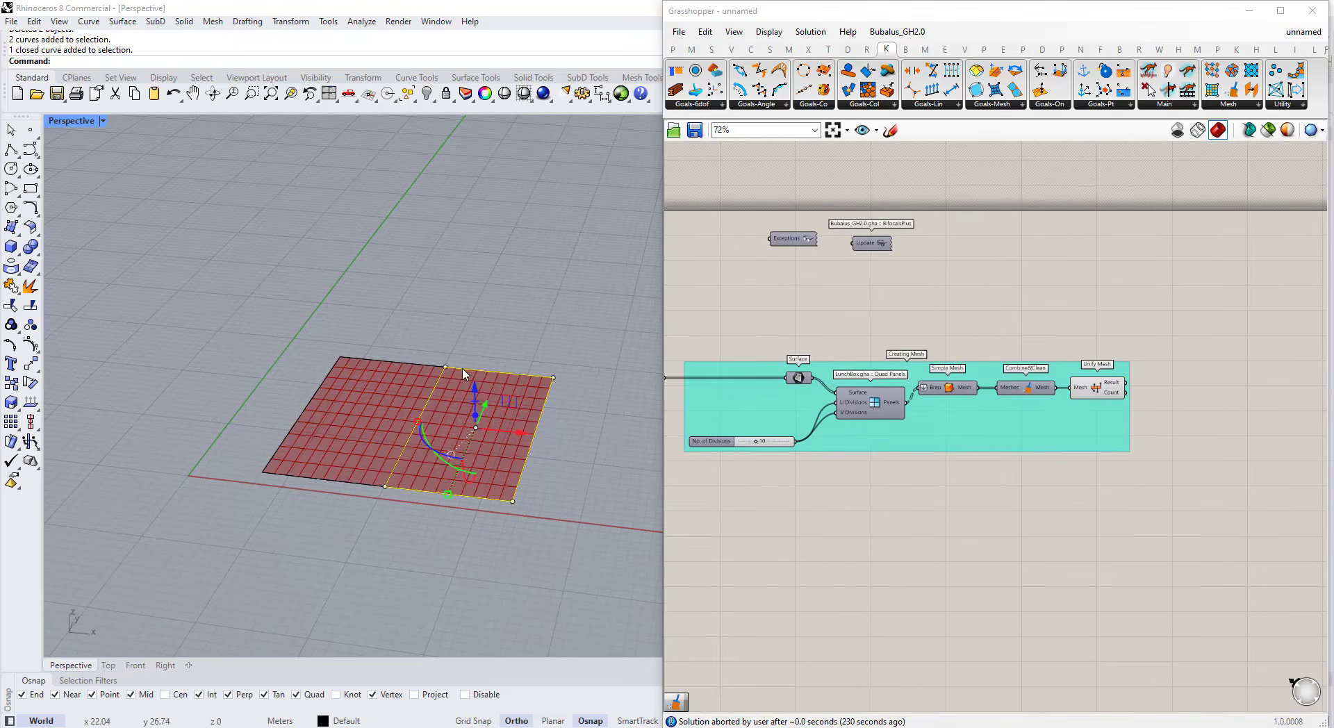
click(554, 378)
click(512, 501)
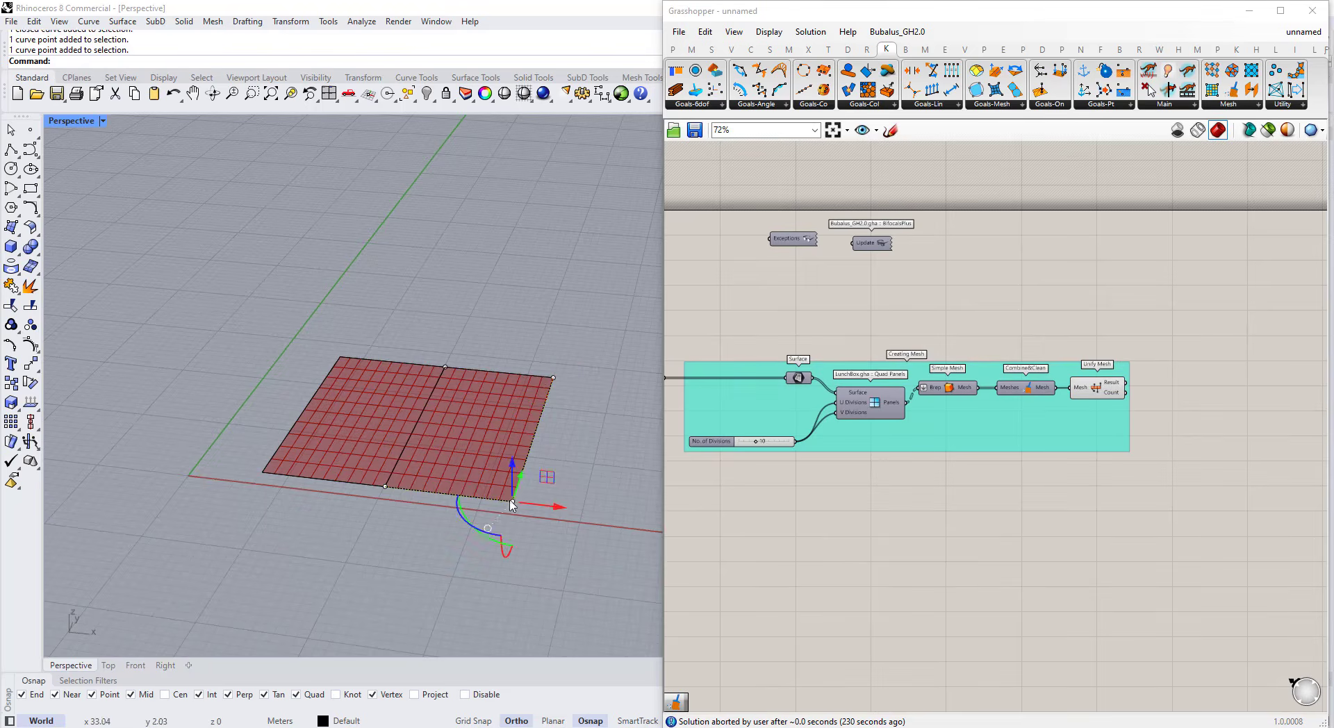
click(385, 487)
click(445, 366)
click(341, 357)
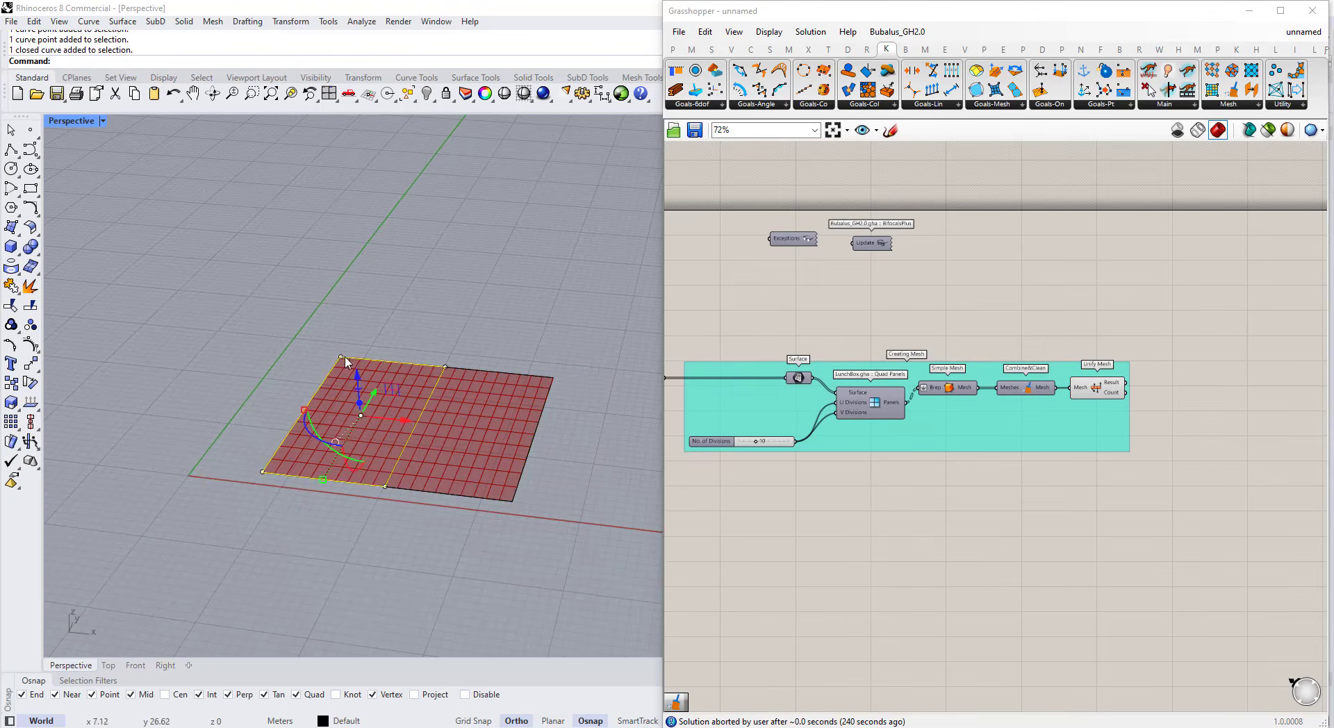
click(341, 357)
click(263, 473)
click(258, 444)
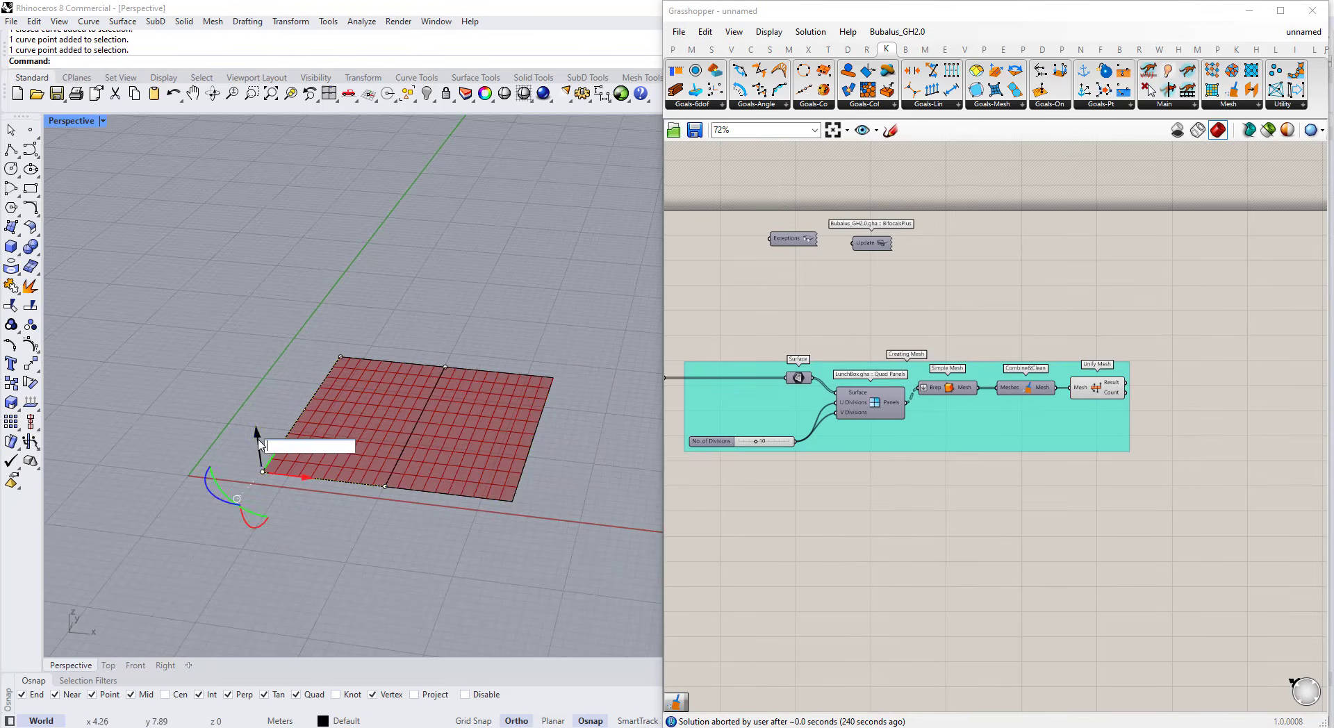
key(Escape)
click(361, 359)
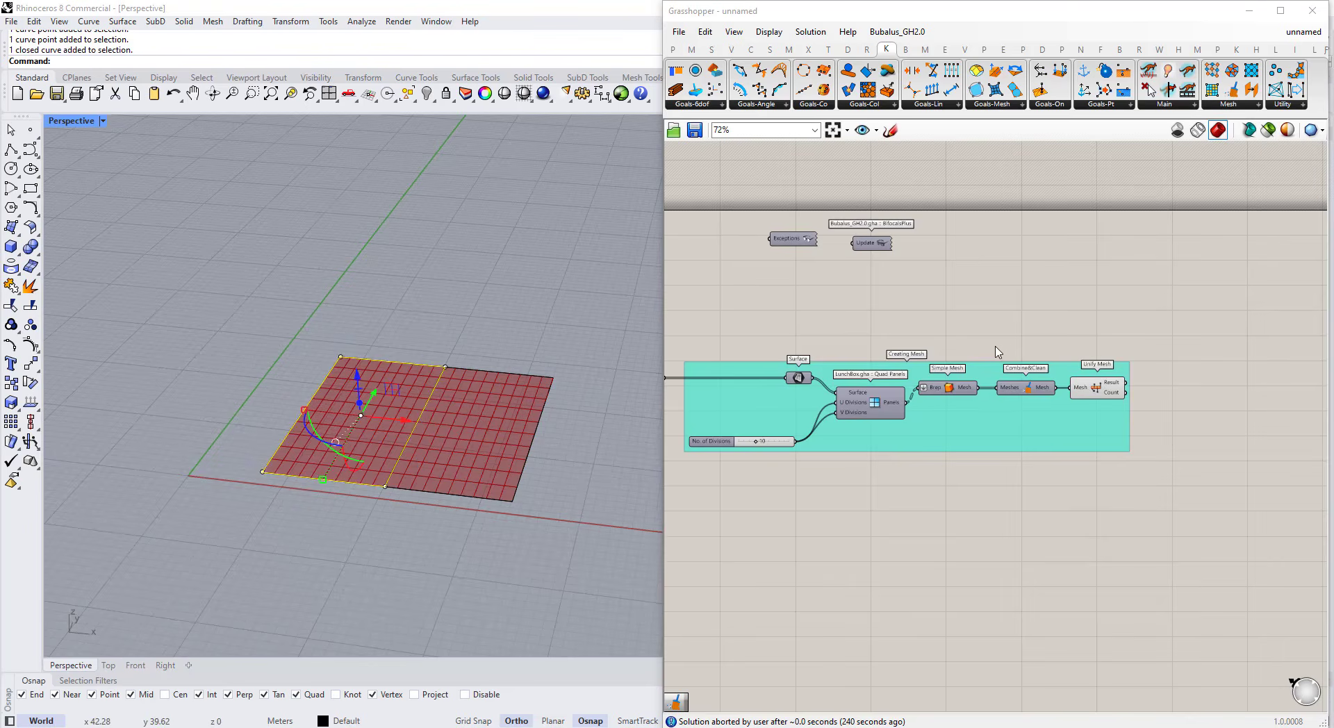
scroll(941, 314, down, 1)
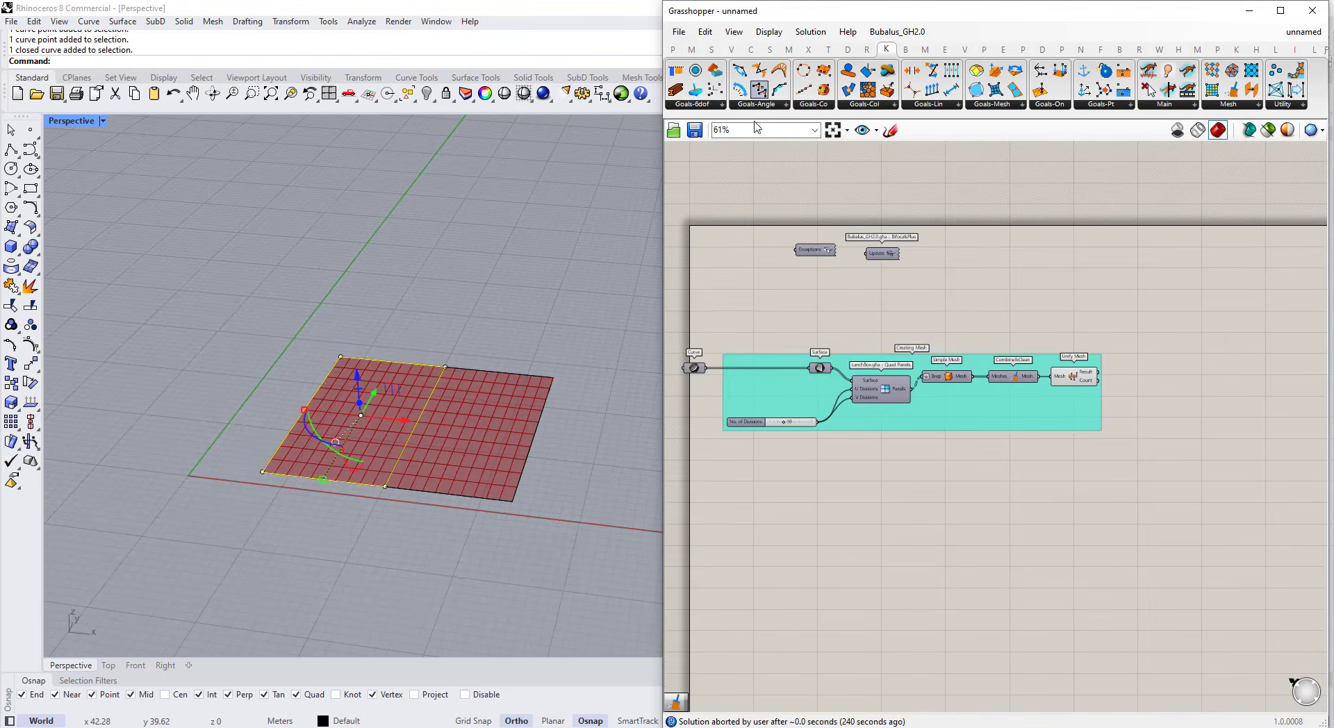
click(345, 364)
click(422, 373)
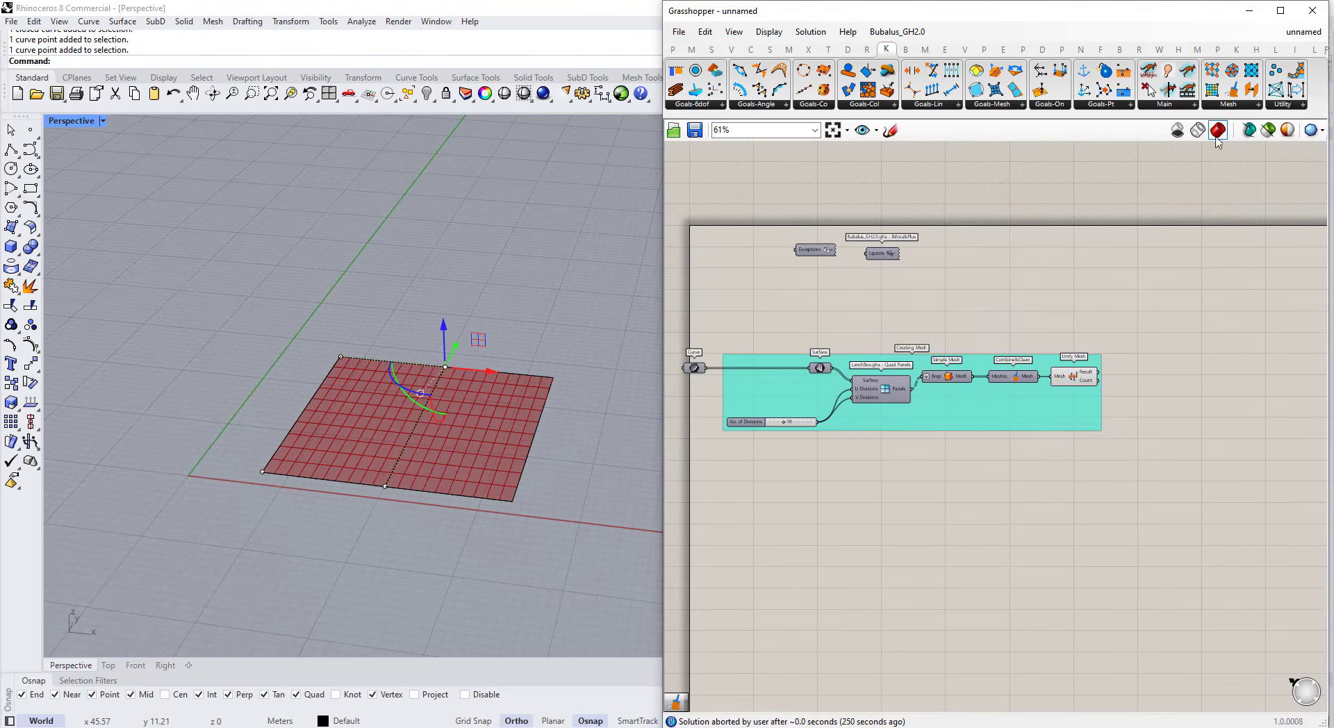
- Add Kangaroo's MeshCorners component and connect Unify Mesh's Result output to its Mesh input
click(1223, 104)
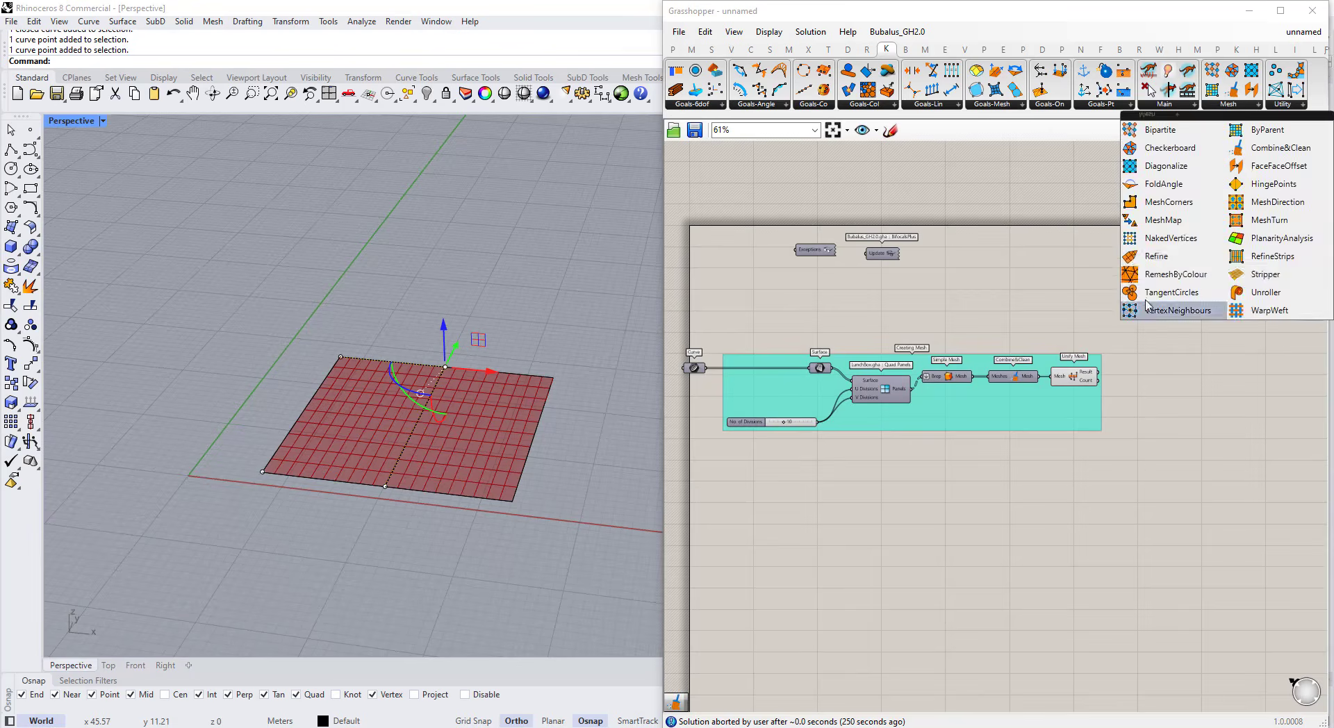
click(1181, 203)
click(1183, 245)
scroll(1134, 367, up, 1)
drag(1178, 226, 1168, 263)
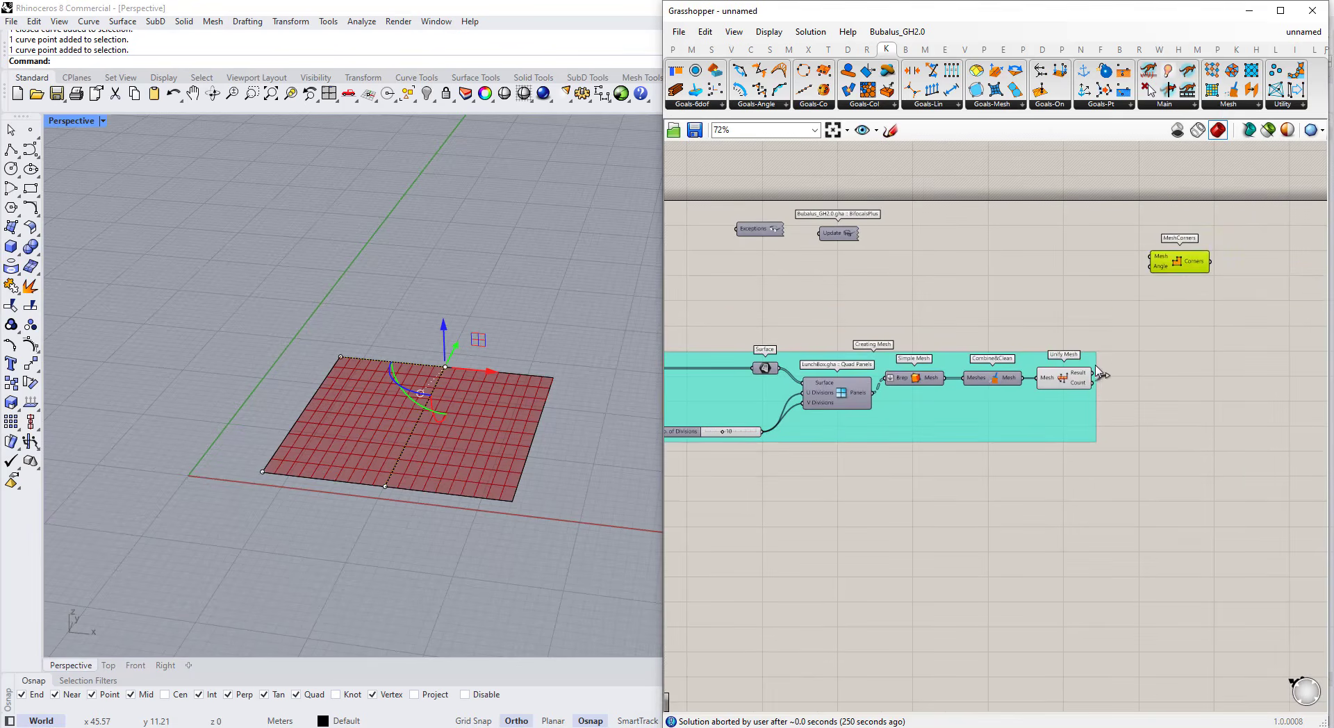
drag(1098, 374, 1151, 256)
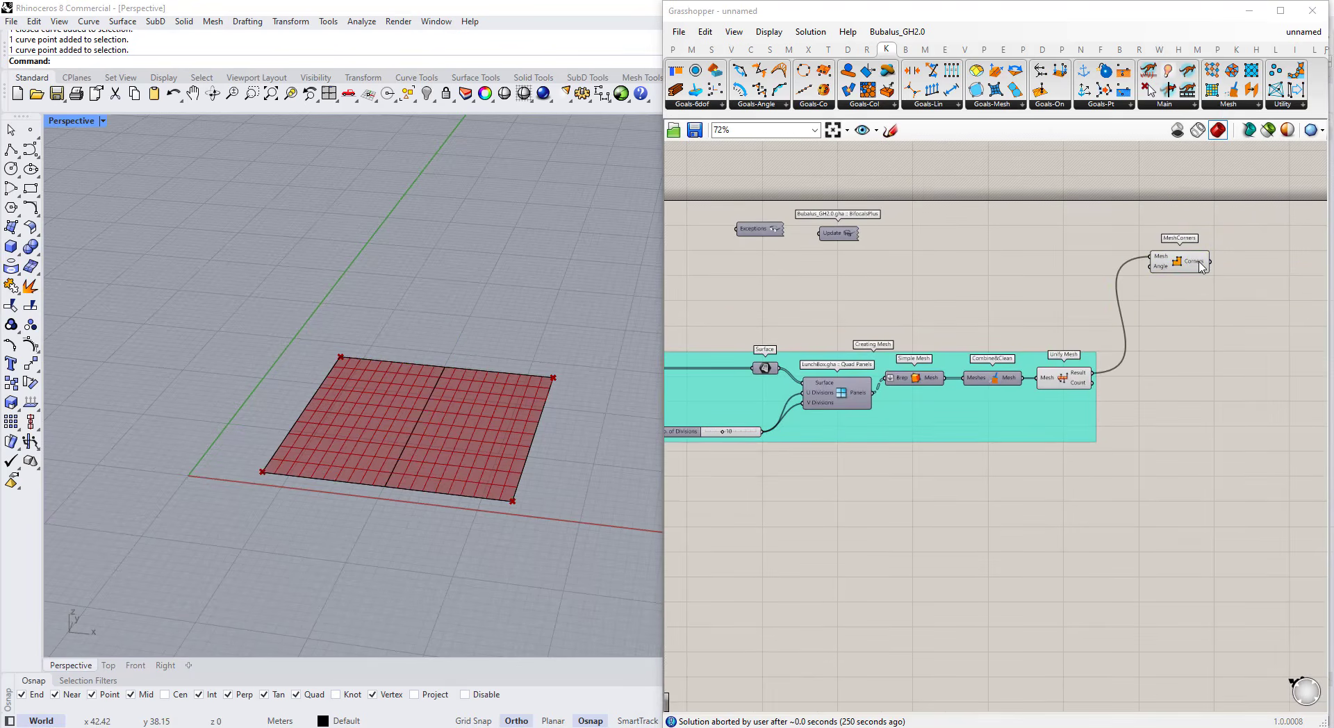
- Check the detected mesh corners against the rectangles' shared-edge corner and delete the MeshCorners component
mouse_move(1202, 268)
drag(492, 347, 588, 431)
scroll(448, 370, up, 3)
click(427, 362)
click(437, 365)
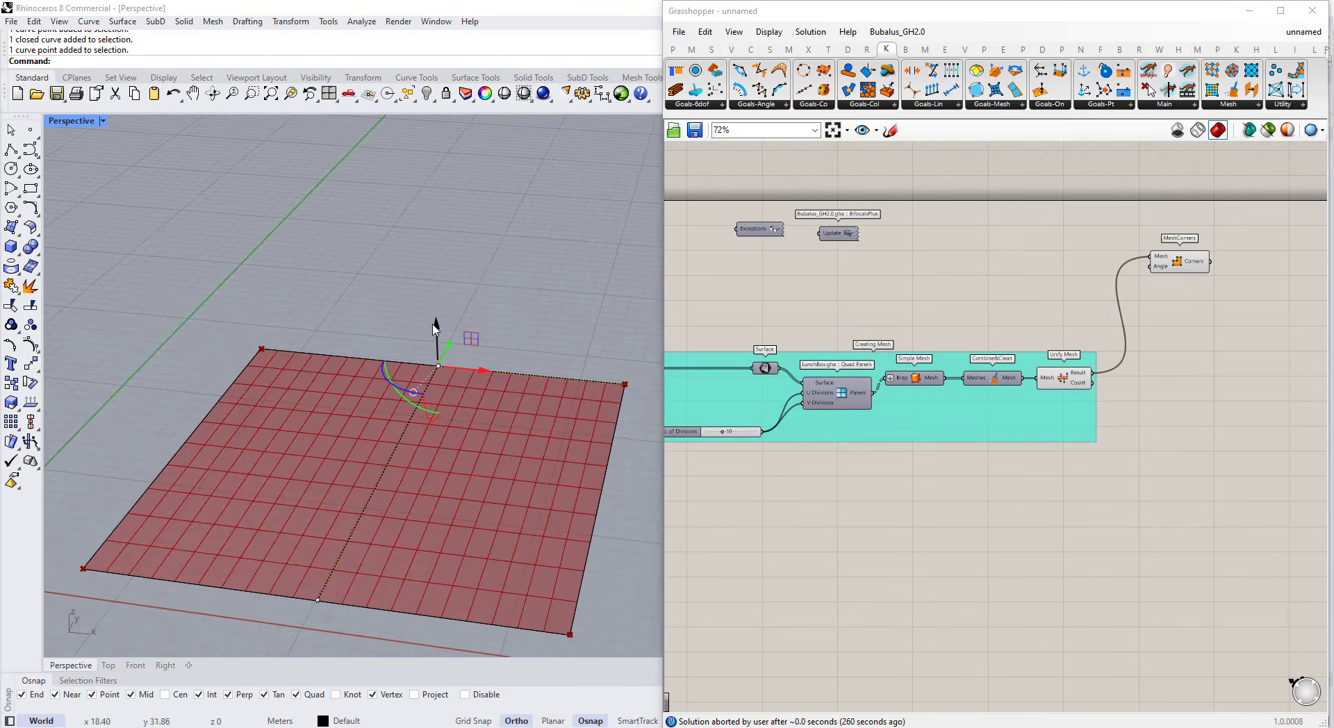
click(1169, 254)
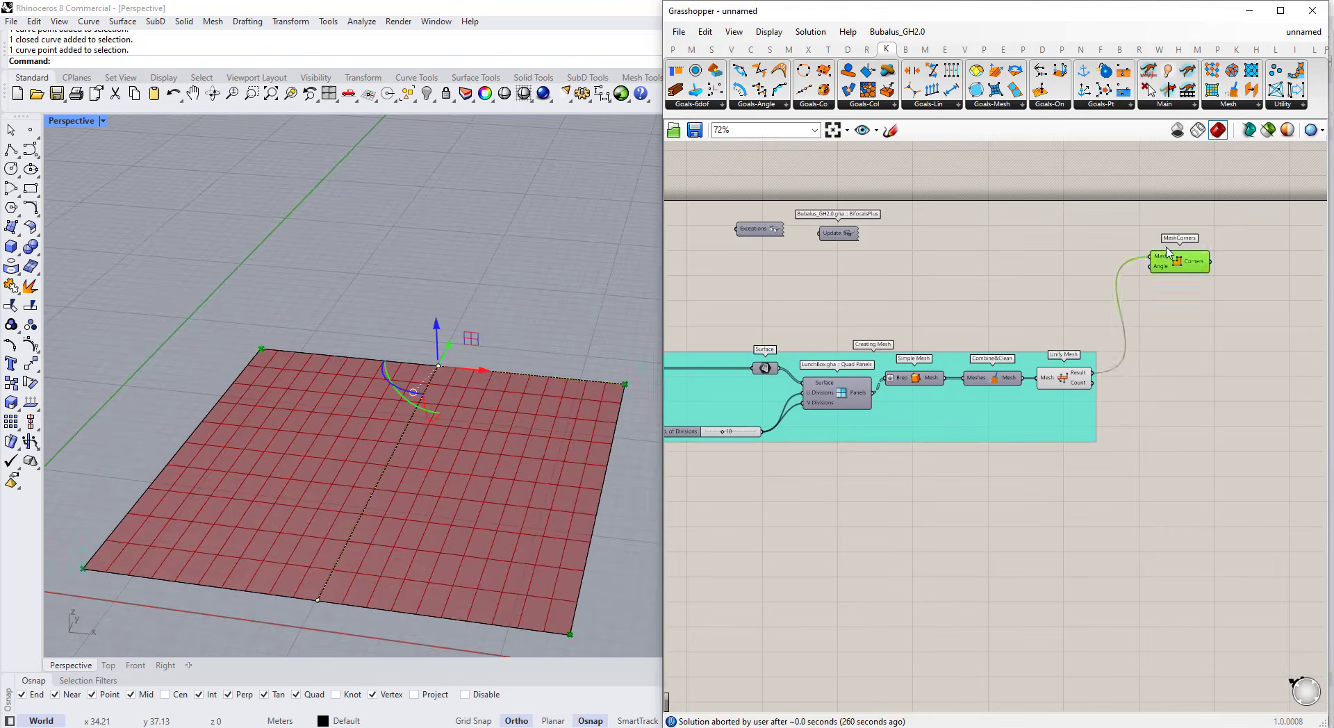
key(Delete)
scroll(1169, 254, down, 2)
click(1094, 344)
scroll(1095, 355, up, 2)
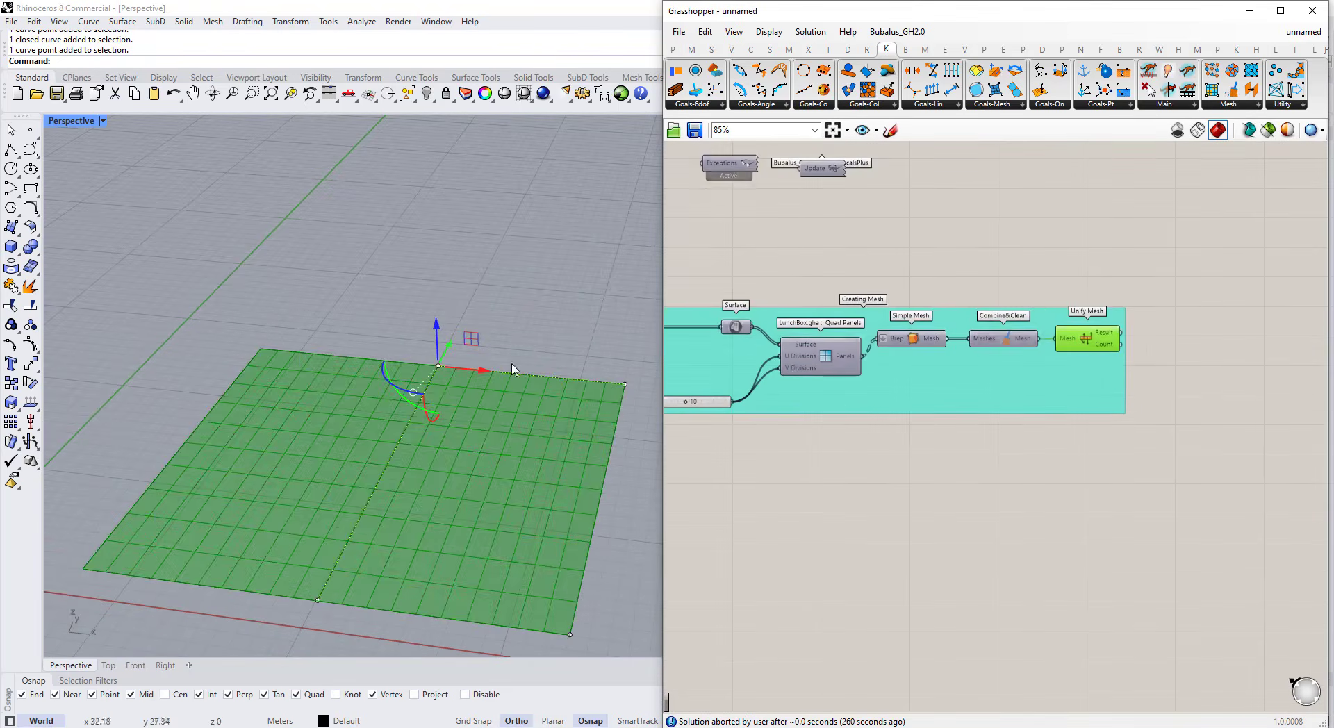
click(1022, 500)
- Add an Explode component below the Creating Mesh group and connect the Curve parameter to its Curve input
scroll(882, 396, down, 3)
scroll(772, 378, up, 3)
click(723, 349)
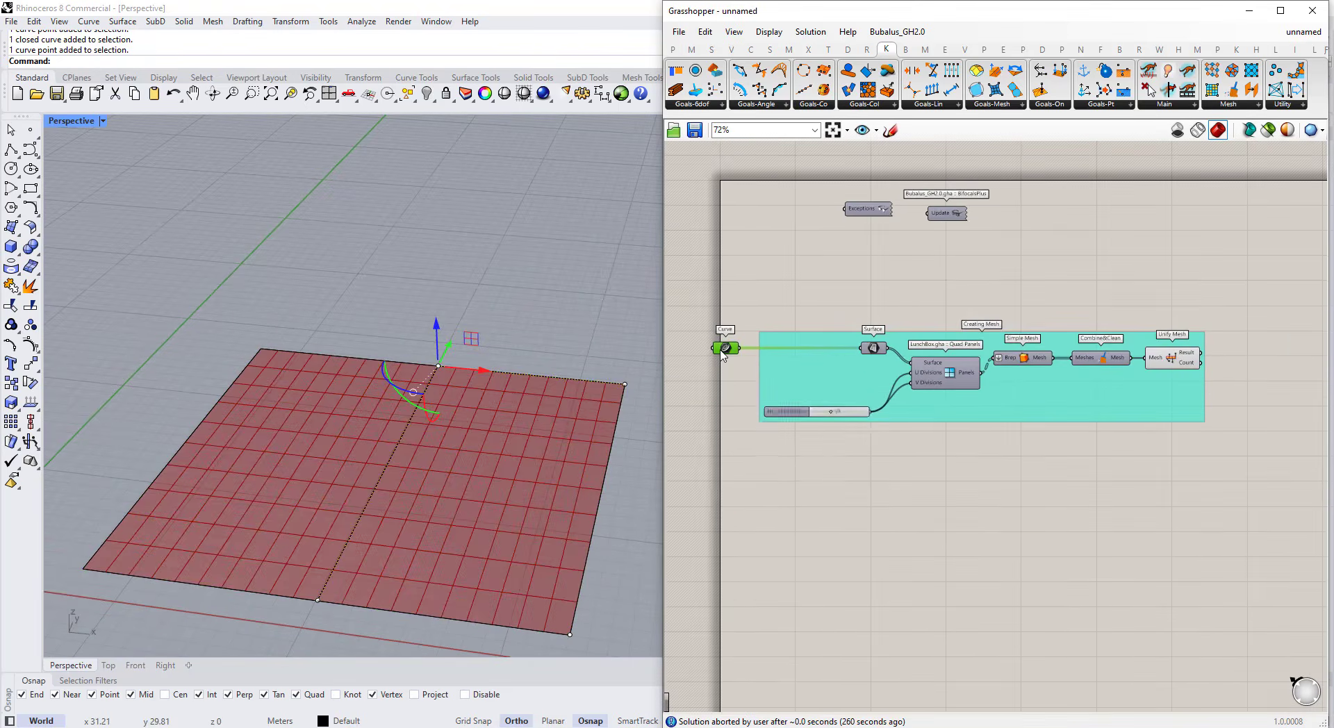
middle_click(721, 350)
double_click(879, 465)
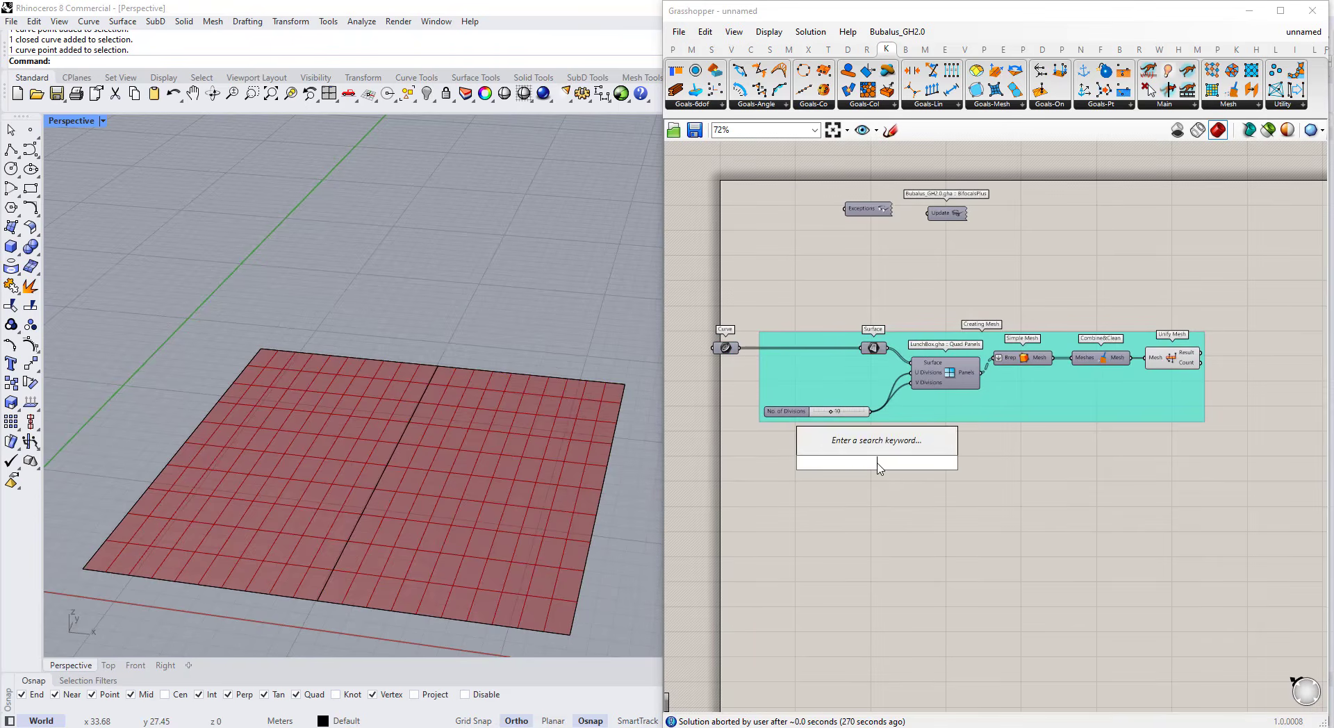
text(explode)
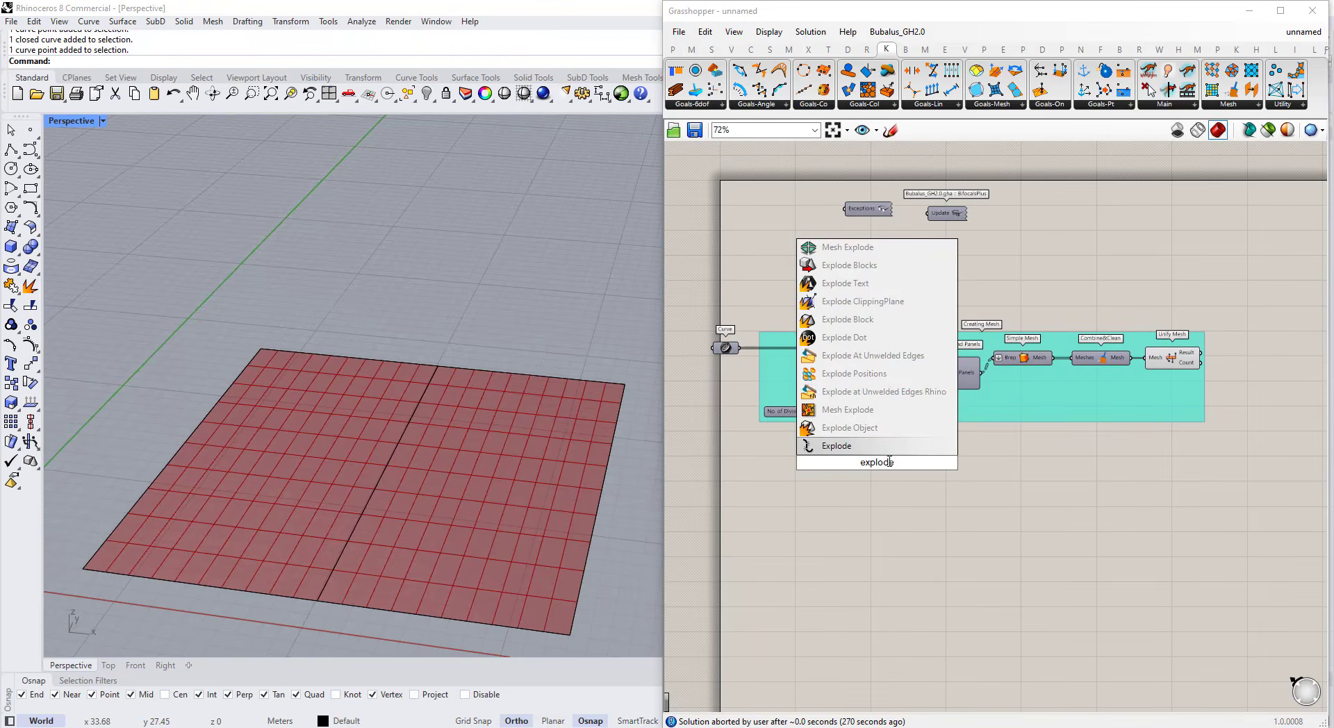
key(Return)
mouse_move(726, 350)
mouse_down()
mouse_move(722, 332)
mouse_move(733, 351)
mouse_up()
drag(741, 350, 928, 519)
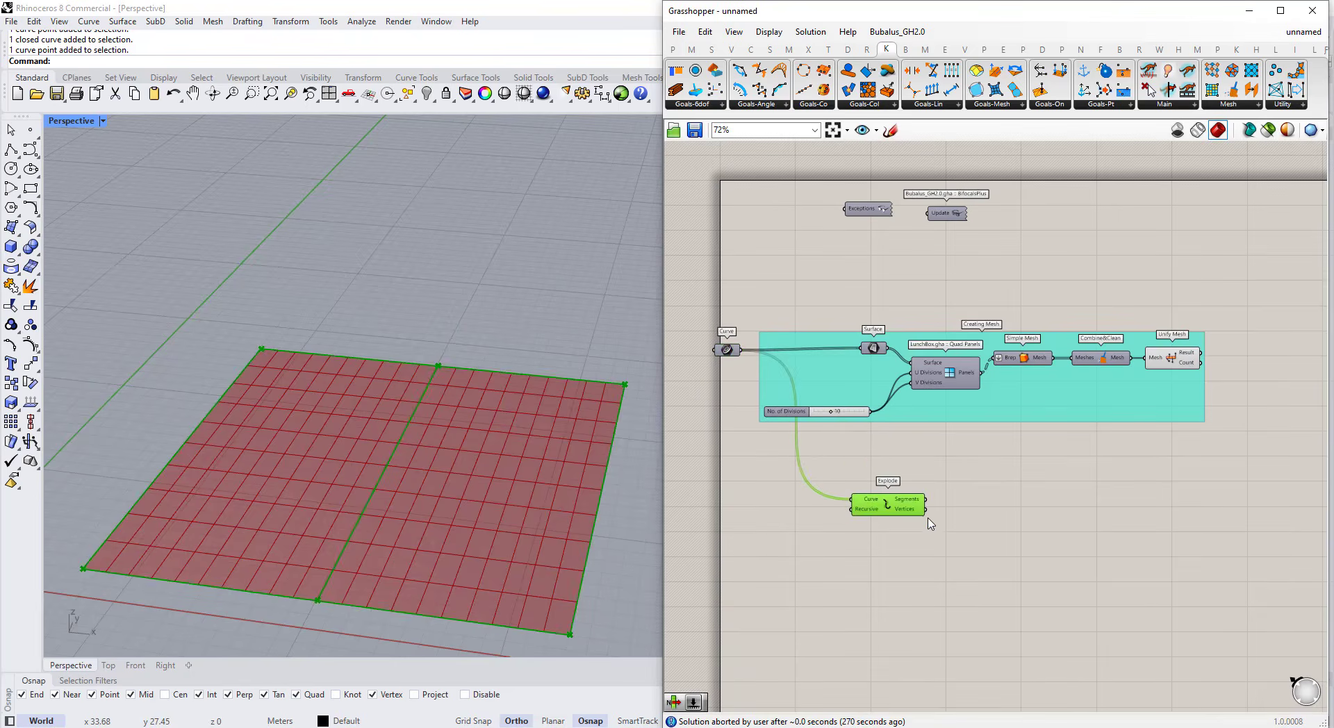
- Inspect in Rhino how the exploded rectangles' vertices coincide at the ends of their shared edge
mouse_move(921, 518)
scroll(486, 347, down, 2)
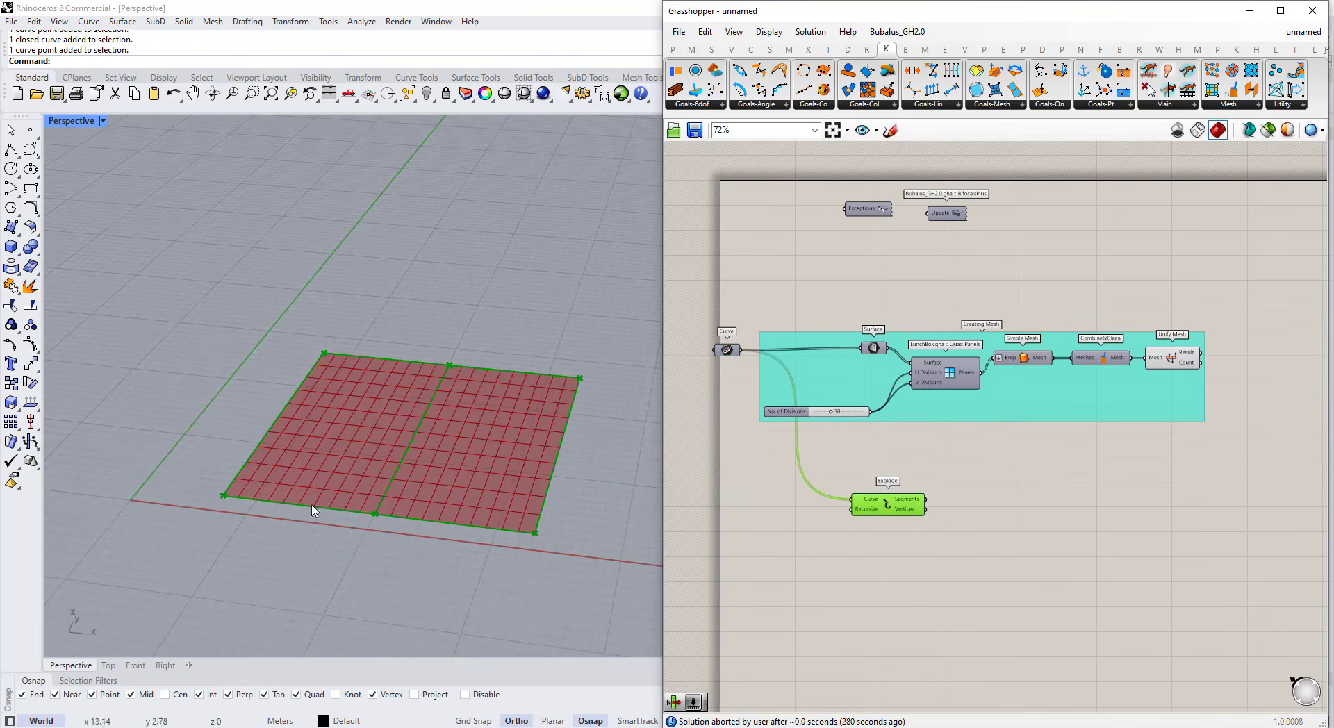
drag(433, 323, 479, 397)
click(484, 370)
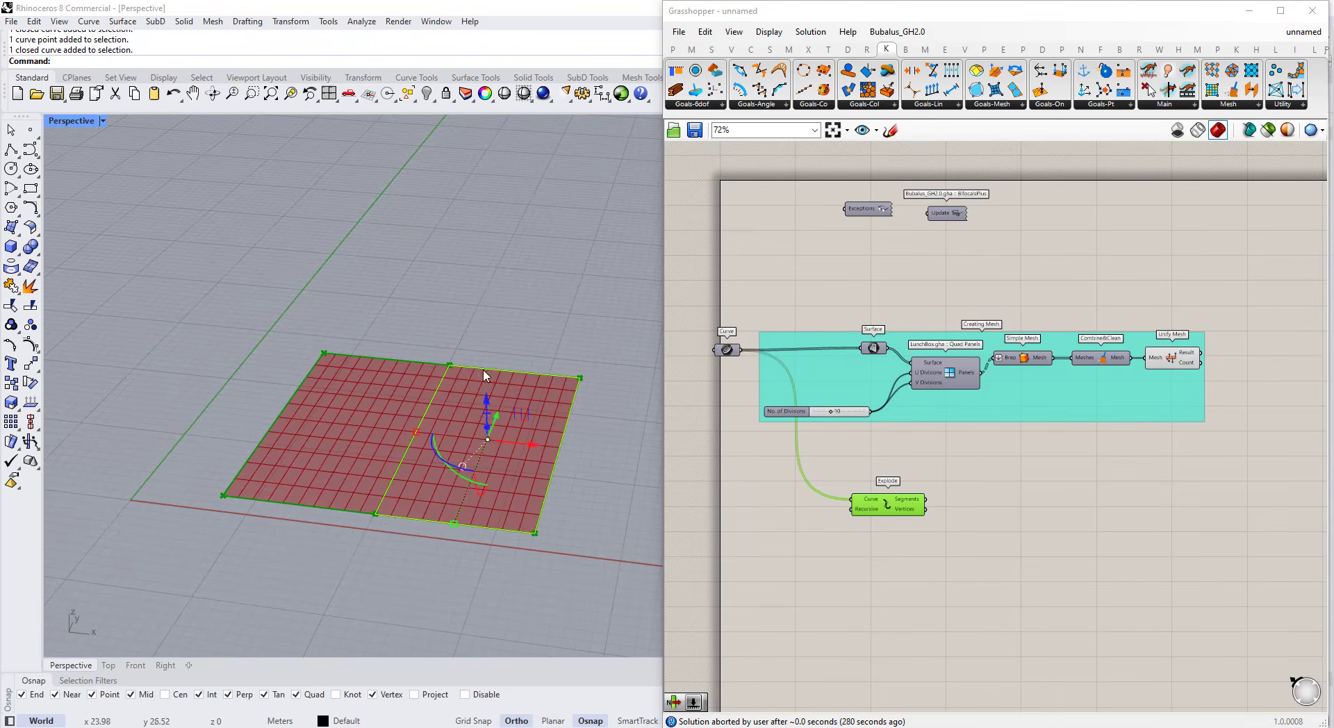
click(428, 362)
click(450, 365)
scroll(451, 361, up, 2)
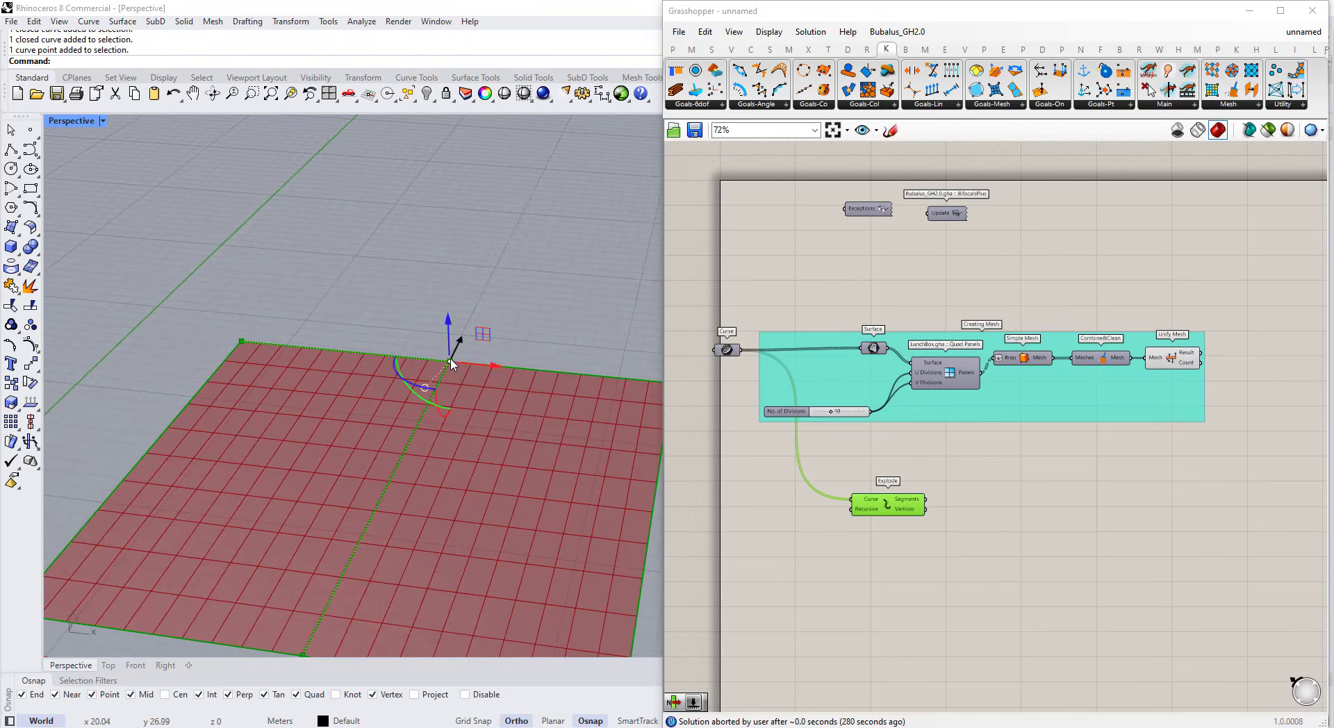
scroll(455, 367, down, 1)
scroll(431, 354, down, 1)
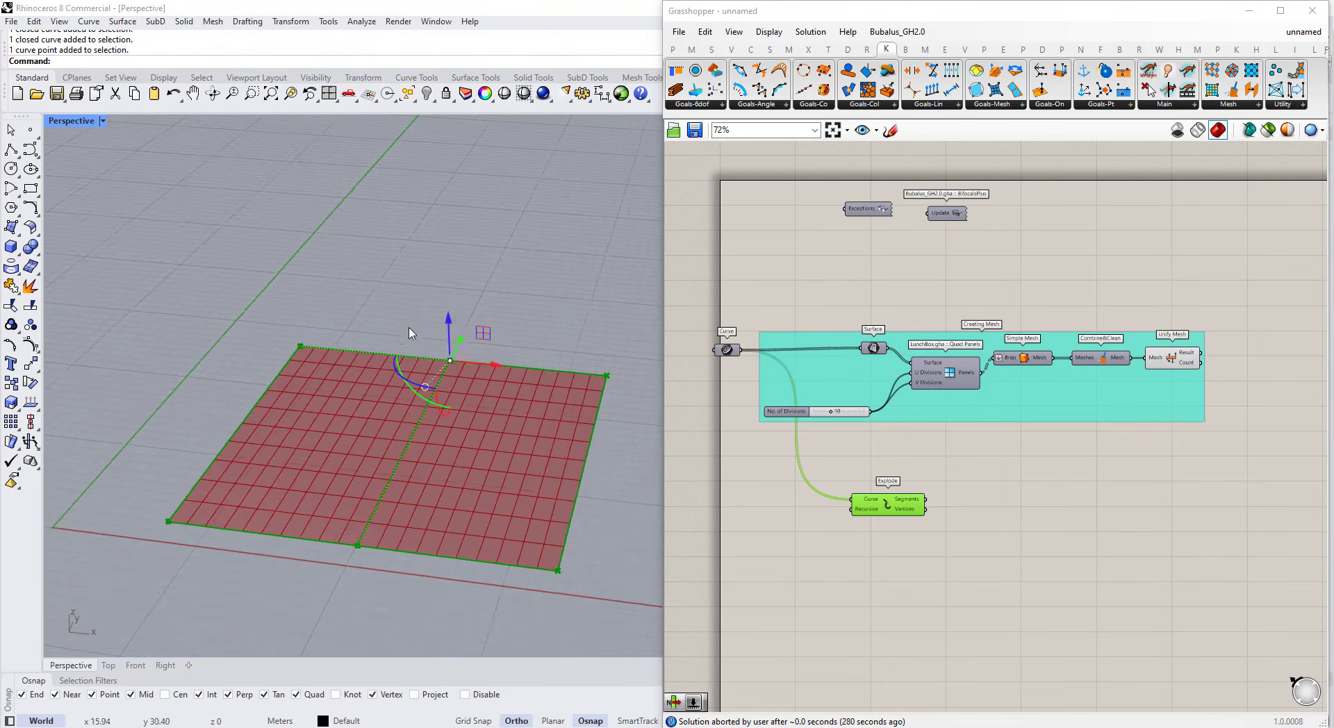
key(Escape)
scroll(320, 346, down, 1)
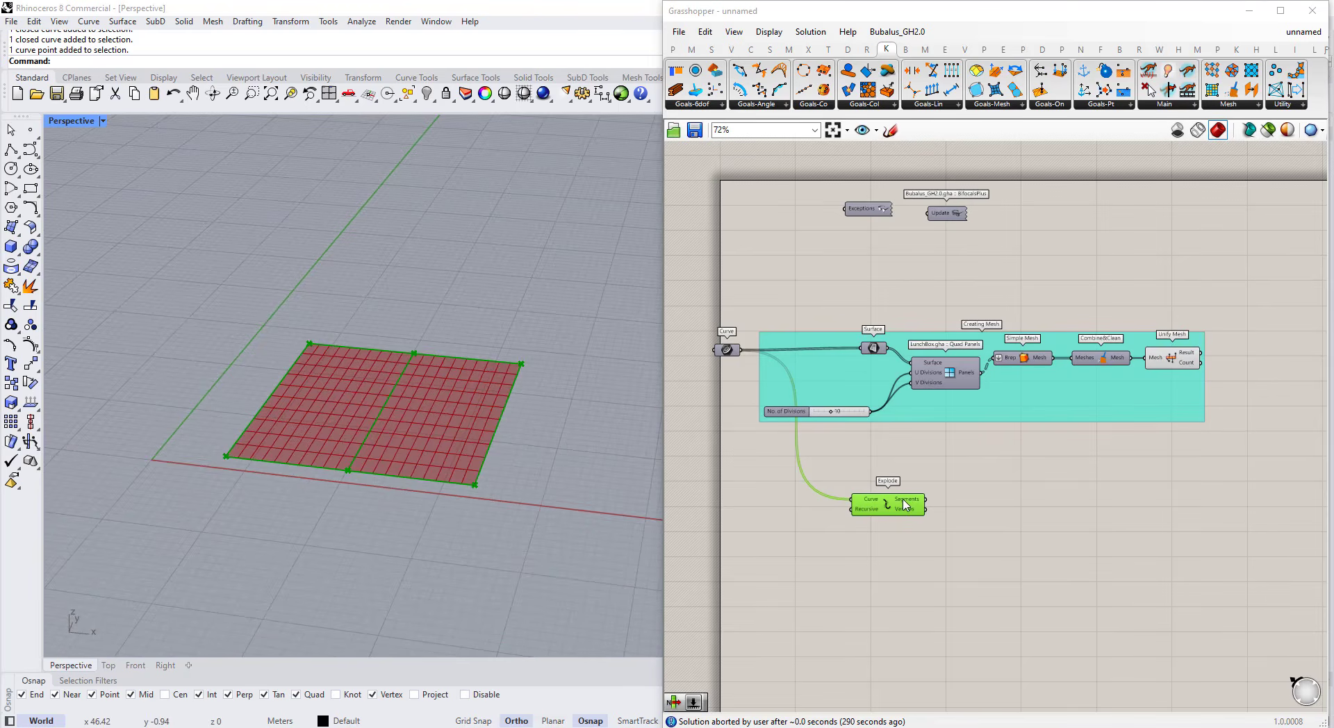
- Add Kangaroo's removeDuplicatePts component beside Explode and connect Explode's Vertices output to its points input
mouse_move(905, 506)
scroll(913, 516, up, 2)
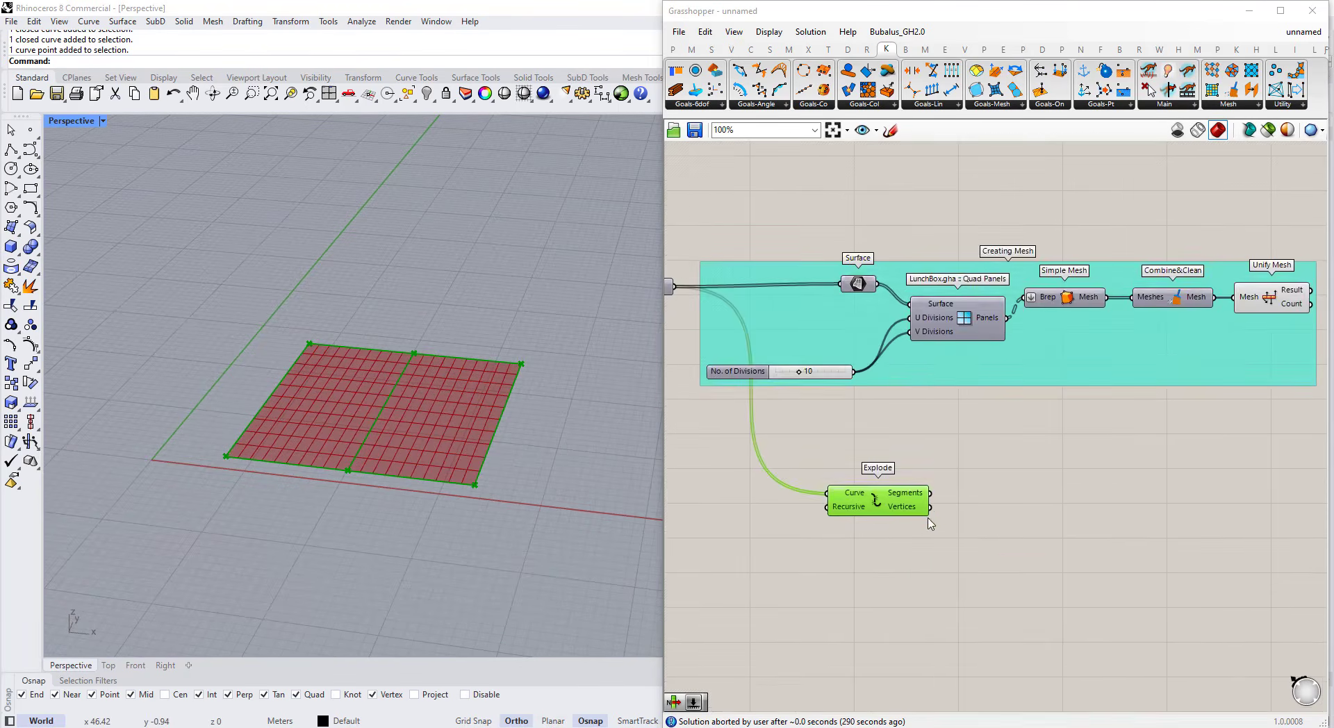
double_click(946, 522)
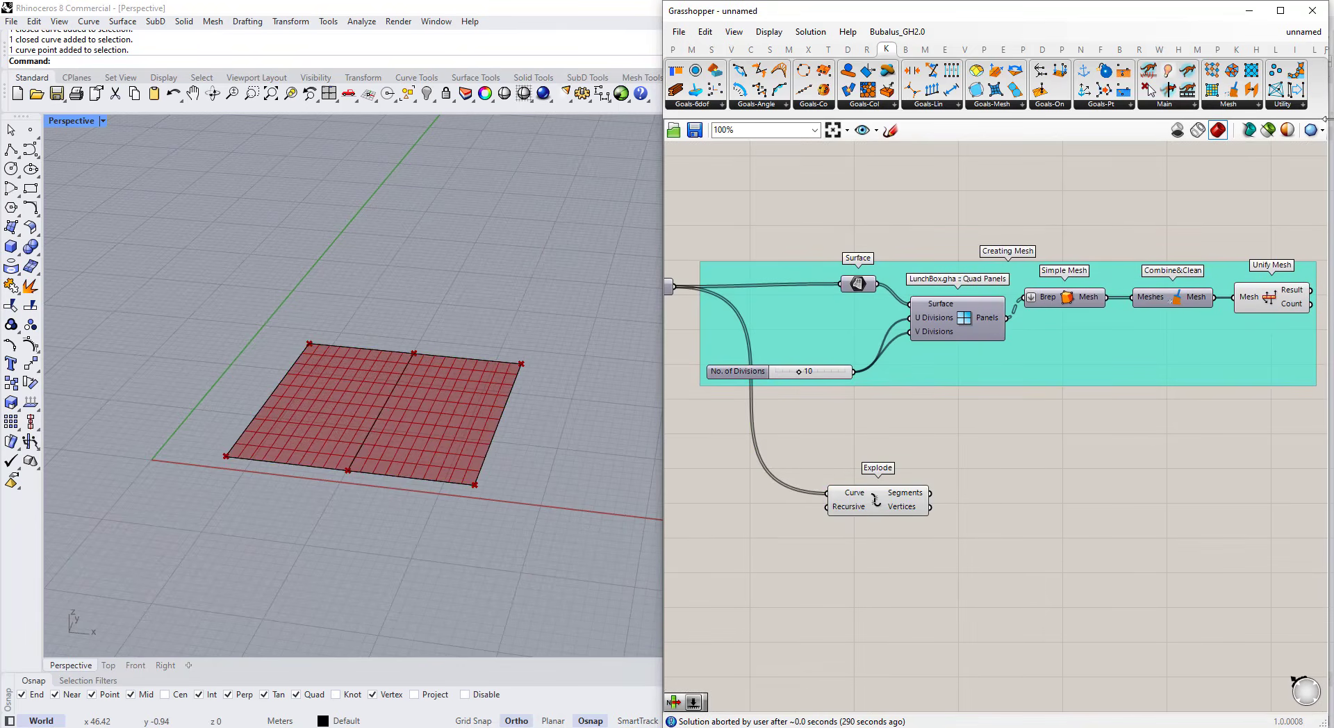
click(1294, 107)
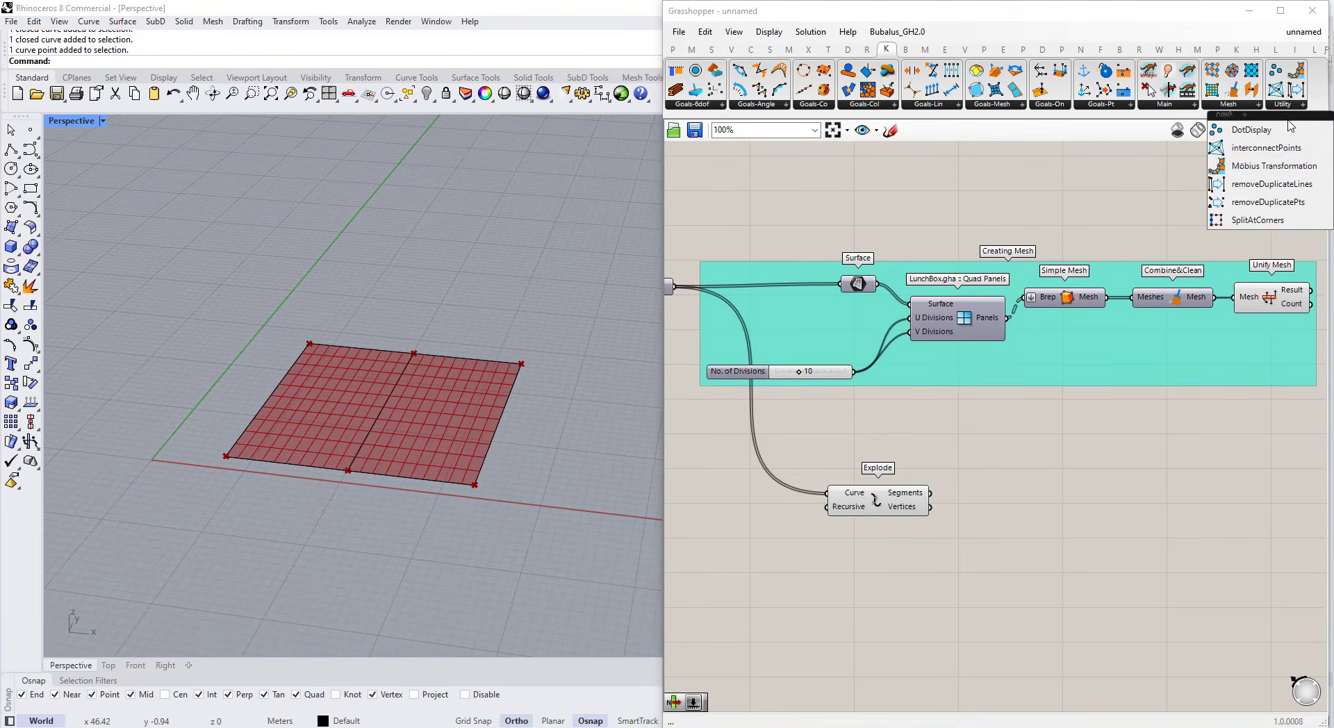
click(1262, 205)
click(1064, 501)
scroll(1042, 498, up, 1)
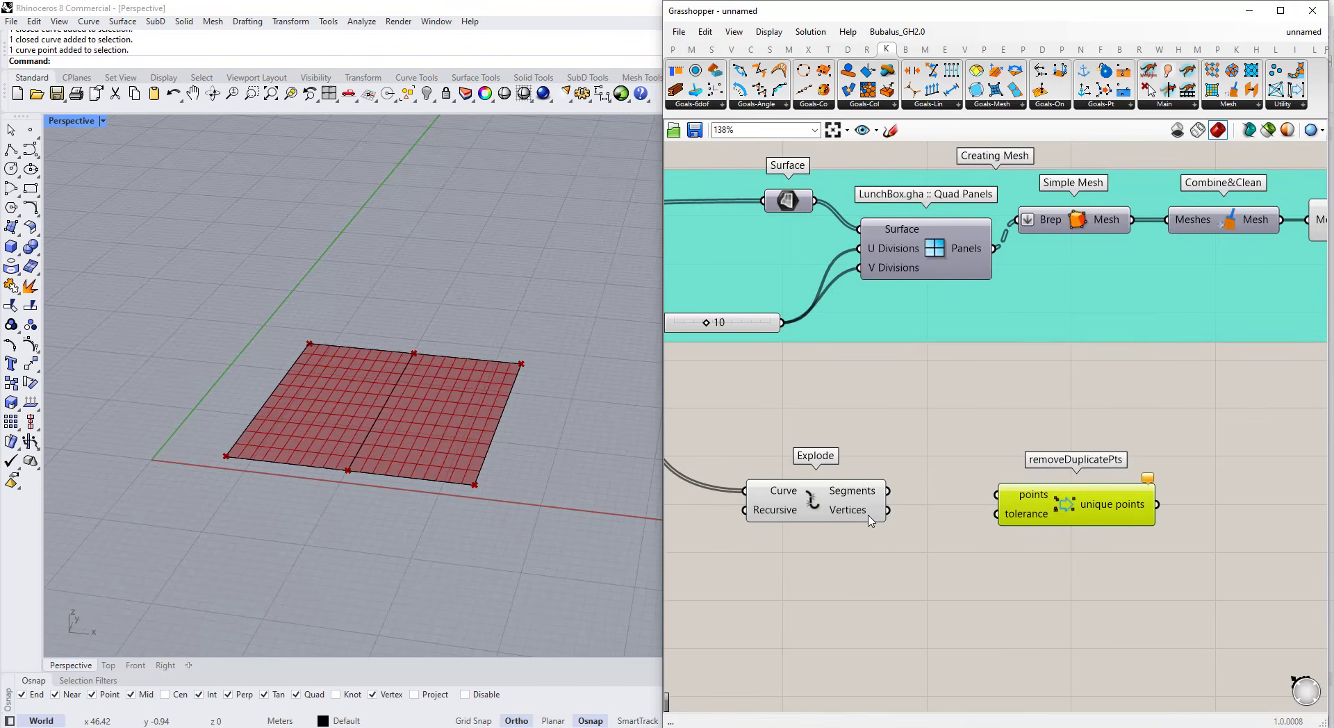
mouse_move(870, 520)
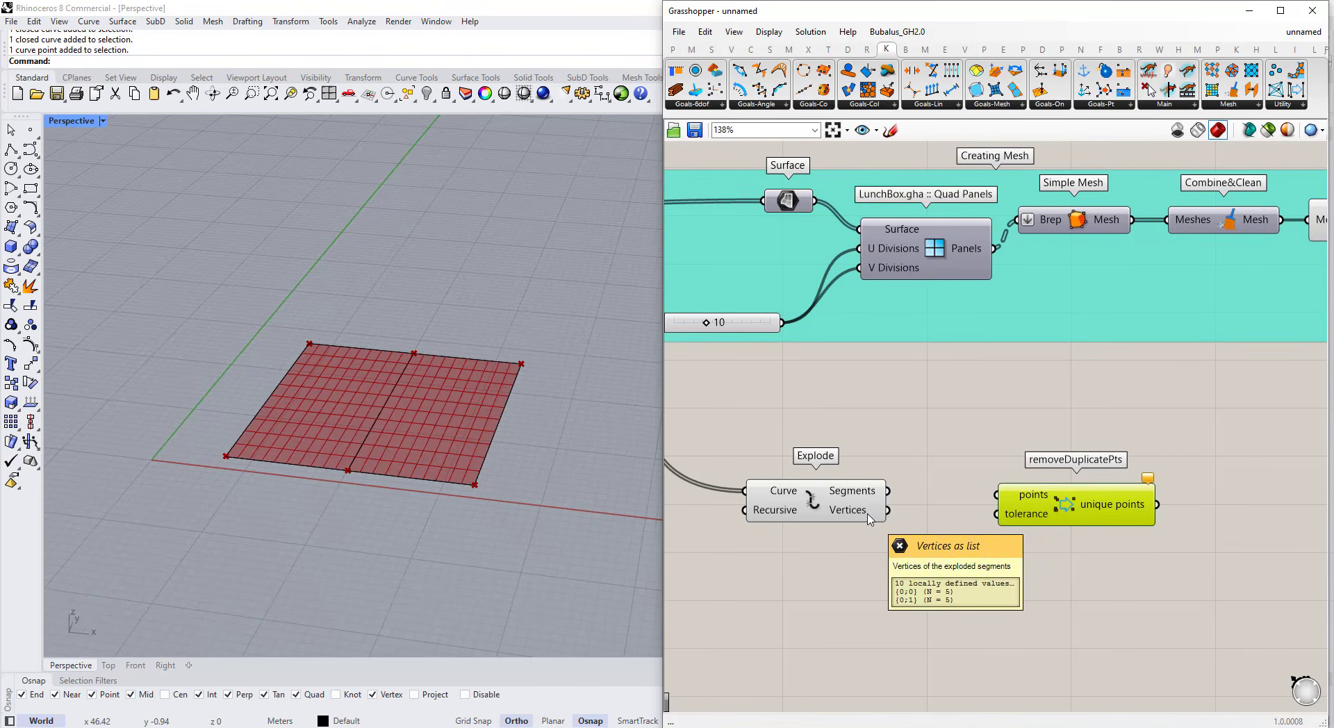
drag(888, 510, 998, 496)
drag(1013, 505, 974, 521)
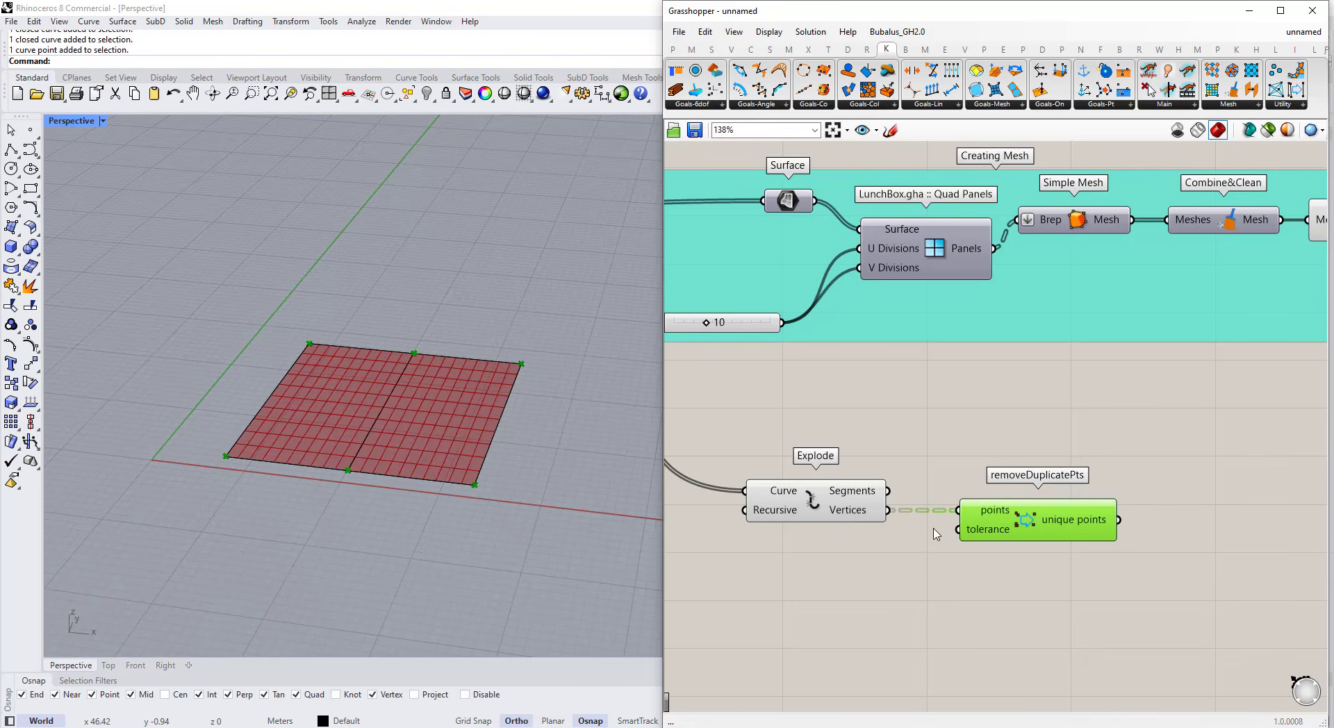
- Check how Explode's Vertices output is structured for the two source rectangles
mouse_move(853, 518)
scroll(1067, 509, down, 4)
scroll(816, 365, up, 2)
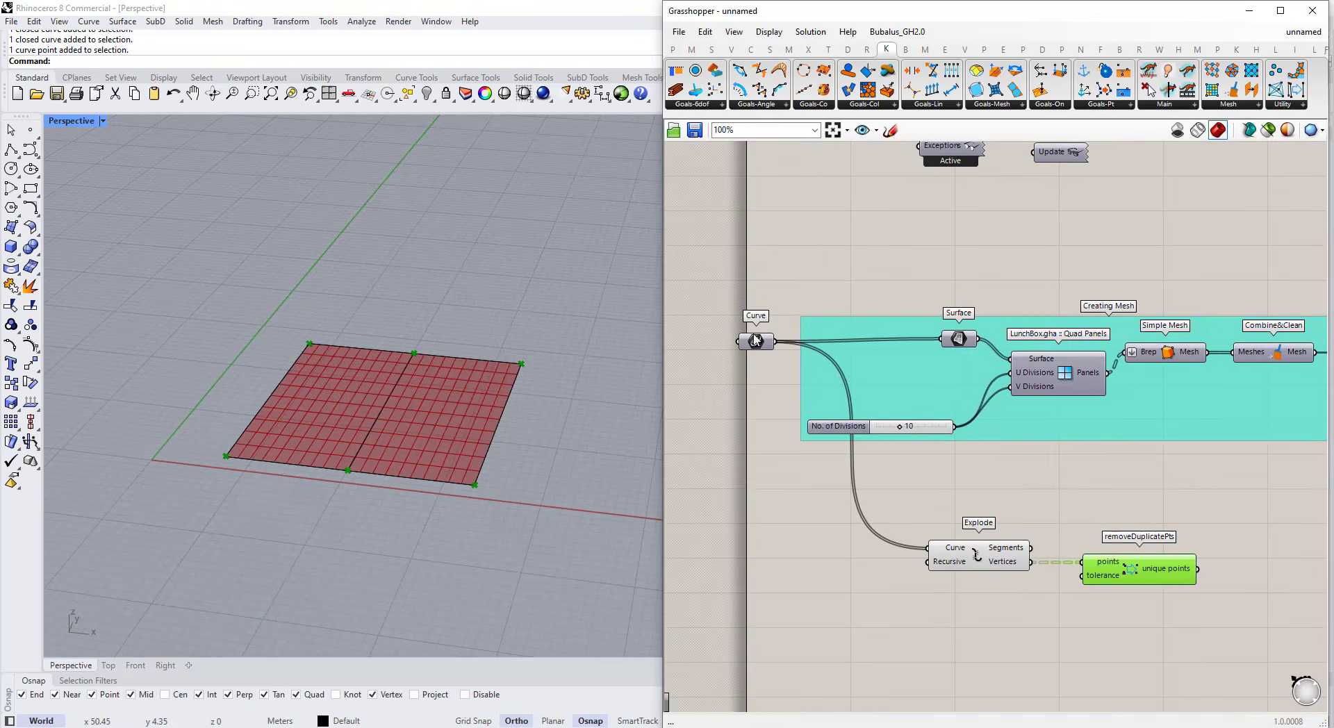
click(443, 357)
click(347, 347)
click(935, 517)
scroll(1029, 565, up, 2)
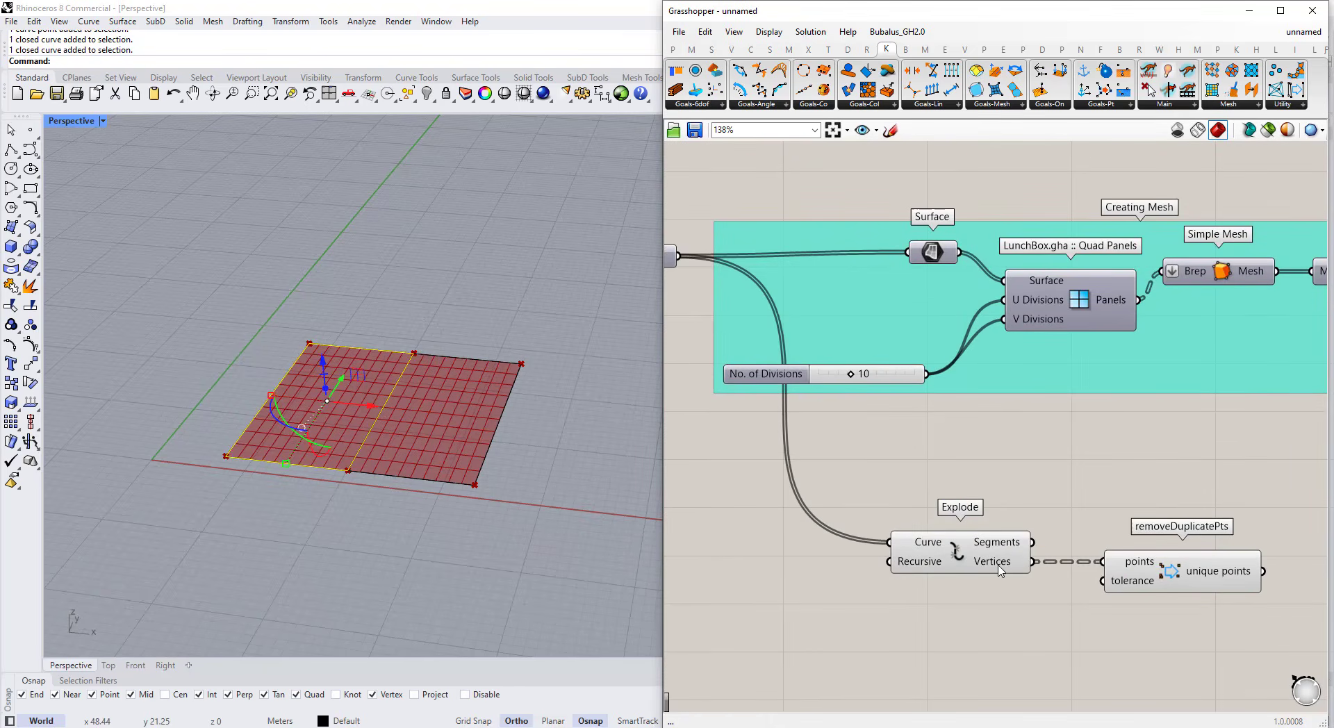
mouse_move(999, 570)
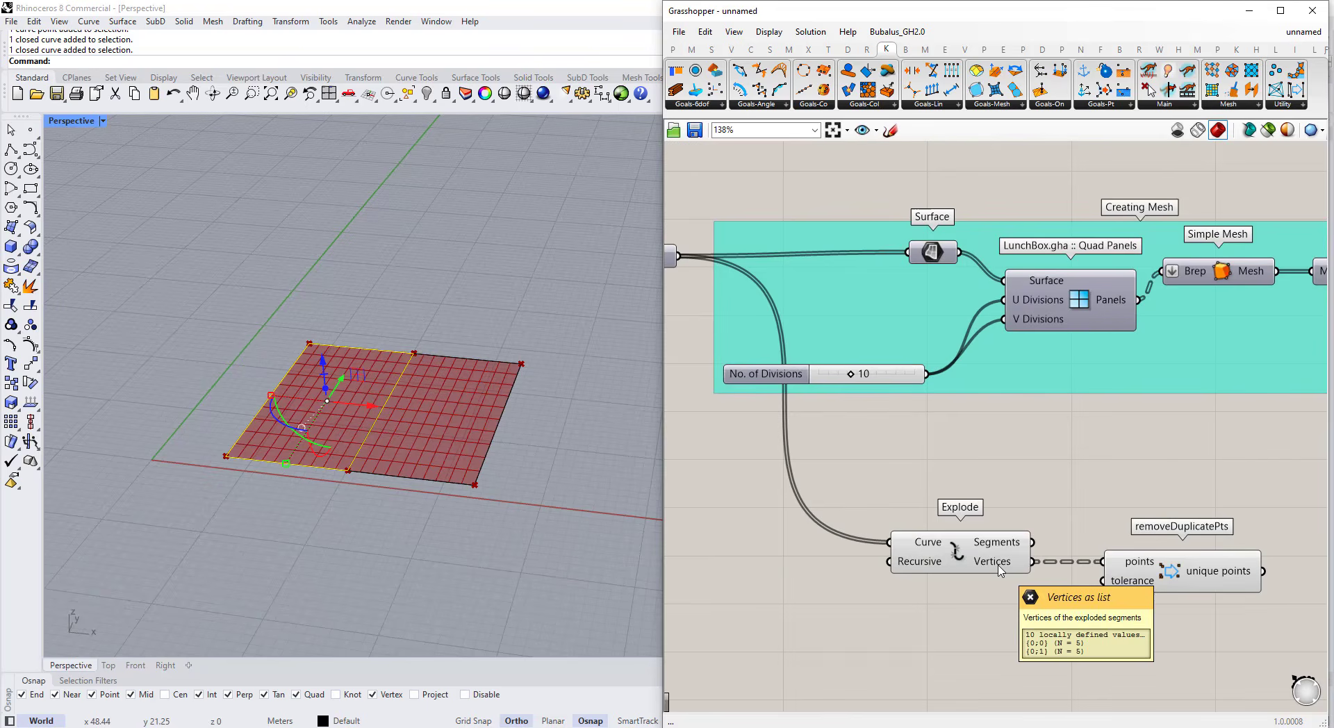
click(593, 526)
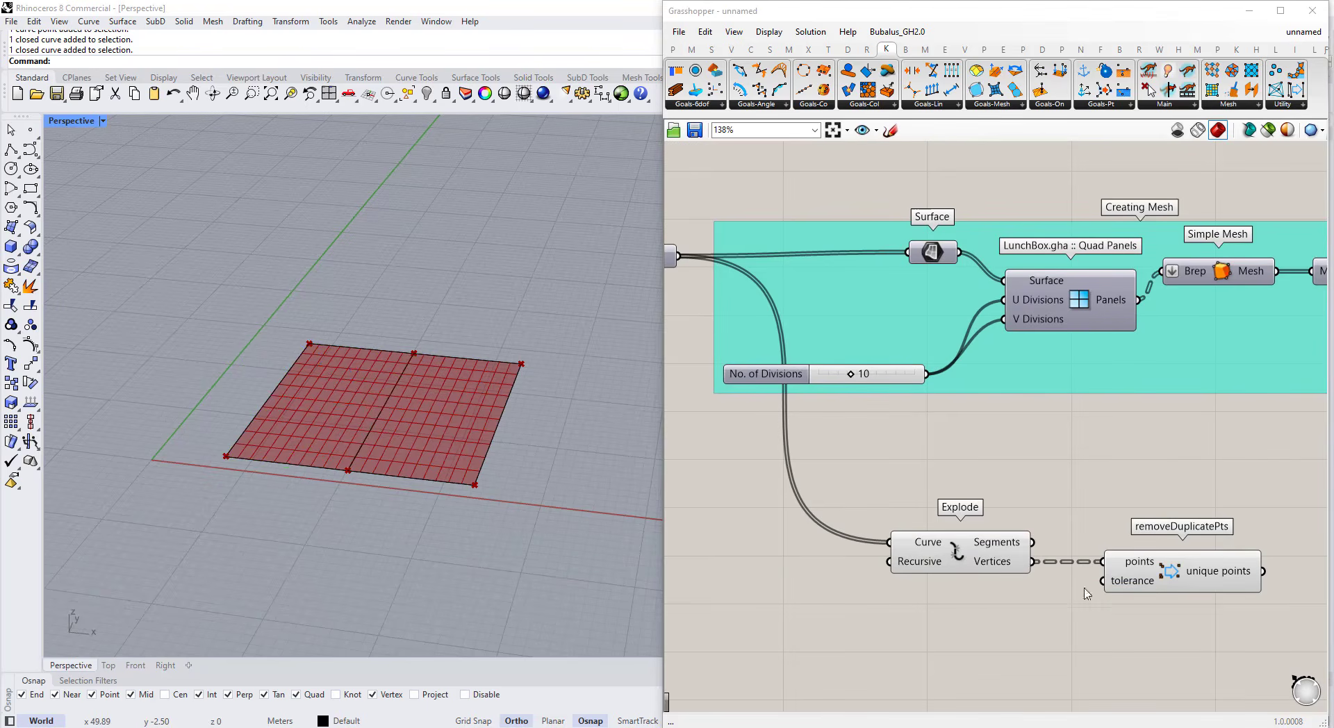
scroll(1106, 575, up, 1)
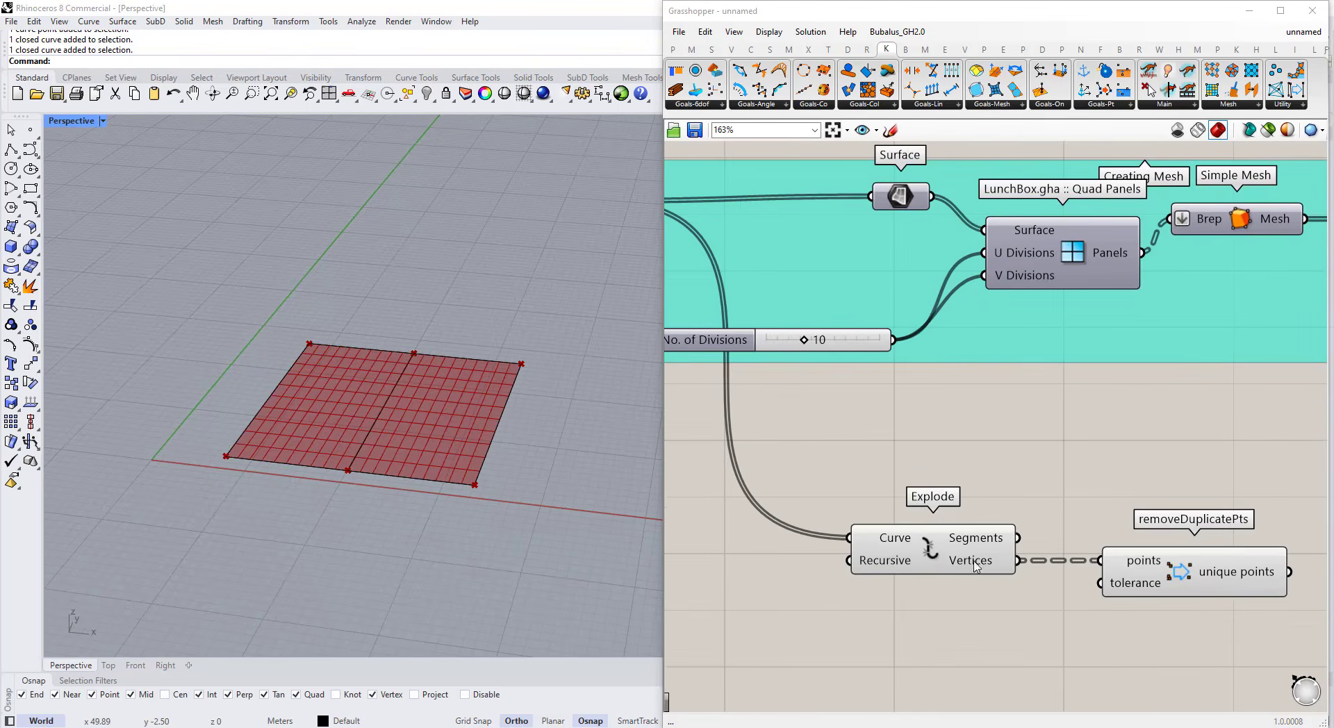
- Flatten the points input of removeDuplicatePts and check its unique points output
right_click(1143, 568)
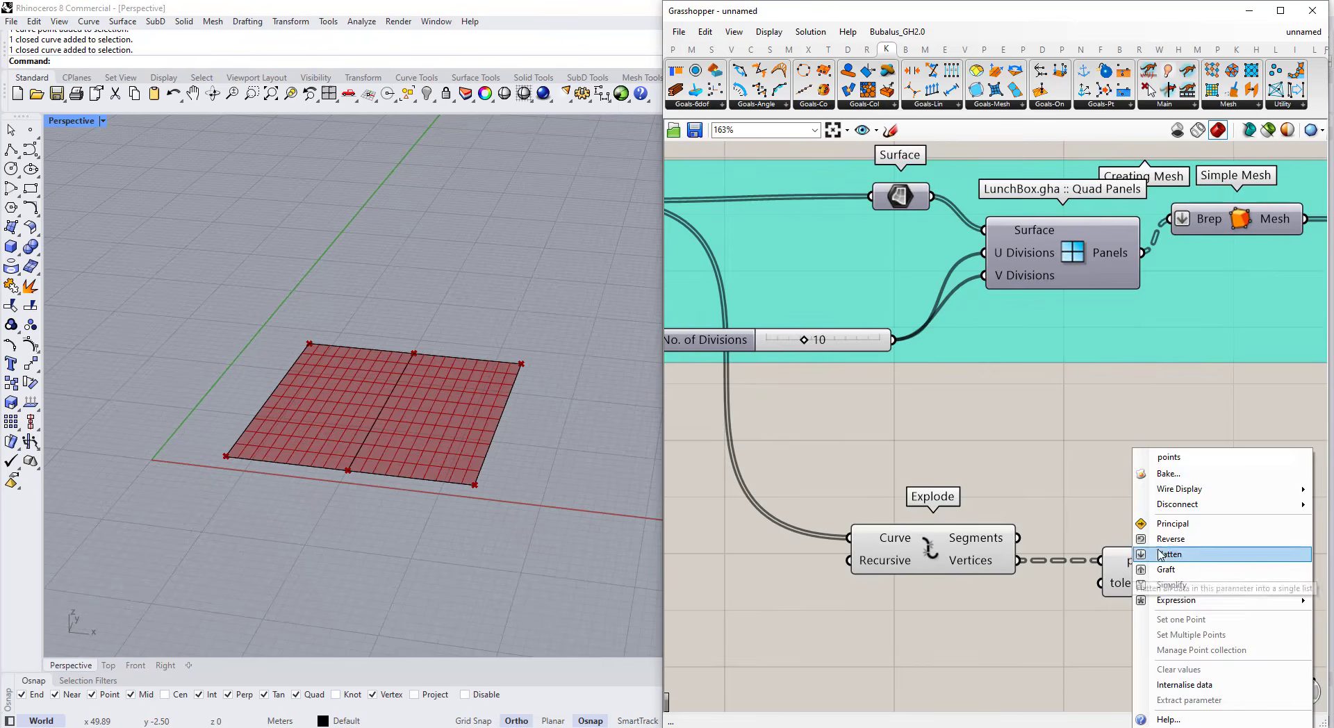
click(1155, 554)
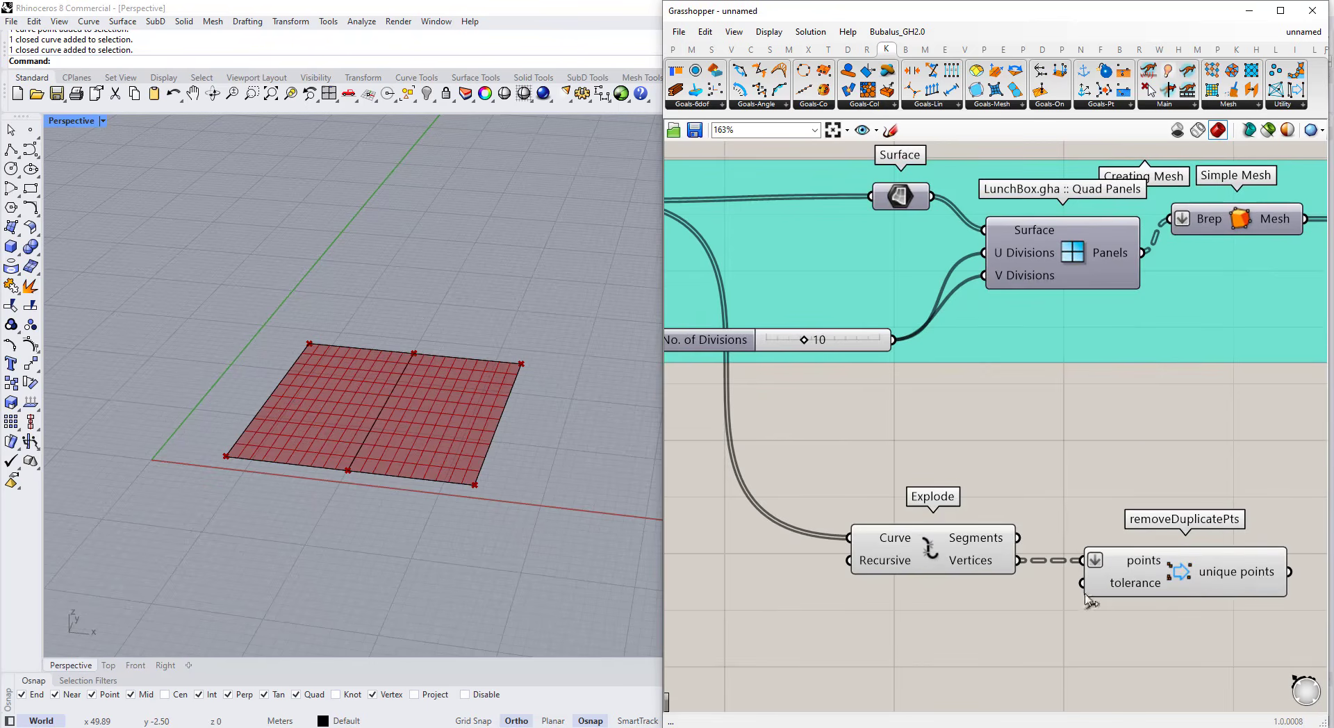
click(1259, 573)
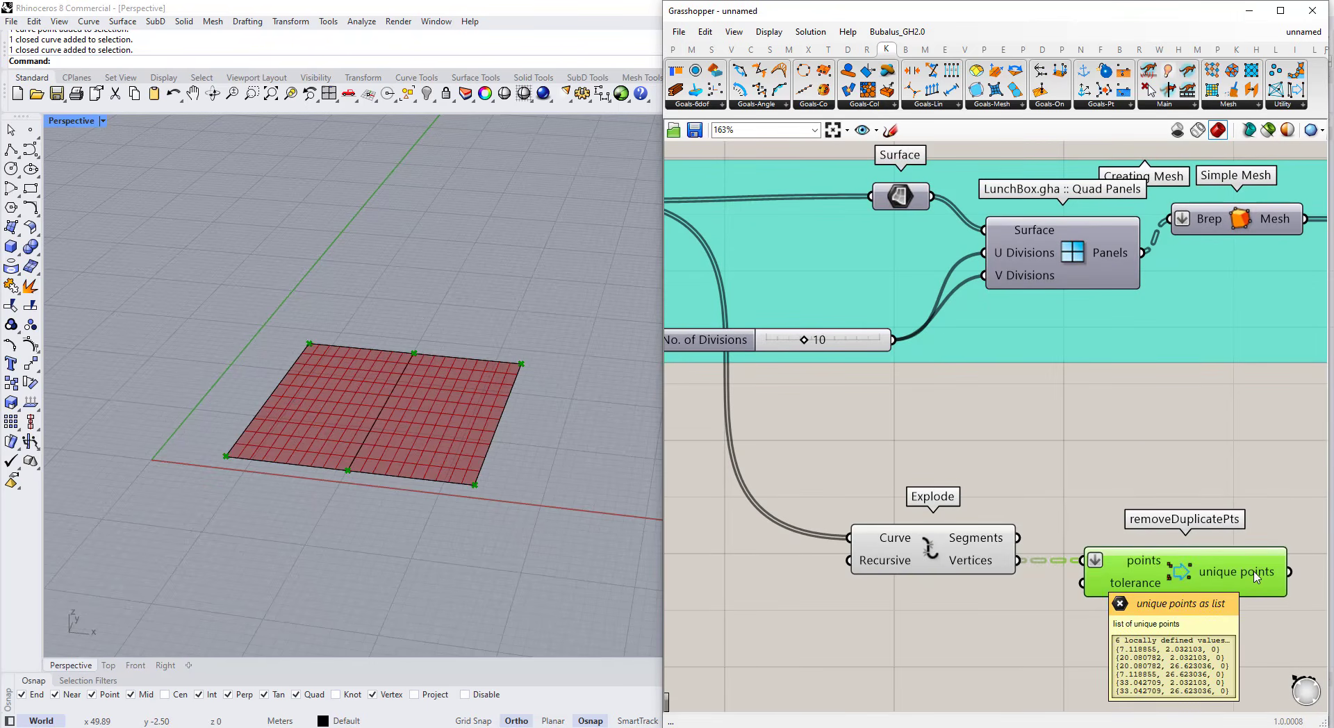
- Move the Explode and removeDuplicatePts components together so they sit beneath Simple Mesh and Combine&Clean
scroll(1105, 492, down, 5)
drag(1140, 572, 968, 492)
scroll(971, 495, down, 2)
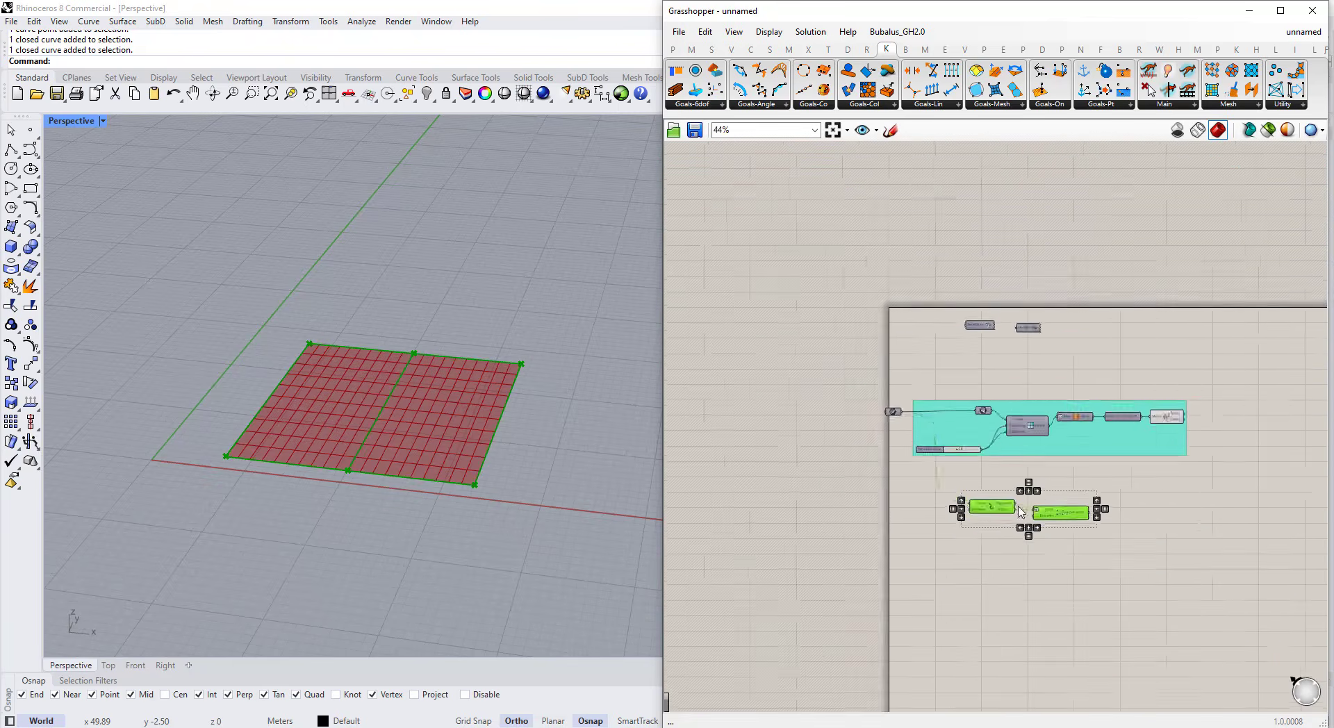
scroll(1161, 511, up, 3)
drag(1073, 588, 874, 504)
drag(874, 503, 1008, 517)
right_drag(1131, 518, 1001, 498)
- Group Explode and removeDuplicatePts and colour the group blue-violet with a hue of 236°
drag(1066, 565, 838, 462)
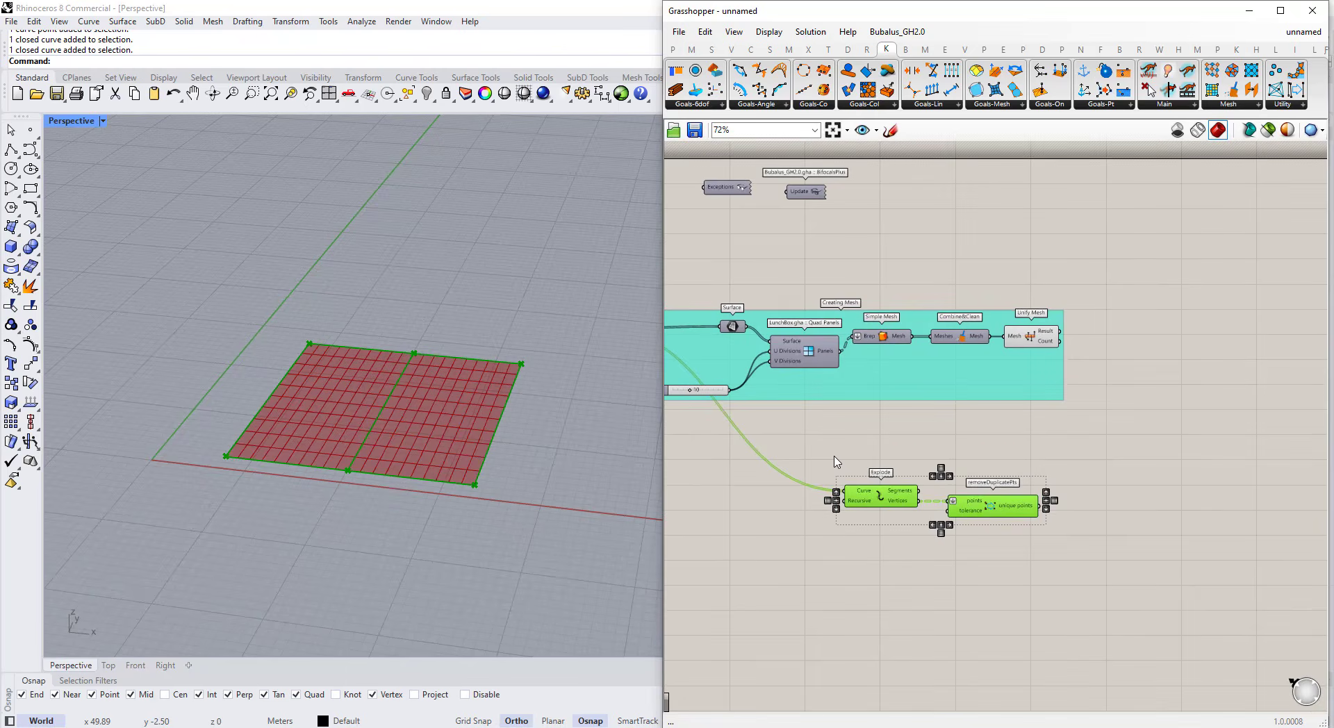
key(ctrl+g)
right_click(935, 487)
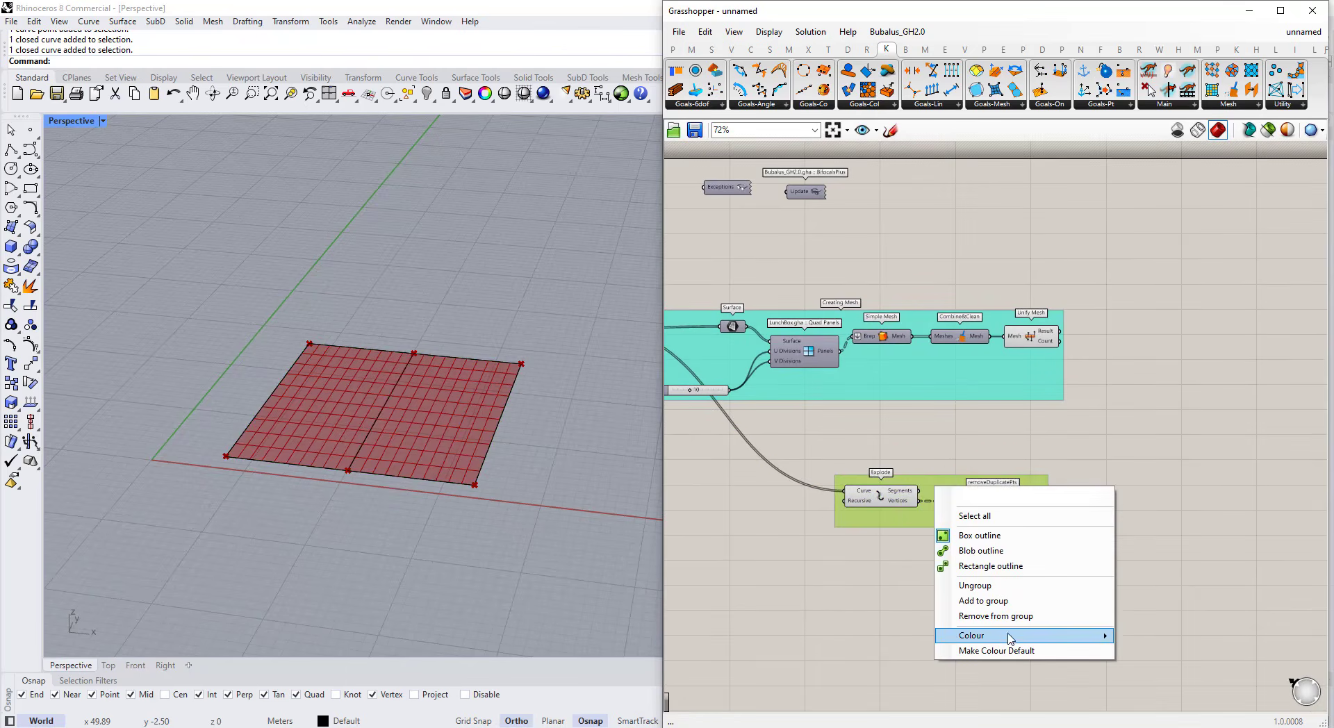
mouse_move(1032, 631)
drag(1193, 657, 1213, 658)
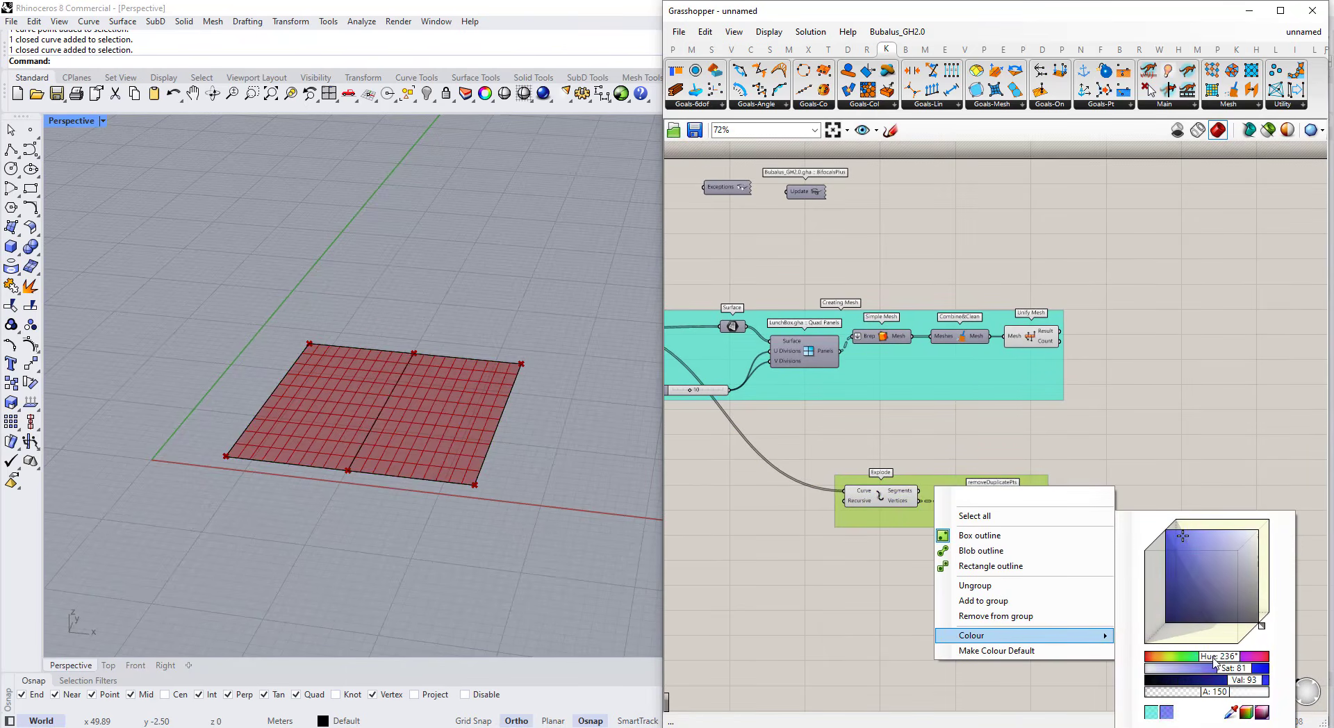
click(1118, 437)
- Name the blue-violet group "Selecting Vertices" and shift it slightly farther below the Creating Mesh group
scroll(923, 494, up, 3)
right_click(954, 468)
right_click(955, 473)
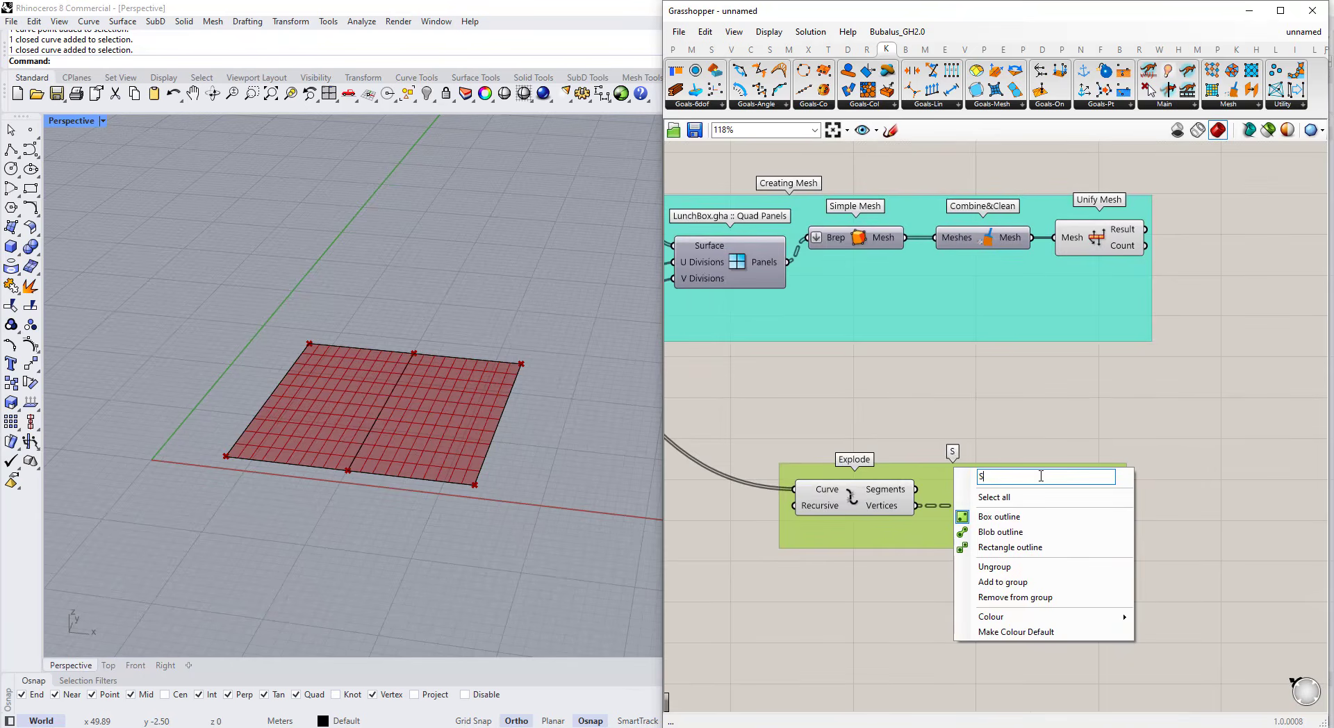
text(Selecting Vertices)
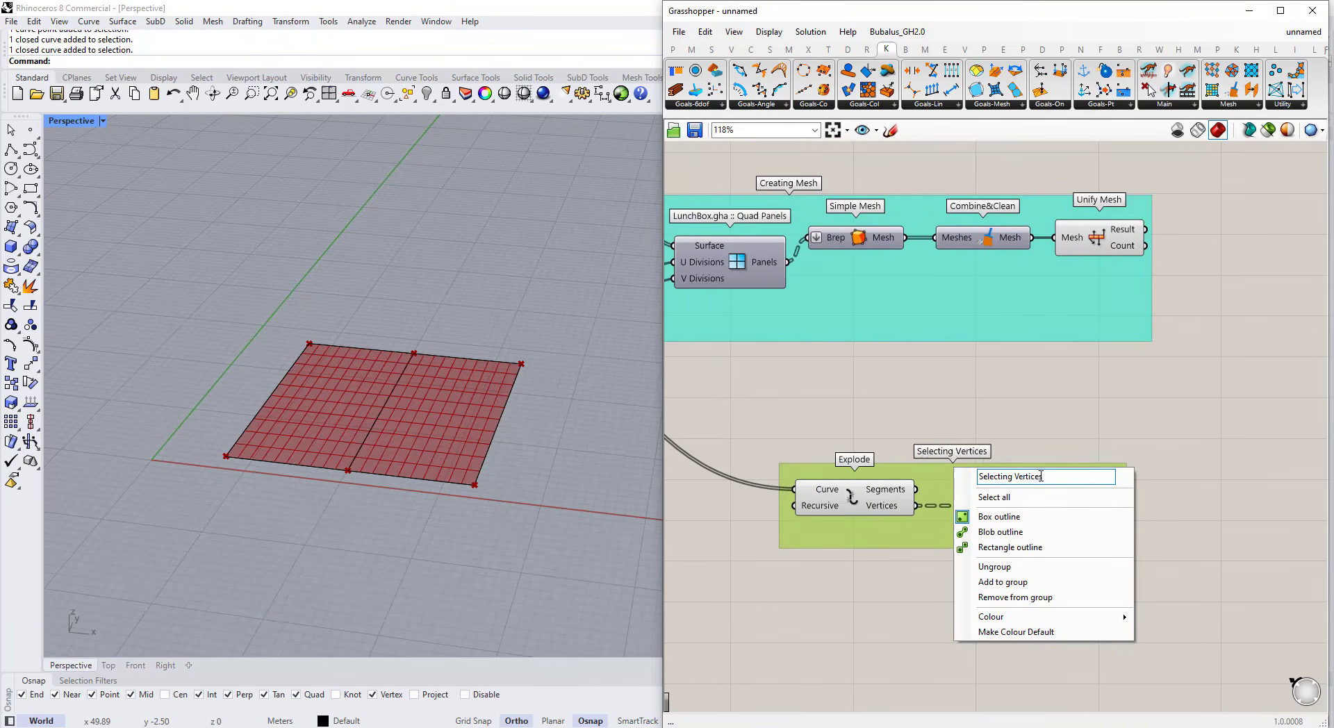
click(1066, 419)
scroll(1066, 419, down, 3)
click(930, 483)
drag(946, 463, 940, 478)
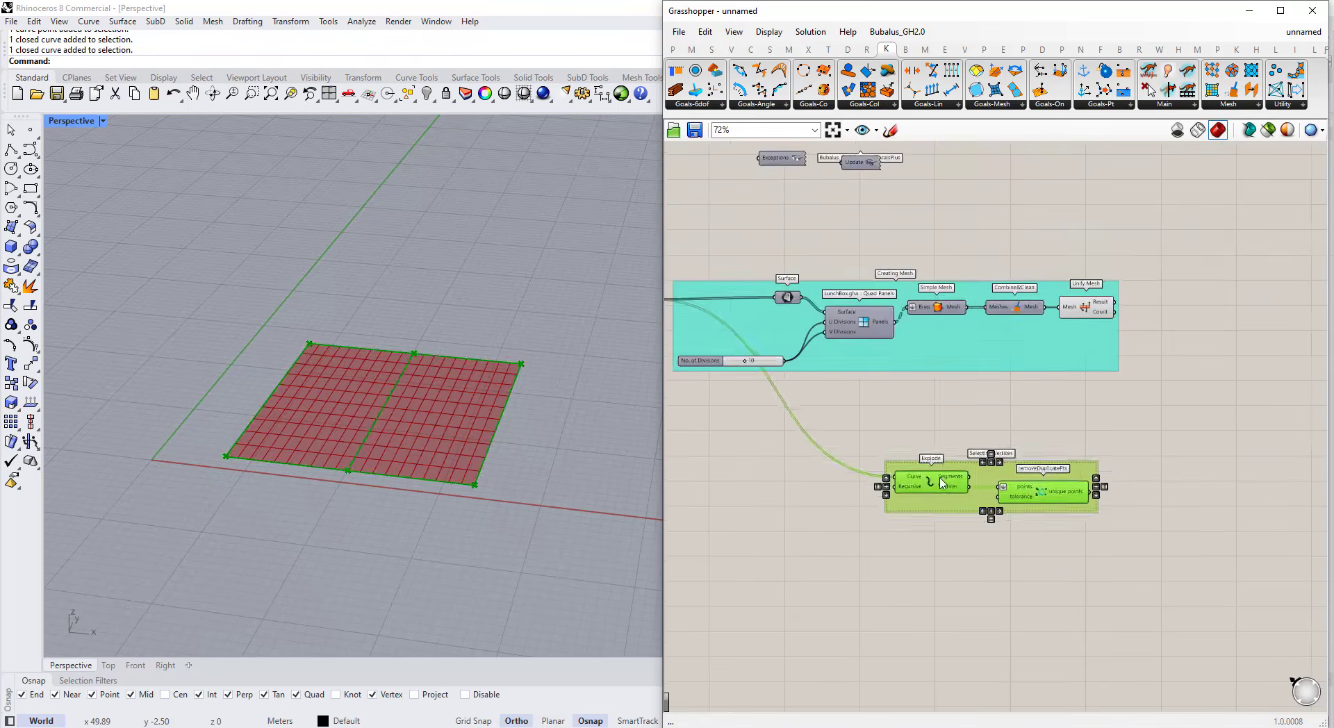
click(967, 445)
- Add Kangaroo's Solver component on the empty canvas beyond Unify Mesh
scroll(967, 444, down, 2)
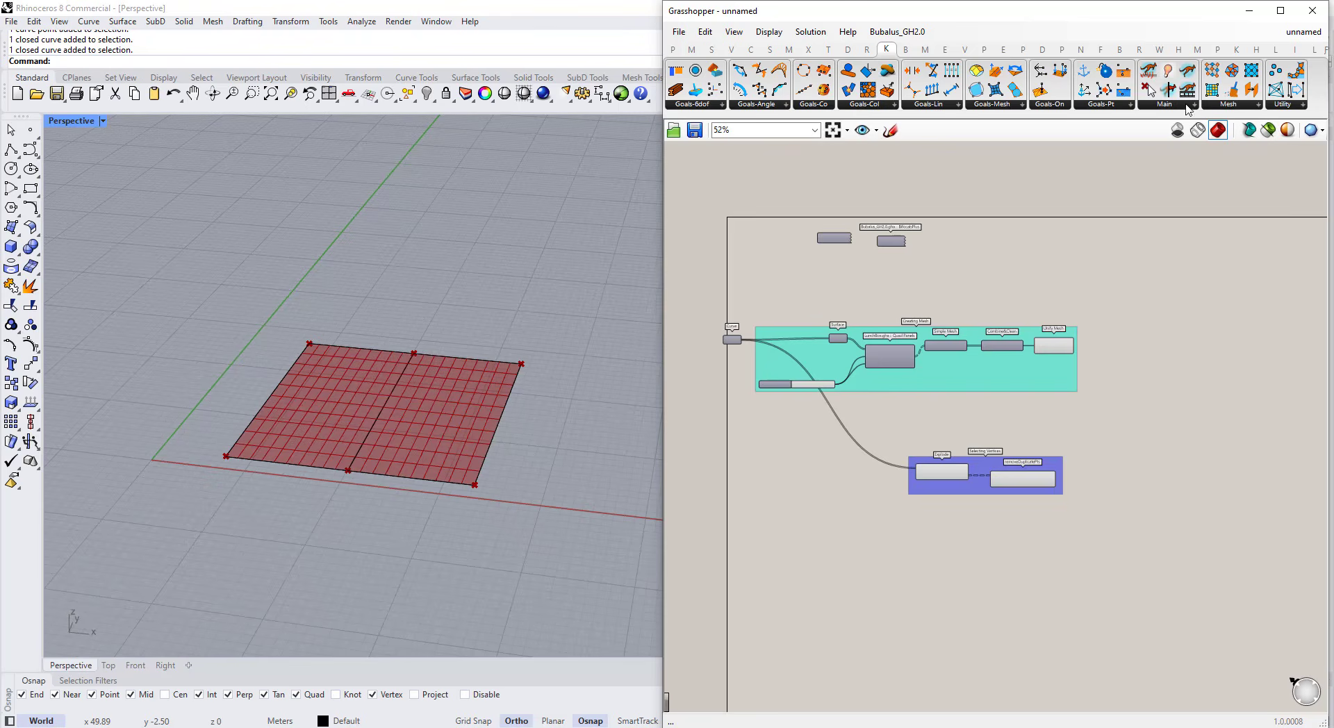
click(1189, 108)
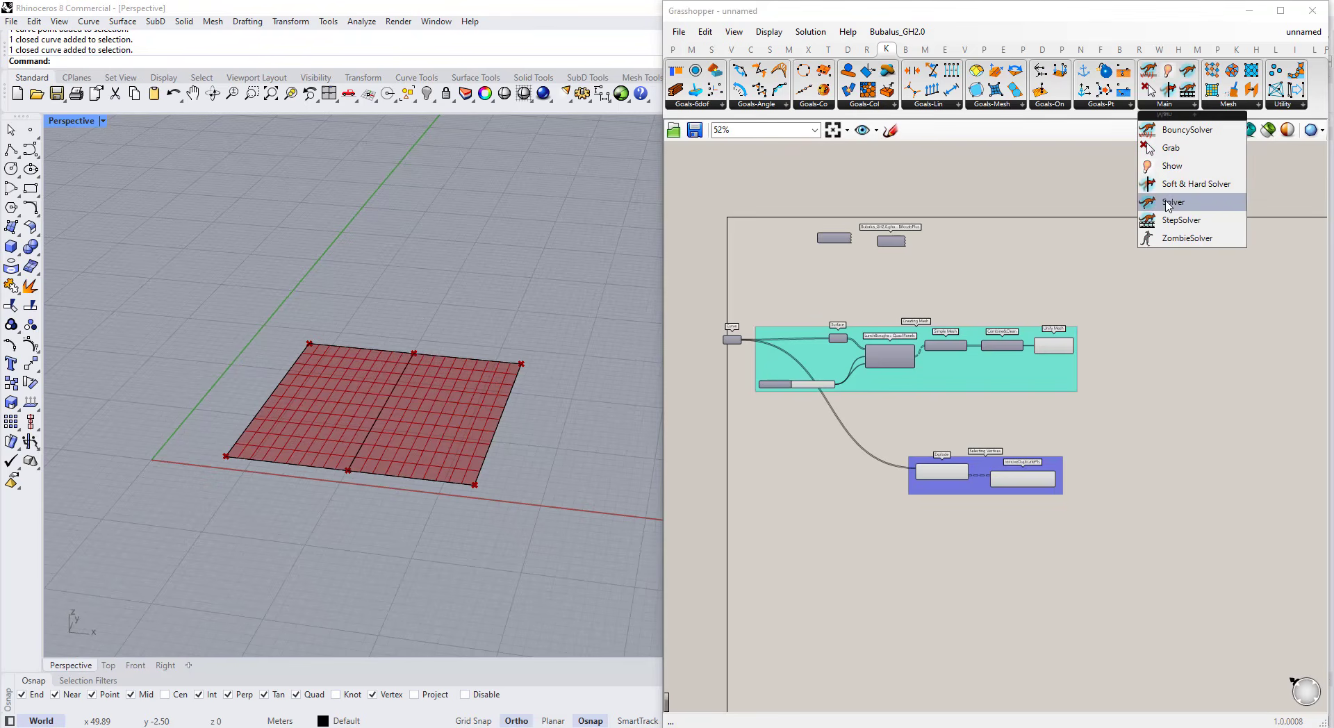
drag(1169, 202, 1251, 343)
scroll(1251, 344, up, 3)
click(1250, 347)
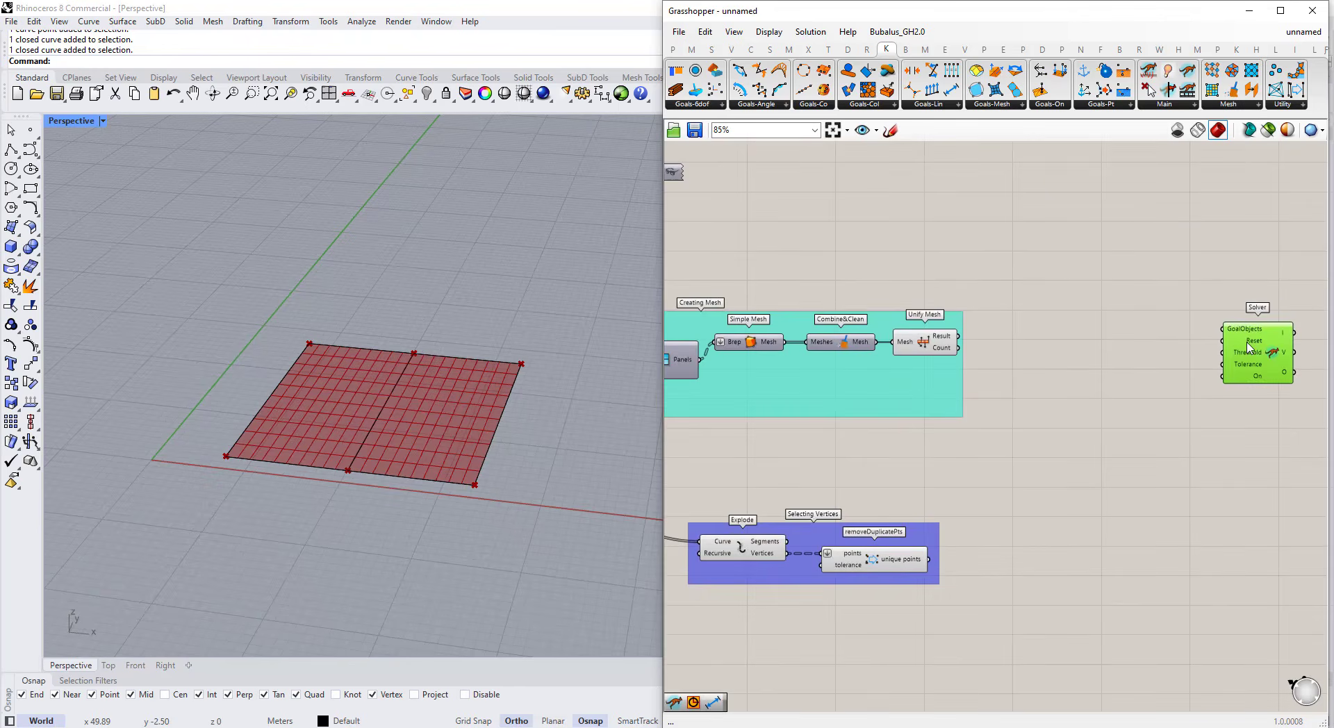
- Add a Button component beside the Solver and connect it to the Solver's Reset input
double_click(1146, 375)
text(b)
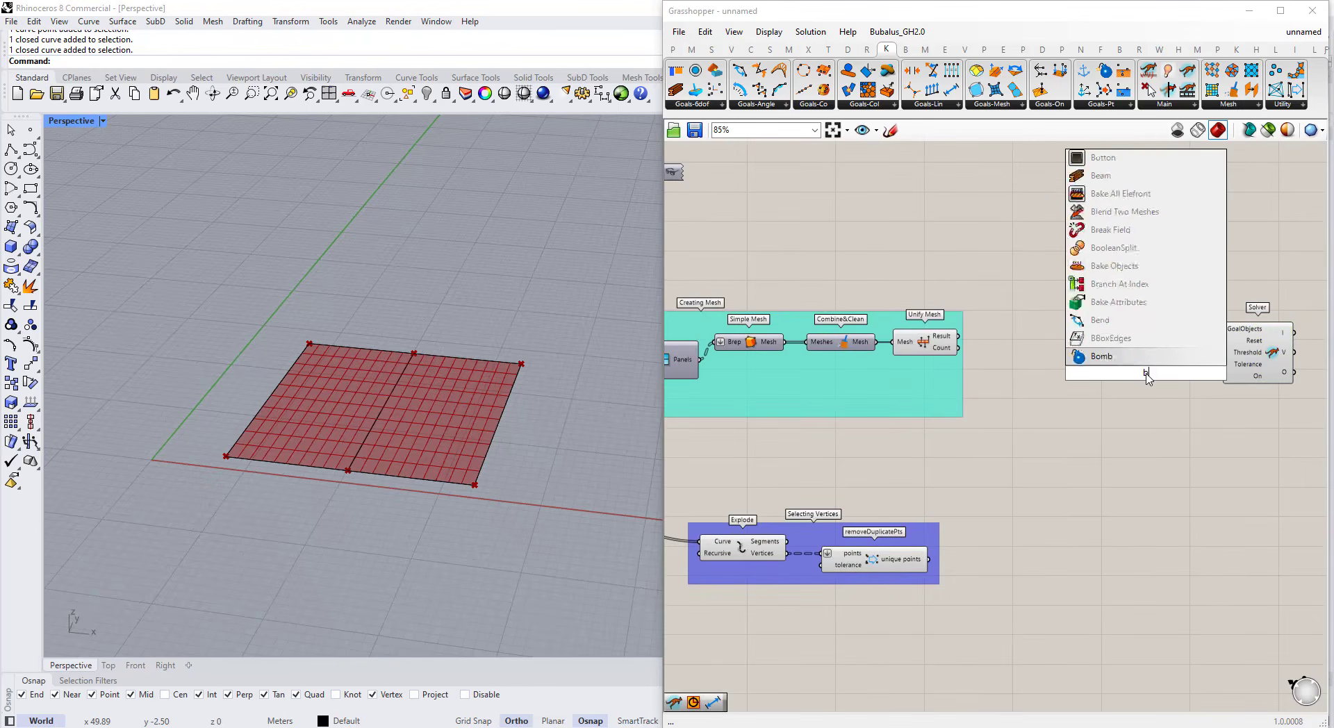
text(otton)
key(Return)
scroll(1140, 365, up, 1)
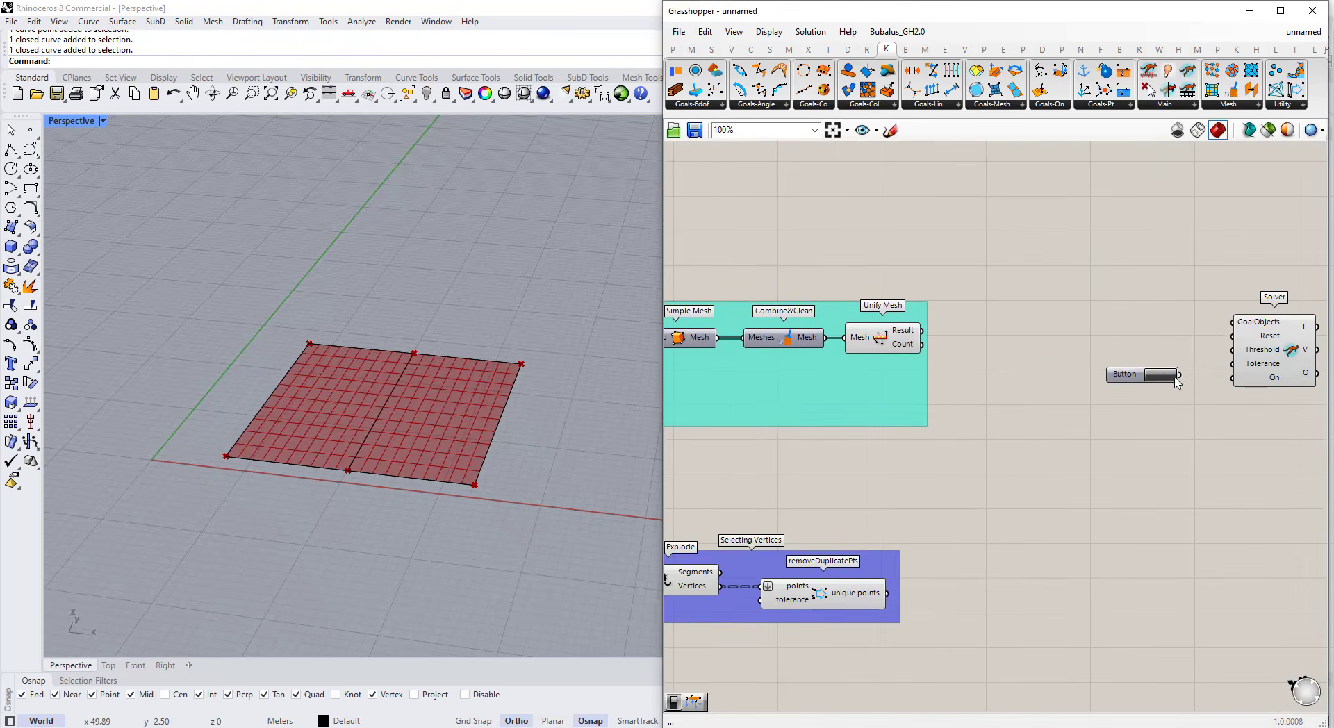
drag(1162, 340, 1232, 336)
- Move the Button and Solver farther from Unify Mesh and bring the Selecting Vertices group closer beneath Creating Mesh
click(1112, 341)
drag(1112, 344, 1126, 358)
scroll(1258, 325, down, 3)
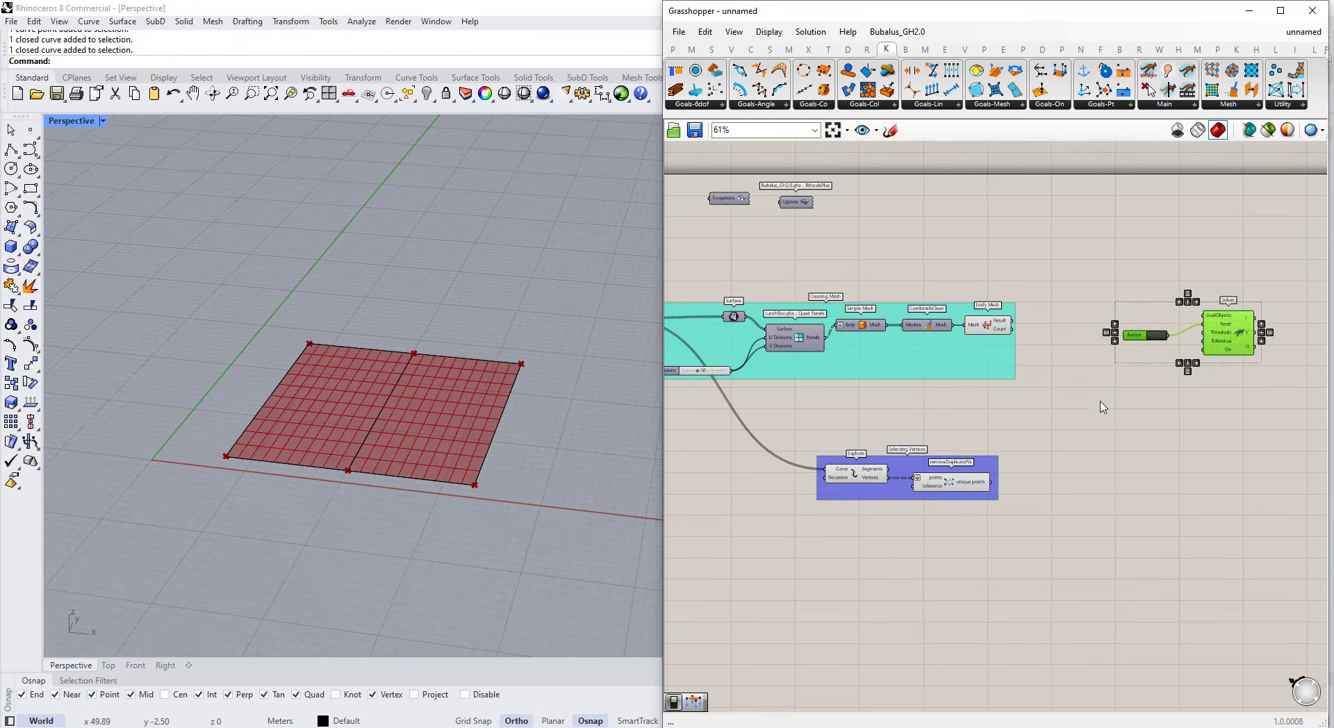
drag(1032, 533, 773, 431)
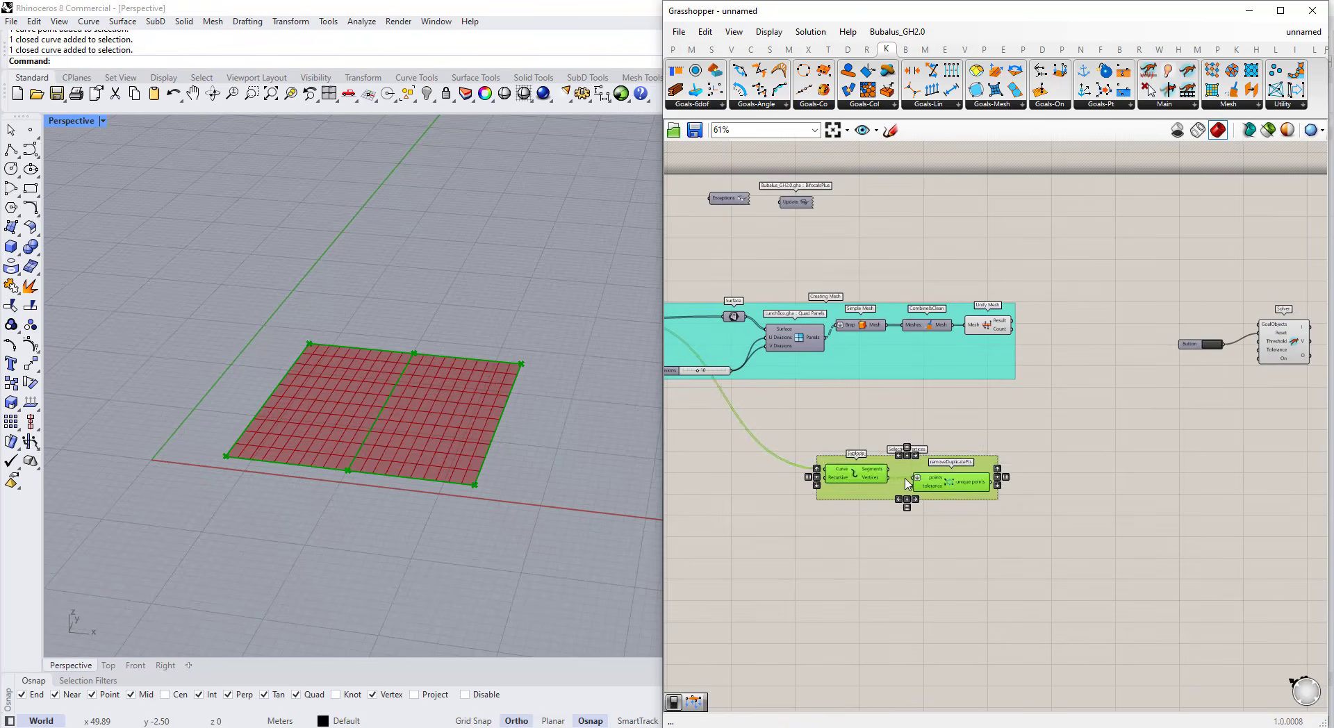
drag(935, 479, 947, 467)
click(1099, 446)
scroll(994, 323, down, 2)
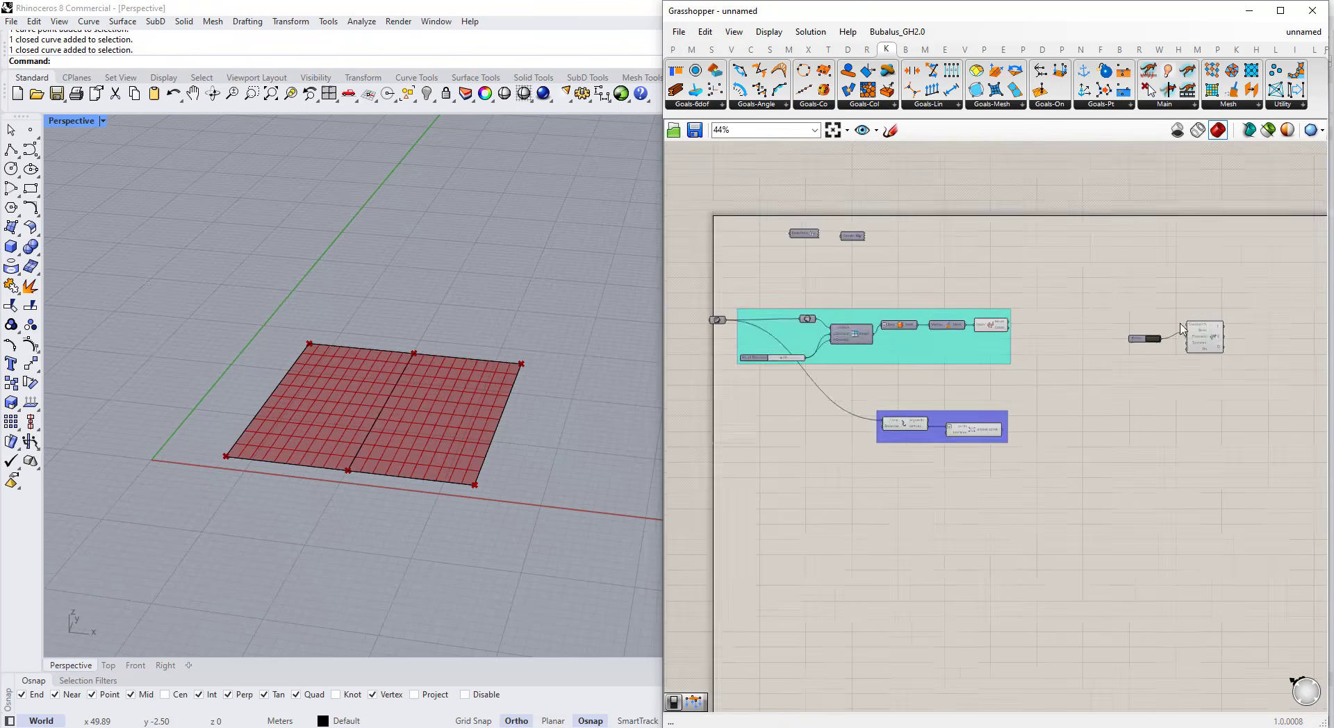
- Align the Button with the Solver's Reset input so the connecting wire runs straight
scroll(1162, 324, up, 2)
drag(1246, 424, 1189, 356)
scroll(1207, 398, up, 2)
drag(1082, 327, 1090, 311)
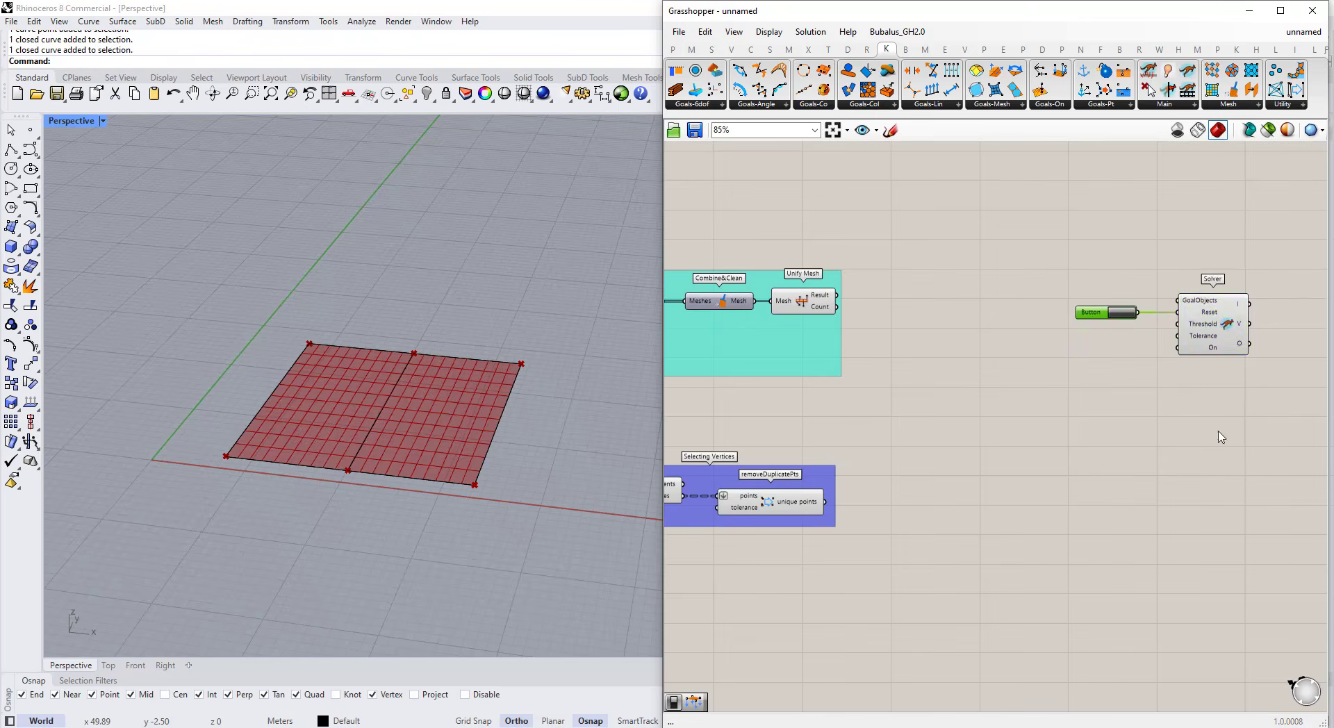
- Shift the Button and Solver slightly outward and add Kangaroo's Length(Line) goal between Unify Mesh and the Button
shift+drag(1211, 396, 1214, 326)
click(1151, 231)
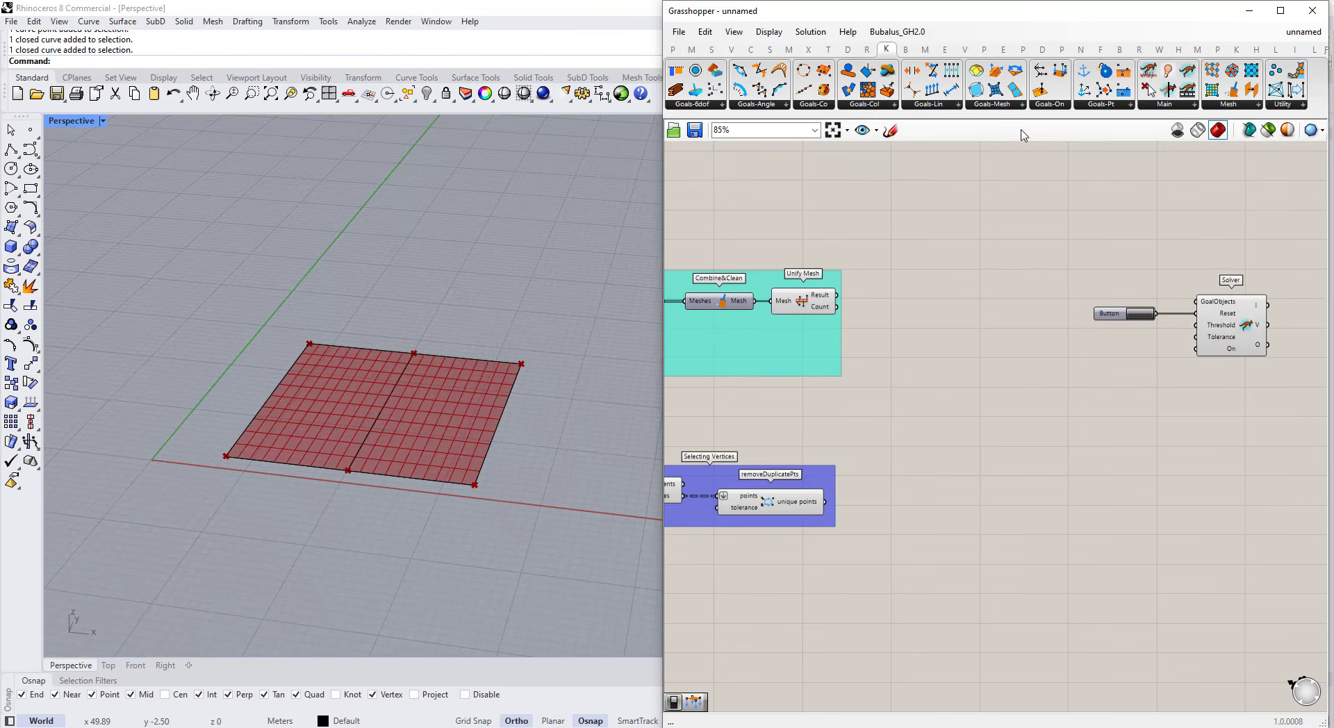
click(958, 105)
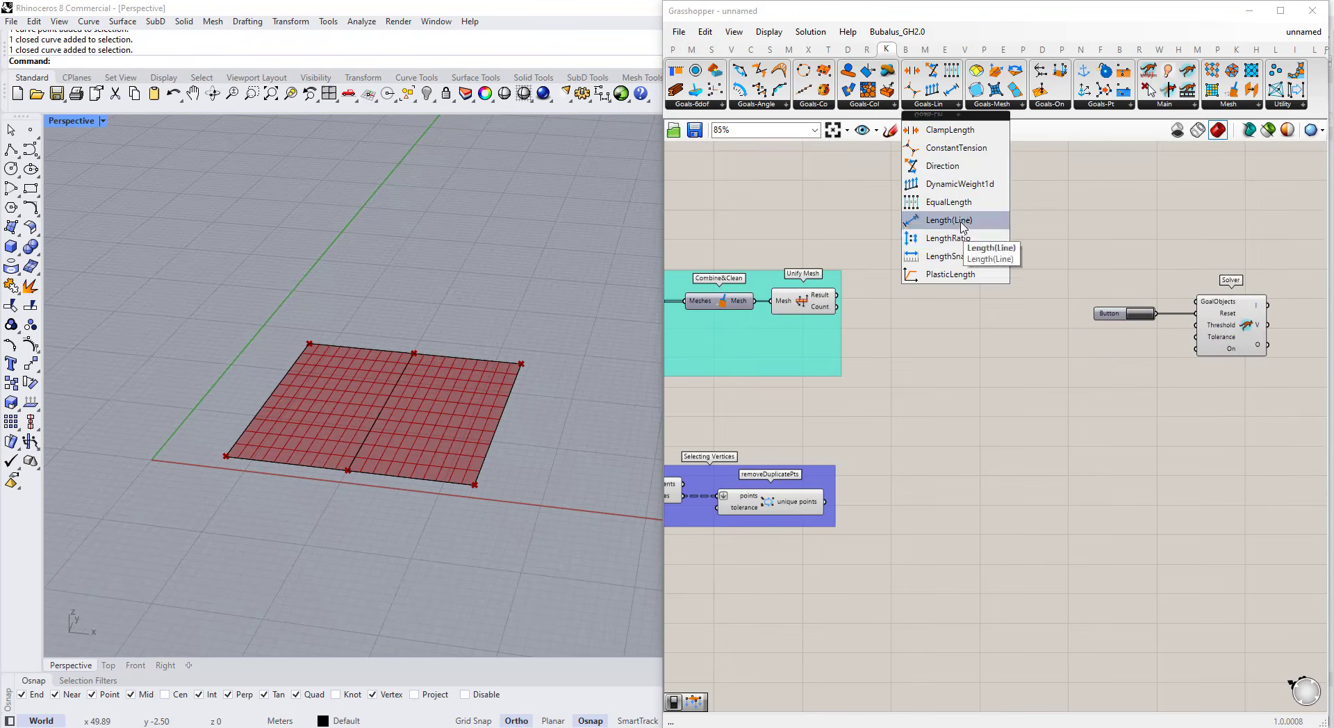
drag(962, 226, 973, 362)
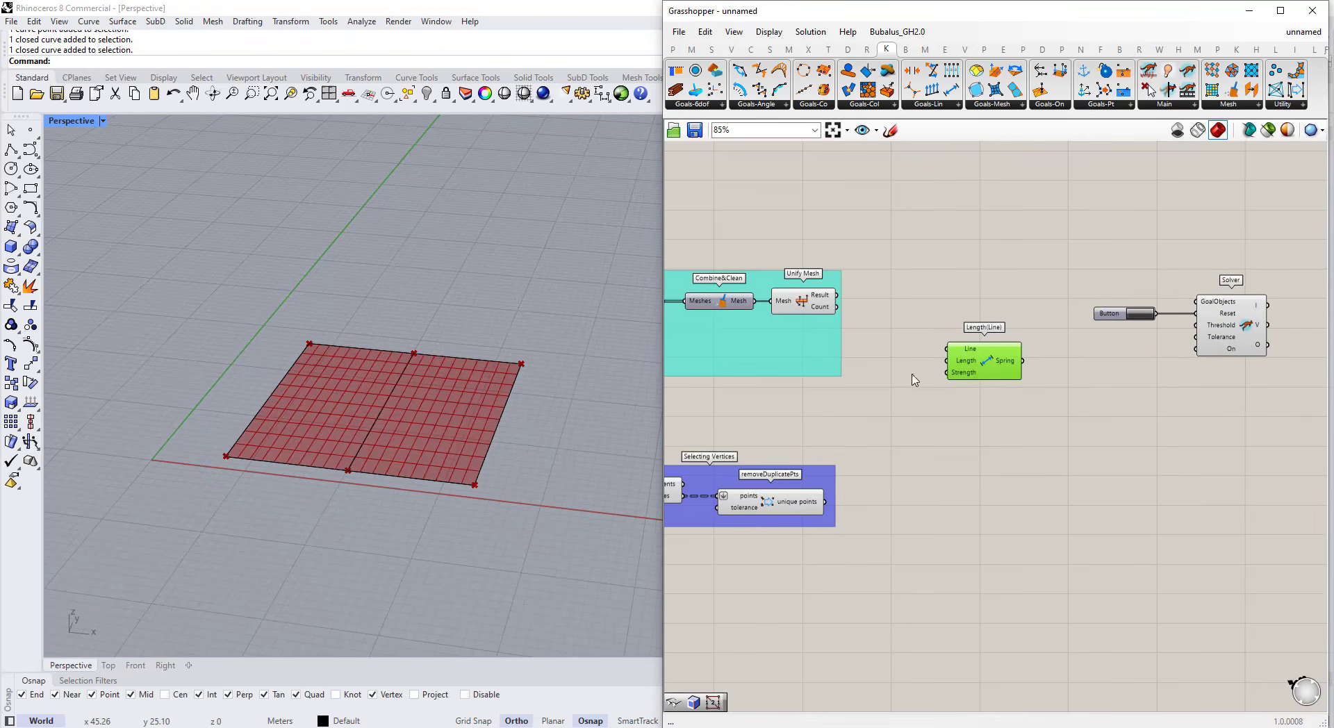
drag(981, 368, 995, 370)
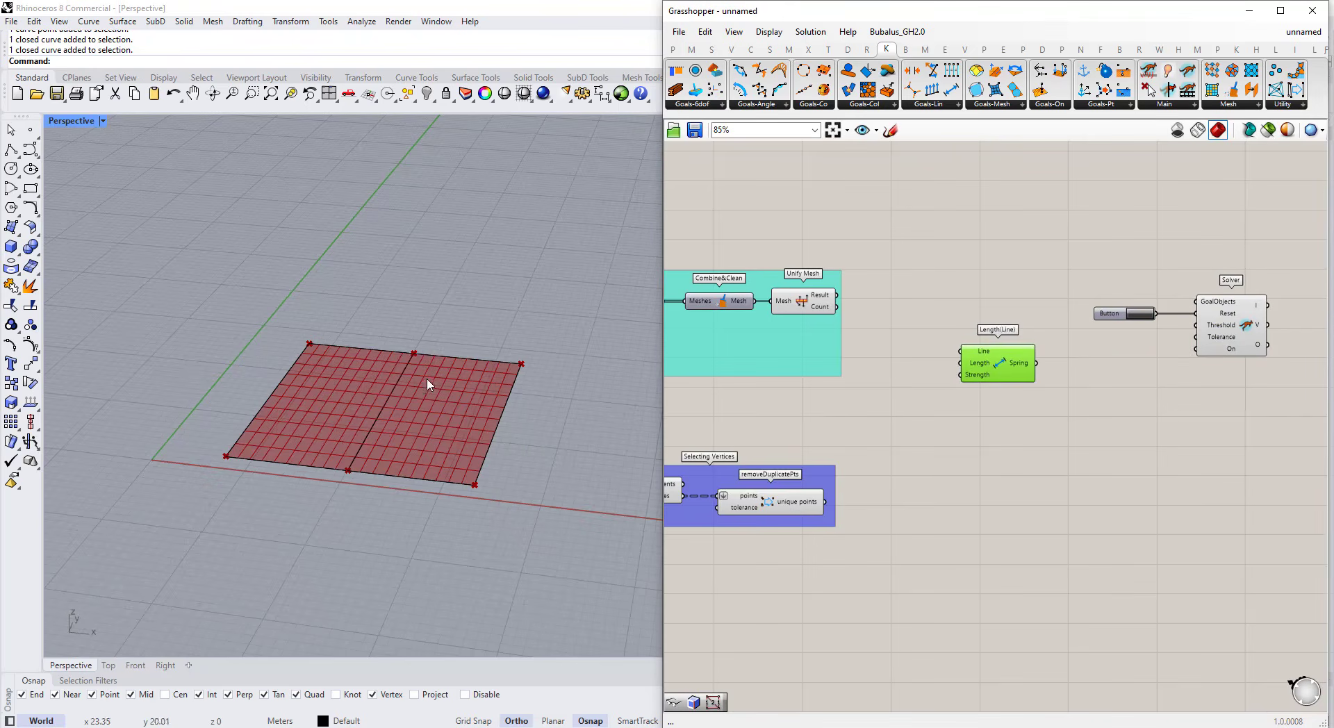
- Add a Mesh Edges component below and beyond Unify Mesh, and move the Length(Line) goal outward to make room
scroll(1088, 408, down, 4)
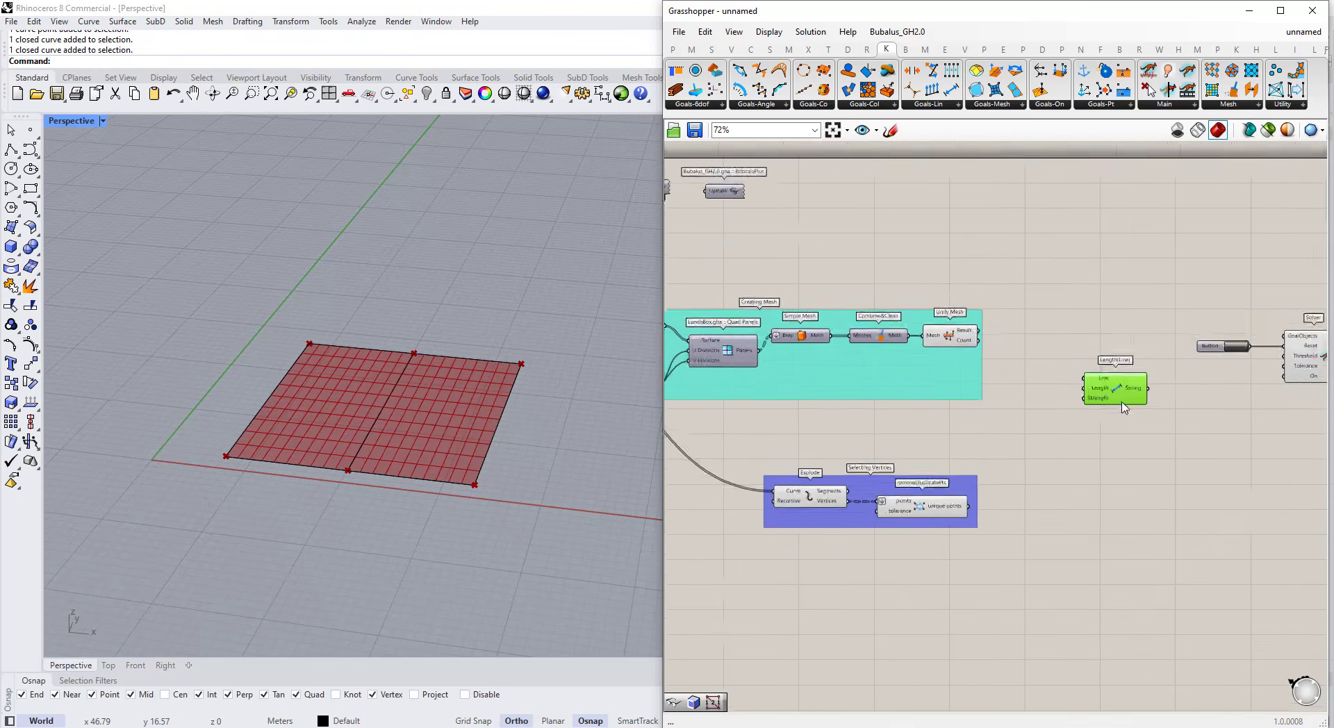
scroll(1102, 389, up, 3)
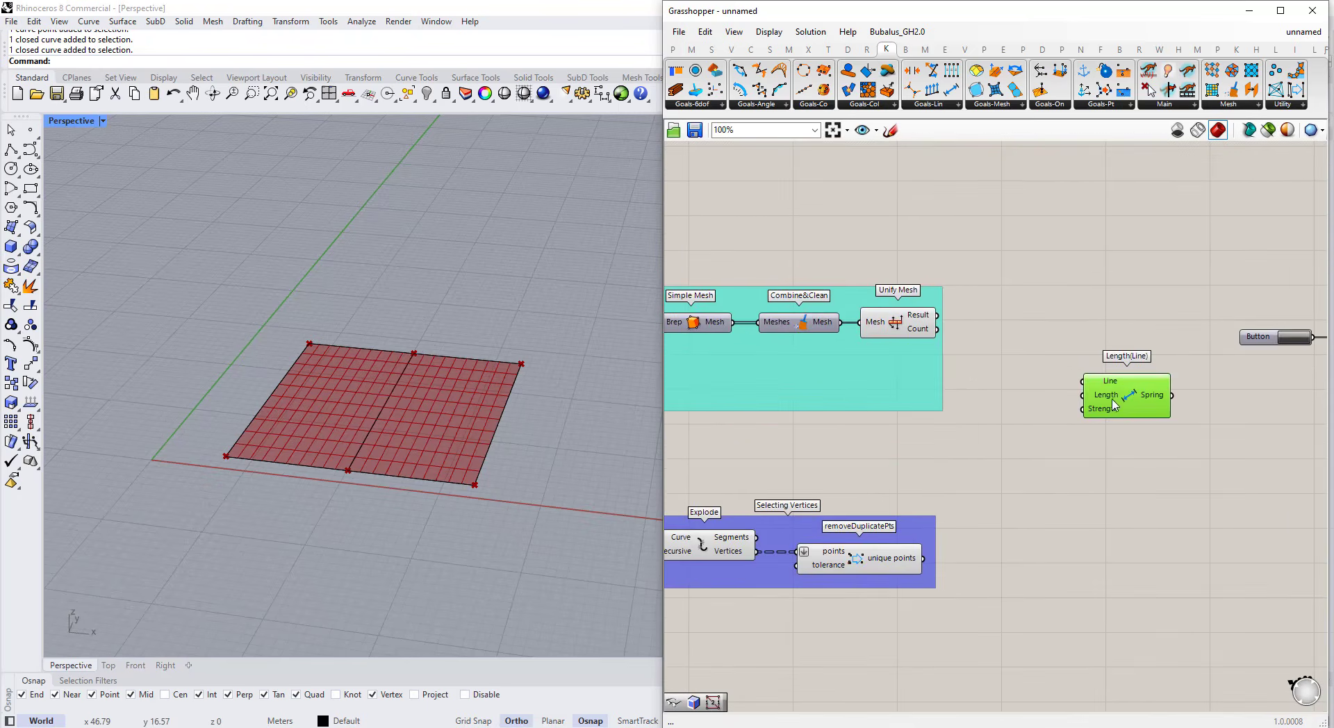
scroll(1115, 405, down, 3)
scroll(1043, 417, down, 1)
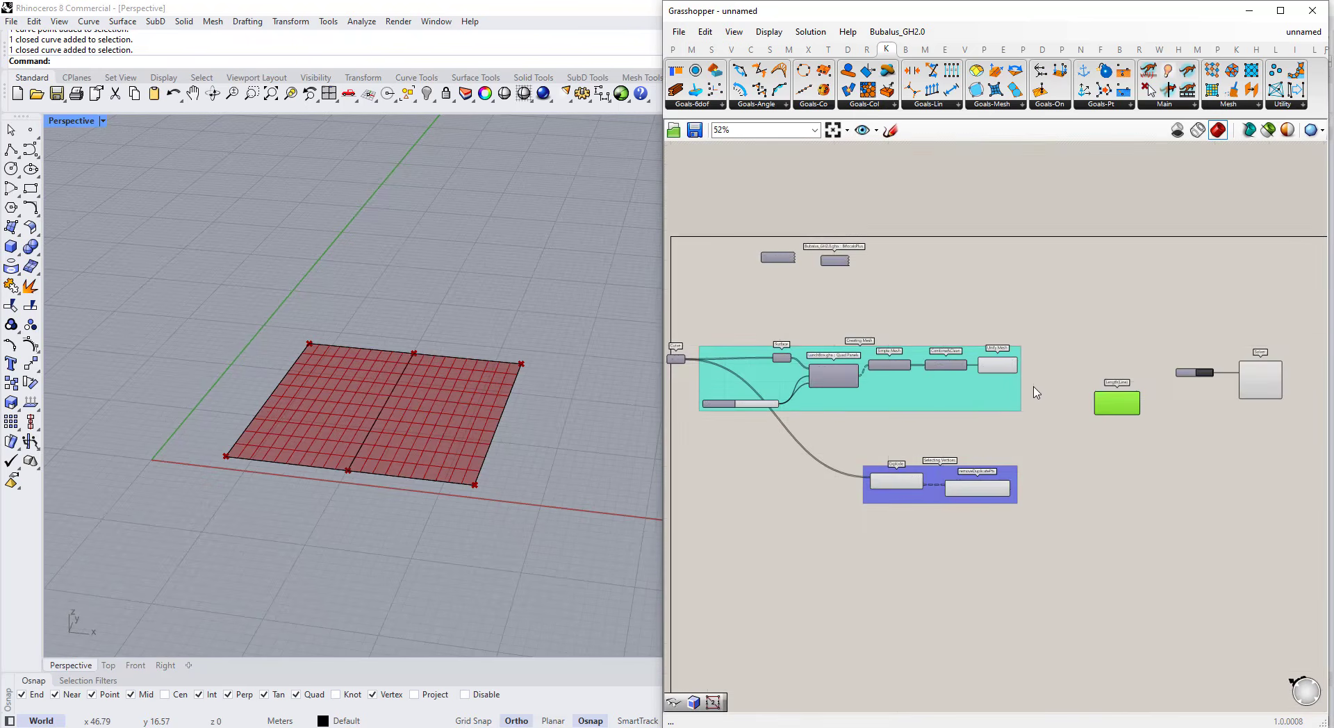
scroll(1043, 400, up, 2)
double_click(1062, 410)
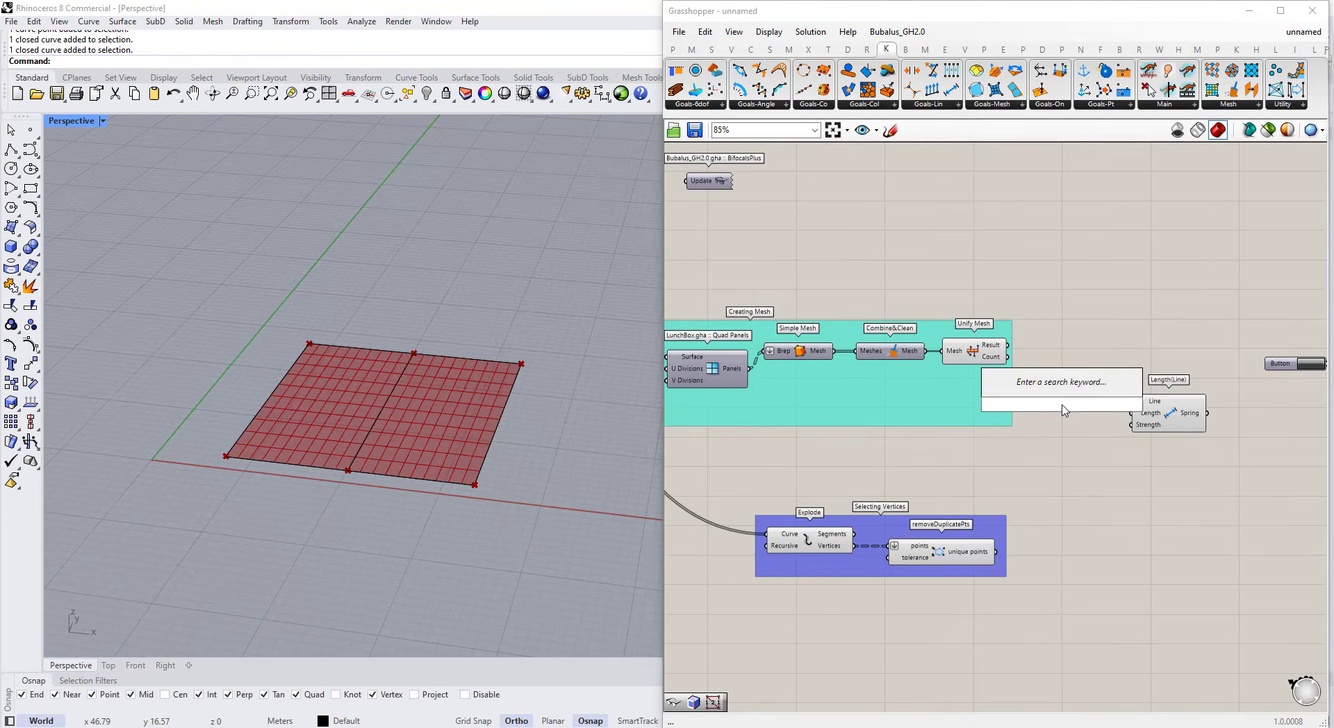
text(mesh)
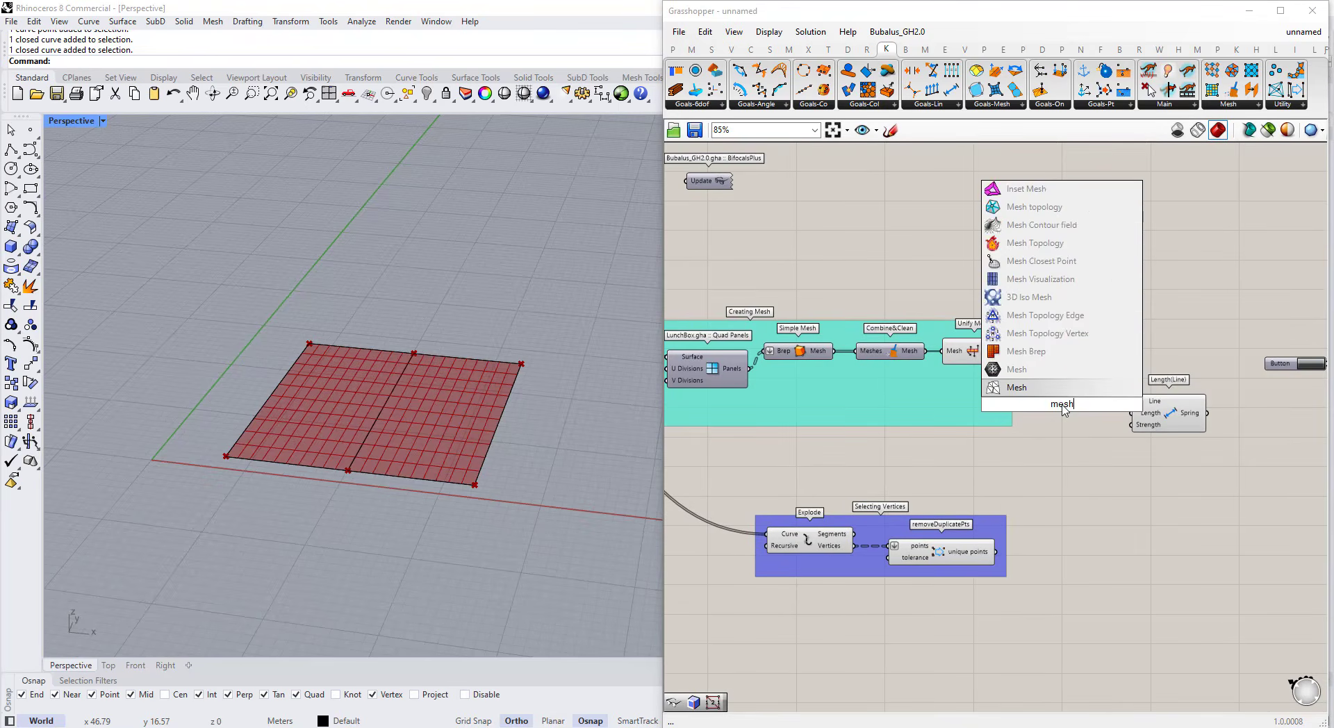
text( ed)
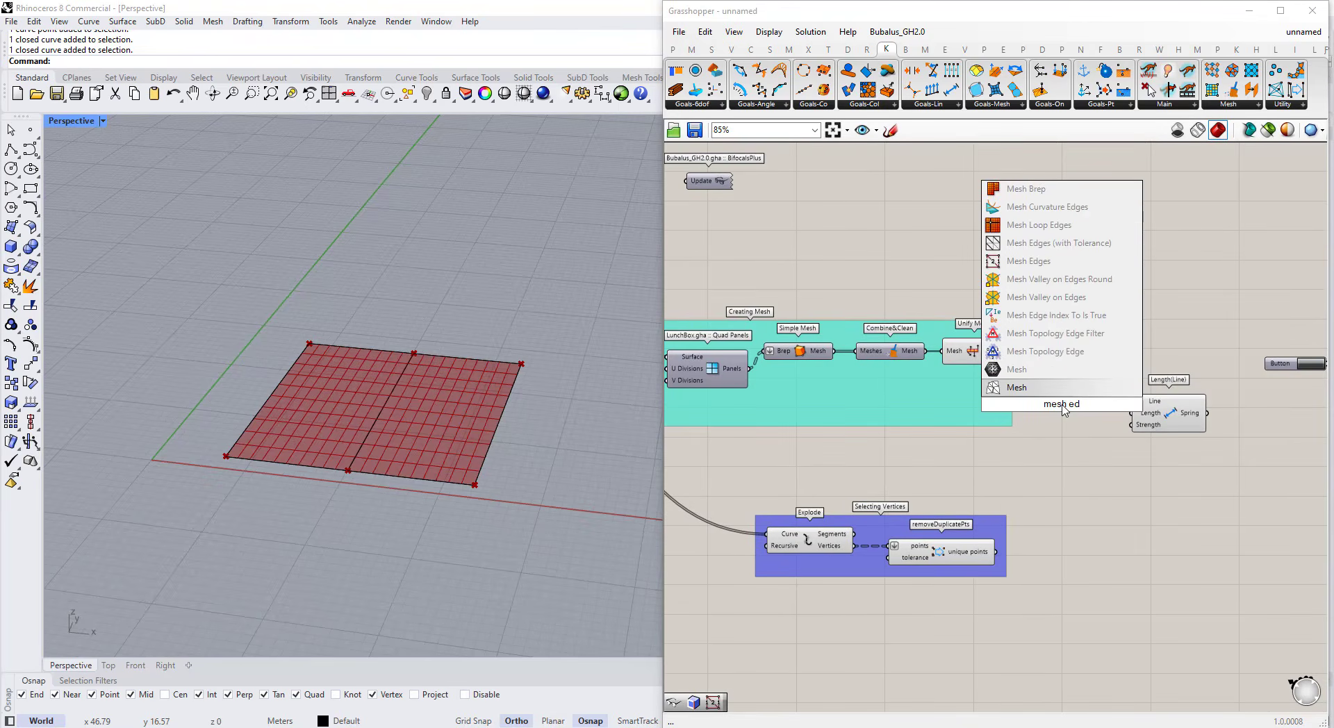
click(1036, 261)
drag(1068, 407, 1094, 472)
drag(1185, 426, 1239, 440)
drag(1090, 468, 1091, 461)
- Connect Unify Mesh's Result output to the Mesh input of Mesh Edges
scroll(1083, 427, down, 1)
scroll(1113, 455, up, 5)
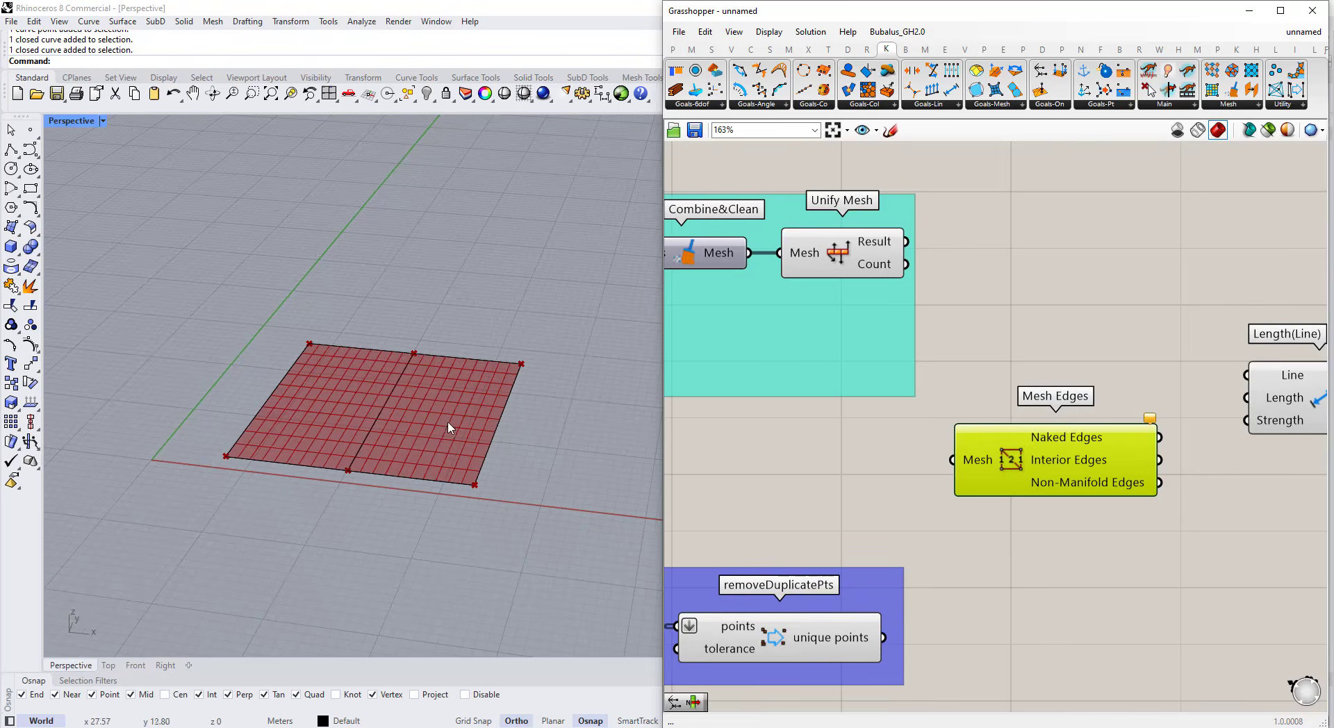
scroll(1066, 428, down, 3)
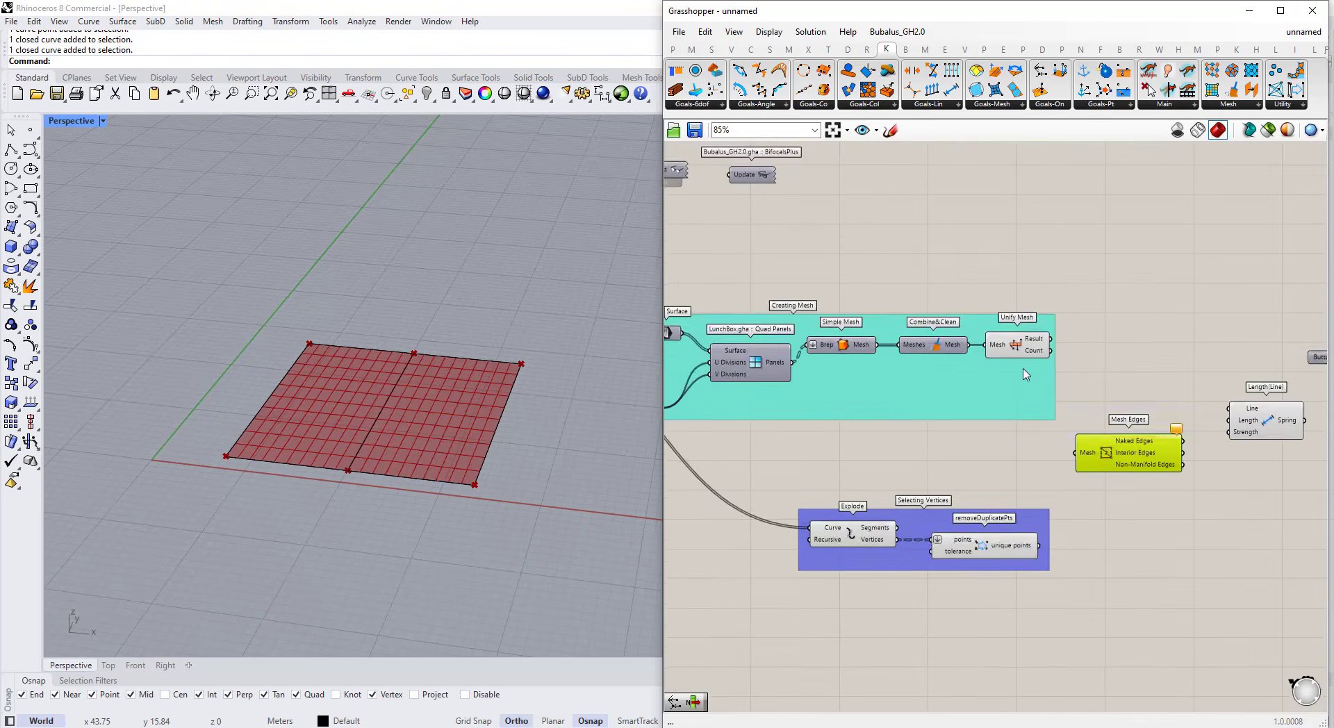
drag(1081, 401, 1076, 452)
scroll(1076, 452, up, 2)
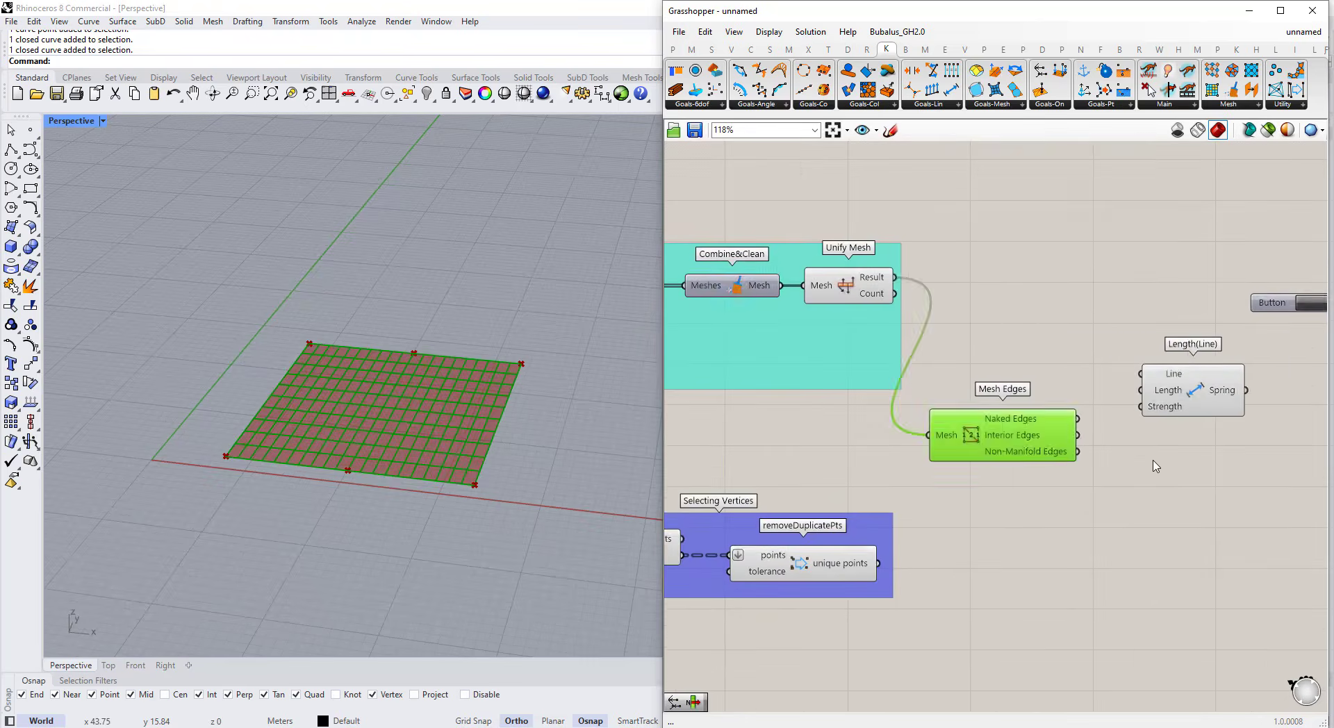
- Preview the naked edges and the interior edges of the mesh through a temporary Curve parameter, and delete the parameter
double_click(1120, 377)
text(crv)
key(Return)
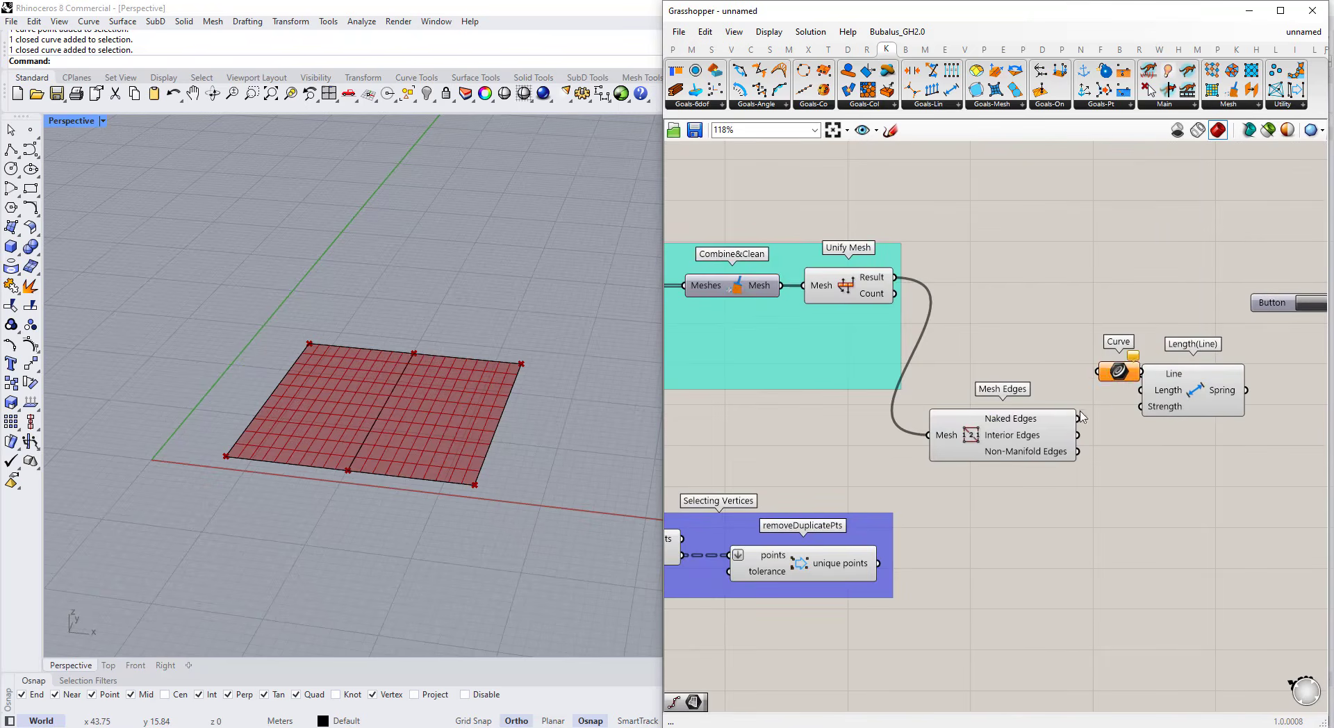
drag(1077, 419, 1094, 374)
right_drag(470, 317, 519, 367)
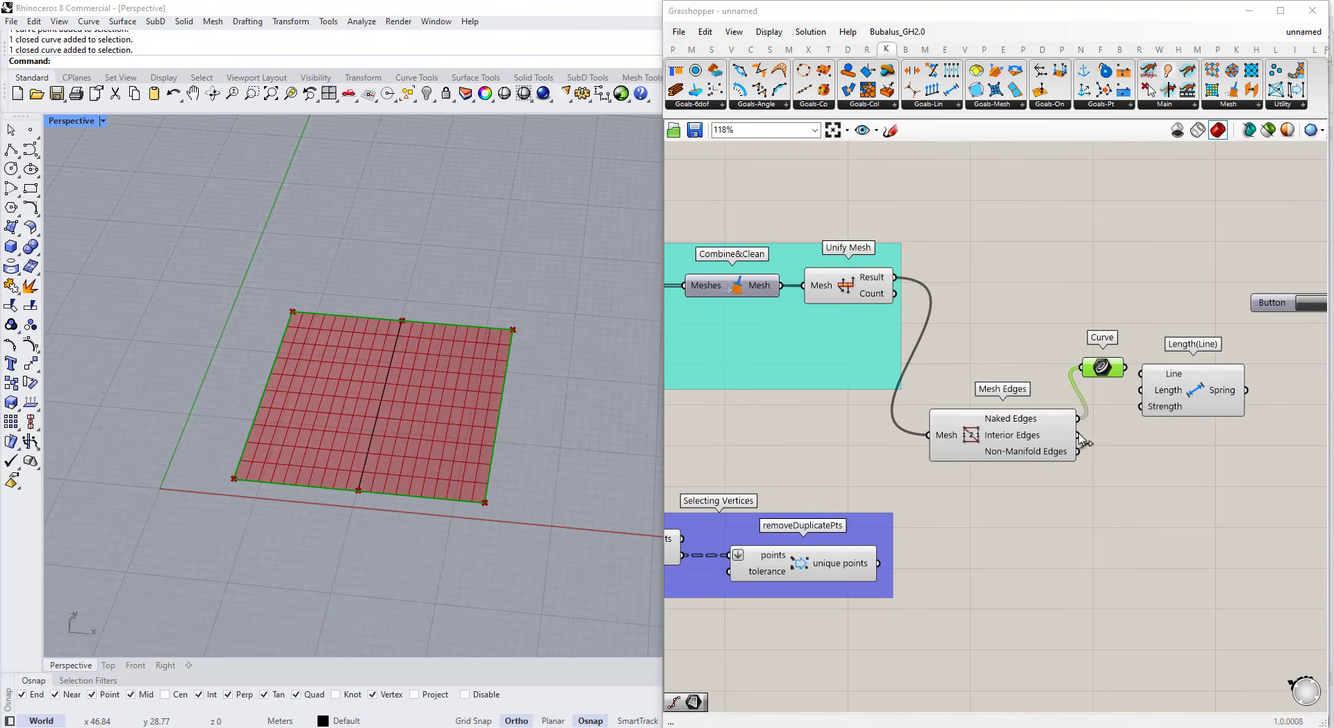
drag(1078, 436, 1081, 368)
right_drag(503, 352, 499, 366)
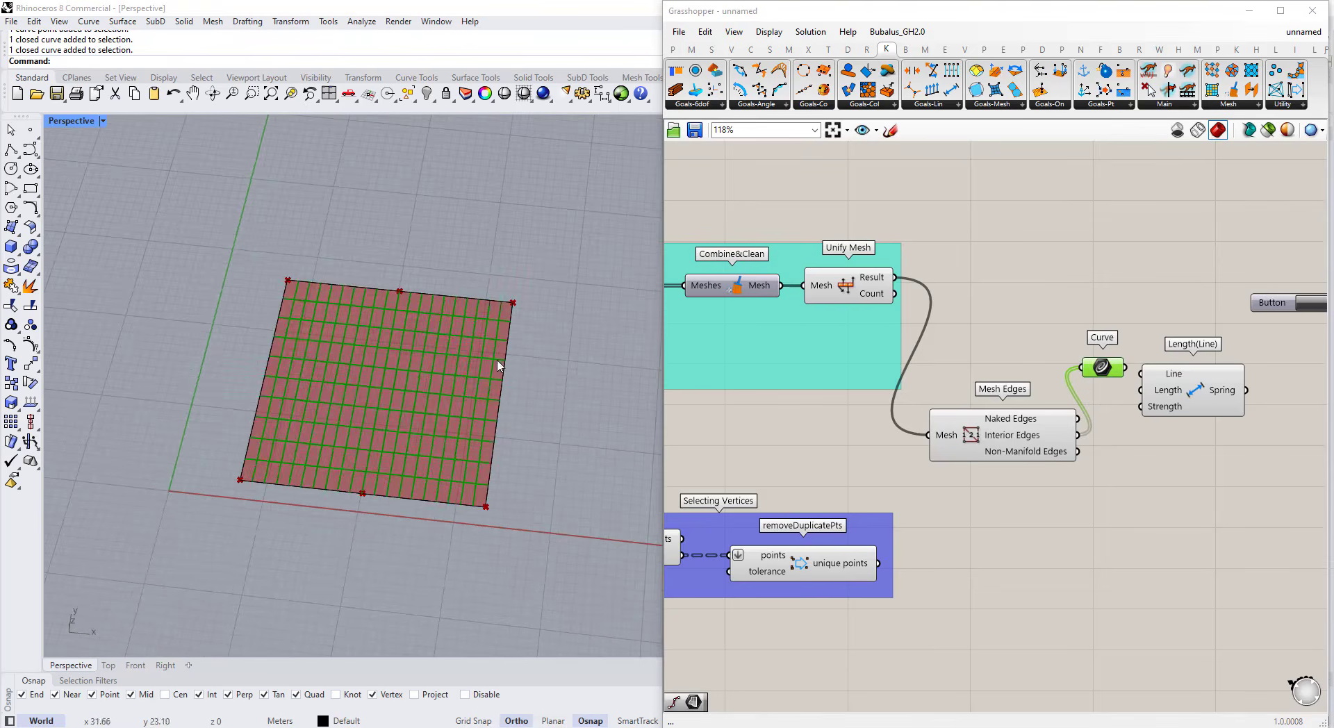
key(Delete)
- Move Mesh Edges directly beside Unify Mesh and shift the Button and Solver up and farther outward
scroll(1001, 361, down, 2)
drag(1003, 412, 1008, 312)
scroll(1008, 311, down, 1)
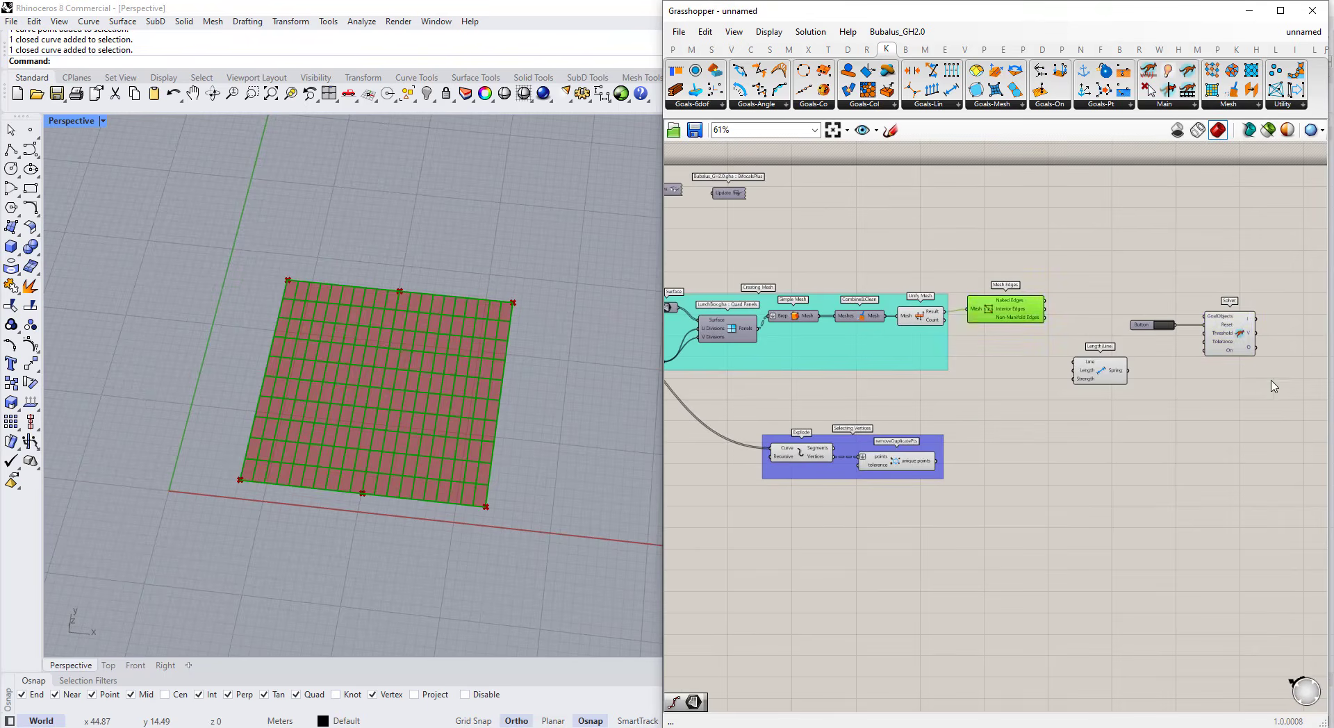
click(1214, 351)
drag(1242, 401, 1155, 294)
drag(1144, 326, 1183, 274)
click(1158, 370)
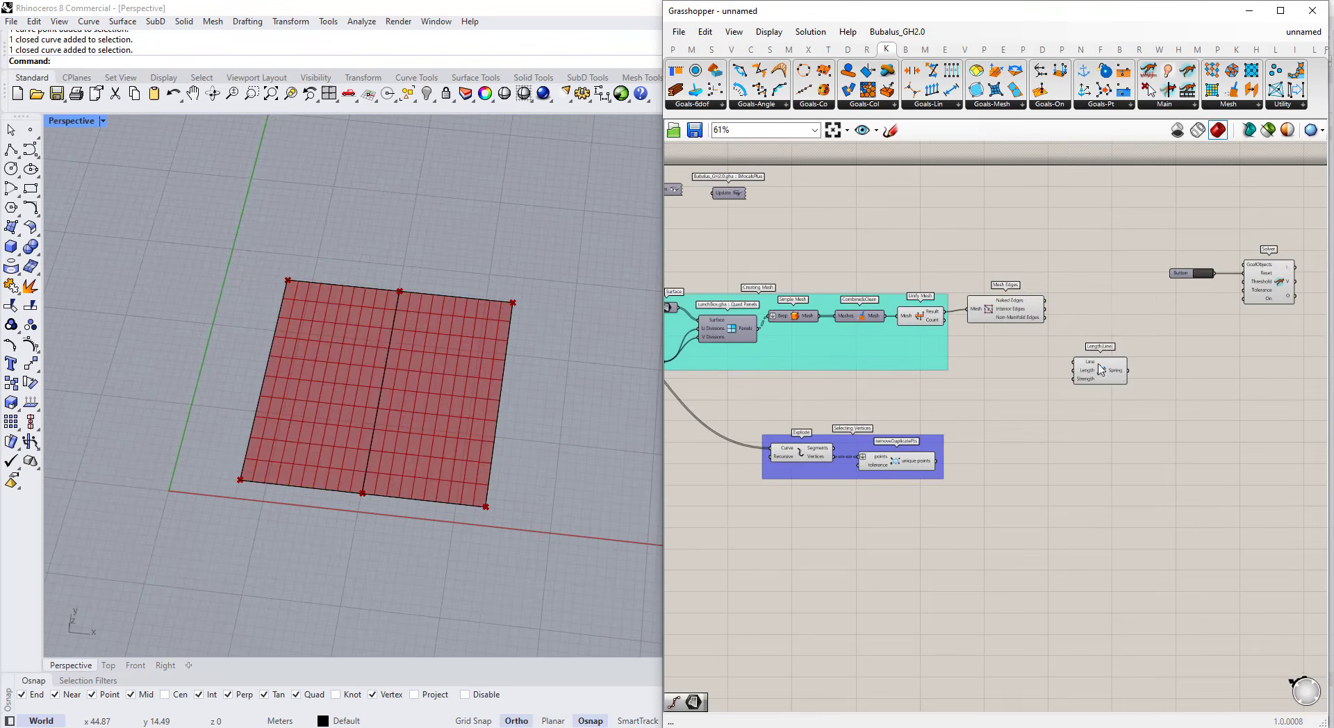
- Duplicate the Length(Line) goal and place the copy just below the original
drag(1099, 363, 1145, 411)
scroll(1133, 300, up, 3)
scroll(1081, 351, down, 3)
- Move Mesh Edges above removeDuplicatePts and add it to the Selecting Vertices group
drag(992, 344, 980, 467)
click(958, 436)
scroll(962, 451, up, 3)
right_click(996, 492)
click(1042, 606)
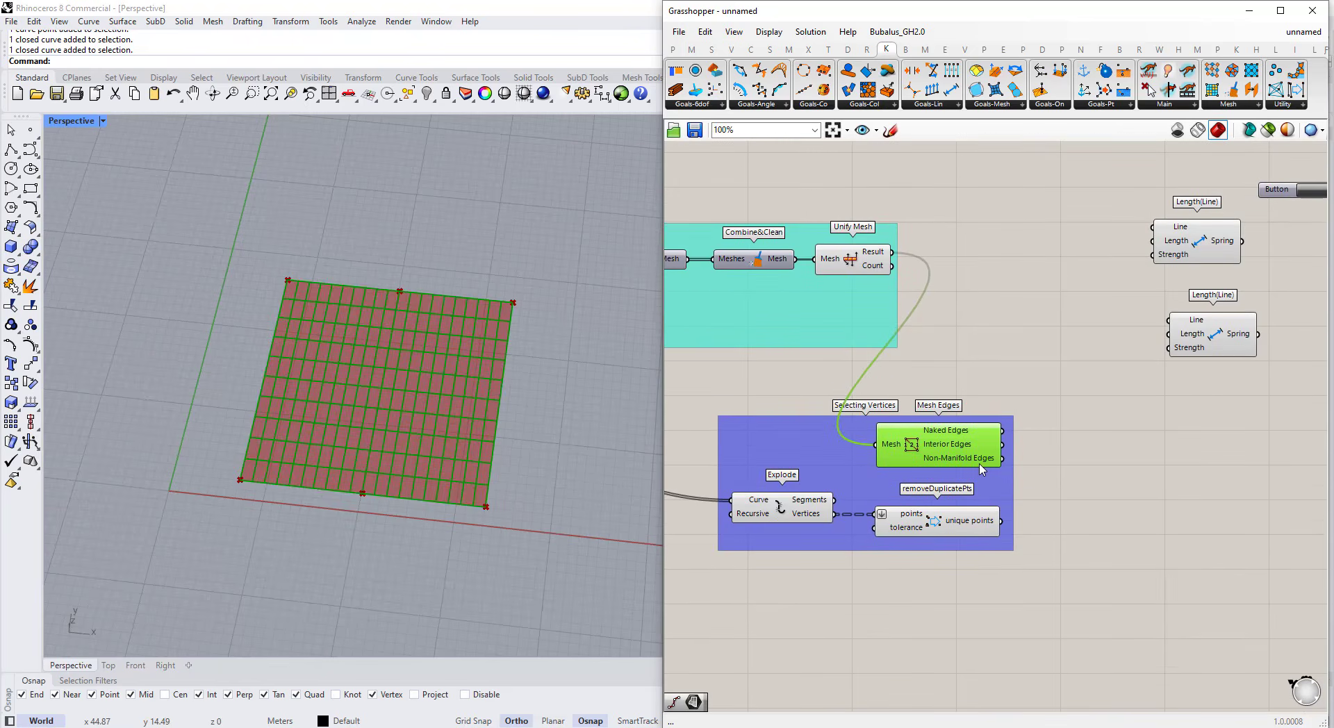
- Rename the group as Selecting Vertices and Edges, and nudge Mesh Edges outward to clear the group's label
right_click(847, 463)
text(and Edges)
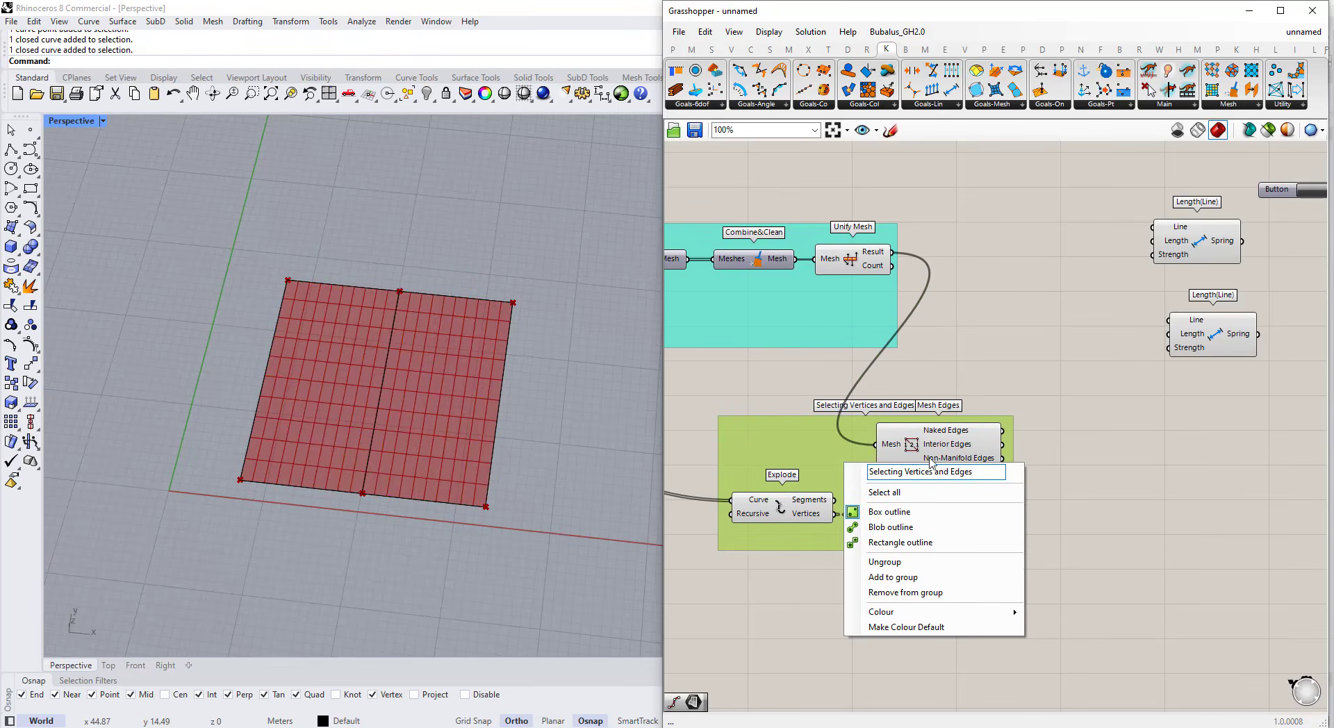
key(Return)
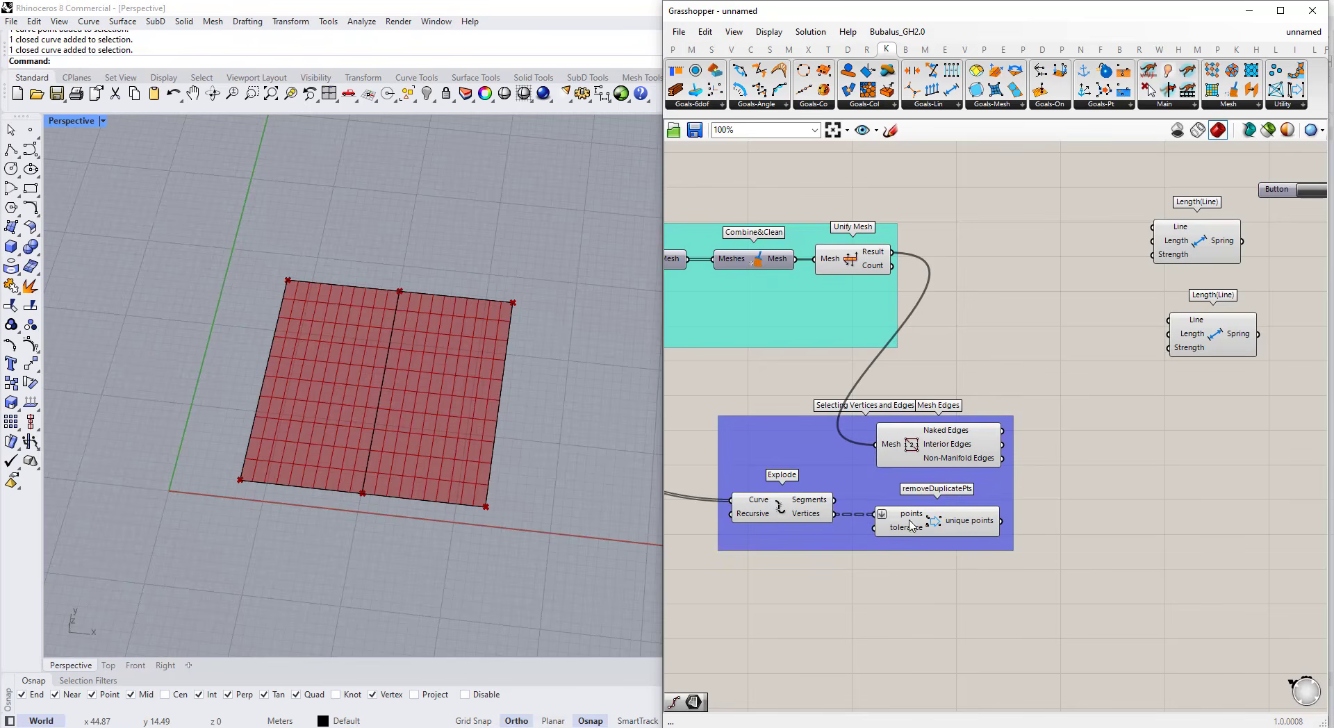
drag(942, 458, 998, 464)
scroll(878, 439, down, 3)
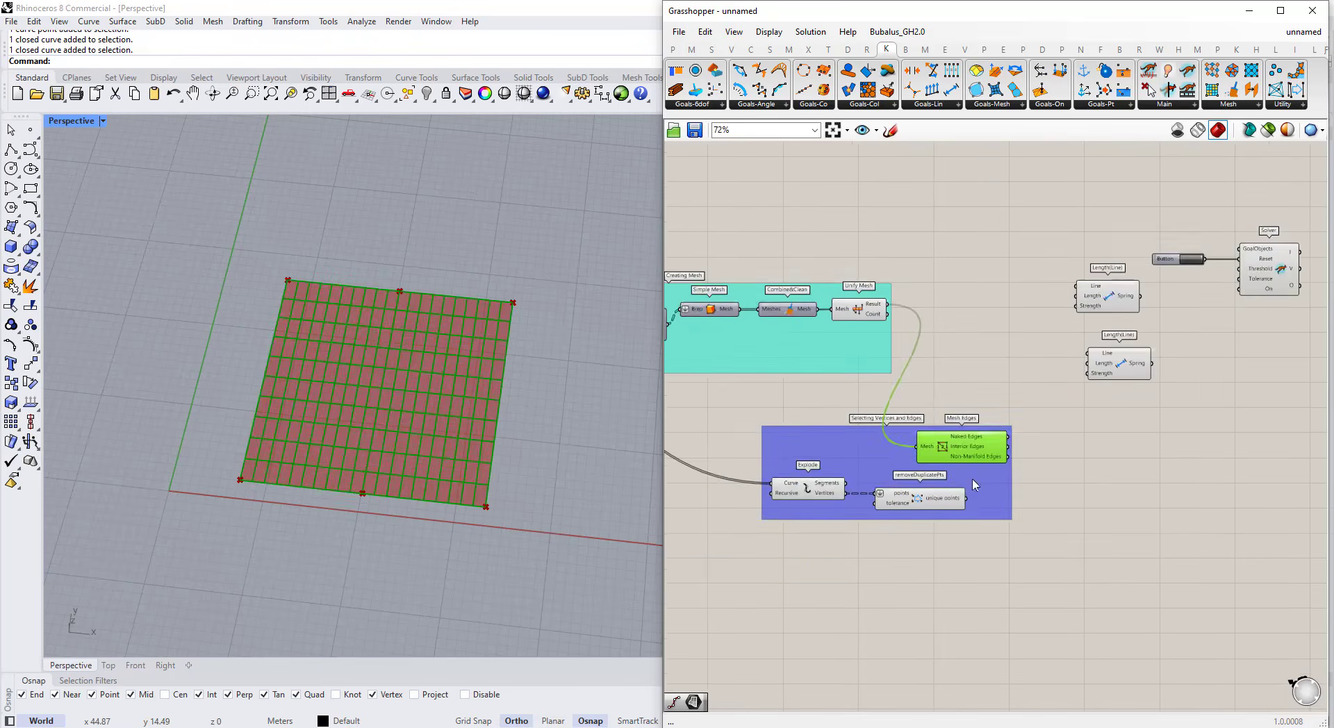
- Stack the two Length(Line) goals one above the other beside Mesh Edges, below the Solver
scroll(1035, 391, up, 3)
scroll(1109, 399, down, 2)
drag(1078, 372, 1098, 437)
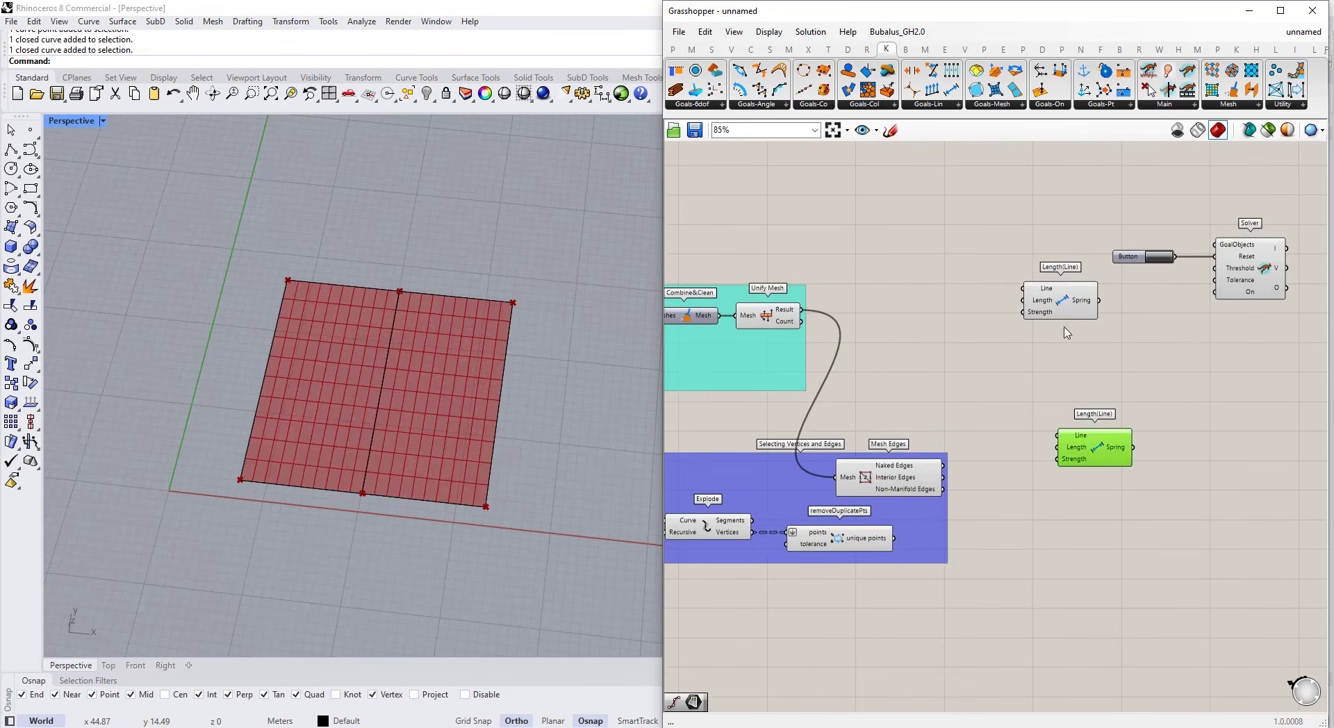
drag(1063, 296, 1099, 360)
- Connect Naked Edges to the upper Length(Line) goal's Line input and Interior Edges to the lower goal's Line input
scroll(1027, 434, up, 2)
drag(911, 473, 1079, 329)
drag(910, 490, 1070, 430)
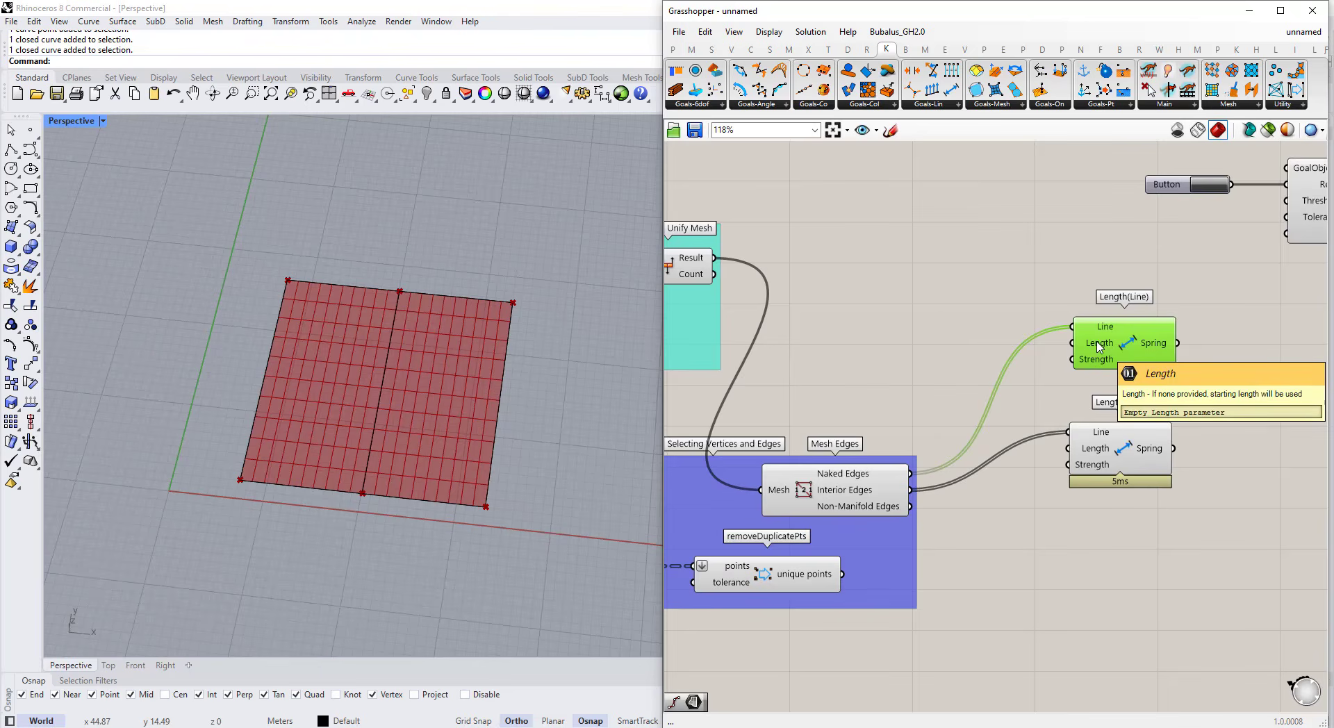
scroll(971, 404, down, 3)
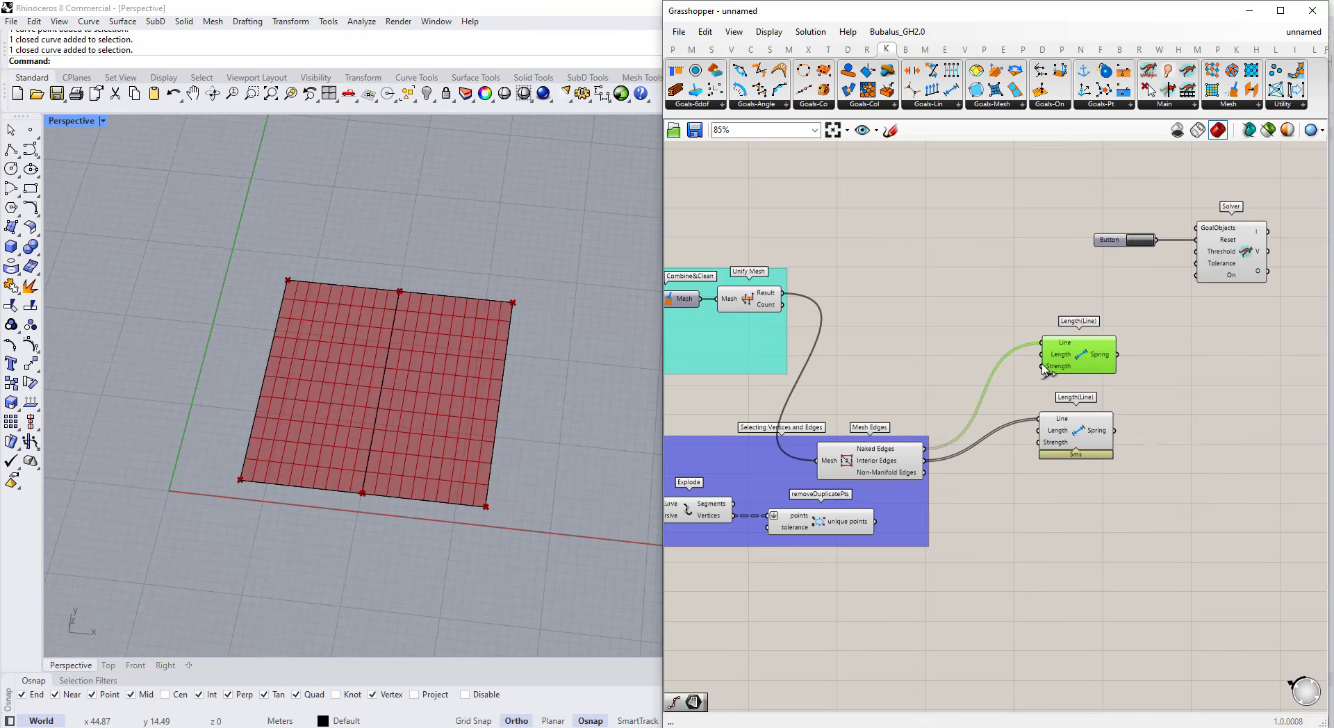
scroll(875, 348, down, 1)
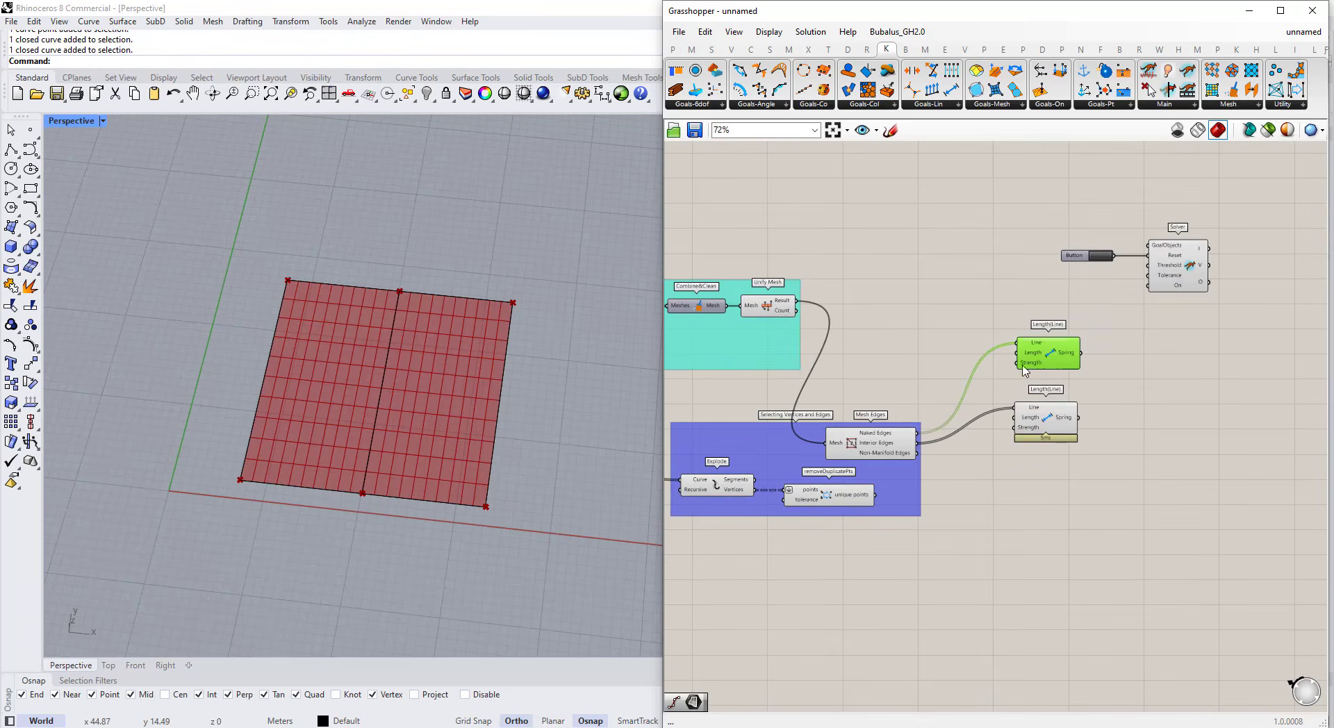
drag(1112, 479, 1001, 316)
click(1190, 385)
scroll(1195, 306, up, 1)
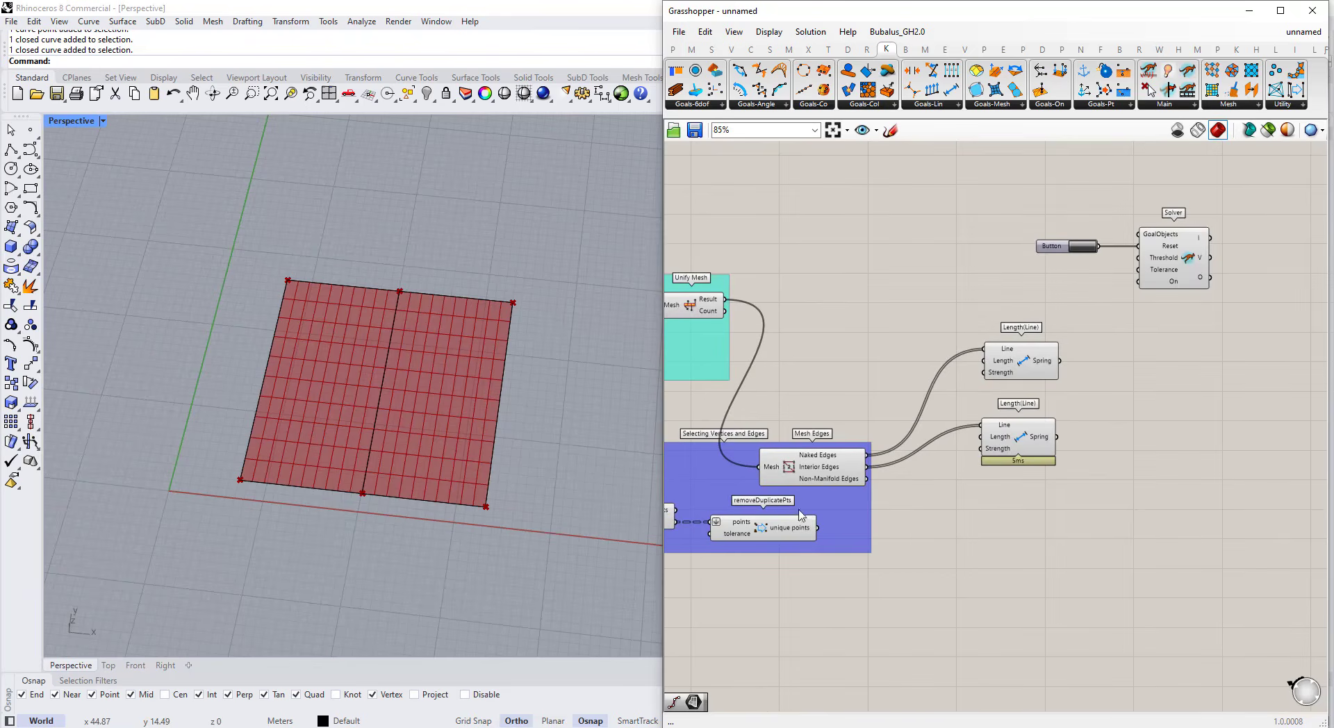
- Nudge removeDuplicatePts lower in its group and add Kangaroo's Anchor goal below the two Length(Line) goals
click(801, 531)
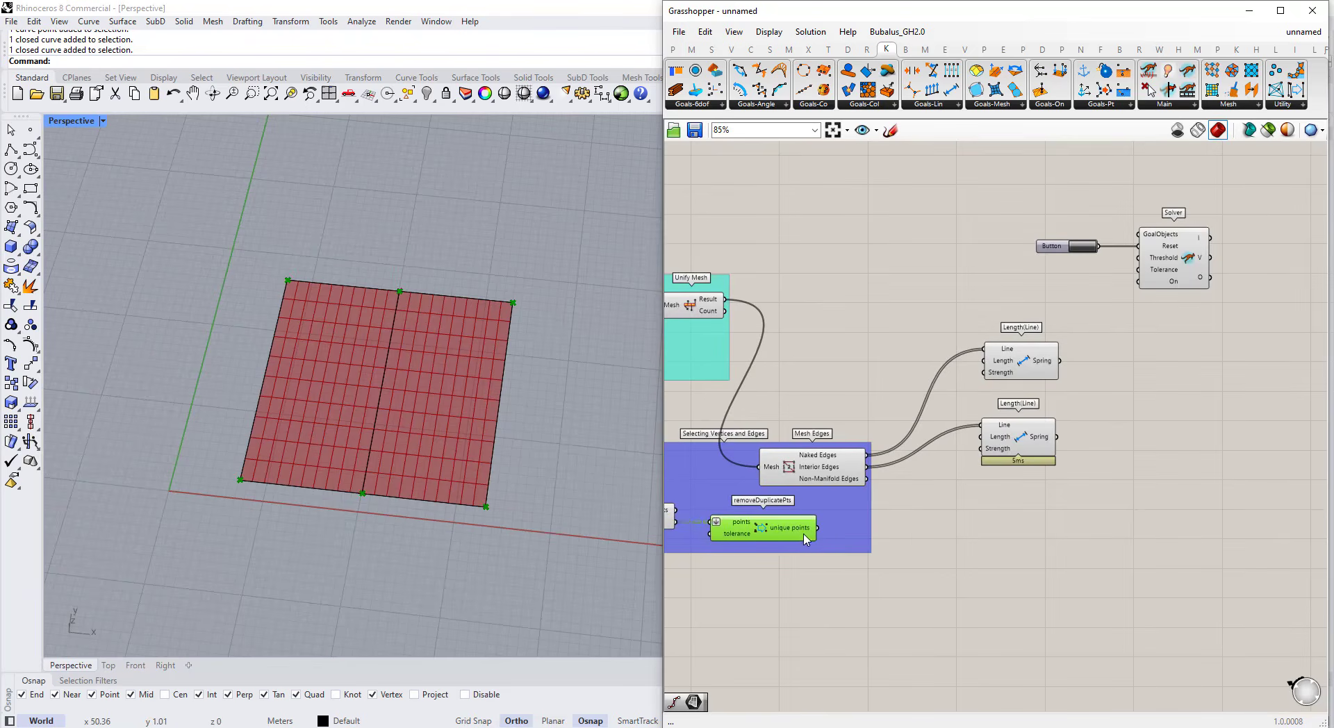
drag(791, 535, 795, 549)
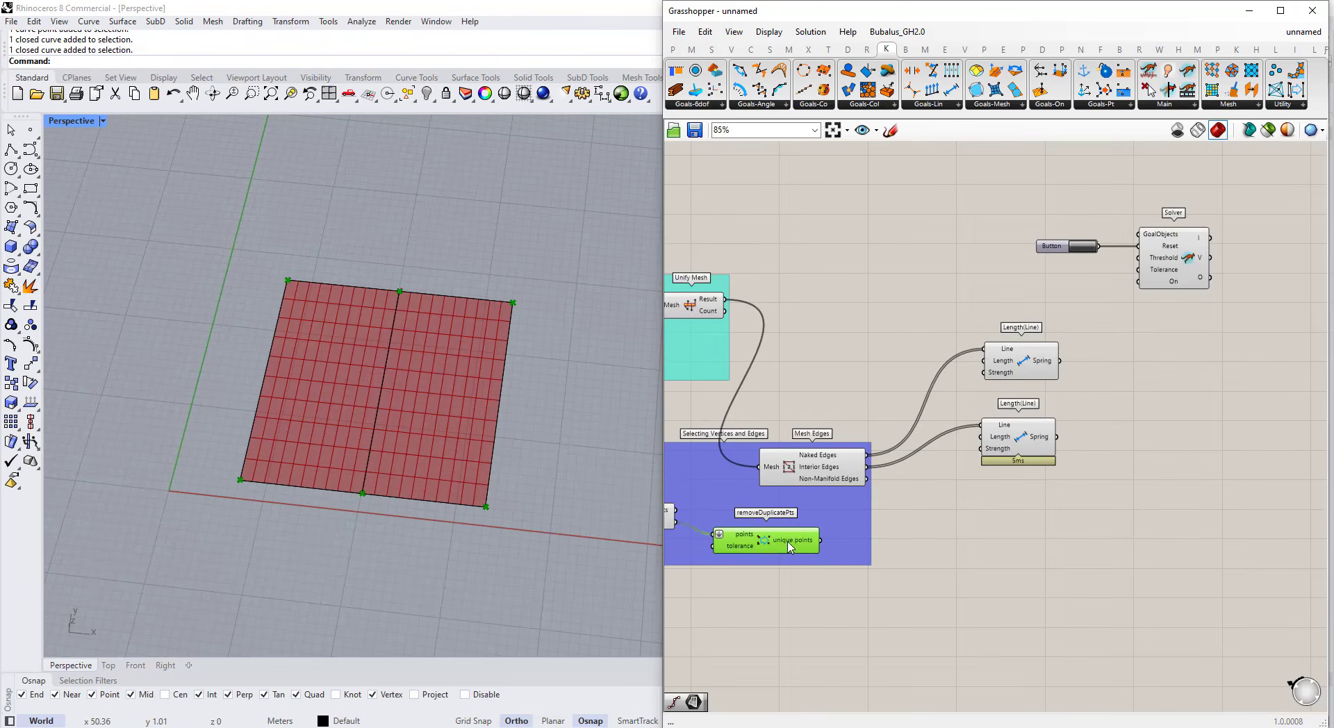
click(987, 104)
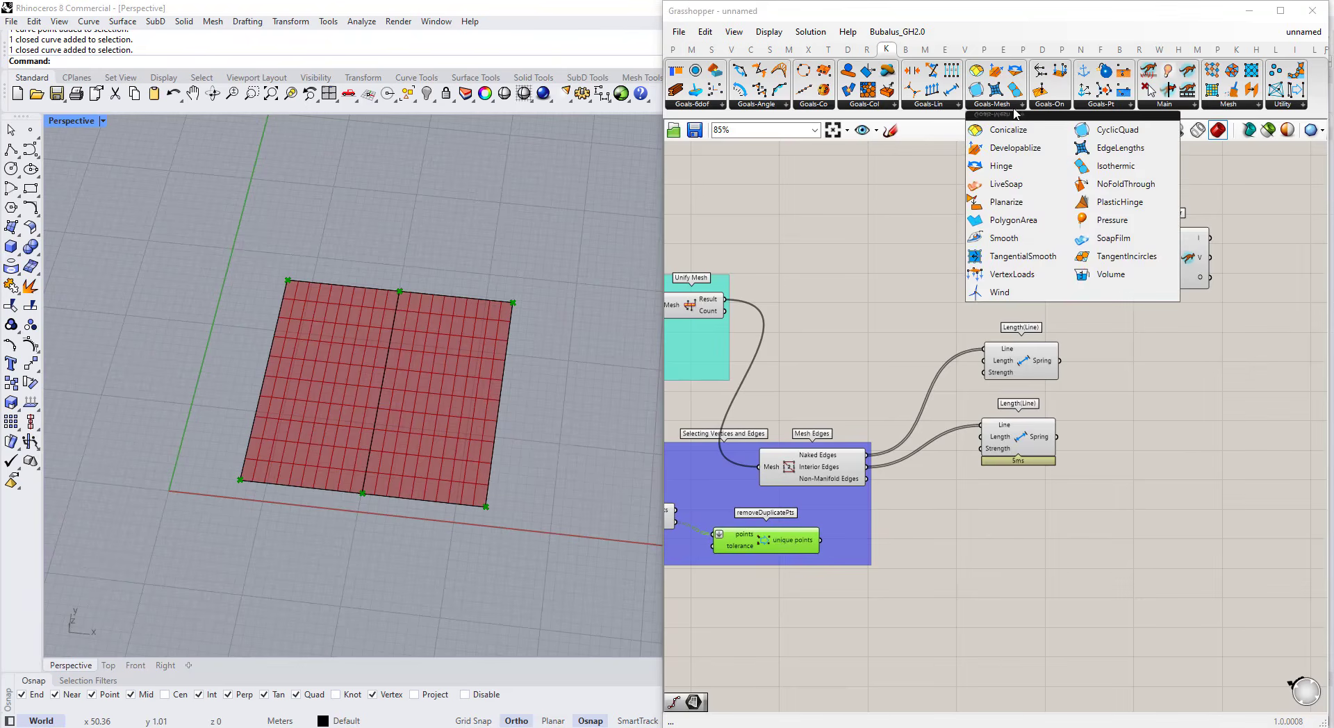
click(1100, 106)
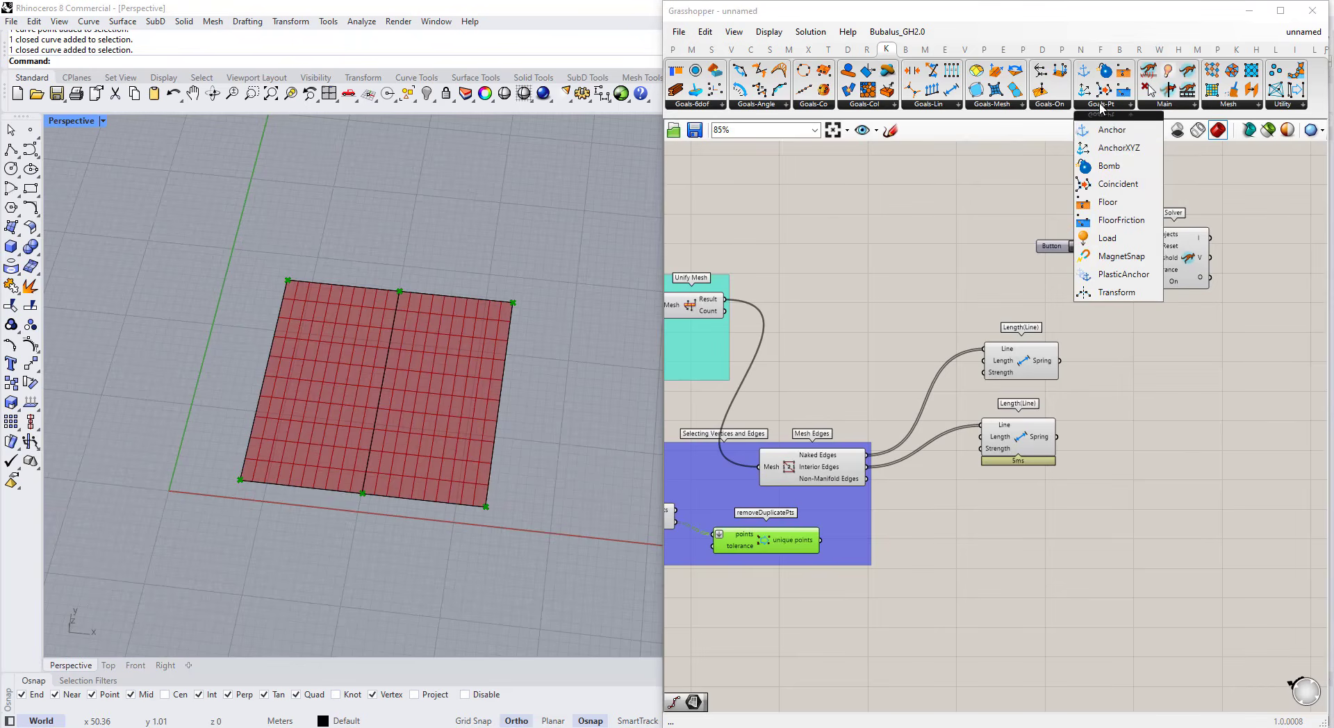
drag(1109, 146, 1034, 530)
scroll(1014, 542, up, 2)
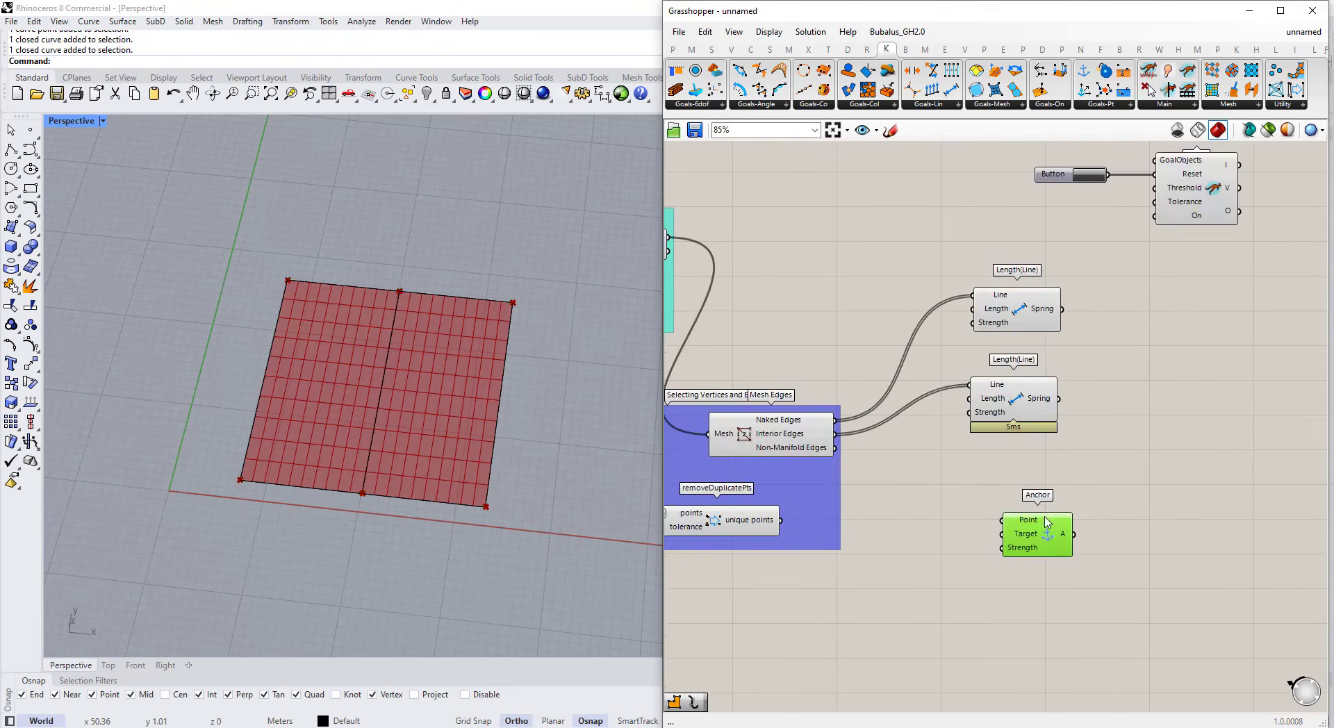
scroll(1048, 525, down, 1)
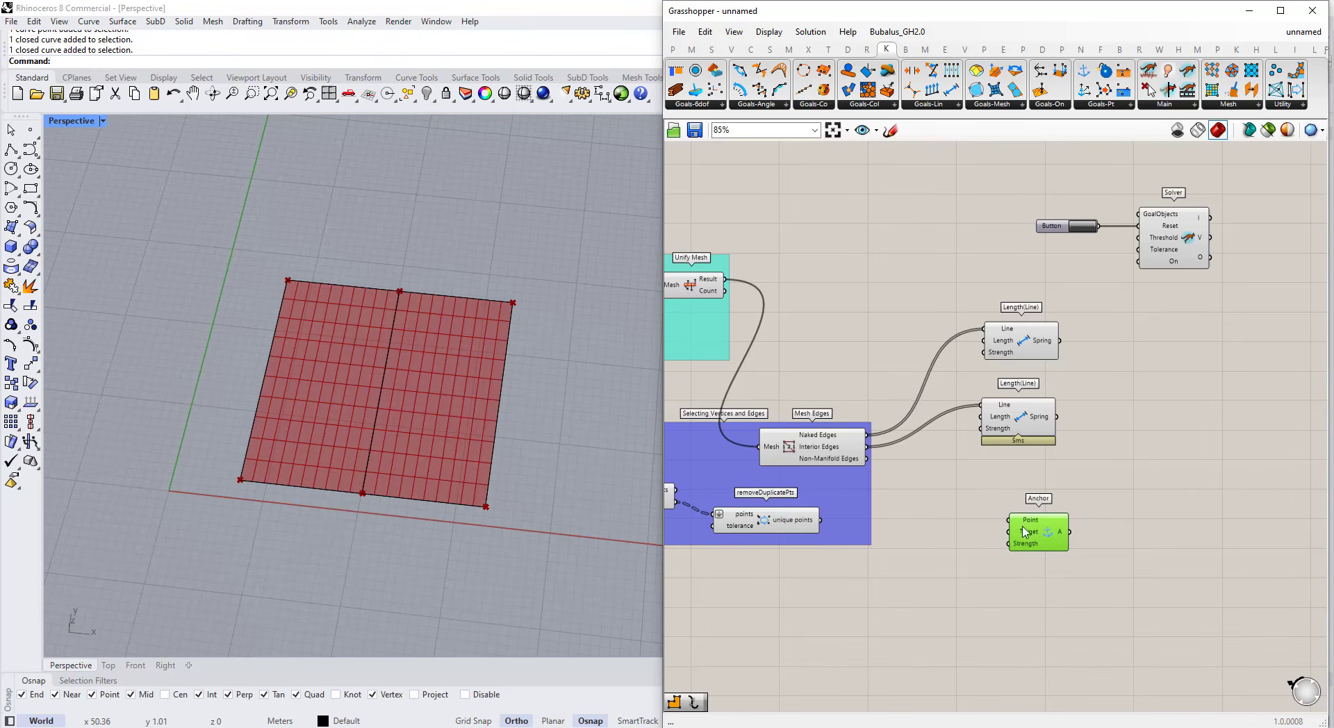
scroll(1000, 534, up, 2)
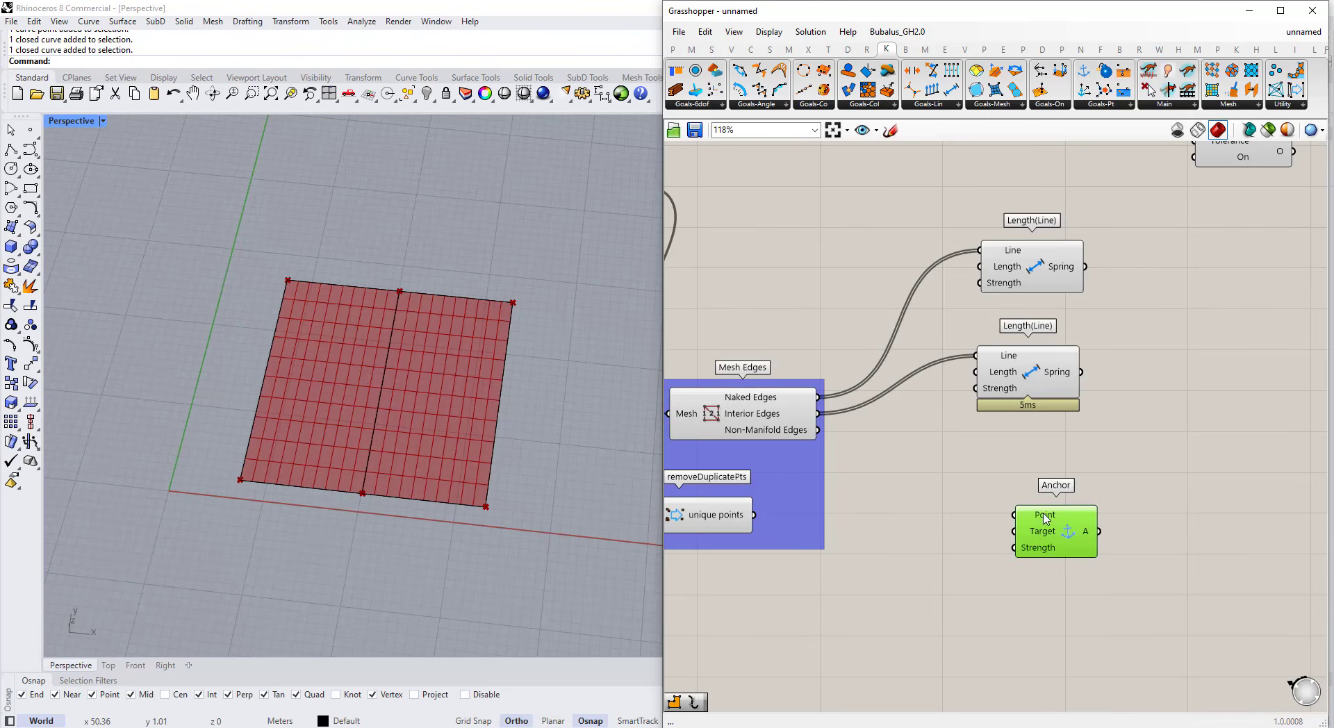
click(978, 574)
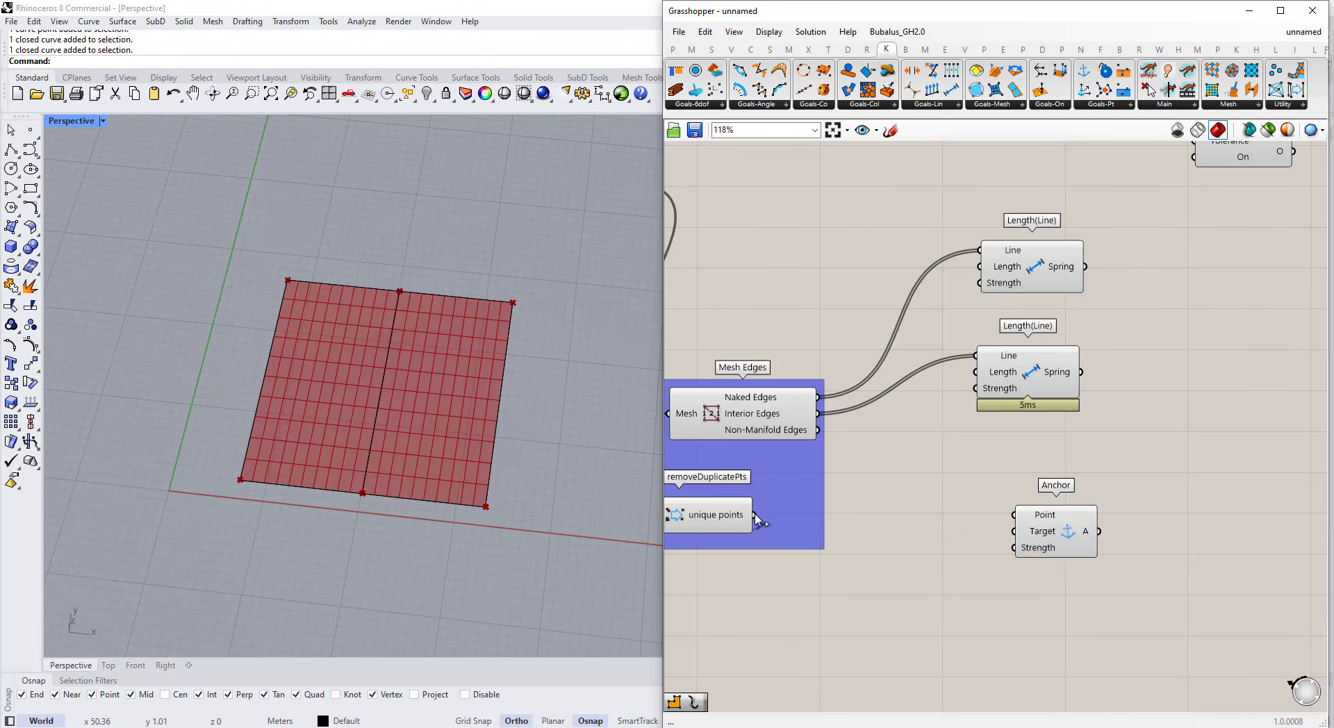
- Connect unique points to the Anchor goal's Point input and select both rectangles in the Rhino viewport
drag(756, 518, 1016, 517)
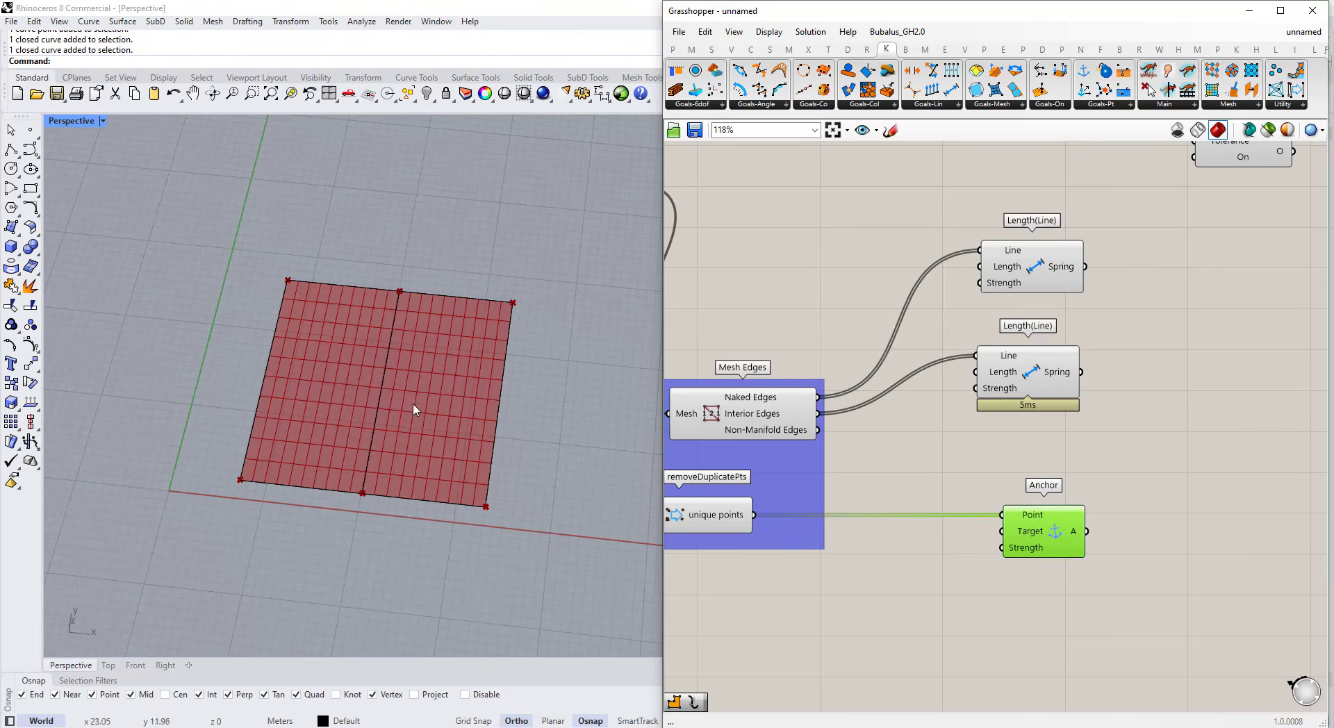
click(399, 282)
right_drag(542, 417, 545, 530)
drag(545, 530, 319, 295)
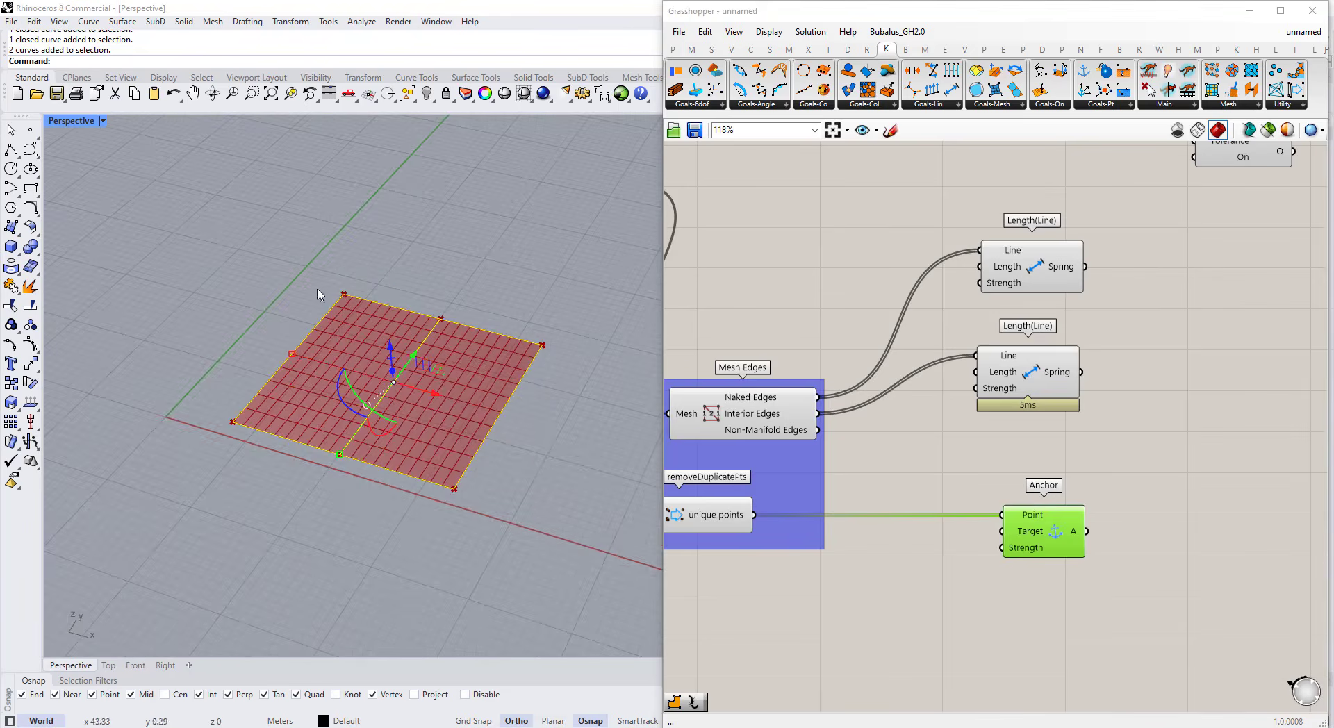
- Nudge the two Length(Line) goals so that they line up one above the other
scroll(970, 445, down, 2)
click(988, 417)
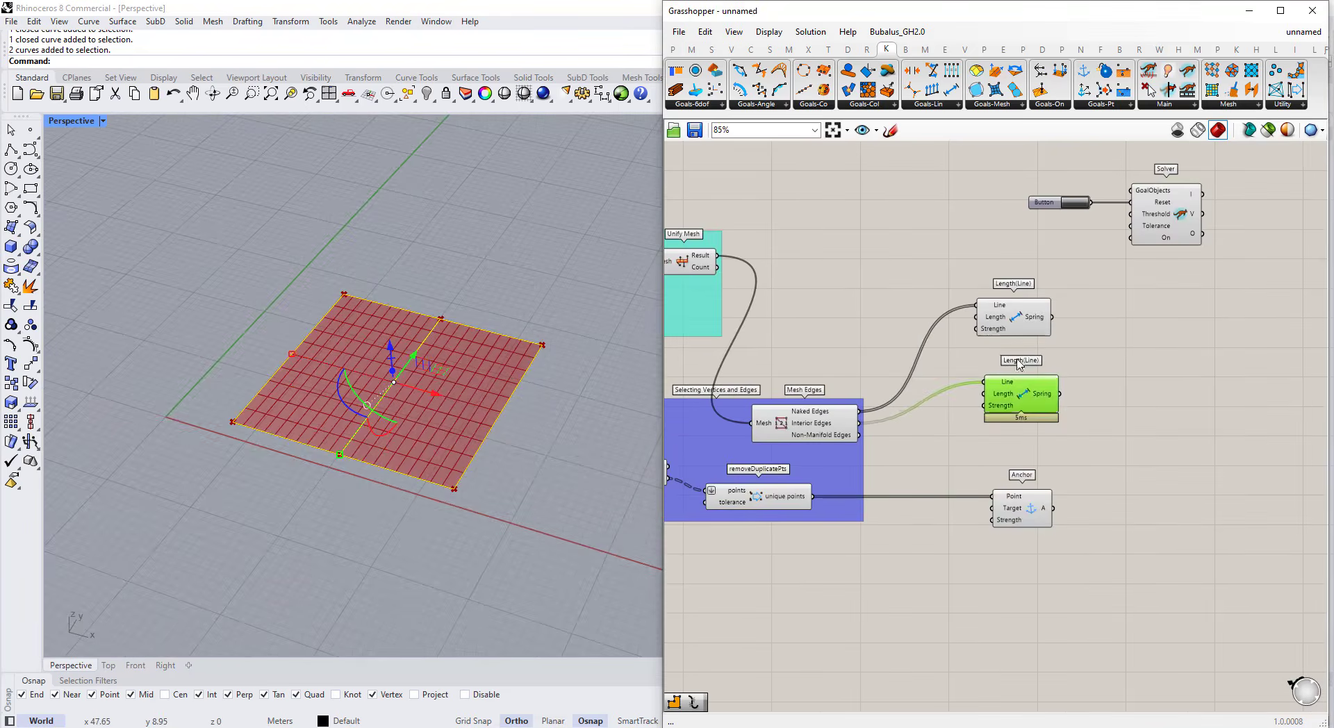
click(1027, 322)
scroll(1046, 431, down, 1)
drag(1092, 240, 1157, 314)
drag(1159, 268, 1169, 277)
drag(1189, 355, 1063, 225)
drag(1169, 269, 1246, 405)
key(ctrl+z)
click(1236, 356)
drag(1224, 319, 1043, 212)
click(1172, 310)
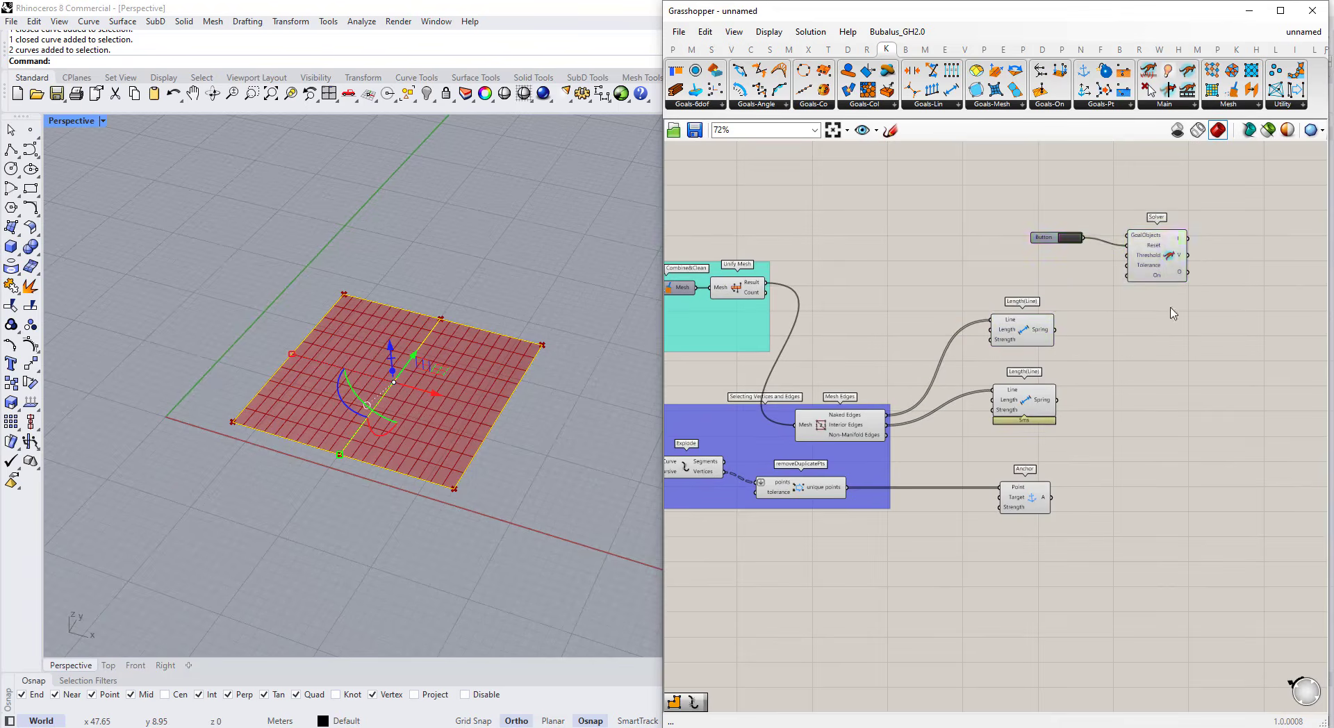
- Move the Solver and its Button together down to the output side of the three goals
drag(1194, 305, 1040, 207)
drag(1157, 271, 1227, 444)
click(1248, 505)
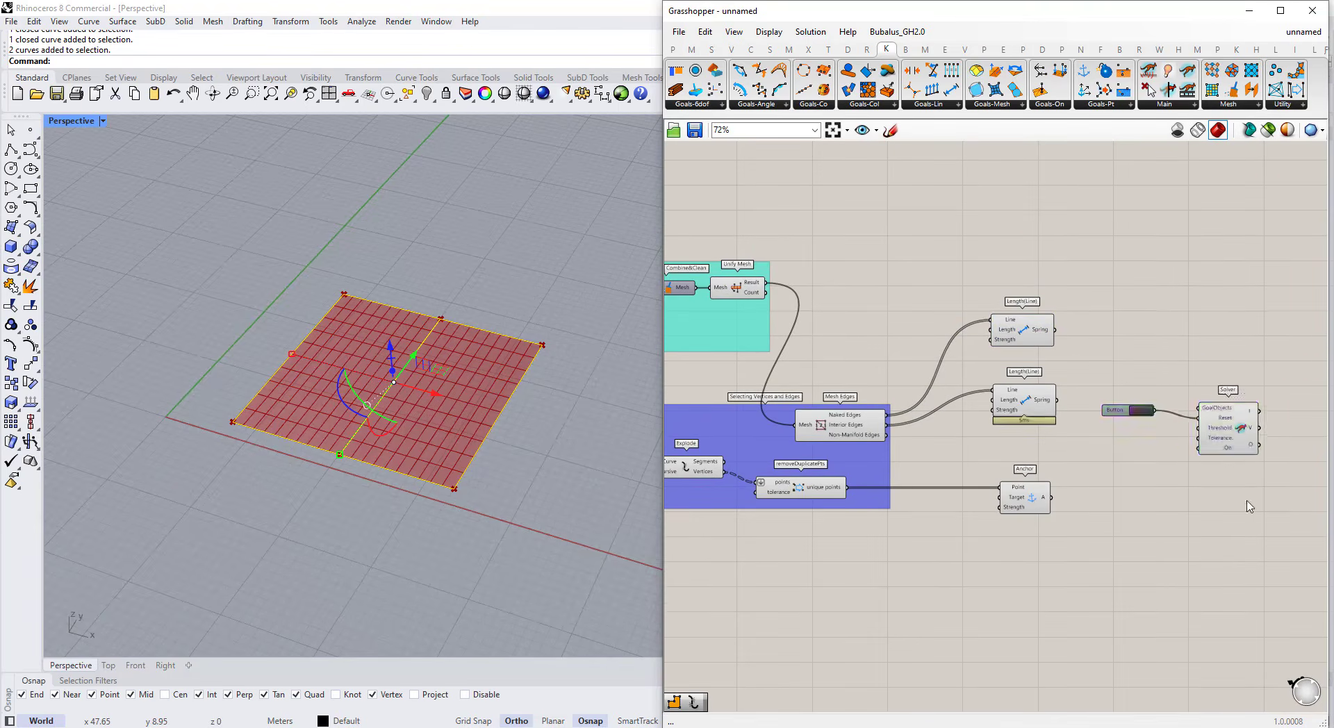
- Connect both Length(Line) Spring outputs and the Anchor output to the Solver's GoalObjects input, and move the Button below those wires
scroll(1259, 493, up, 1)
drag(1018, 301, 1186, 394)
drag(1020, 384, 1186, 393)
drag(1012, 499, 1187, 393)
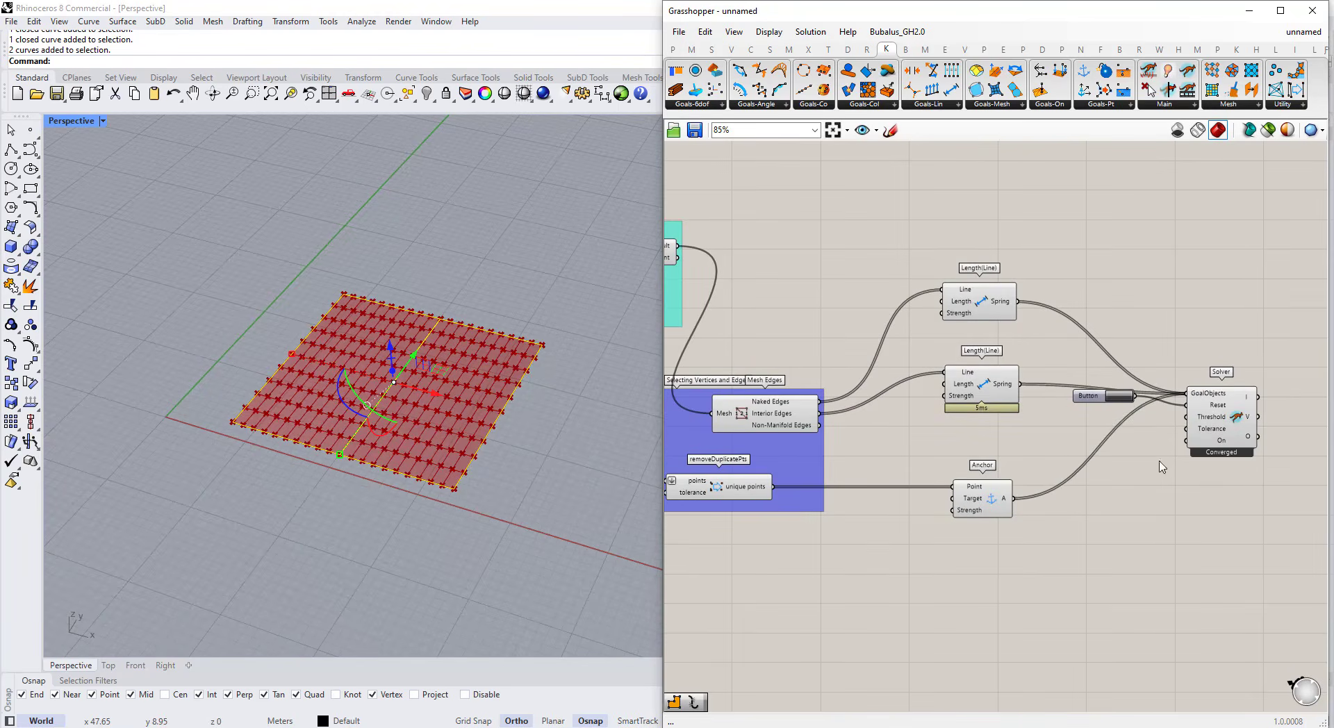
drag(1097, 396, 1120, 451)
click(1145, 453)
click(1068, 498)
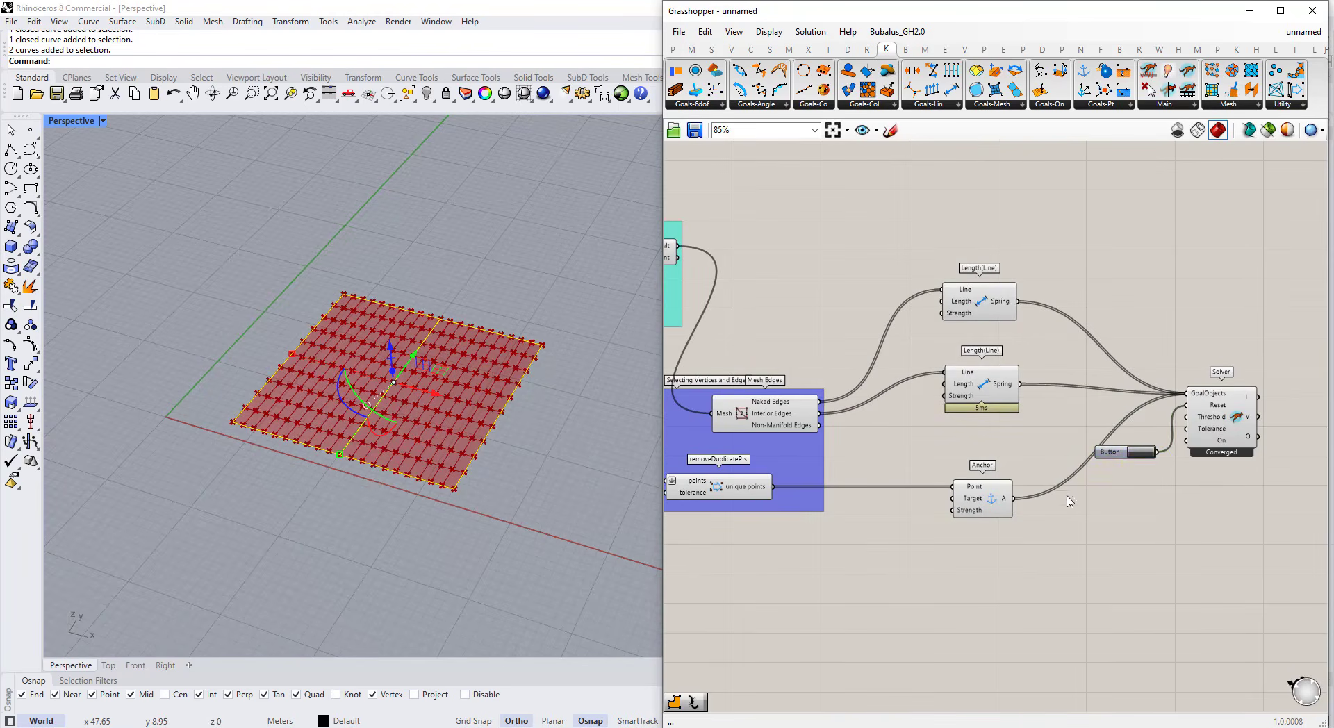
- Select both rectangles in Rhino and turn on their control points
click(410, 516)
right_drag(410, 517, 519, 529)
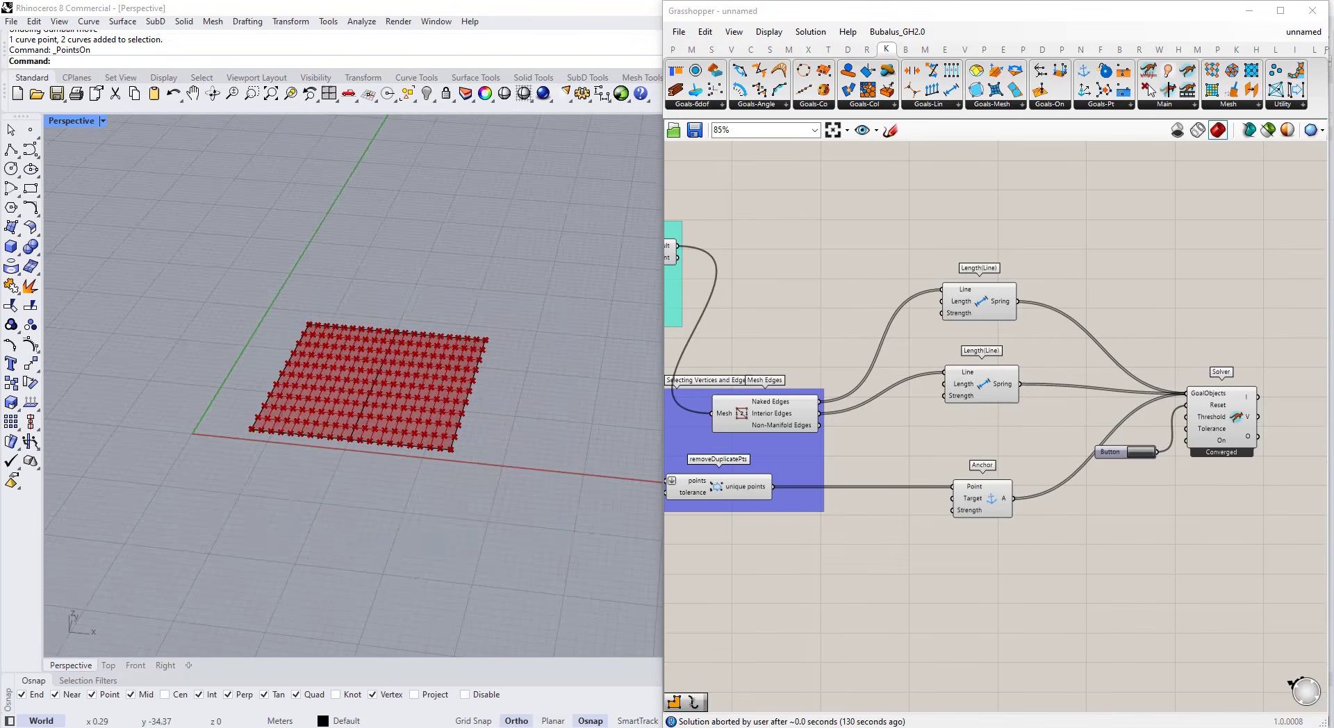
drag(575, 550, 216, 254)
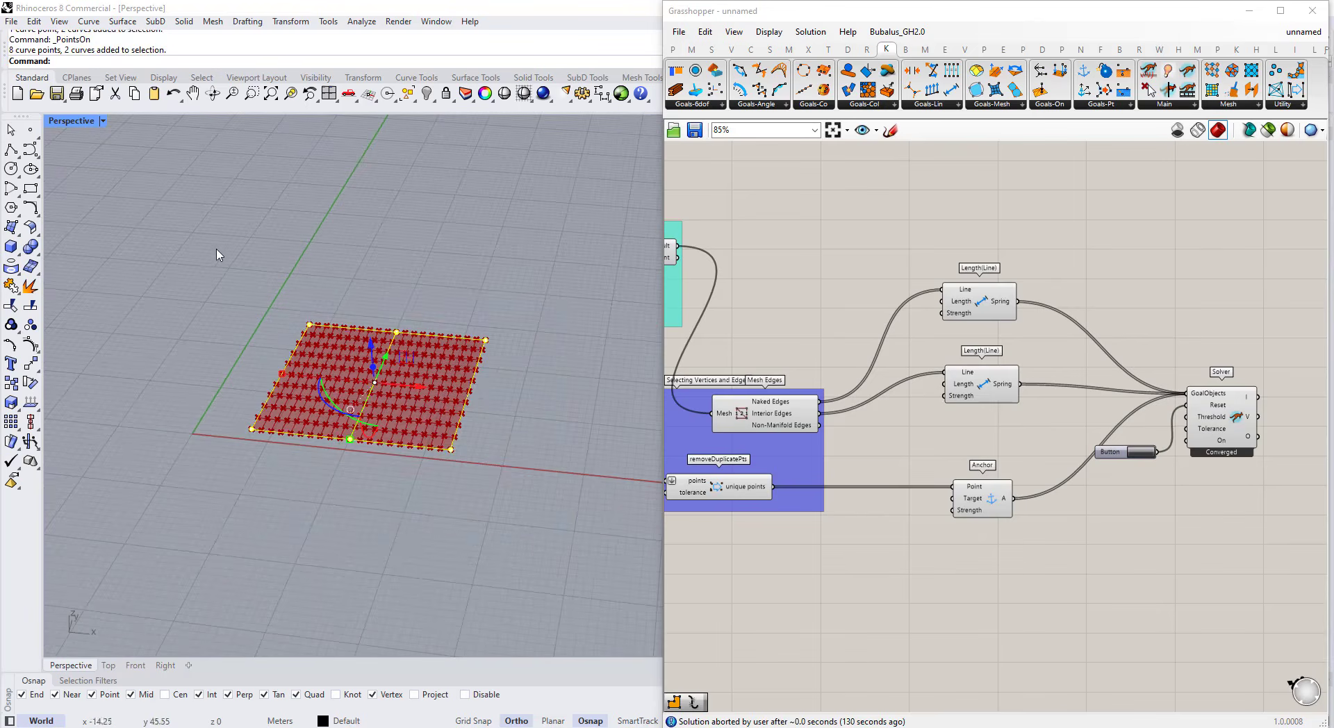
key(F10)
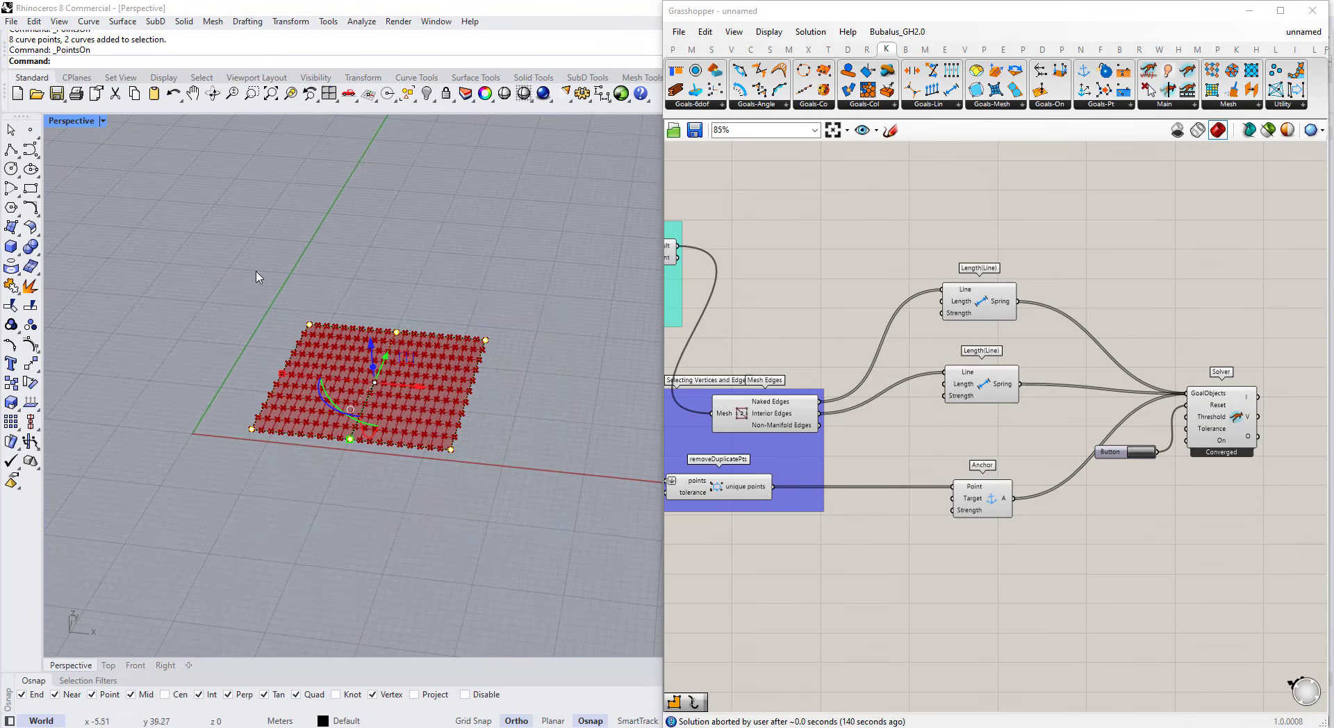
- Select the two coincident control points at the middle of the rectangles' far edge and raise them vertically
drag(243, 268, 314, 335)
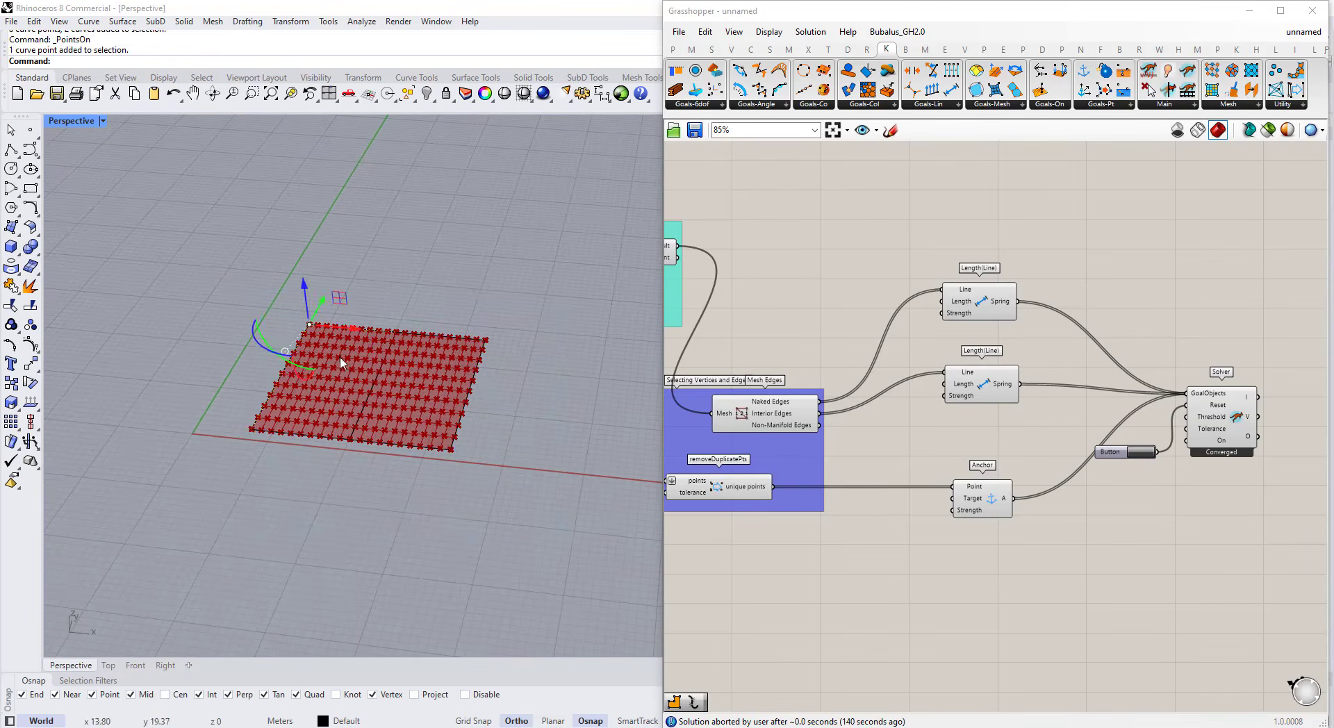
drag(373, 248, 429, 363)
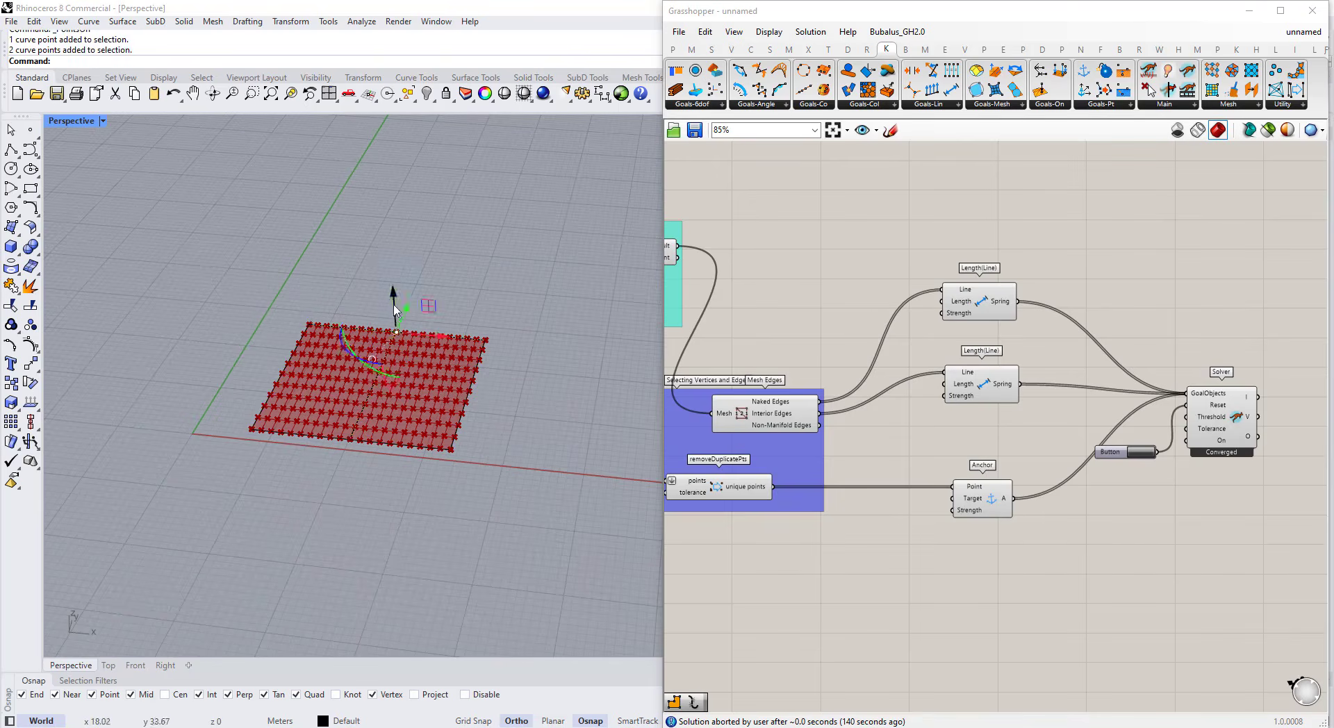
drag(394, 293, 384, 181)
- Reset the Solver with the connected Button and inspect the raised mesh from several angles
mouse_move(410, 430)
right_down()
mouse_move(262, 407)
mouse_move(477, 401)
mouse_move(425, 415)
right_up()
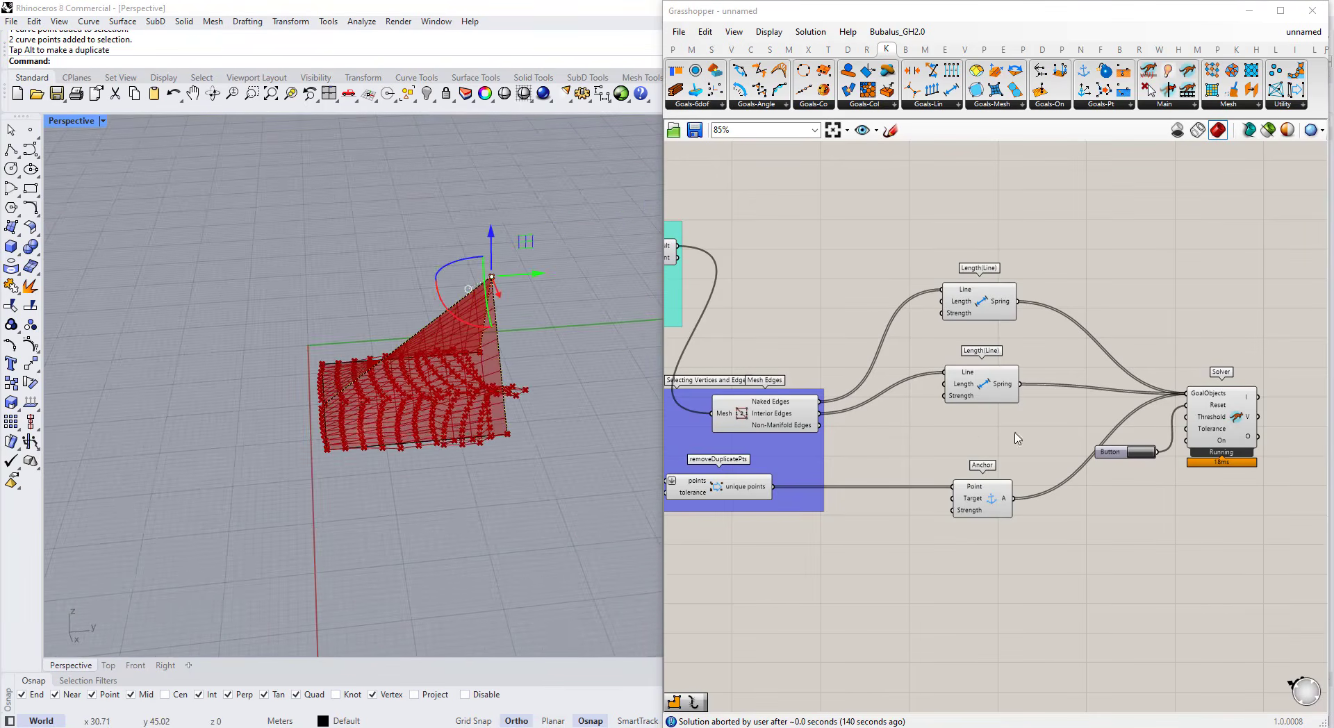
click(1139, 453)
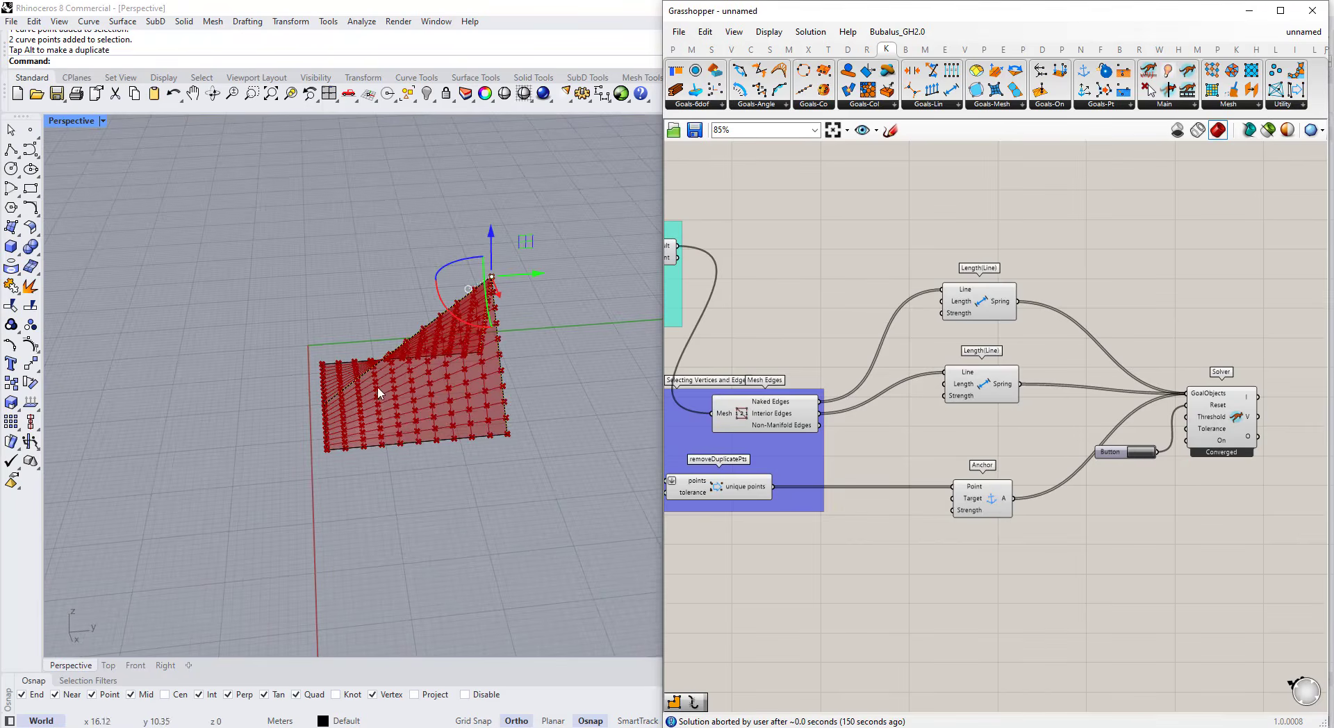
right_drag(377, 392, 490, 348)
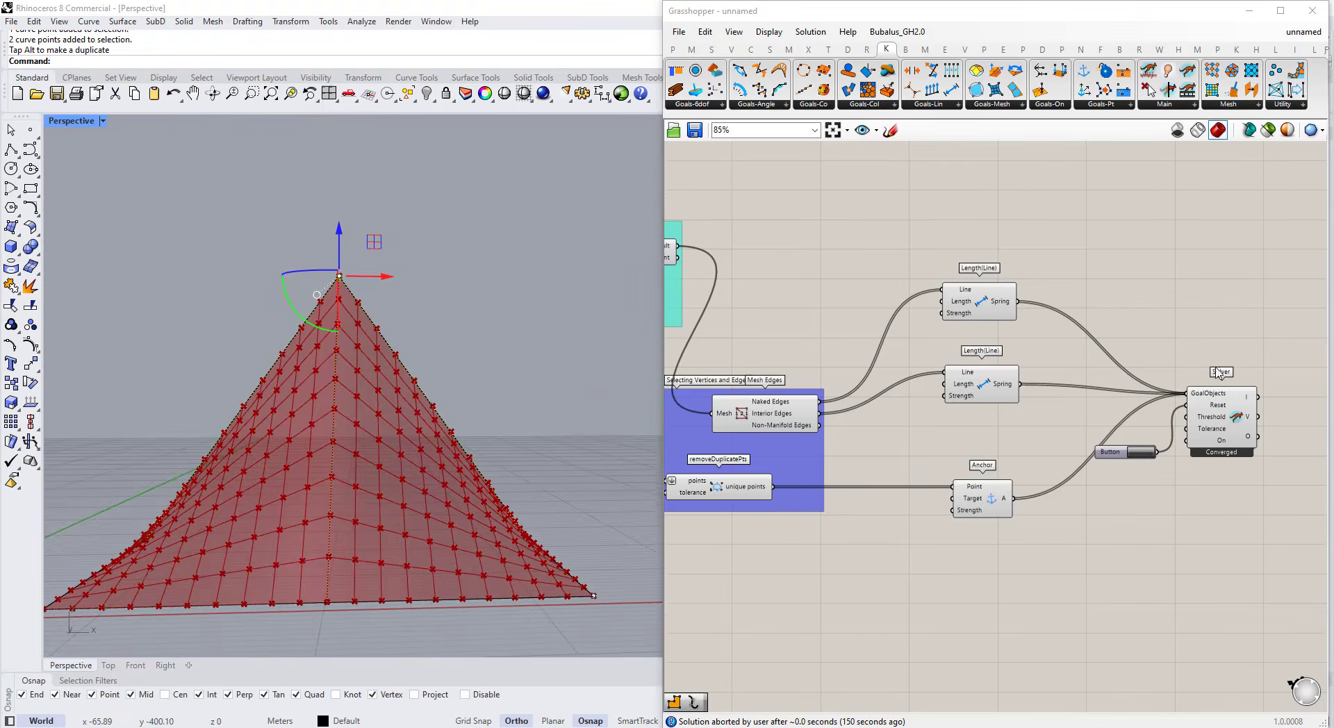
- Align the left edges of the two Length(Line) goals and the Anchor, and shift the lower Length(Line) slightly toward the Solver
right_drag(1218, 373, 1239, 373)
drag(1063, 237, 943, 584)
click(988, 530)
scroll(989, 416, up, 1)
click(987, 423)
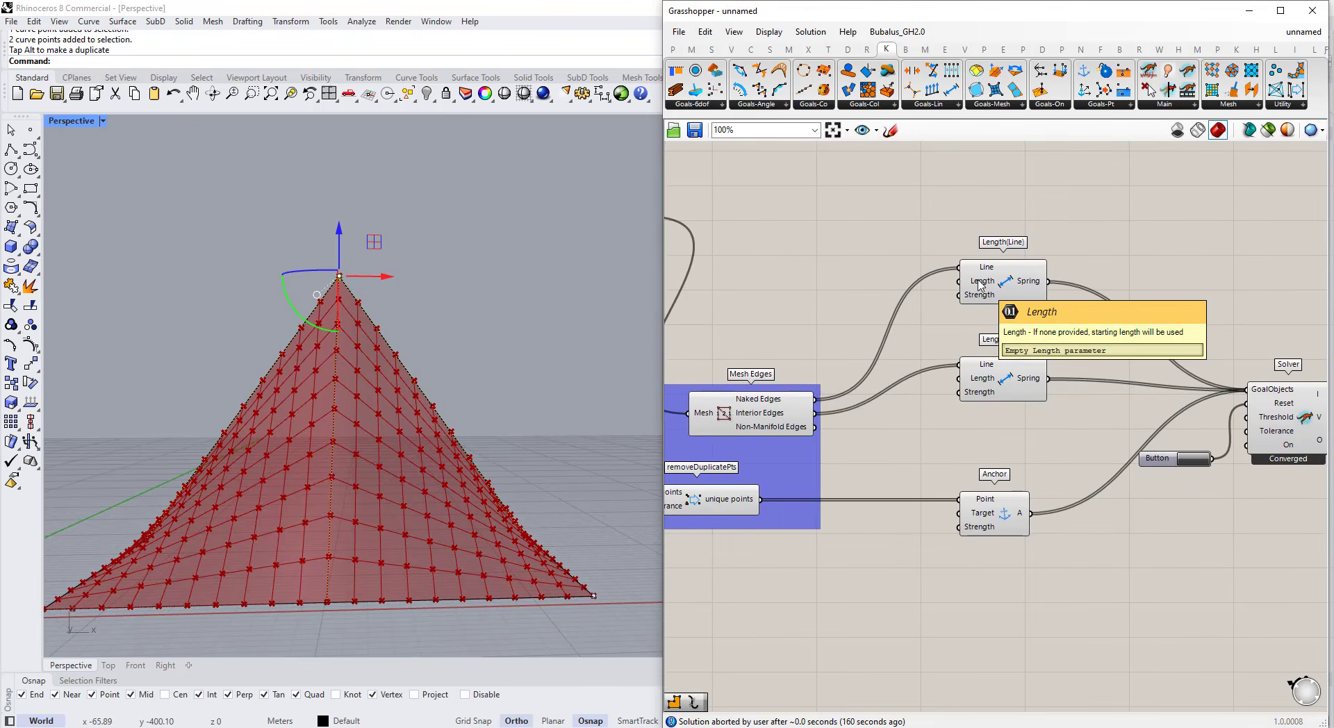
click(988, 383)
drag(992, 390, 1020, 397)
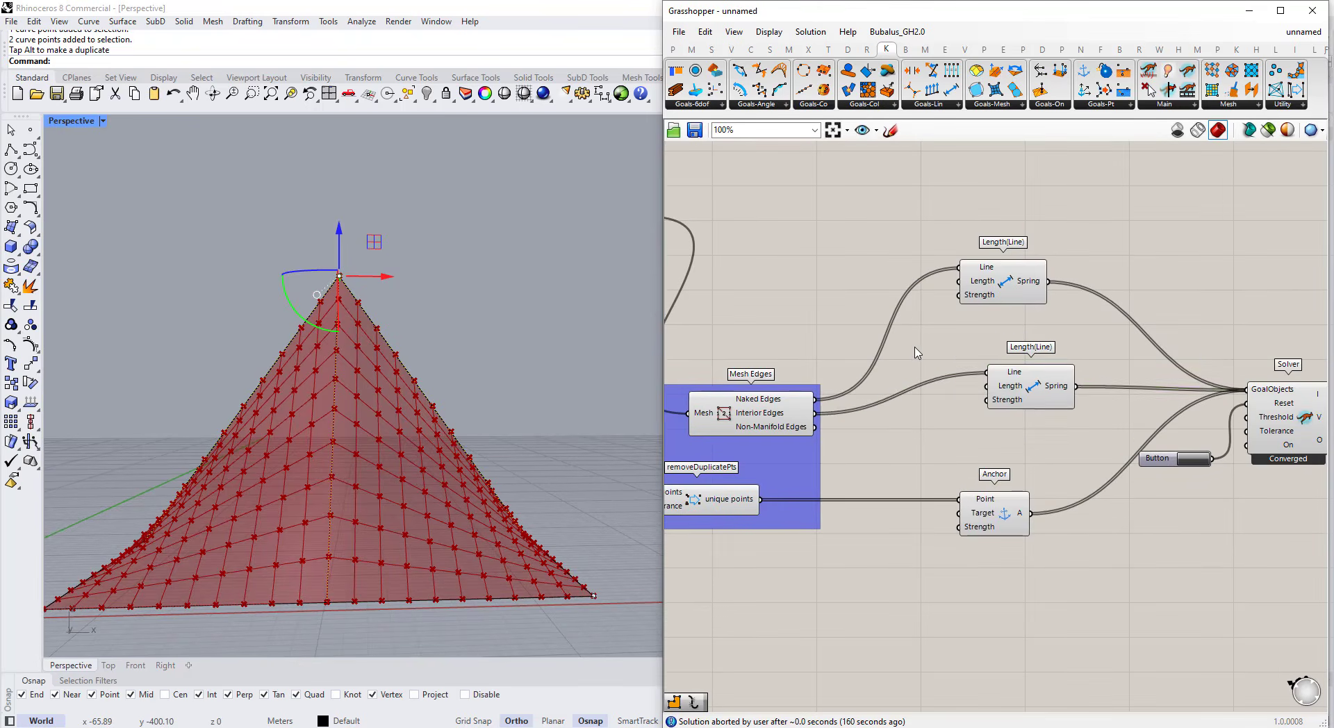
- Add a number slider defined as 0.00<1 and connect it to the lower Length(Line) goal's Length input
double_click(916, 351)
text(0.00<1)
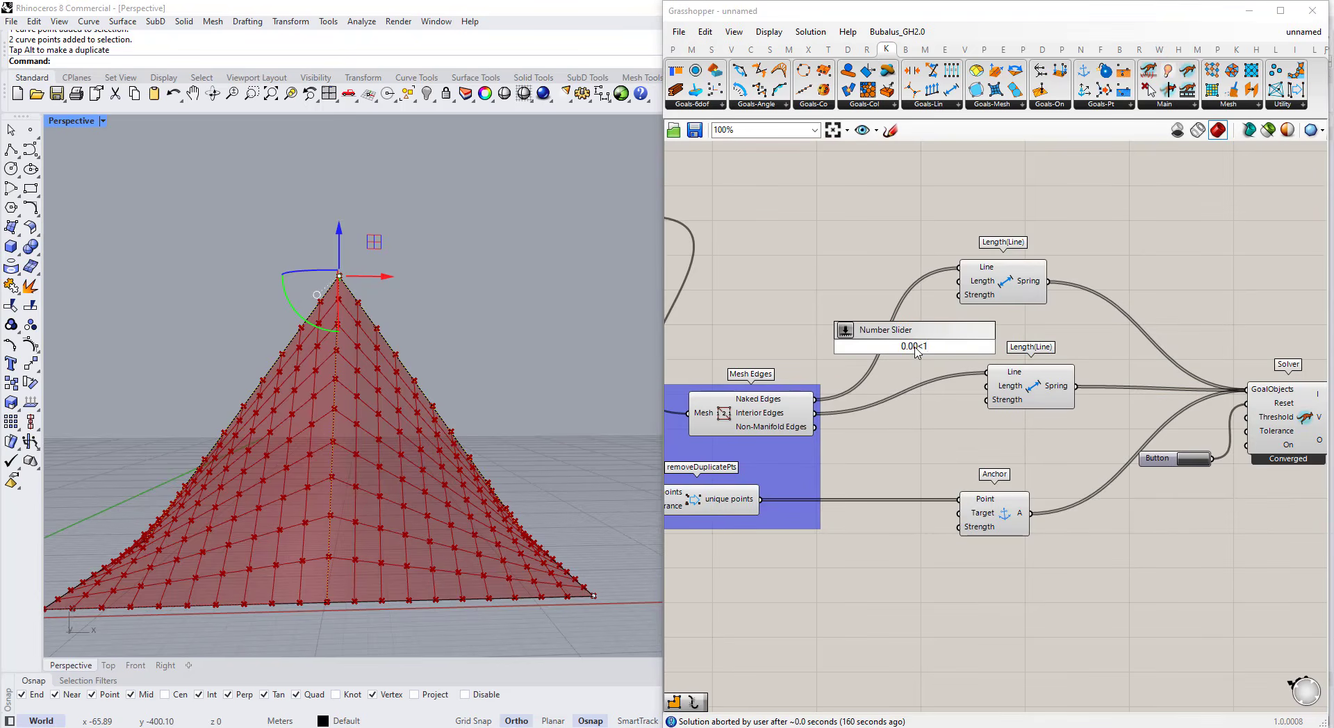
key(Return)
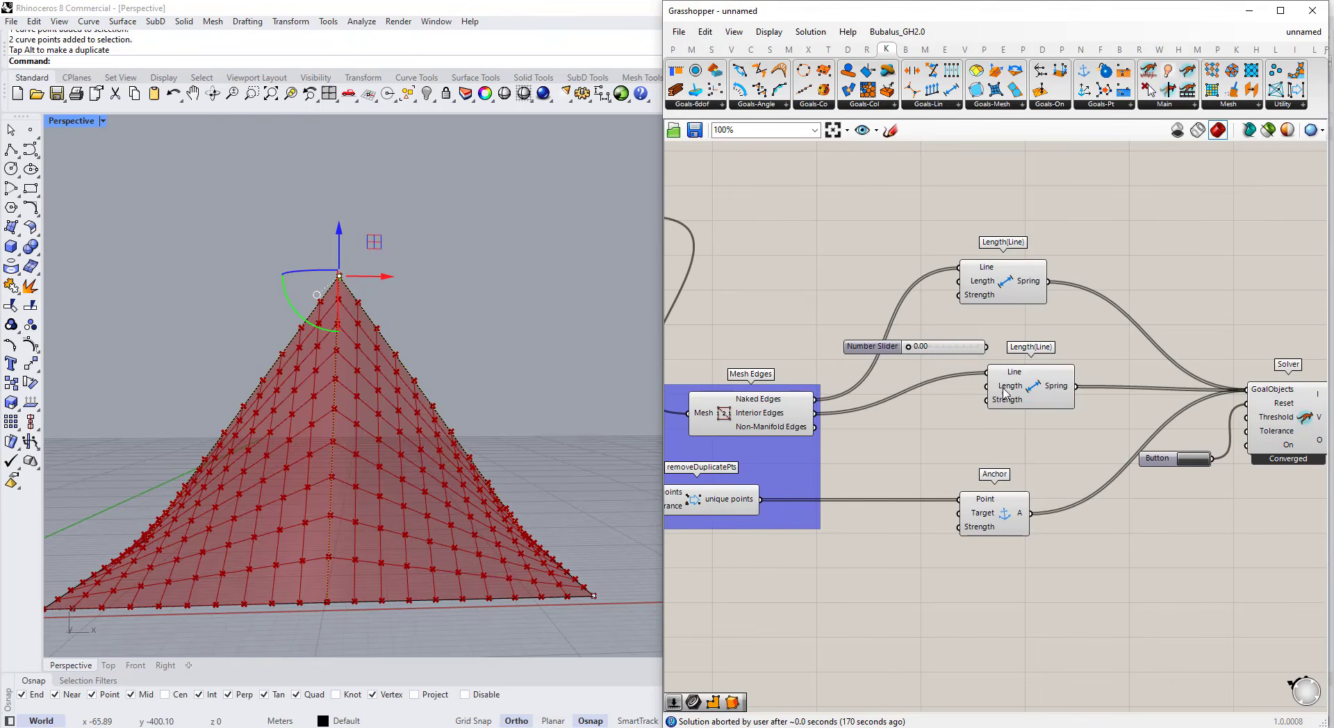
scroll(1029, 398, up, 2)
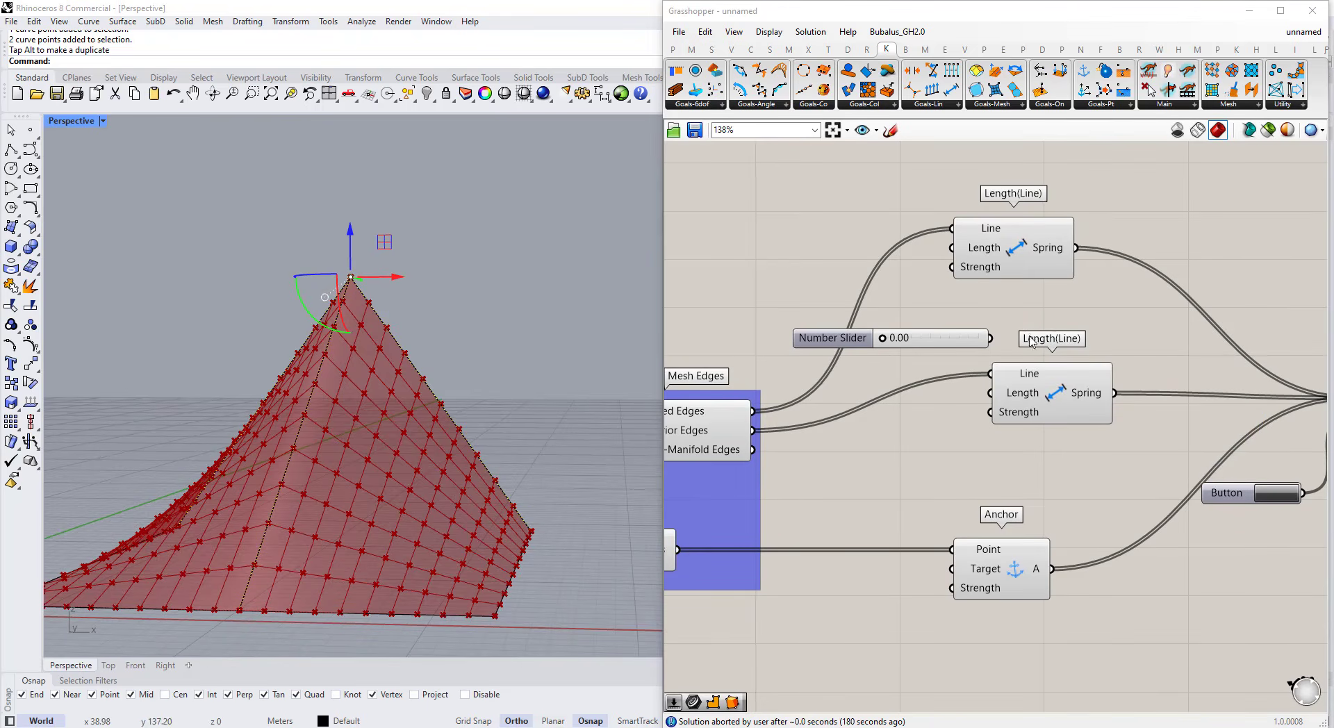
drag(990, 338, 990, 392)
- Turn off the preview of the mesh, edge, point and goal components that feed the Solver
right_drag(601, 417, 483, 491)
scroll(937, 329, down, 5)
scroll(1018, 390, down, 2)
drag(1016, 479, 722, 265)
middle_click(828, 253)
click(869, 213)
click(959, 224)
right_drag(296, 506, 355, 546)
scroll(1000, 346, up, 4)
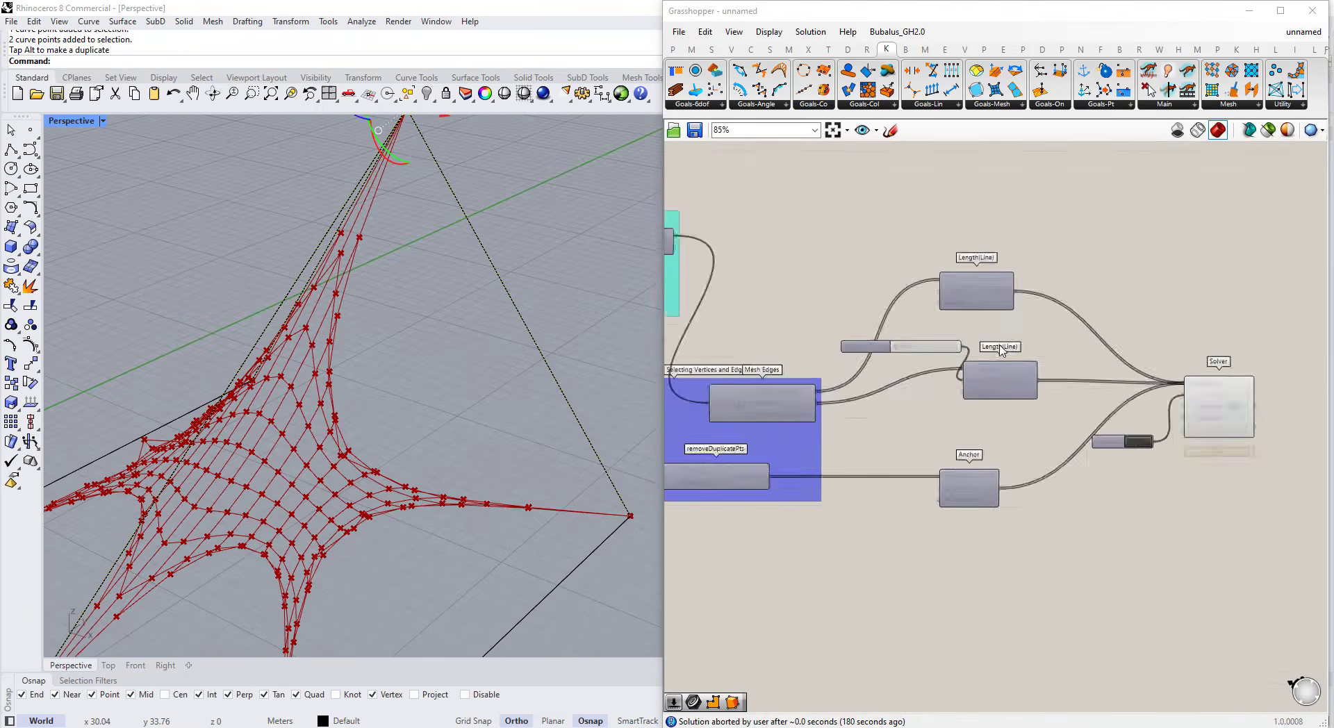
- Shift the lower Length(Line) goal, the Solver and the Anchor farther from the Selecting Vertices and Edges group
scroll(1000, 351, up, 3)
drag(1041, 398, 1096, 391)
scroll(1013, 380, down, 2)
drag(1271, 413, 1312, 416)
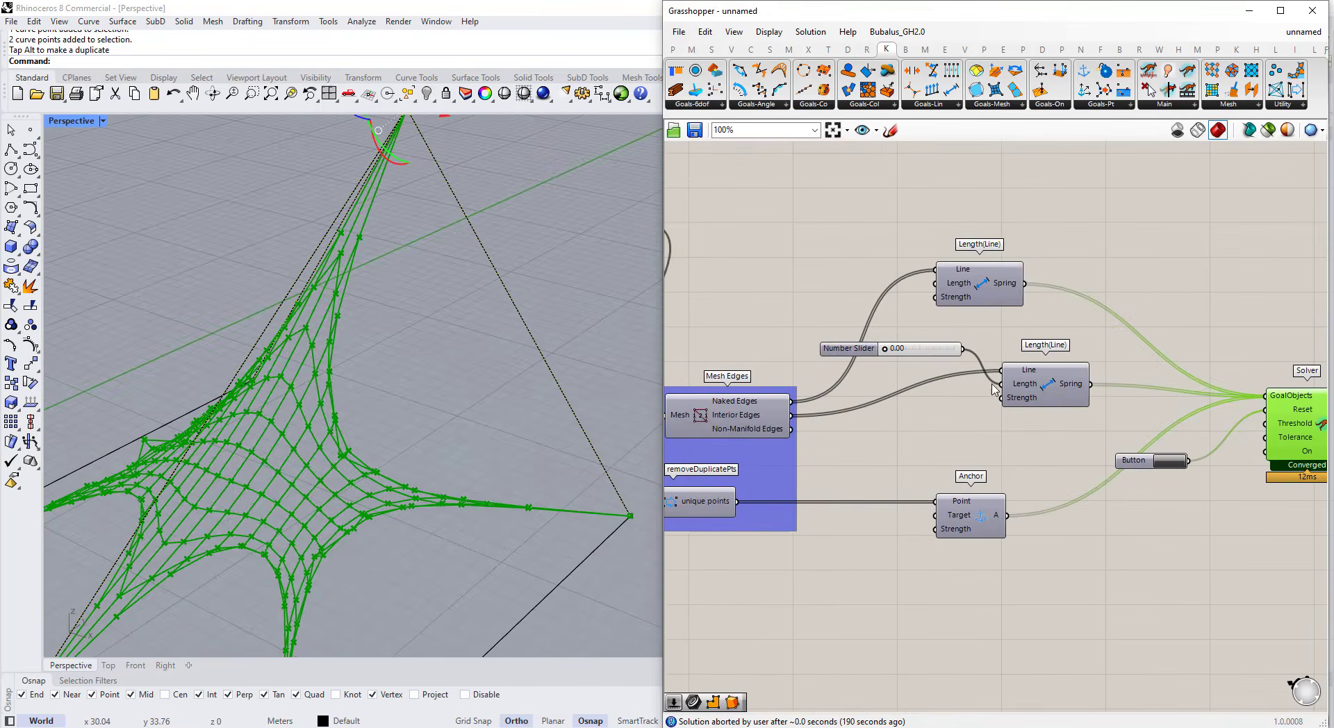
scroll(1052, 476, down, 1)
scroll(1089, 508, up, 1)
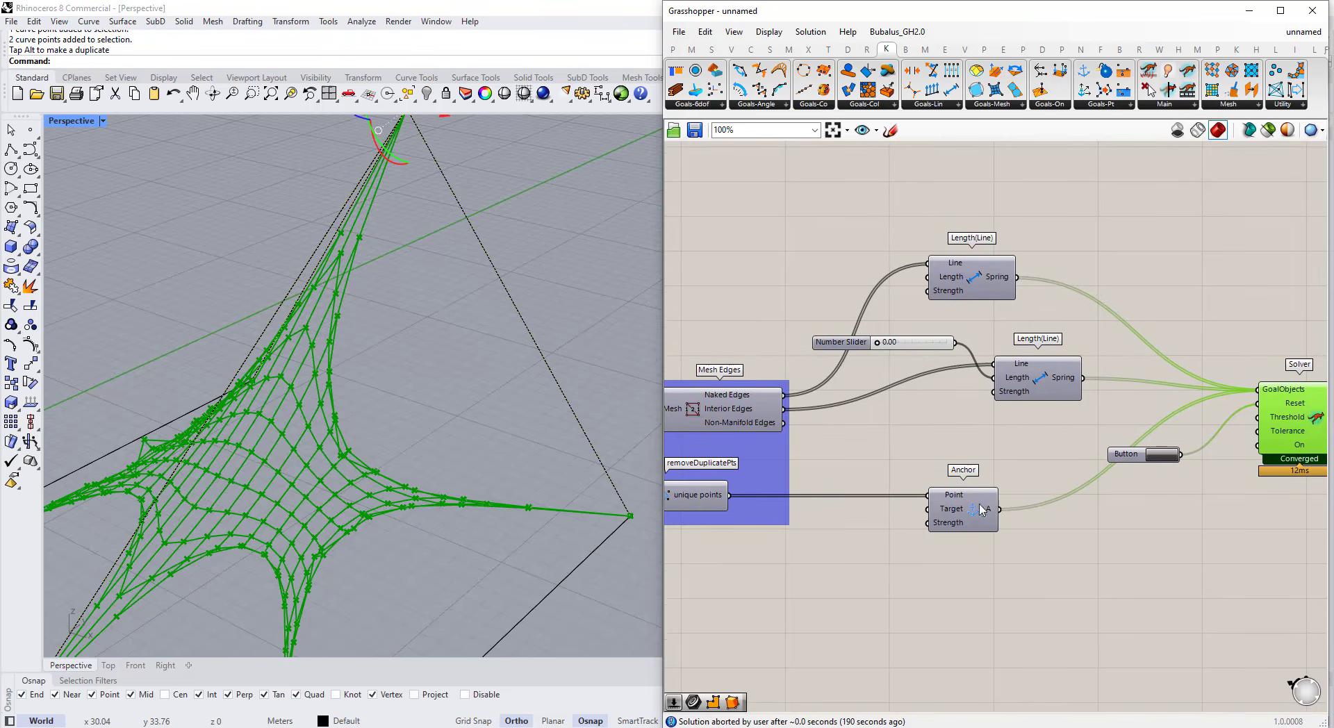
drag(980, 503, 1079, 499)
- Set the slider on the lower Length(Line) goal's Length input to 1.00
drag(879, 346, 959, 352)
scroll(515, 391, down, 2)
right_drag(330, 439, 351, 440)
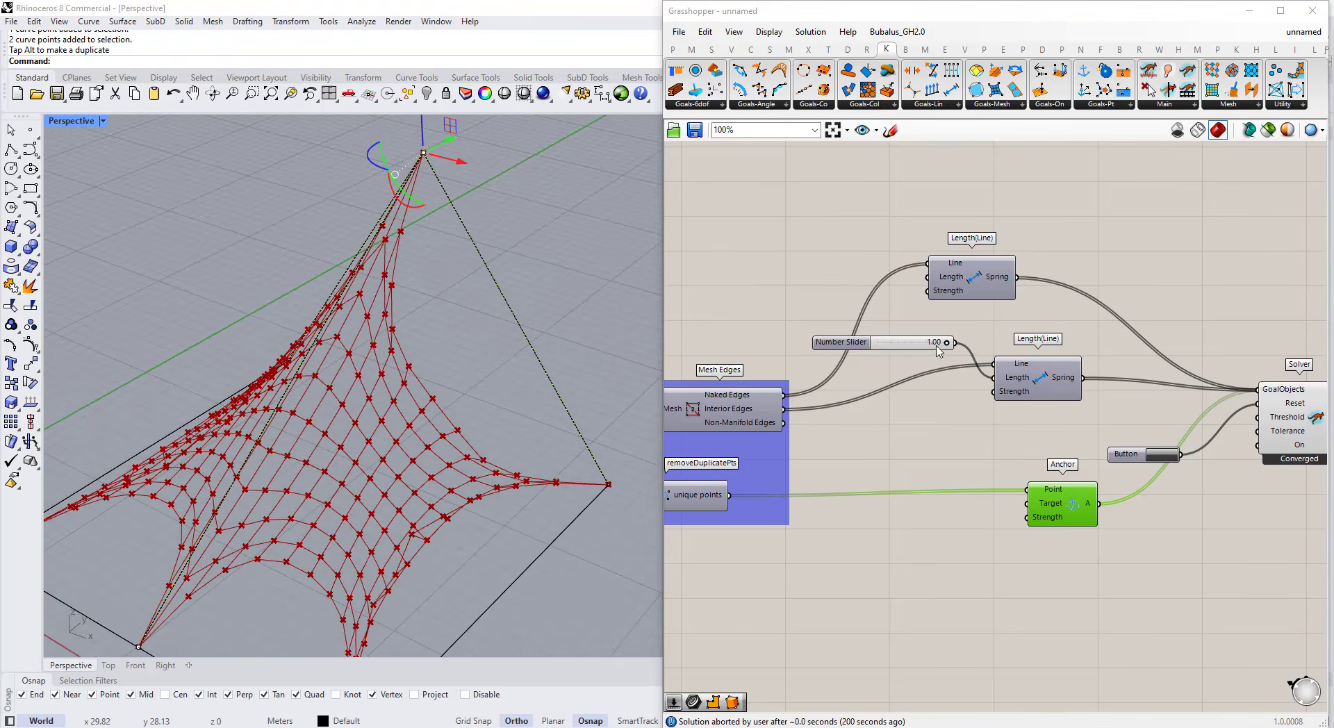
scroll(938, 351, up, 1)
mouse_move(942, 351)
mouse_down()
mouse_move(866, 350)
mouse_move(960, 352)
mouse_up()
- Move both Length(Line) goals and the number slider together toward the Solver, and nudge the Solver into place
scroll(947, 334, down, 3)
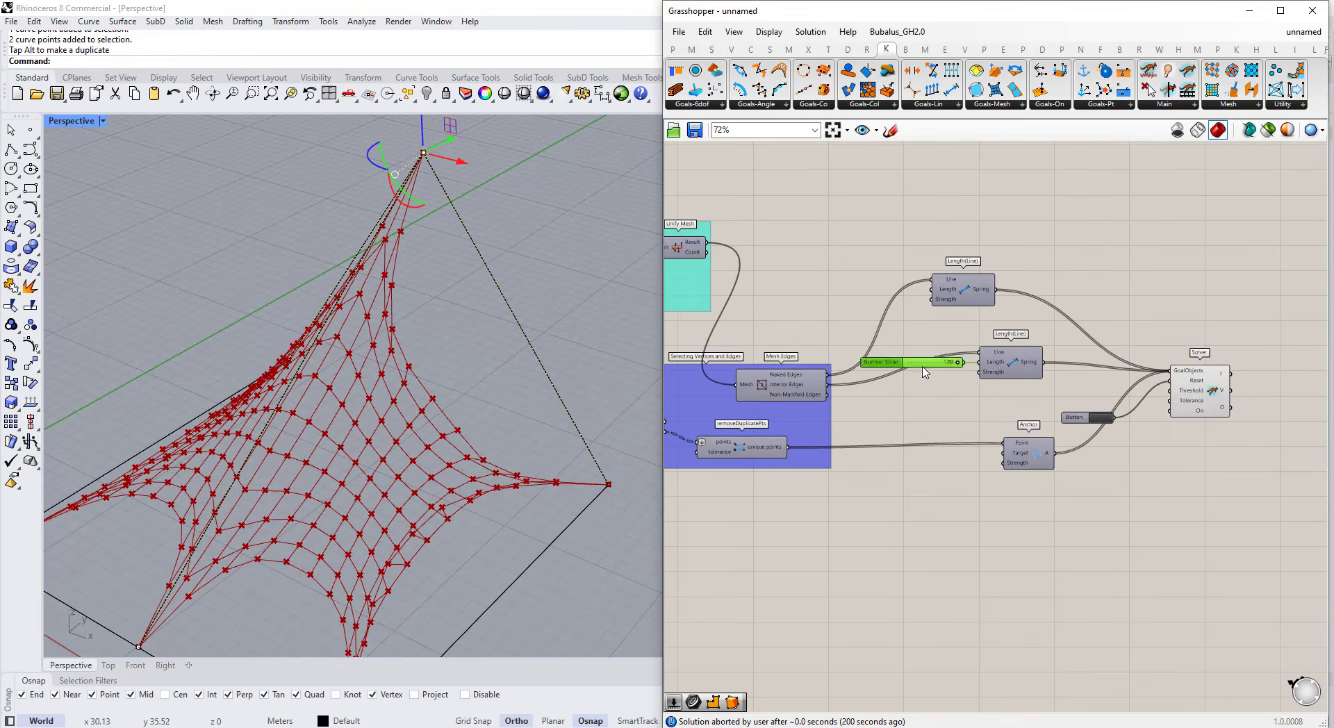
drag(999, 400, 894, 282)
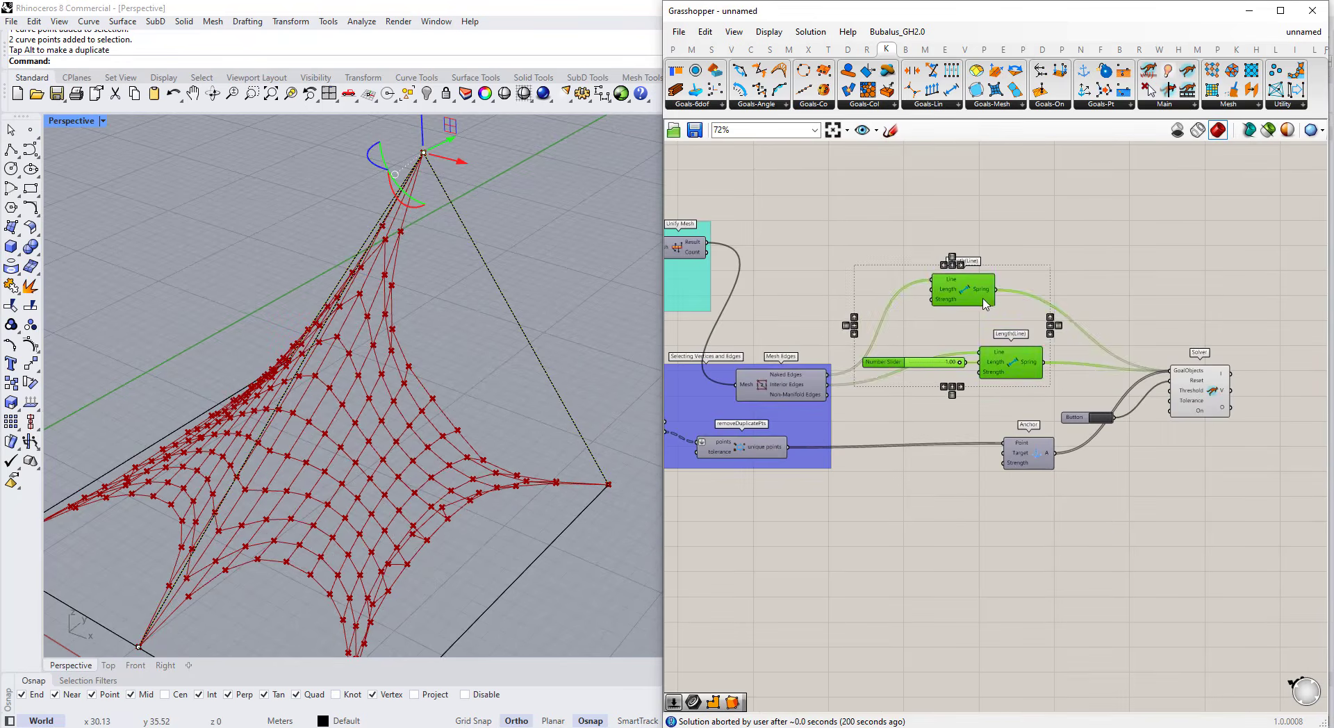
drag(987, 301, 1037, 304)
click(1089, 447)
scroll(412, 357, down, 4)
right_drag(413, 357, 417, 302)
drag(1180, 401, 1176, 401)
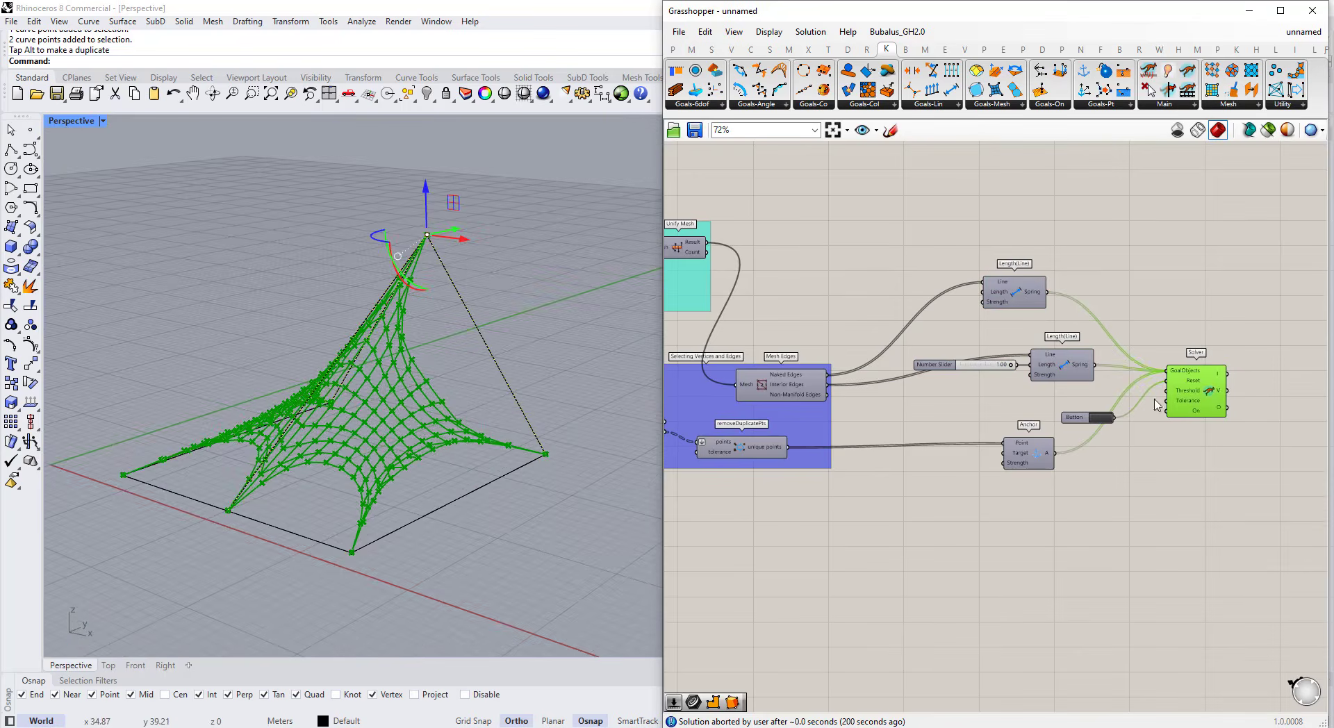
- Add Kangaroo's Show component above the goals and connect Unify Mesh's Result through it to the Solver's GoalObjects input
scroll(1177, 339, up, 1)
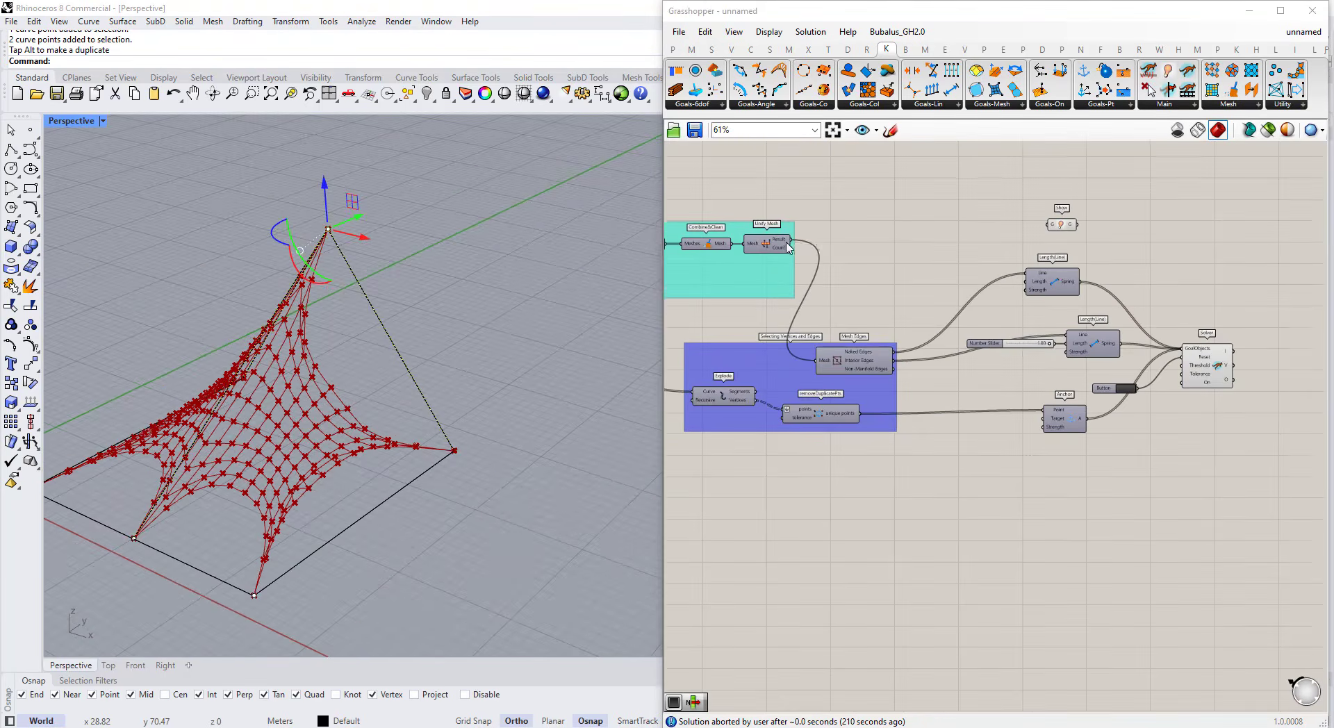
drag(791, 239, 1021, 228)
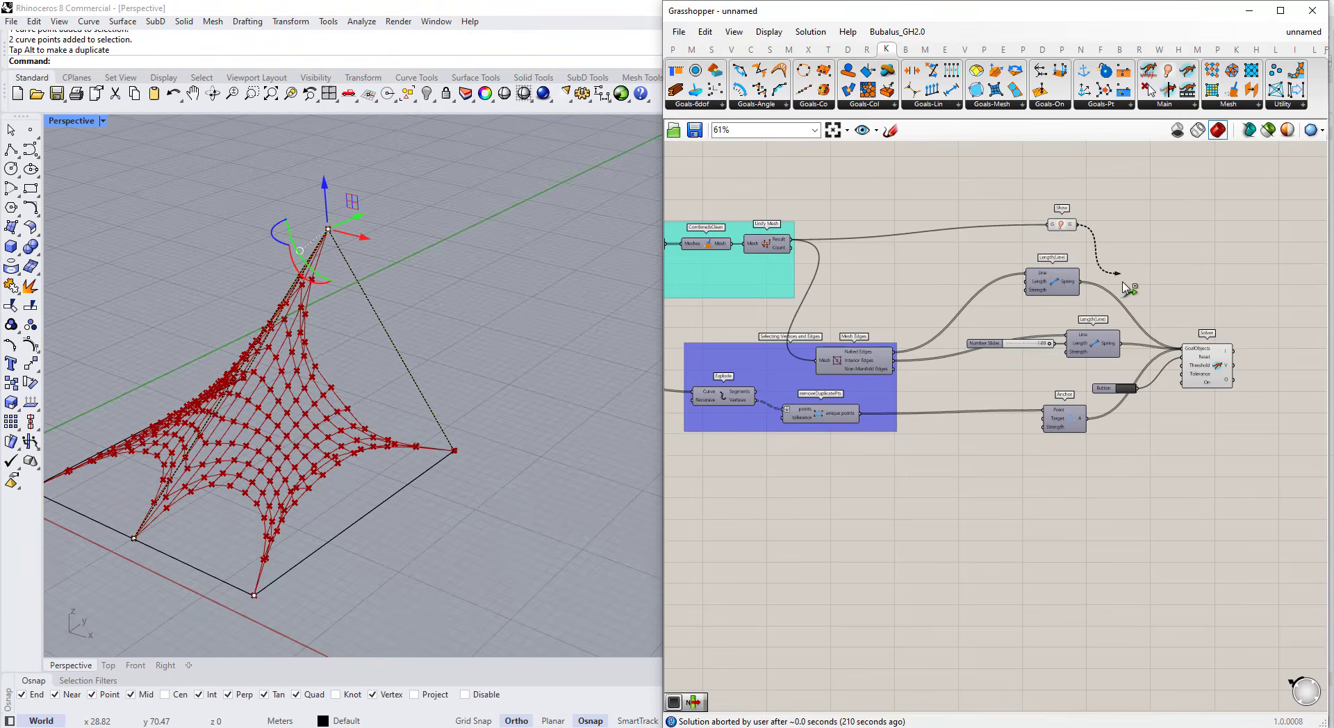
drag(1183, 352, 1219, 353)
right_drag(499, 453, 549, 483)
scroll(1154, 389, up, 2)
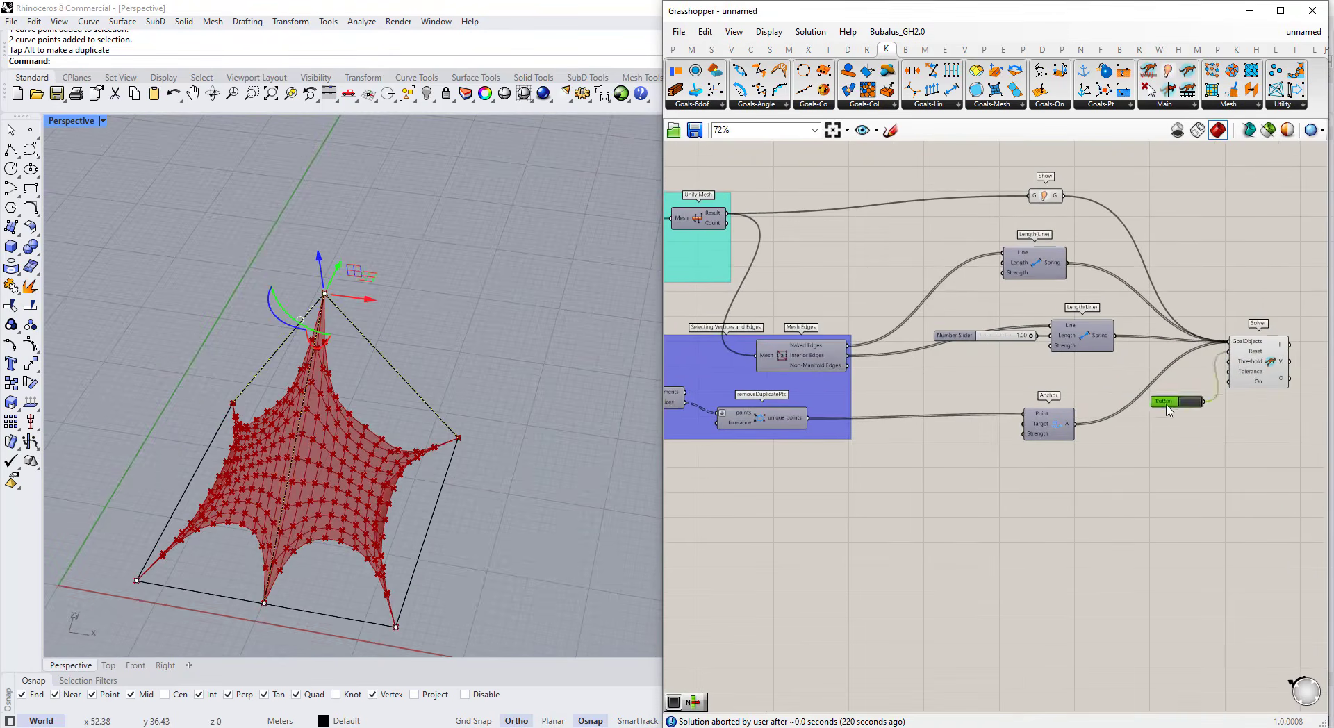
- Space out the lower Length(Line) goal, its length slider and the Anchor to make room around the Strength input
click(1098, 344)
drag(1098, 344, 1132, 350)
drag(999, 341, 1002, 346)
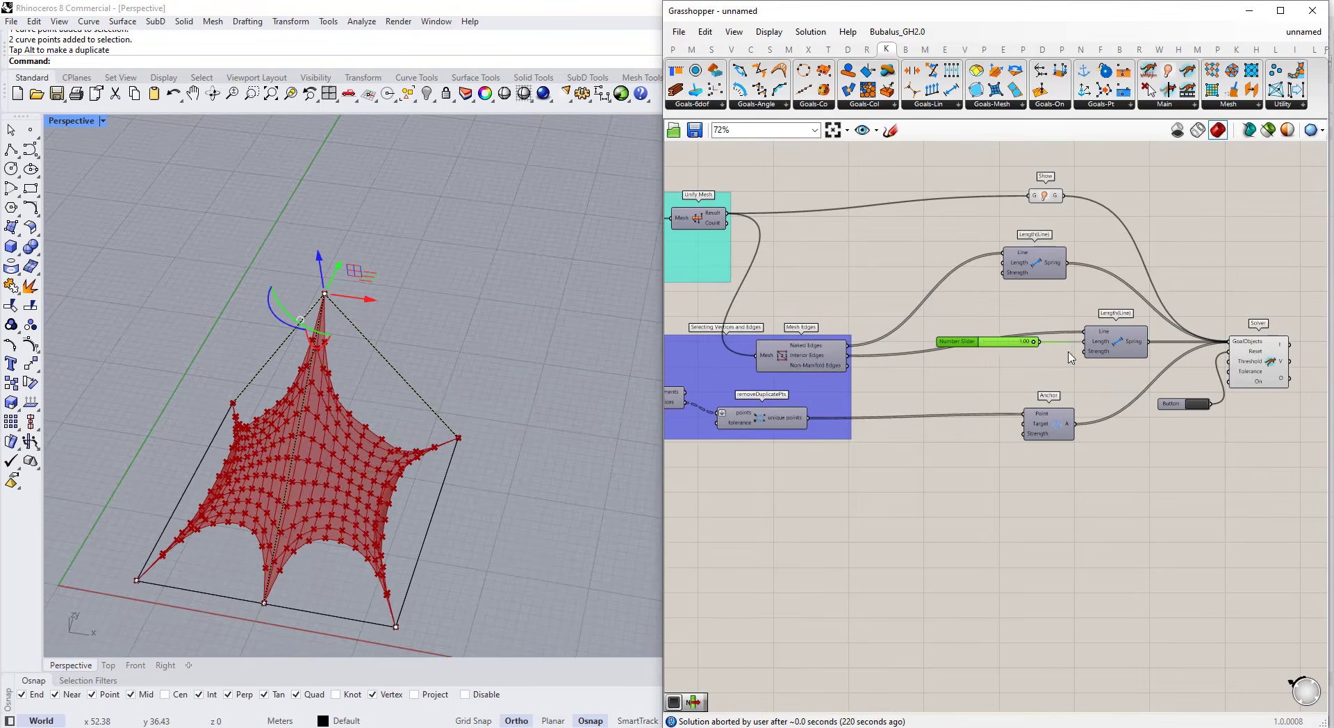
scroll(1070, 358, up, 1)
drag(1038, 443, 1082, 467)
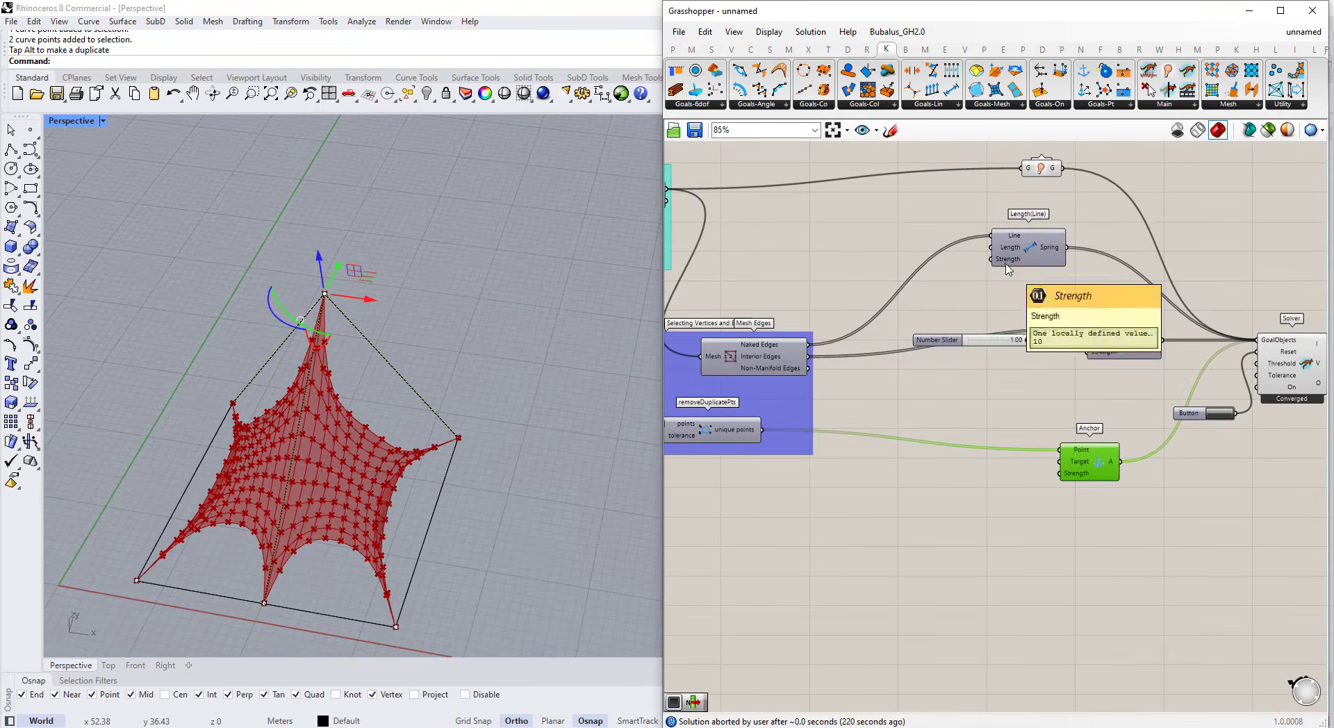
- Add a number slider defined as 0<100, connect it to the lower Length(Line) goal's Strength input, and set it to 5
double_click(1010, 373)
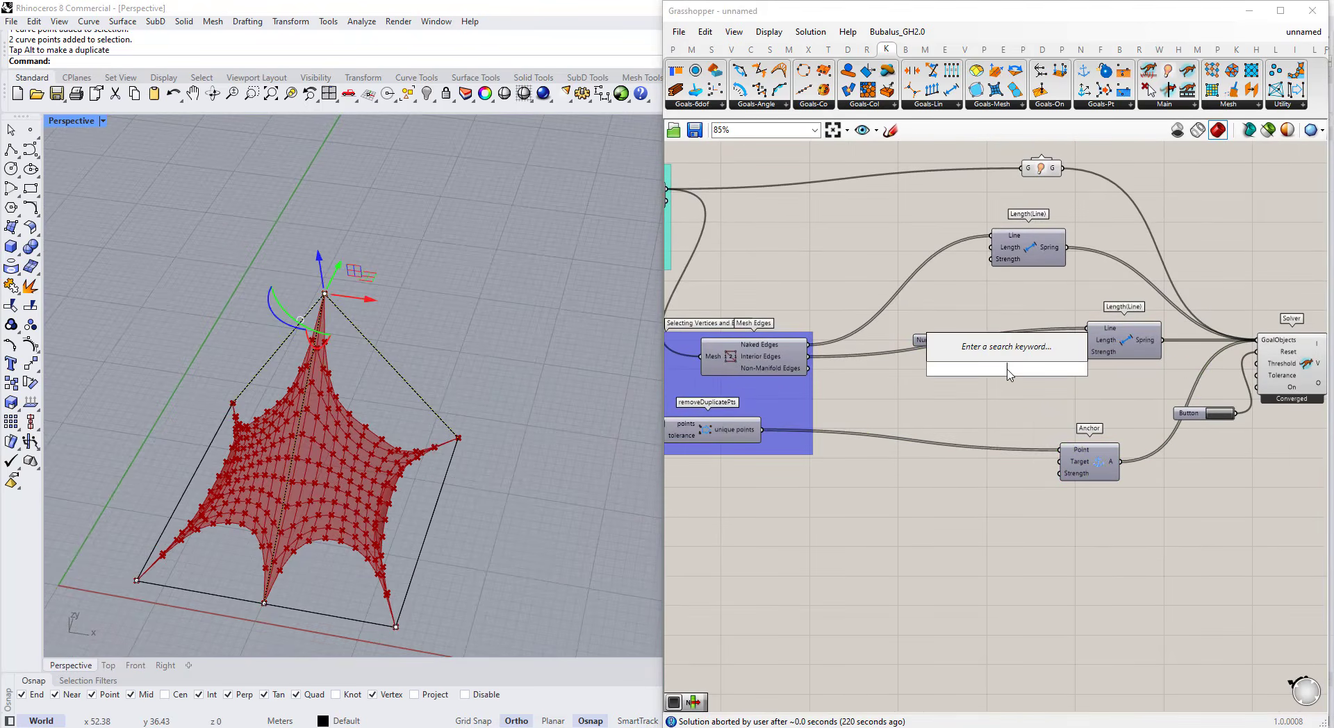
text(0<100)
key(Return)
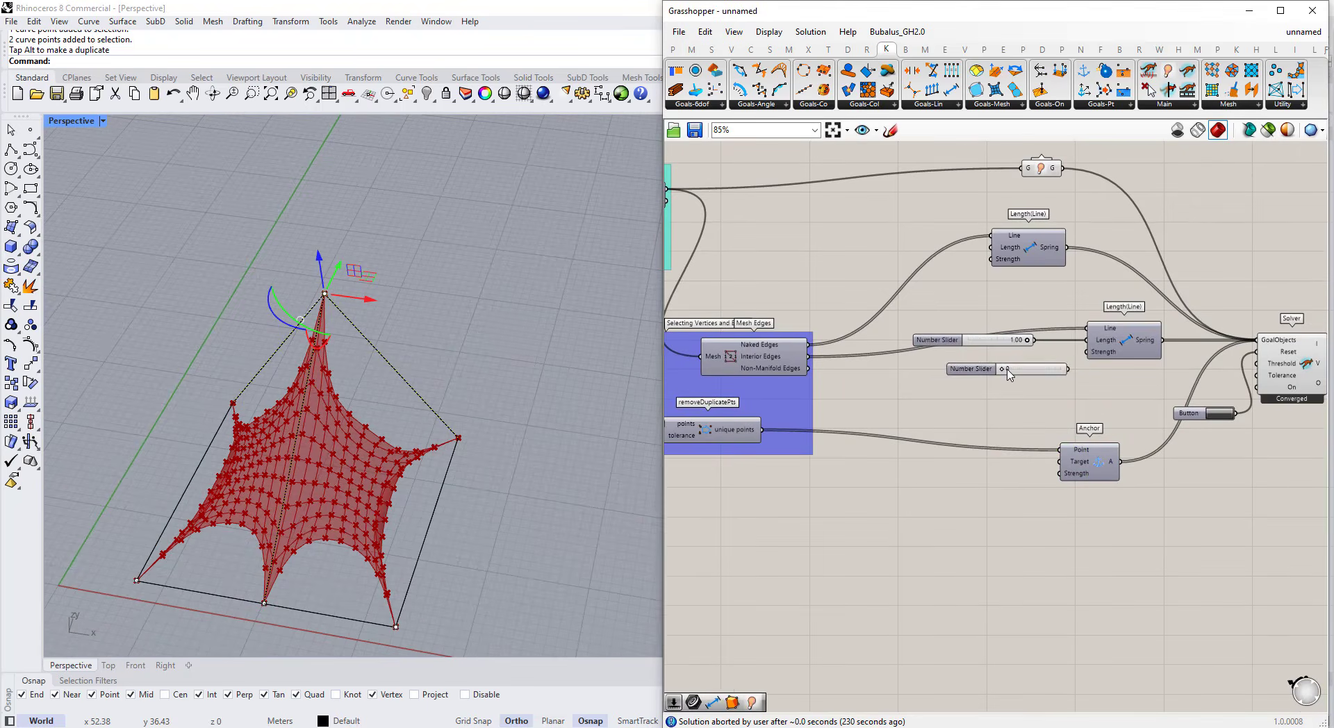
scroll(1015, 376, up, 2)
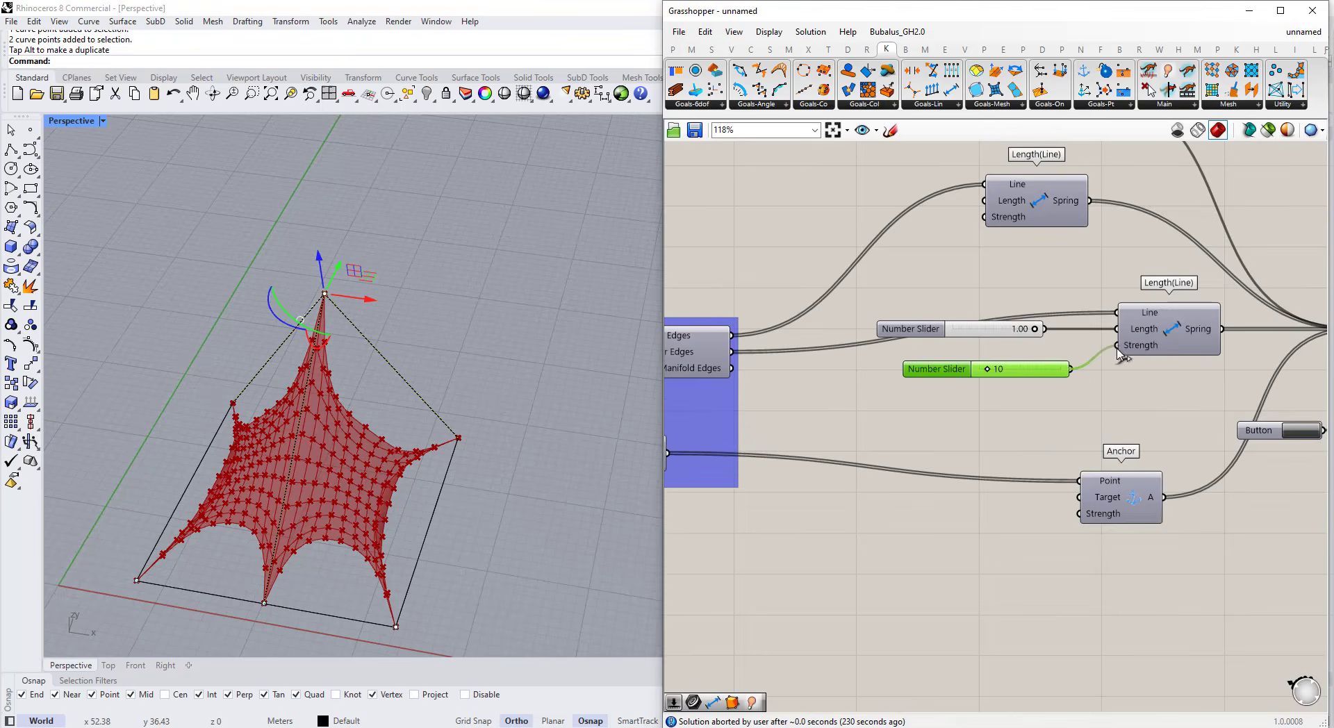
mouse_move(988, 374)
mouse_down()
mouse_move(1034, 373)
mouse_move(956, 373)
mouse_move(982, 376)
mouse_up()
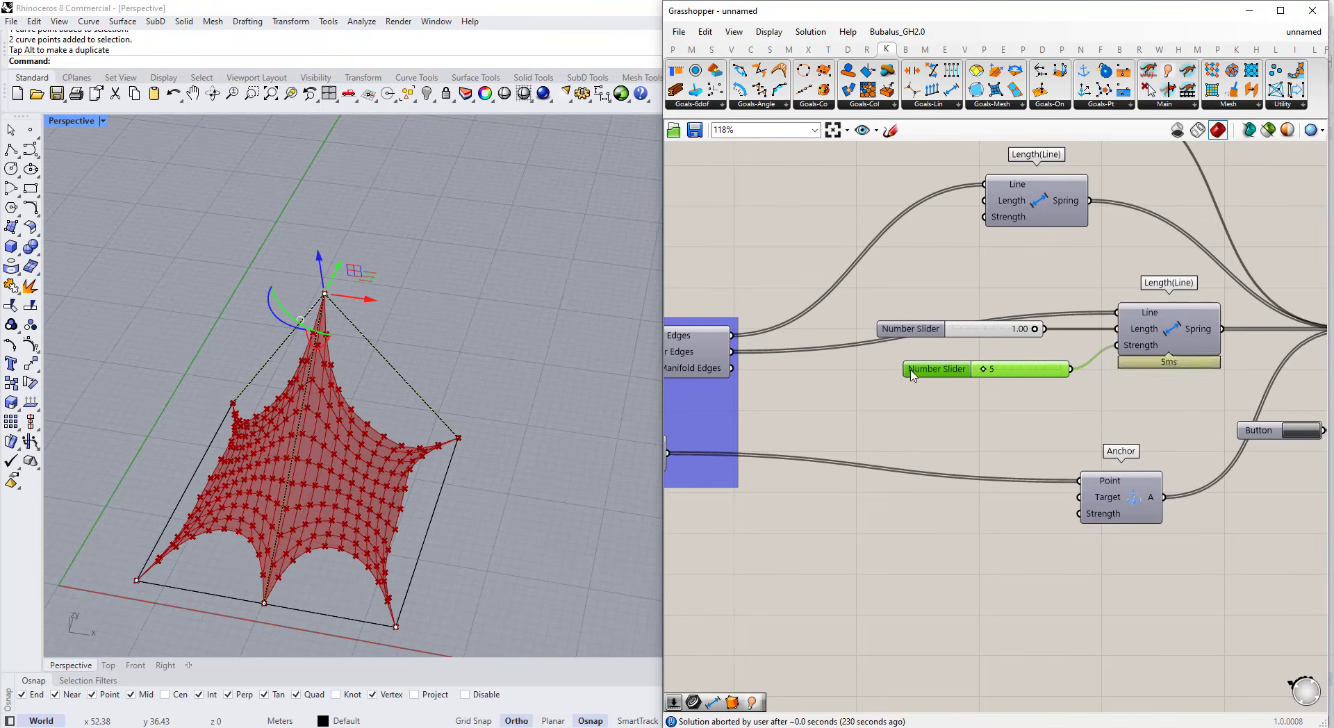
- Duplicate the length and strength sliders and wire the copies to the Length and Strength inputs of the naked-edge Length(Line) component
scroll(913, 376, down, 2)
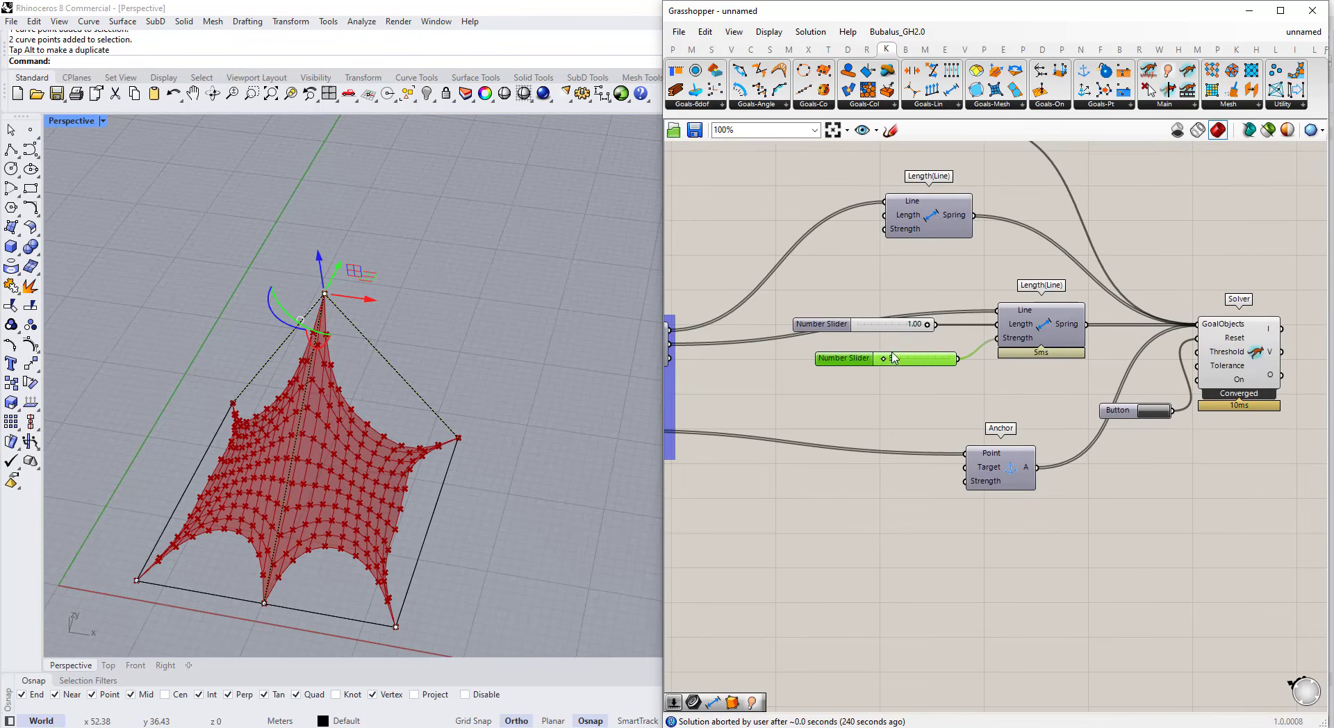
drag(893, 328, 904, 333)
drag(767, 303, 979, 398)
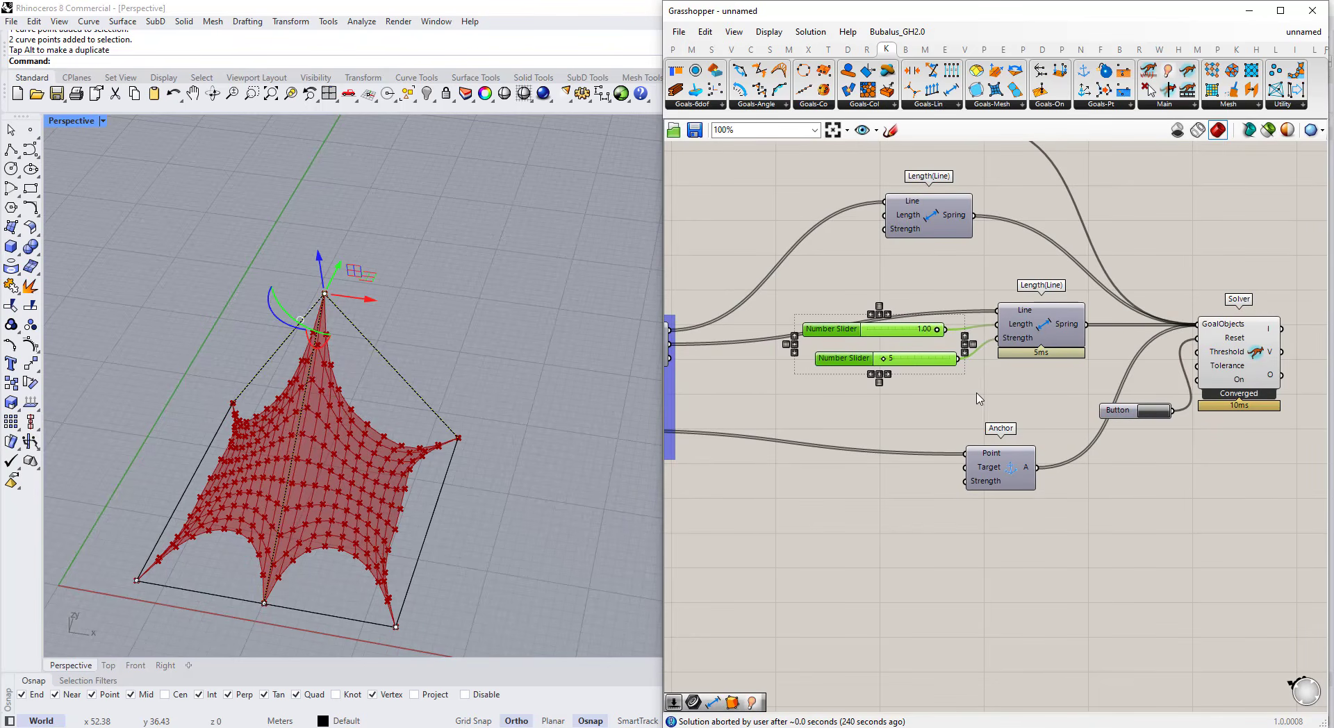
alt+drag(926, 360, 884, 229)
click(869, 276)
right_drag(427, 437, 351, 407)
scroll(351, 408, up, 4)
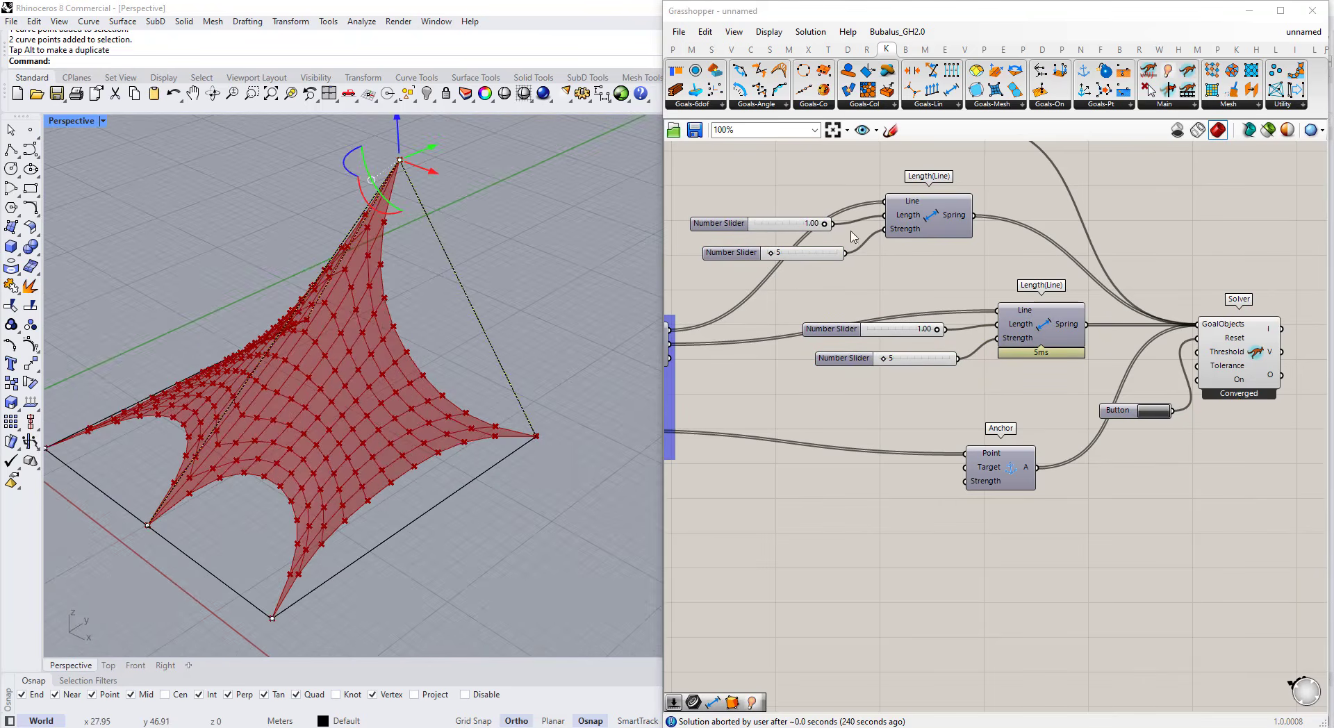
- Try a length factor of 0.37 and a strength of 57 on the naked-edge springs
click(916, 230)
scroll(954, 239, down, 2)
right_drag(698, 315, 741, 302)
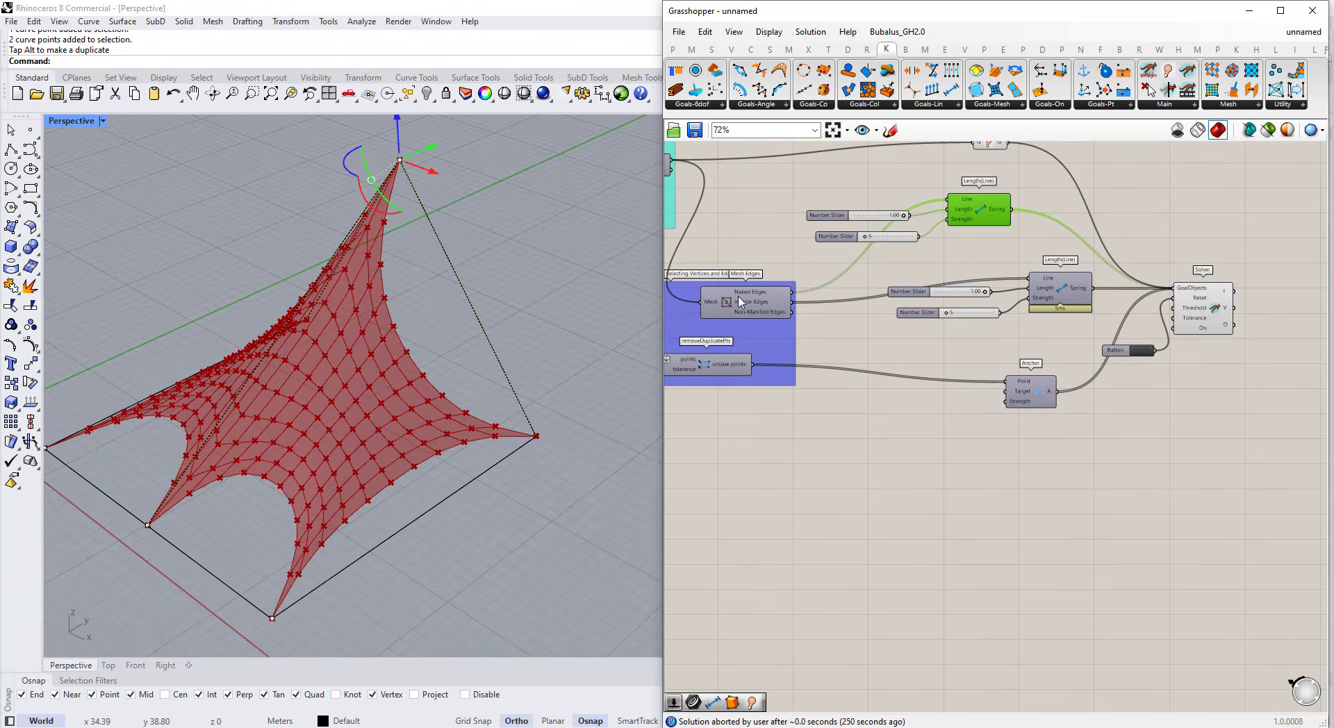
scroll(831, 226, up, 2)
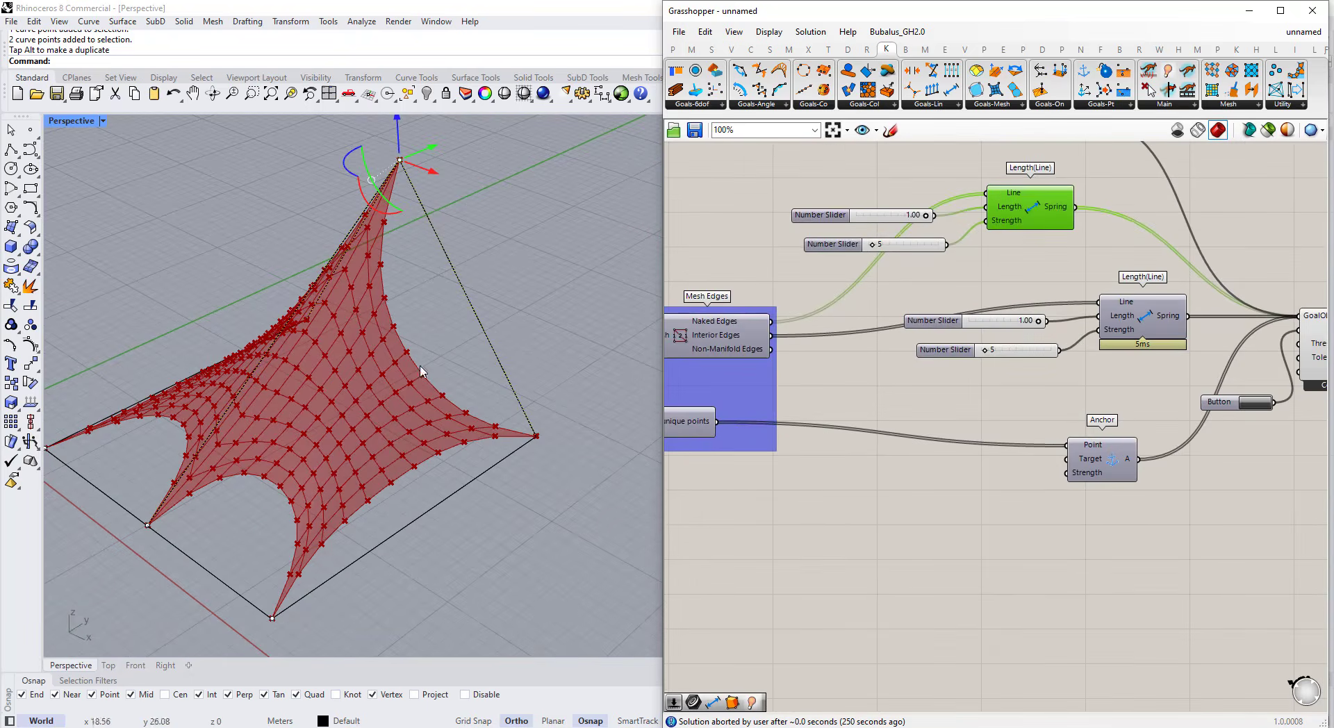
scroll(422, 372, down, 2)
drag(925, 216, 908, 246)
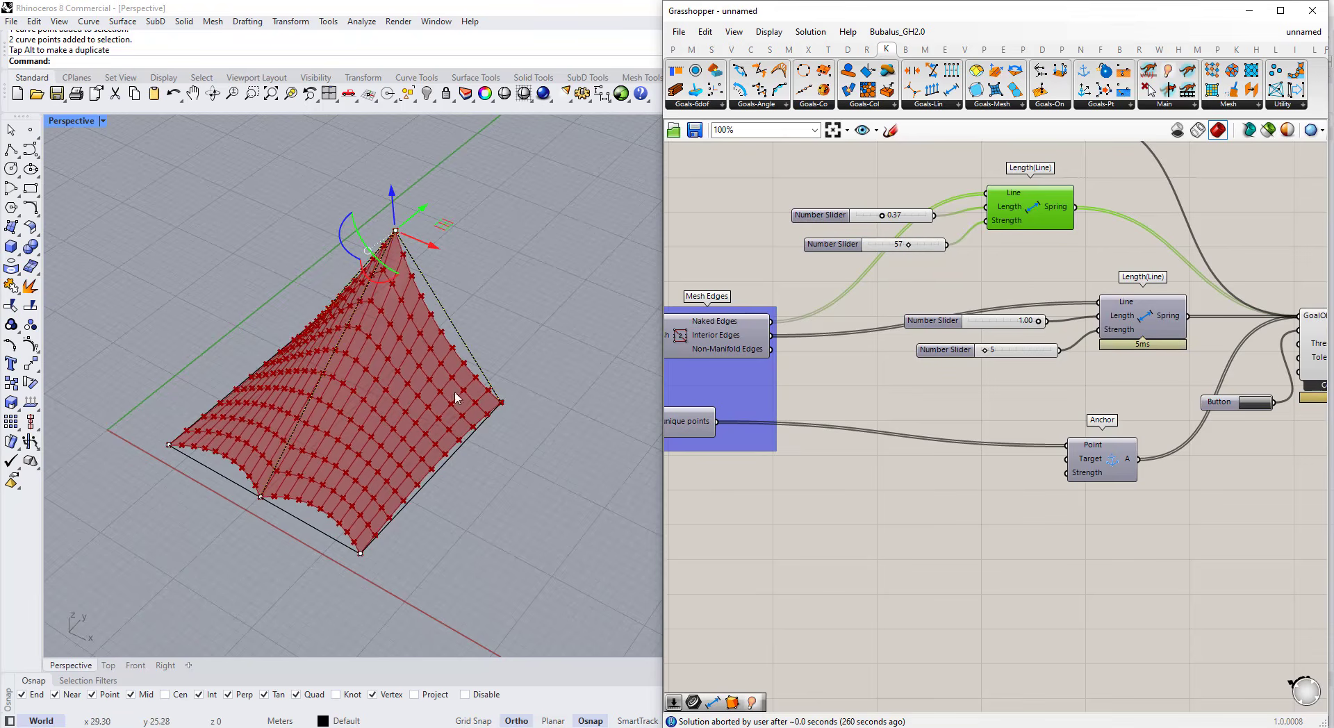
right_drag(451, 387, 427, 287)
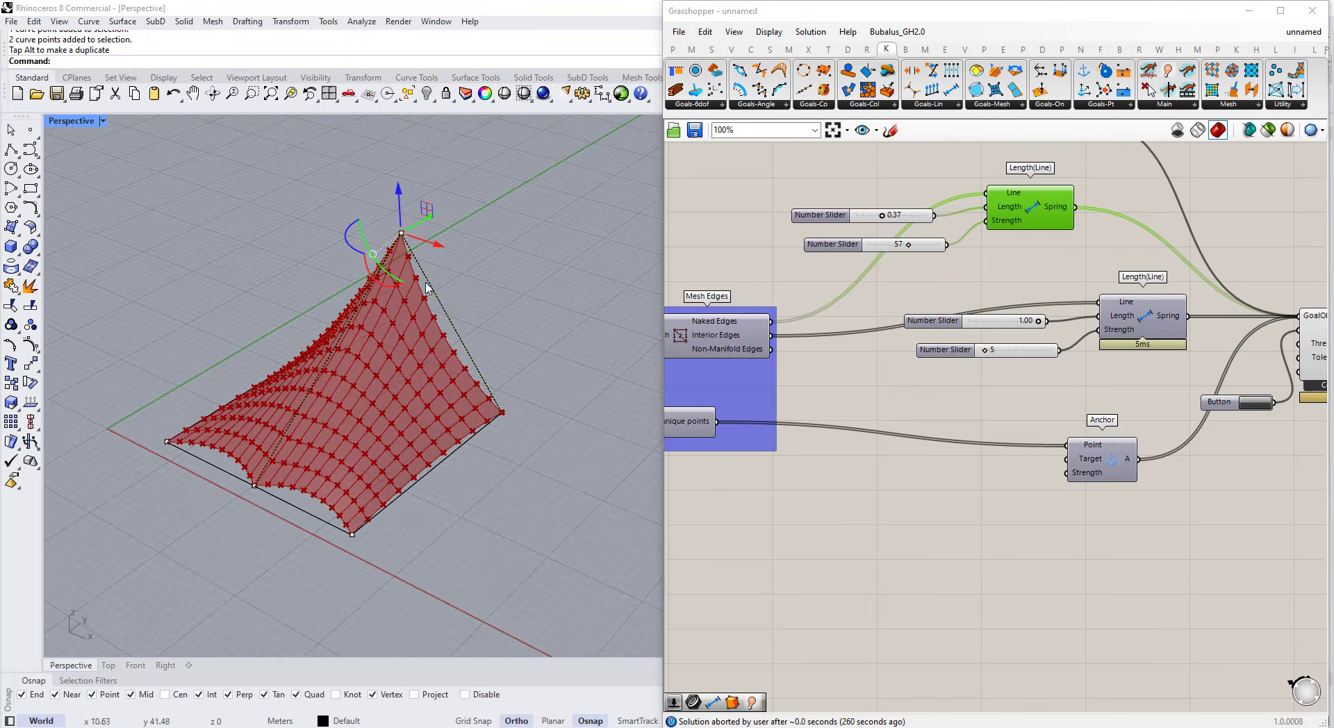
- Set the strength slider of the naked-edge springs to 40
drag(910, 248, 892, 244)
right_drag(299, 502, 279, 428)
drag(901, 247, 896, 250)
scroll(912, 243, up, 3)
double_click(912, 244)
text(40)
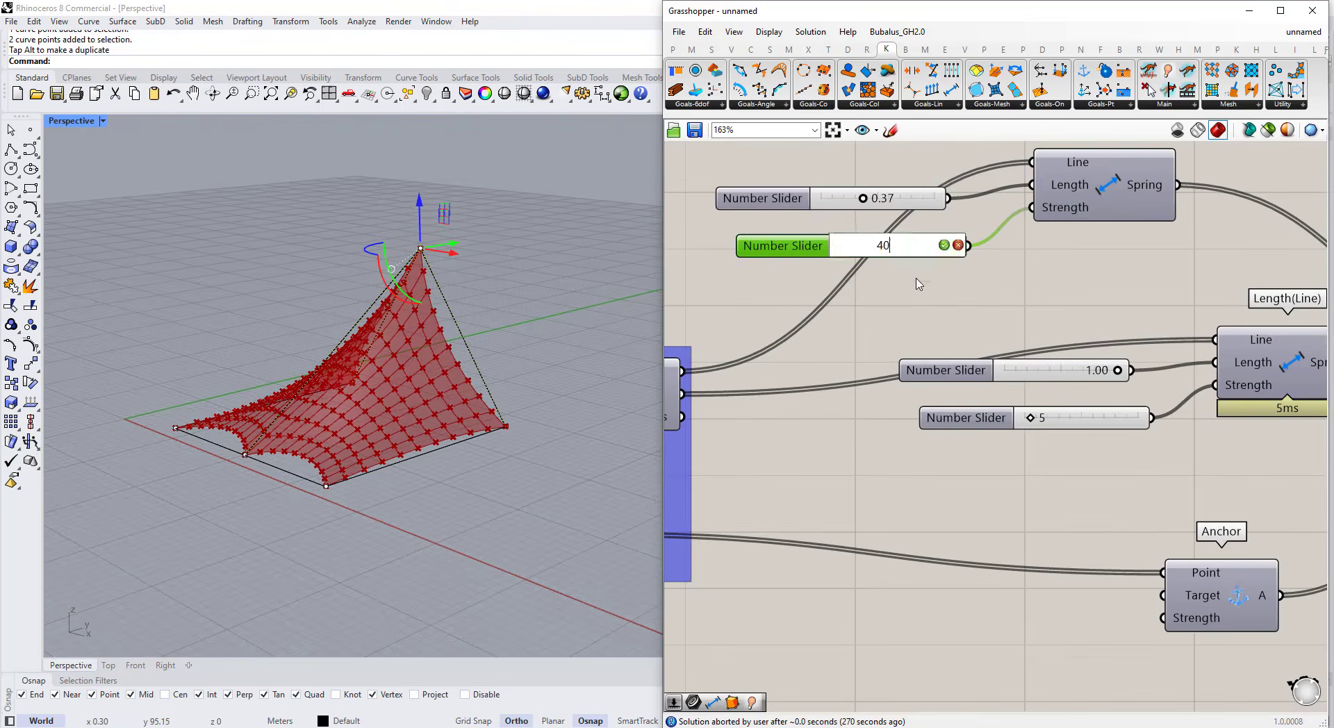
key(Return)
- Set the length slider of the naked-edge springs to 0.40
click(898, 223)
click(898, 205)
drag(898, 209, 901, 208)
click(903, 309)
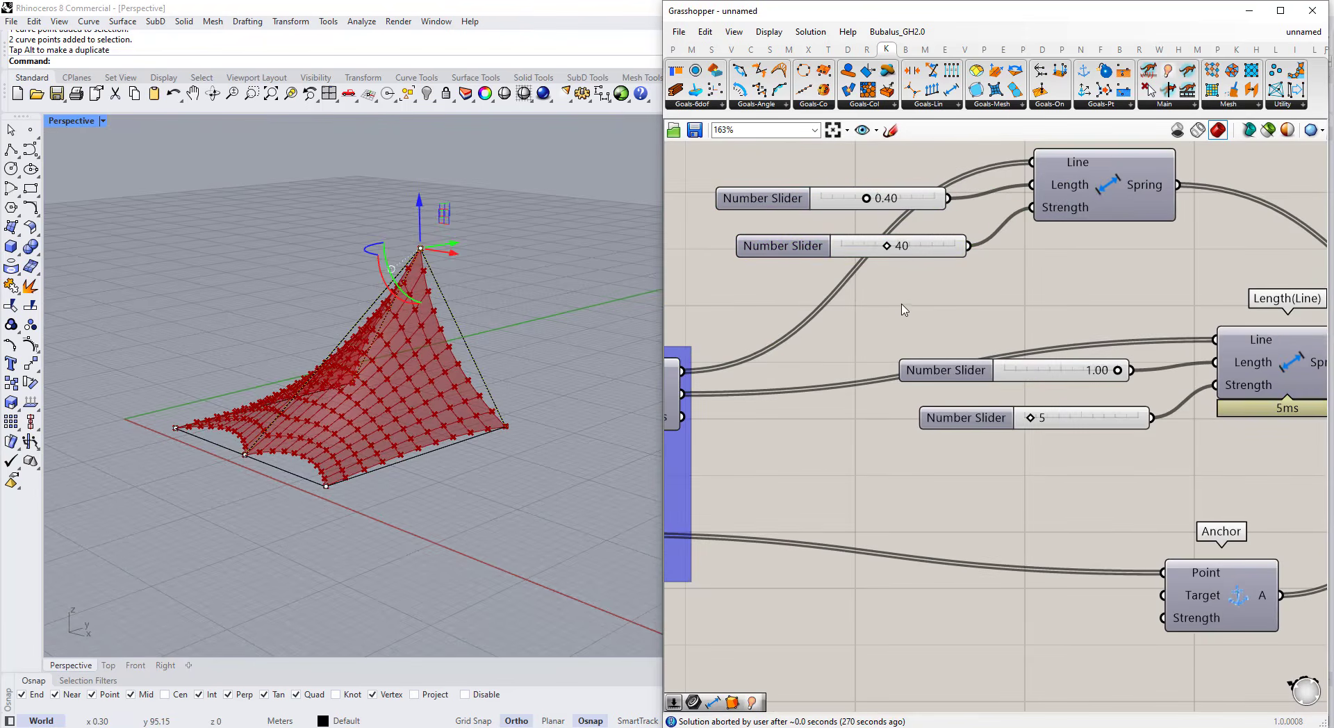
- Line up the two naked-edge sliders one below the other beside their Length(Line) component
right_drag(408, 285, 417, 357)
scroll(902, 286, down, 3)
scroll(873, 260, up, 3)
drag(842, 270, 801, 221)
scroll(810, 271, down, 2)
click(972, 271)
click(770, 224)
right_click(764, 223)
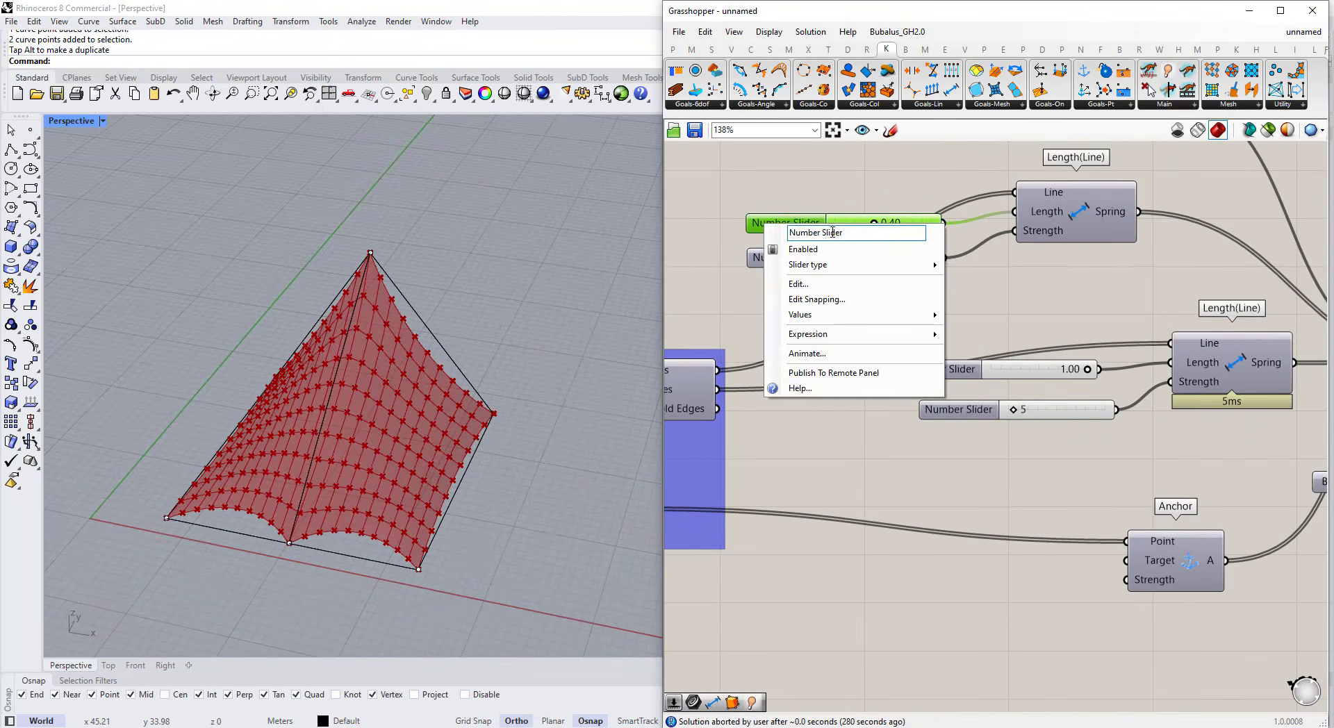
click(744, 233)
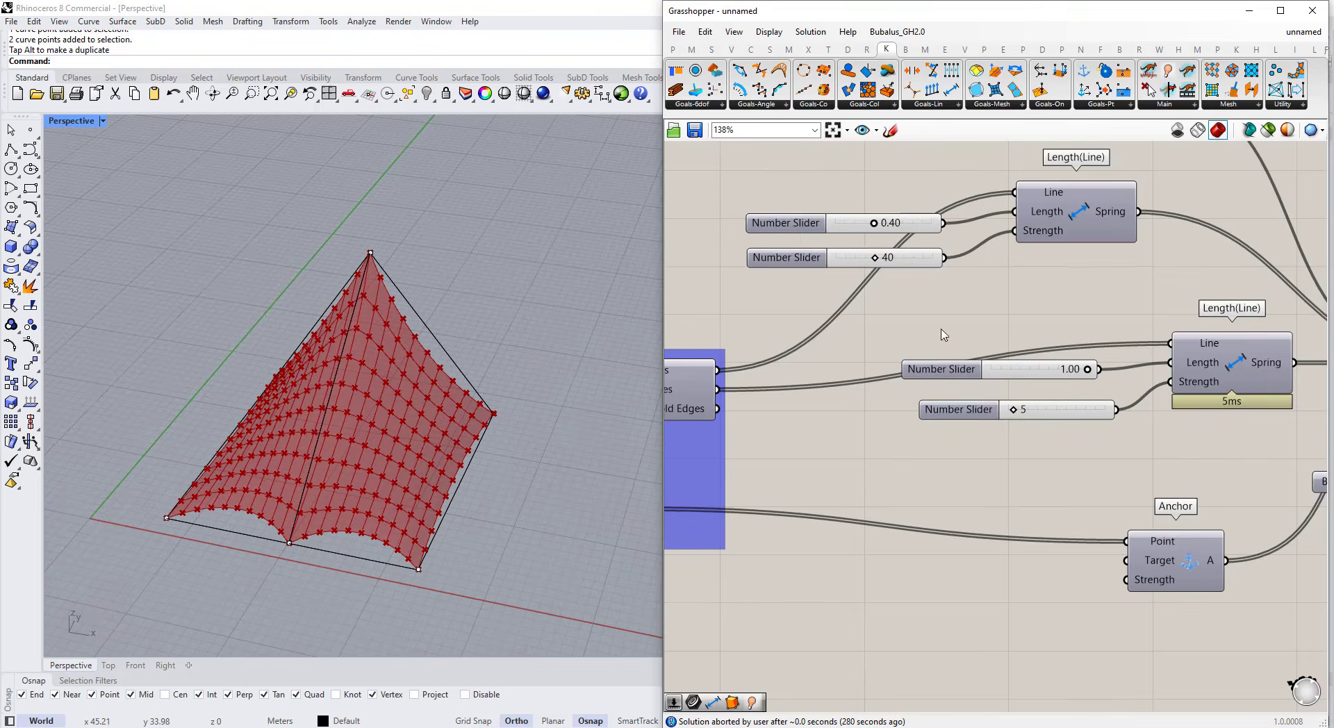
- Tidy the positions of the interior-edge Length(Line), Anchor and Button components on the canvas
scroll(944, 335, down, 1)
click(963, 400)
drag(1177, 376, 1173, 381)
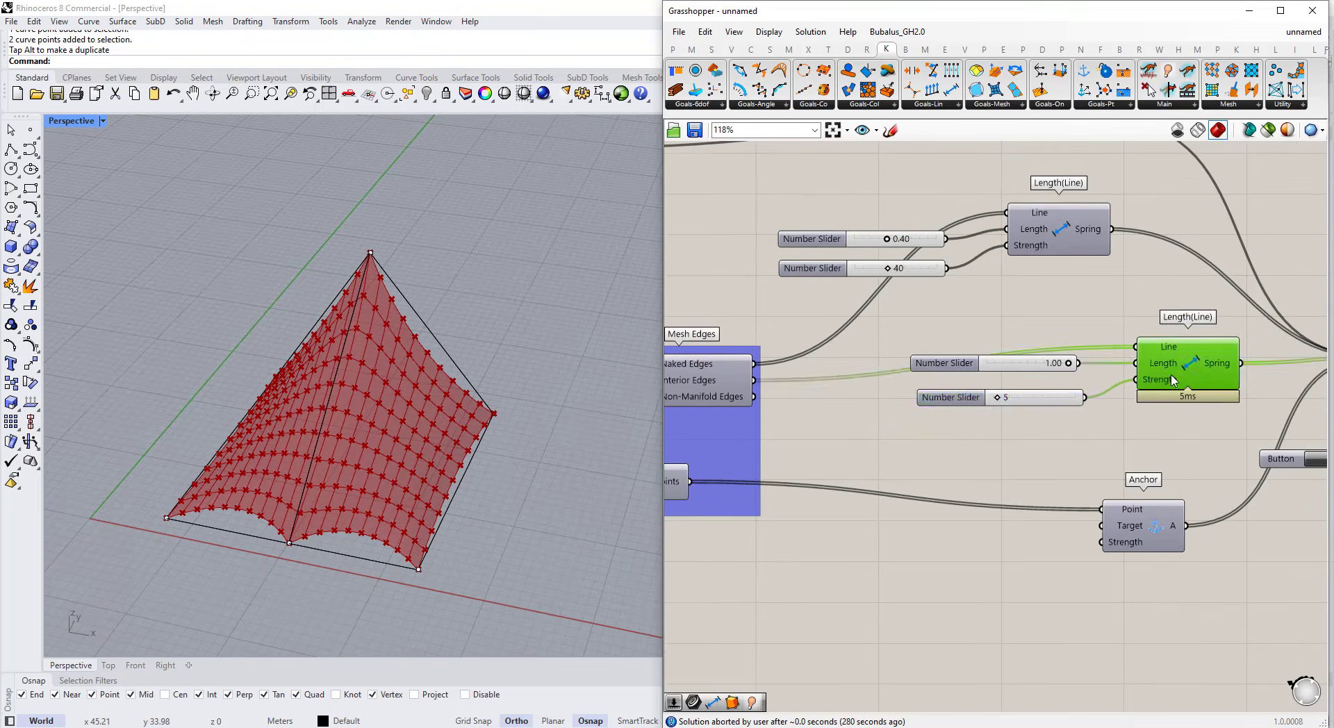
scroll(946, 428, down, 2)
drag(1113, 502, 1141, 496)
drag(1199, 452, 1206, 411)
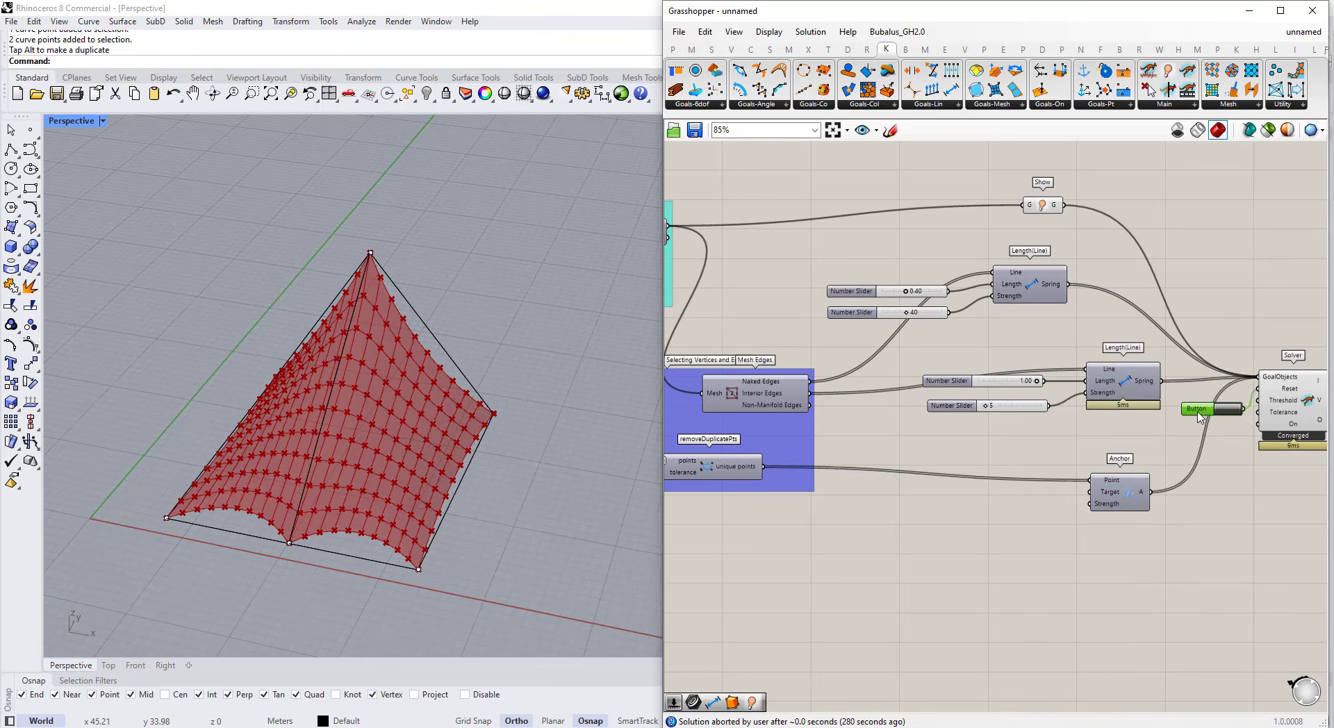
- Move all the goal, slider, button and solver components together farther away from the mesh edge group
scroll(1071, 384, down, 2)
drag(1290, 508, 888, 224)
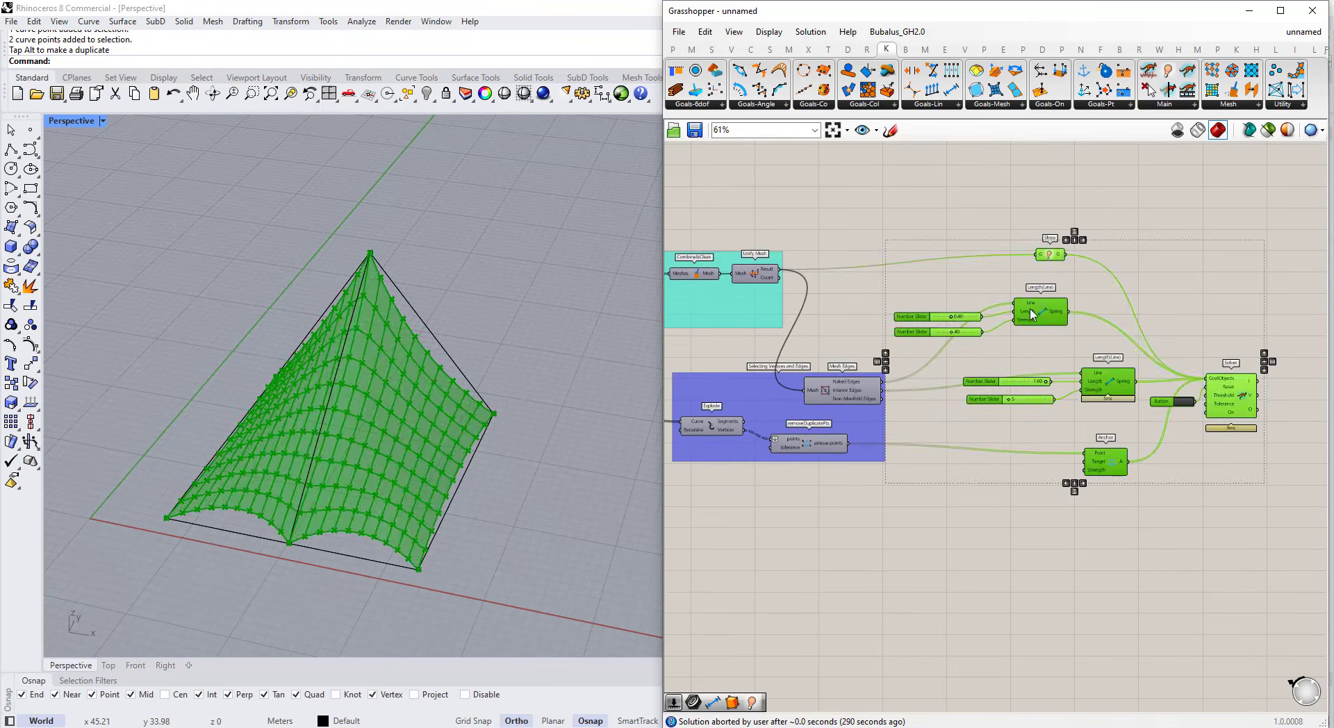
drag(1033, 315, 1138, 322)
click(1057, 457)
- Align the four number sliders with each other, and align the two Length(Line) components with the Anchor
scroll(1193, 400, up, 2)
right_drag(1192, 401, 1124, 387)
drag(1006, 427, 860, 256)
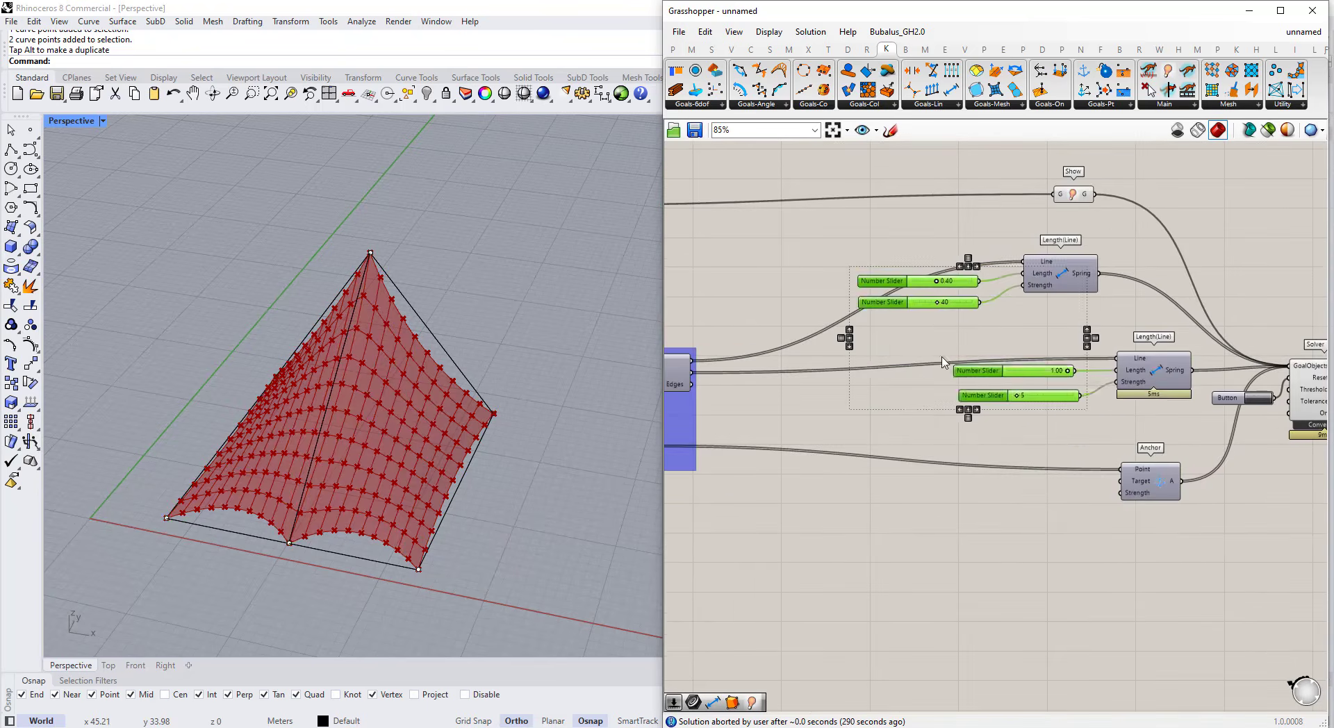
click(960, 410)
click(962, 456)
scroll(915, 367, down, 1)
drag(1131, 518, 1019, 285)
click(992, 491)
click(1091, 531)
- Group the goal, slider, button and solver components and colour the group magenta
drag(1280, 563, 840, 191)
key(ctrl+g)
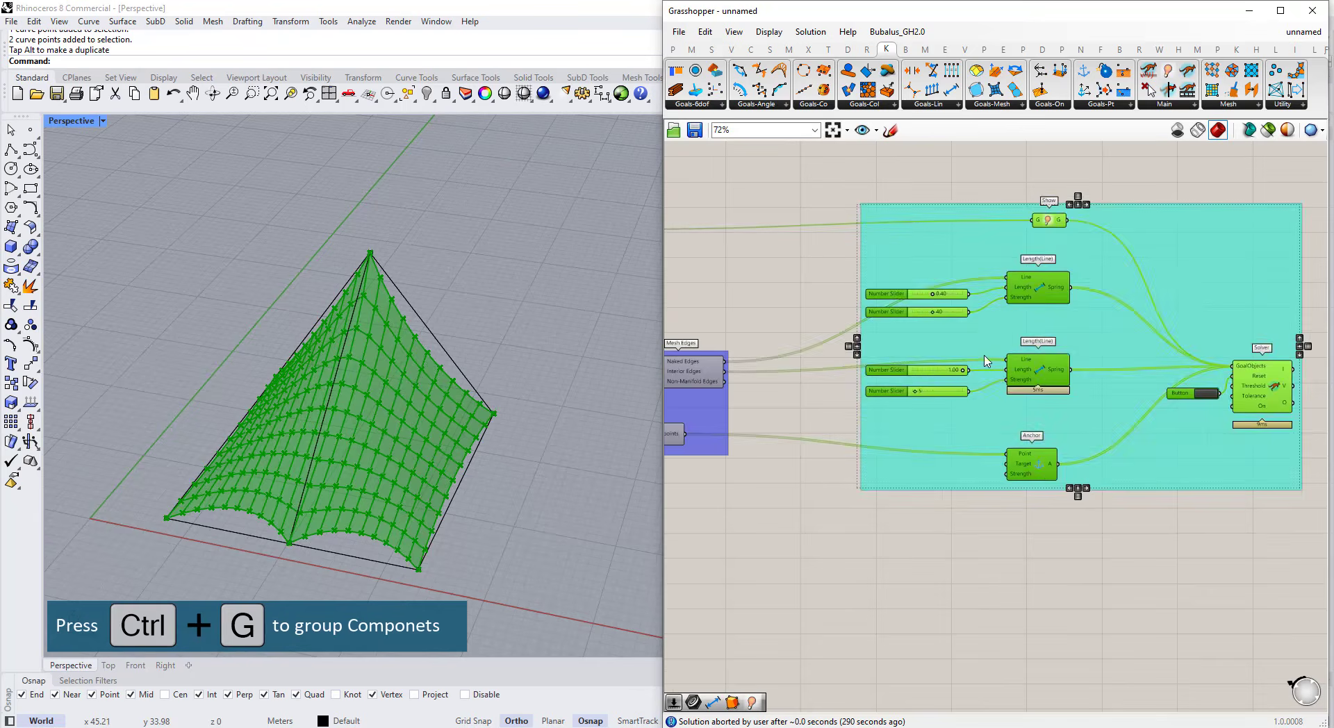
scroll(1004, 290, up, 1)
right_click(998, 272)
mouse_move(1042, 419)
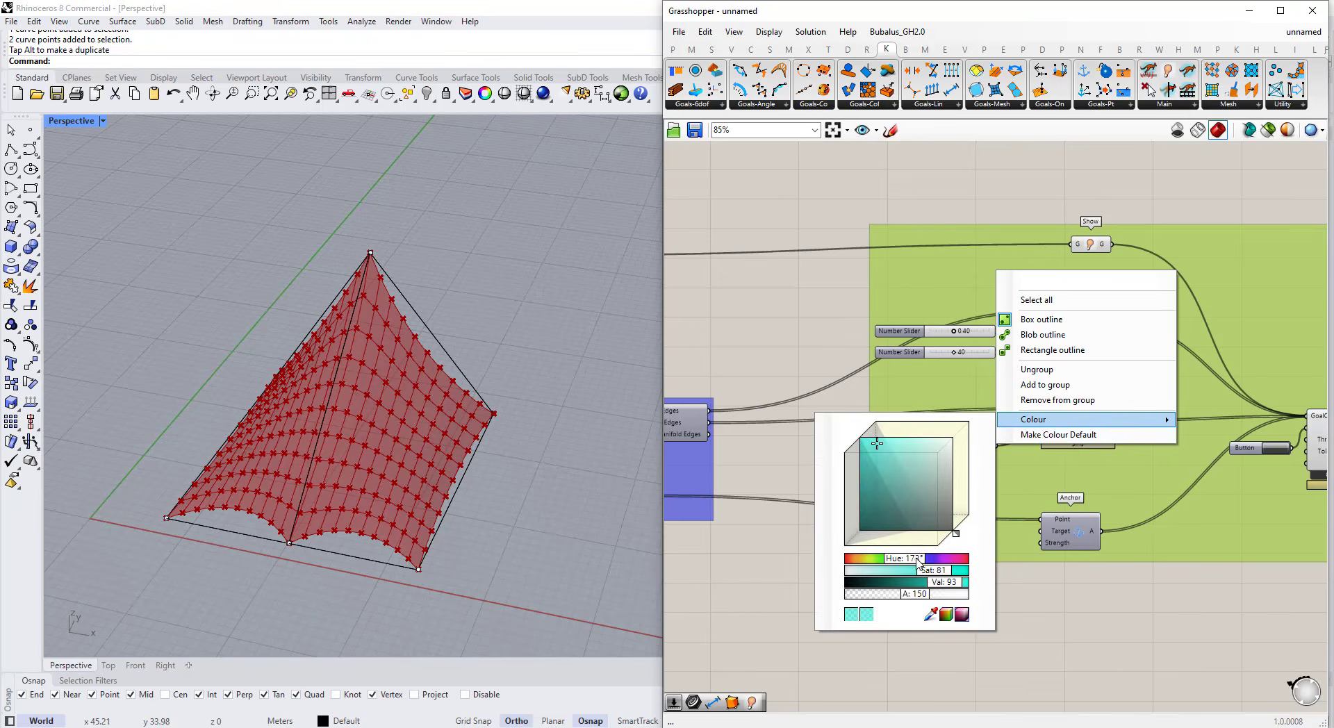
drag(920, 562, 948, 563)
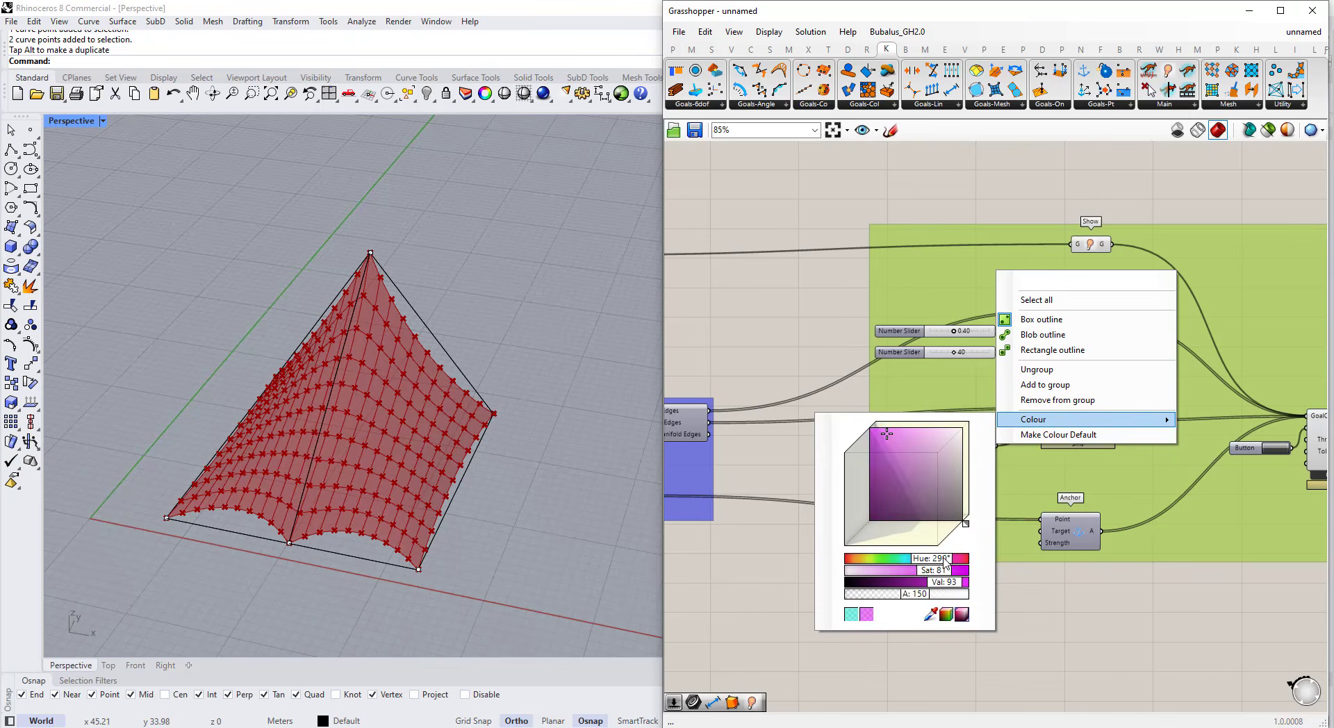
click(916, 288)
- Name the magenta component group Simulation
click(980, 207)
right_click(967, 278)
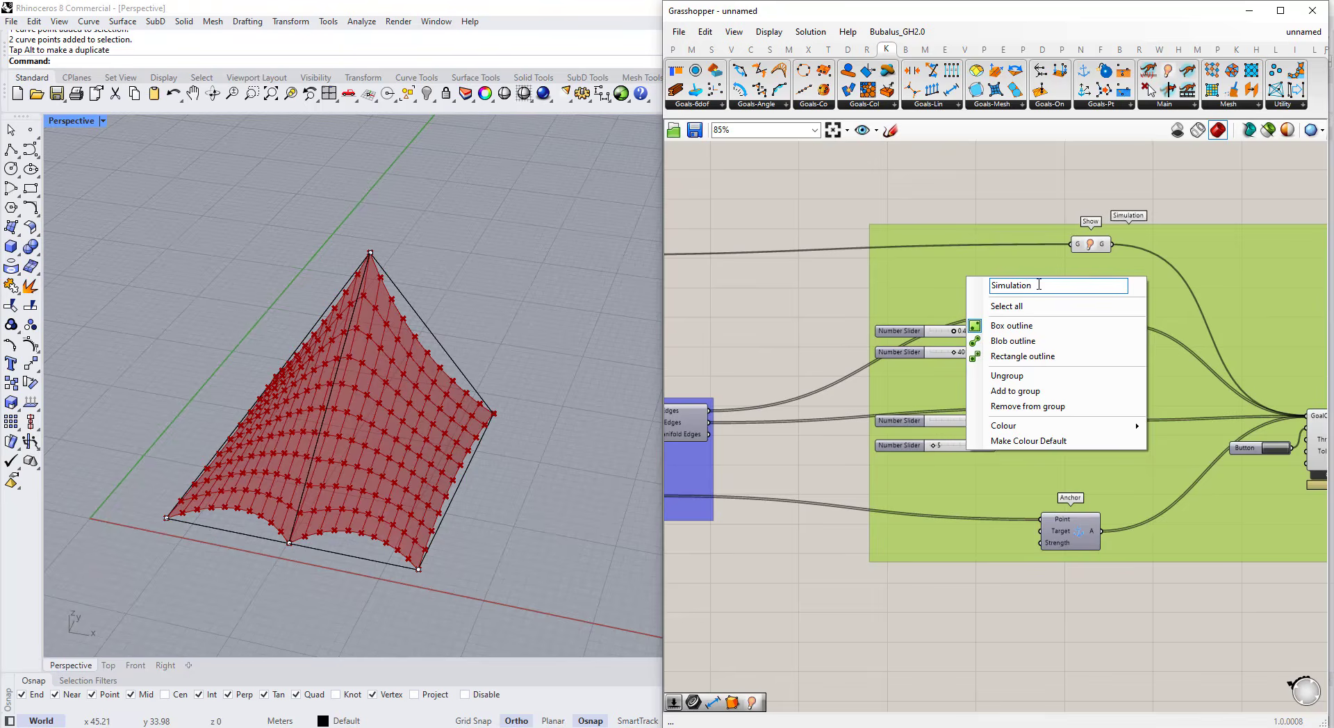
click(976, 193)
- Select the curve points at the tent's rear corner nearest the green axis and raise them
right_drag(378, 389, 417, 389)
scroll(410, 368, down, 4)
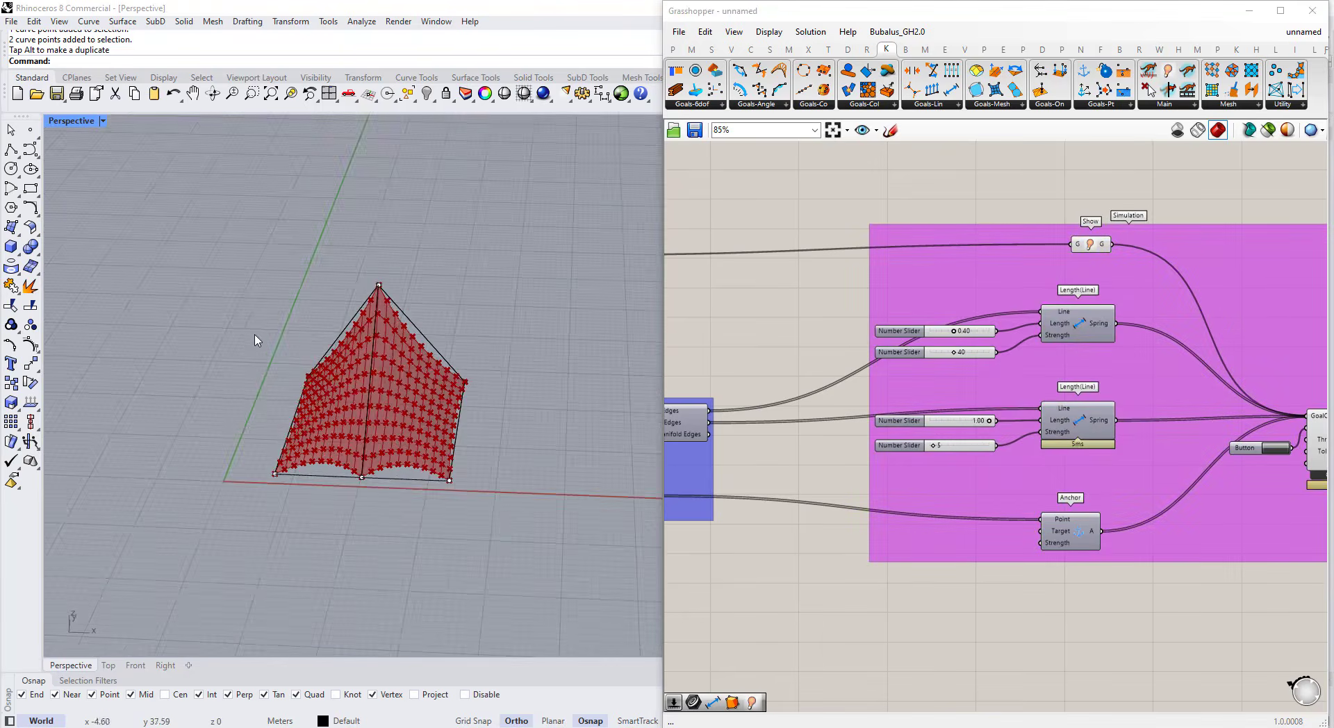
drag(260, 330, 341, 426)
right_drag(294, 376, 282, 422)
mouse_move(295, 397)
mouse_down()
mouse_move(291, 349)
mouse_move(290, 393)
mouse_up()
right_drag(335, 456, 368, 427)
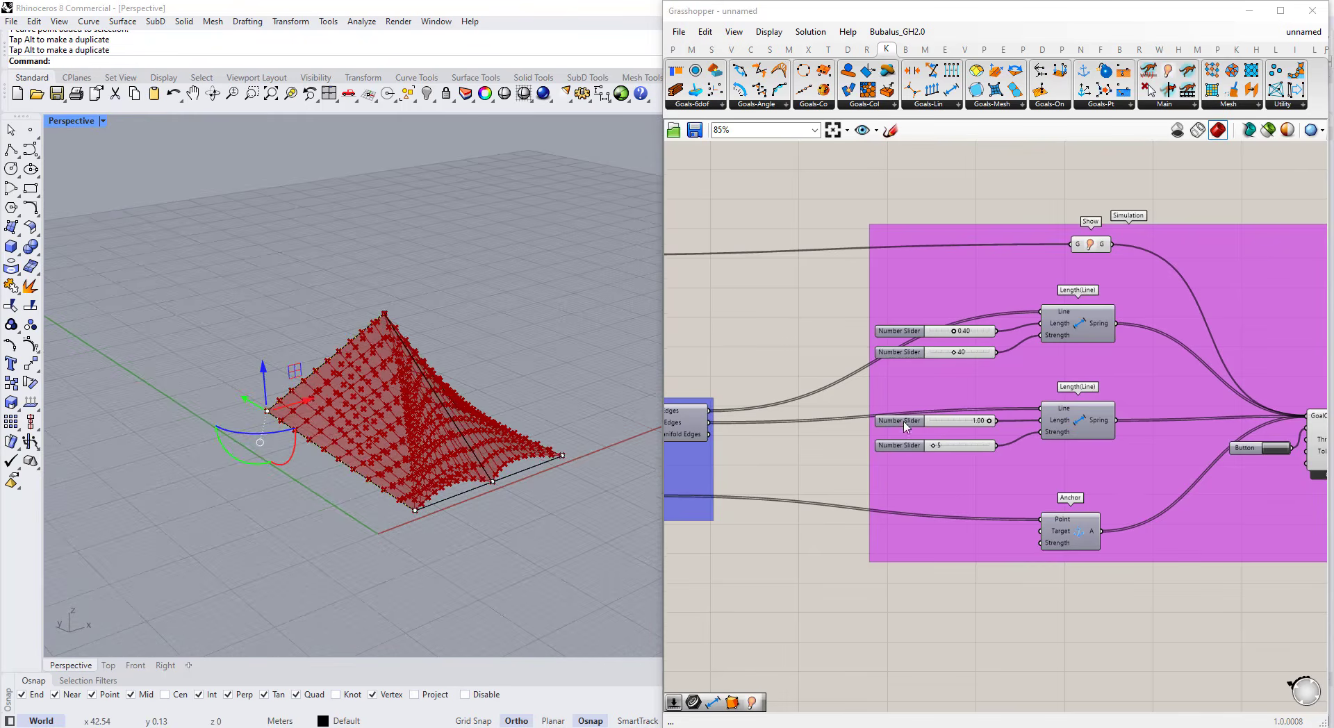
- Reset the solver so the simulation reruns with the moved rear corner
right_drag(1194, 475, 1143, 463)
scroll(1143, 463, up, 1)
click(1240, 434)
right_drag(471, 438, 513, 413)
scroll(345, 353, up, 3)
scroll(896, 357, down, 3)
scroll(1094, 388, up, 3)
click(1061, 403)
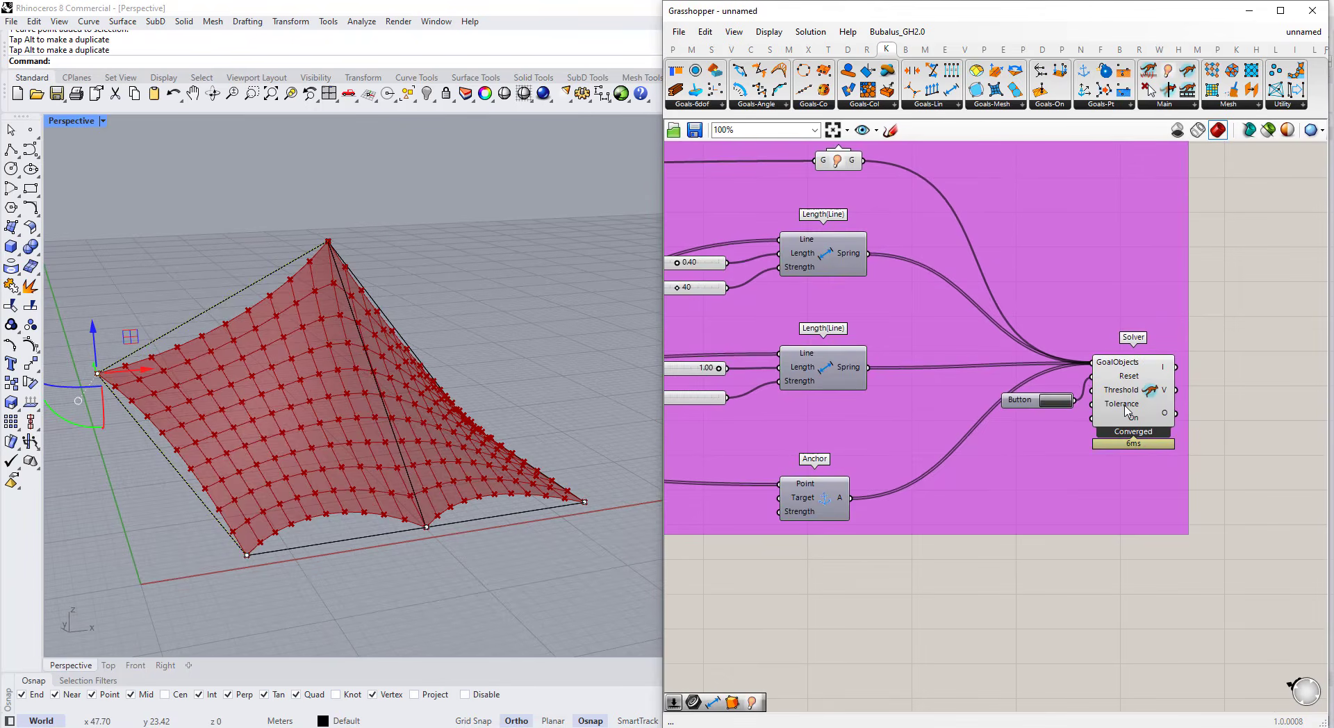
- Shift the Solver slightly outward and place a ZombieSolver component above it
drag(1128, 412, 1151, 408)
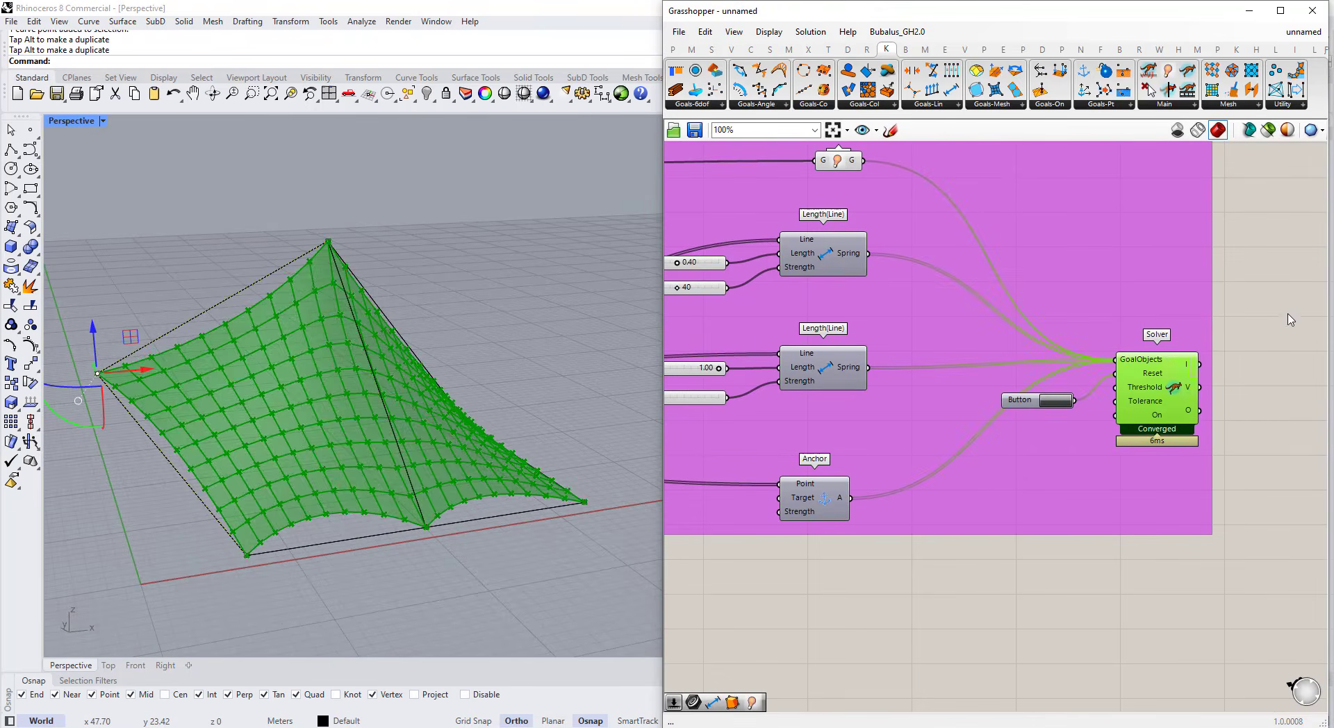
click(1174, 106)
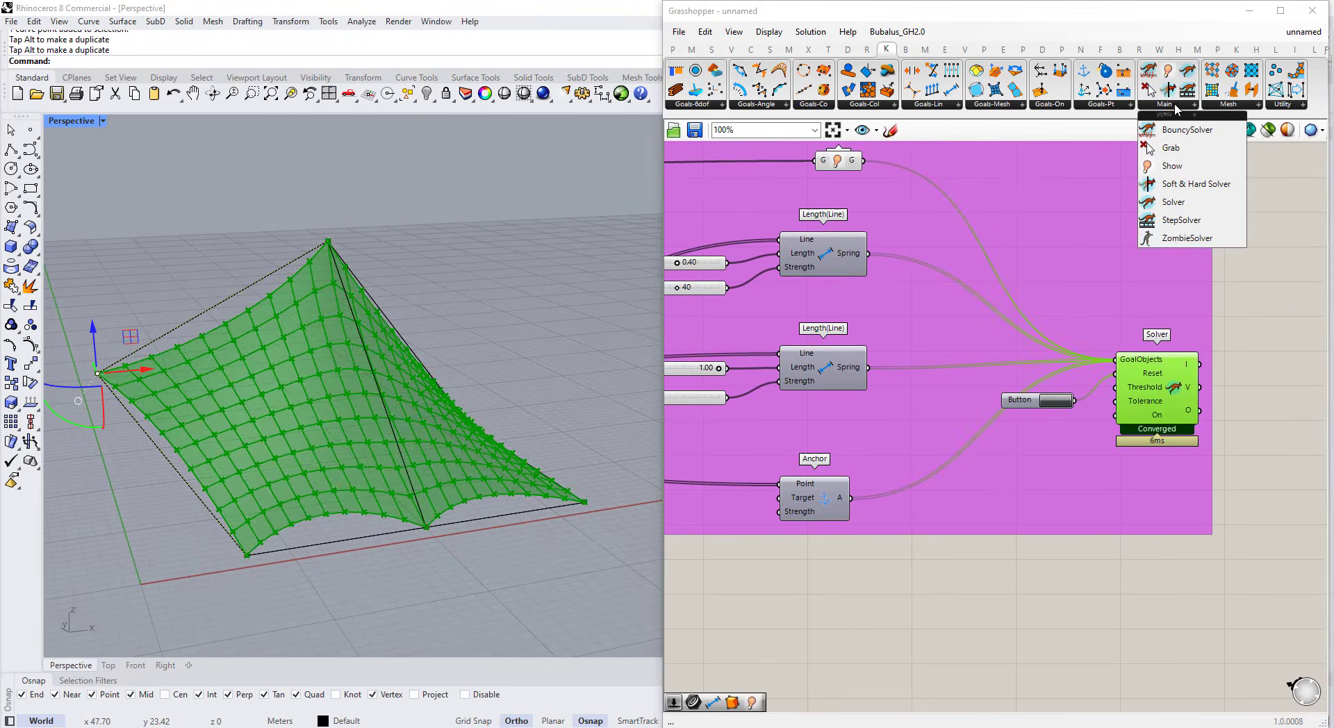
click(1187, 238)
click(1142, 251)
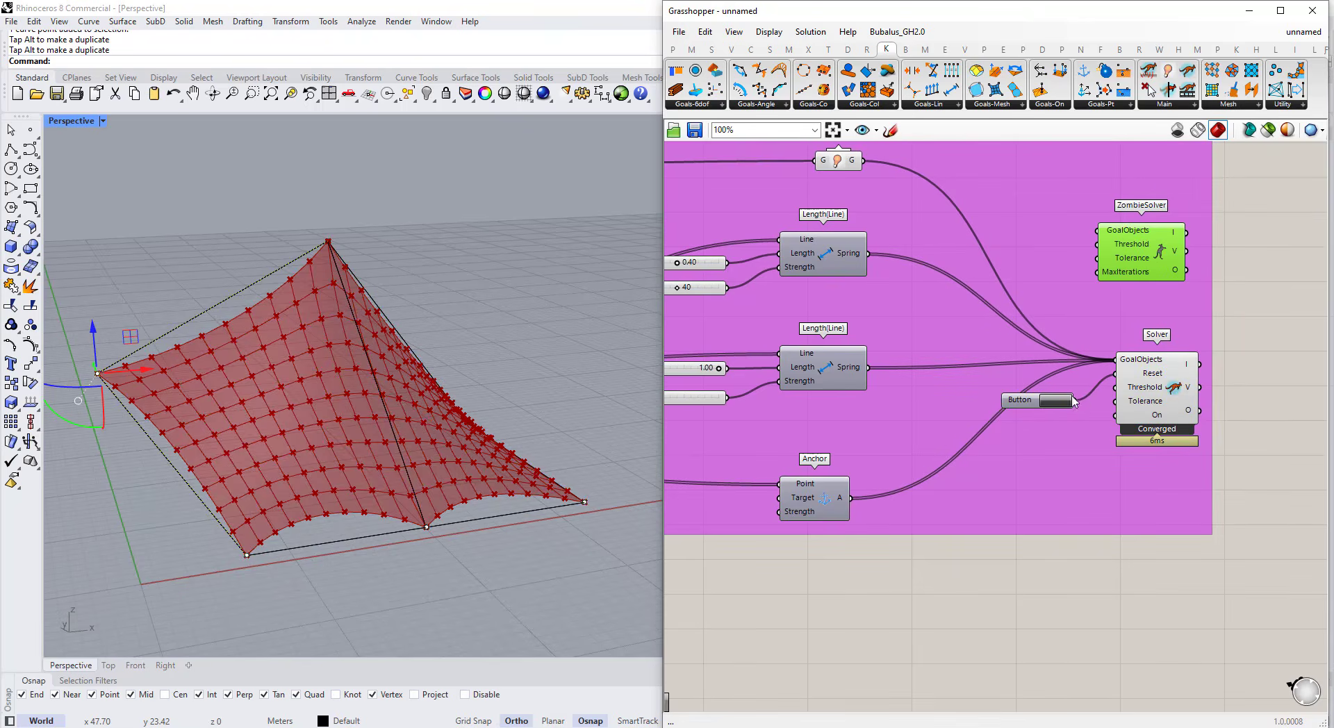
- Raise the tent's other rear corner, shift it outward, and reset the solver
right_drag(565, 375, 342, 374)
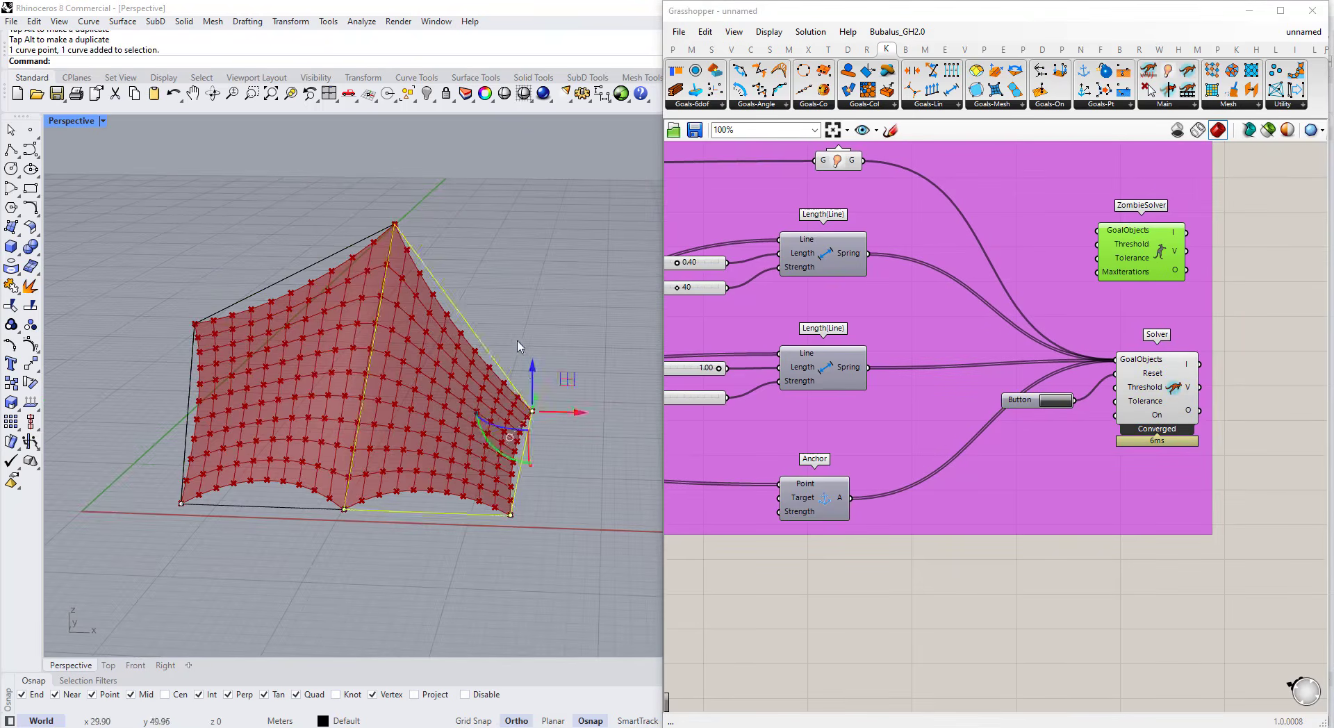
drag(521, 346, 566, 446)
drag(531, 384, 577, 300)
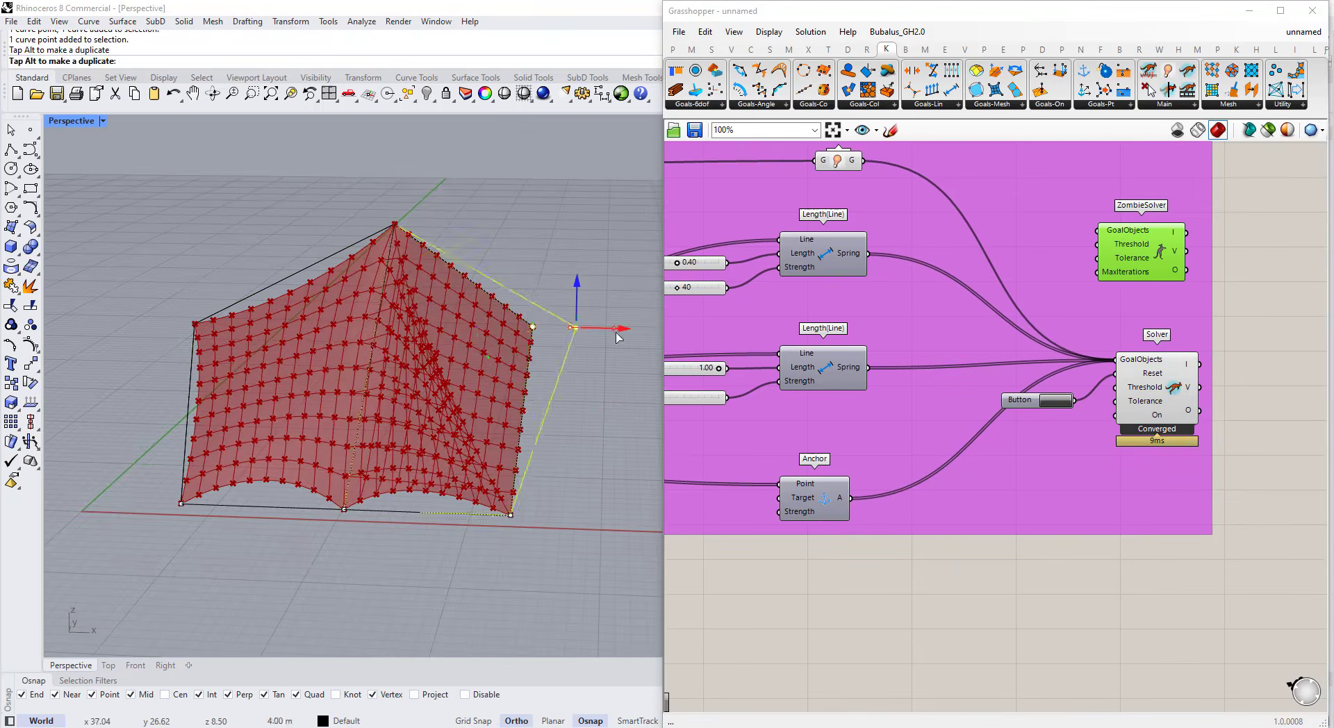
click(1056, 402)
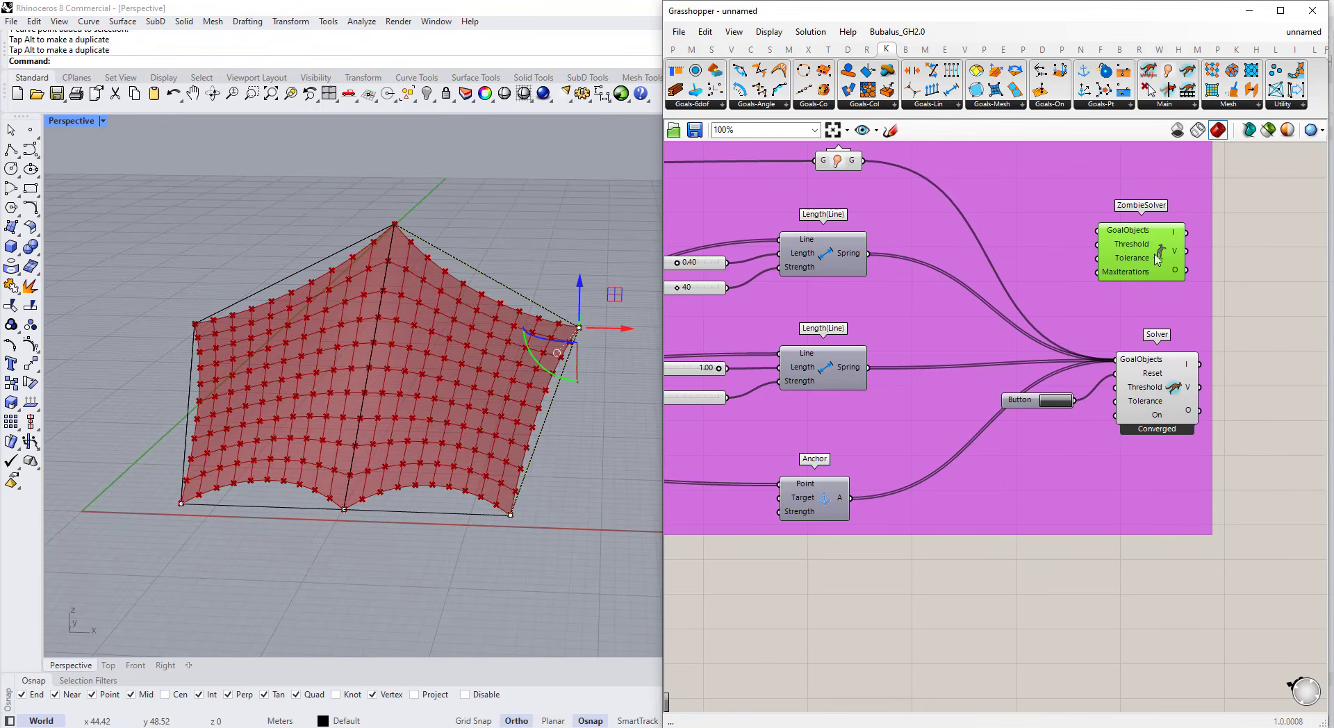
- Transfer all goal wires from the Solver to the ZombieSolver's GoalObjects input and move the disconnected Solver slightly lower
scroll(1157, 259, up, 1)
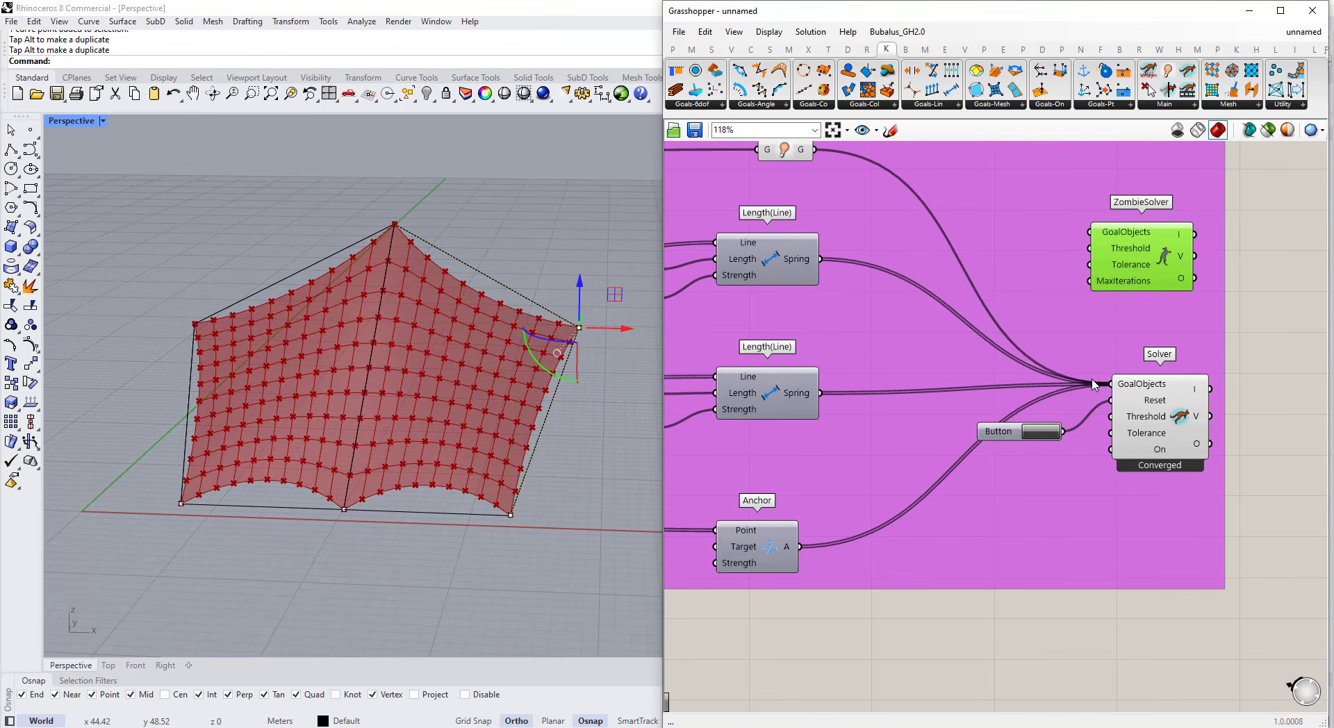
ctrl+shift+drag(1111, 383, 1090, 232)
click(1169, 436)
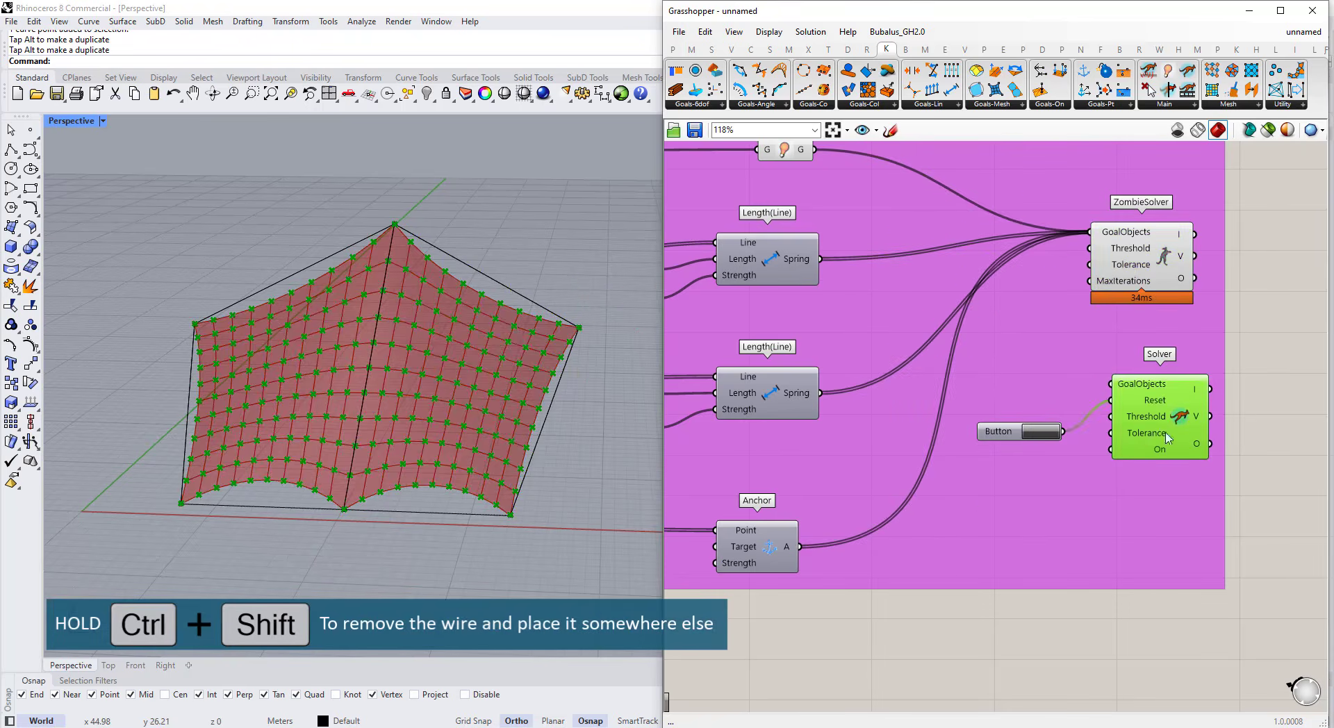
scroll(1041, 422, down, 2)
drag(1129, 422, 1126, 445)
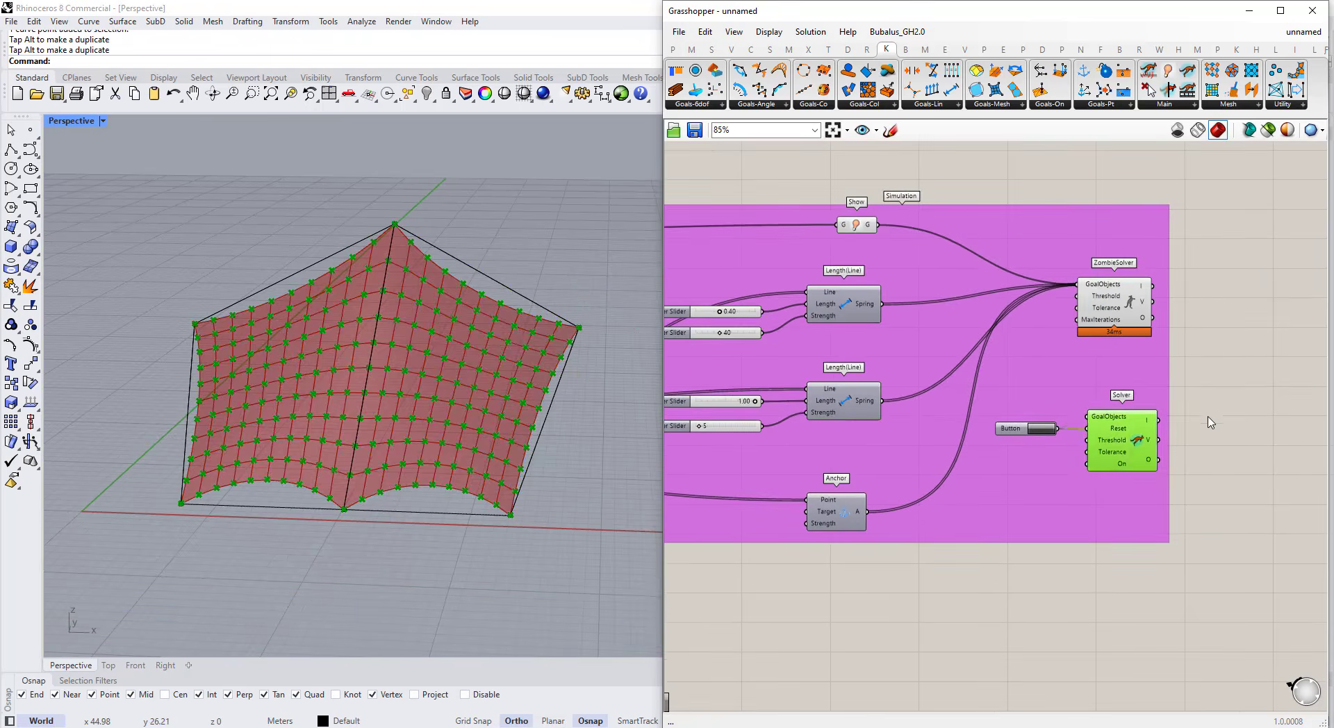
click(1214, 392)
- Select all the tent's boundary curves and turn on their control points
right_drag(536, 376, 535, 410)
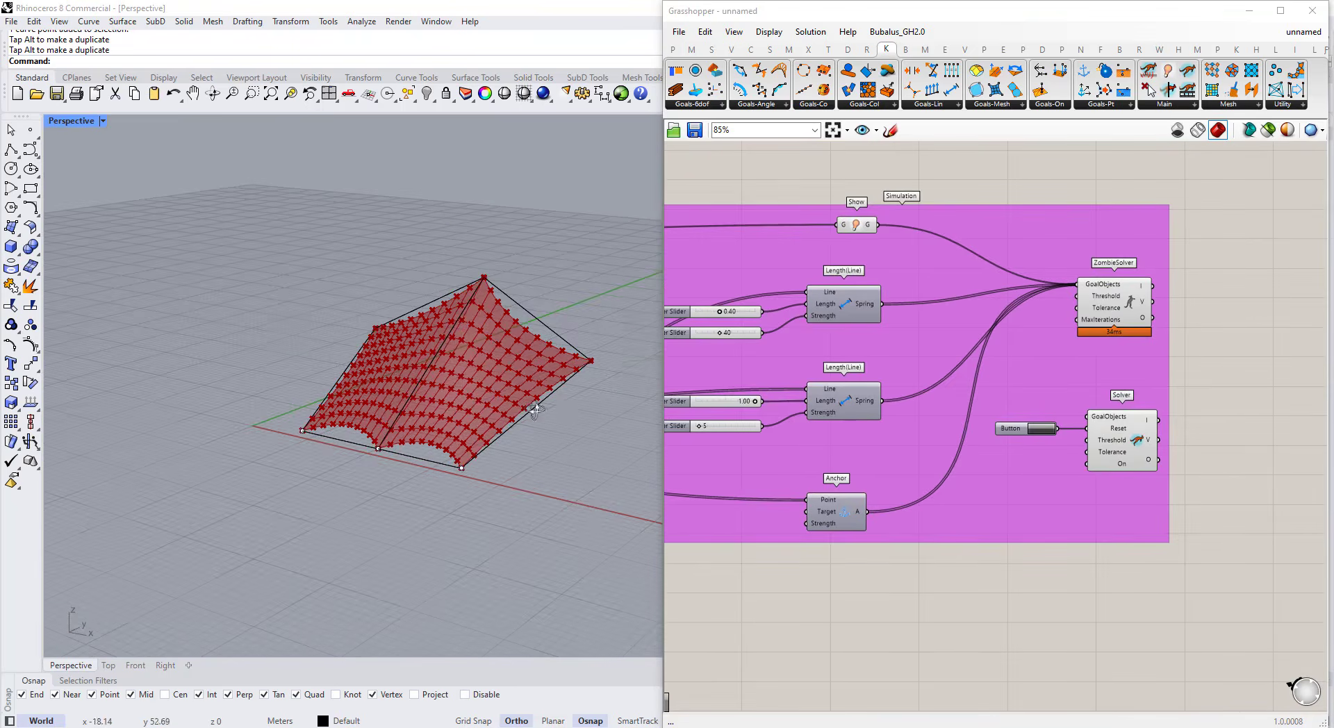
drag(483, 286, 303, 244)
drag(579, 527, 274, 226)
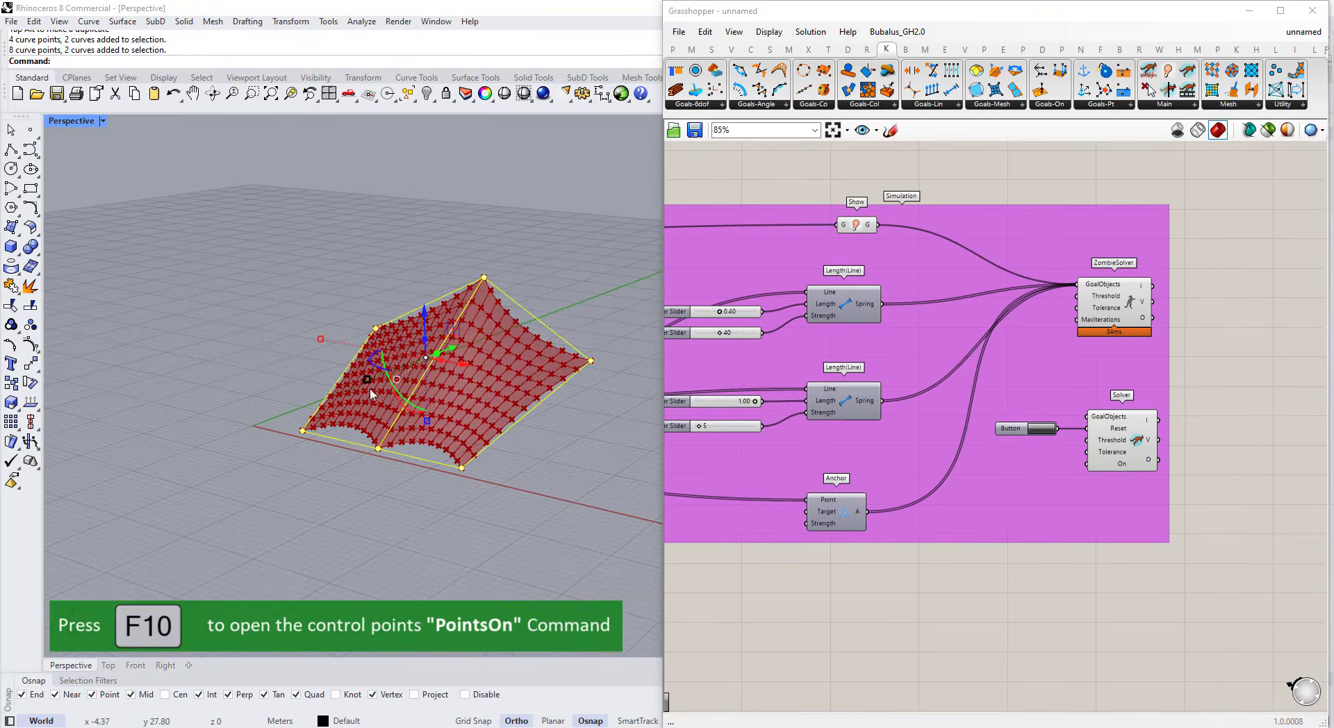
key(F10)
- Raise the shared middle control points on the tent's front edge well above the ground
right_drag(389, 370, 410, 417)
click(400, 457)
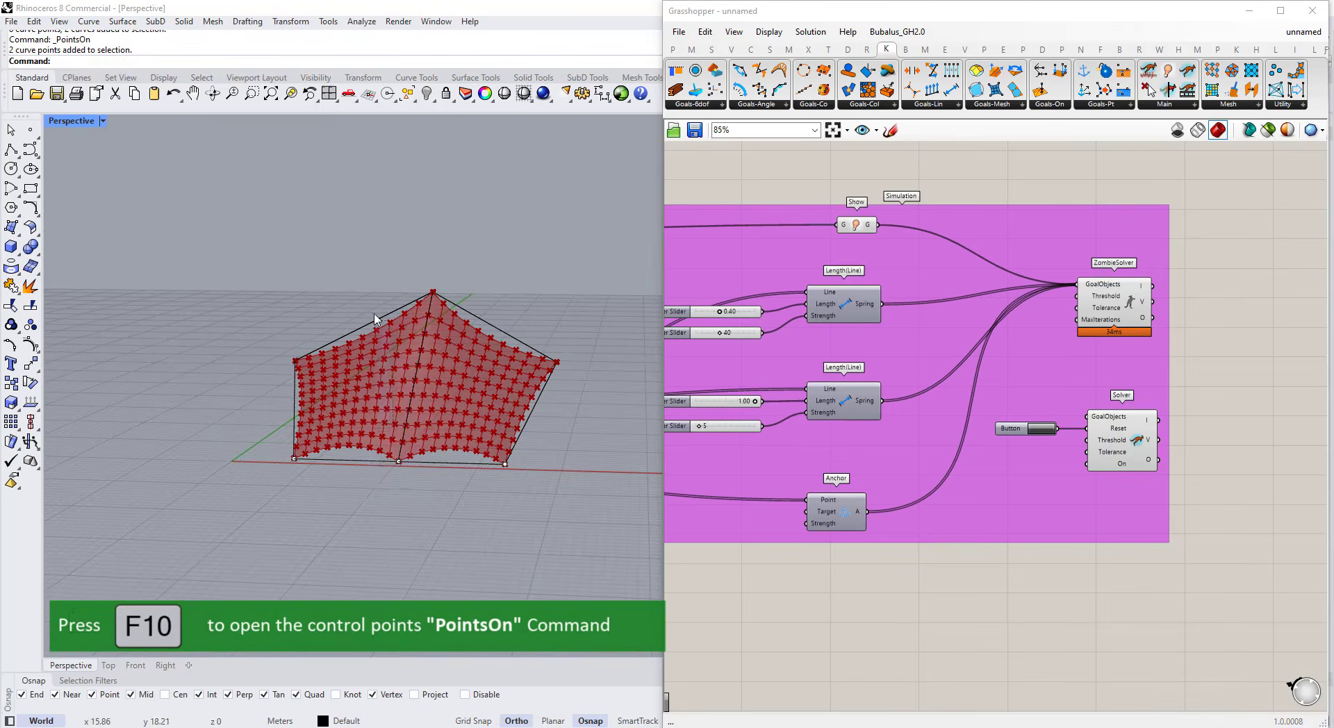
drag(375, 417, 382, 234)
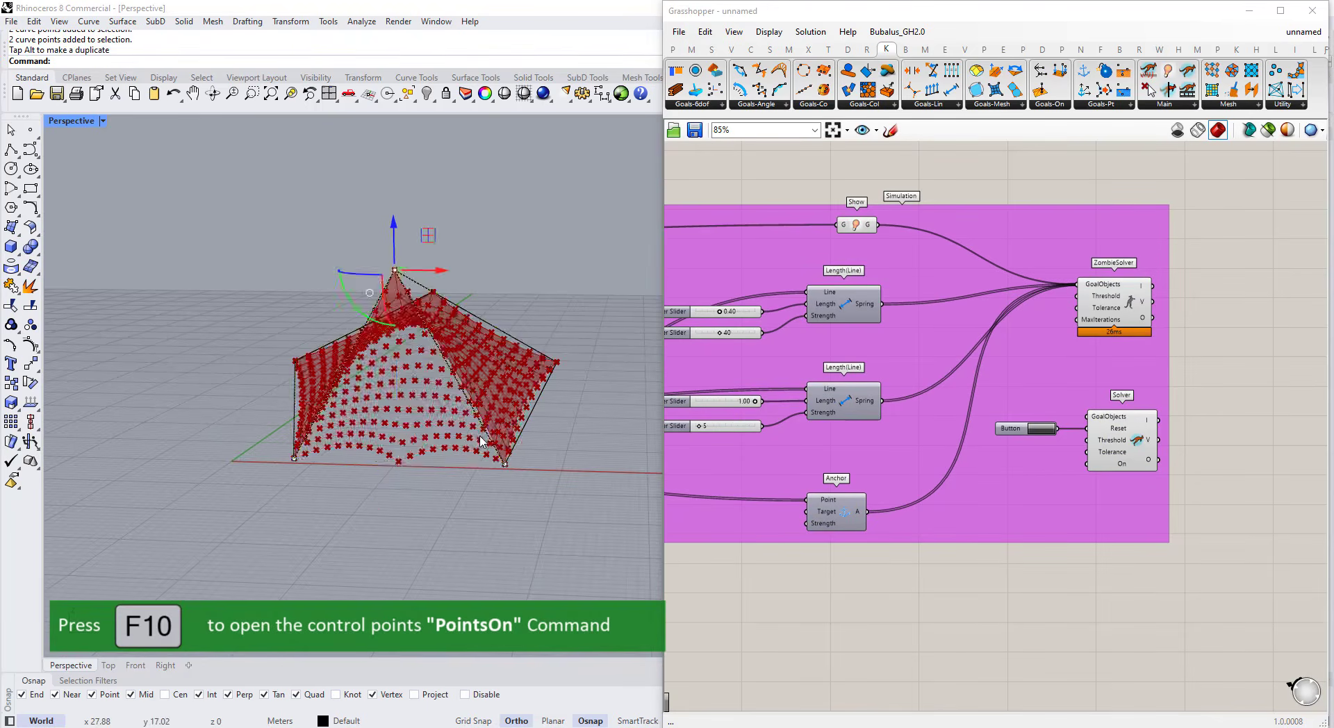
- Select the two shared control points at the tent's raised rear corner and lower them vertically
right_drag(486, 431, 410, 410)
scroll(439, 401, up, 4)
drag(419, 379, 459, 417)
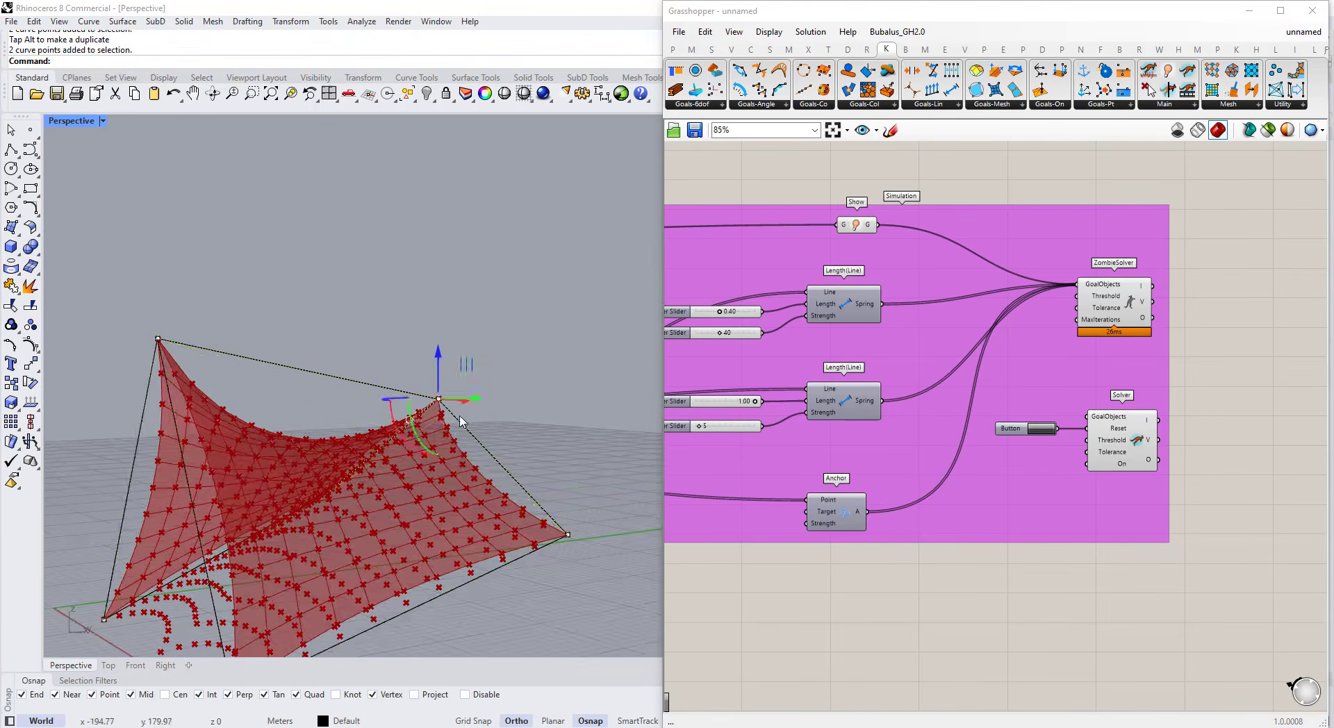
drag(439, 360, 460, 419)
right_drag(461, 419, 666, 435)
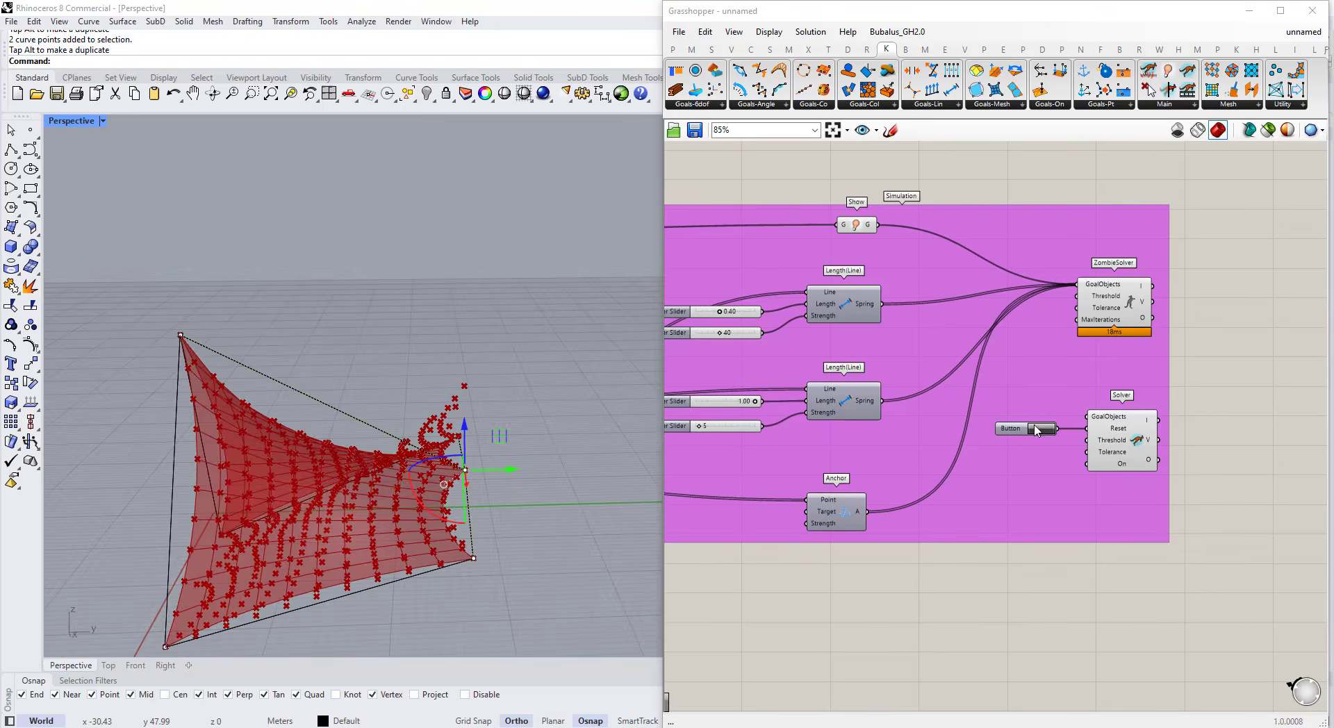
- Disable the disconnected Solver component below the ZombieSolver
middle_click(1124, 446)
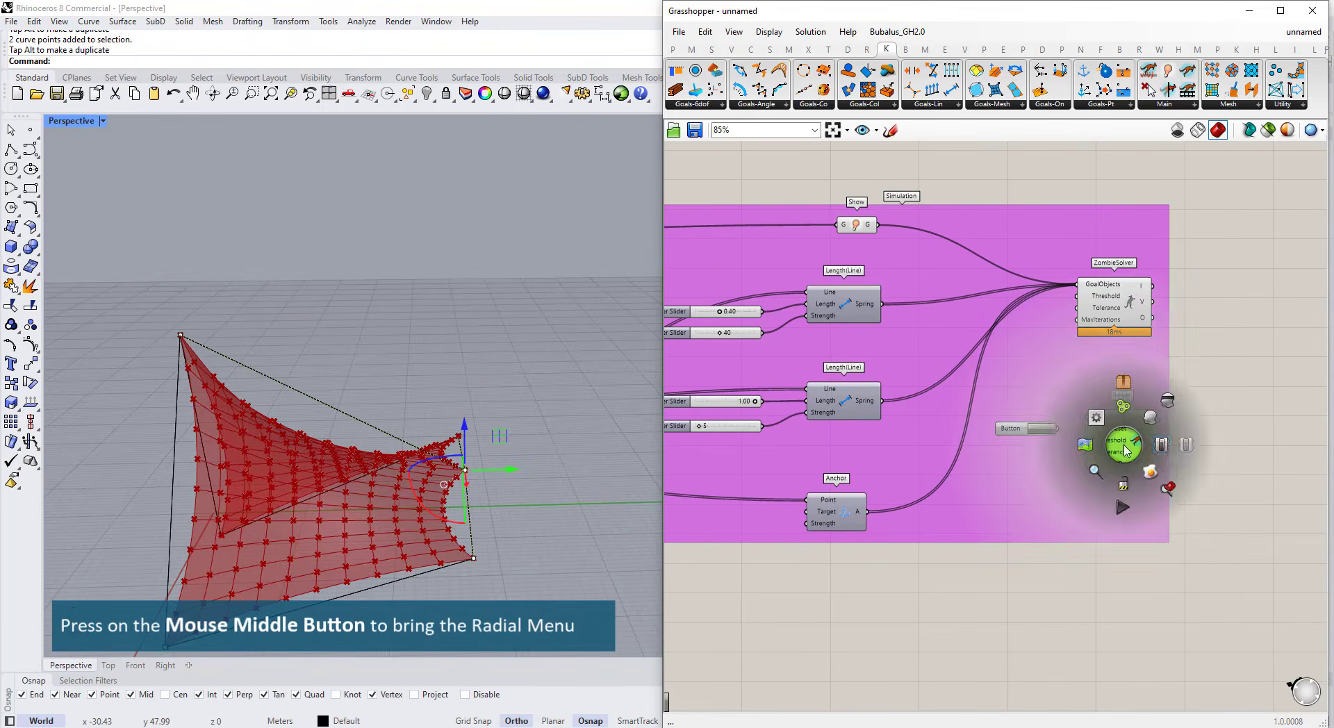
click(1185, 450)
scroll(1099, 441, down, 2)
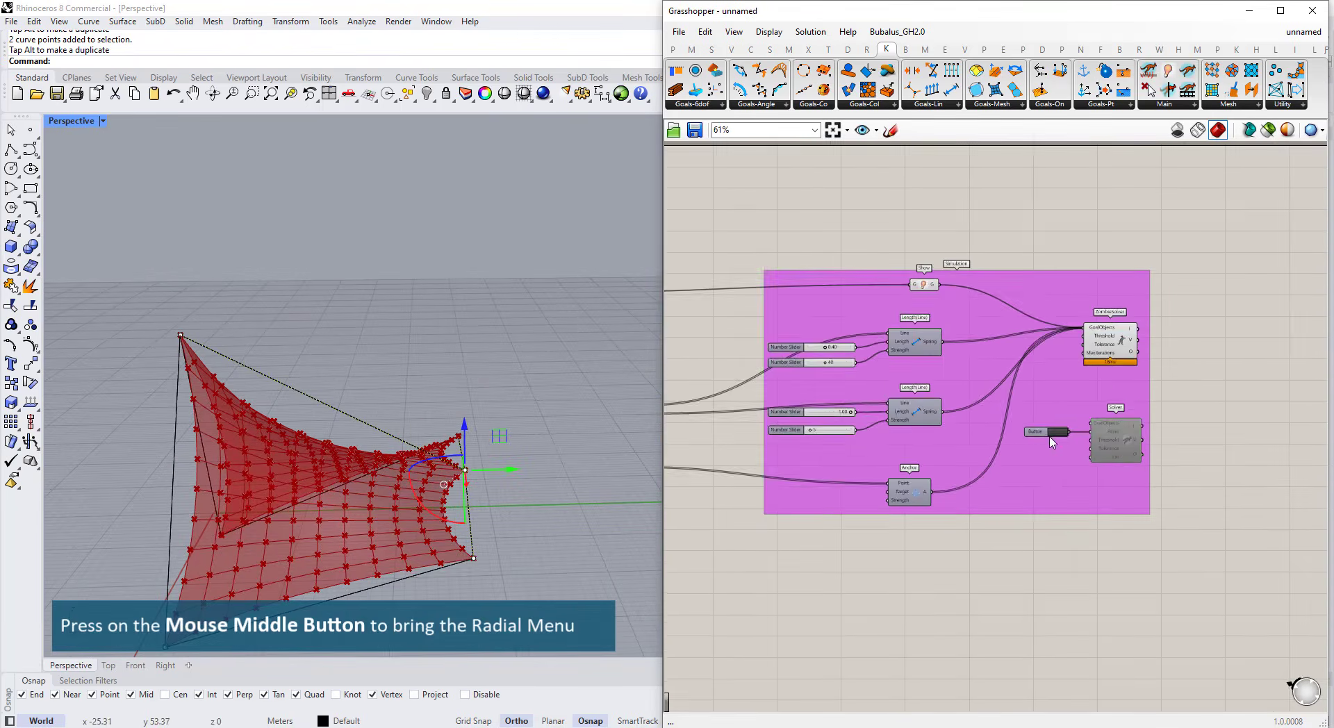
scroll(1103, 447, up, 2)
right_drag(291, 369, 459, 479)
scroll(1110, 360, down, 1)
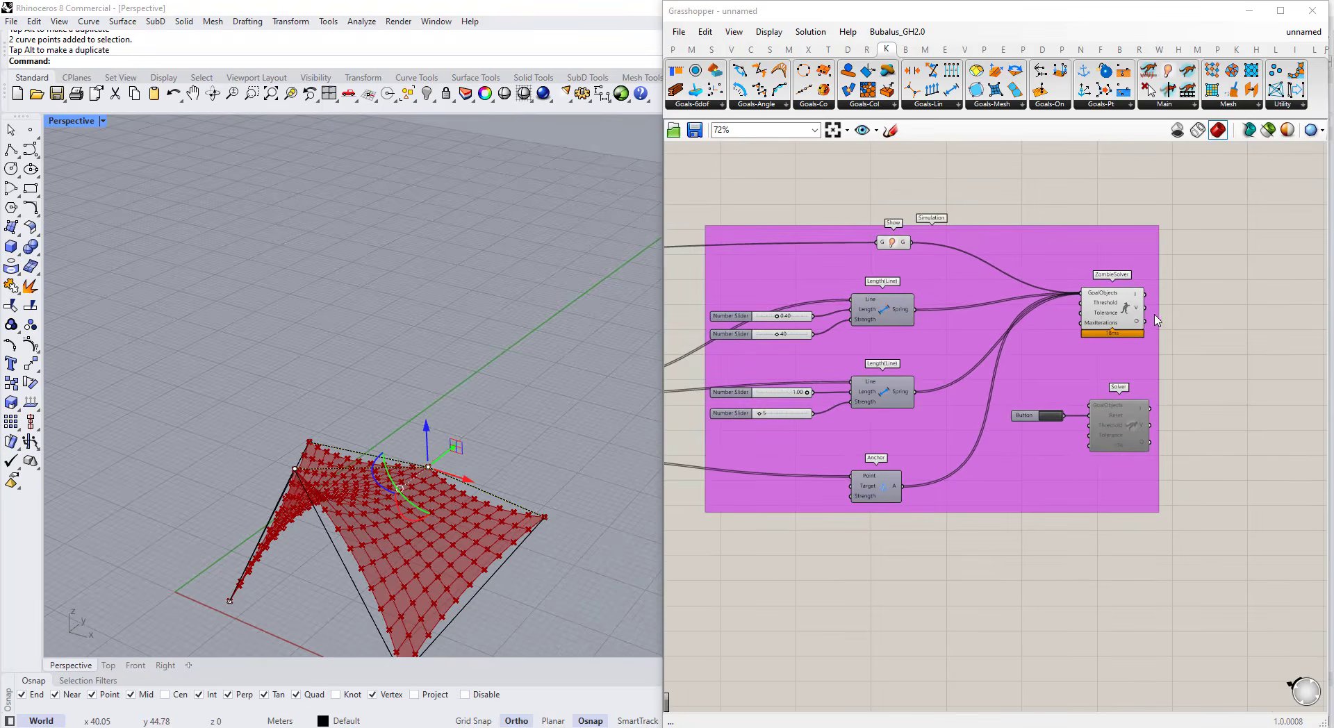
- Add a List Item component beside the ZombieSolver and connect the solver's O output to its List input
scroll(1139, 325, up, 5)
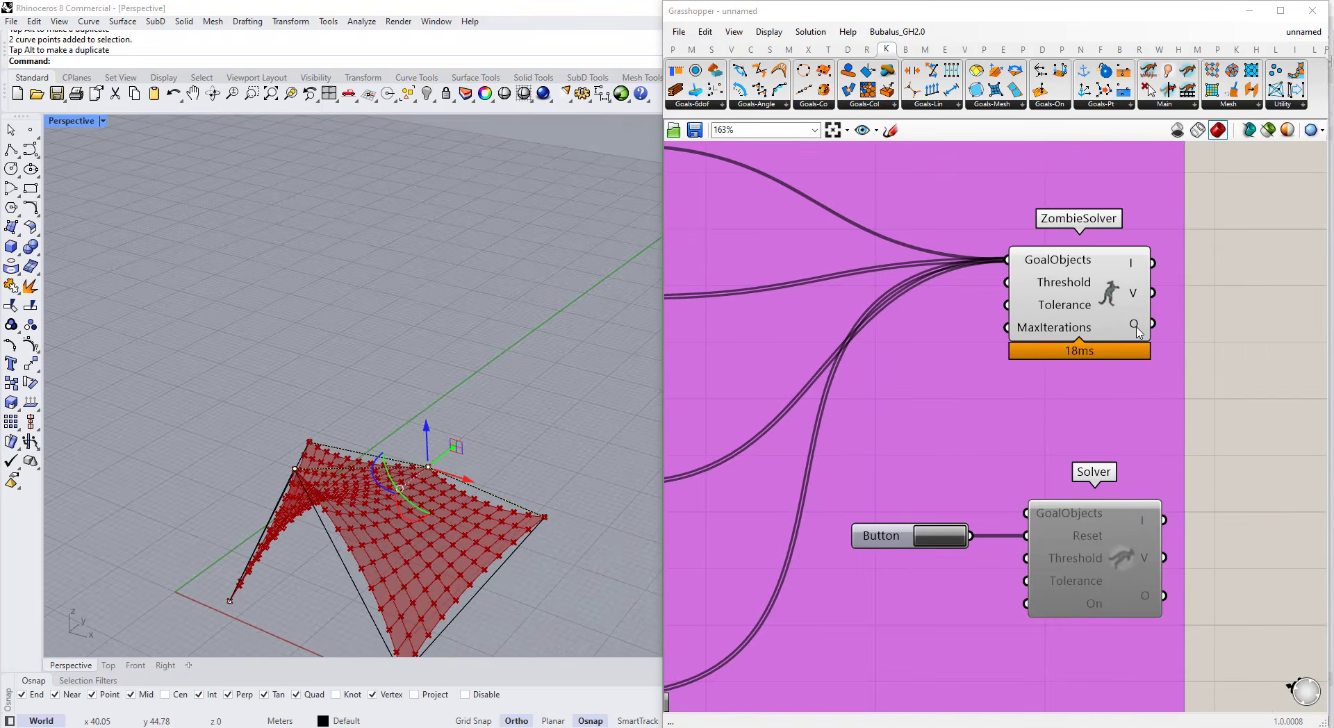
right_drag(360, 578, 232, 549)
right_drag(1217, 344, 1140, 356)
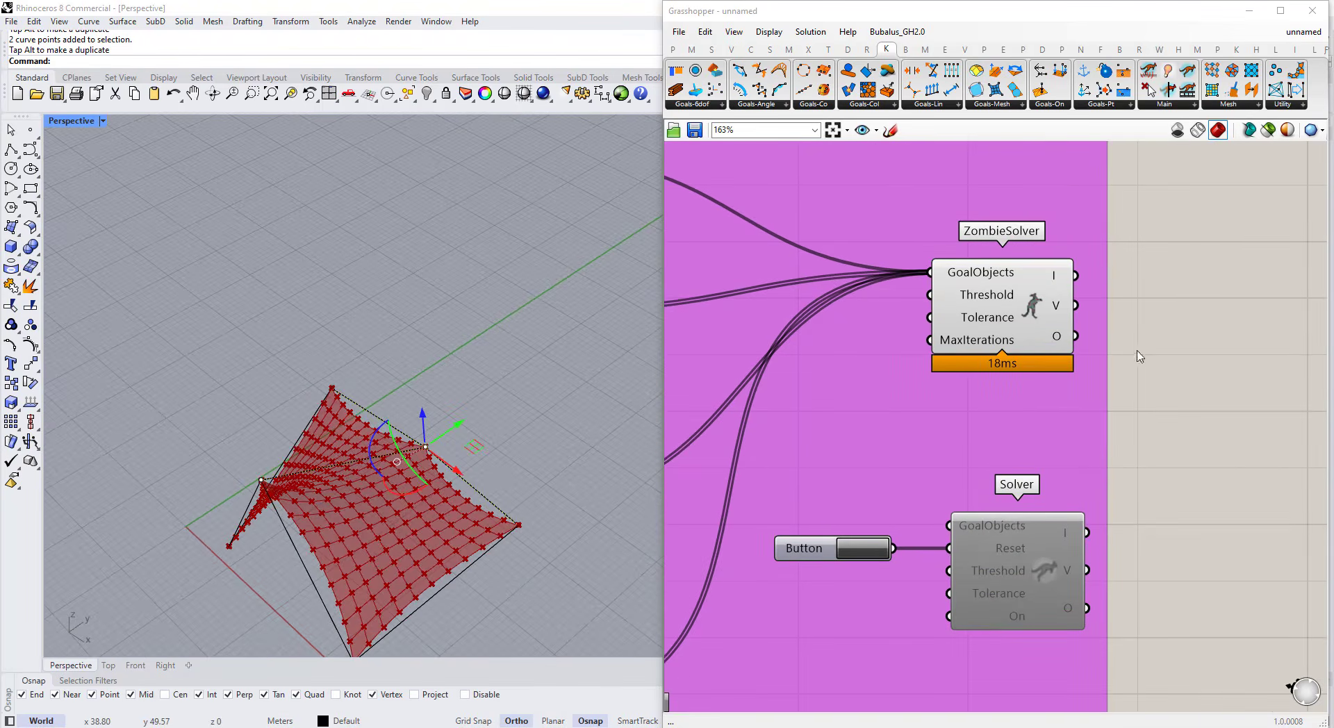
mouse_move(1060, 347)
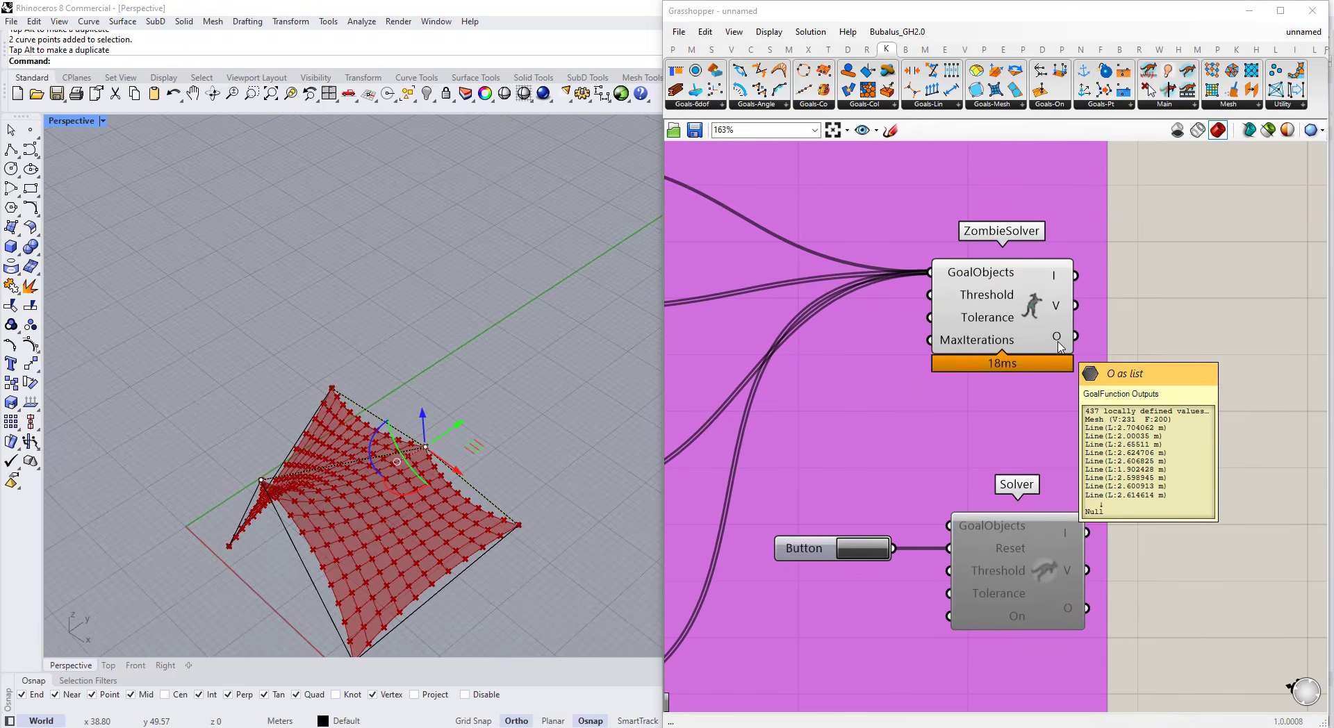
scroll(1059, 347, up, 1)
click(1057, 346)
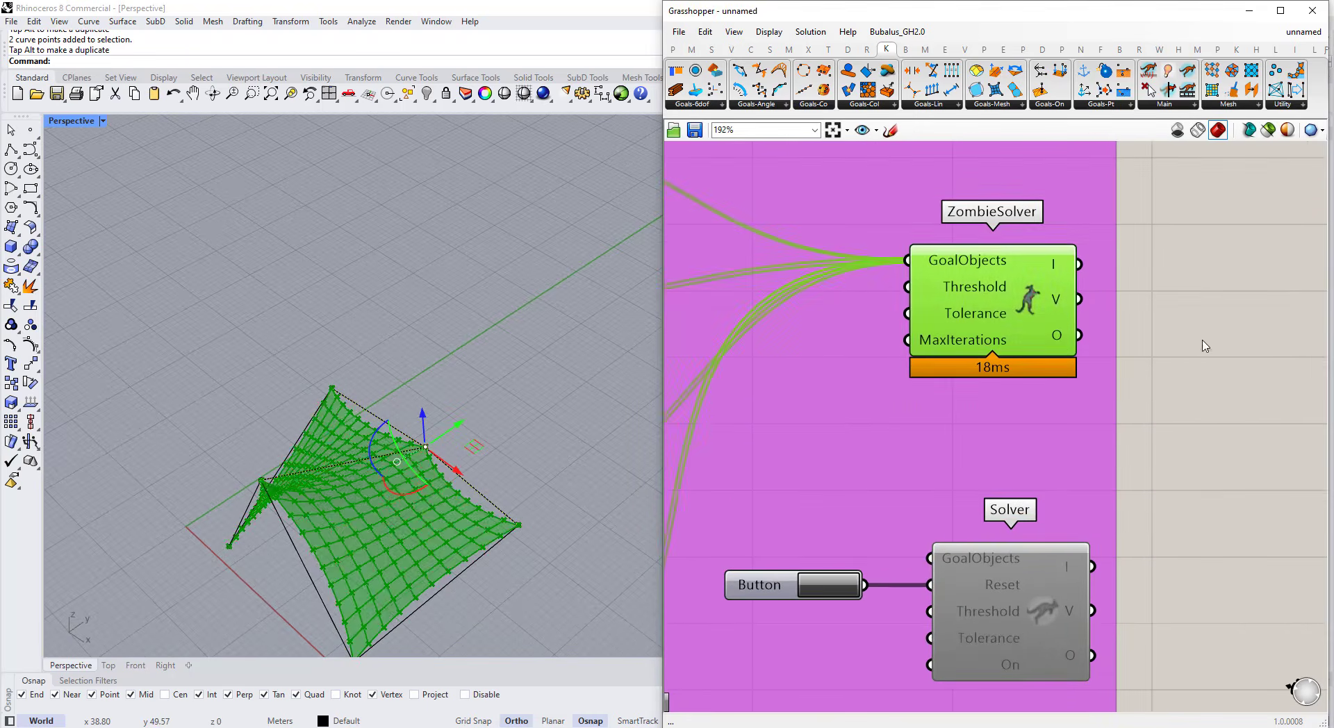
double_click(1189, 355)
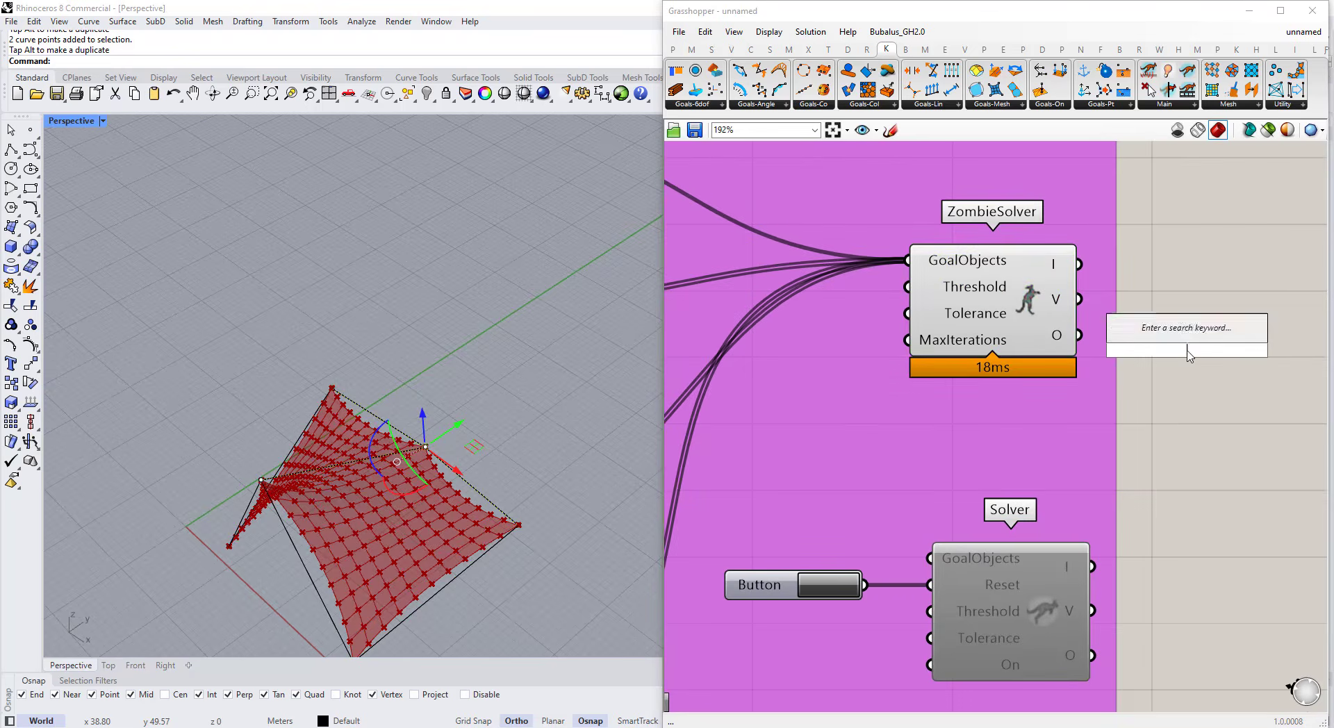
text(list)
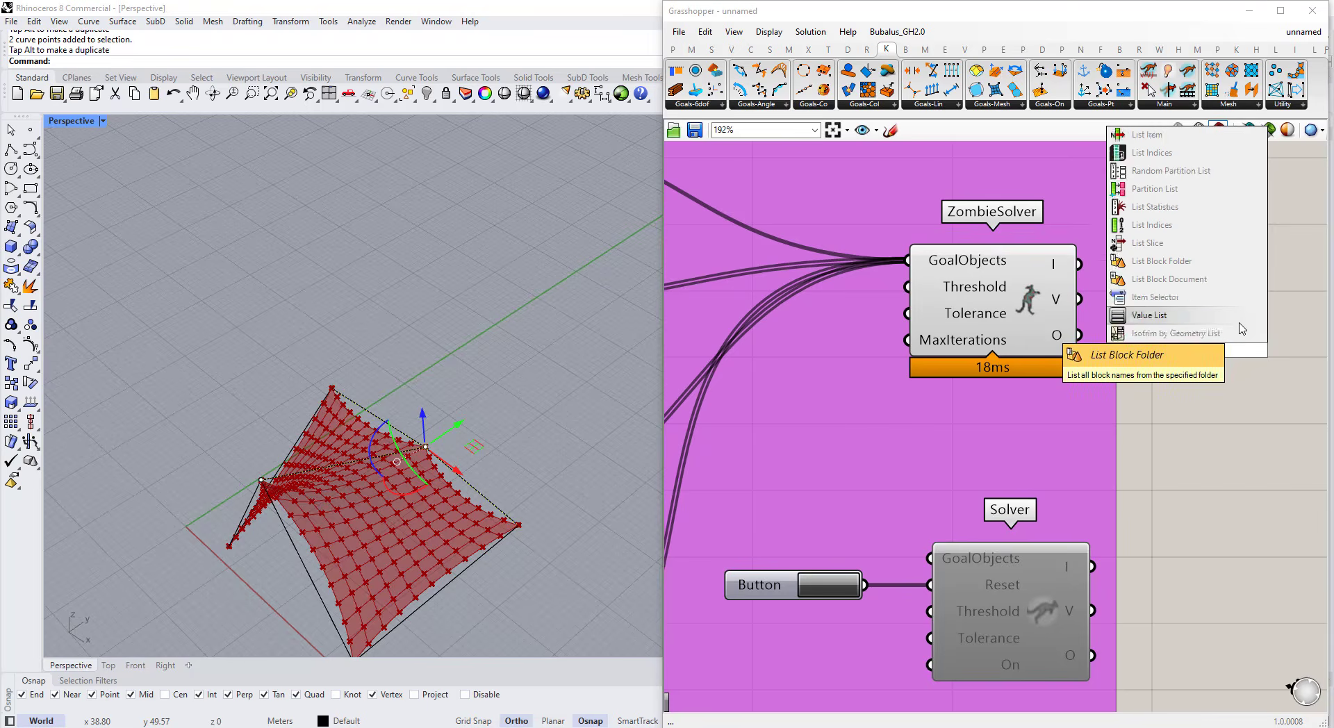
text( ite)
key(Return)
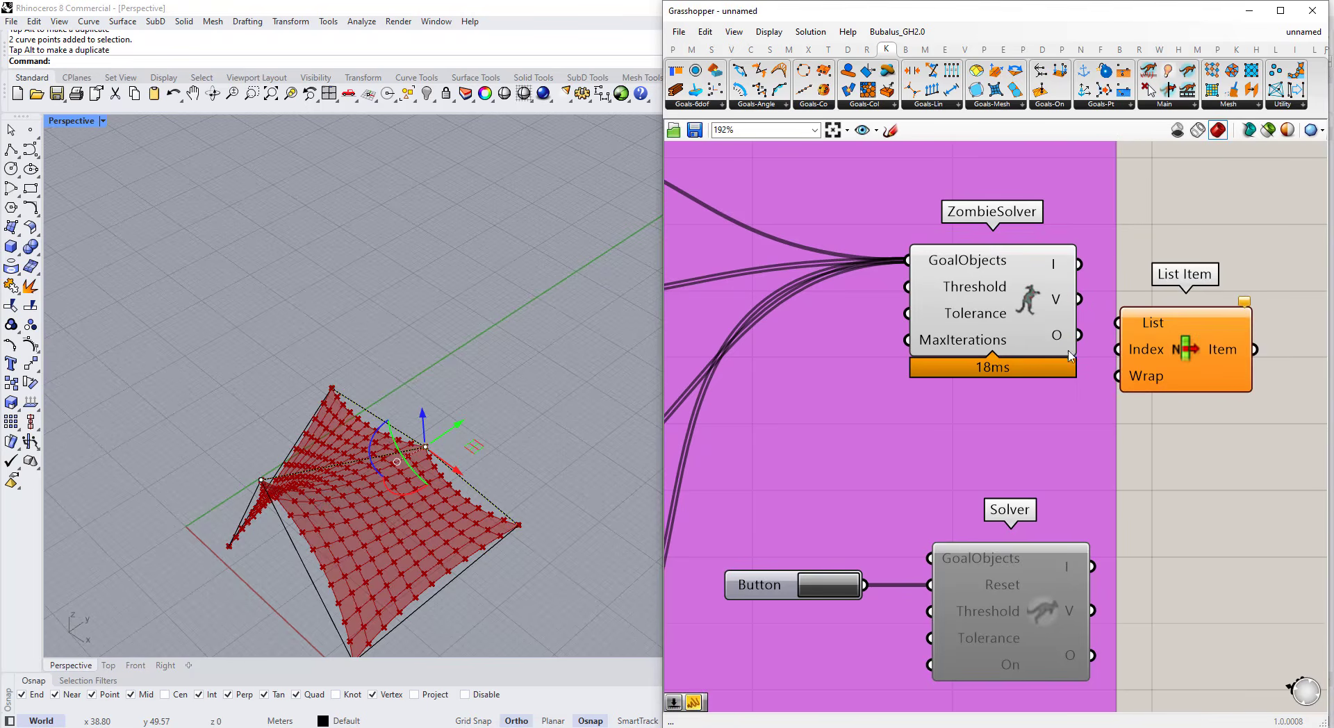
drag(1079, 335, 1191, 366)
click(1126, 381)
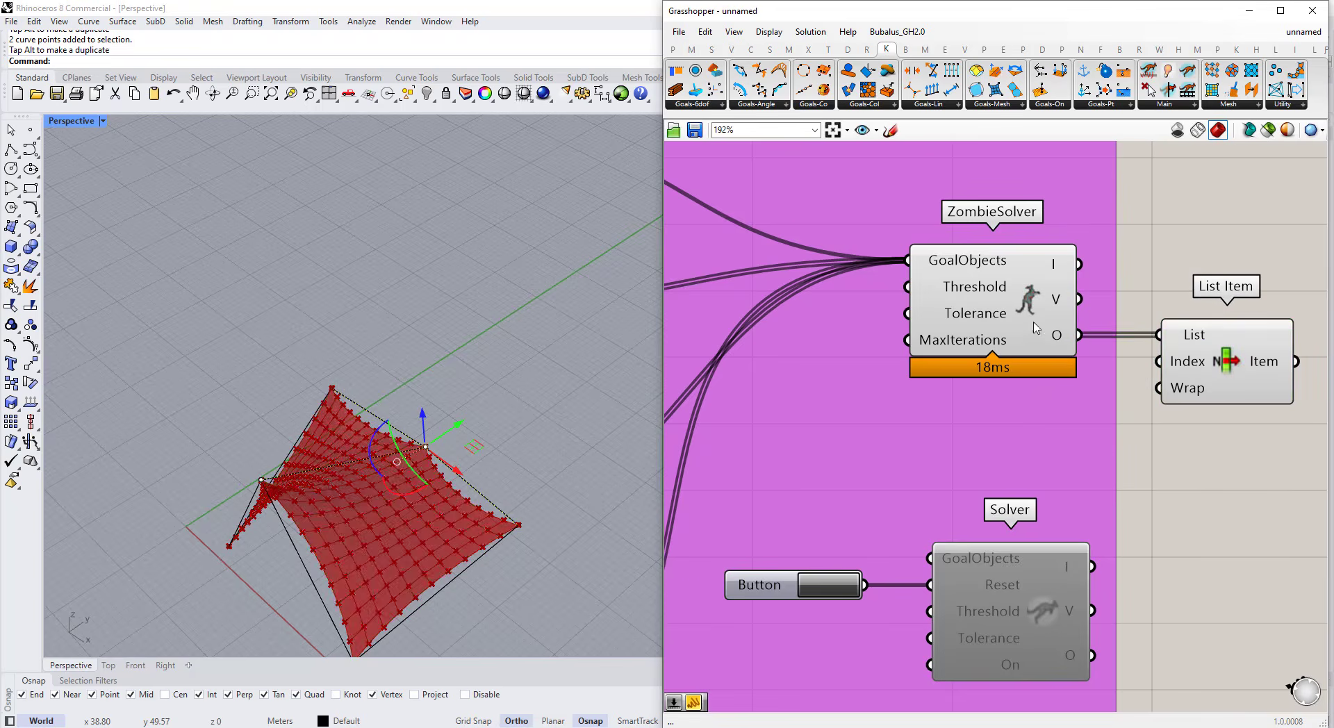
- Turn off the ZombieSolver's preview
click(1032, 317)
middle_click(1025, 307)
click(1071, 260)
click(1192, 242)
click(1237, 365)
click(1196, 446)
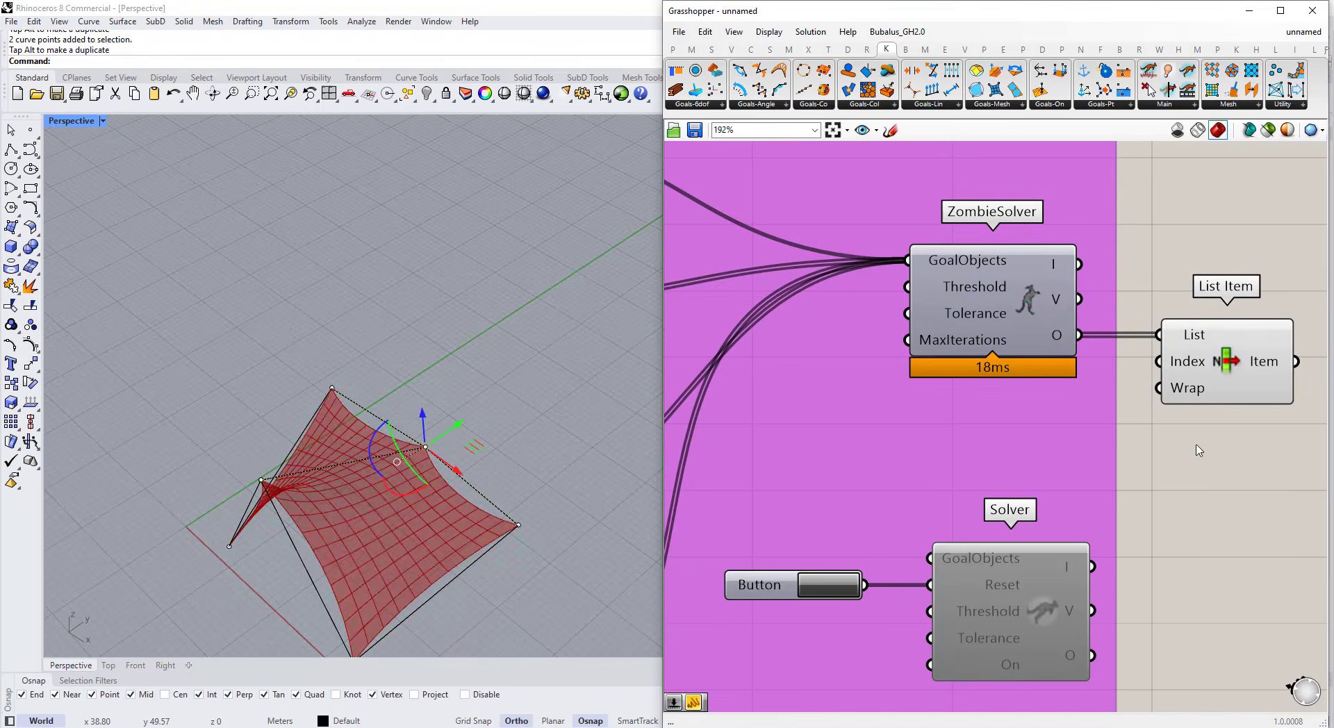
- Select the single control point at the tent's outer side corner and adjust its height
right_drag(451, 426, 460, 400)
scroll(523, 550, up, 6)
drag(482, 335, 540, 395)
right_drag(537, 392, 535, 325)
scroll(1127, 318, down, 5)
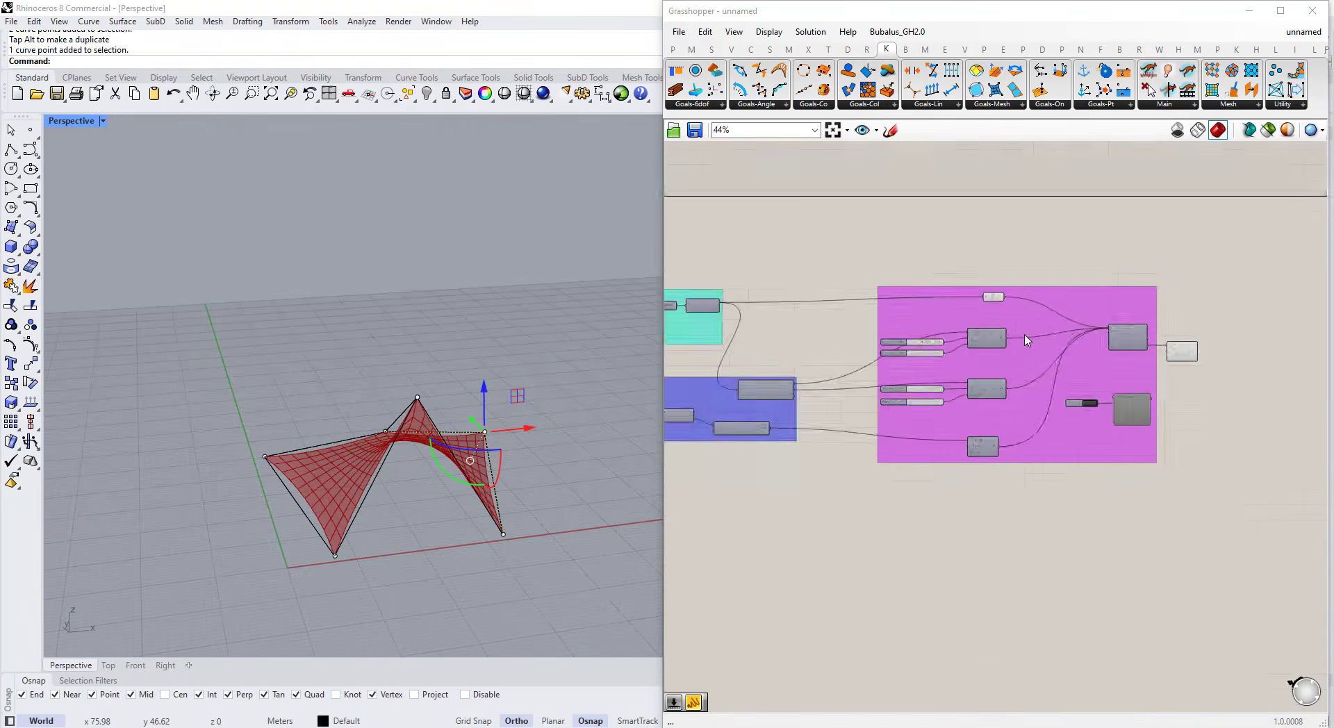
right_drag(473, 519, 220, 510)
right_drag(454, 457, 474, 499)
shift+right_drag(474, 499, 395, 493)
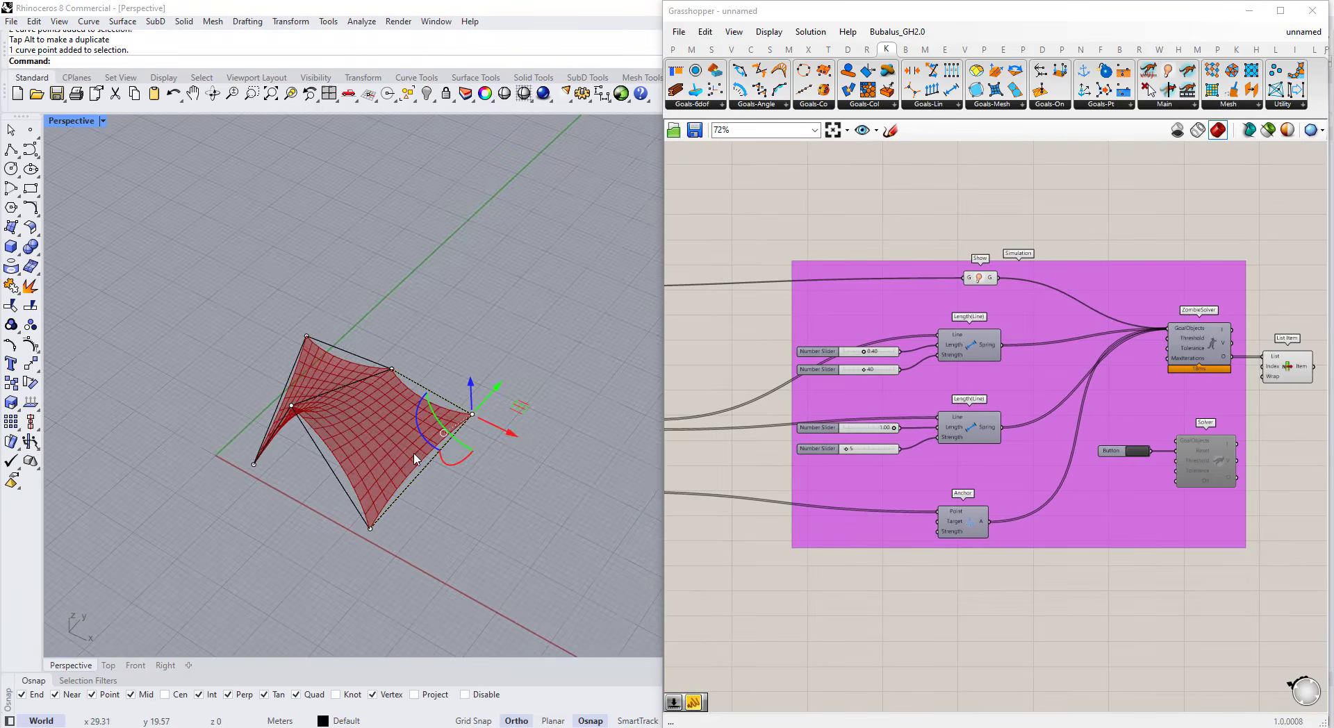
scroll(968, 386, down, 2)
scroll(929, 449, up, 2)
drag(974, 504, 986, 478)
right_drag(323, 468, 456, 420)
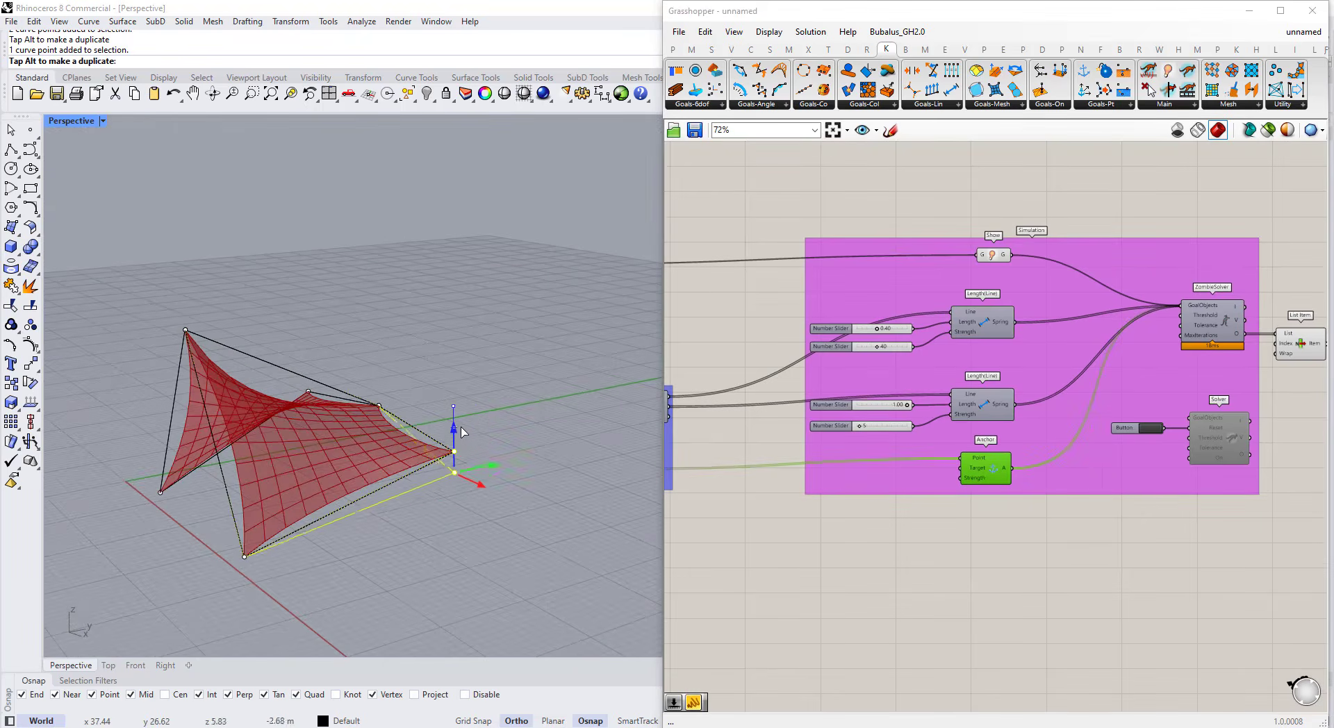
drag(462, 428, 455, 408)
- Mirror a copy of all the tent's boundary curves across a plane starting at its outer side corner
right_drag(215, 362, 535, 412)
click(322, 456)
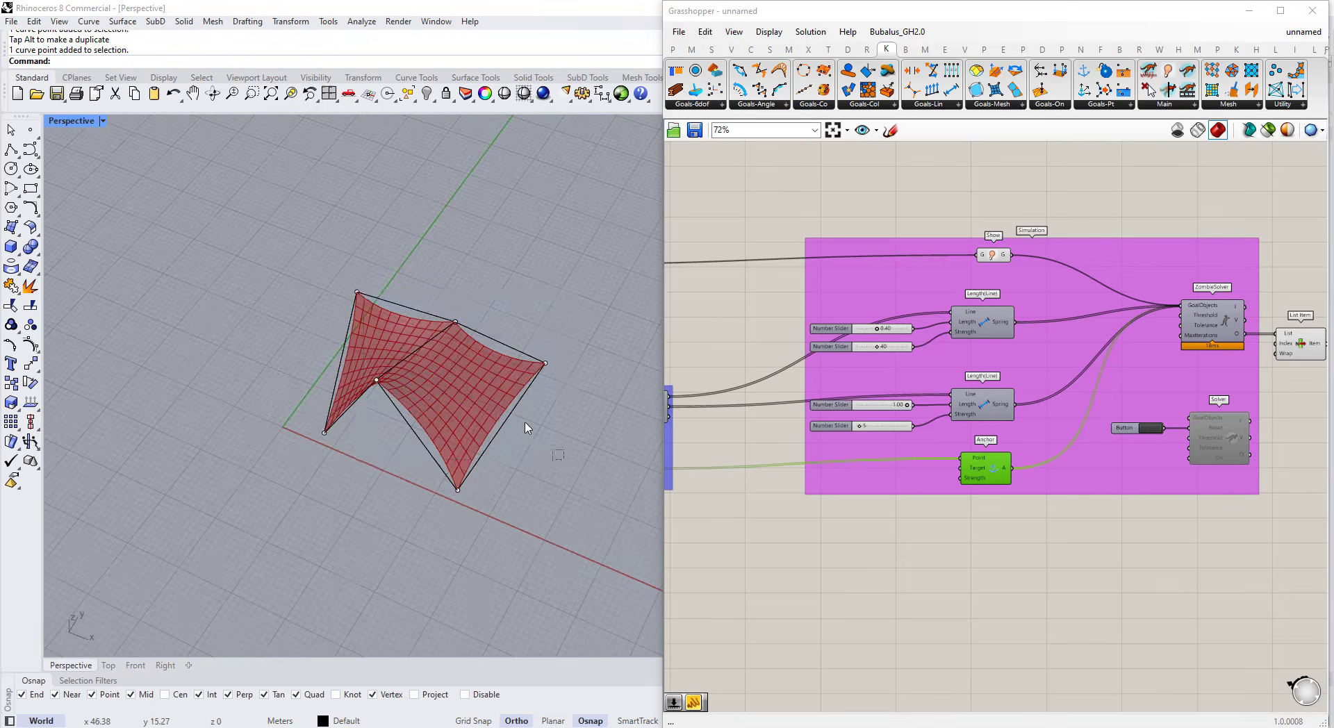
drag(563, 413, 310, 269)
click(547, 457)
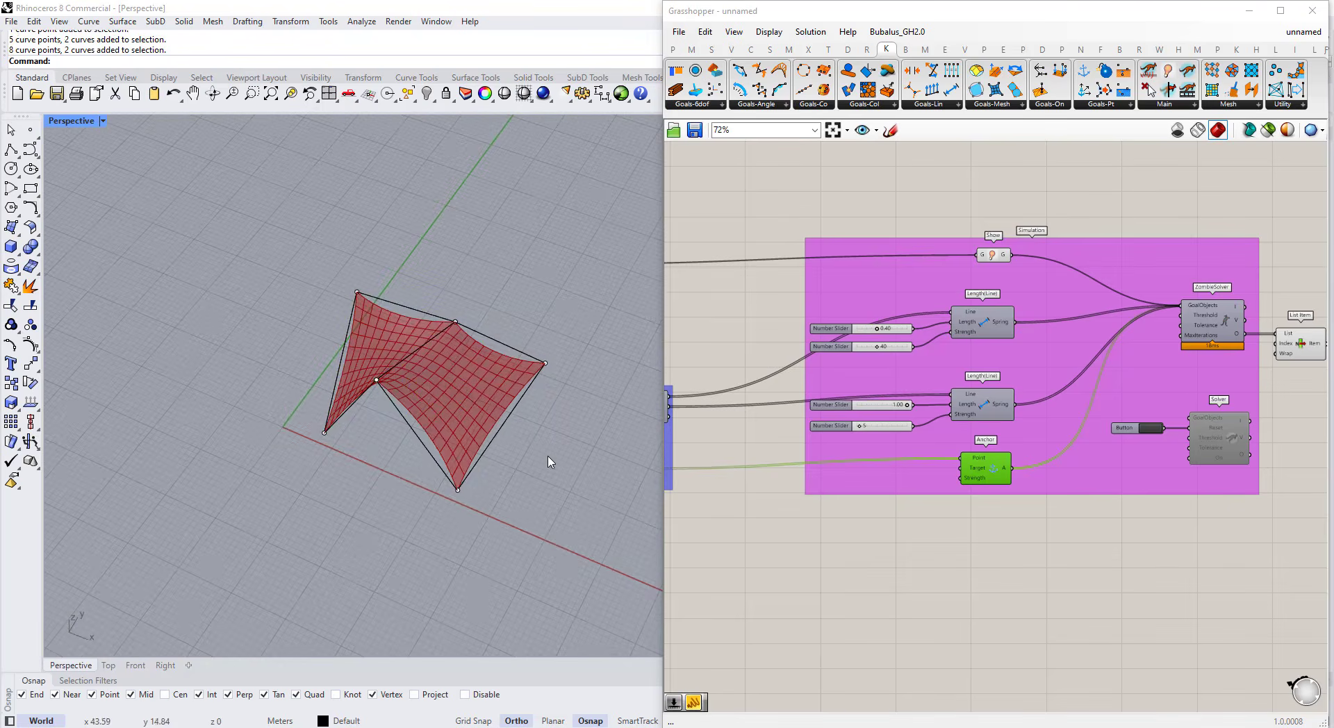
drag(549, 461, 295, 255)
right_drag(479, 445, 403, 362)
click(574, 404)
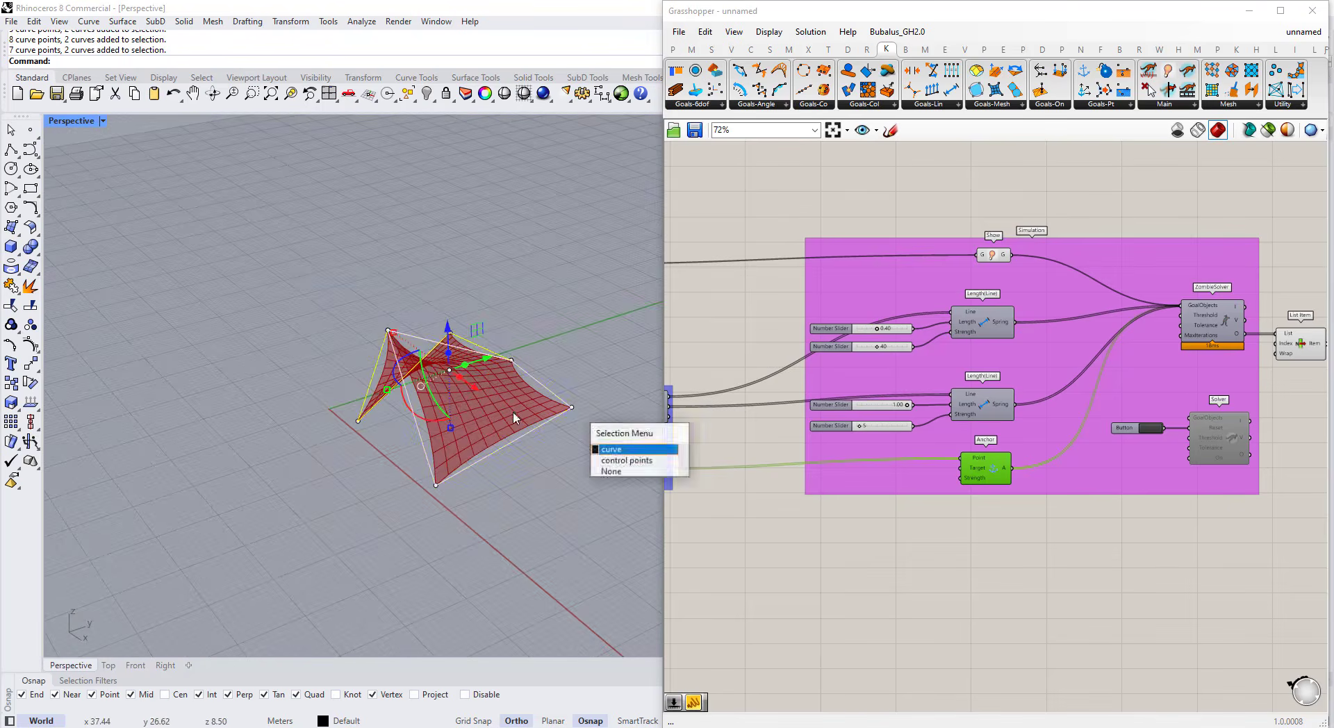
click(515, 415)
drag(606, 548, 263, 238)
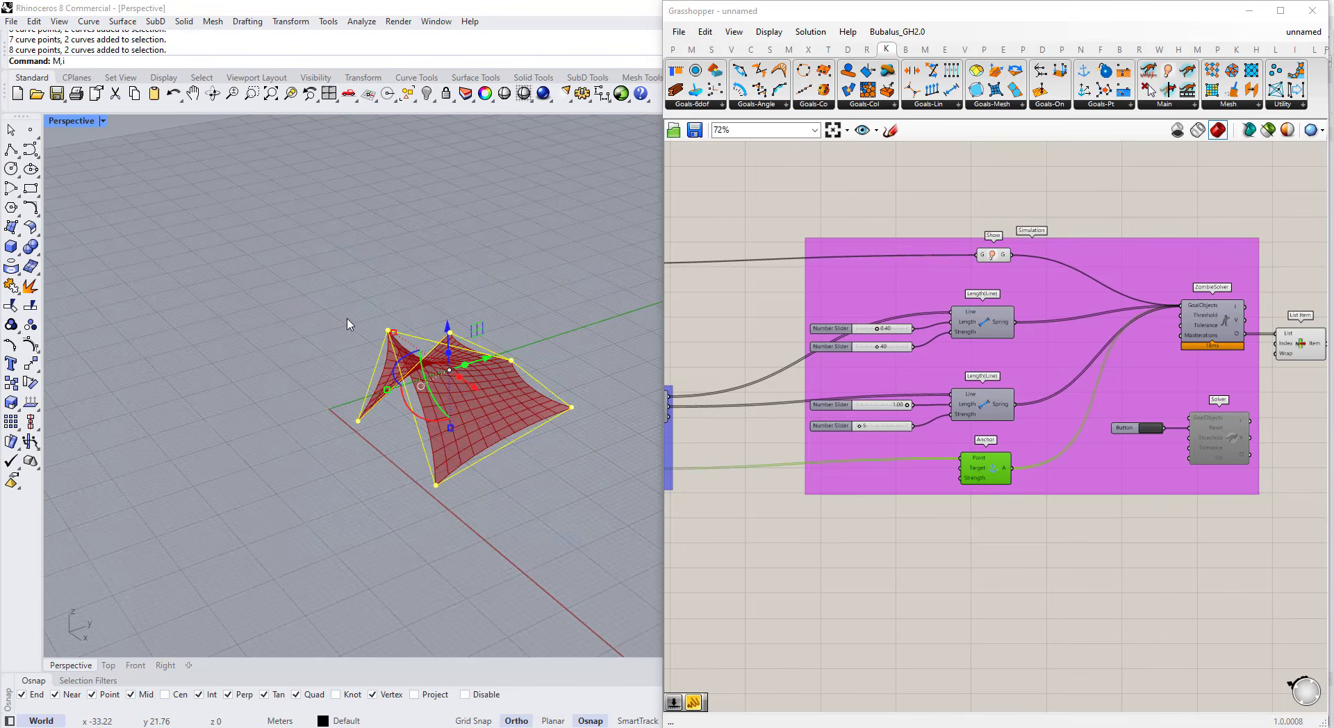
key(Escape)
text(M)
key(Return)
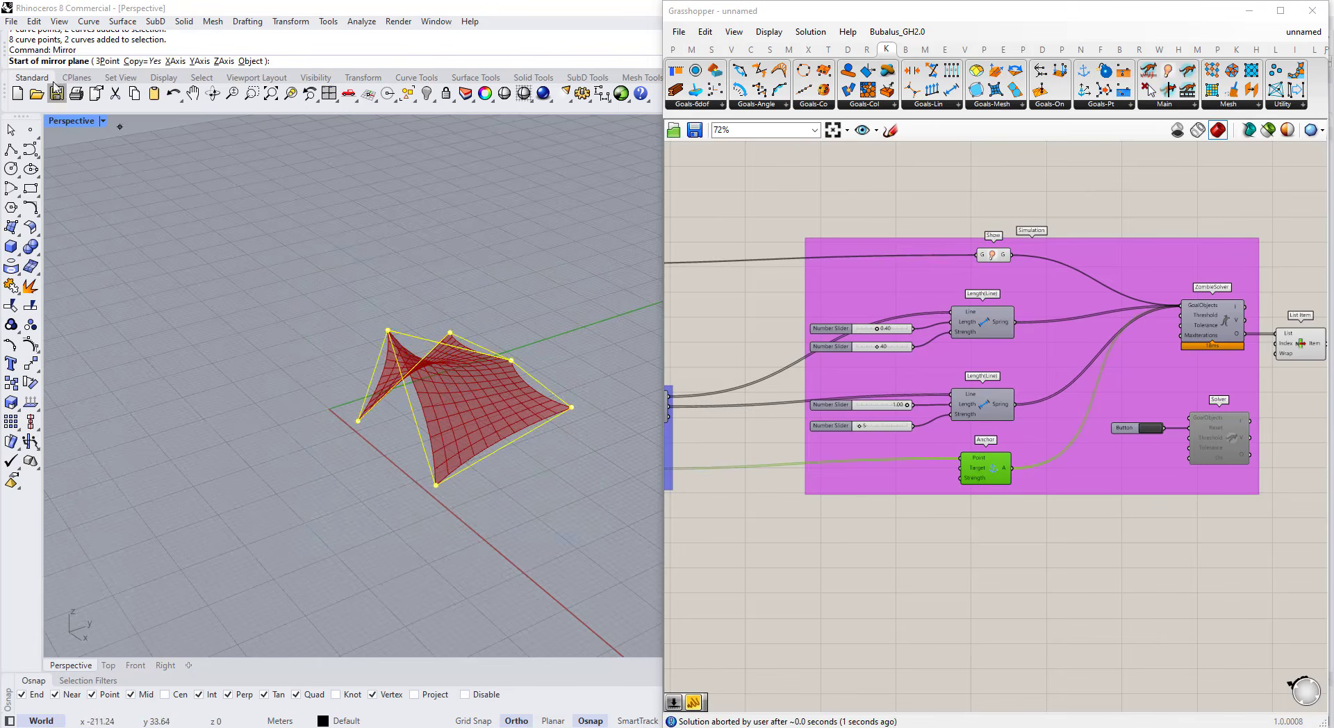
click(571, 407)
click(606, 421)
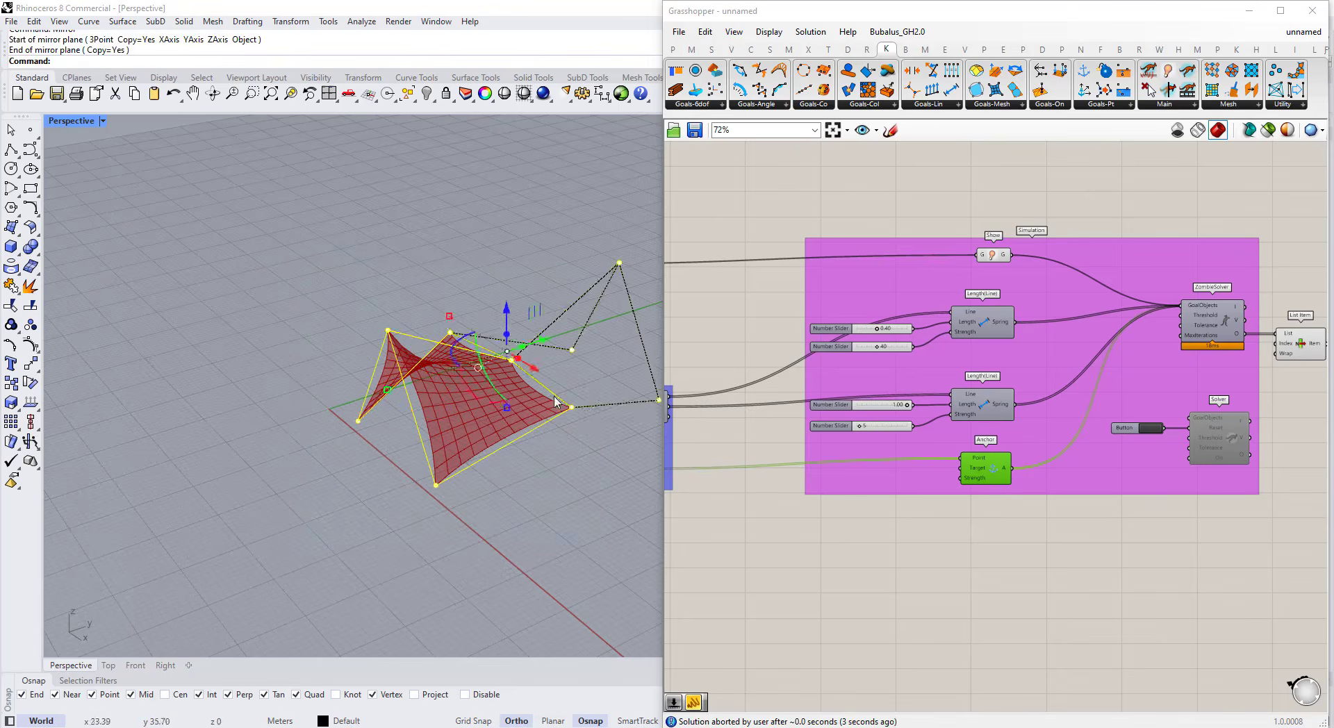
- Select all four original and mirrored boundary curves and assign them to the Curve parameter as multiple curves
scroll(518, 347, up, 4)
right_drag(504, 306, 443, 389)
scroll(443, 390, down, 10)
click(493, 475)
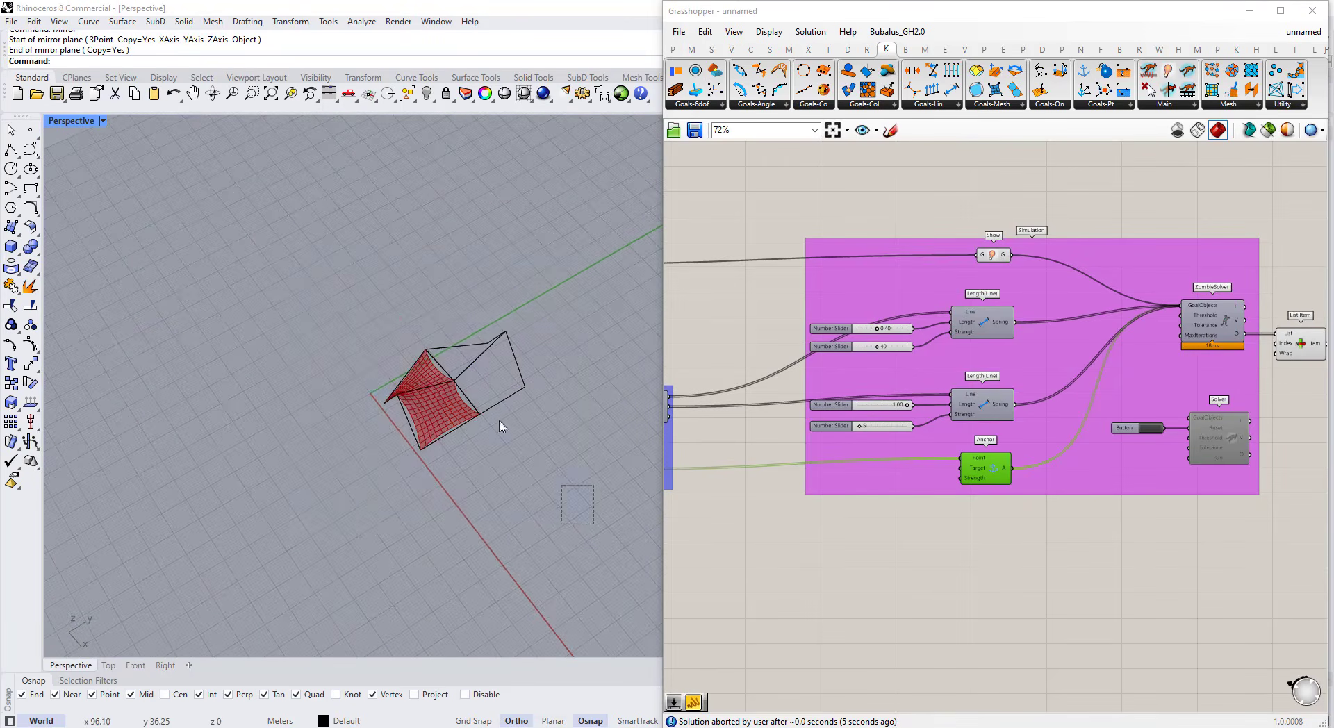
drag(502, 426, 314, 279)
right_drag(414, 518, 439, 467)
scroll(467, 411, up, 4)
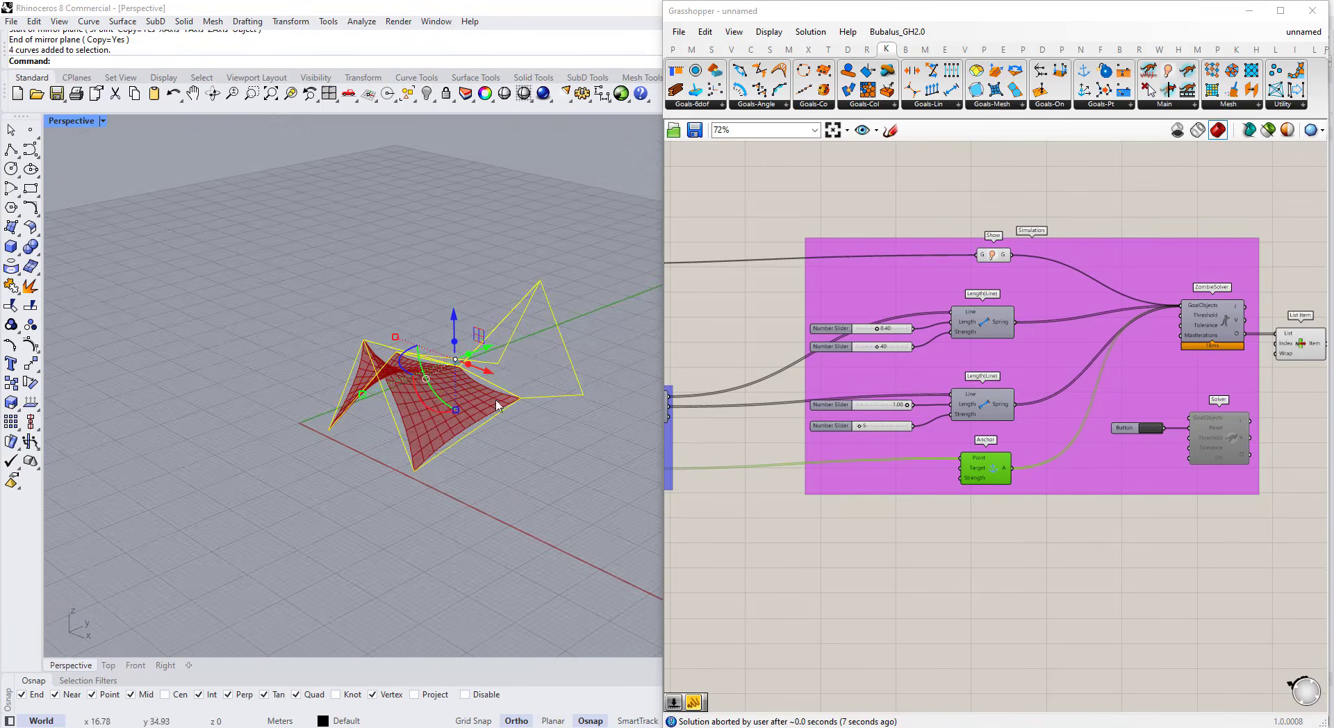
right_drag(516, 357, 539, 435)
scroll(1247, 384, down, 1)
scroll(1247, 385, down, 4)
scroll(973, 347, up, 6)
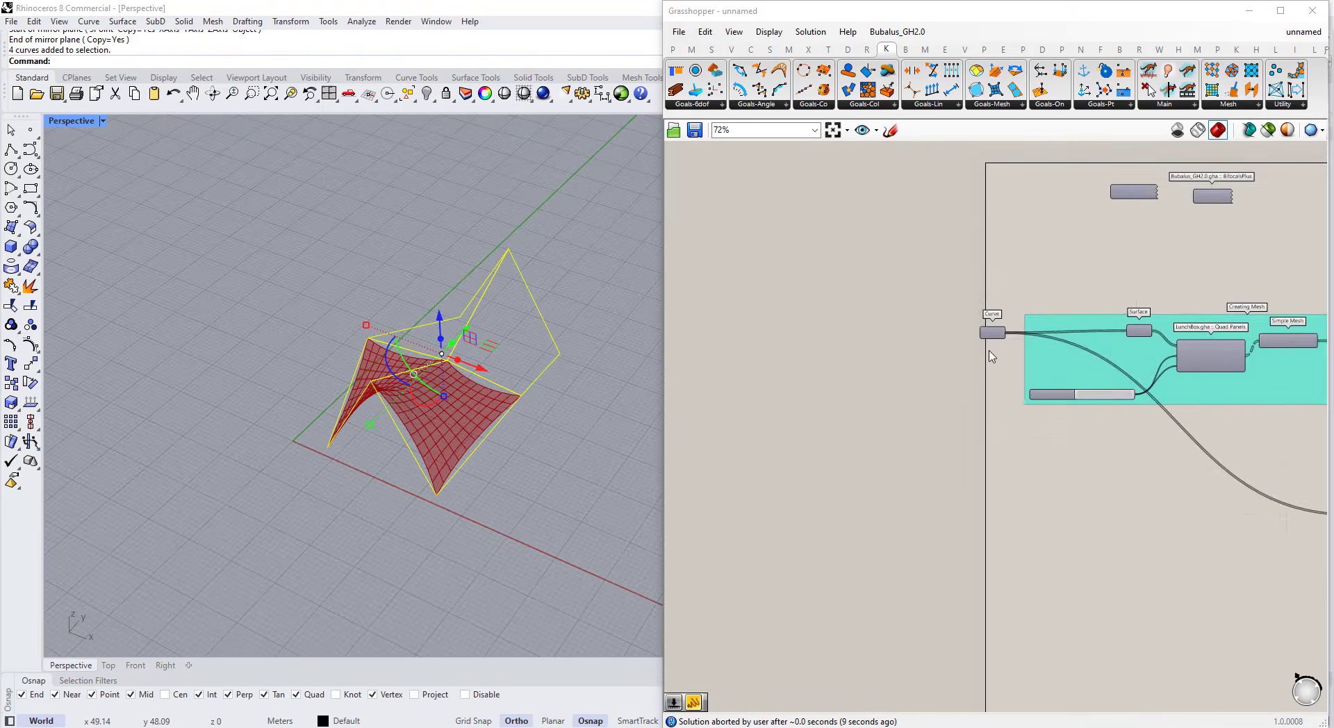
right_click(992, 332)
click(1041, 536)
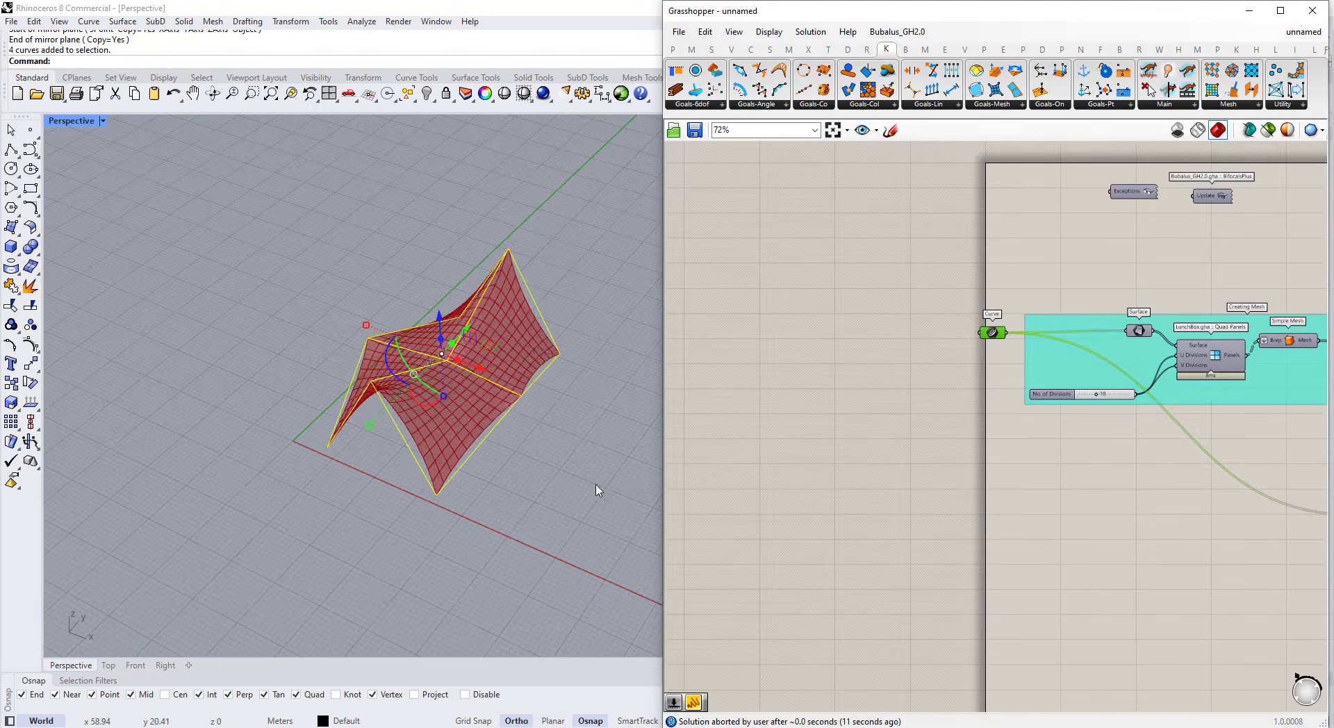
- Turn on the control points of all four boundary curves
right_drag(596, 490, 506, 496)
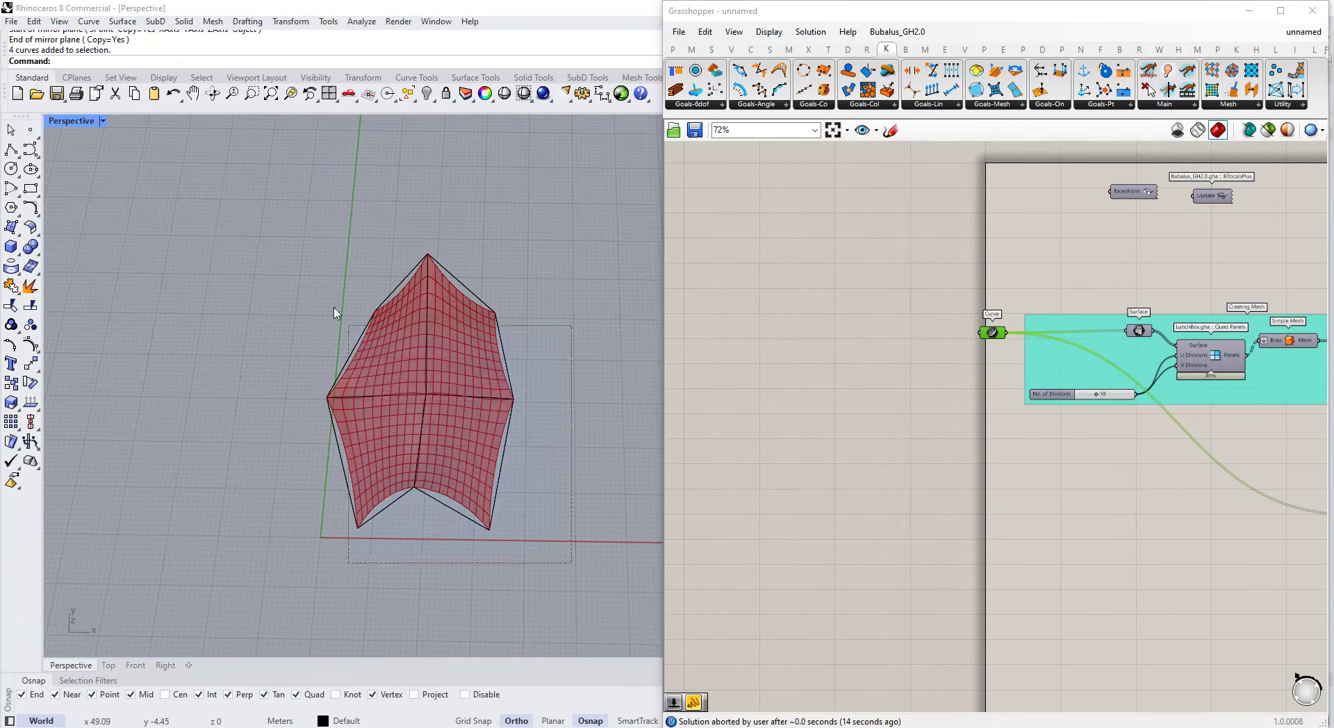
drag(334, 315, 327, 347)
key(F10)
scroll(504, 419, up, 2)
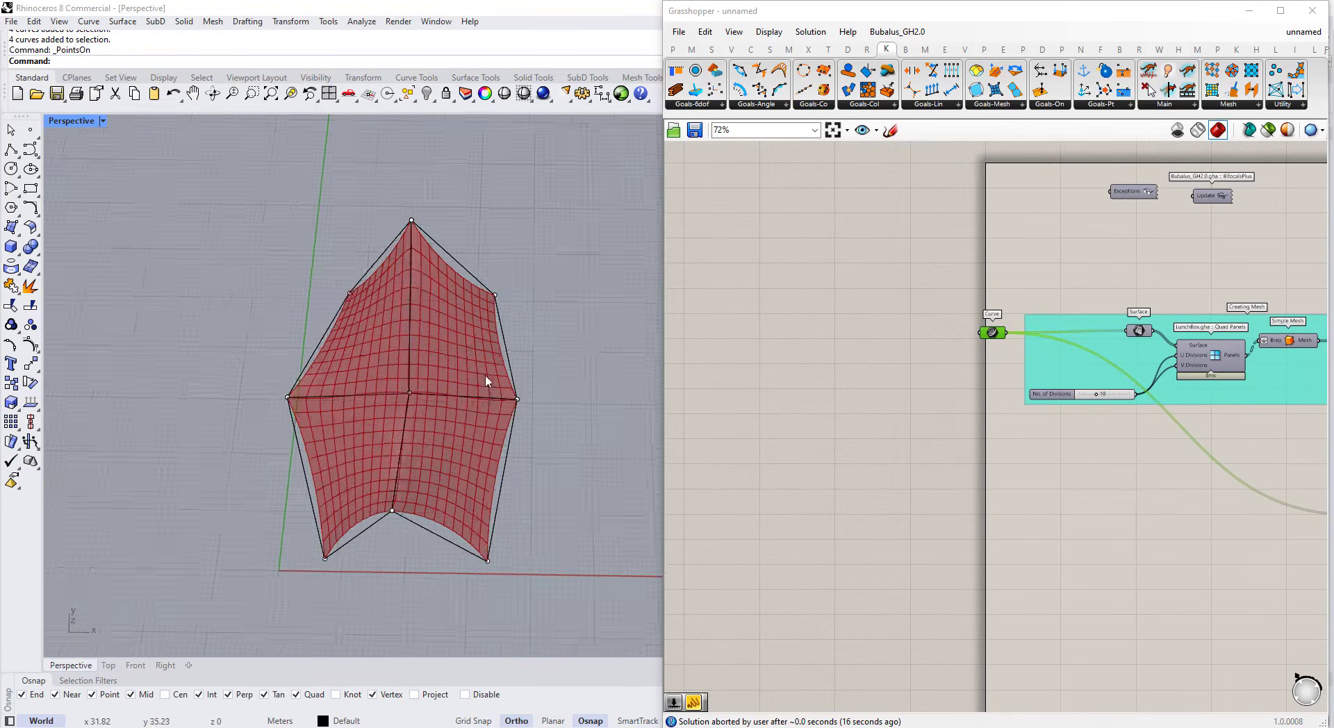
- Stretch the tent sideways by pulling the shared control points at one side corner of the seam outward
drag(485, 374, 546, 432)
right_drag(546, 433, 531, 403)
drag(563, 409, 643, 417)
right_drag(565, 468, 461, 380)
drag(489, 408, 563, 405)
right_drag(480, 379, 280, 321)
right_drag(345, 372, 291, 429)
right_drag(295, 367, 95, 257)
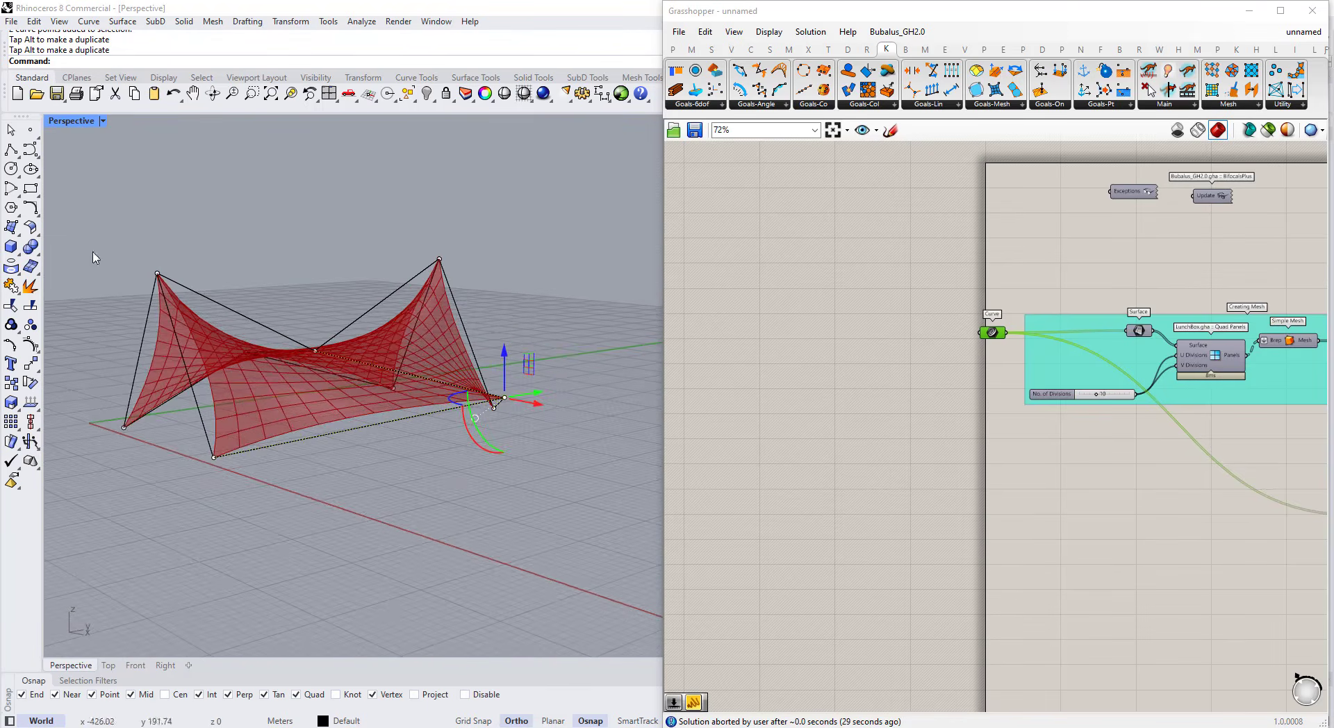
click(11, 150)
click(504, 397)
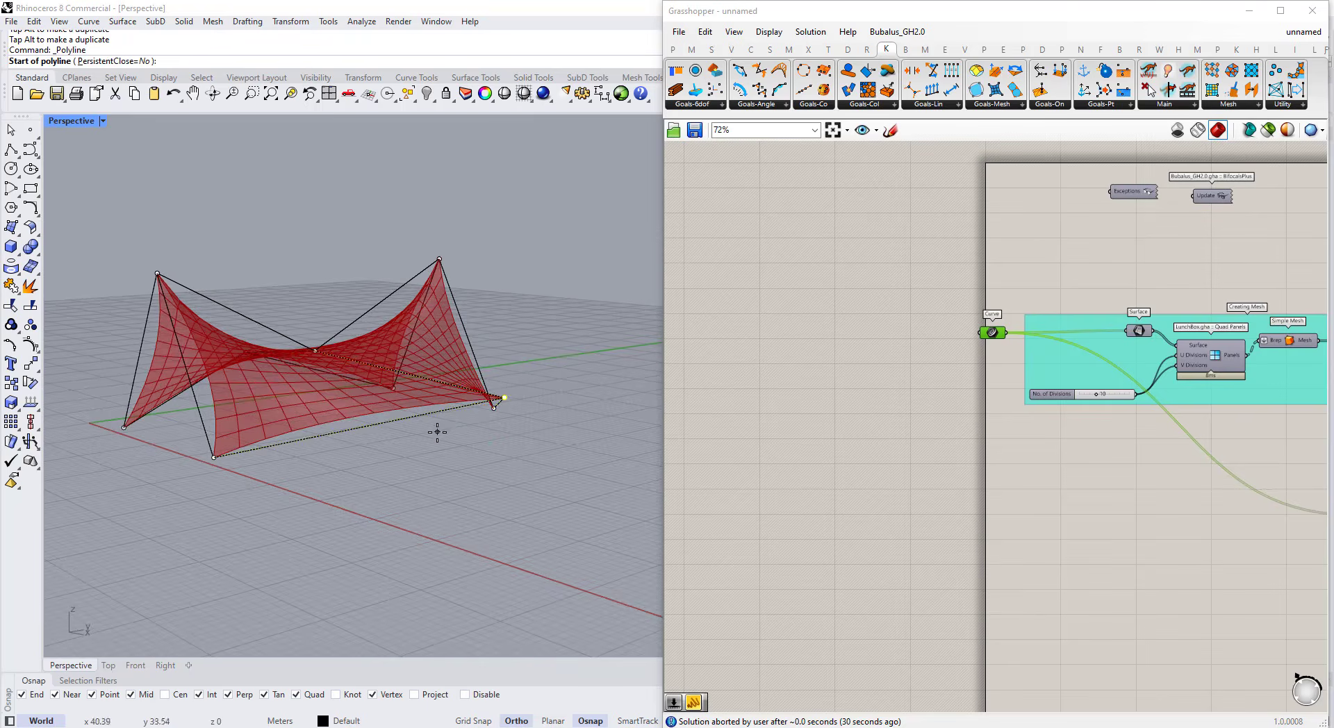
right_drag(495, 403, 350, 446)
key(Escape)
- Reshape the tent by shifting the shared control points at its opposite side corner and front peak outward
click(474, 393)
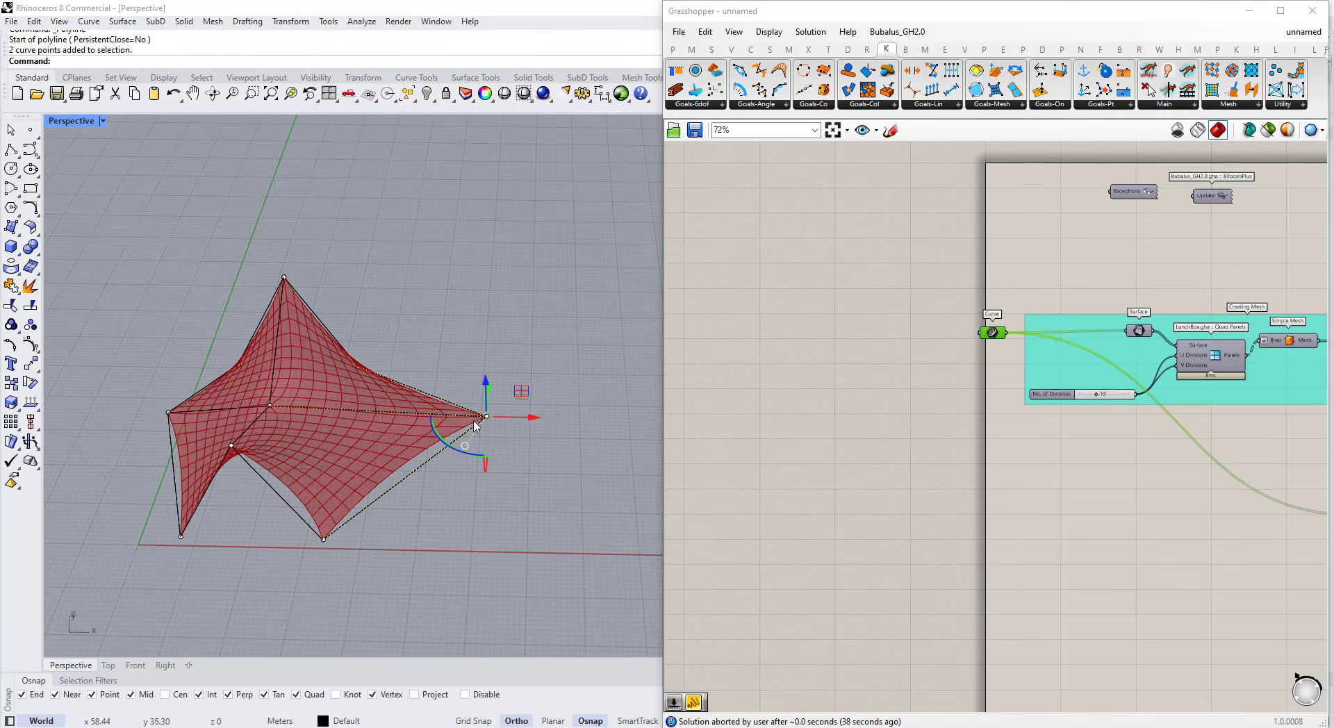
right_drag(476, 425, 333, 278)
click(298, 377)
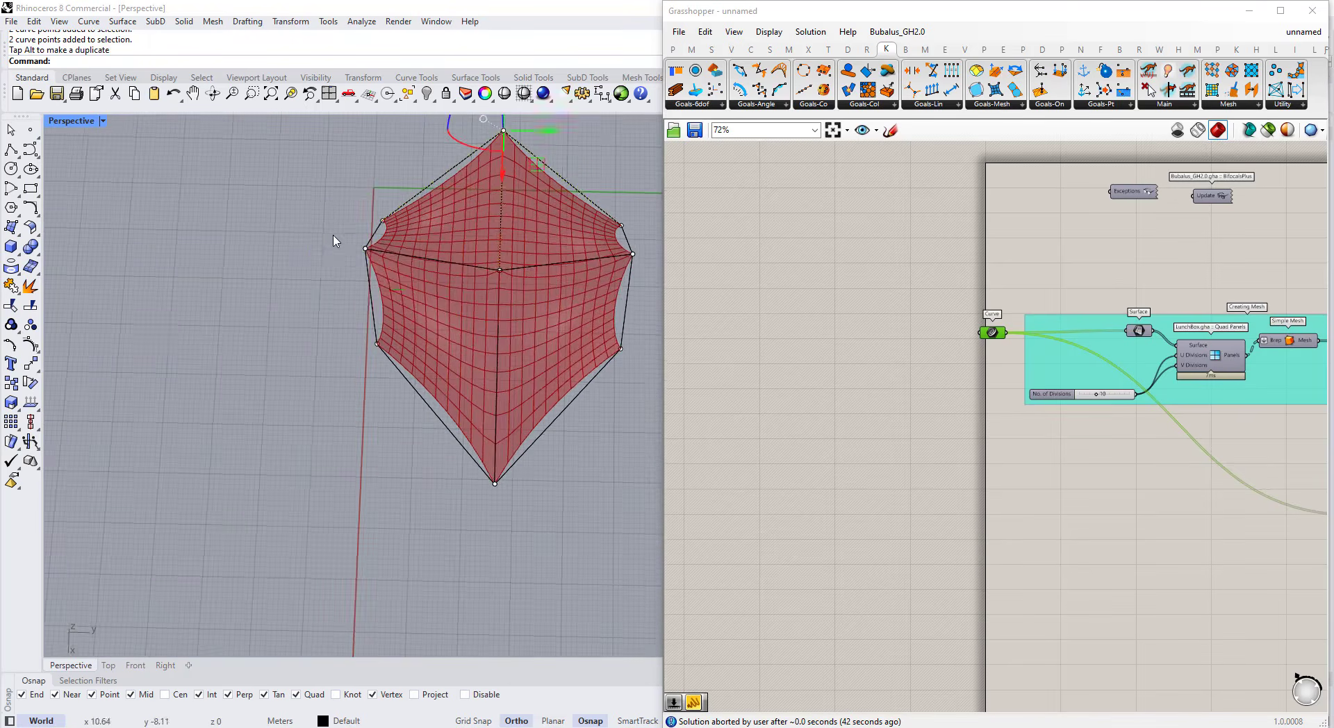
mouse_move(333, 235)
mouse_down()
mouse_move(386, 274)
mouse_move(325, 255)
mouse_up()
right_drag(325, 375, 486, 260)
drag(539, 251, 606, 310)
right_drag(597, 311, 492, 319)
drag(499, 304, 556, 297)
click(535, 361)
- Select all the boundary curves and turn their control points off
right_drag(389, 417, 494, 466)
drag(434, 521, 299, 376)
scroll(461, 514, up, 7)
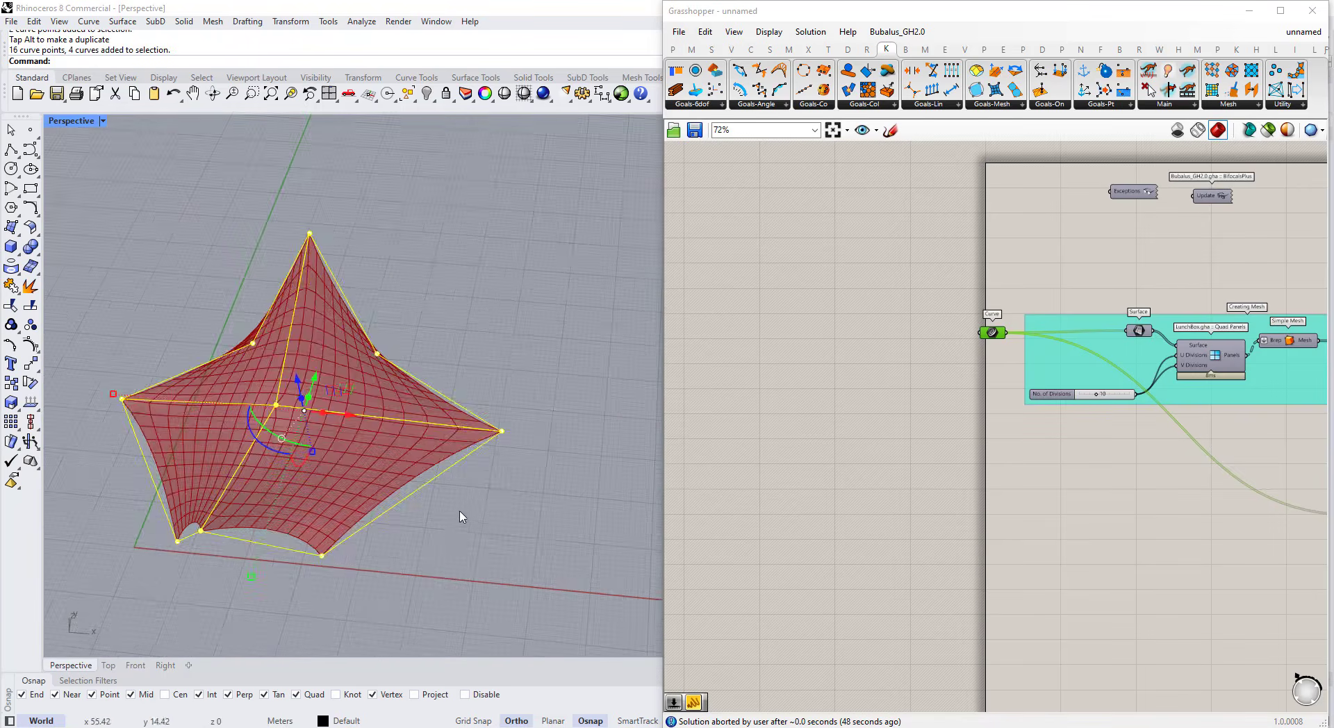
right_drag(461, 566, 431, 464)
key(Escape)
key(Escape)
right_drag(410, 389, 340, 426)
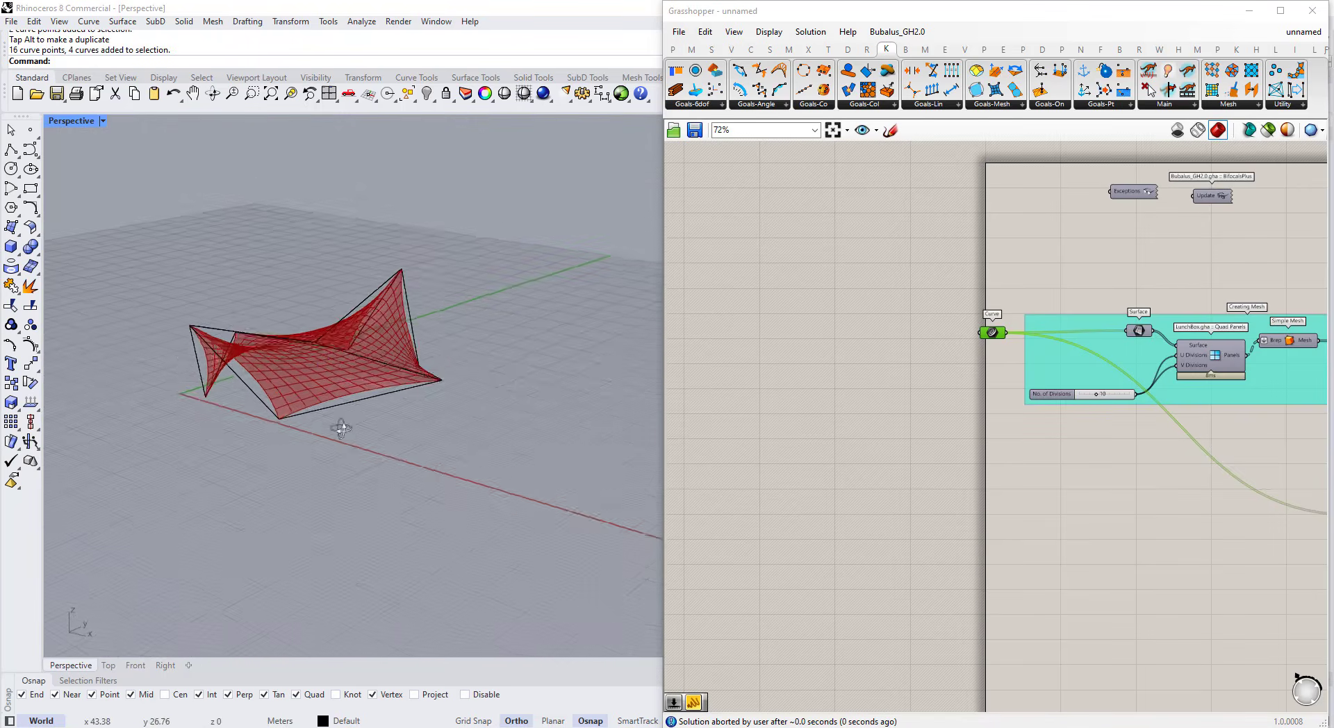
- Set the length factor of the interior-edge spring goal to 0.82
scroll(960, 363, down, 5)
right_drag(611, 358, 589, 398)
scroll(867, 441, up, 8)
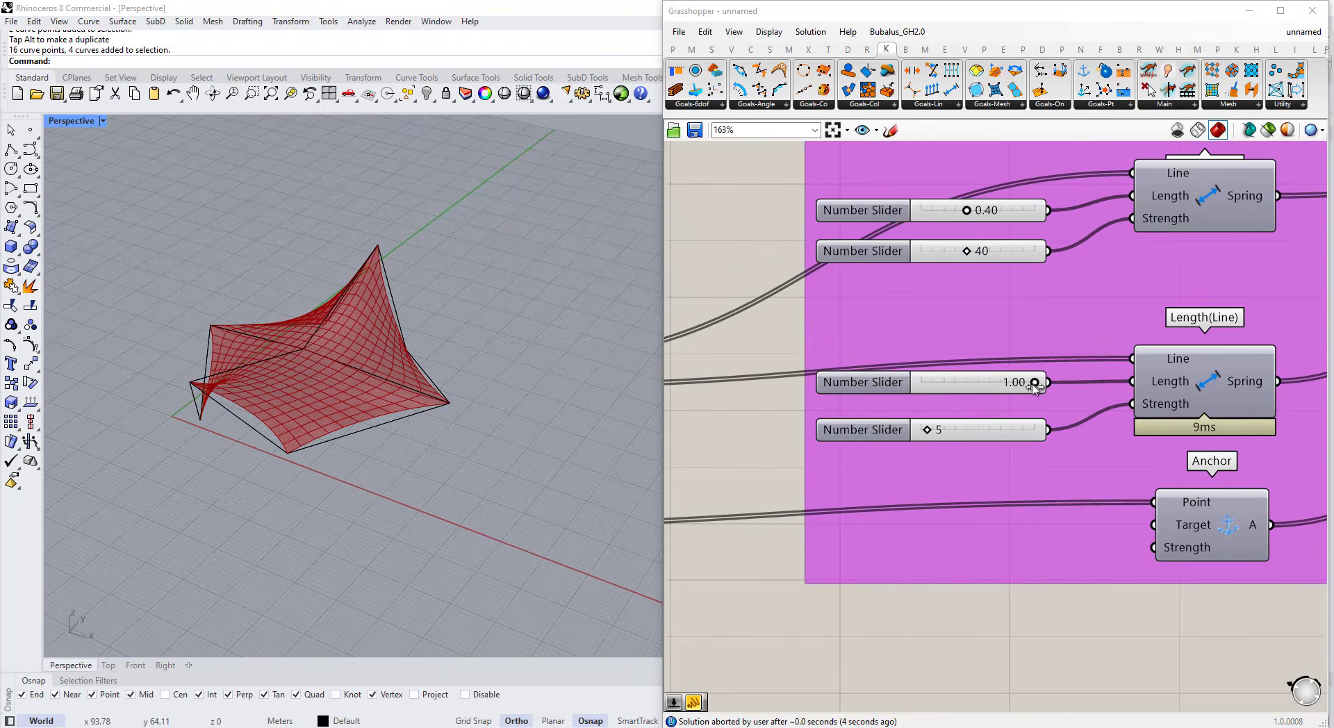
mouse_move(1034, 386)
mouse_down()
mouse_move(925, 387)
mouse_move(1017, 387)
mouse_up()
scroll(1016, 387, down, 1)
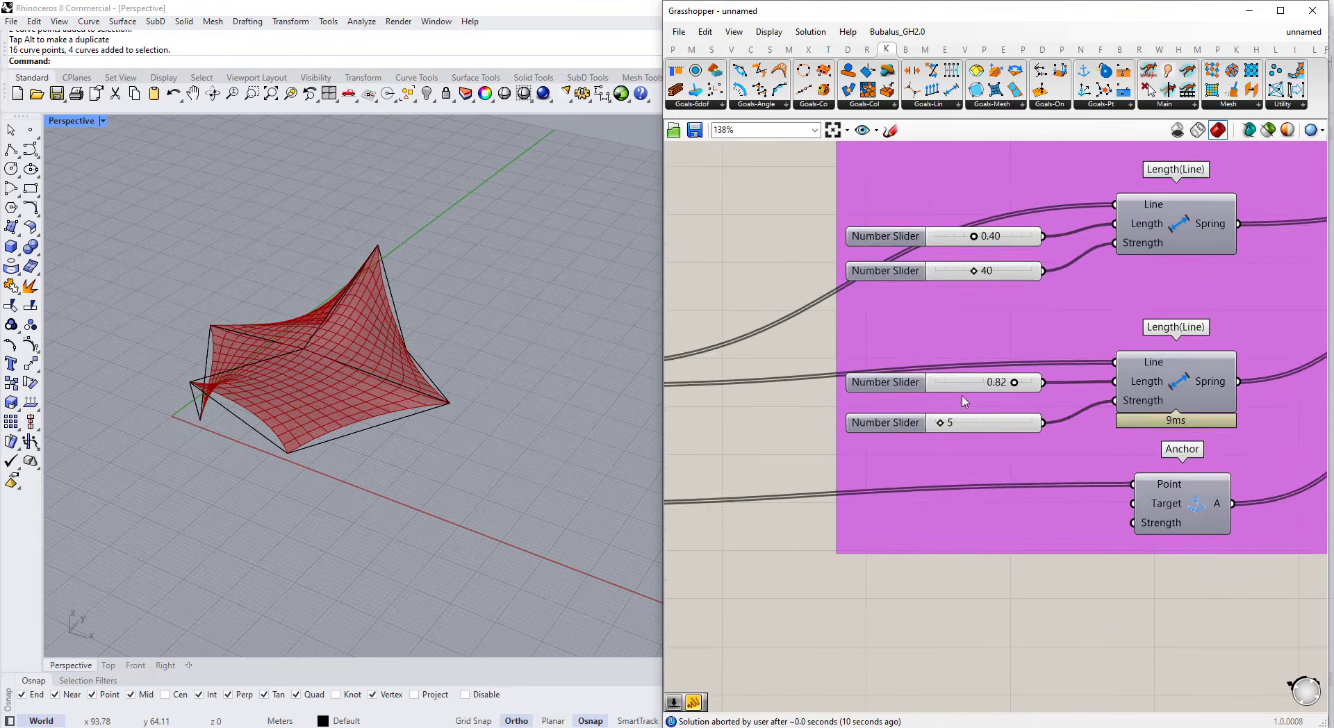
- Rename the lower spring goal's sliders "Length for Interior edges" and "Strength for interior edges", and shift them clear of the component
scroll(925, 333, up, 2)
right_click(904, 437)
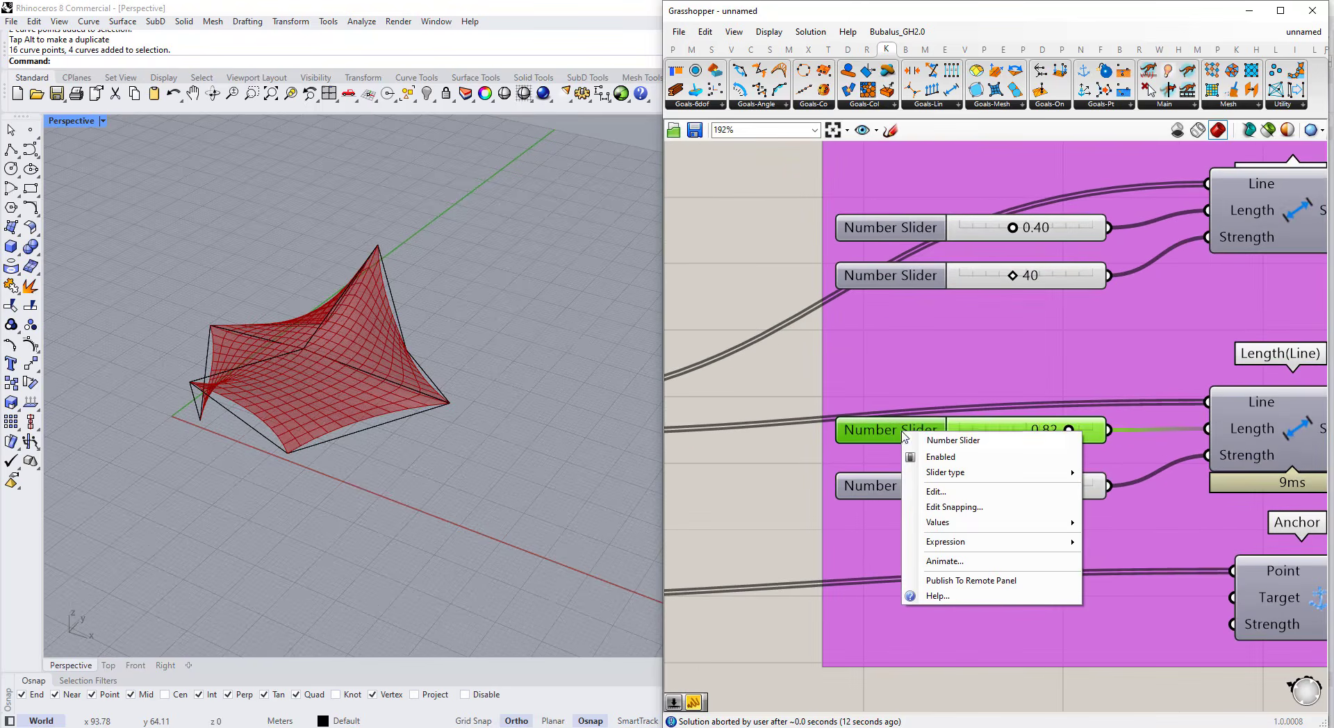
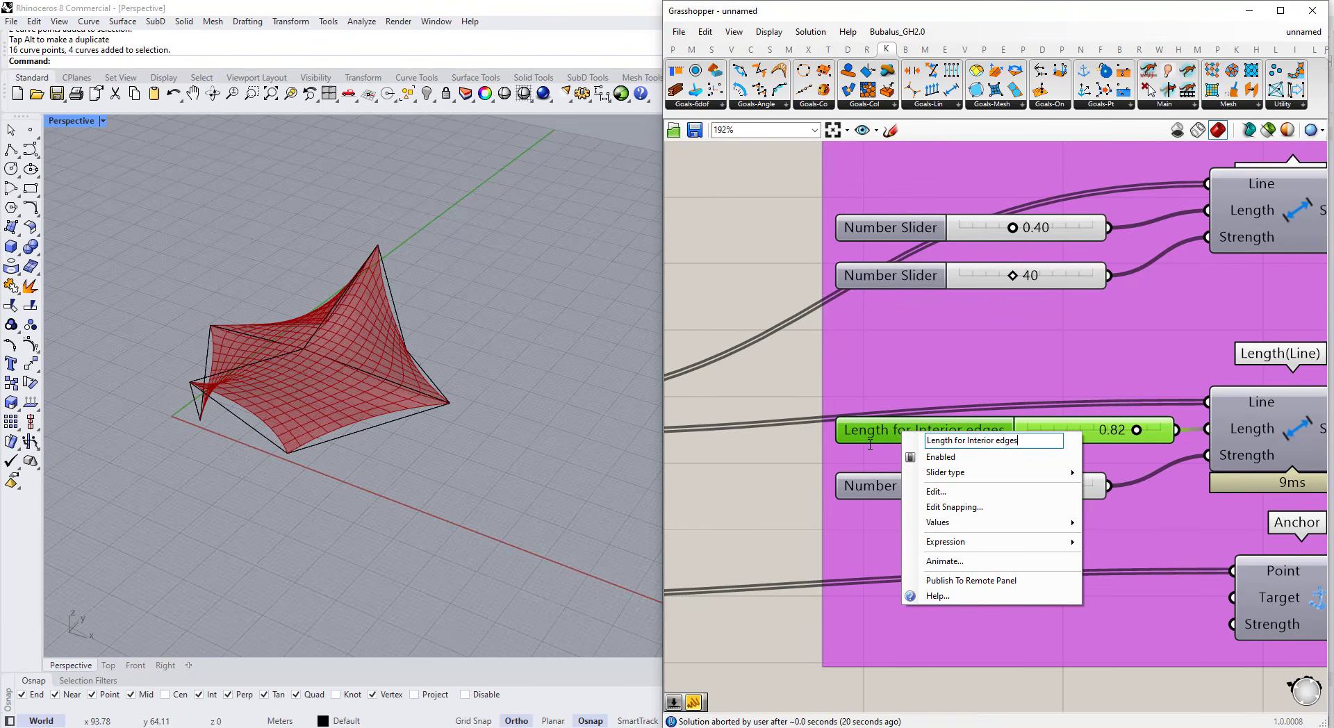
click(775, 508)
drag(880, 428, 819, 428)
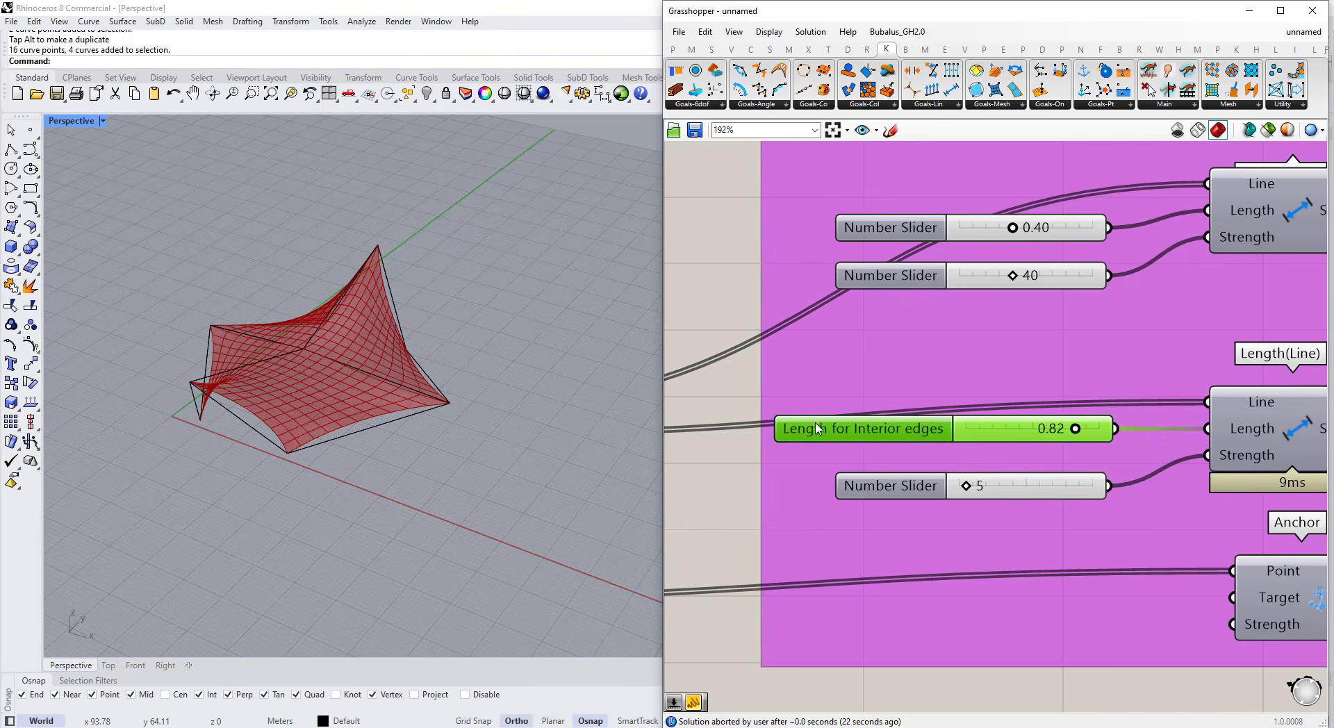
right_click(891, 486)
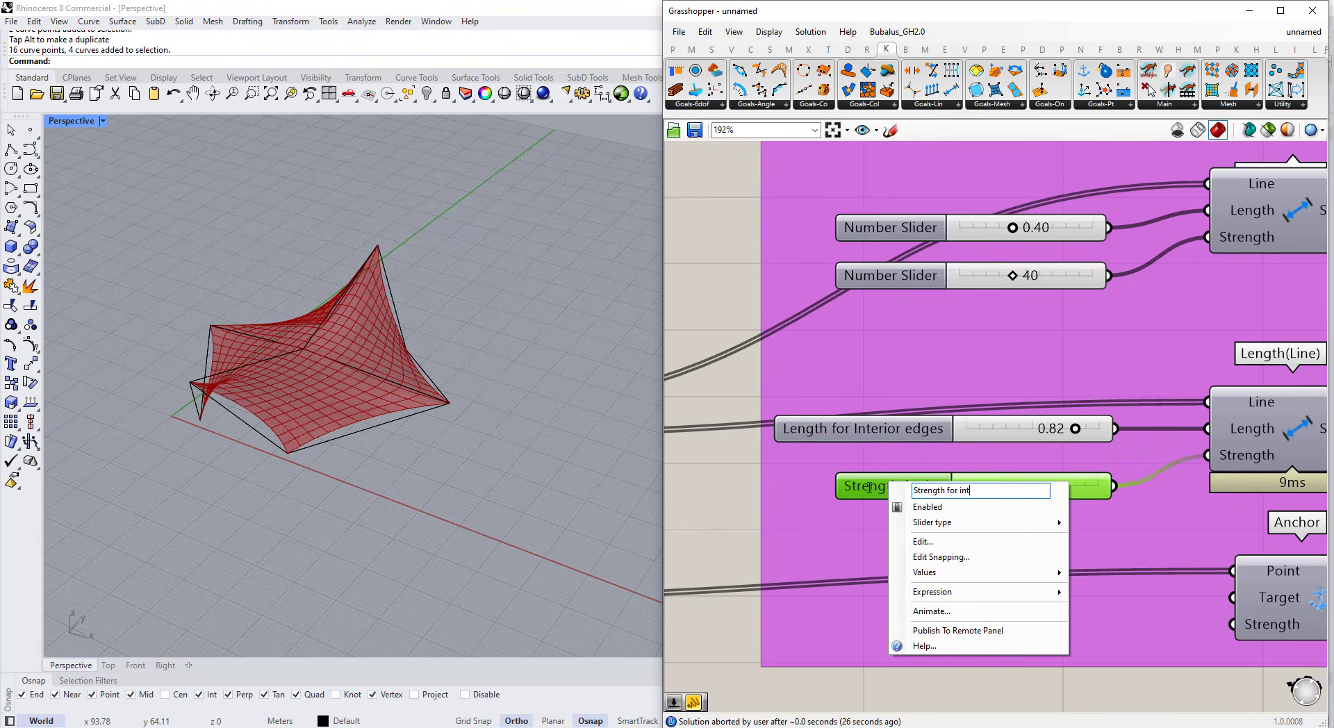
click(789, 545)
drag(911, 487, 846, 483)
- Rename the upper spring goal's sliders "Length for Naked edges" and "Strength for Naked edges"
right_click(871, 432)
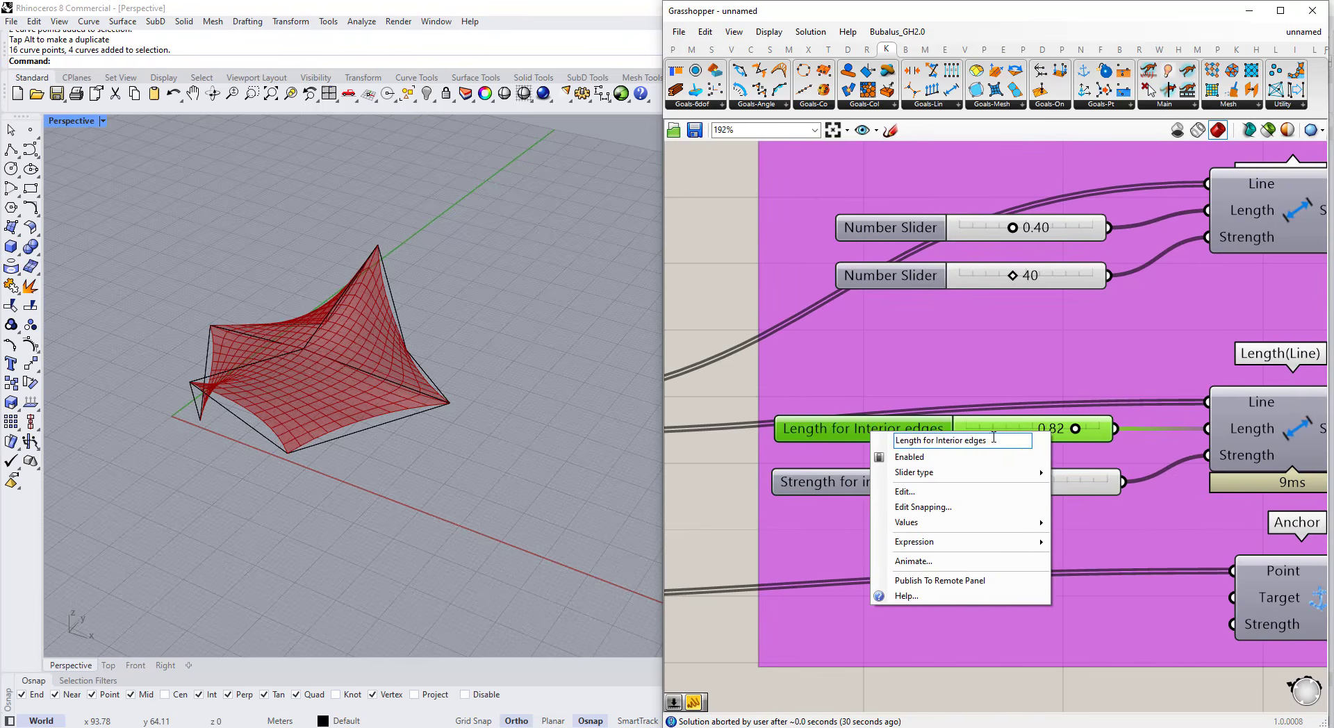
right_click(871, 226)
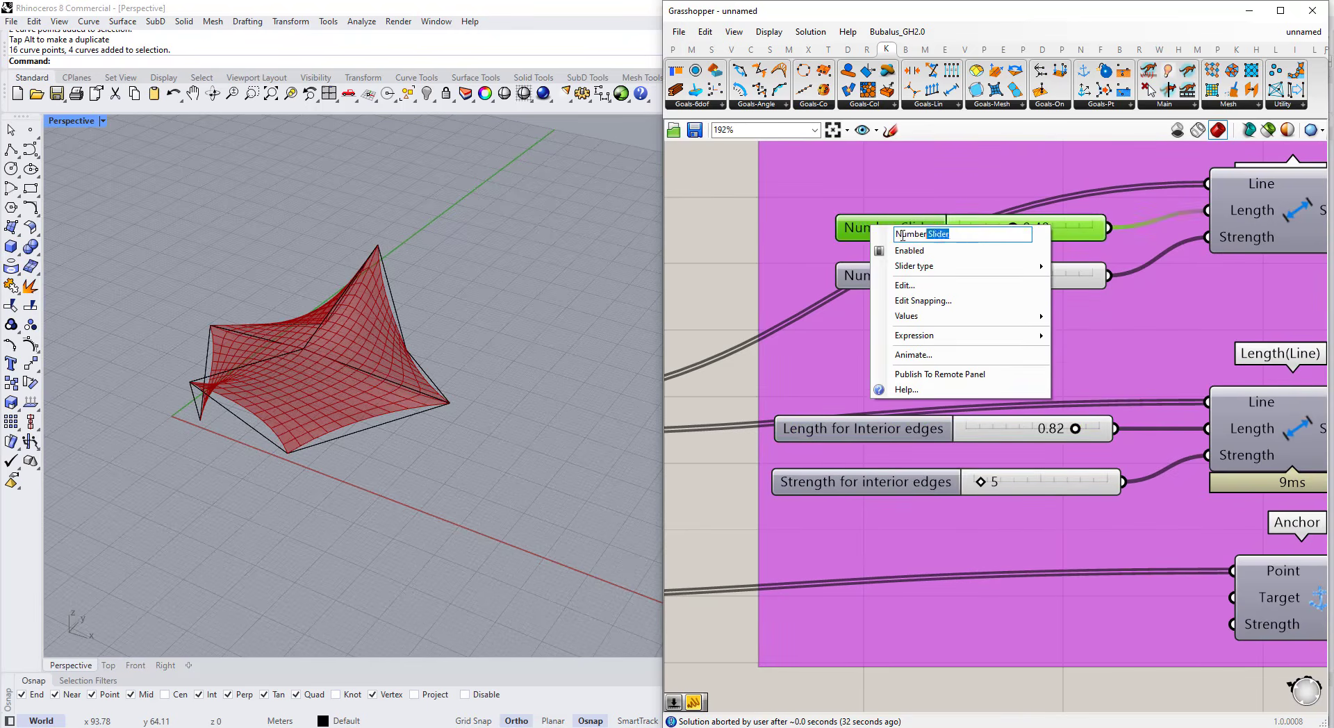
text(Length for Interior edges)
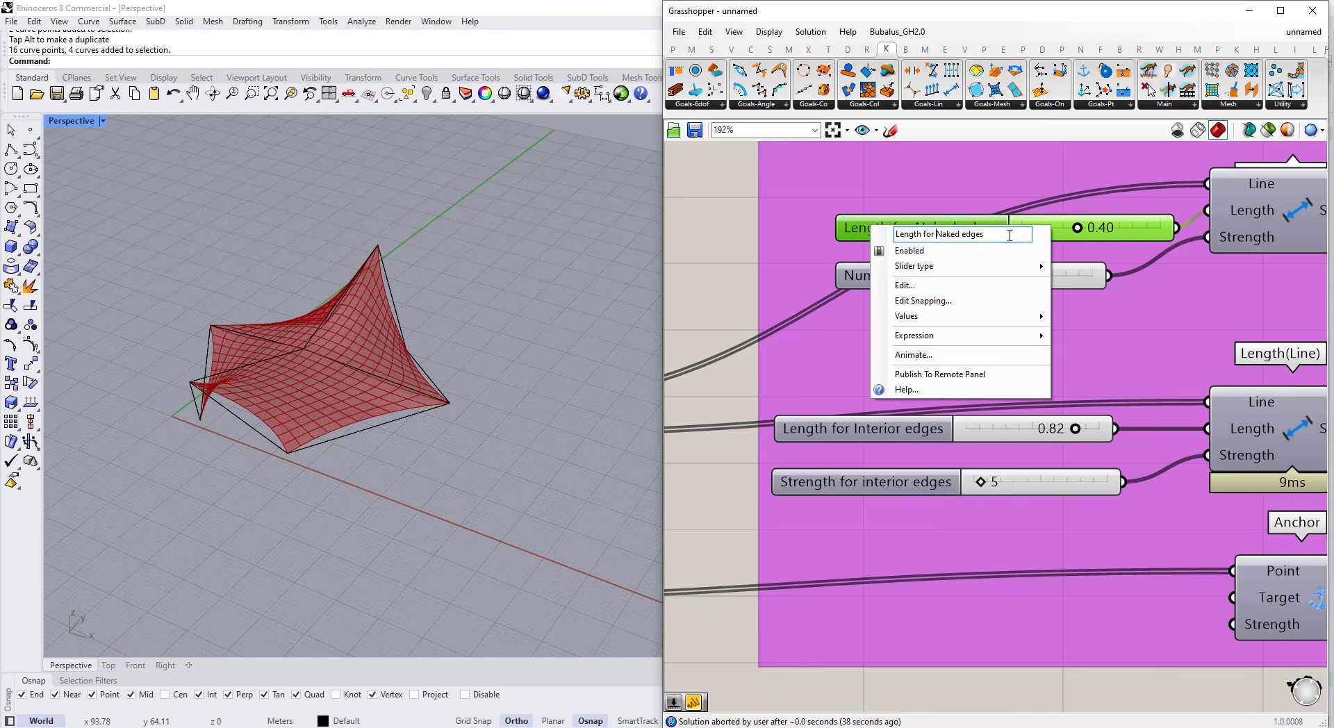
click(828, 480)
right_click(828, 480)
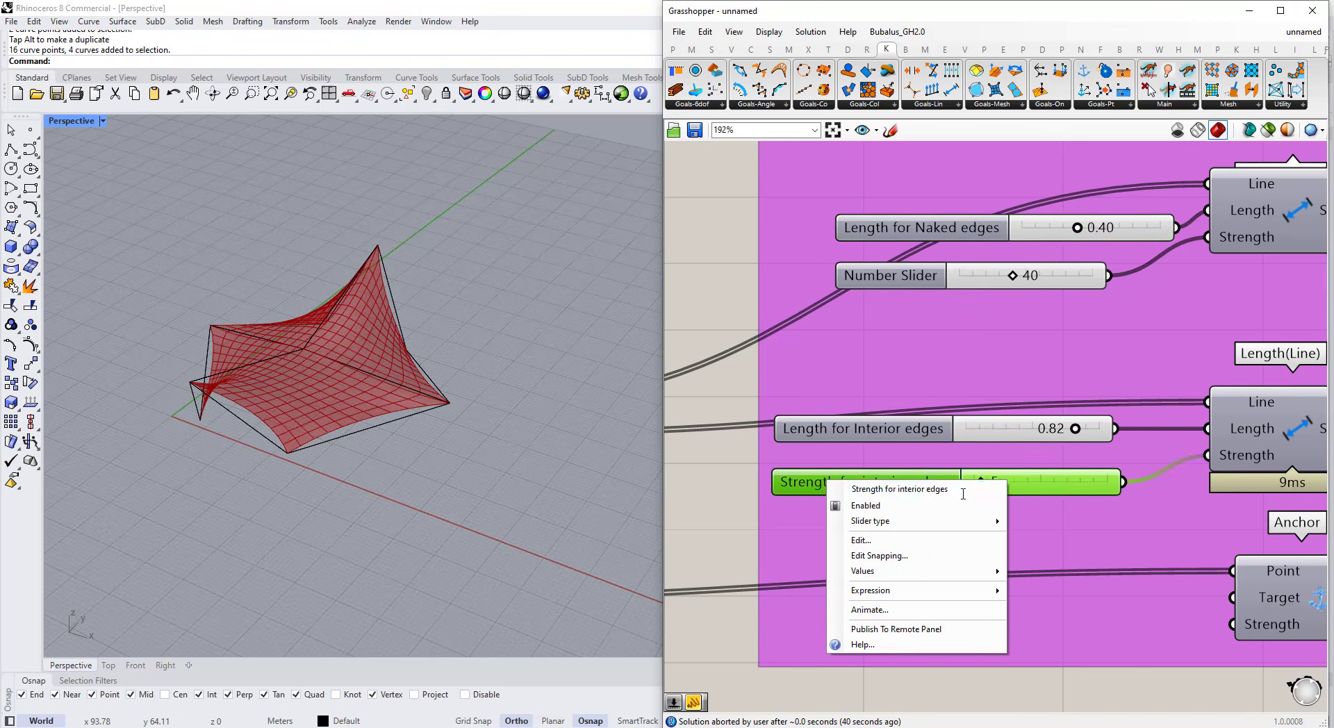
click(872, 268)
right_click(877, 279)
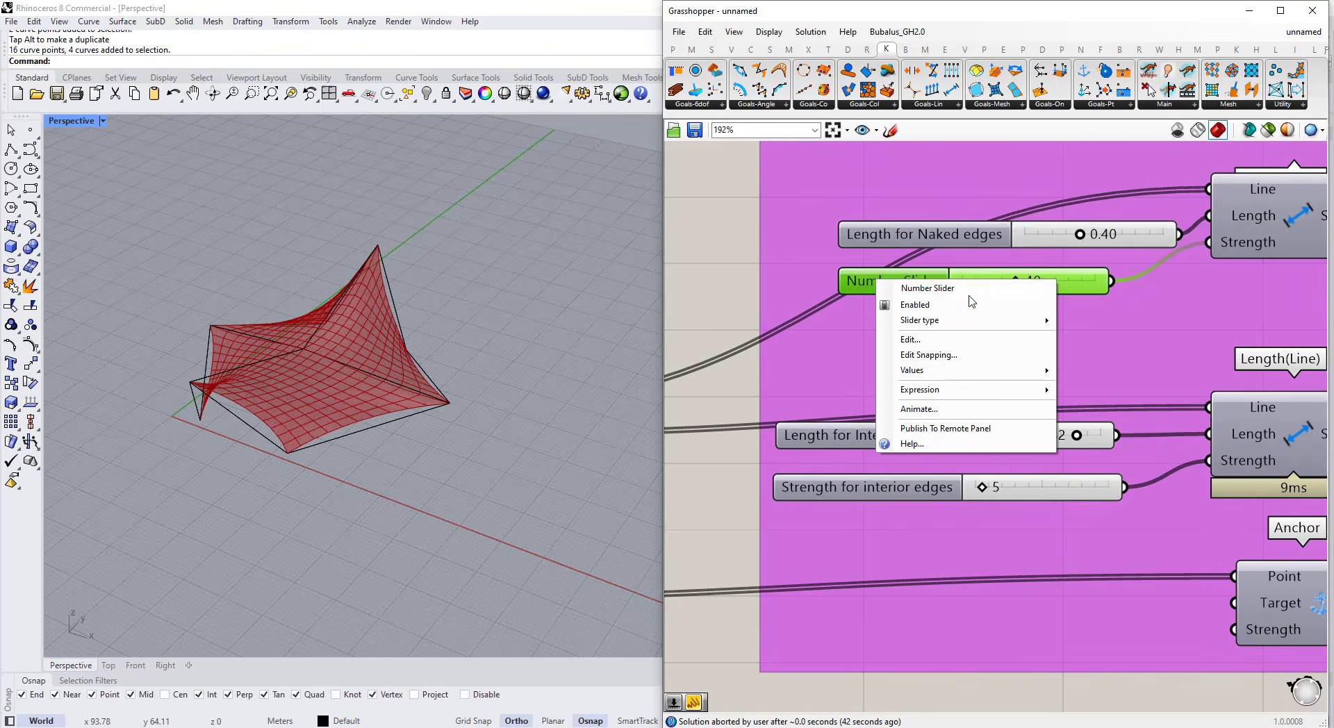
text(Strength for interior edges)
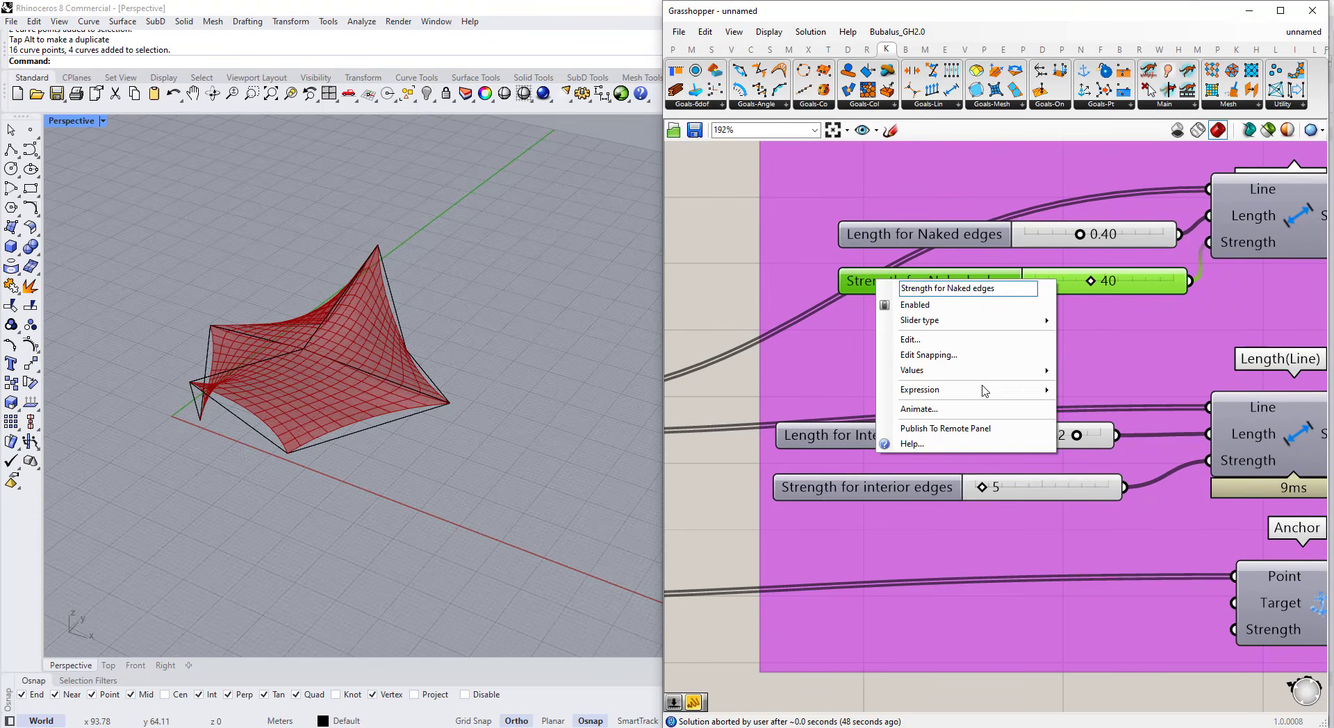
key(Return)
- Examine the four renamed sliders, the Anchor goal and the tent's form from a low viewpoint
scroll(782, 380, down, 3)
drag(719, 273, 1025, 489)
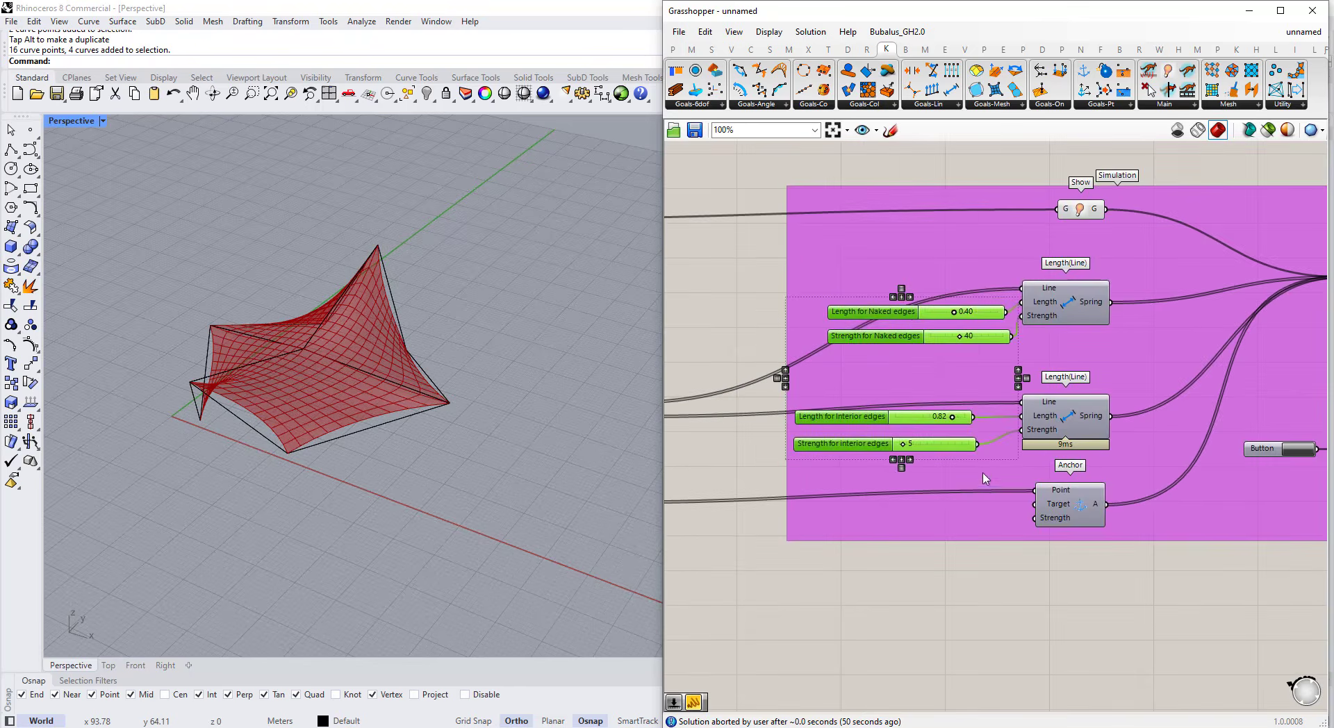
click(893, 460)
right_drag(530, 499, 500, 417)
scroll(905, 416, down, 2)
click(911, 458)
scroll(912, 460, down, 2)
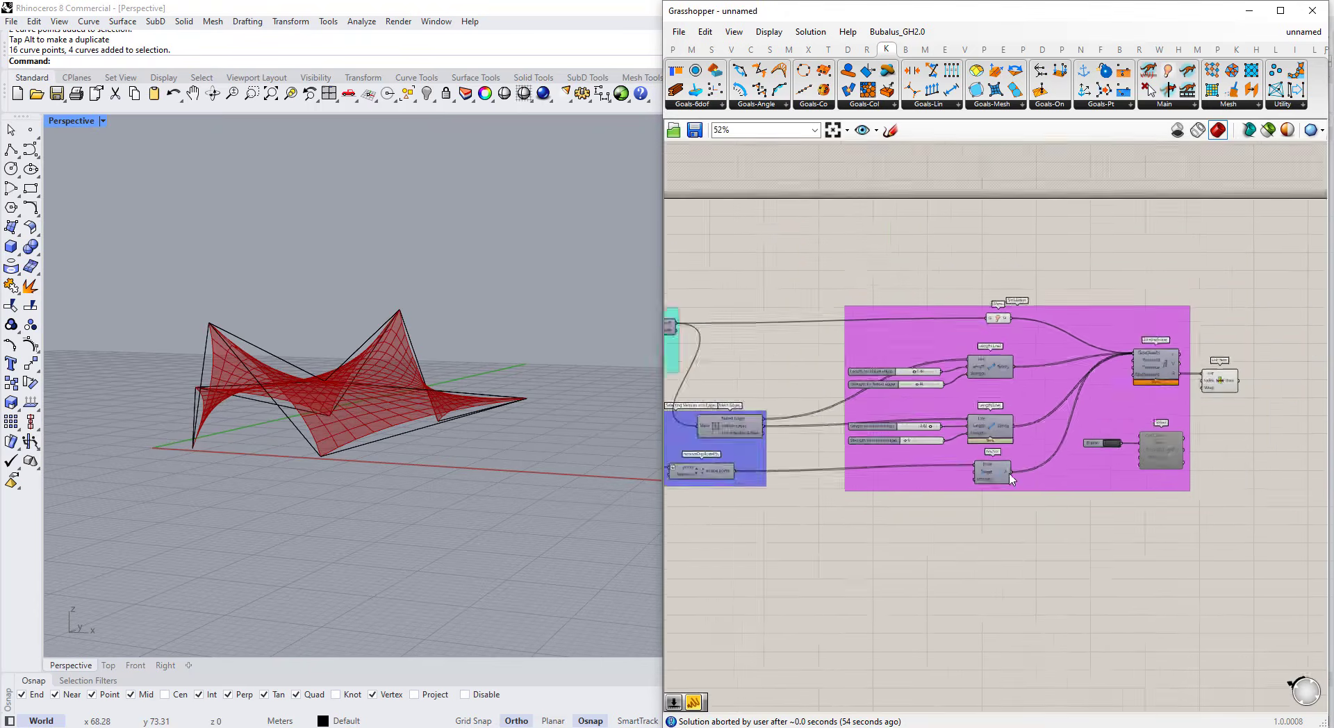
scroll(1023, 474, up, 2)
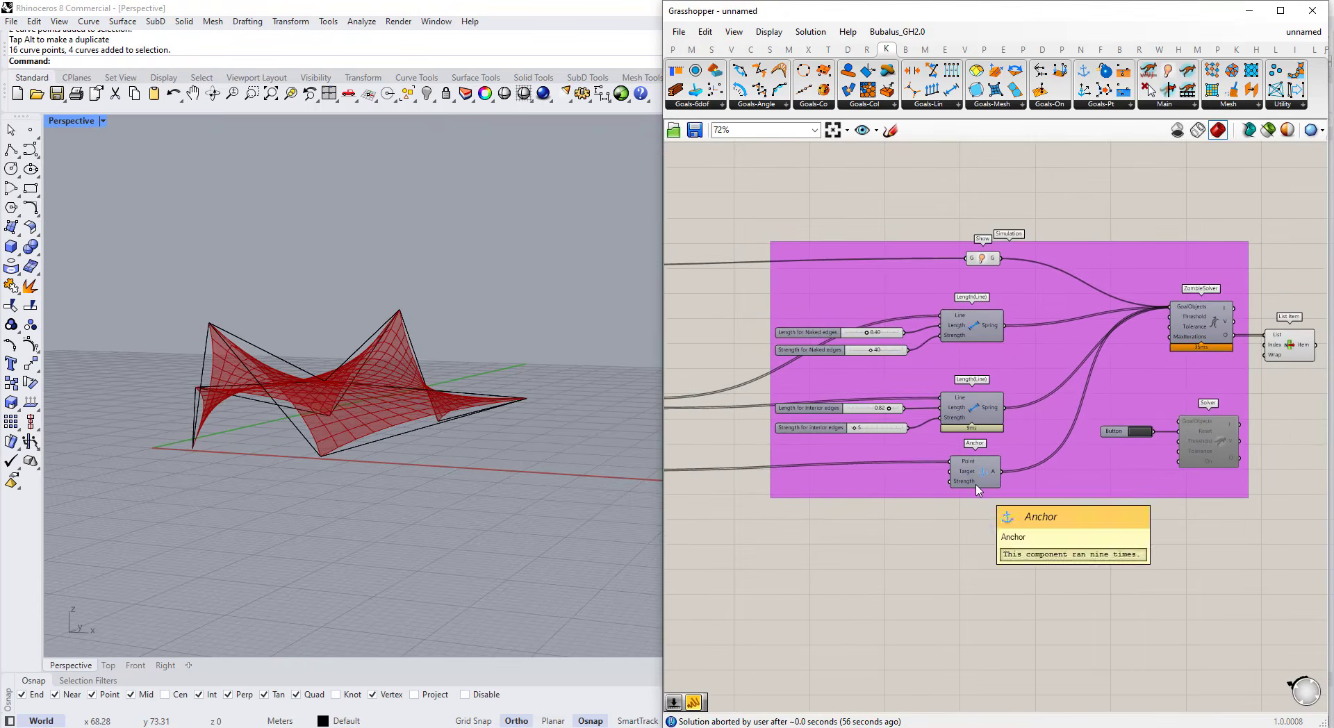
click(975, 473)
click(435, 439)
right_drag(436, 439, 406, 455)
scroll(906, 390, down, 4)
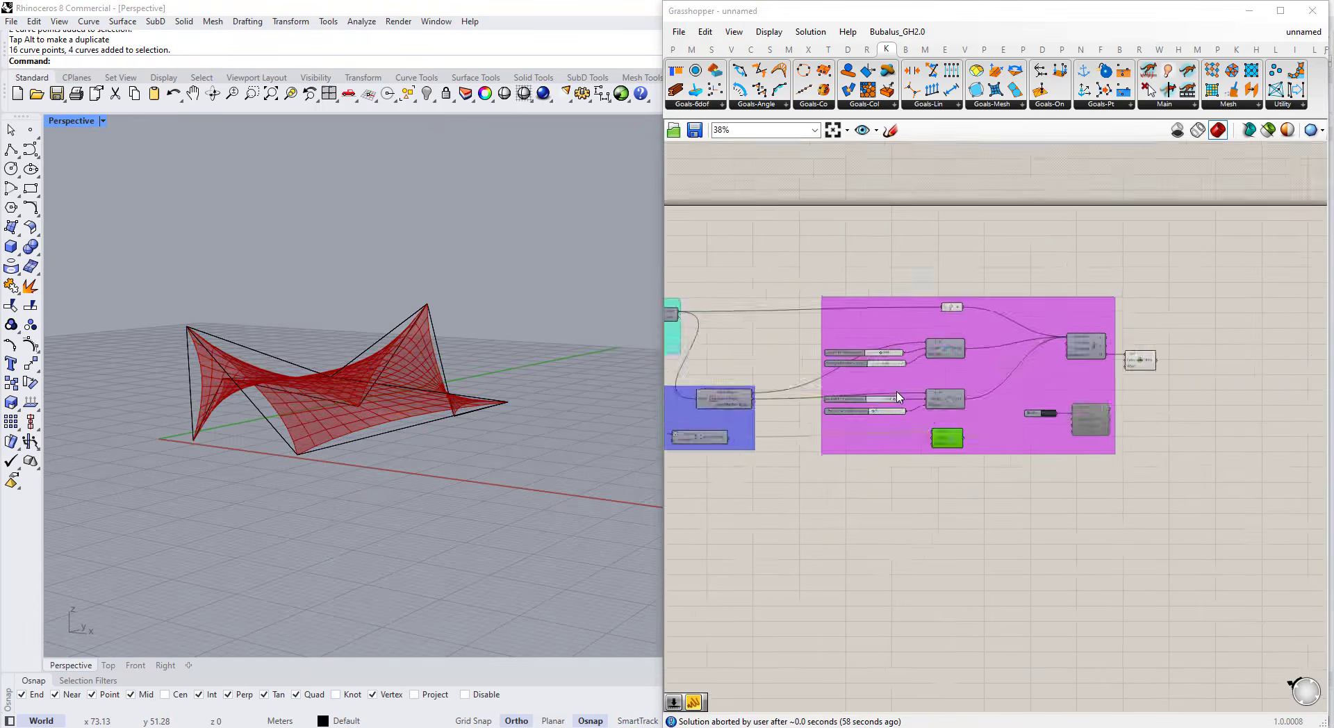
scroll(1139, 395, up, 4)
- Bake the List Item output as a mesh with the default attributes
click(1033, 337)
scroll(1033, 336, up, 1)
scroll(1033, 337, up, 1)
right_click(1014, 335)
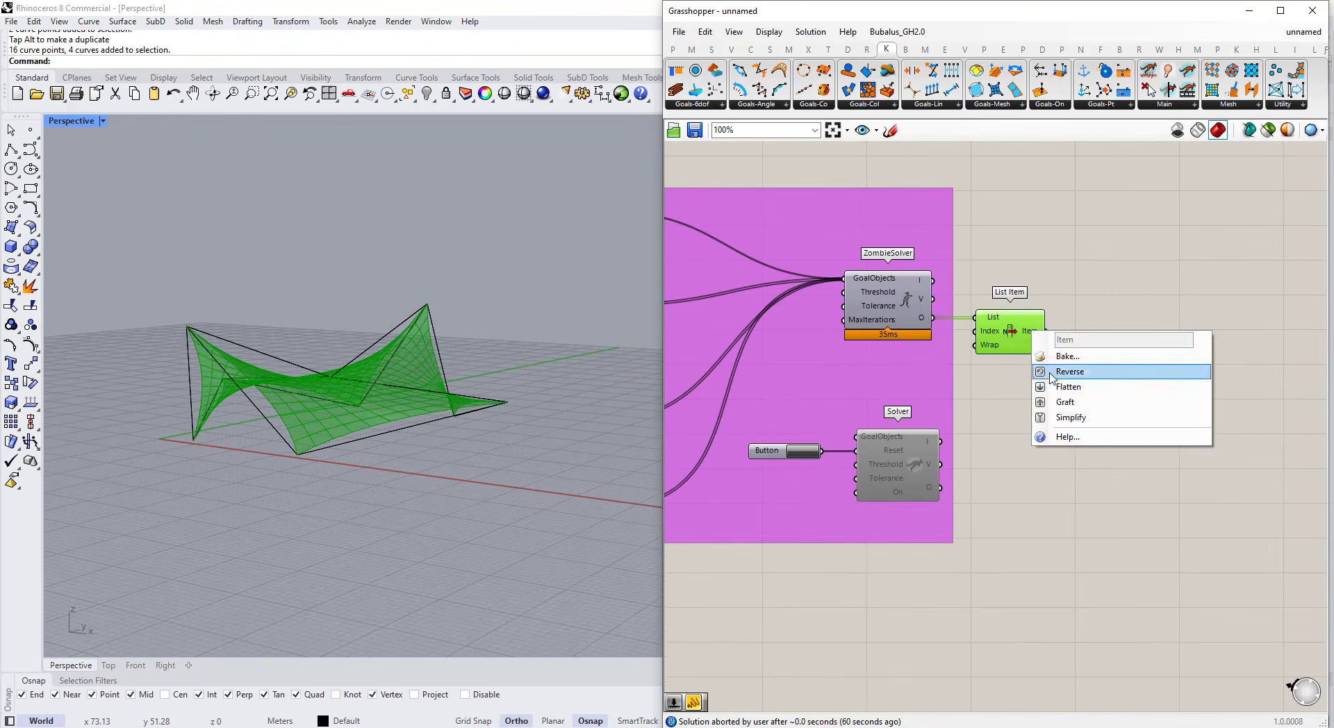
click(1063, 359)
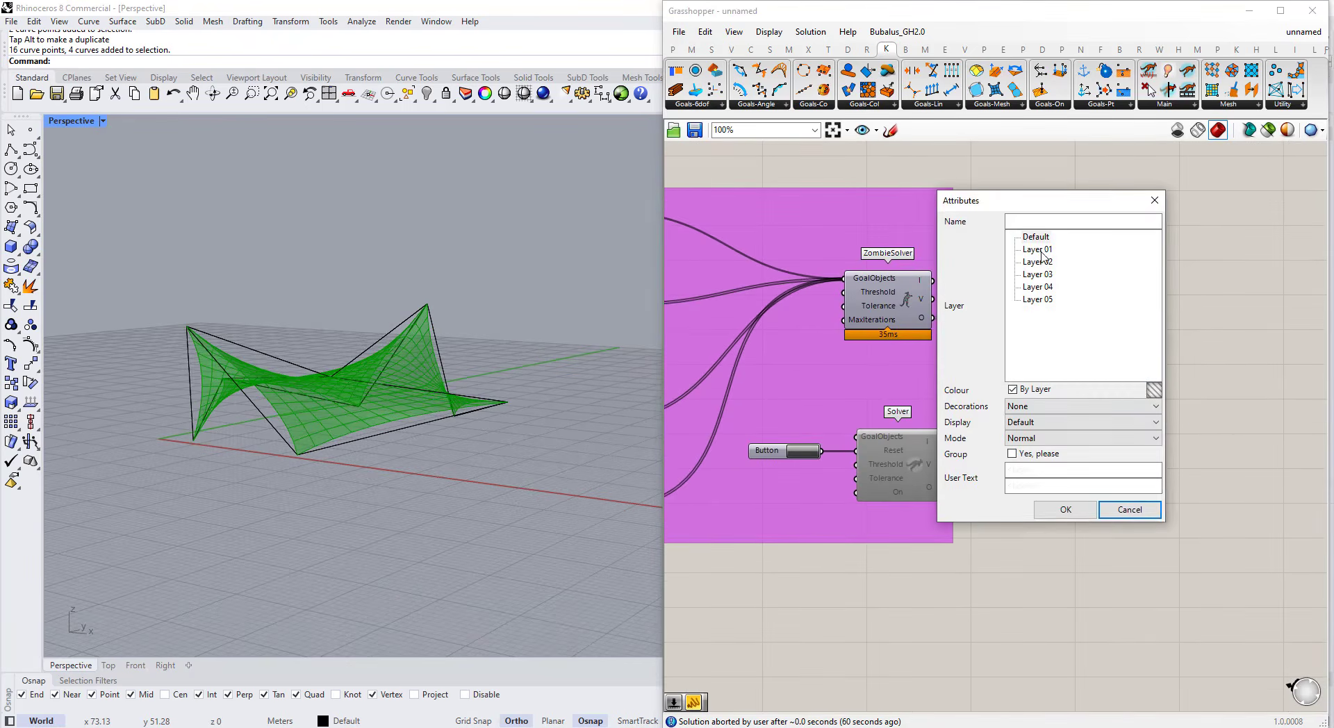
click(1067, 513)
- Move the baked mesh aside, clear of the live tent preview
mouse_move(416, 424)
right_down()
mouse_move(410, 502)
mouse_move(418, 429)
right_up()
click(399, 432)
drag(418, 428, 158, 413)
click(216, 364)
right_drag(216, 364, 288, 389)
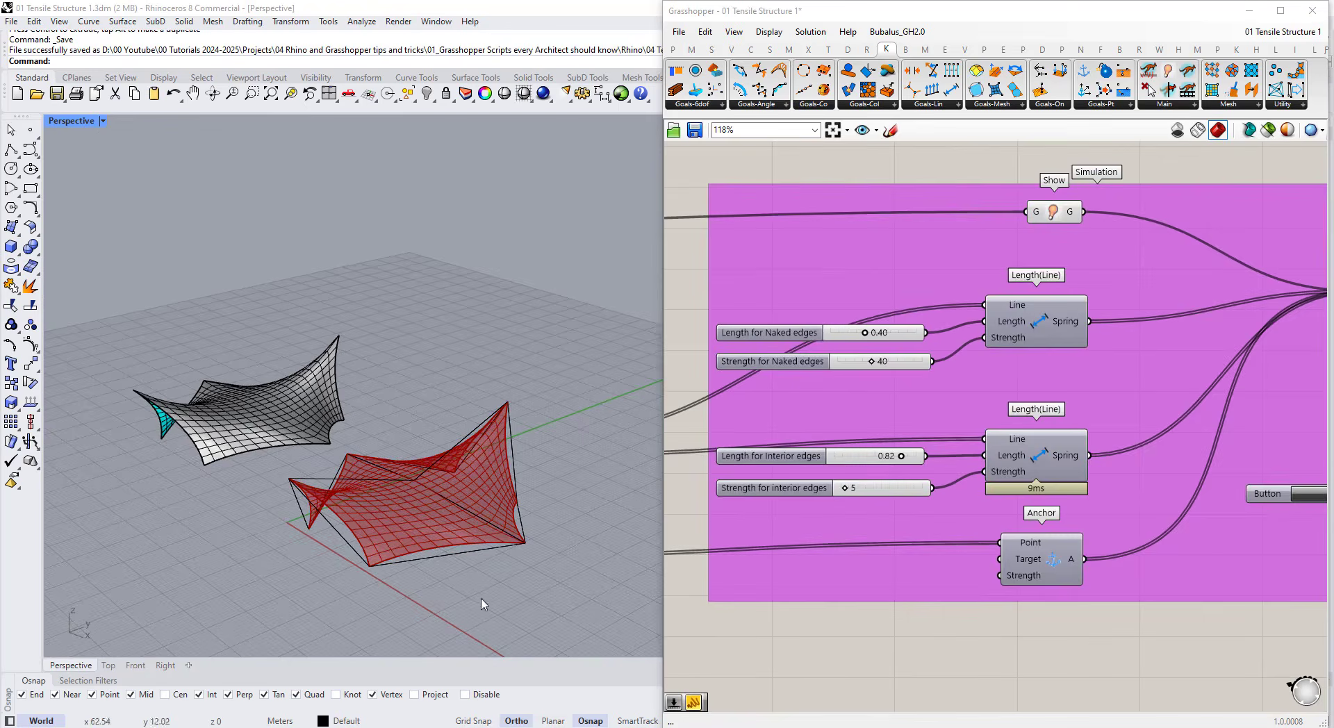
right_drag(478, 420, 351, 360)
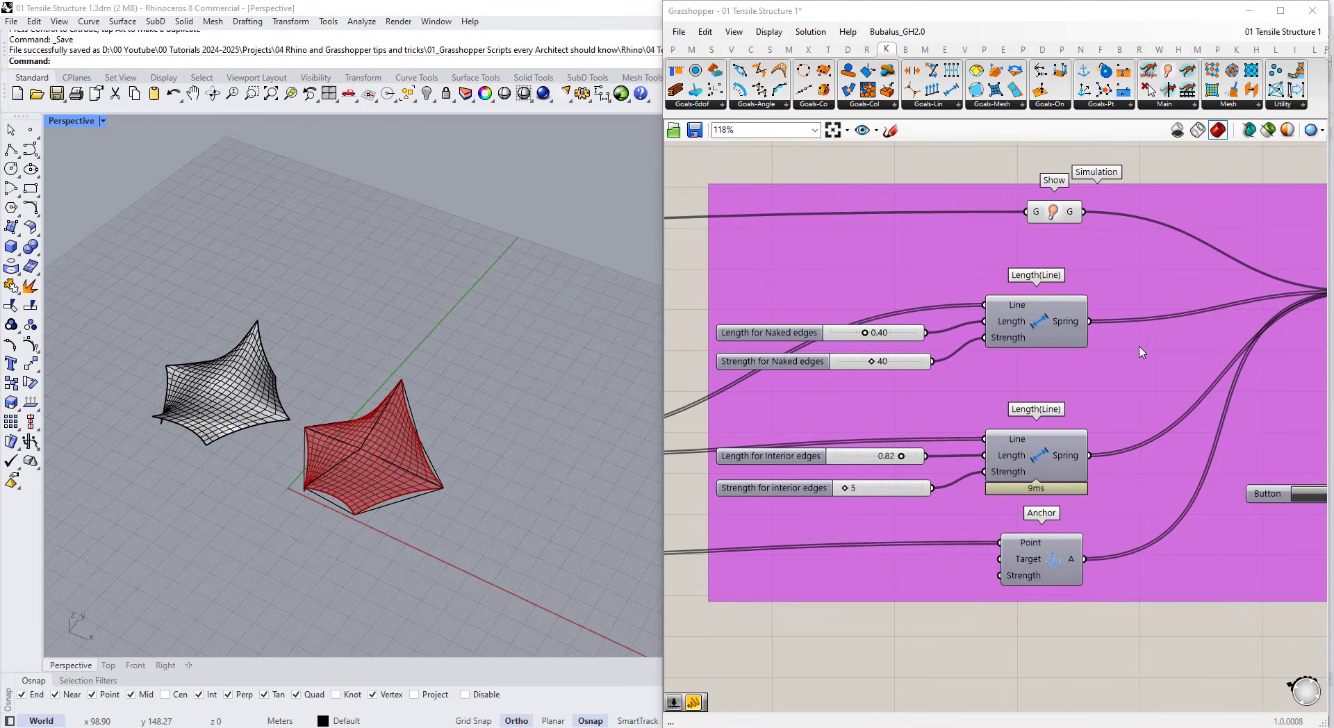
- Remove the four length and strength sliders from the Simulation group and place them below the Curve parameter at the definition's start
scroll(1140, 352, down, 3)
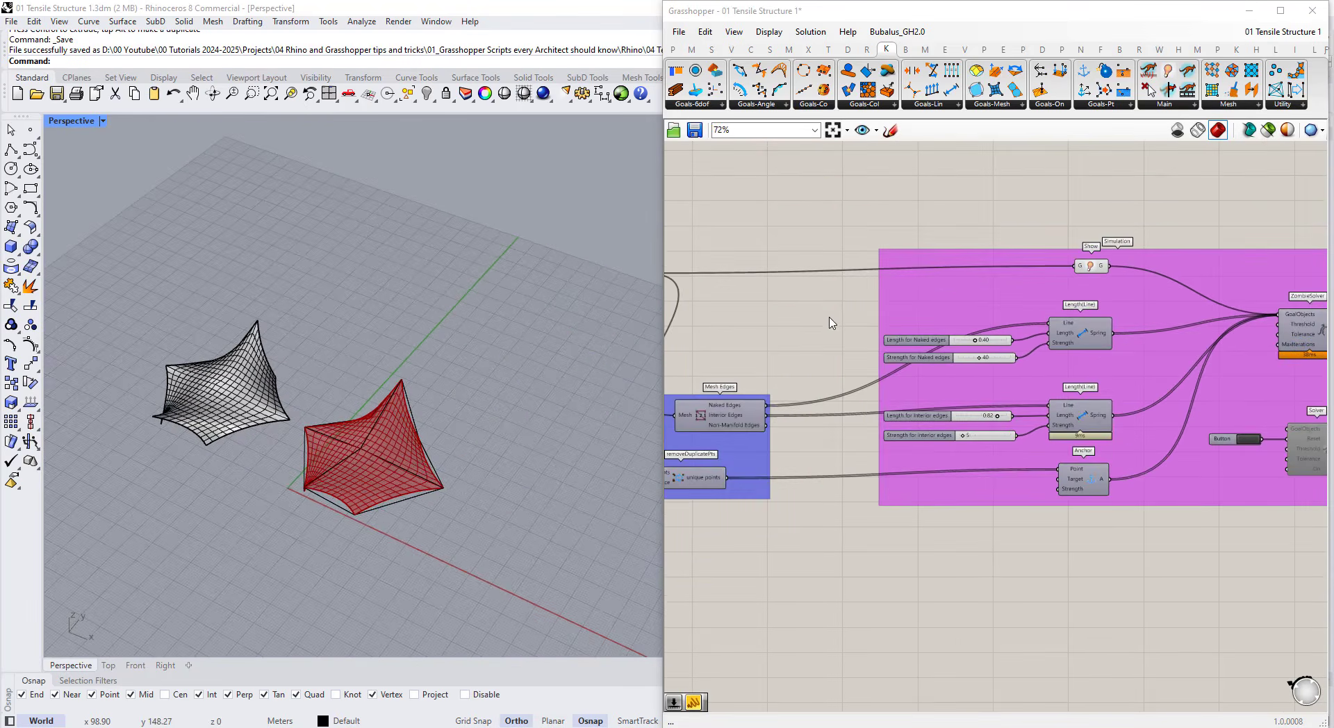
drag(810, 296, 1034, 493)
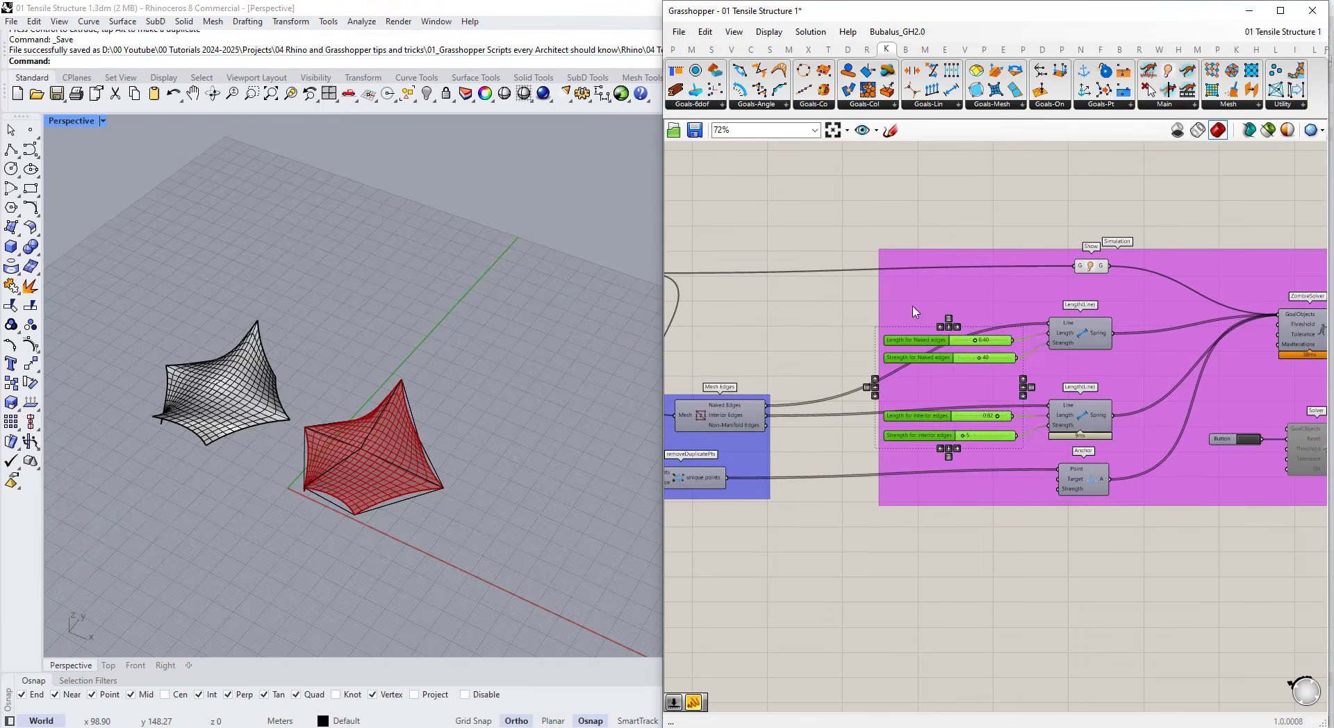
right_click(928, 291)
click(934, 416)
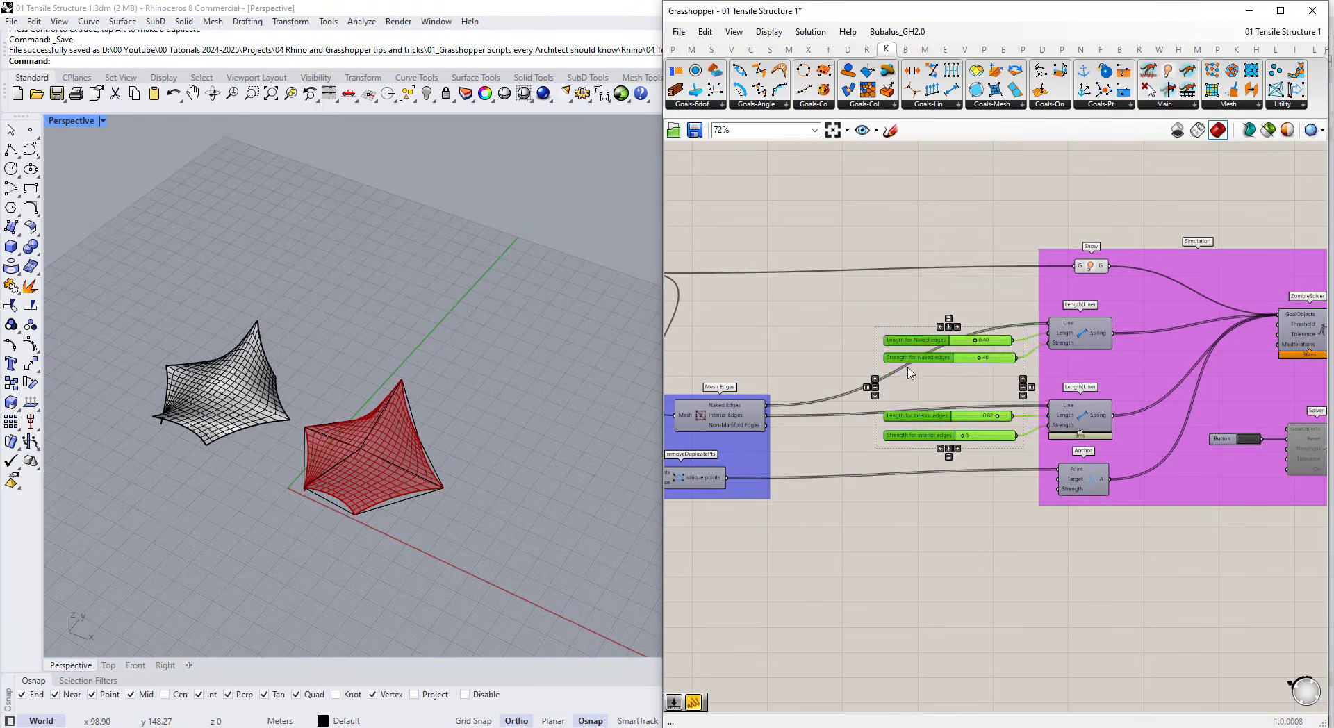
drag(931, 372, 727, 427)
scroll(971, 394, down, 5)
scroll(1029, 389, up, 2)
scroll(781, 363, up, 5)
scroll(910, 417, down, 5)
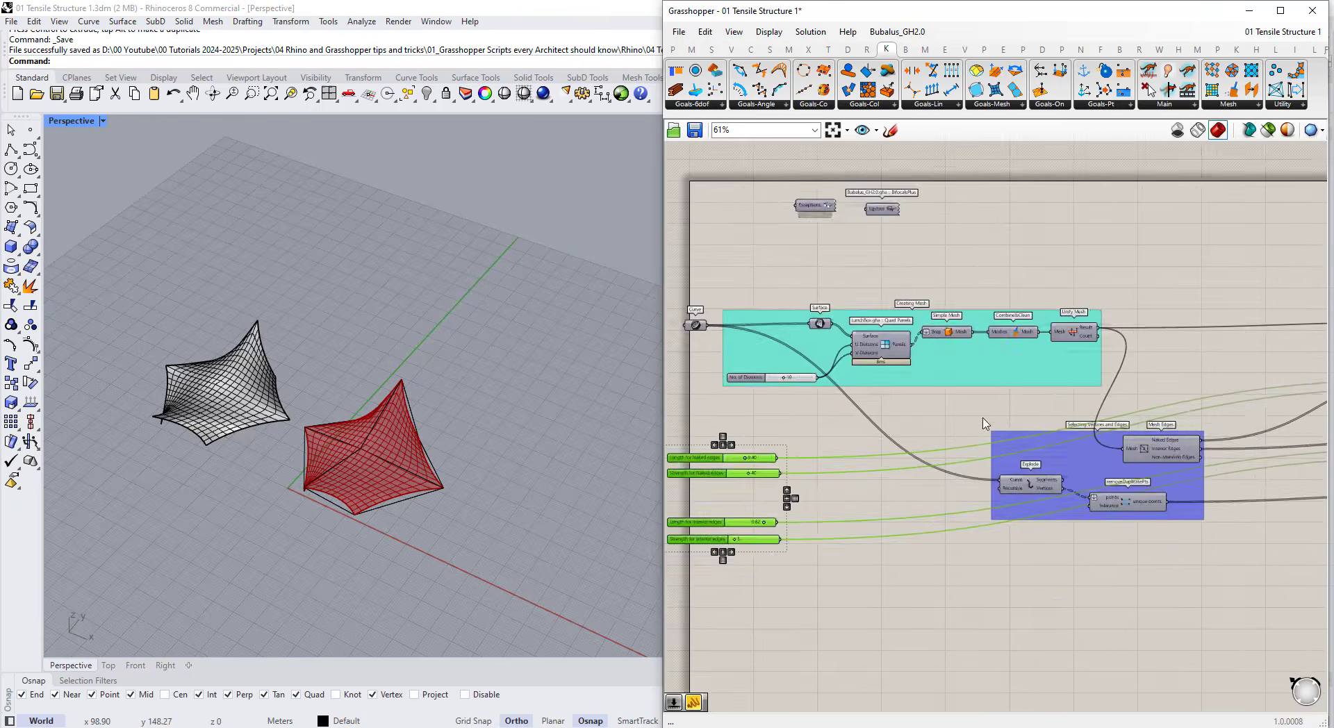
- Test the number of divisions at 12 and 14, and reset it to 10
scroll(828, 390, up, 10)
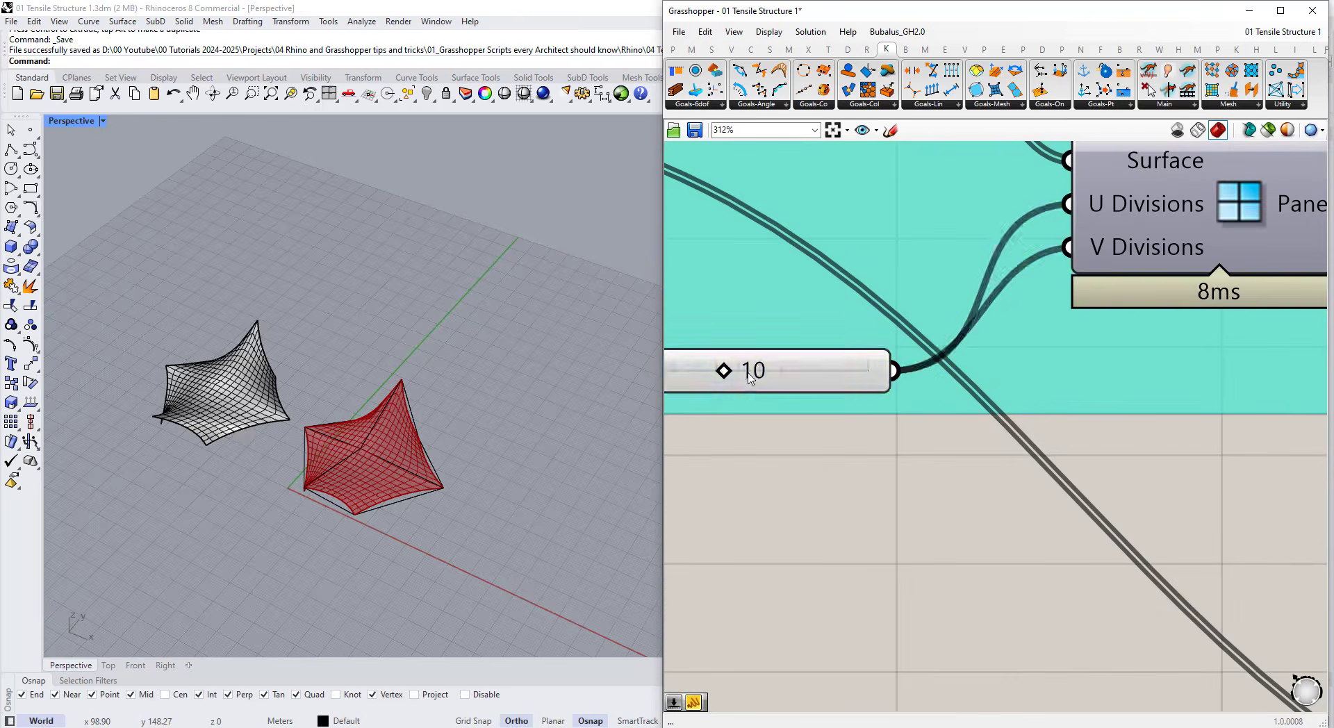
double_click(777, 375)
key(Return)
scroll(466, 437, up, 5)
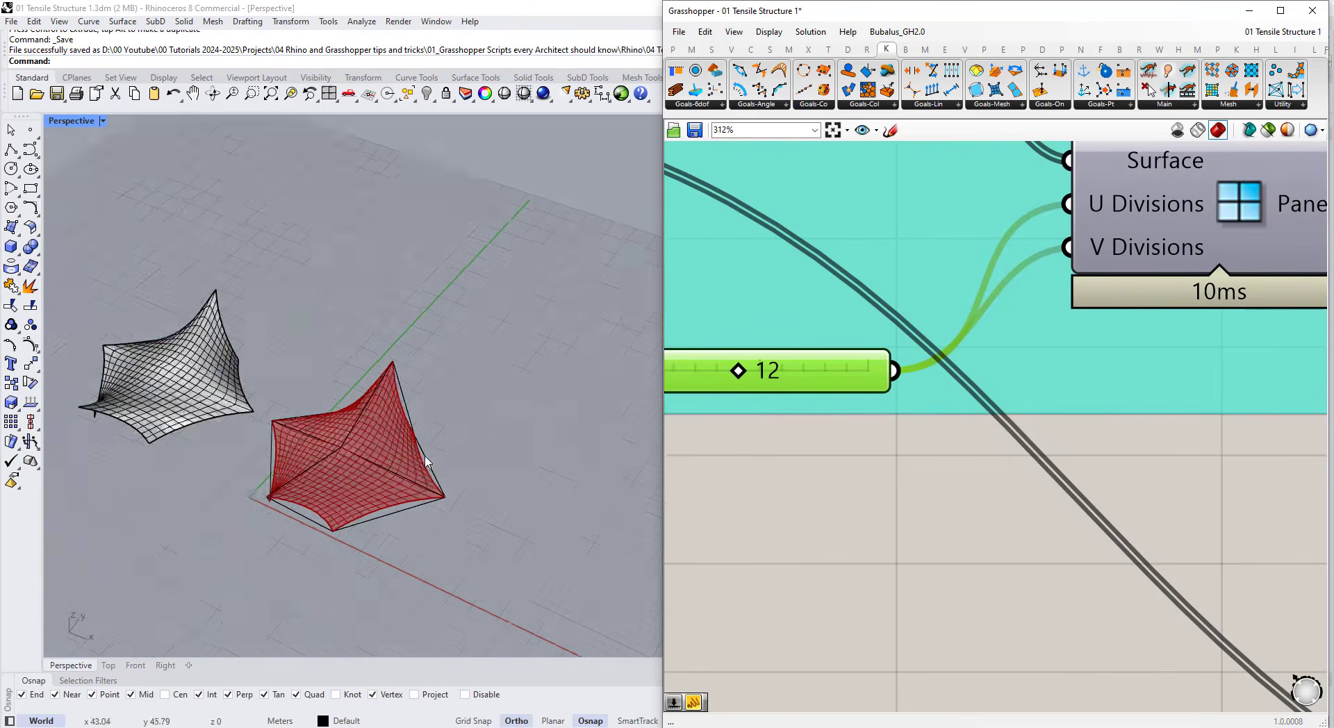
double_click(776, 375)
text(14)
key(Return)
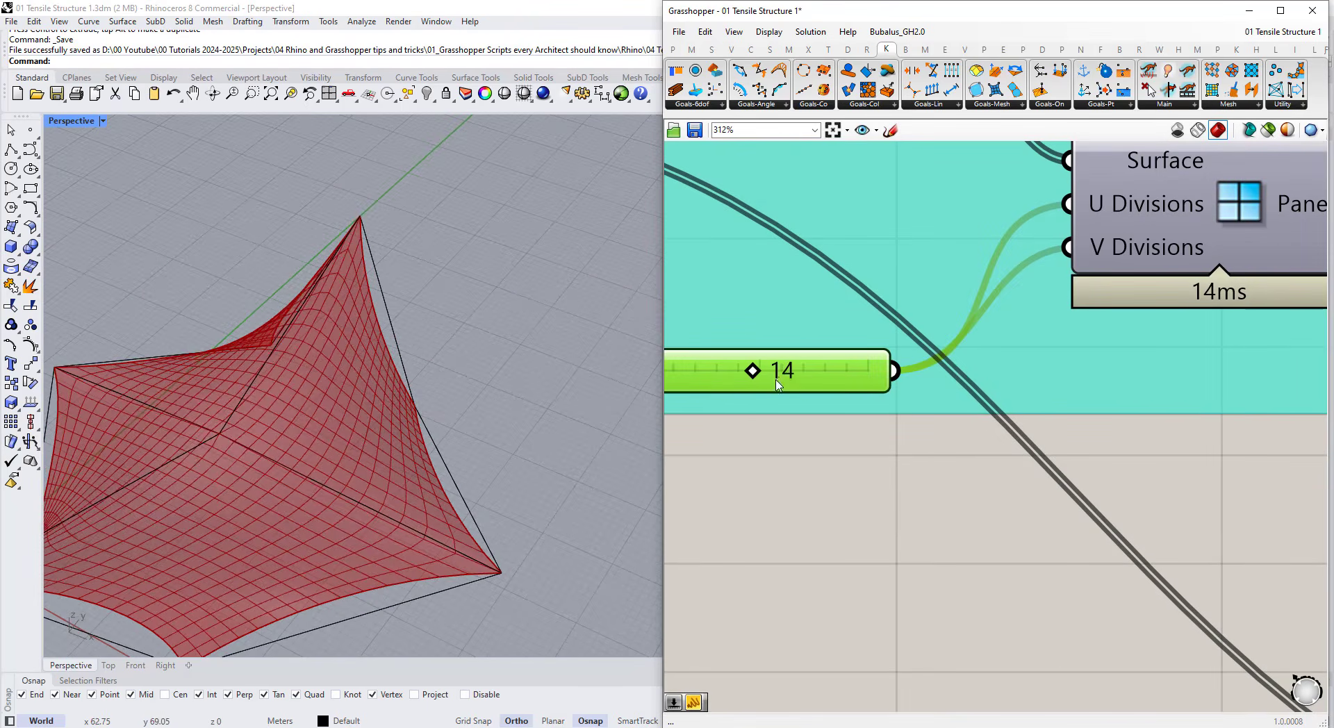
double_click(777, 376)
text(10)
key(Return)
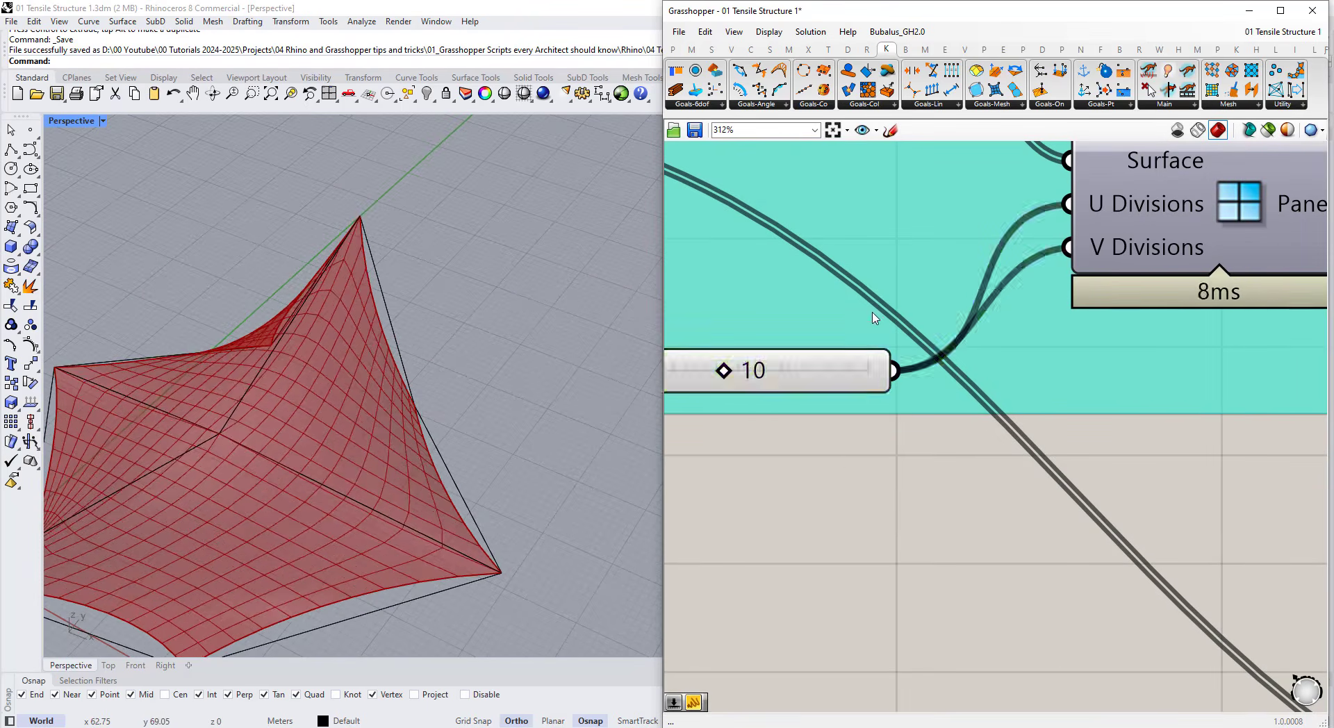
- Remove the divisions slider from the Creating Mesh group and place it above the naked-edge length slider
scroll(903, 355, down, 8)
scroll(784, 371, up, 1)
right_click(837, 344)
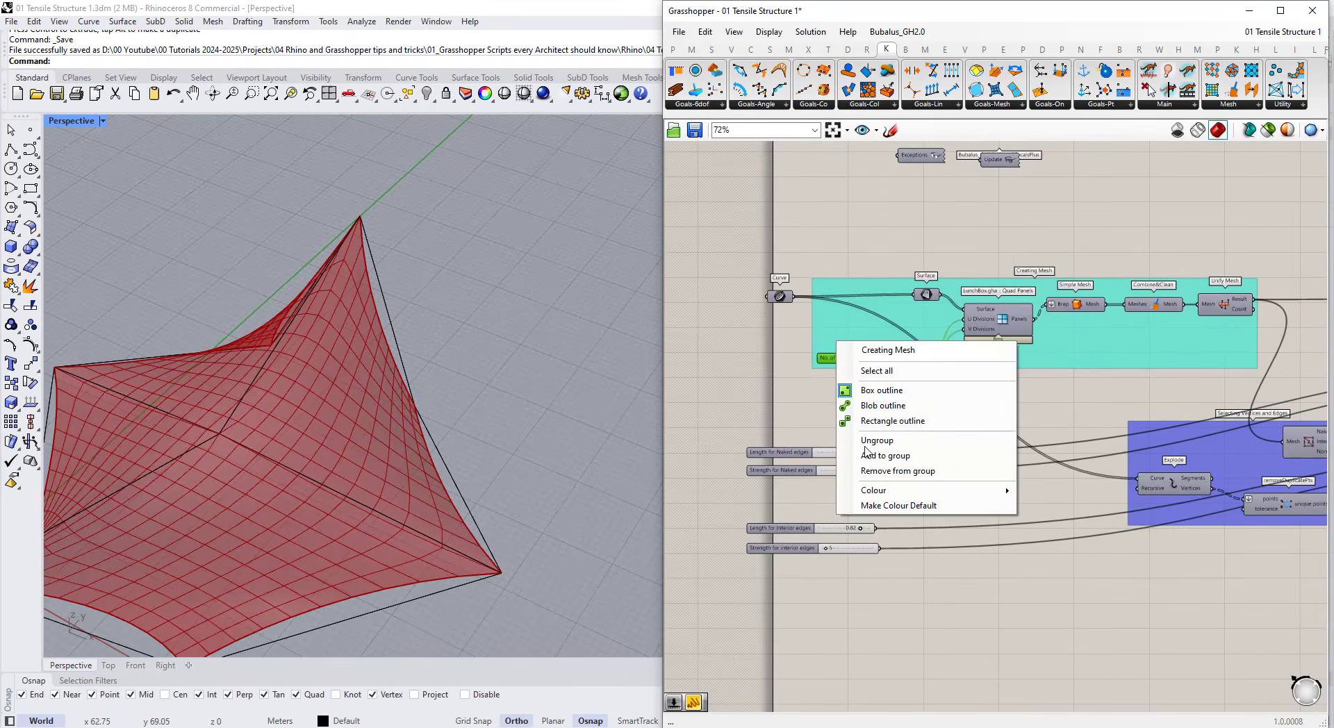
click(869, 490)
drag(847, 365, 797, 417)
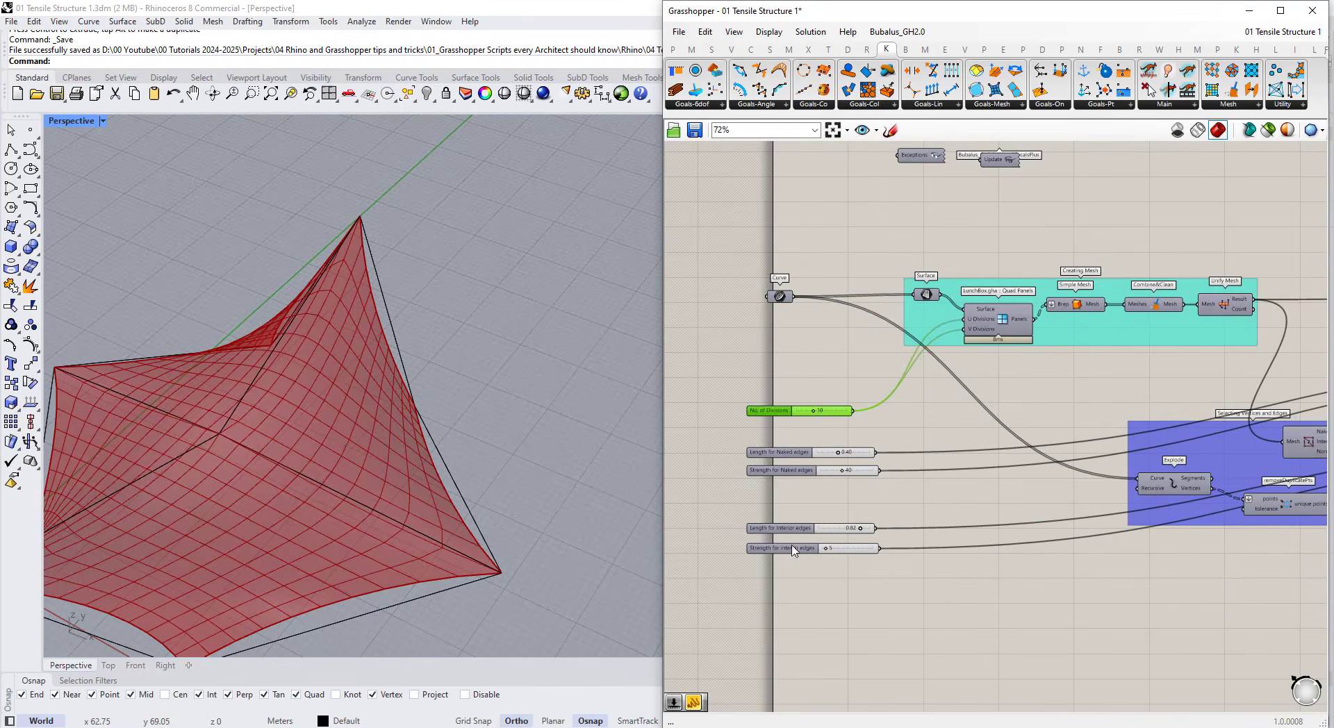
- Align the Curve parameter and the five input sliders along their left edges
drag(813, 591, 748, 405)
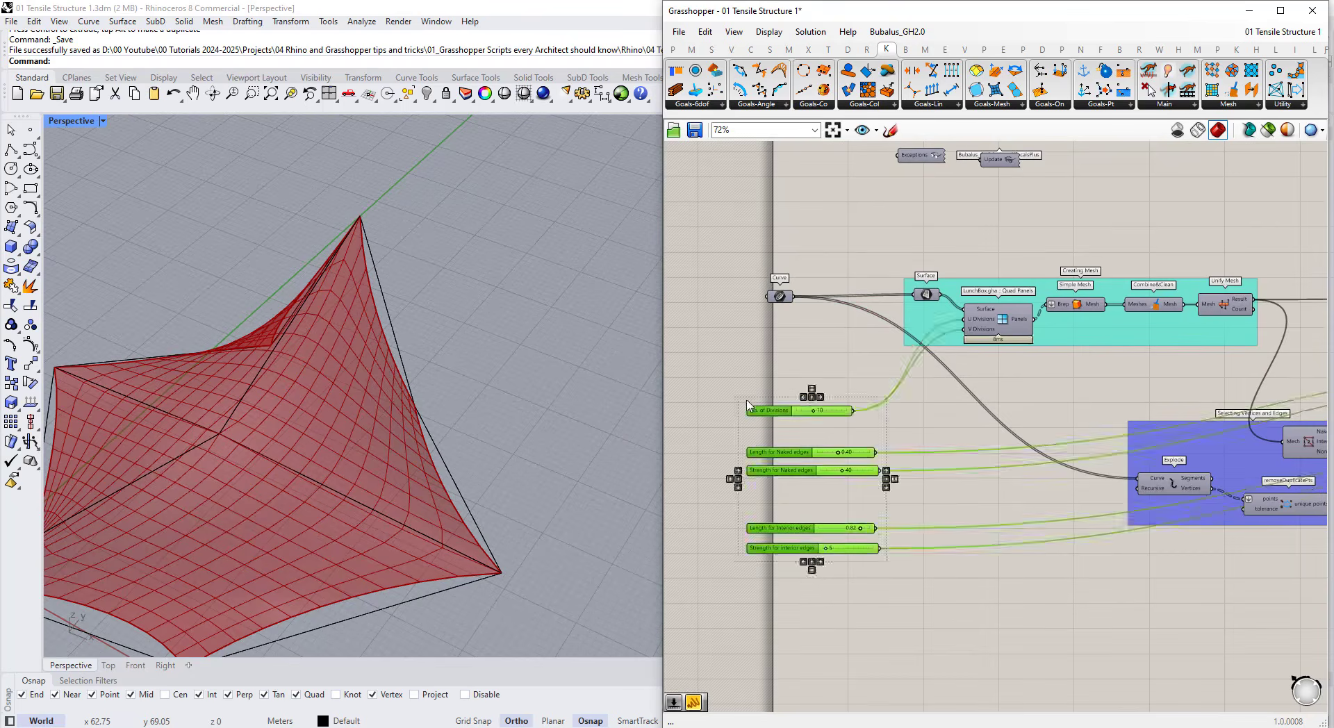
drag(829, 618, 743, 260)
click(803, 562)
click(932, 570)
- Move the Simulation group and the List Item component closer to the vertices and edges group
scroll(805, 361, down, 6)
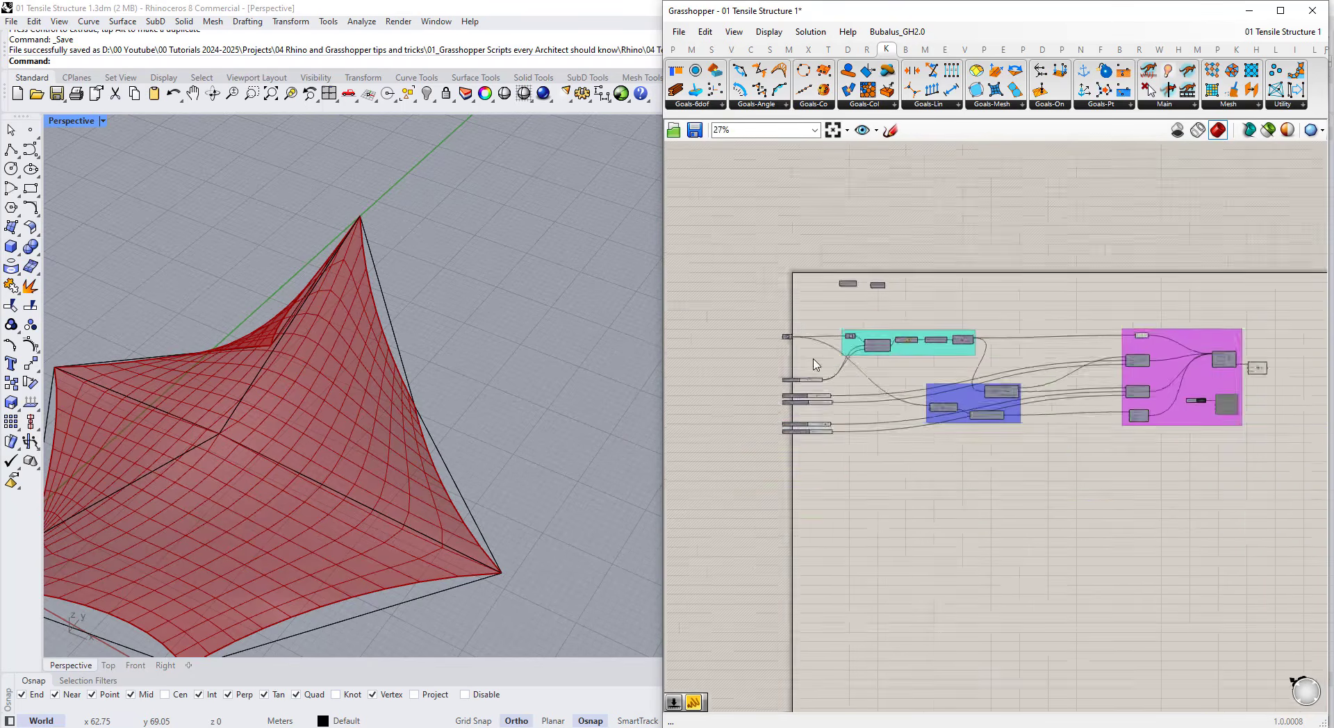
scroll(1094, 354, up, 3)
scroll(1032, 386, down, 2)
drag(1066, 305, 1279, 494)
drag(1151, 442, 1086, 440)
click(1094, 499)
- Shift the whole definition rightward so the inputs lie inside the canvas border, and save the file
drag(1271, 544, 674, 320)
drag(825, 355, 876, 353)
scroll(457, 325, down, 3)
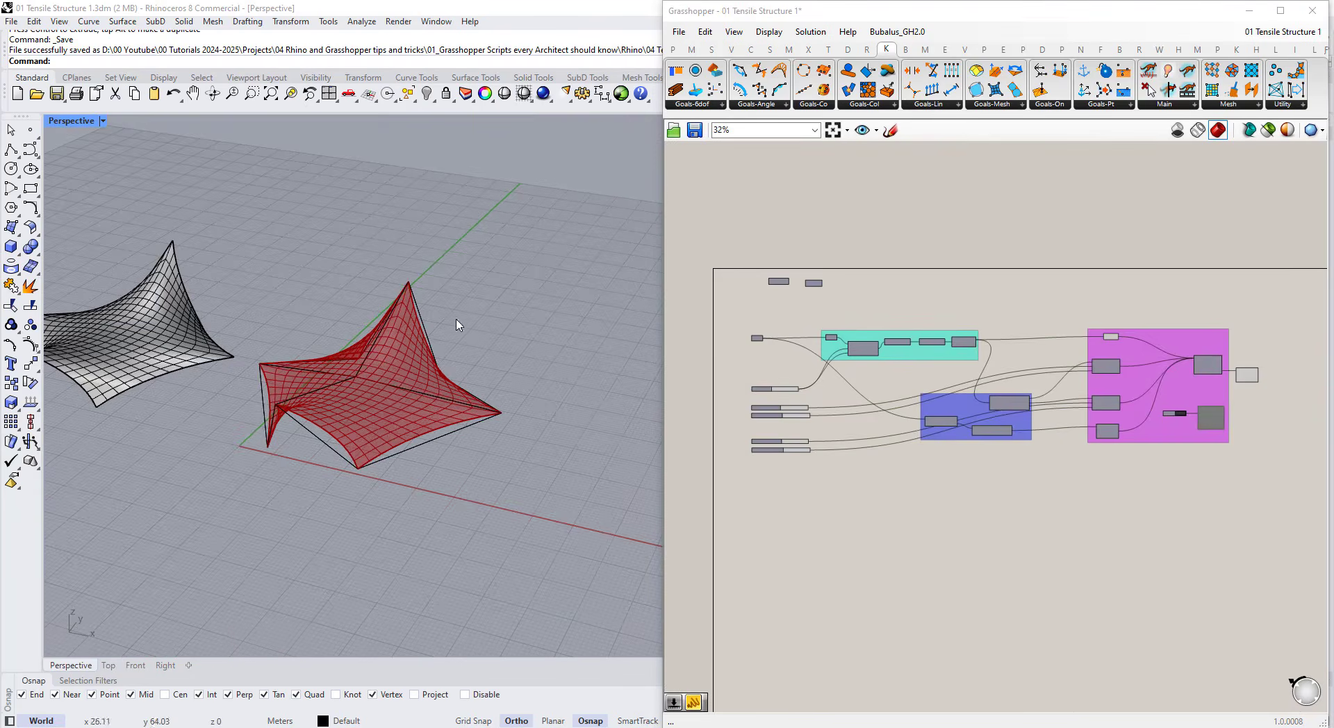
click(703, 130)
- Draw a rectangle on the ground plane beyond the live tent, using two opposite corners
right_drag(463, 196, 447, 274)
click(52, 197)
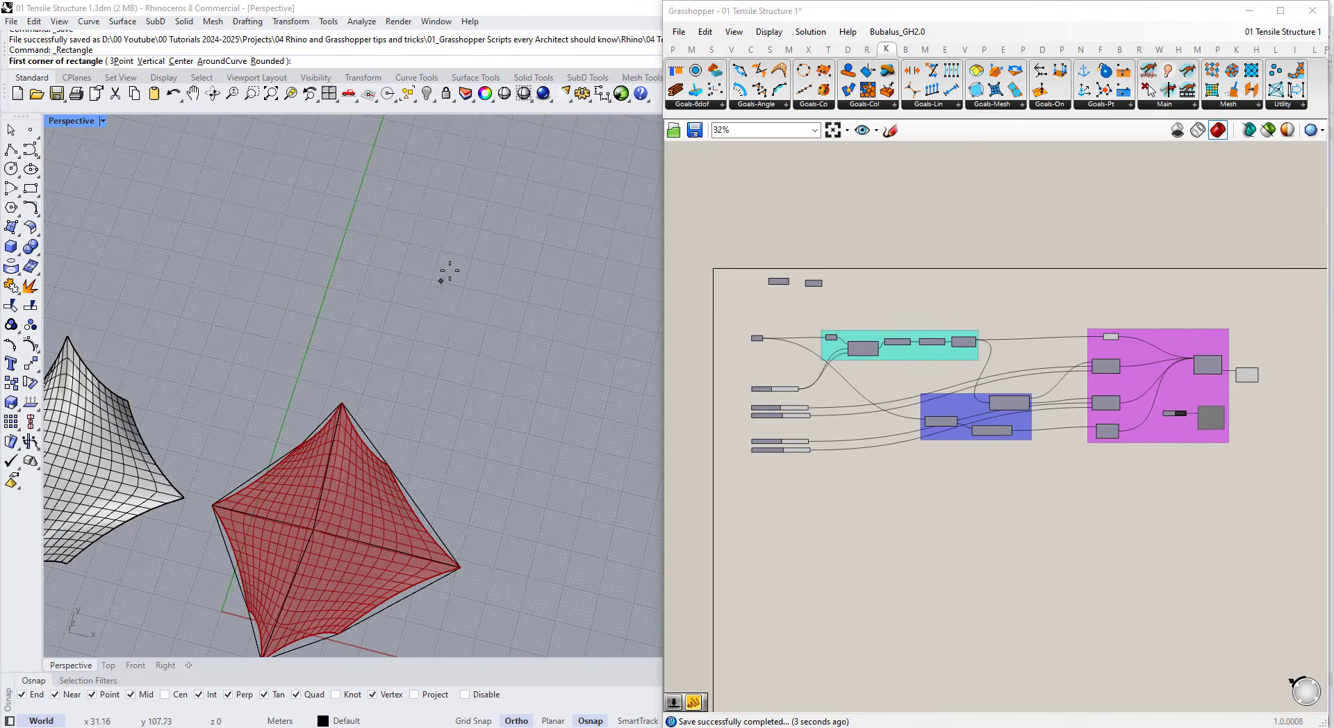
click(446, 250)
click(491, 380)
shift+right_drag(499, 371, 442, 396)
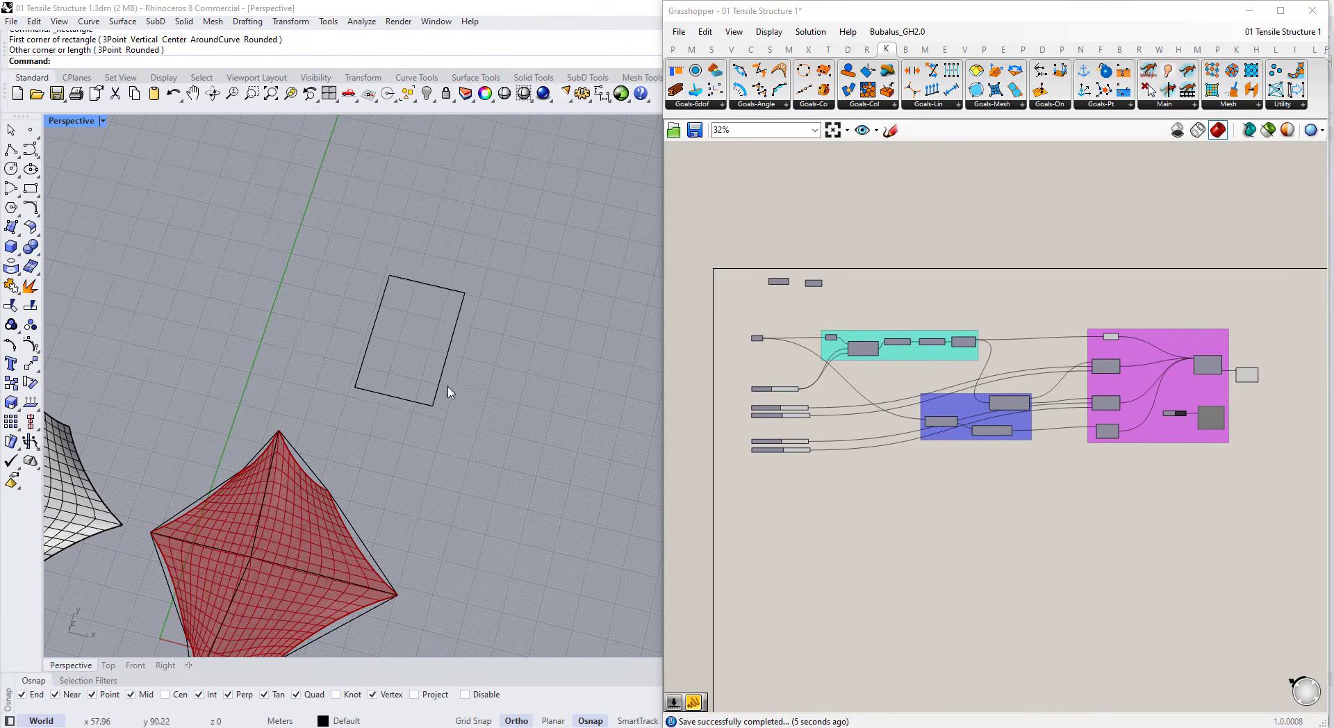
- Mirror the rectangle across its side edge, and mirror it again to make a row of three adjoining rectangles
right_click(449, 394)
key(Escape)
click(449, 356)
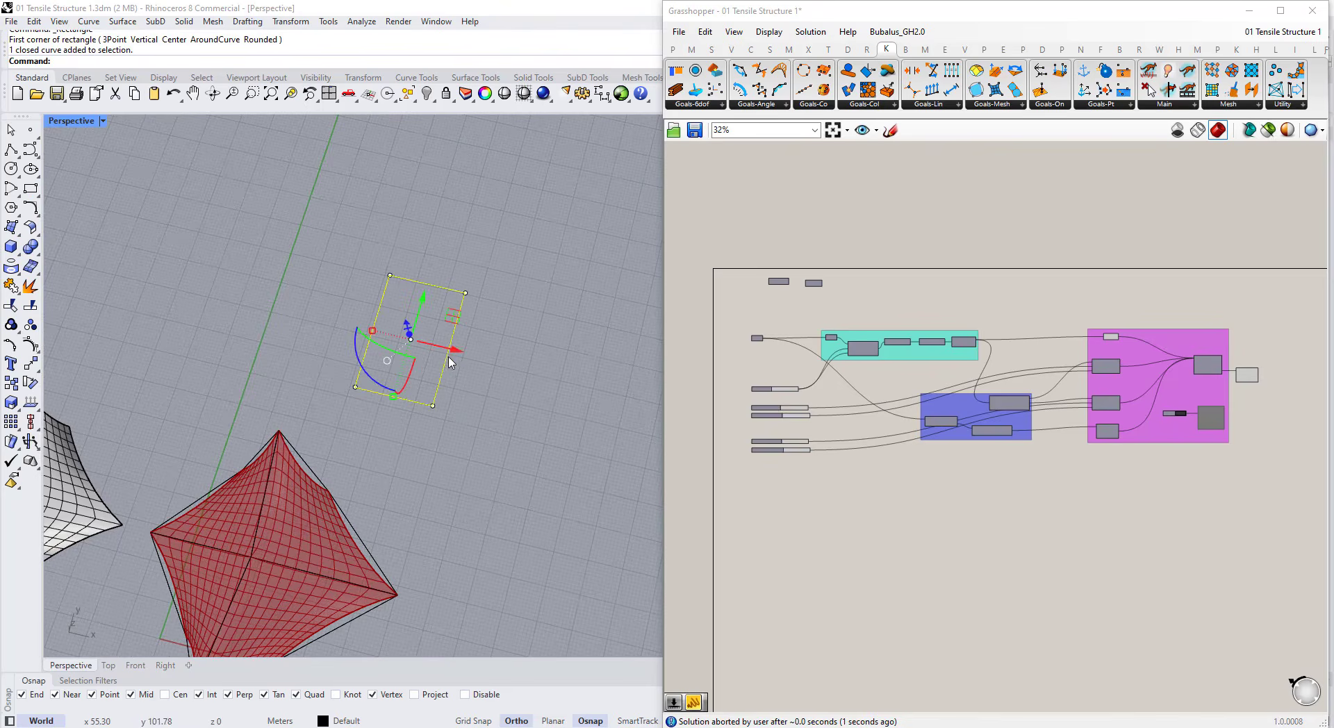
text(Mirror)
key(Return)
click(464, 293)
click(475, 269)
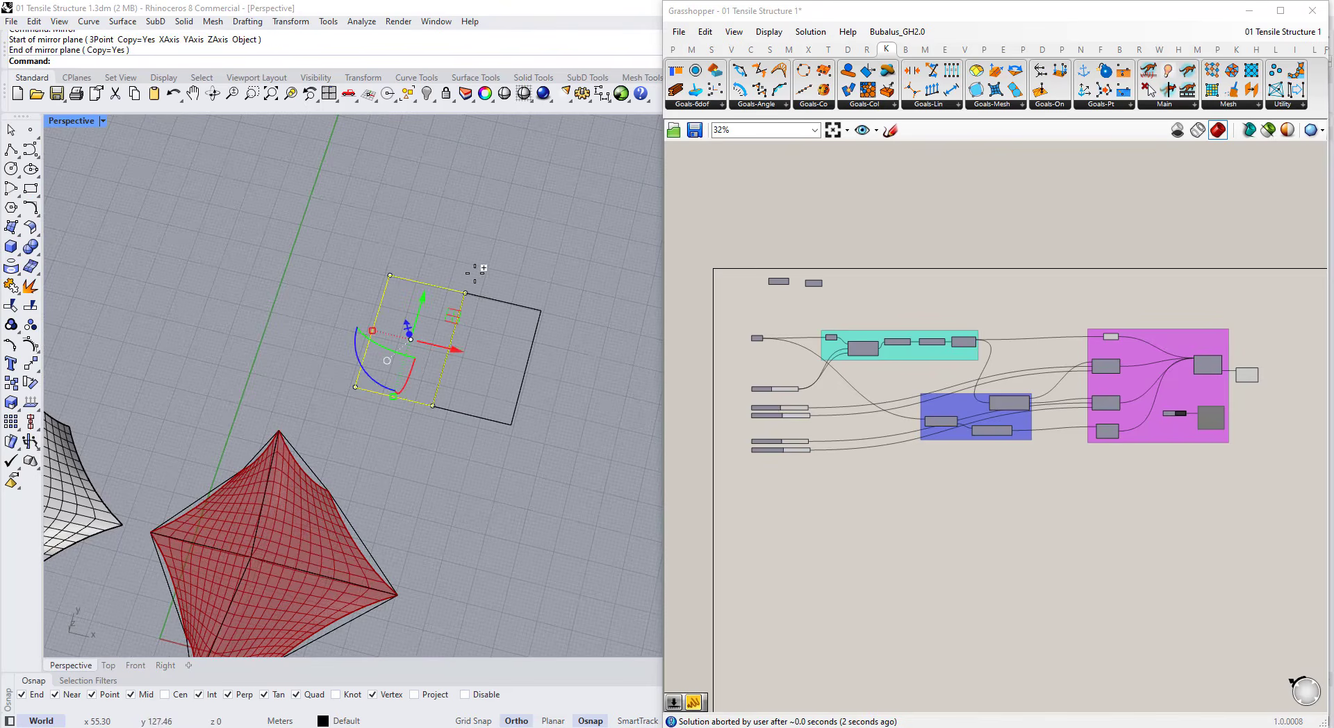
click(535, 332)
right_click(539, 317)
click(542, 311)
click(547, 297)
- Mirror the row of three rectangles across its long edge to create a second adjoining row
shift+right_drag(534, 320, 416, 335)
drag(494, 277, 326, 358)
right_click(417, 353)
click(508, 342)
key(Escape)
drag(544, 425, 333, 347)
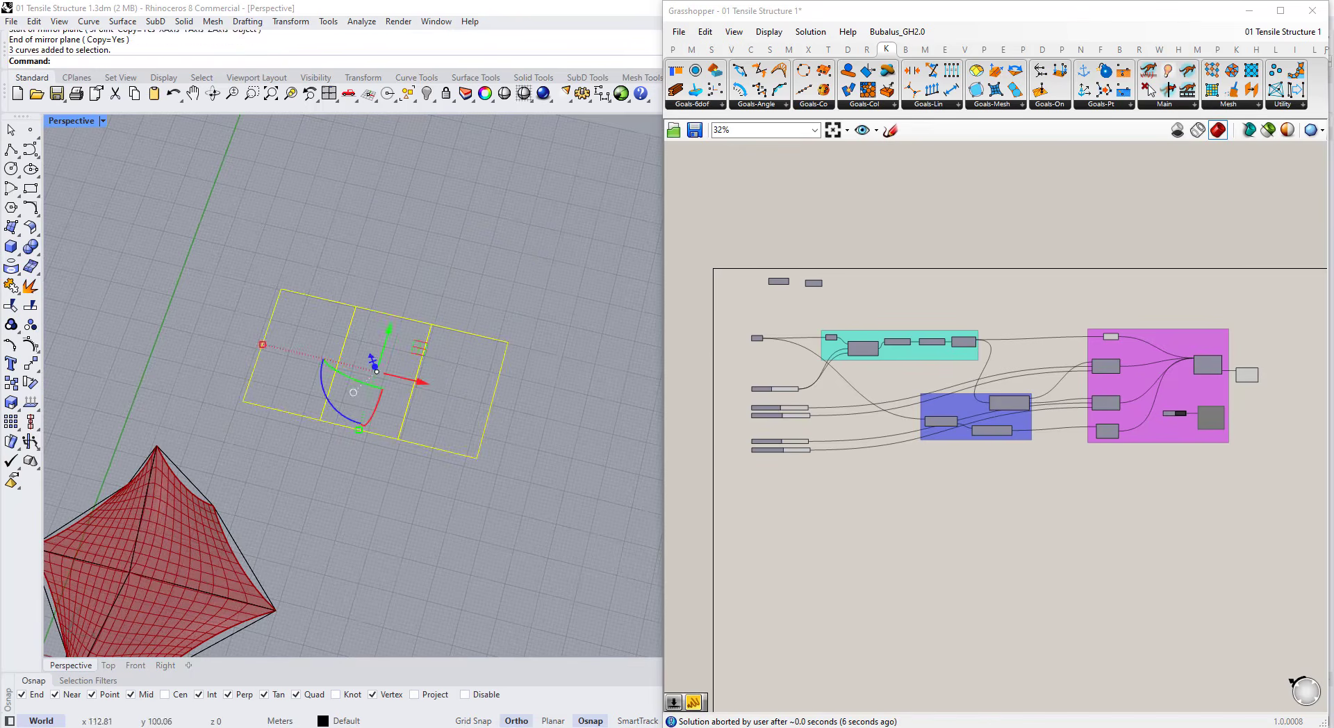
right_click(453, 333)
click(478, 334)
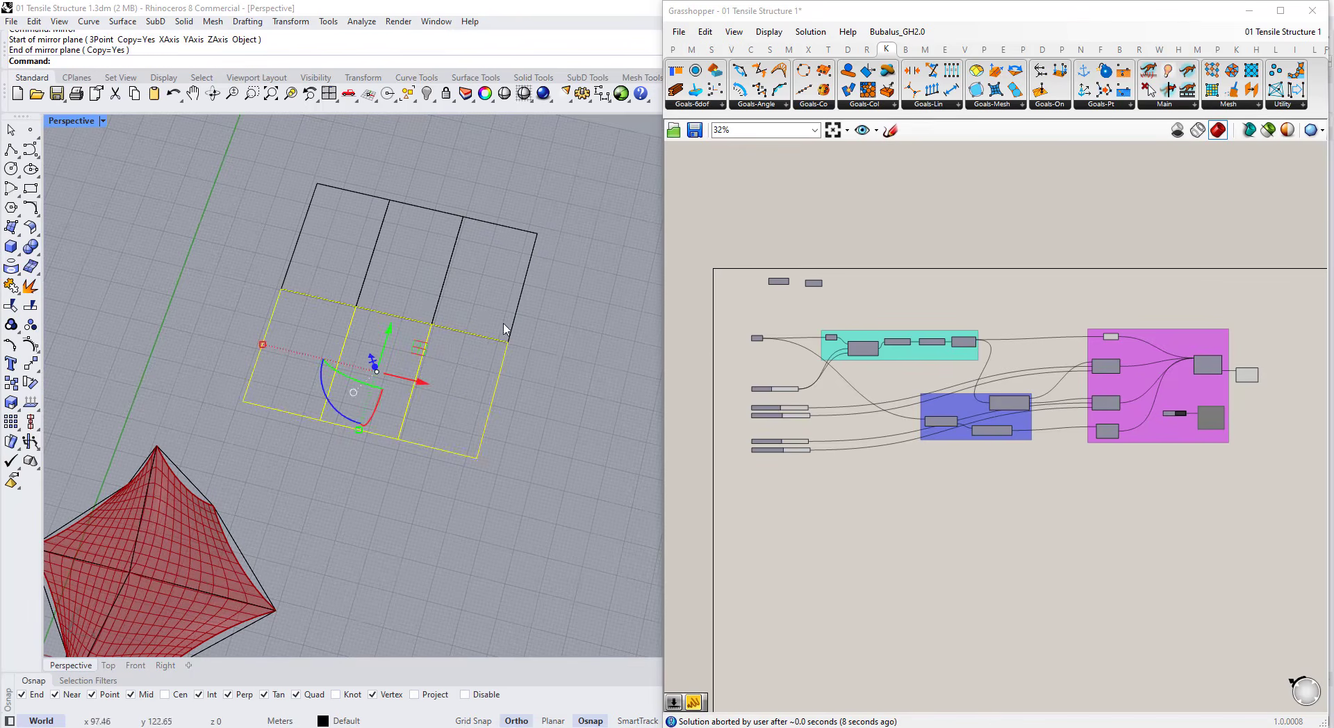
- Scale the new row of rectangles in one direction to half its depth, starting from the shared edge
drag(361, 200, 362, 202)
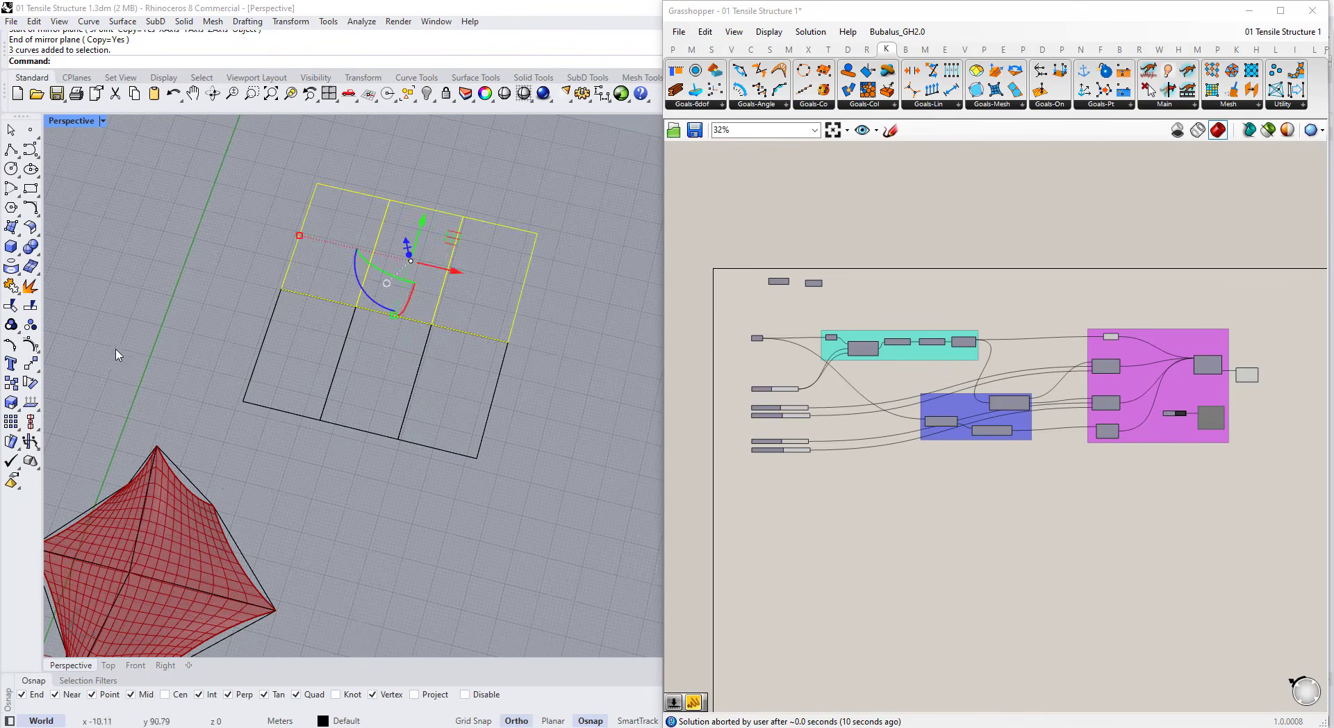
click(70, 409)
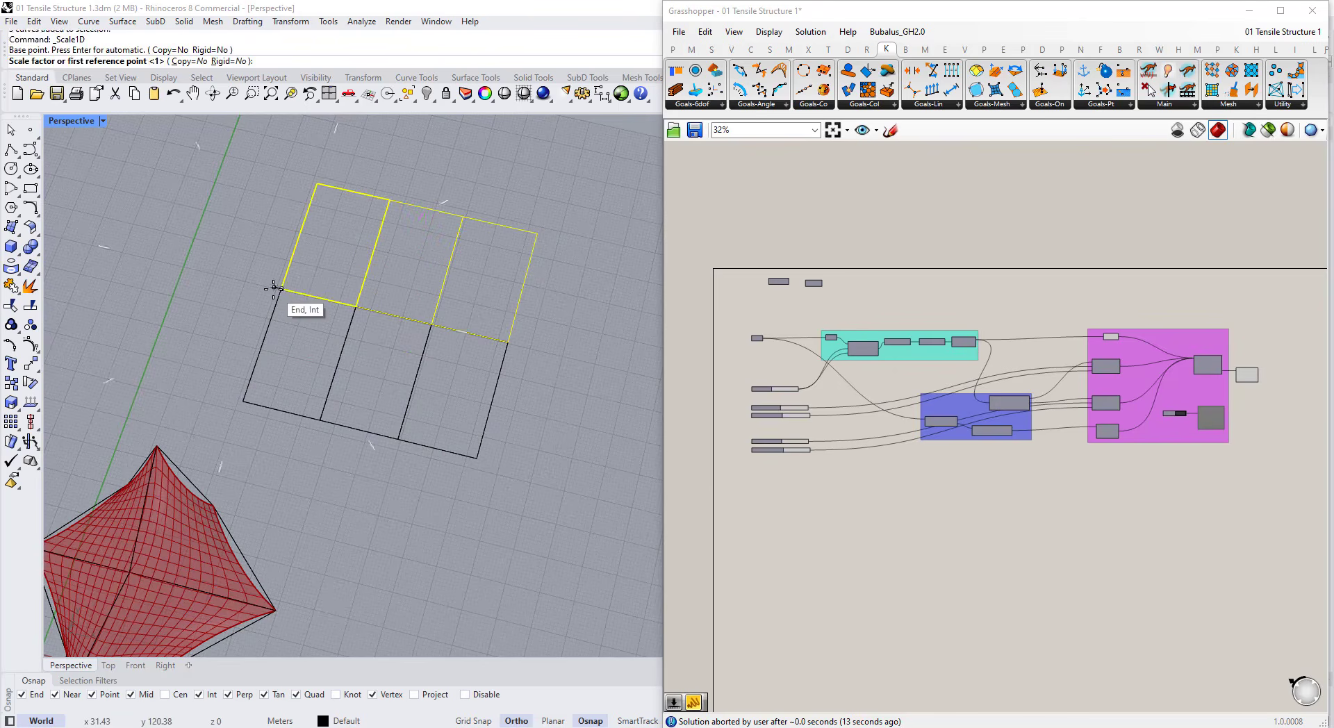
click(316, 183)
click(300, 234)
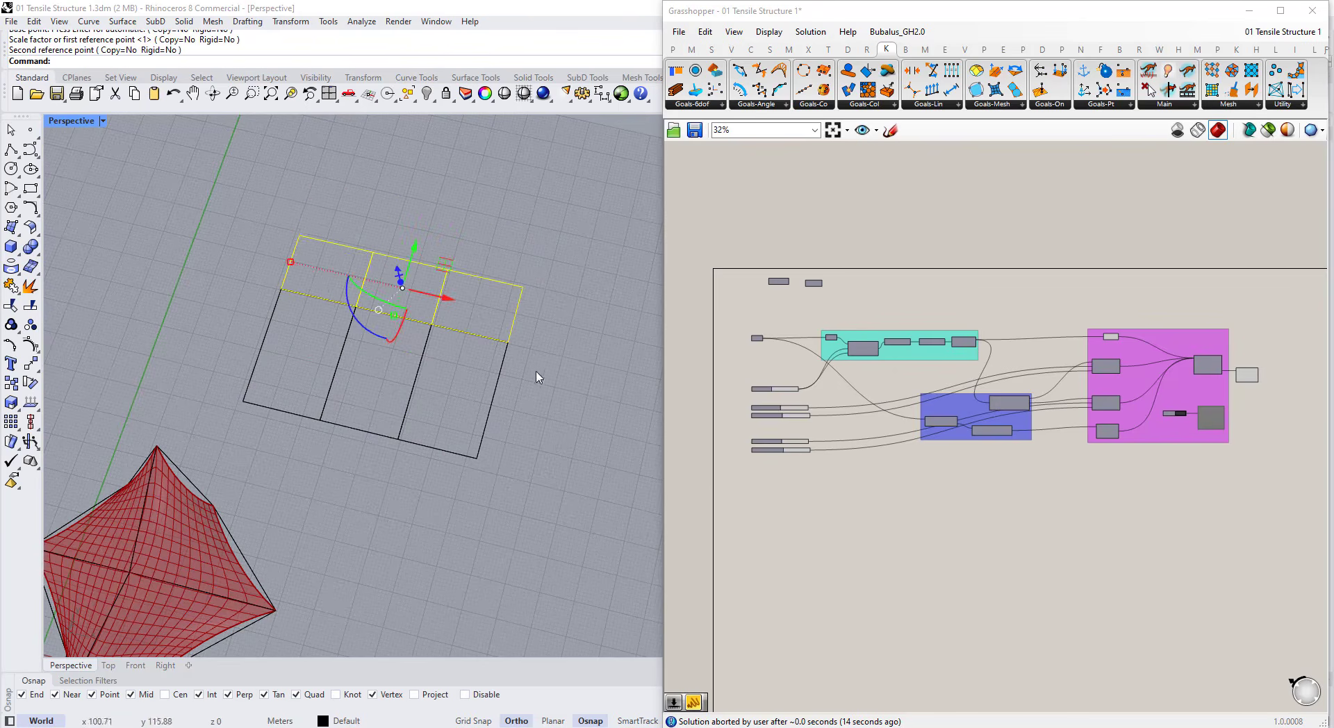
- Mirror the original deep row about the midline of the narrow row to complete a three-by-three grid
right_drag(508, 374, 535, 446)
drag(234, 429, 234, 429)
right_drag(389, 417, 440, 391)
key(Return)
click(531, 324)
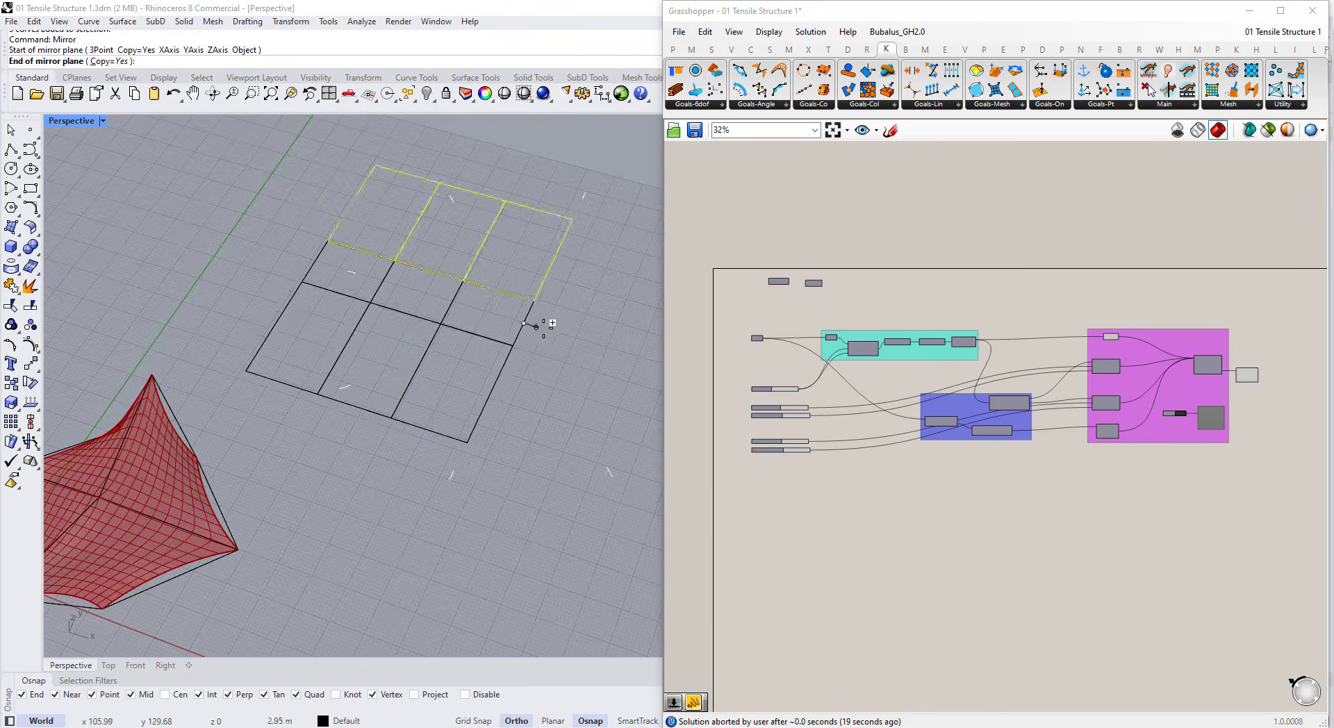
click(541, 326)
right_drag(572, 384, 538, 419)
- Try to reference the rectangle grid in the Curve parameter as one curve
drag(366, 232, 366, 232)
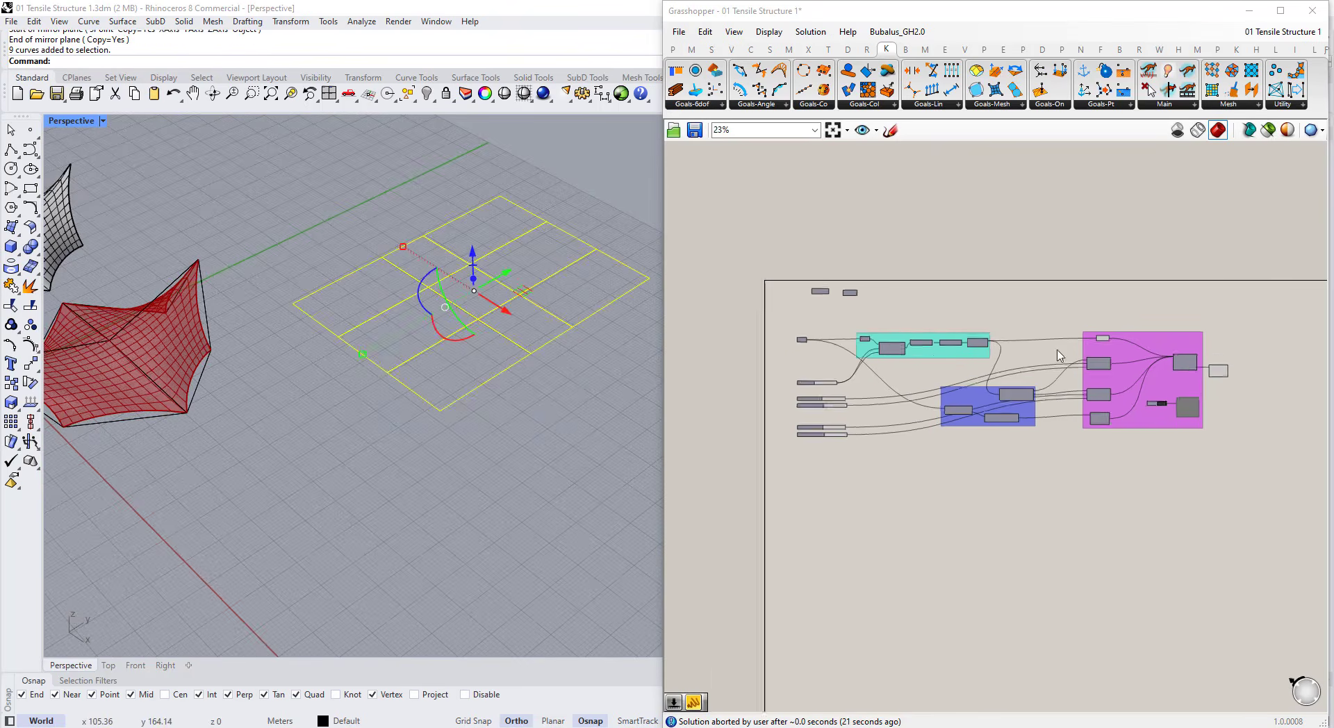
scroll(737, 353, up, 7)
right_click(736, 353)
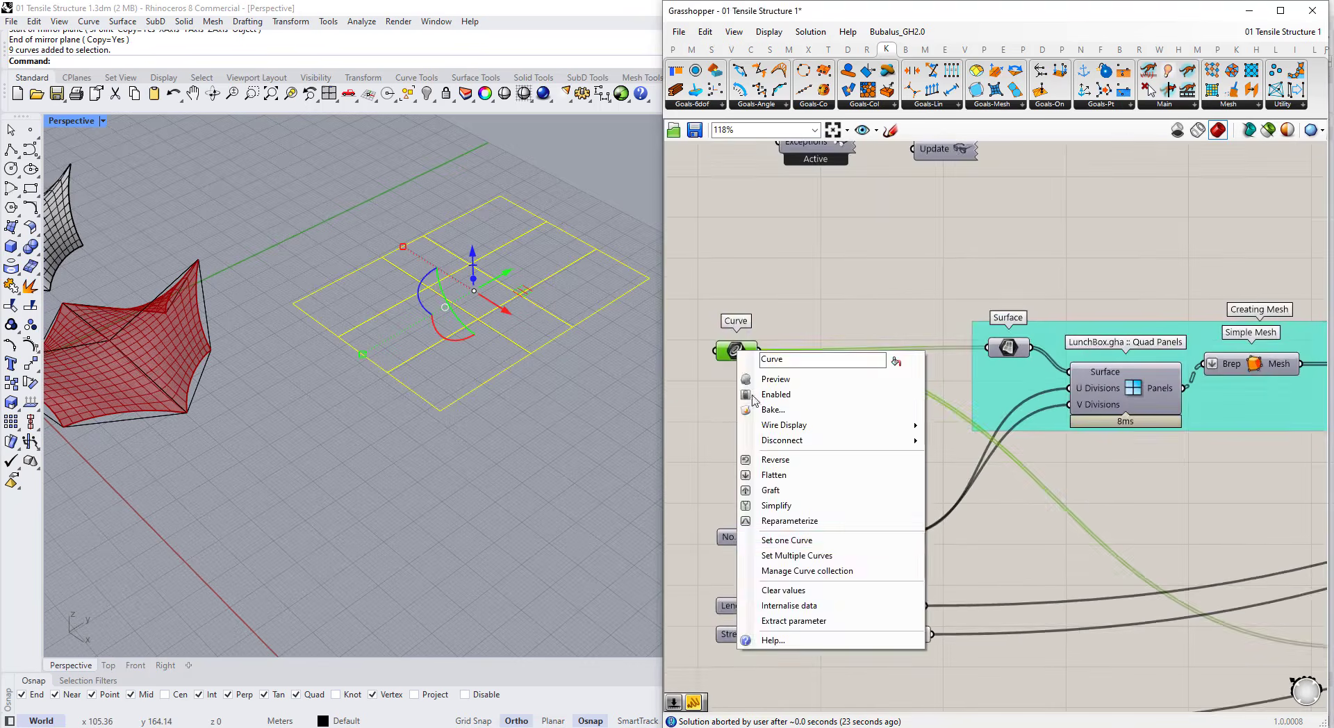
click(785, 541)
click(532, 354)
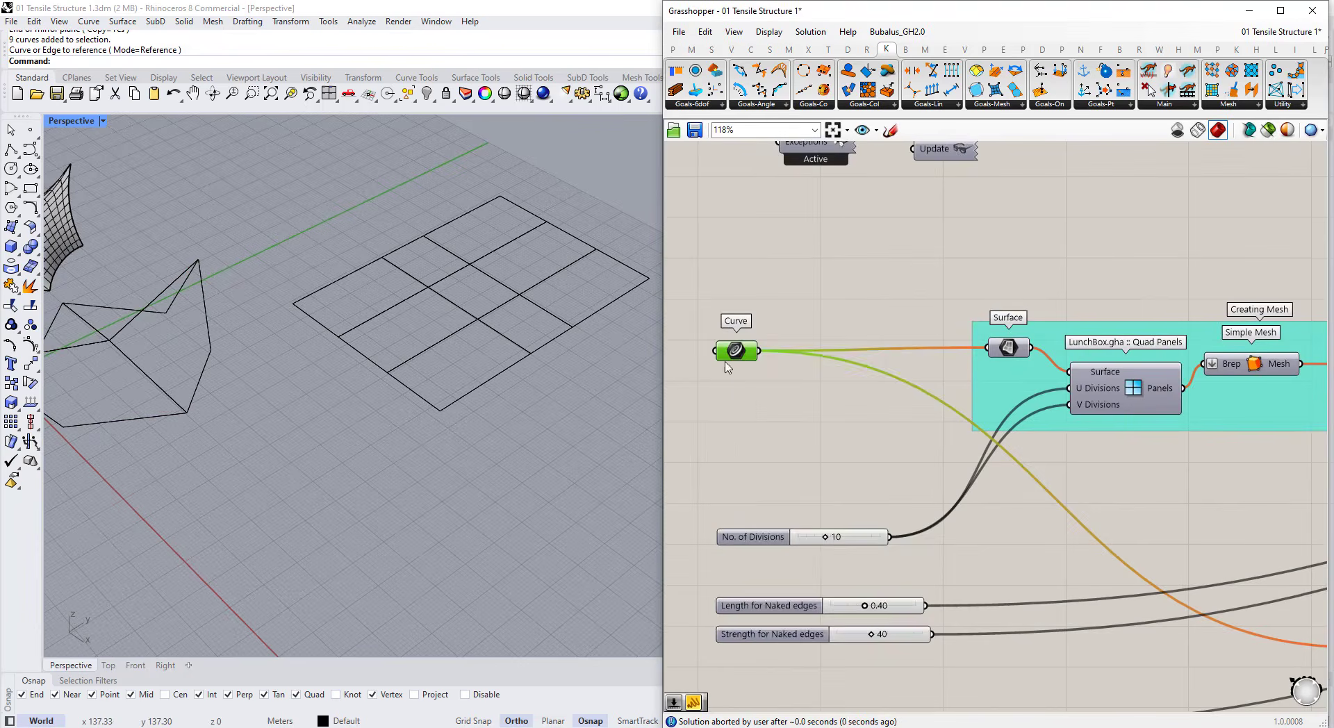
- Reference all nine rectangles in the Curve parameter as multiple curves
right_click(736, 353)
click(769, 556)
drag(676, 447, 400, 201)
right_click(398, 268)
- Select all nine rectangles and turn on their control points
right_drag(428, 335, 584, 424)
drag(327, 195, 326, 193)
right_drag(569, 329, 432, 398)
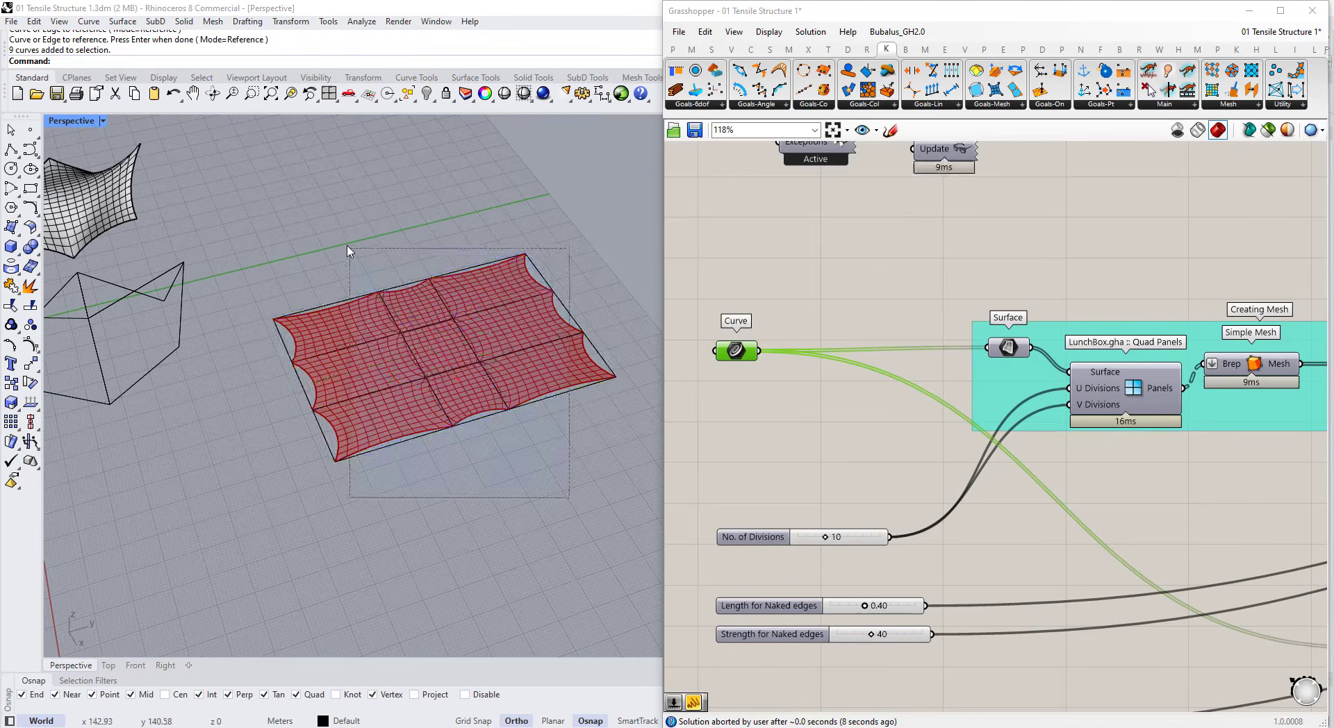
key(F10)
- Raise all control points along the narrow middle row vertically to form a ridge in the membrane
right_drag(357, 262, 383, 304)
drag(411, 207, 540, 438)
right_drag(514, 462, 481, 373)
drag(441, 359, 441, 313)
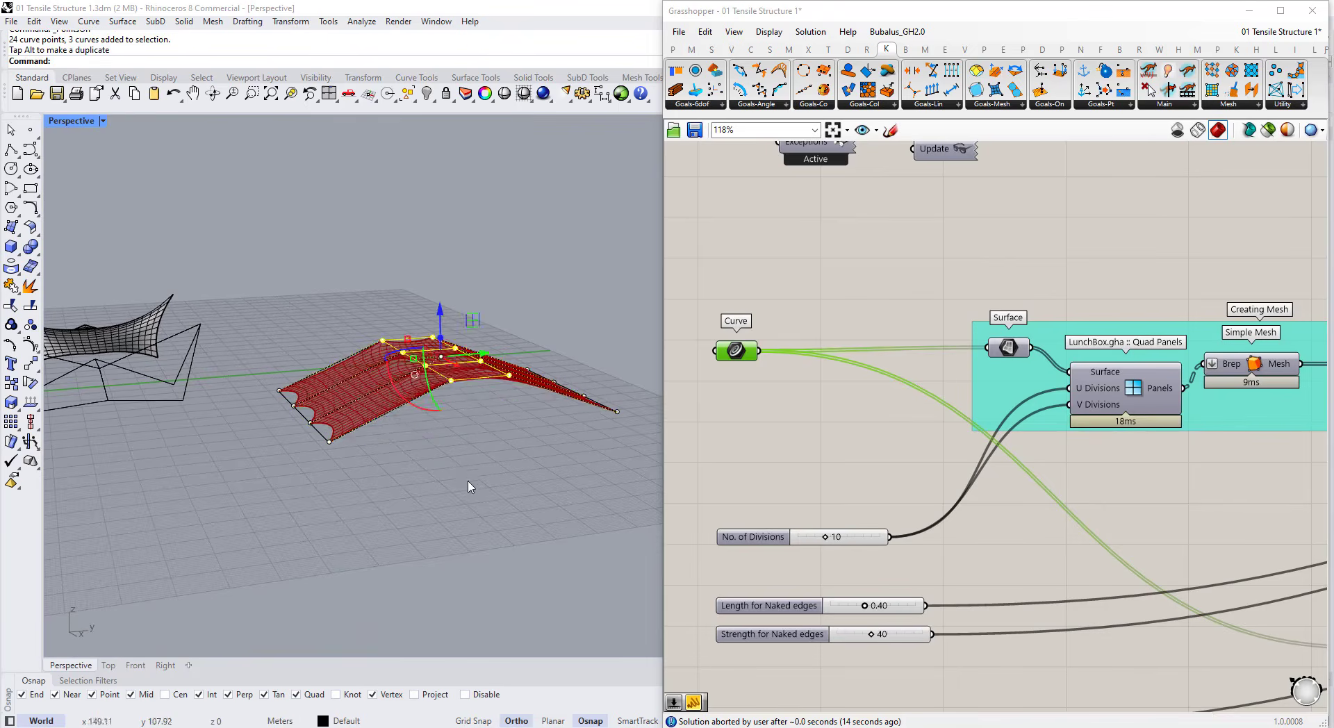
right_drag(457, 389, 288, 356)
right_drag(458, 348, 405, 351)
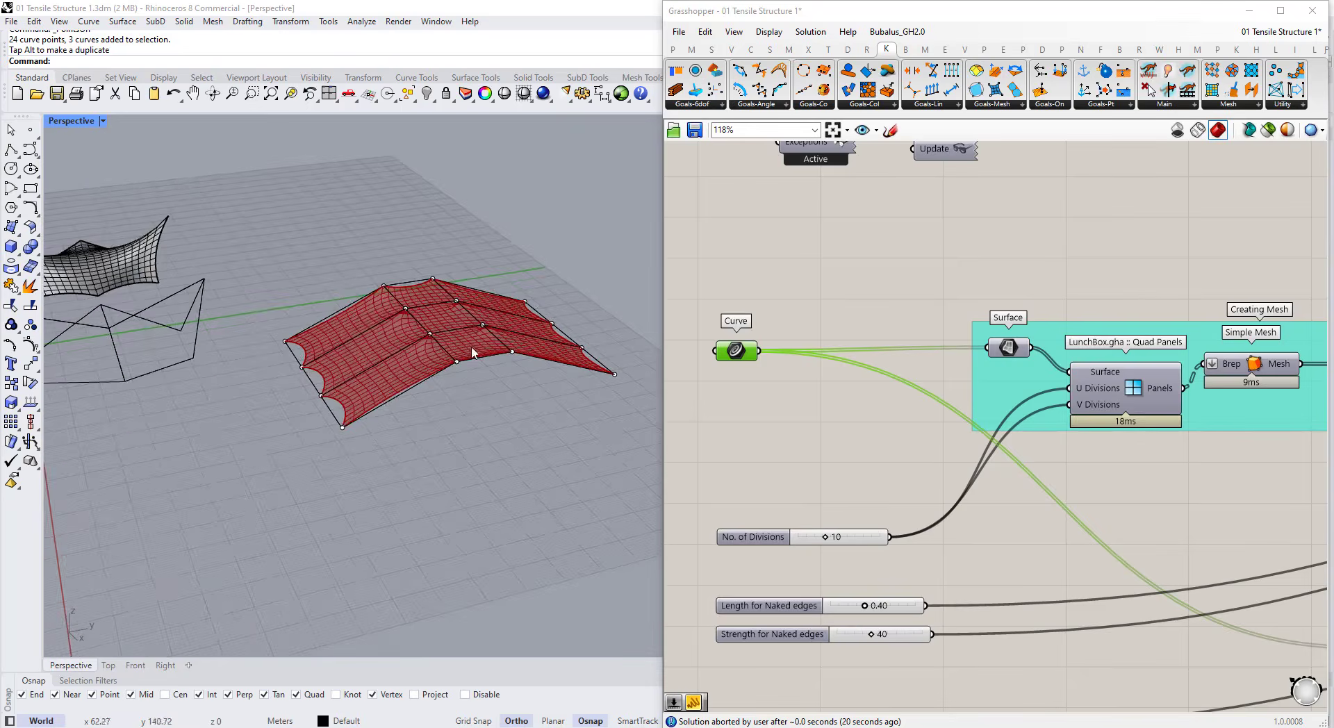
right_drag(368, 309, 434, 307)
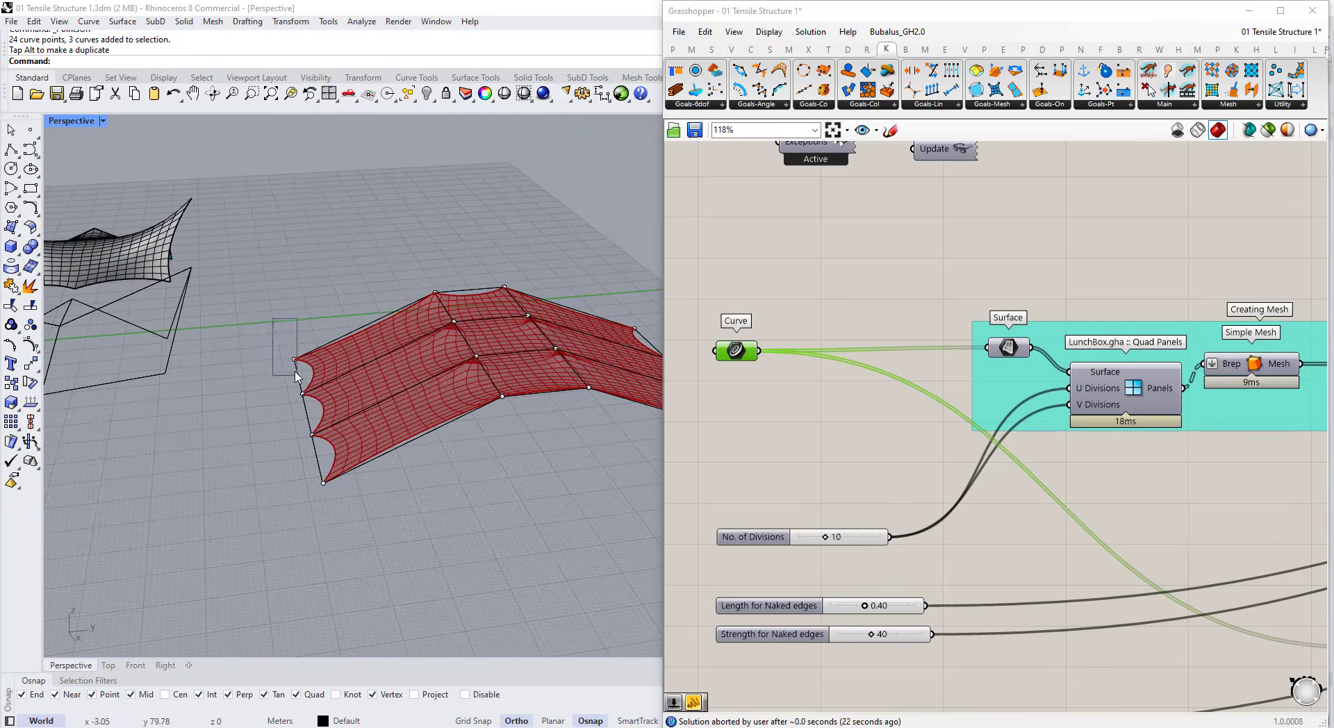
- Raise the two inner corner points on each of the two outer low edges to open arches
drag(277, 381, 317, 445)
right_drag(327, 417, 364, 373)
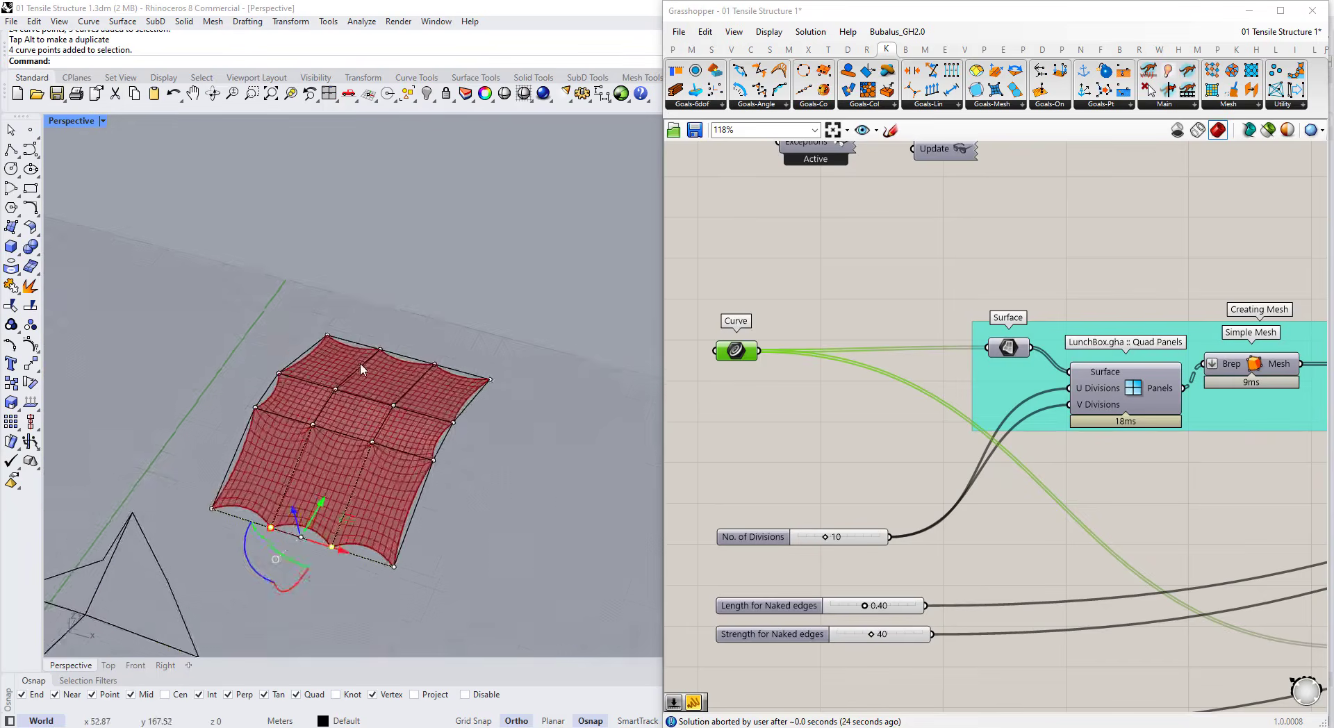
scroll(372, 306, up, 3)
drag(376, 292, 446, 366)
right_drag(445, 366, 377, 429)
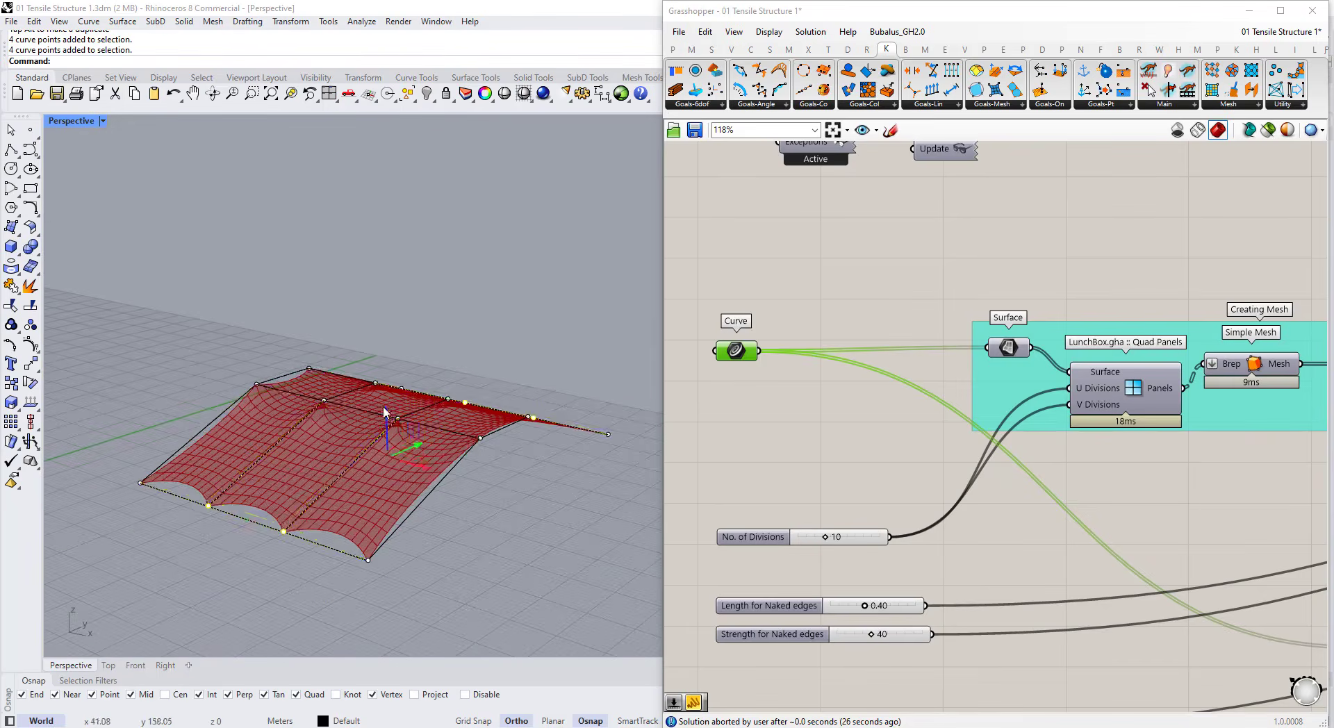
drag(380, 369, 380, 369)
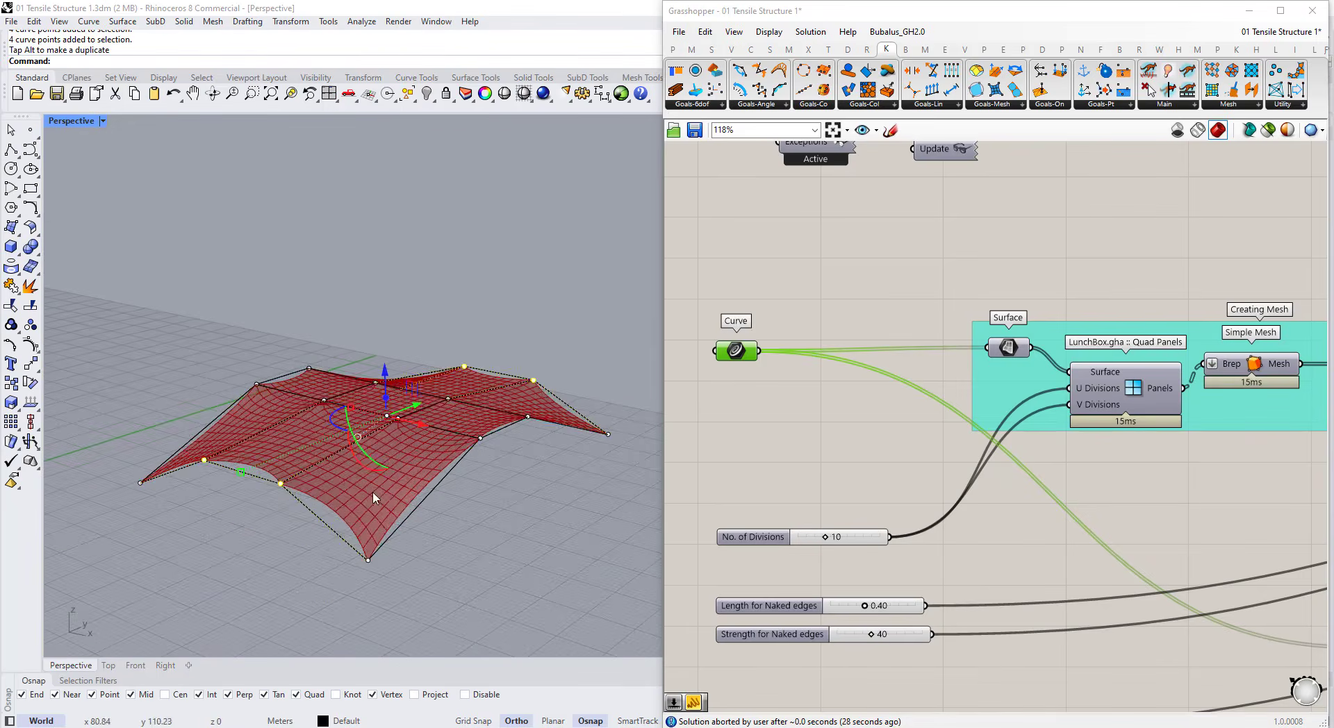
- Raise the four corner points of the central rectangle vertically and clear the selection
right_drag(375, 495, 390, 465)
scroll(378, 440, up, 3)
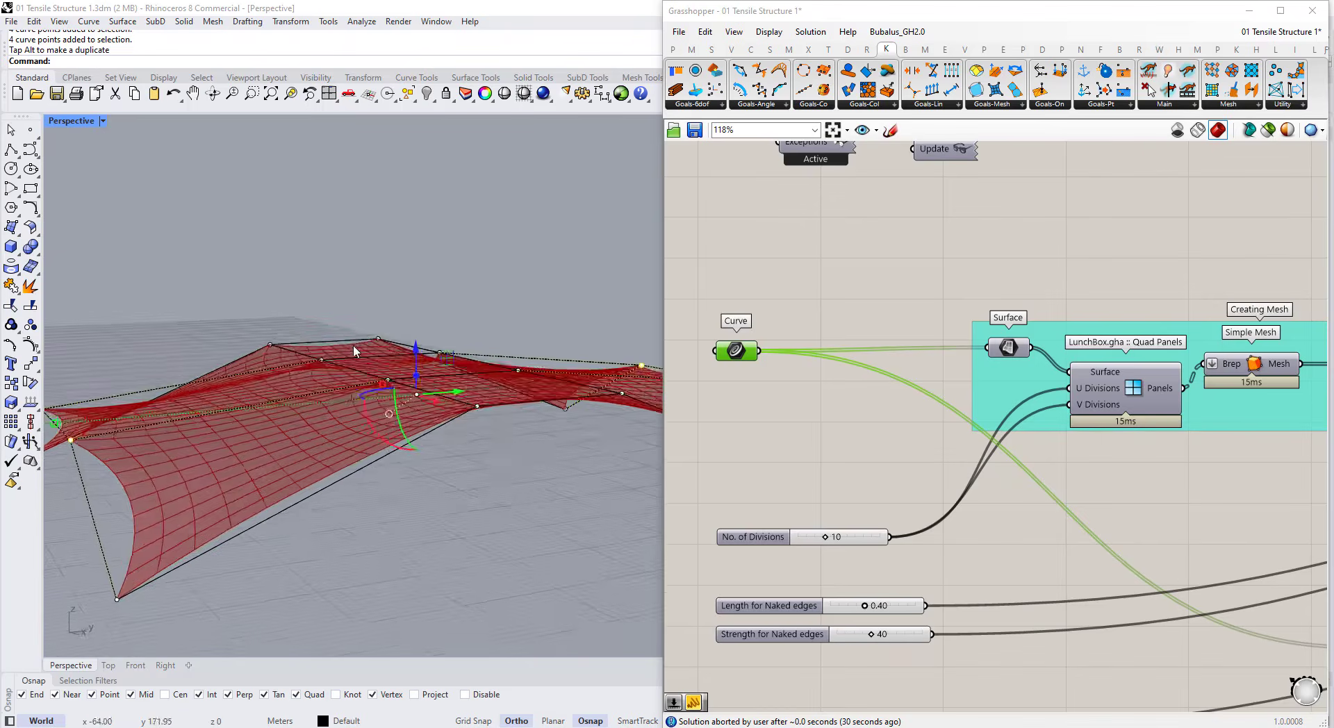
right_drag(353, 345, 389, 445)
scroll(333, 376, down, 3)
drag(299, 324, 446, 491)
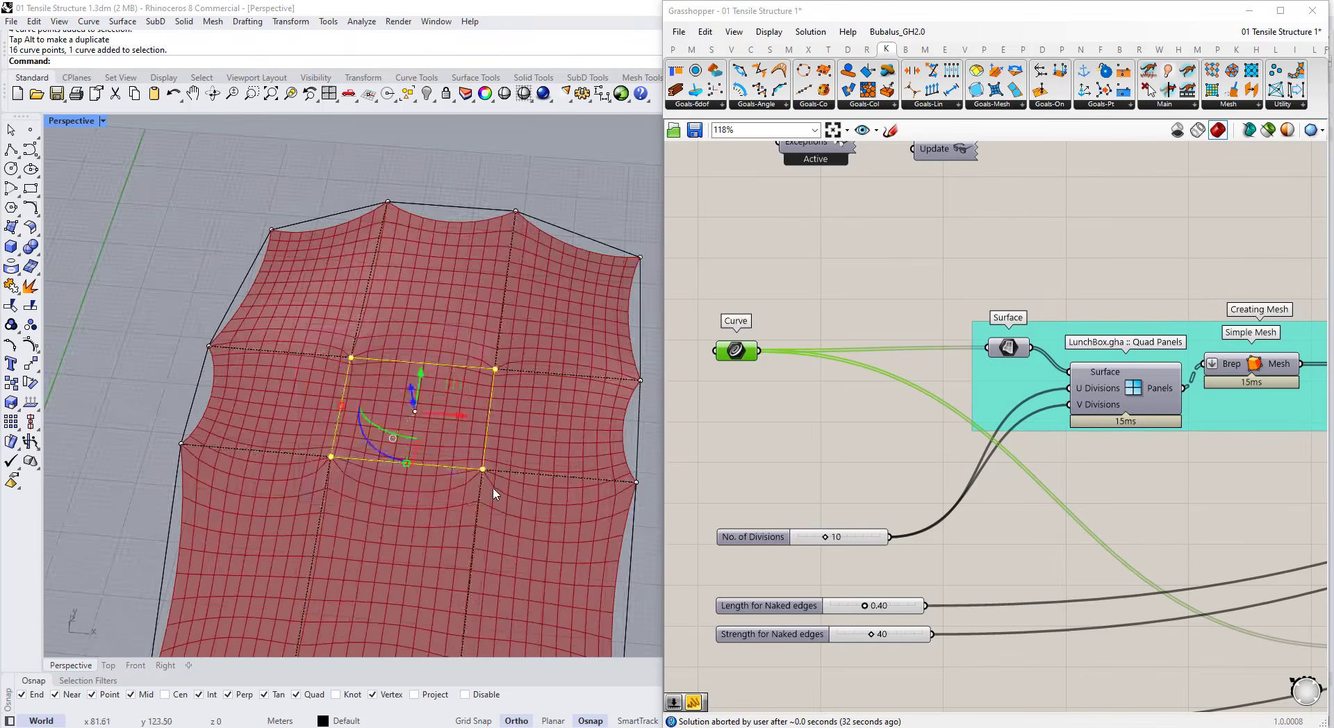
right_drag(495, 494, 281, 341)
drag(526, 502, 528, 505)
right_drag(526, 503, 422, 379)
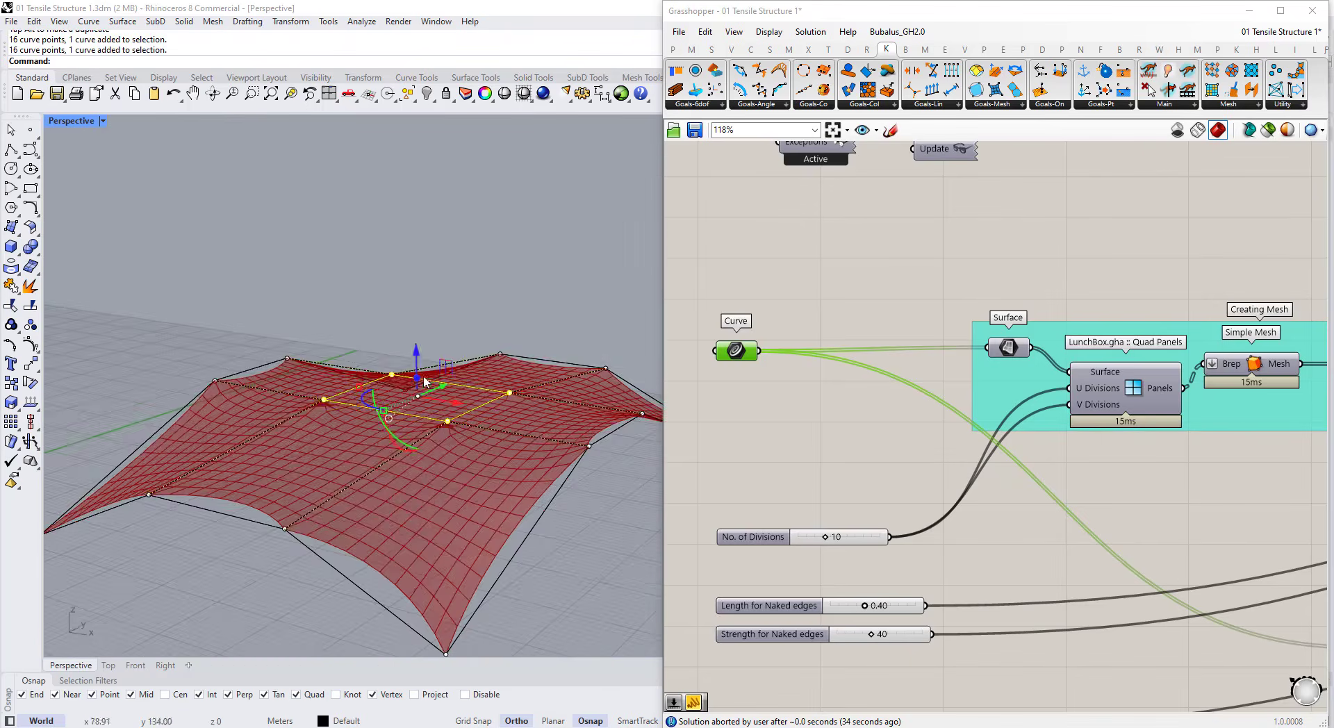
drag(415, 344, 440, 238)
key(Escape)
- Scale the middle row's control points outward along its length so the membrane bulges at both ends
right_drag(491, 282, 296, 407)
scroll(324, 438, down, 3)
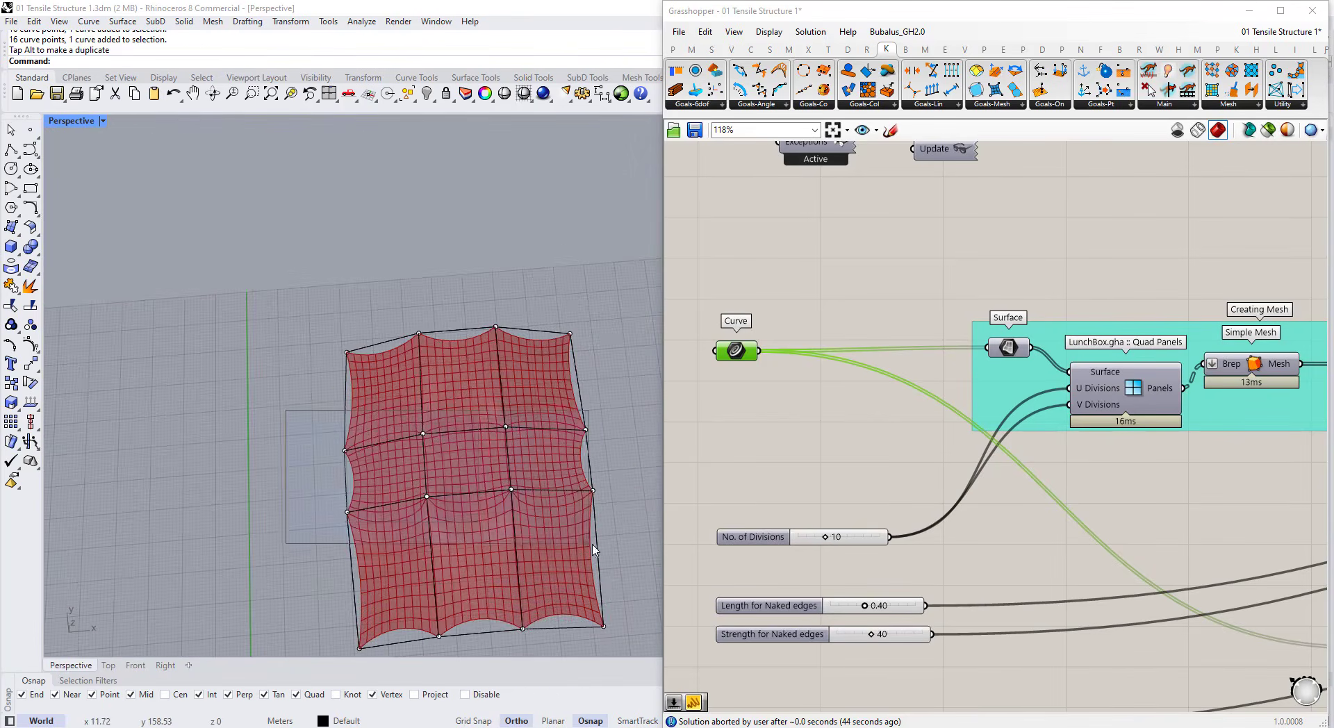
drag(595, 551, 592, 548)
right_drag(592, 547, 571, 517)
drag(325, 428, 265, 419)
- Move the two corner points at one end of the middle row farther outward
right_drag(266, 420, 421, 437)
key(Escape)
shift+right_drag(512, 273, 451, 351)
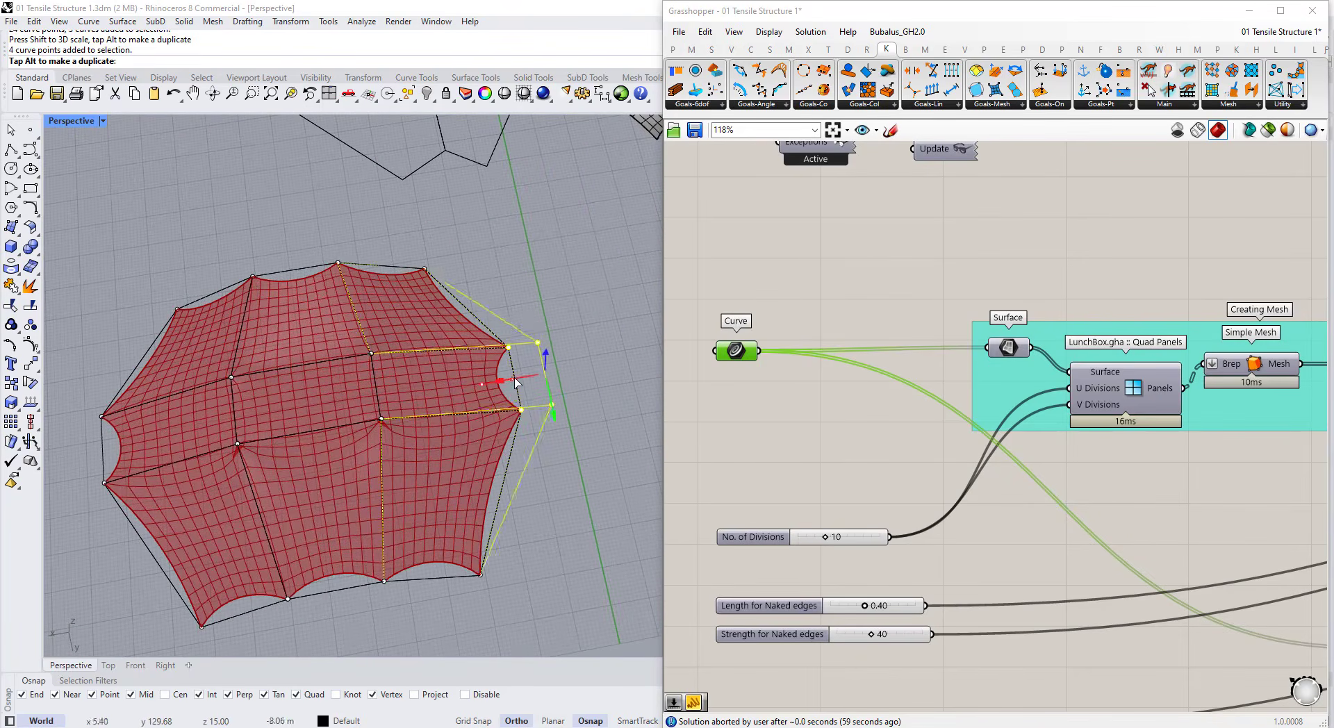
- Raise the two central corner points nearest the extended end to form a pair of tall peaks
right_drag(555, 375, 393, 366)
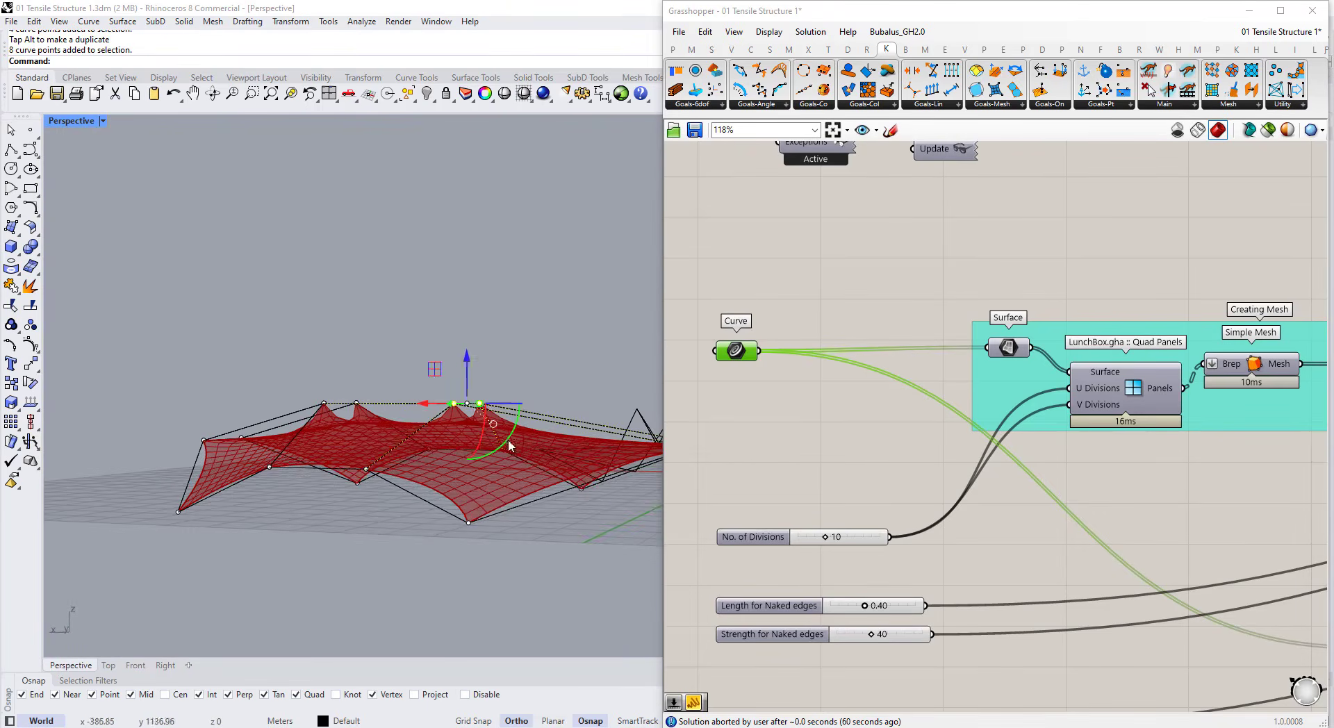
drag(474, 290, 474, 290)
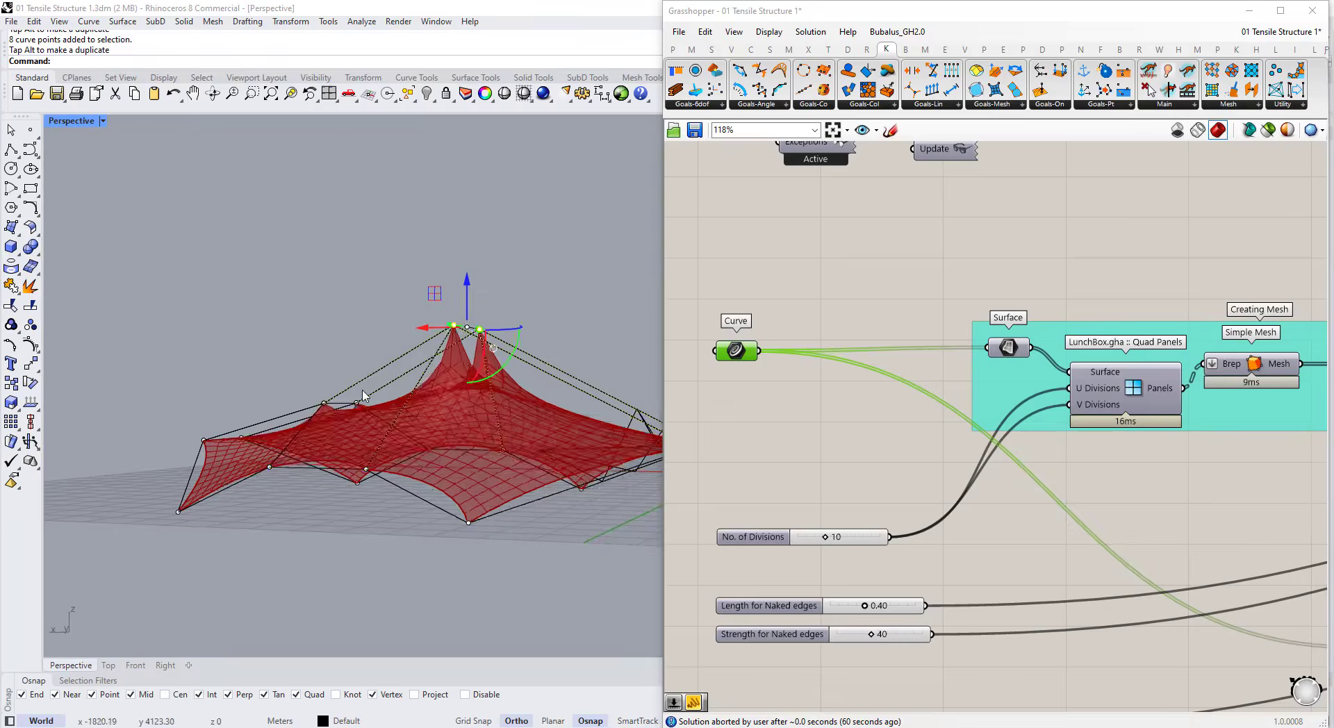
right_drag(367, 394, 480, 414)
right_drag(354, 428, 499, 400)
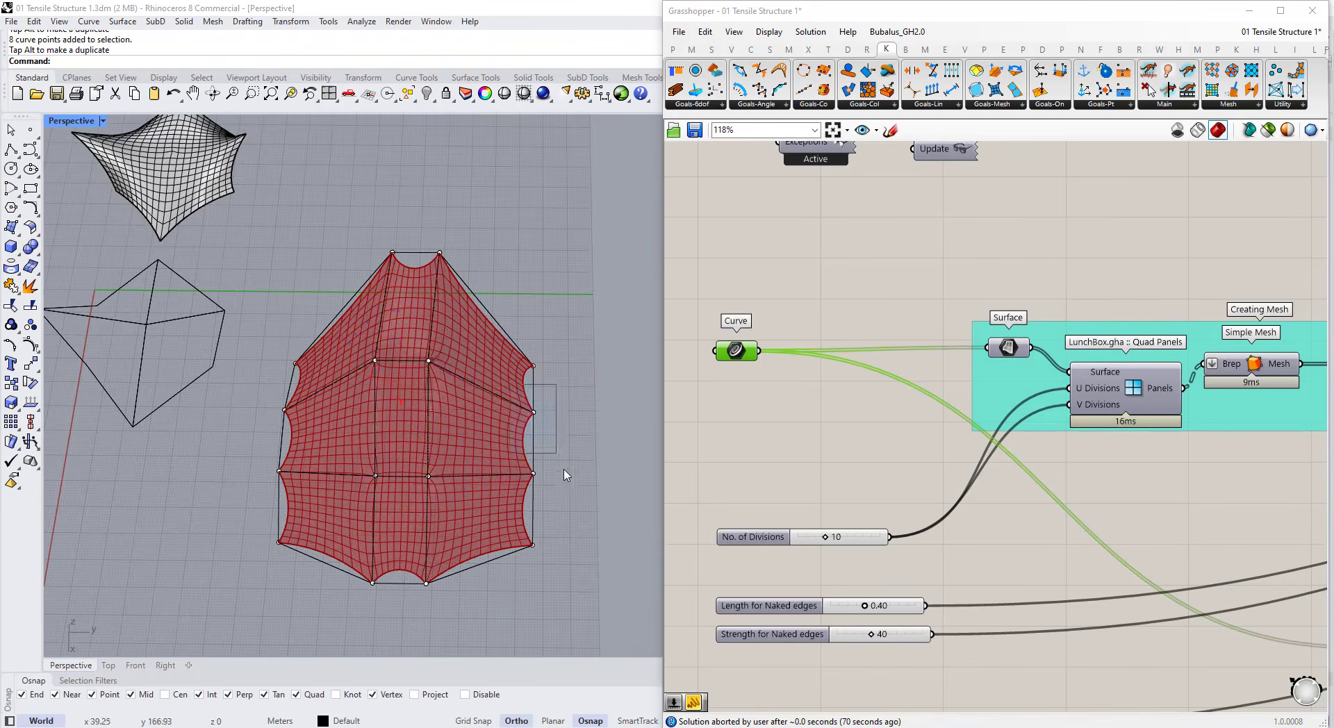
- Move the two inner corner points of one outer edge outward about 24 m and clear the selection
drag(566, 475, 576, 501)
shift+right_drag(576, 501, 511, 480)
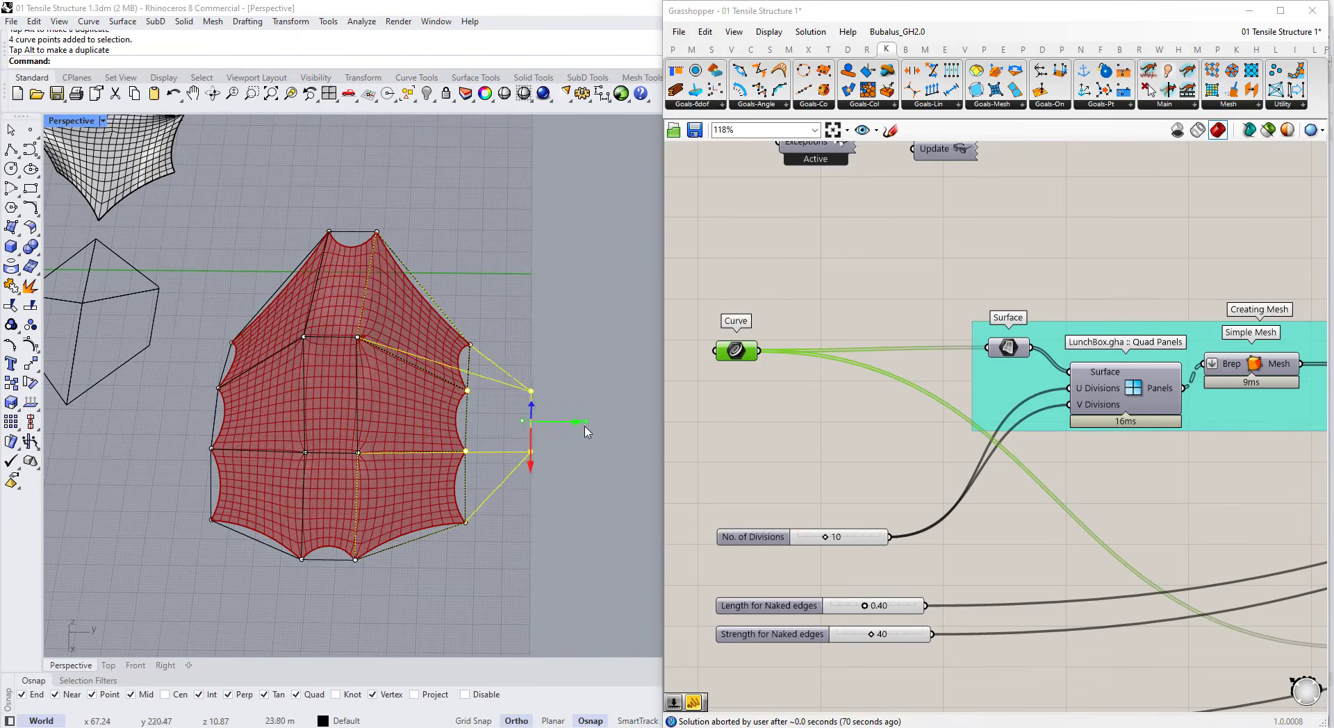
drag(584, 427, 585, 427)
click(583, 561)
right_drag(583, 562, 334, 299)
scroll(559, 404, up, 5)
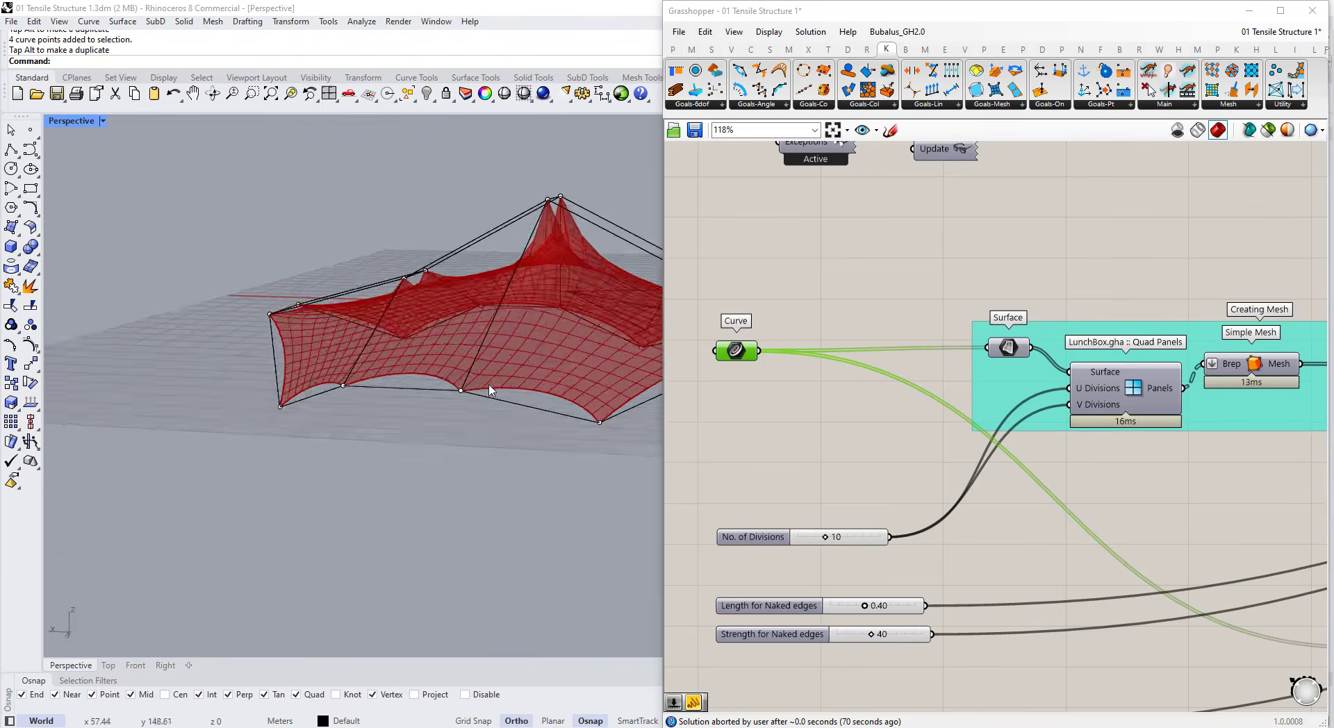
right_drag(490, 391, 445, 459)
scroll(453, 349, down, 4)
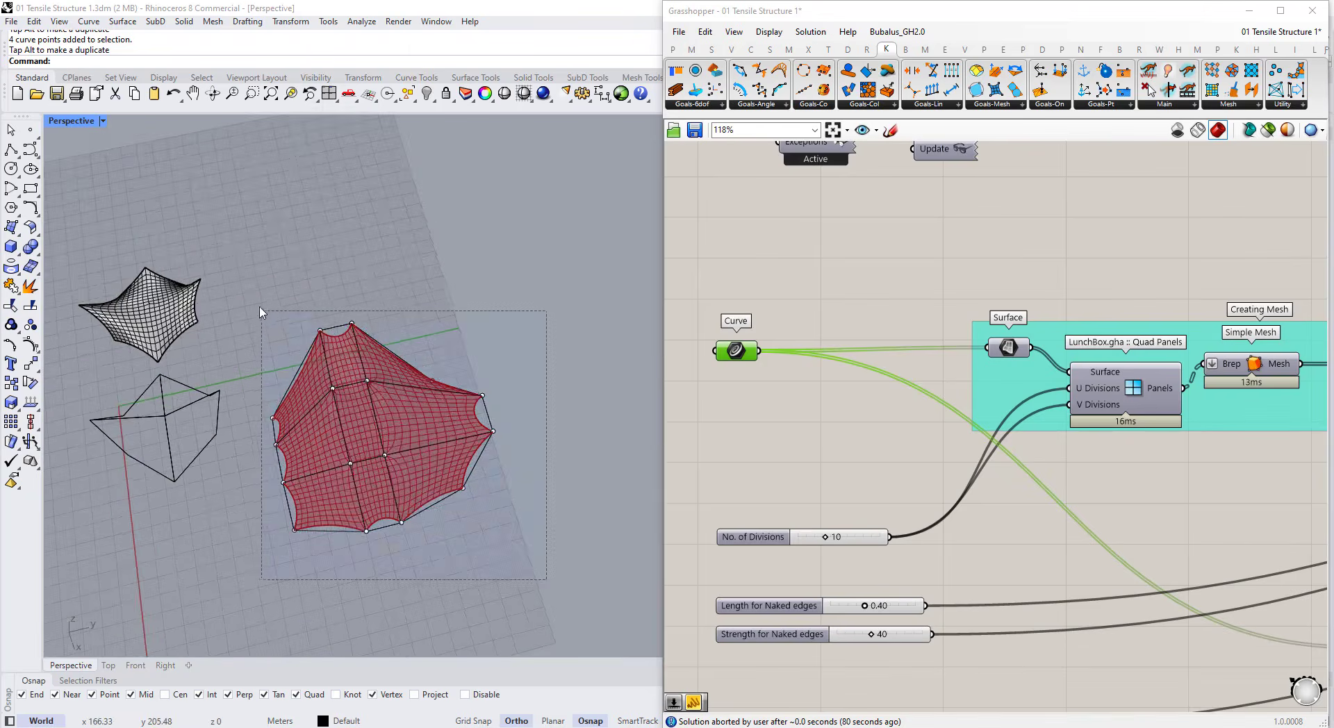
- Scale down all control points of the nine rectangles uniformly, using a ground corner as the base point
drag(261, 313, 261, 313)
right_drag(273, 491, 86, 451)
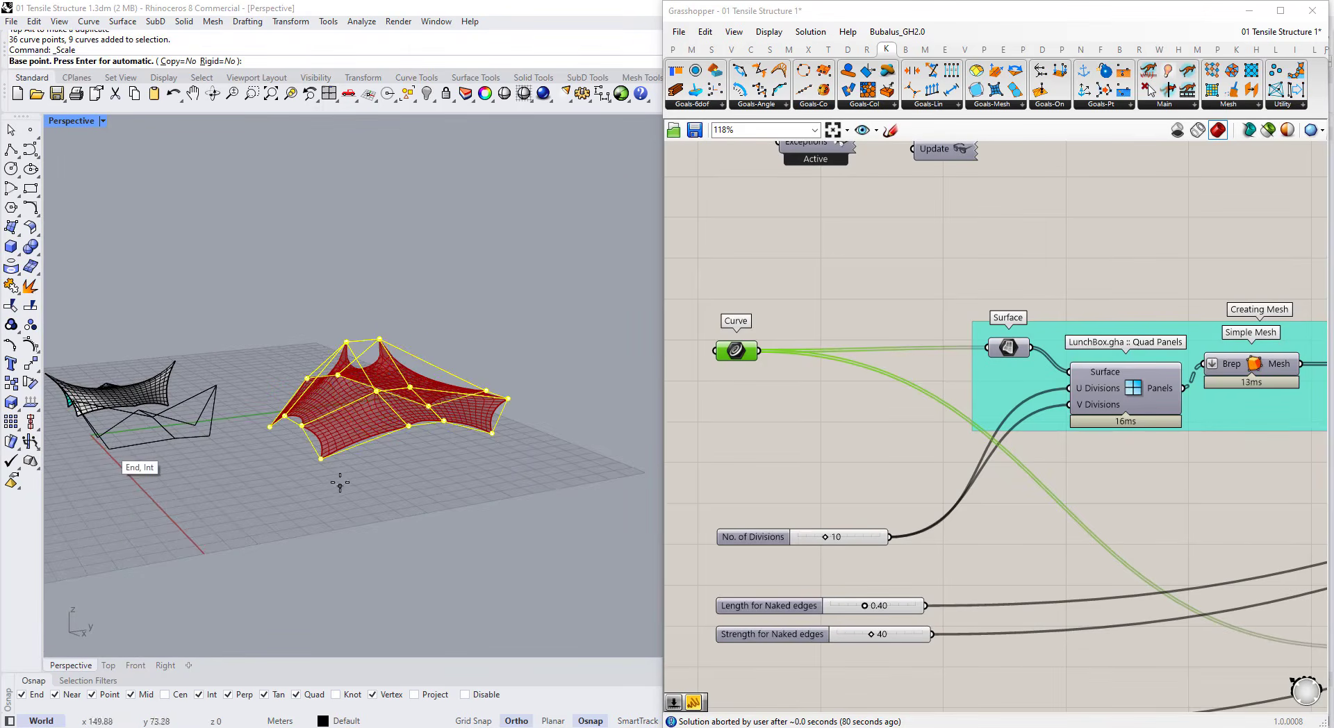
click(319, 459)
right_drag(319, 458, 358, 483)
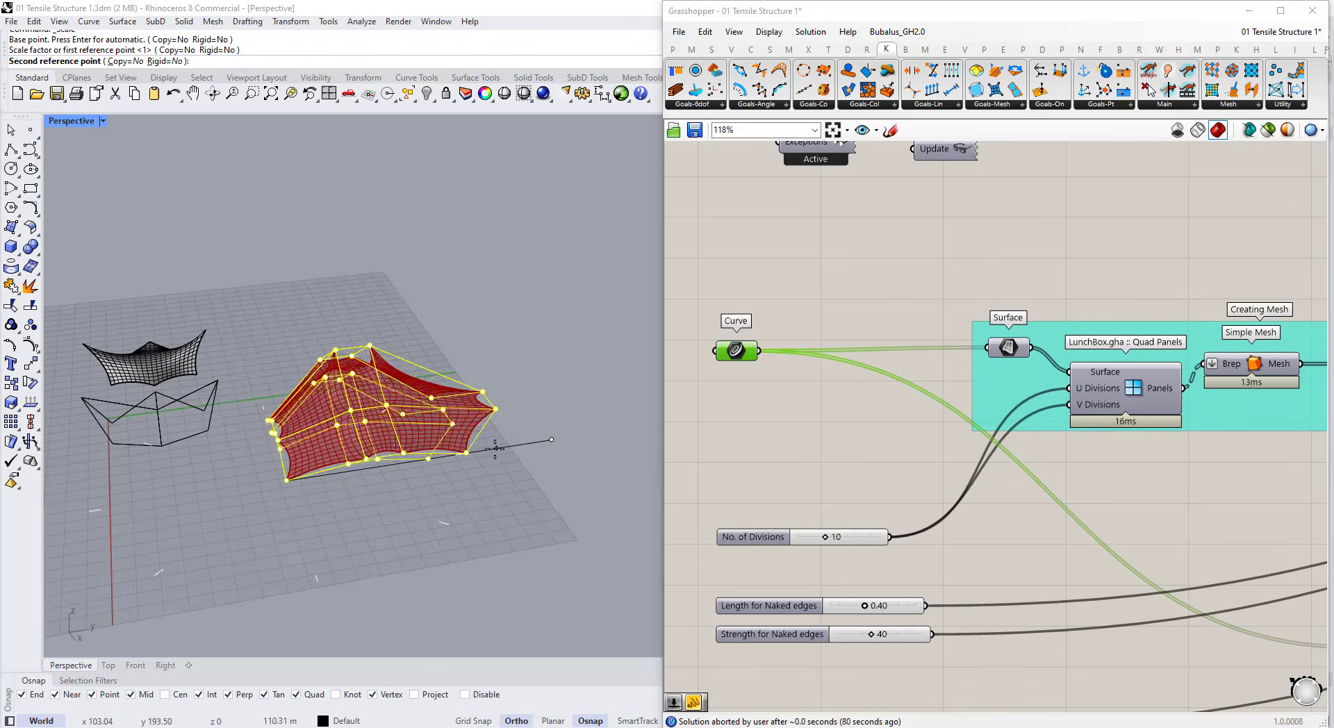
click(488, 448)
scroll(399, 441, up, 6)
click(438, 539)
- Spread the two peak points farther apart by scaling them along the line between them
right_drag(438, 539, 360, 334)
scroll(406, 374, up, 4)
scroll(406, 374, down, 4)
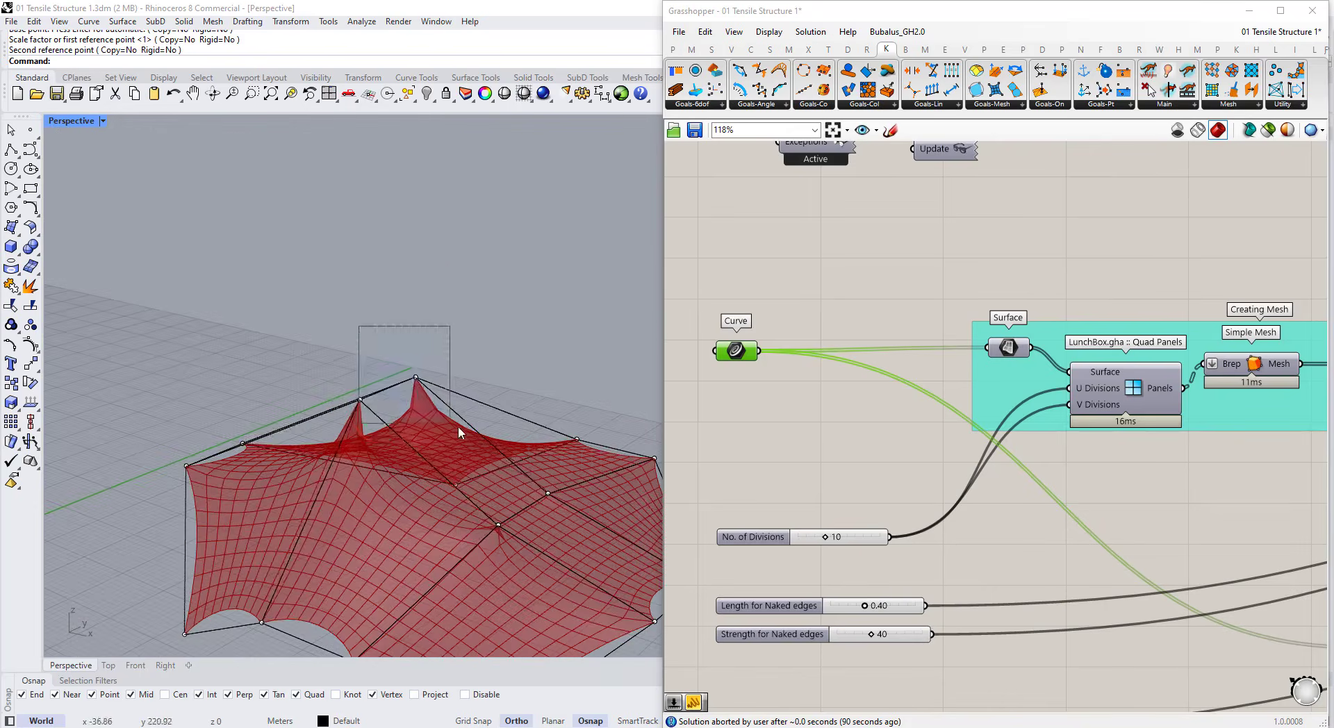
drag(459, 427, 459, 428)
right_drag(458, 427, 353, 441)
drag(296, 487, 288, 490)
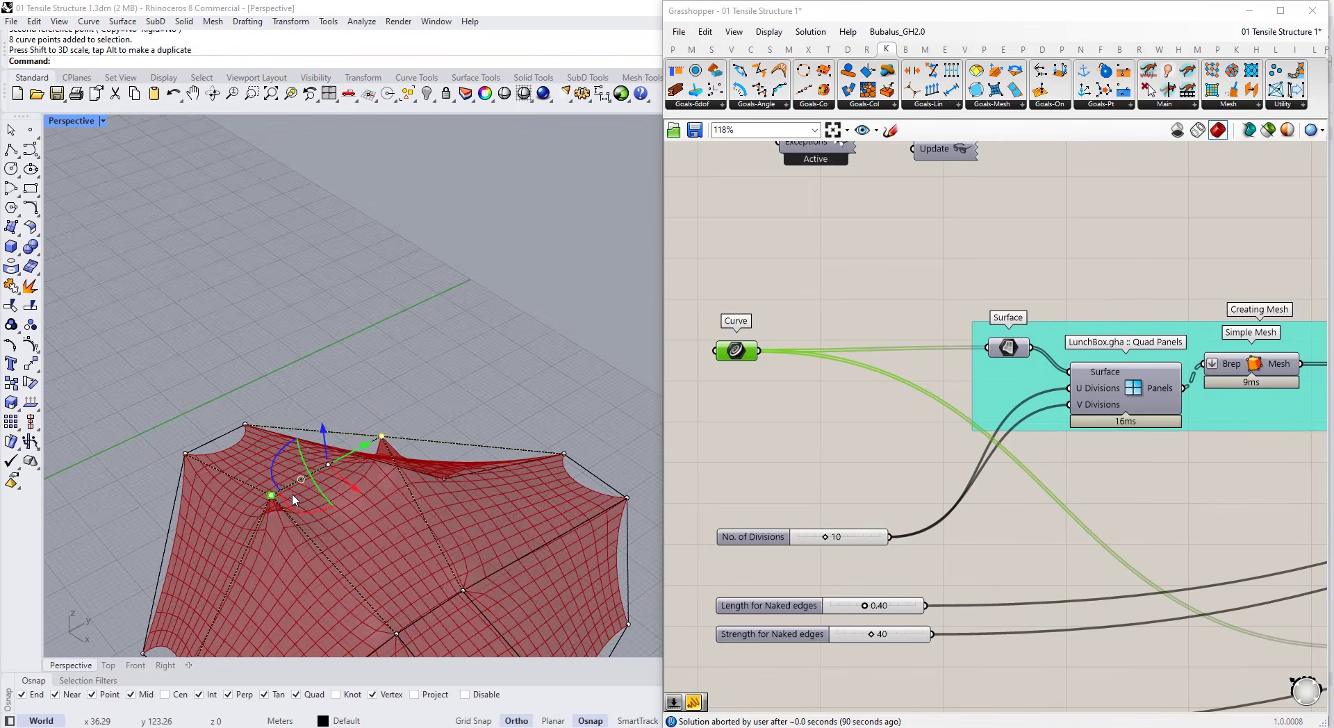
right_drag(313, 490, 427, 536)
click(427, 535)
- Bake the relaxed membrane mesh from the List Item output onto the Default layer with normal attributes
right_drag(320, 417, 427, 483)
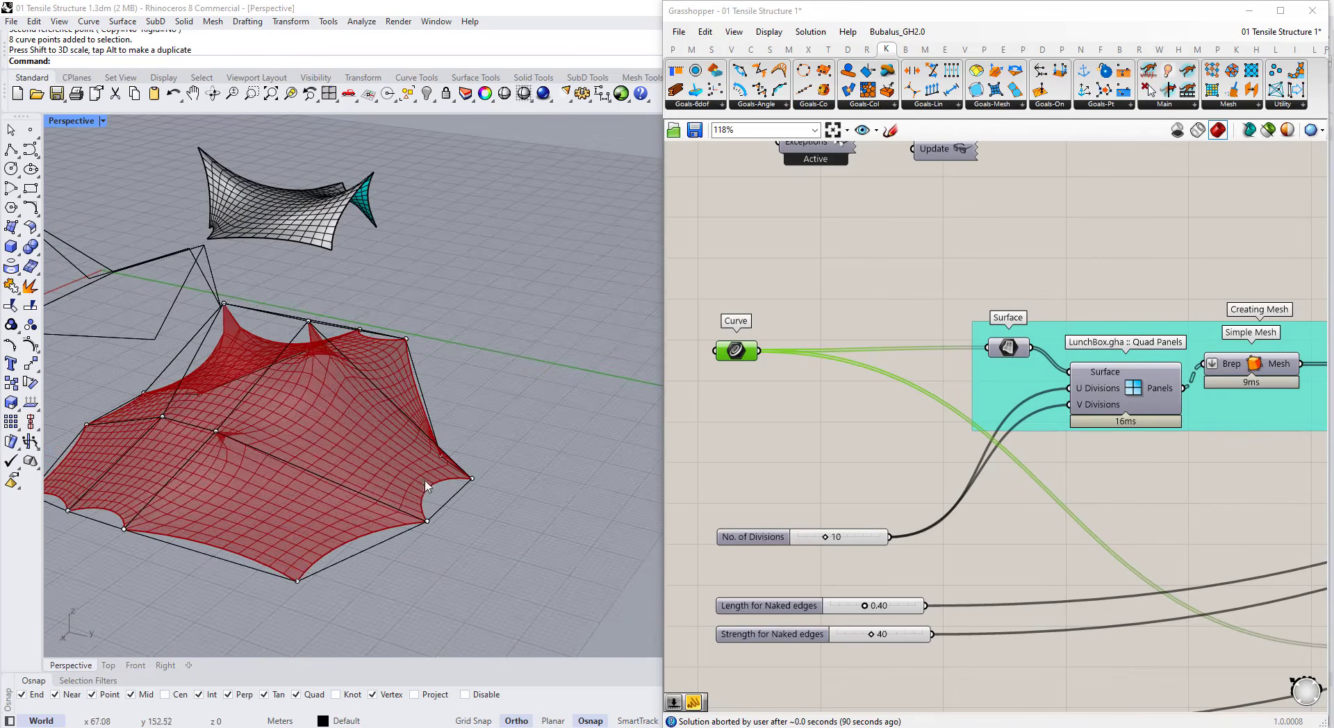
scroll(813, 374, down, 4)
scroll(799, 382, down, 4)
right_drag(409, 362, 420, 452)
scroll(973, 380, down, 3)
scroll(1164, 421, up, 7)
scroll(1164, 425, up, 2)
click(1148, 385)
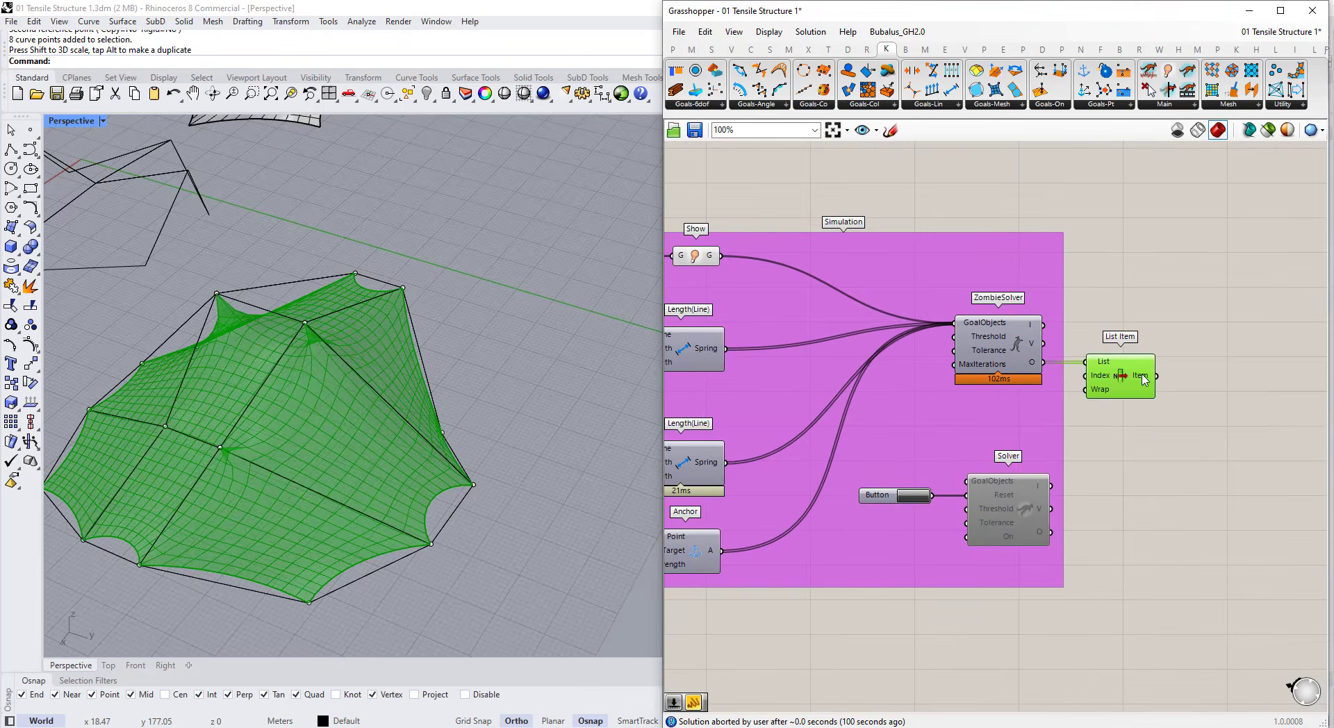
right_click(1144, 379)
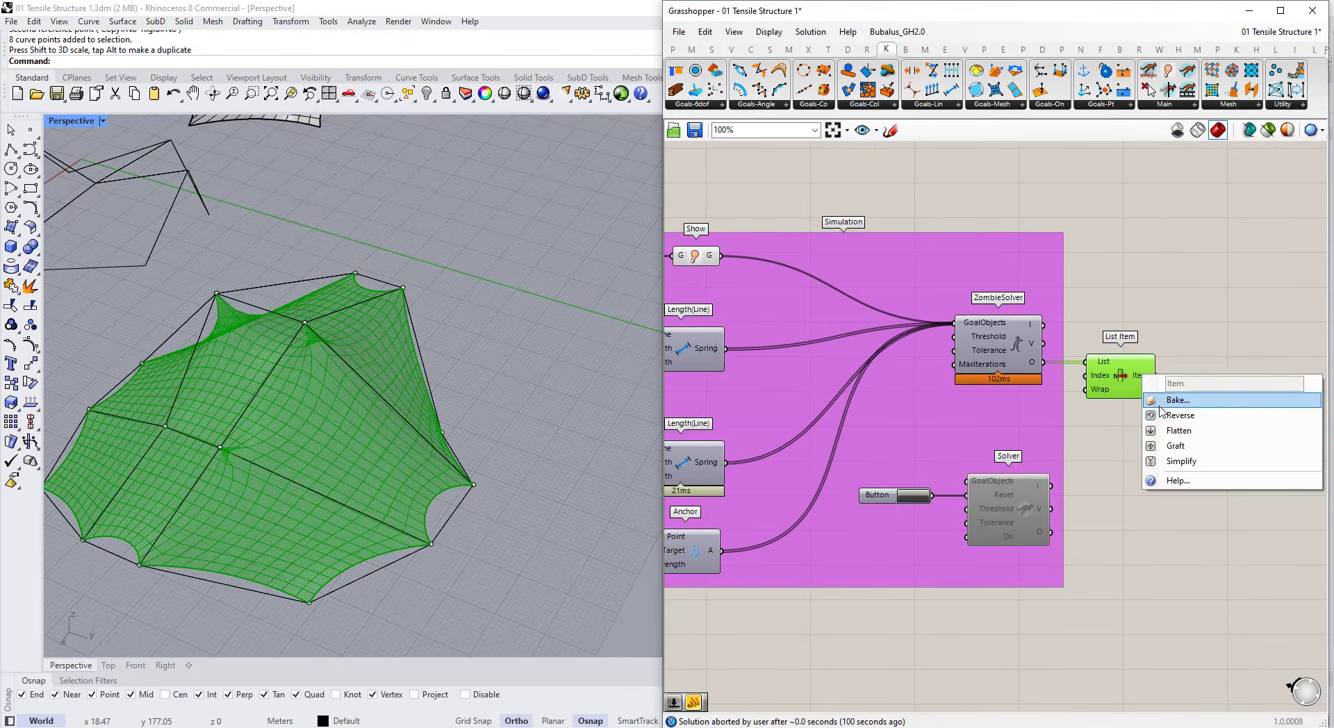
click(1162, 401)
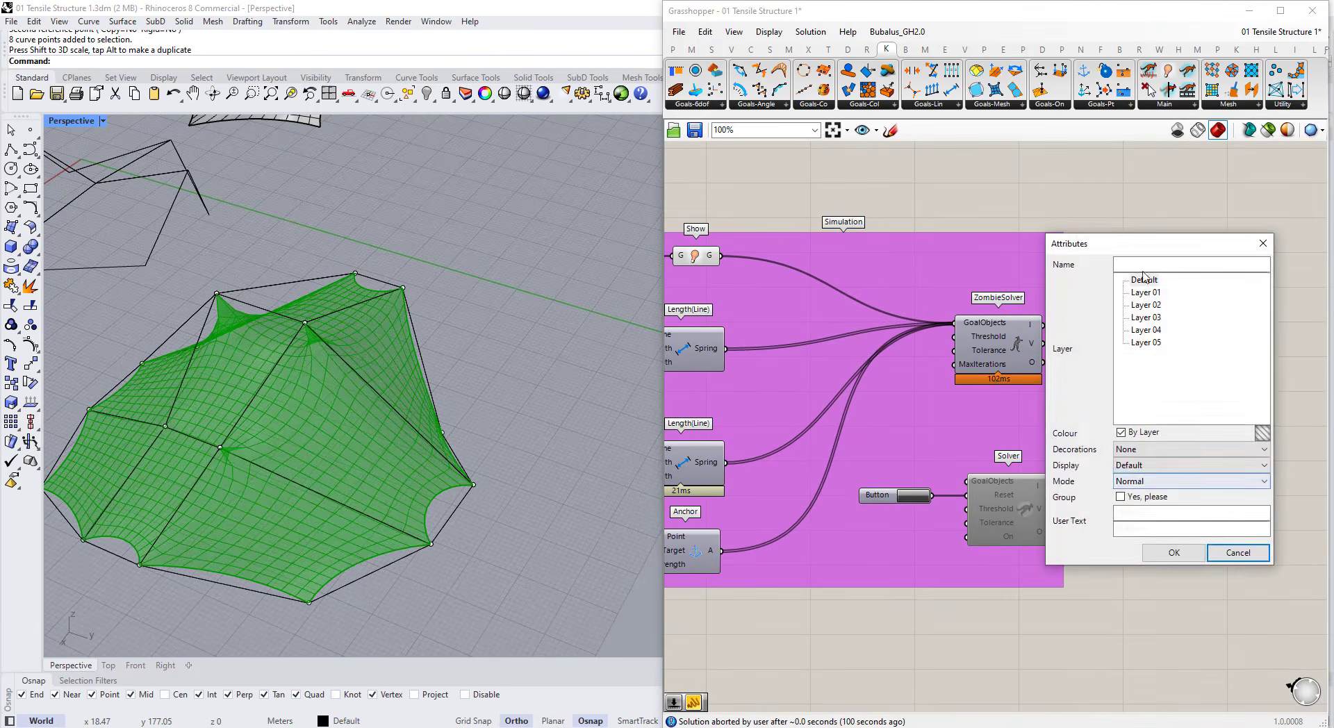
click(1169, 554)
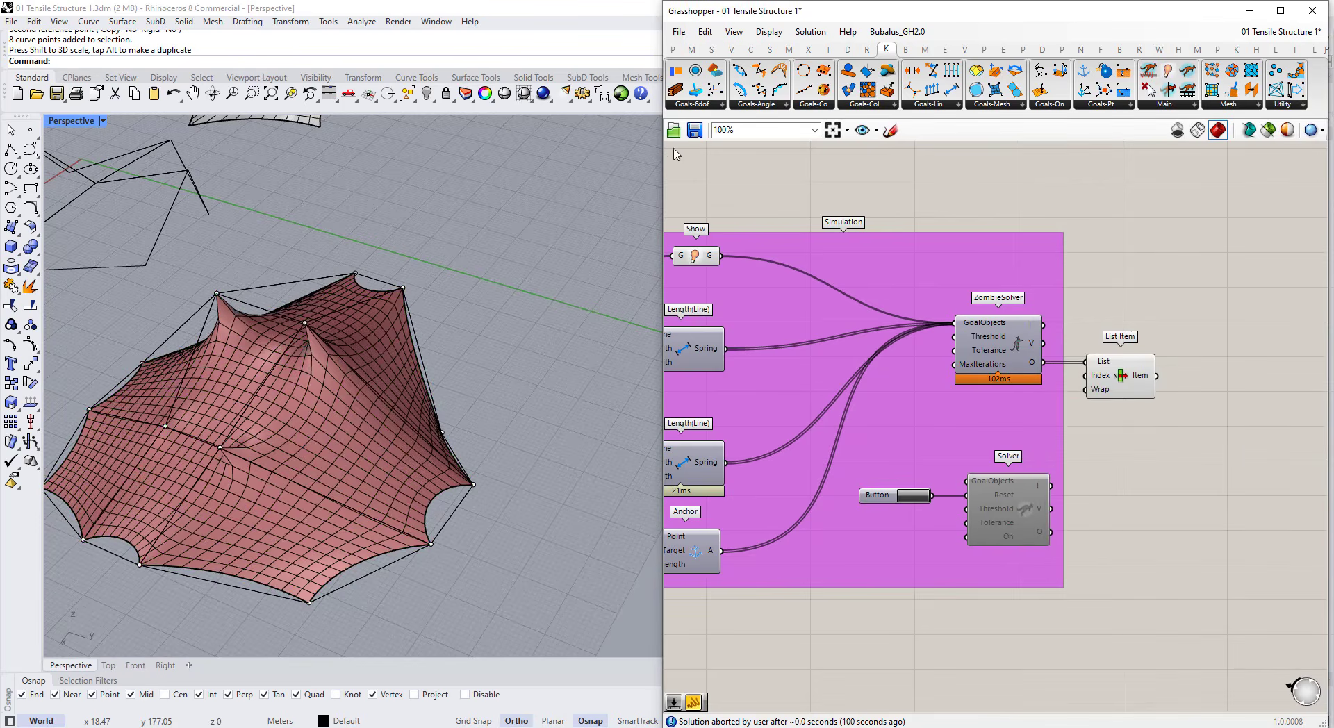
- Put the Grasshopper window away, inspect the baked membranes in Arctic display mode, and restore the Shaded display
click(1312, 11)
right_drag(611, 396, 487, 333)
scroll(598, 389, up, 5)
click(299, 390)
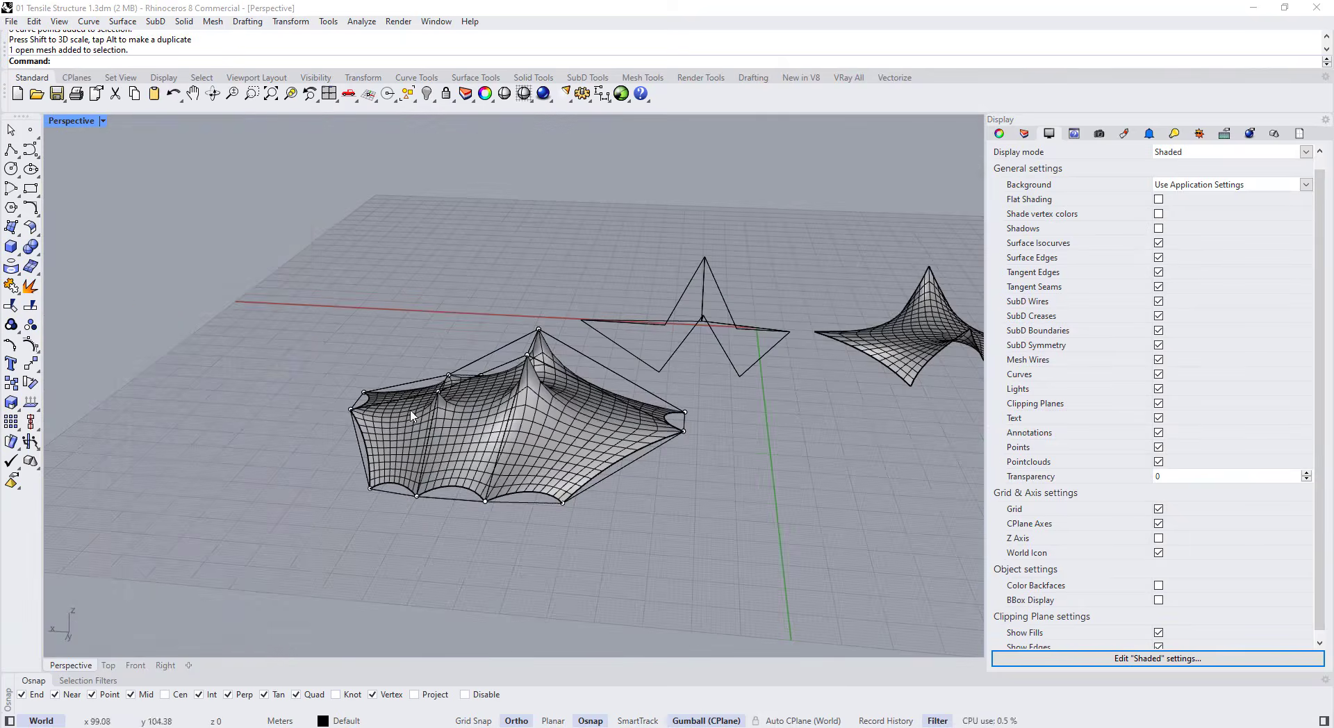
click(103, 121)
click(142, 192)
mouse_move(389, 368)
right_down()
mouse_move(544, 394)
mouse_move(718, 371)
mouse_move(562, 430)
mouse_move(361, 447)
mouse_move(191, 380)
mouse_move(174, 354)
right_up()
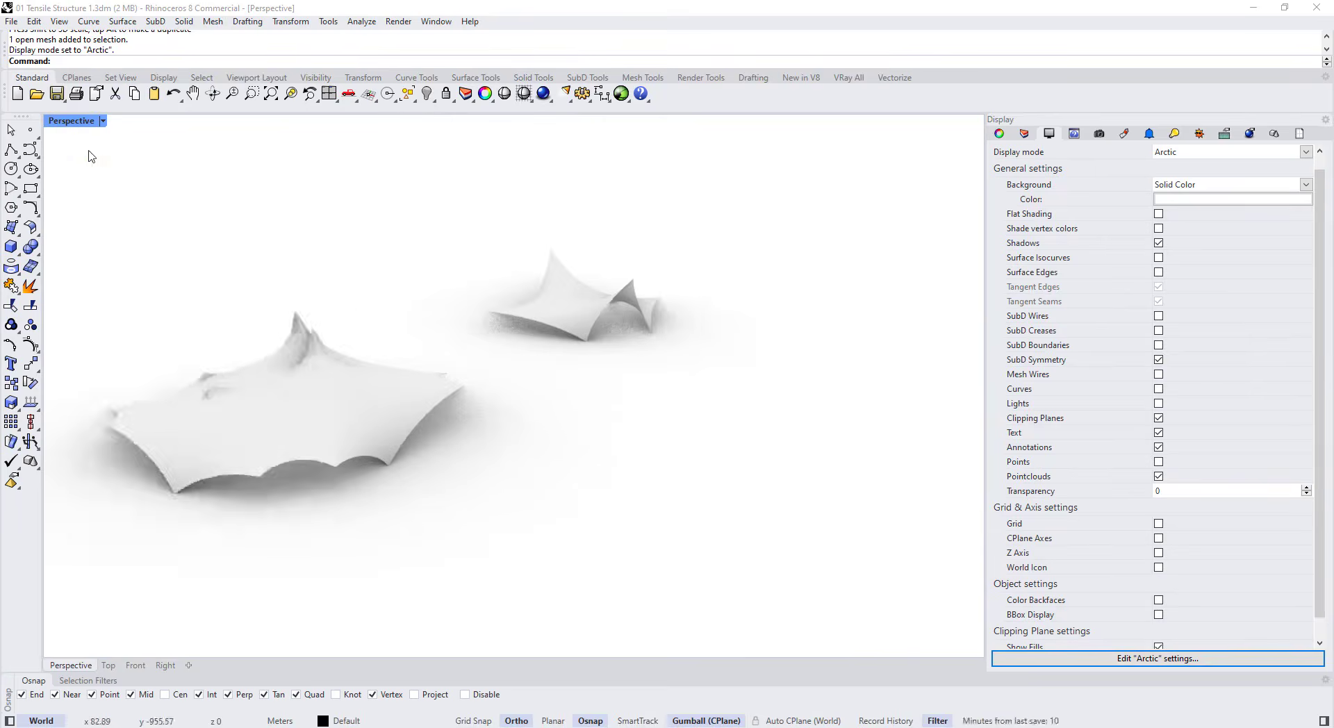
click(103, 121)
click(145, 69)
right_drag(439, 345, 446, 372)
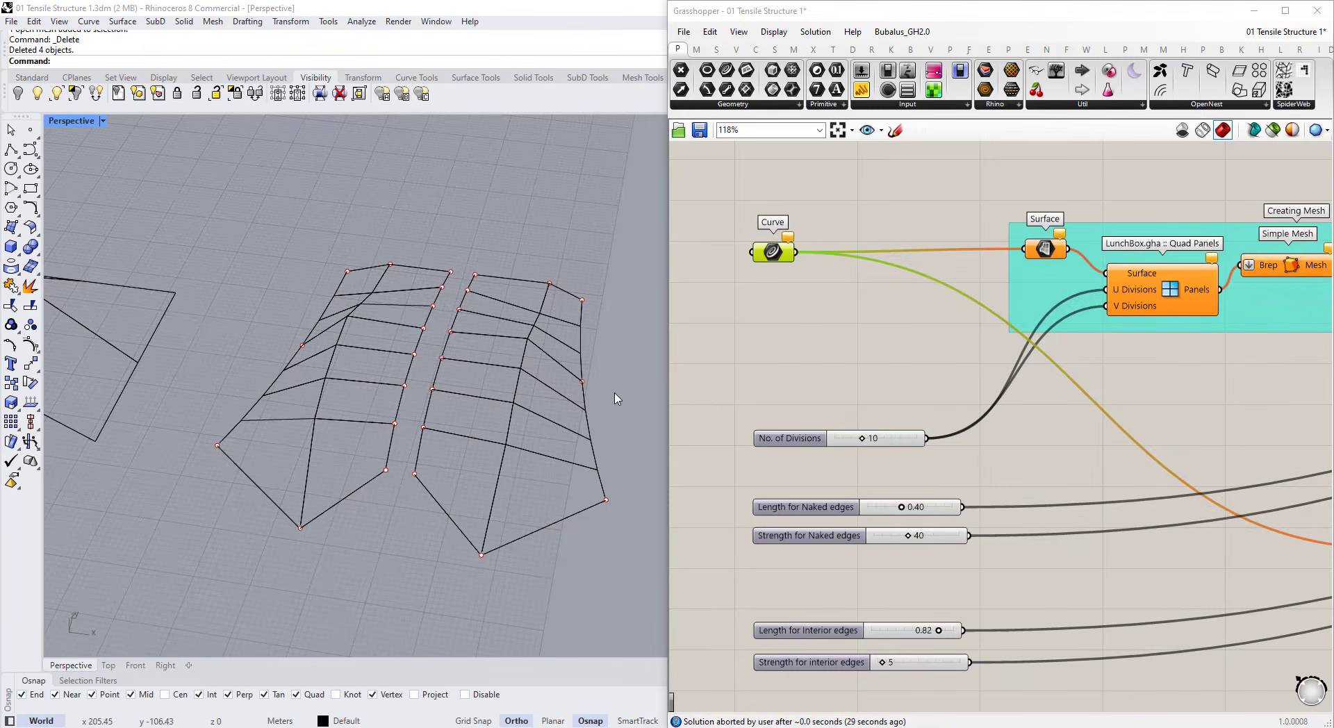
- Reference the closed curves of both facing panel strips as multiple curves in the Curve parameter
scroll(531, 273, down, 6)
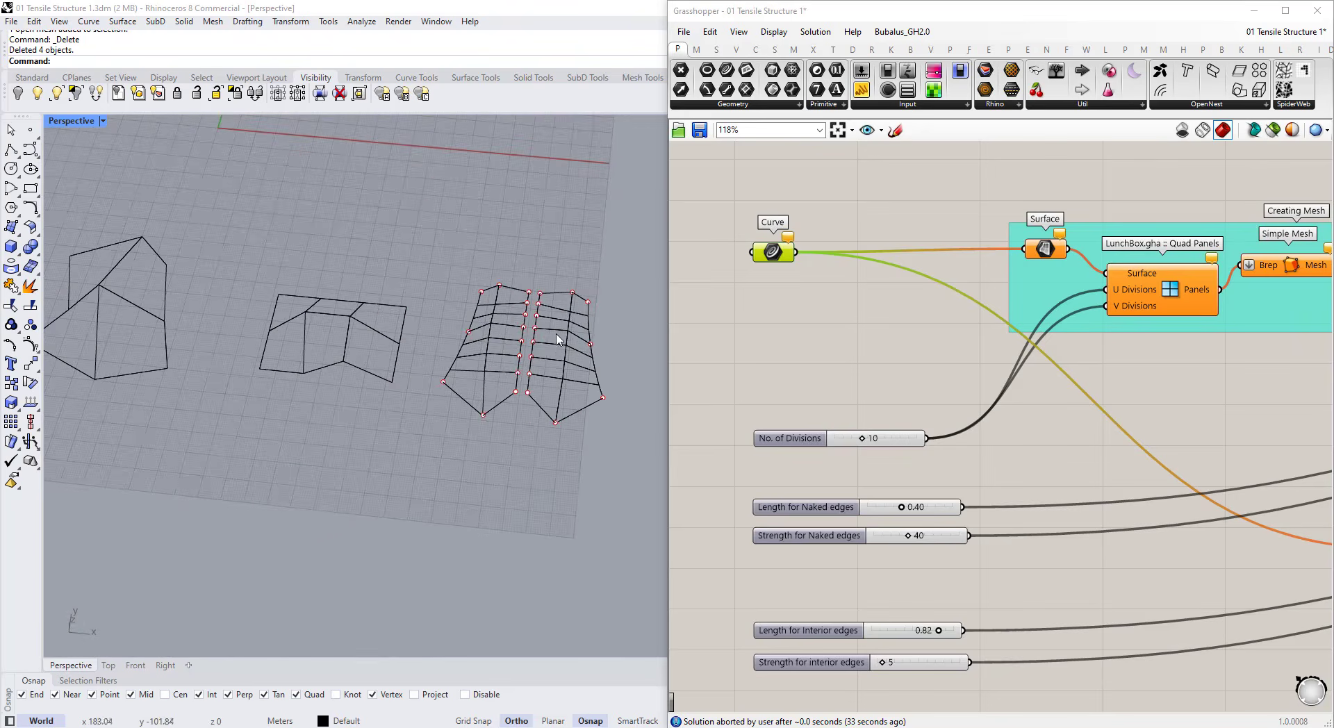
scroll(510, 358, up, 3)
click(705, 315)
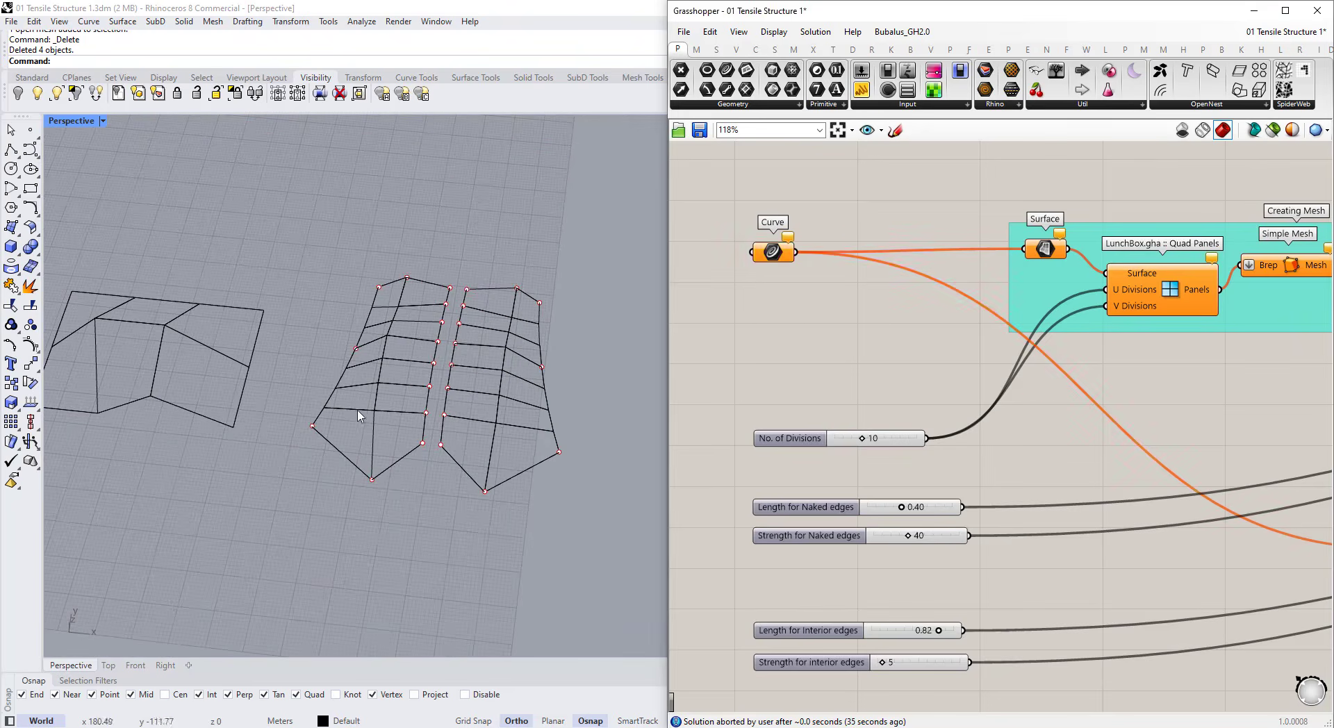
scroll(408, 499, up, 3)
drag(352, 306, 348, 290)
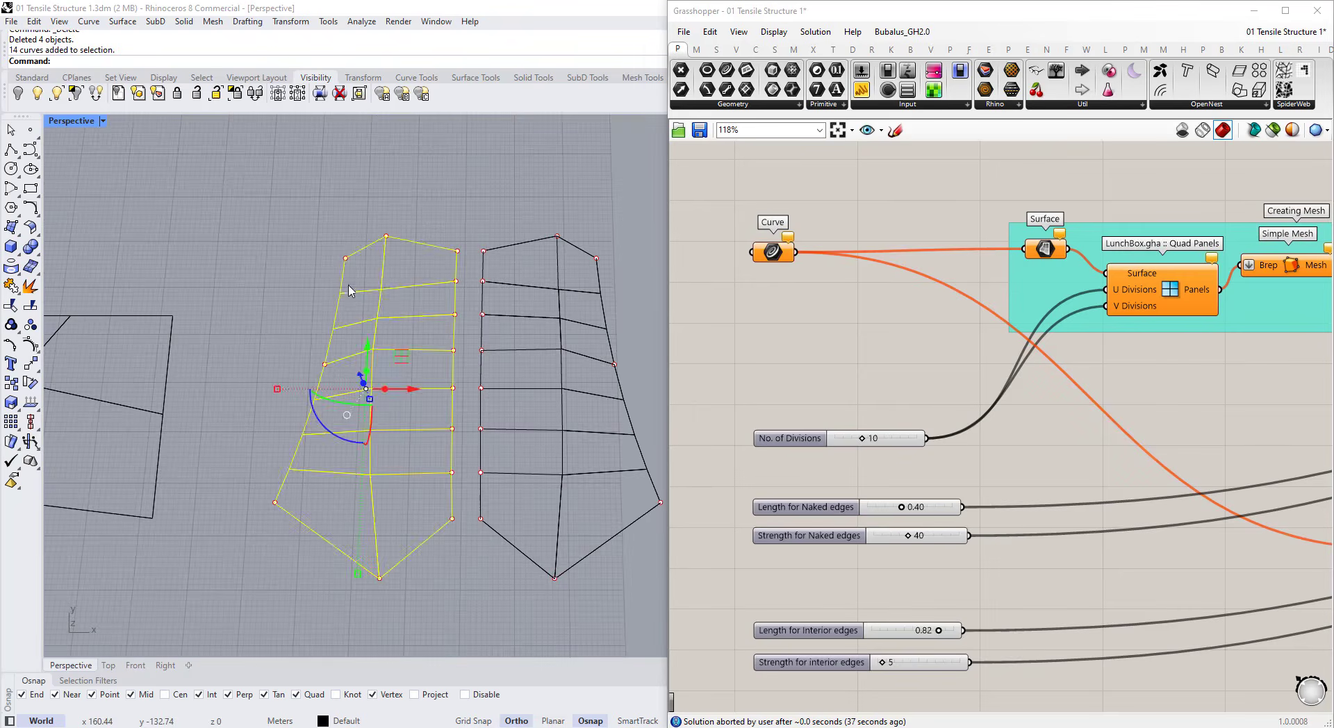
click(650, 241)
right_click(774, 253)
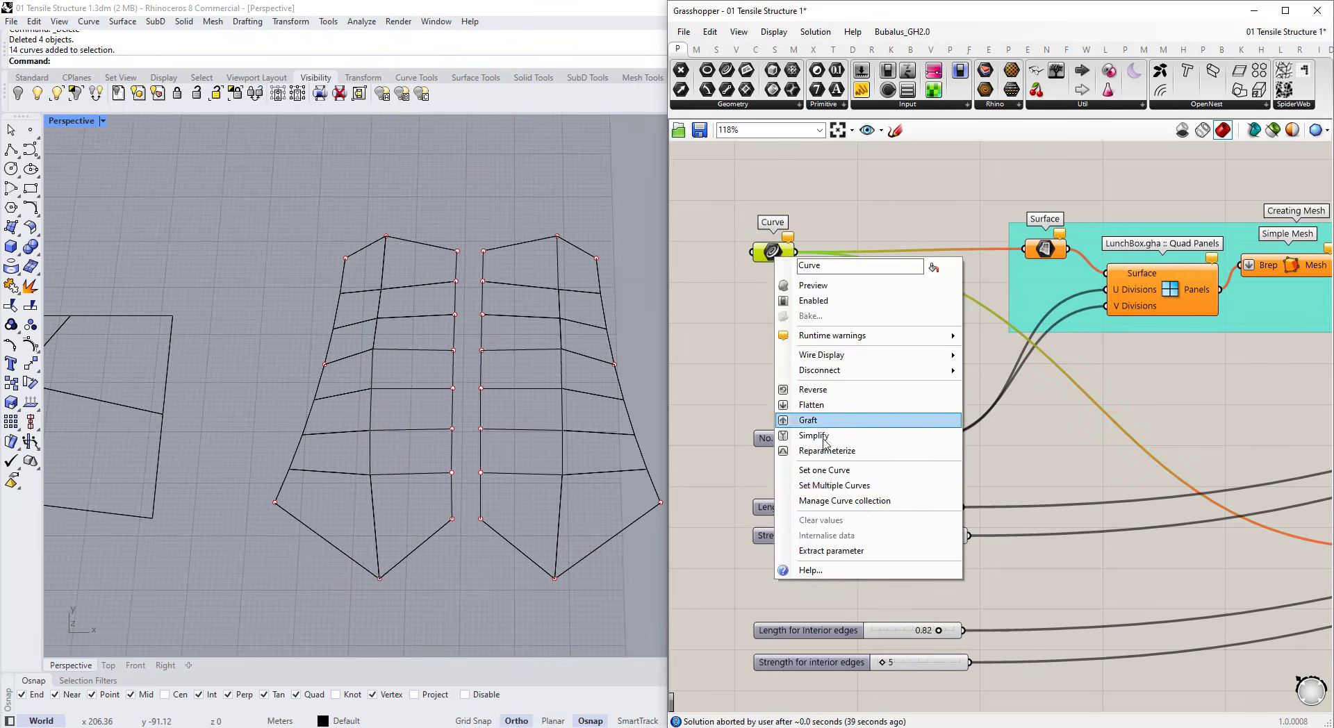
click(825, 490)
drag(531, 300, 531, 297)
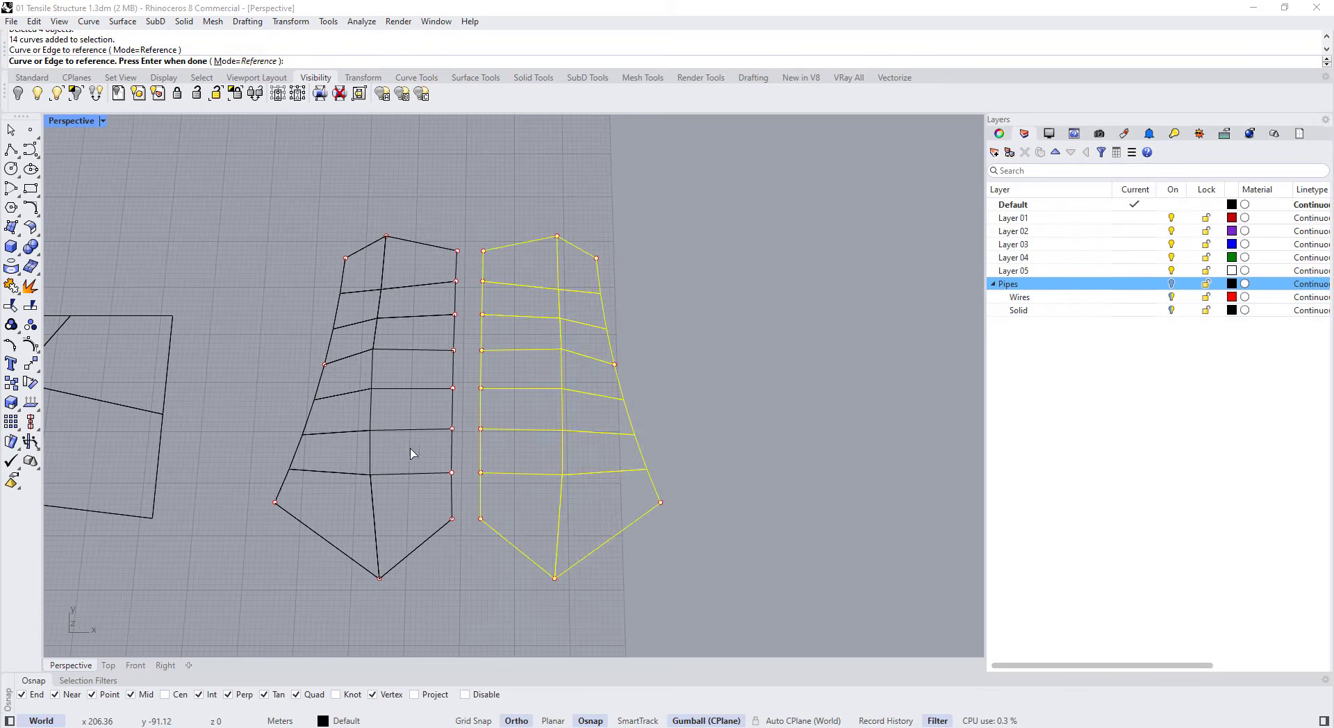
drag(361, 285, 361, 284)
key(Return)
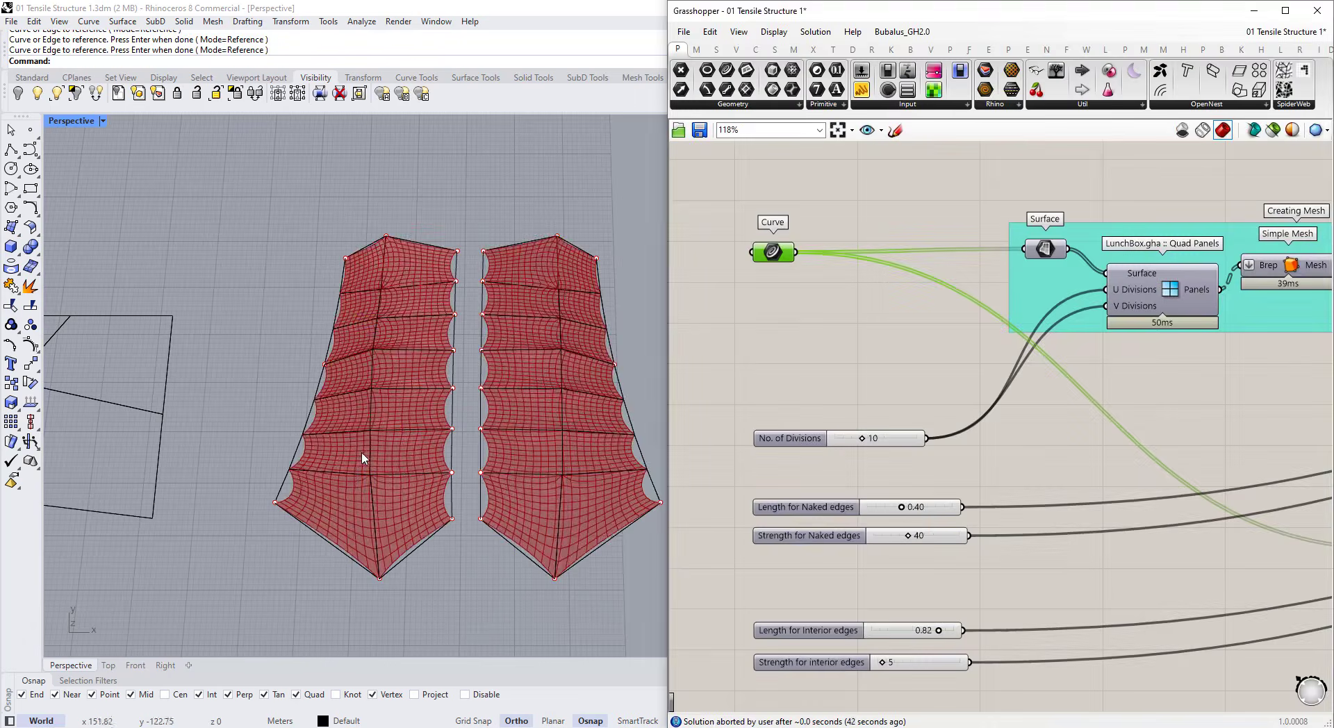
- Examine the two relaxed strips and the point objects placed along their inner edges and outer corners
right_drag(395, 434, 337, 351)
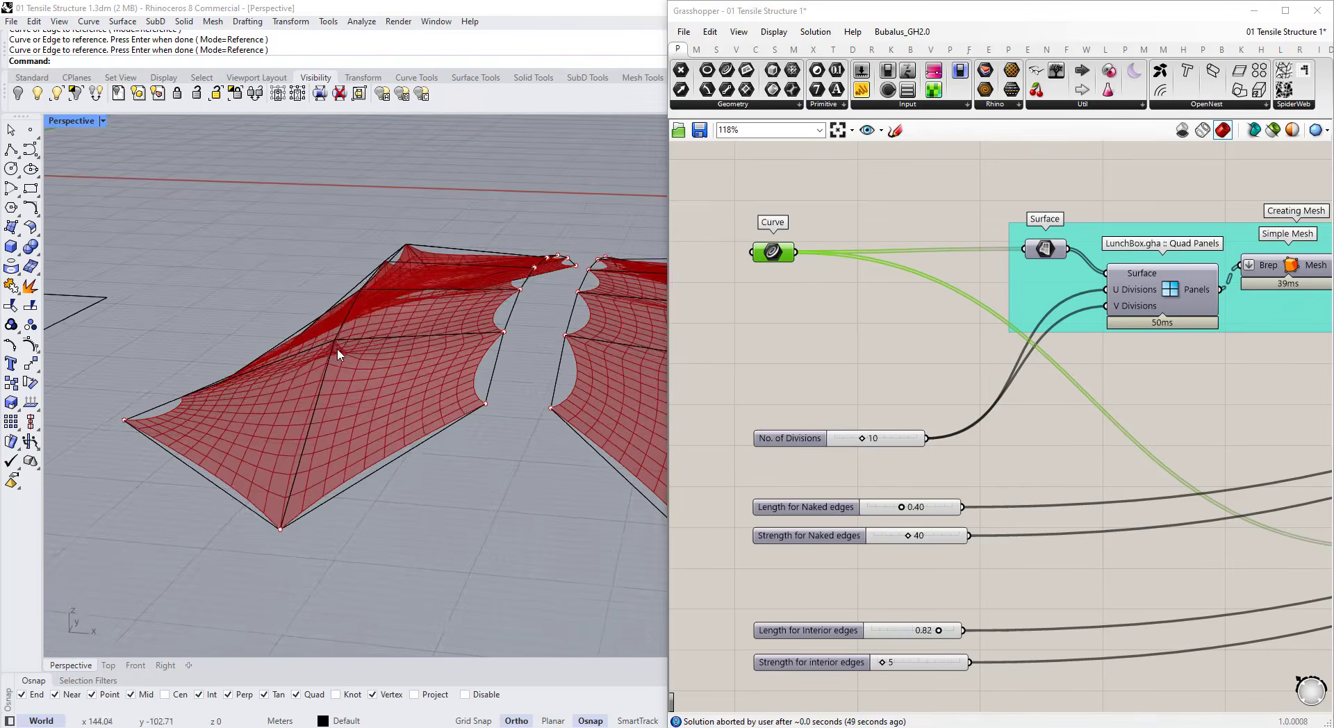
right_drag(362, 292, 373, 368)
click(392, 368)
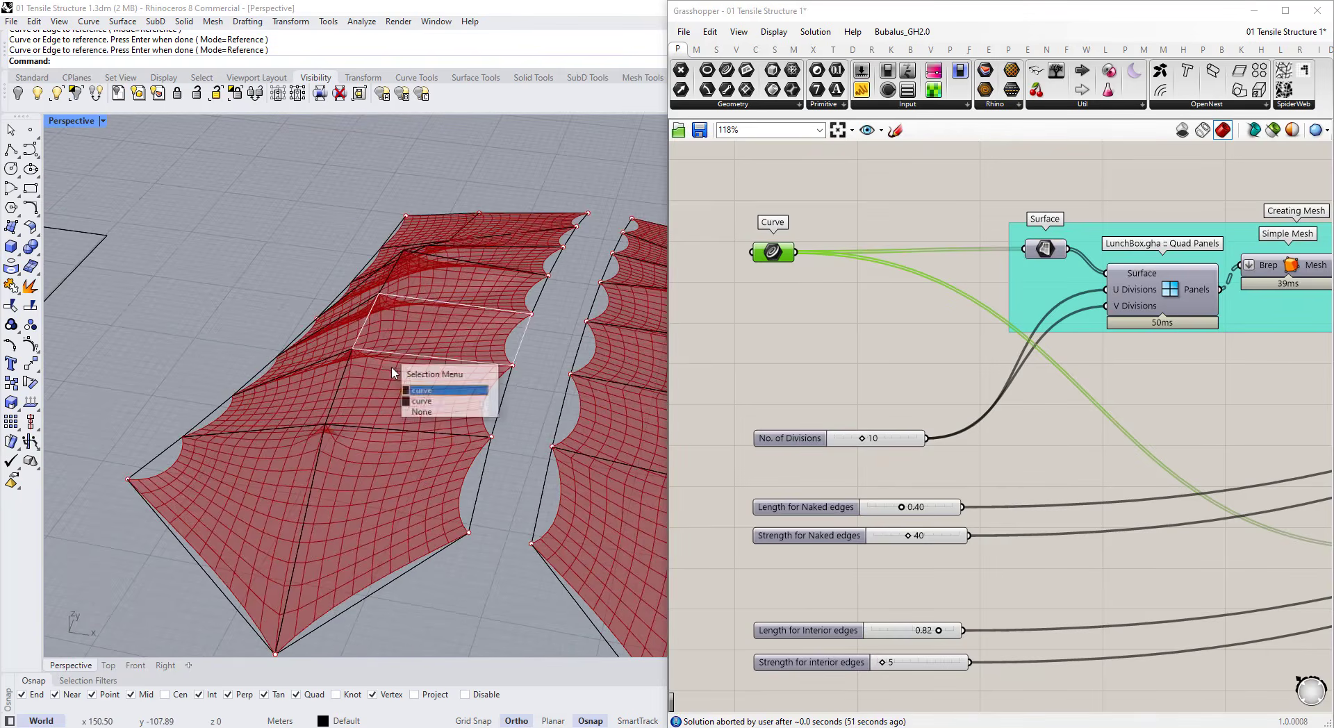
click(367, 410)
right_drag(338, 248, 388, 384)
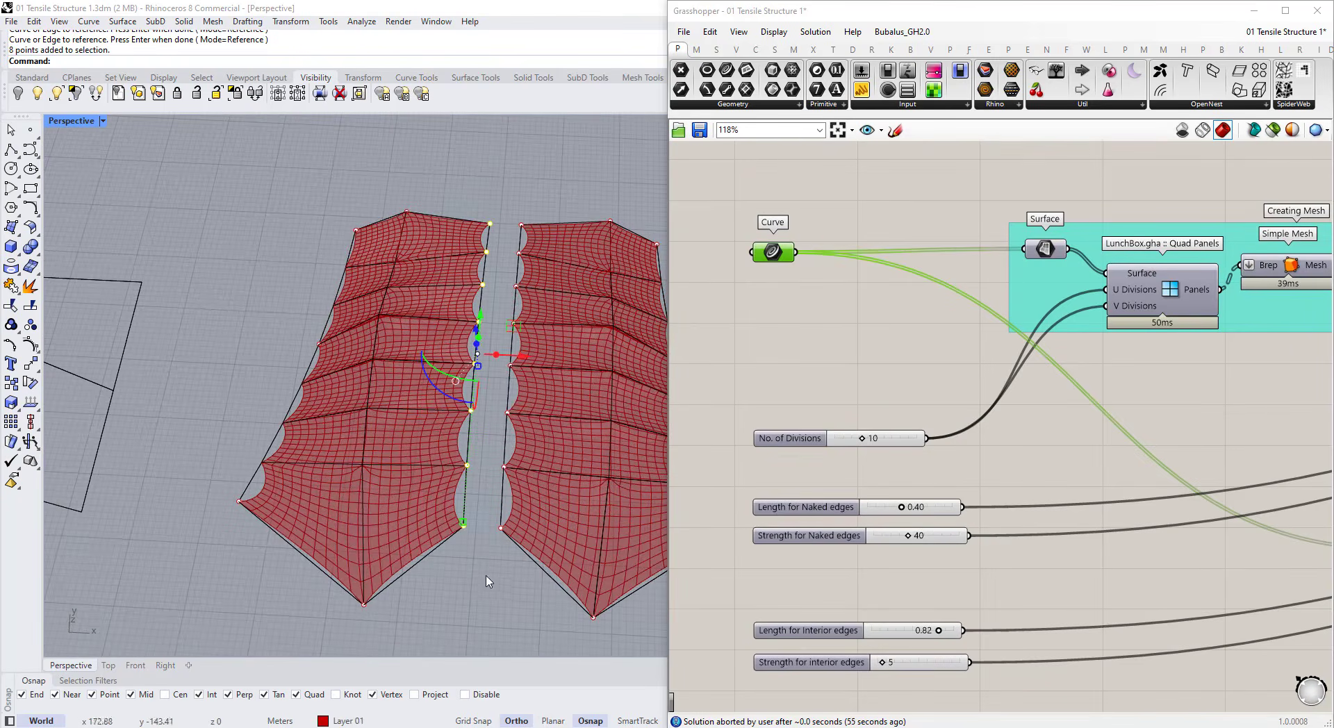
right_drag(488, 581, 296, 577)
click(218, 478)
scroll(248, 393, down, 3)
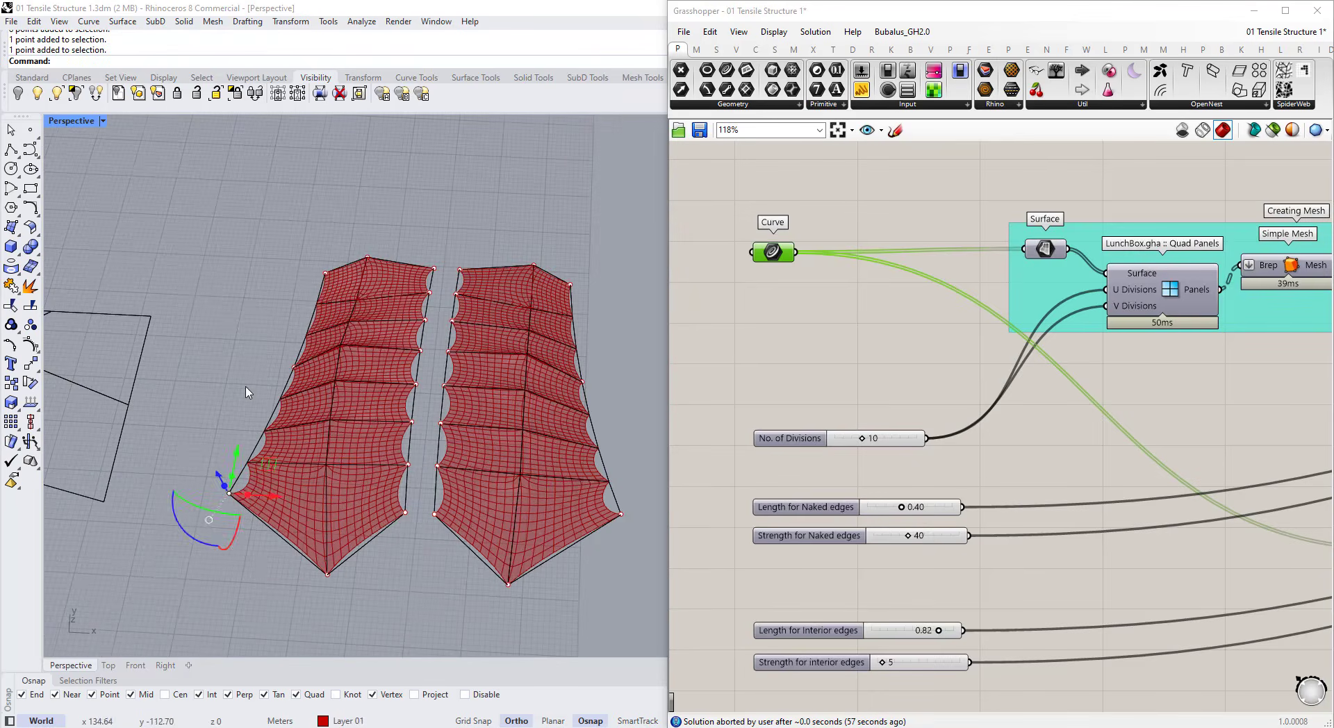
- Add a Point parameter to the canvas below the RemoveDuplicatePts component
scroll(767, 369, down, 5)
scroll(753, 371, down, 1)
scroll(1066, 417, up, 6)
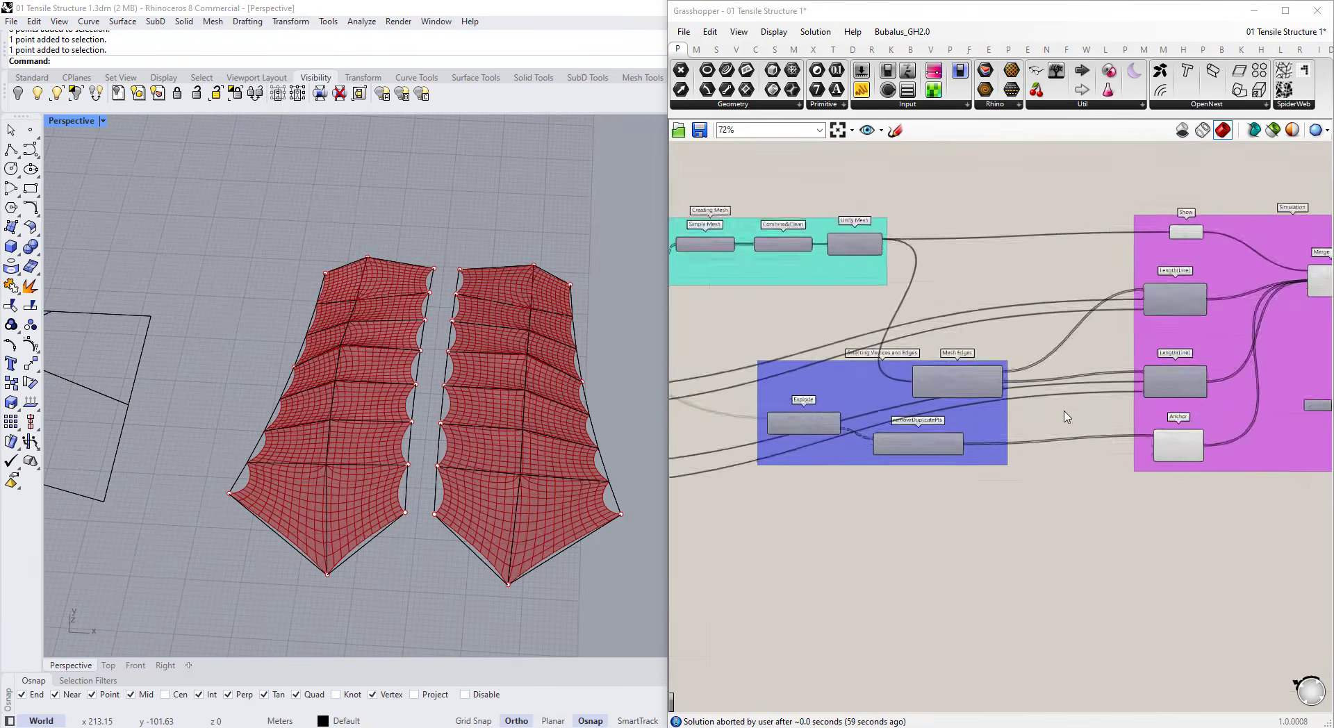
drag(891, 438, 897, 440)
double_click(907, 507)
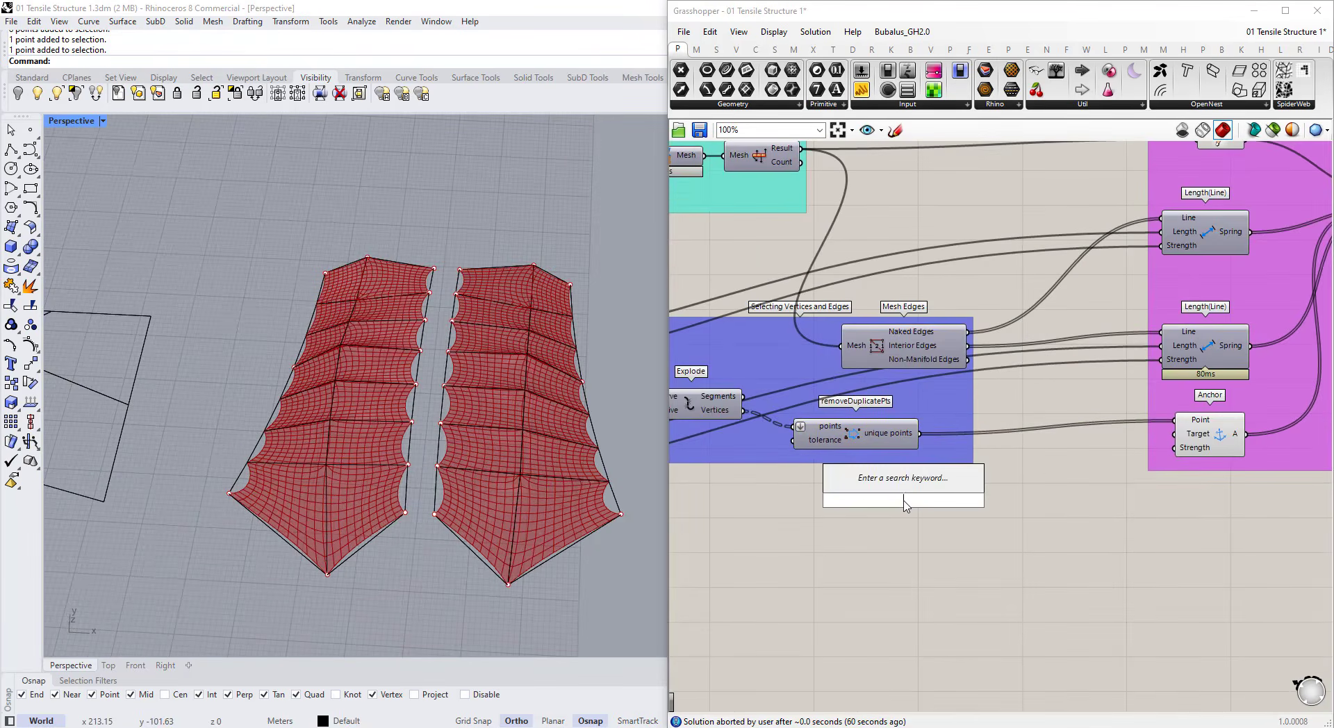
text(point)
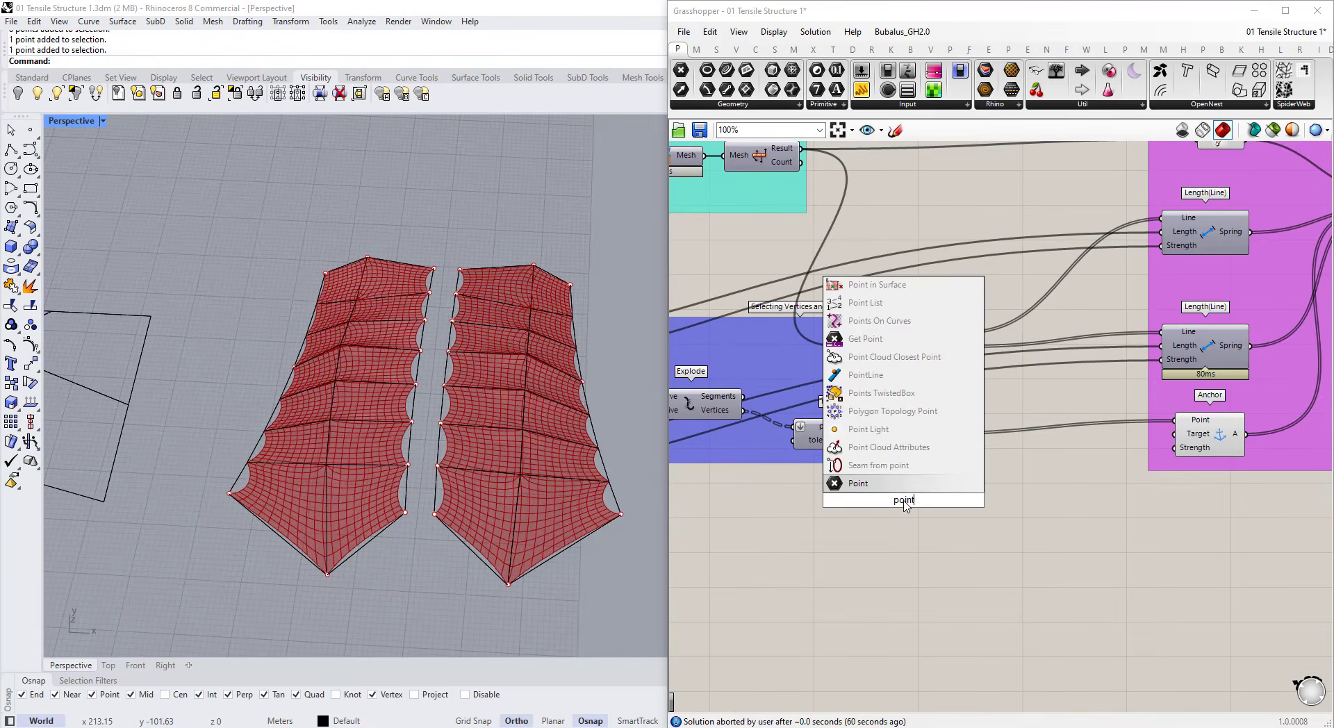
key(Return)
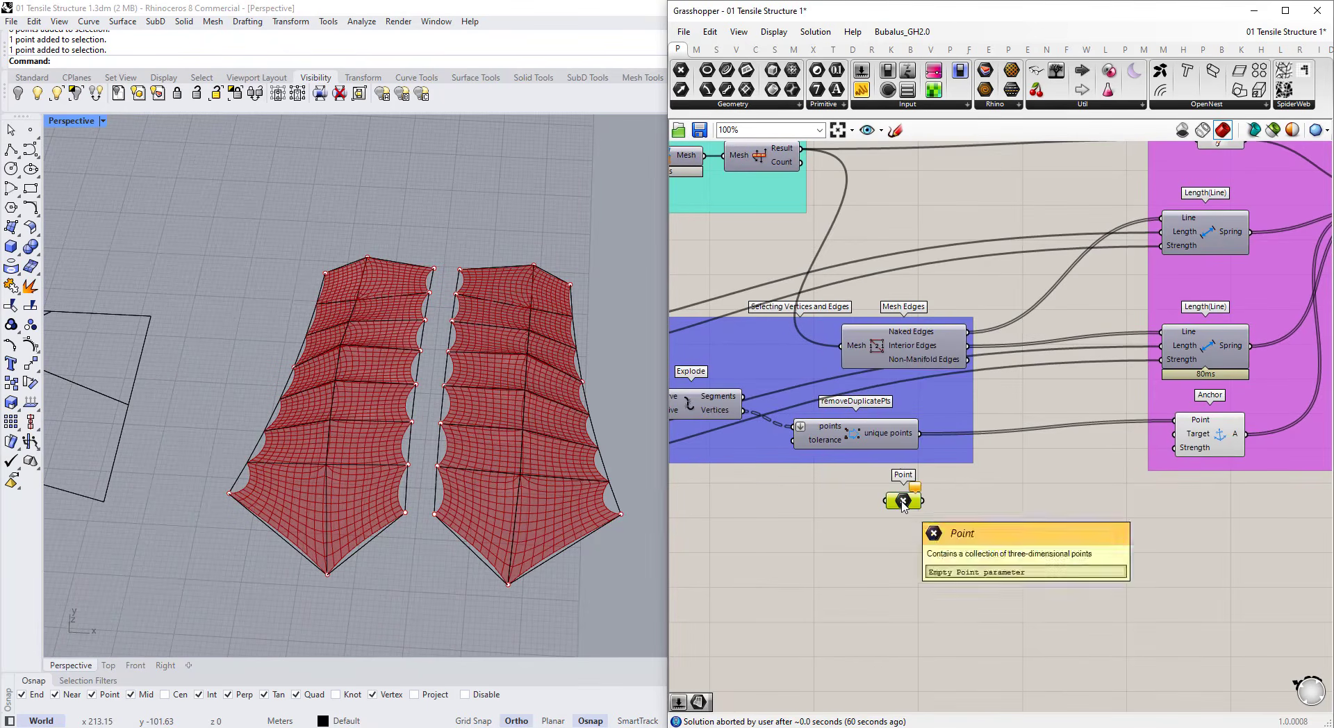
- Reference the point objects around both strips as multiple points in the Point parameter
right_click(902, 501)
click(932, 630)
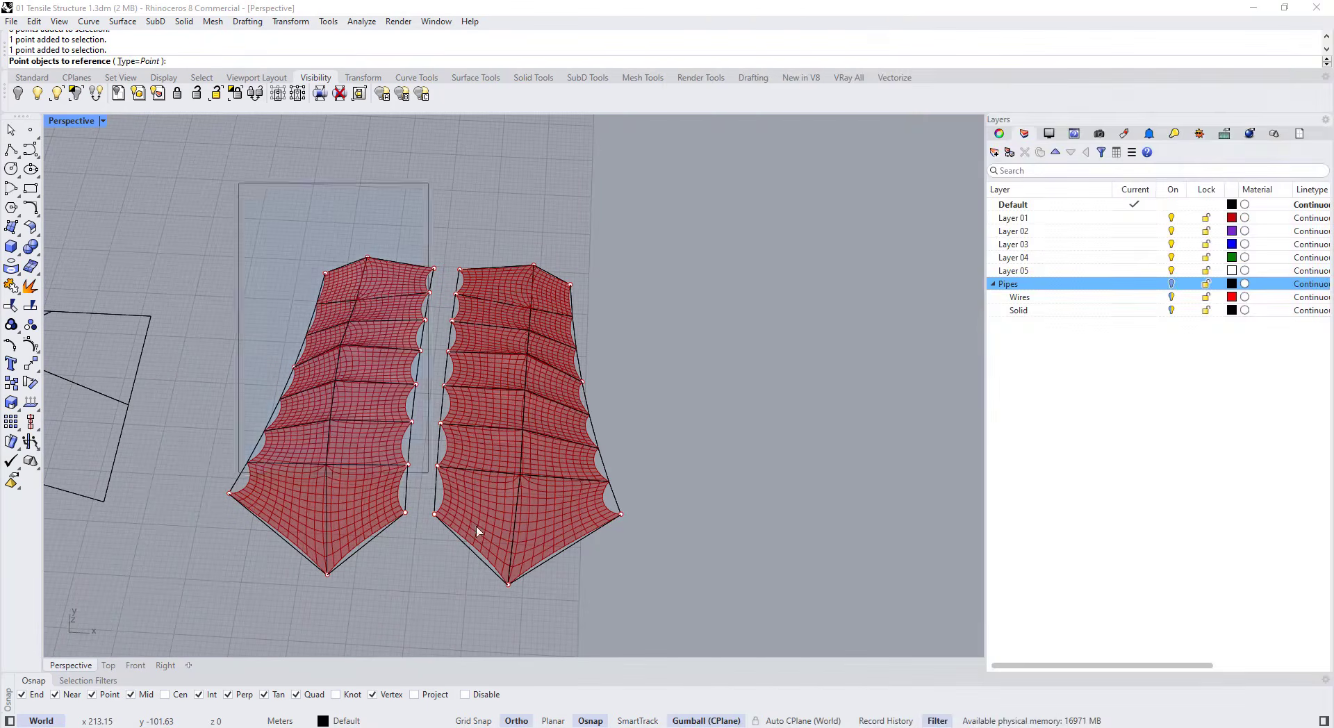
drag(477, 527, 723, 669)
key(Return)
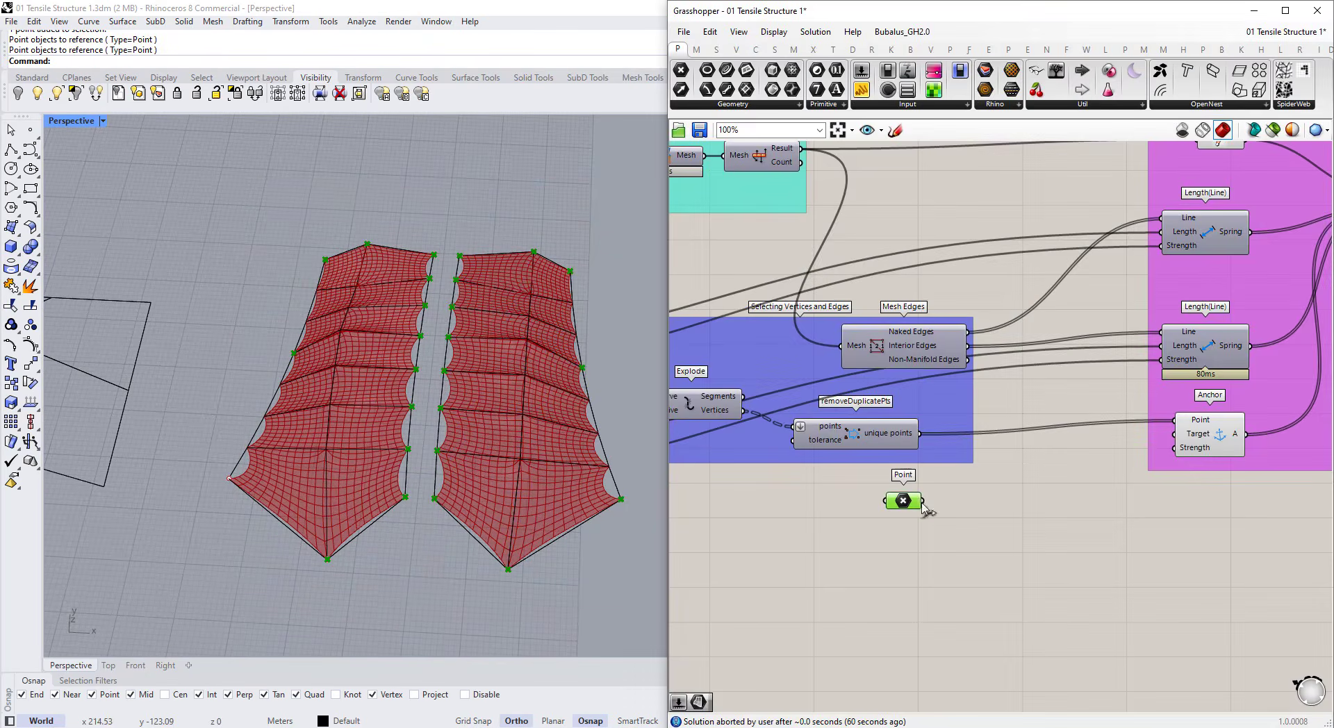
- Connect the Point parameter to the Anchor component's Point input, replacing the unique points from RemoveDuplicatePts
drag(1208, 444, 1214, 442)
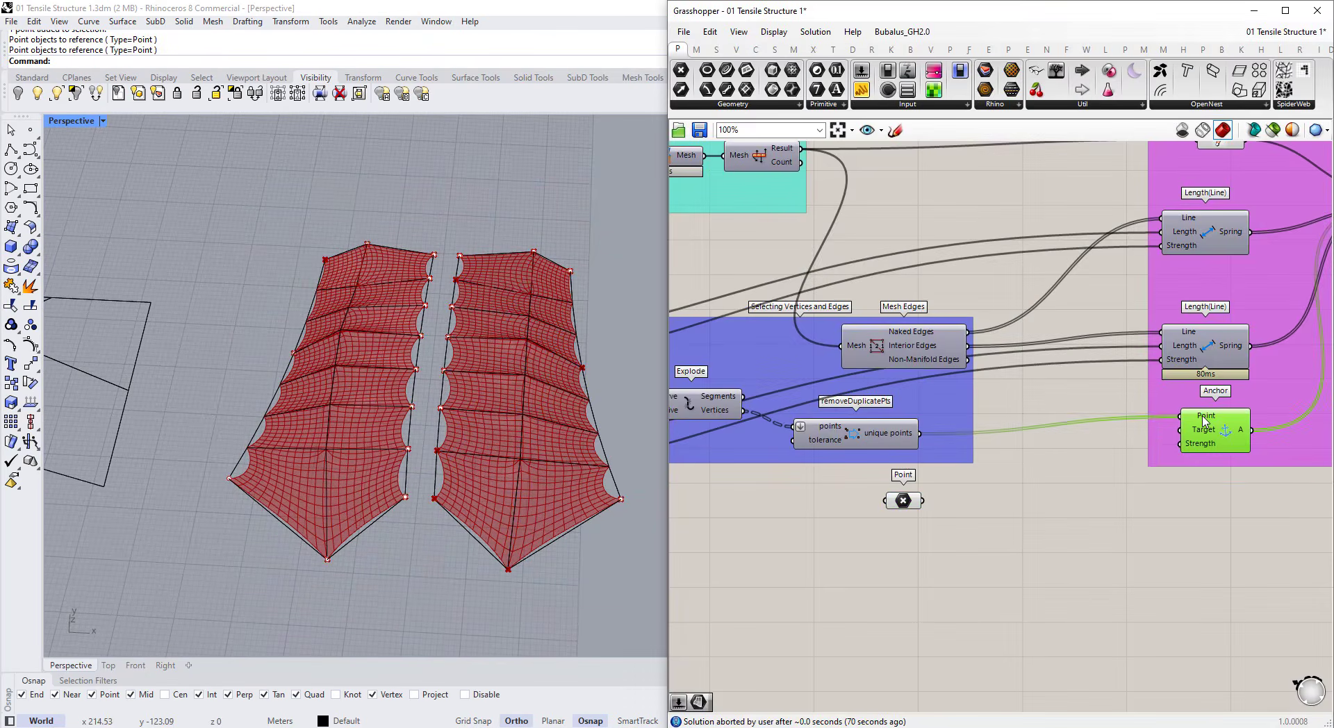
mouse_move(1205, 421)
click(461, 256)
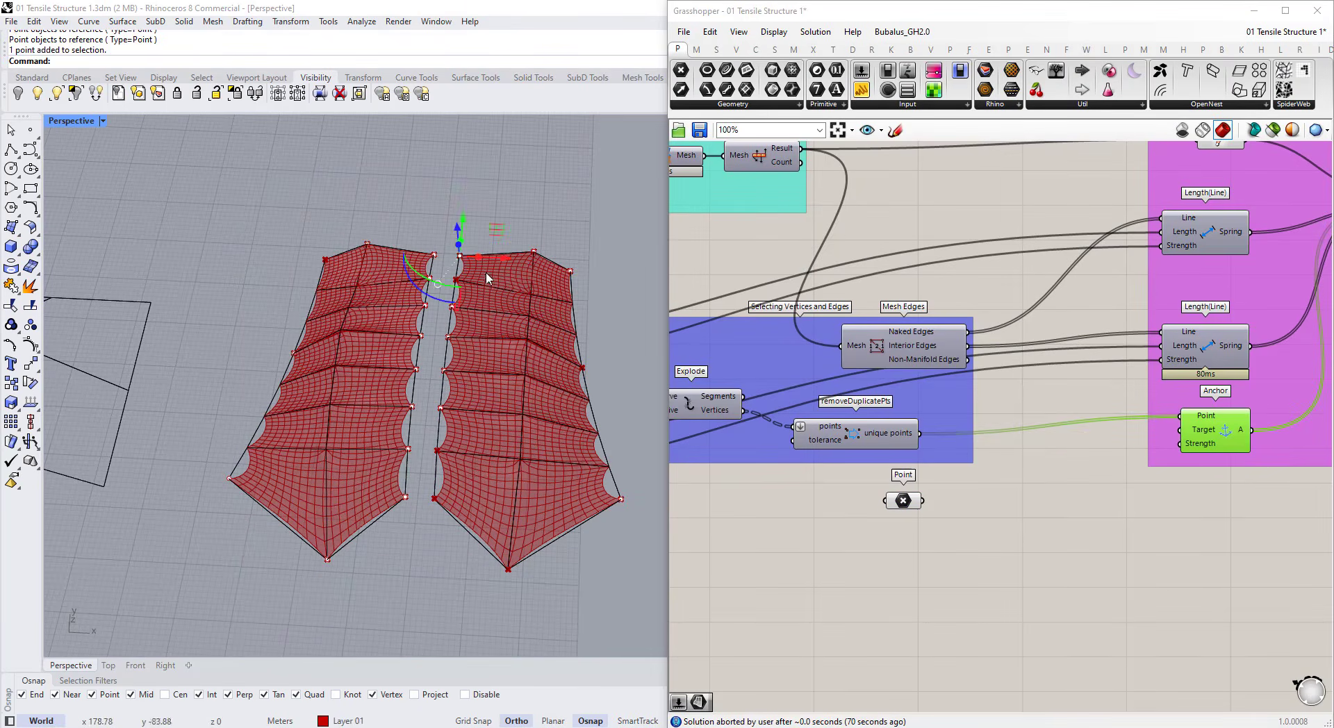
click(503, 381)
click(571, 414)
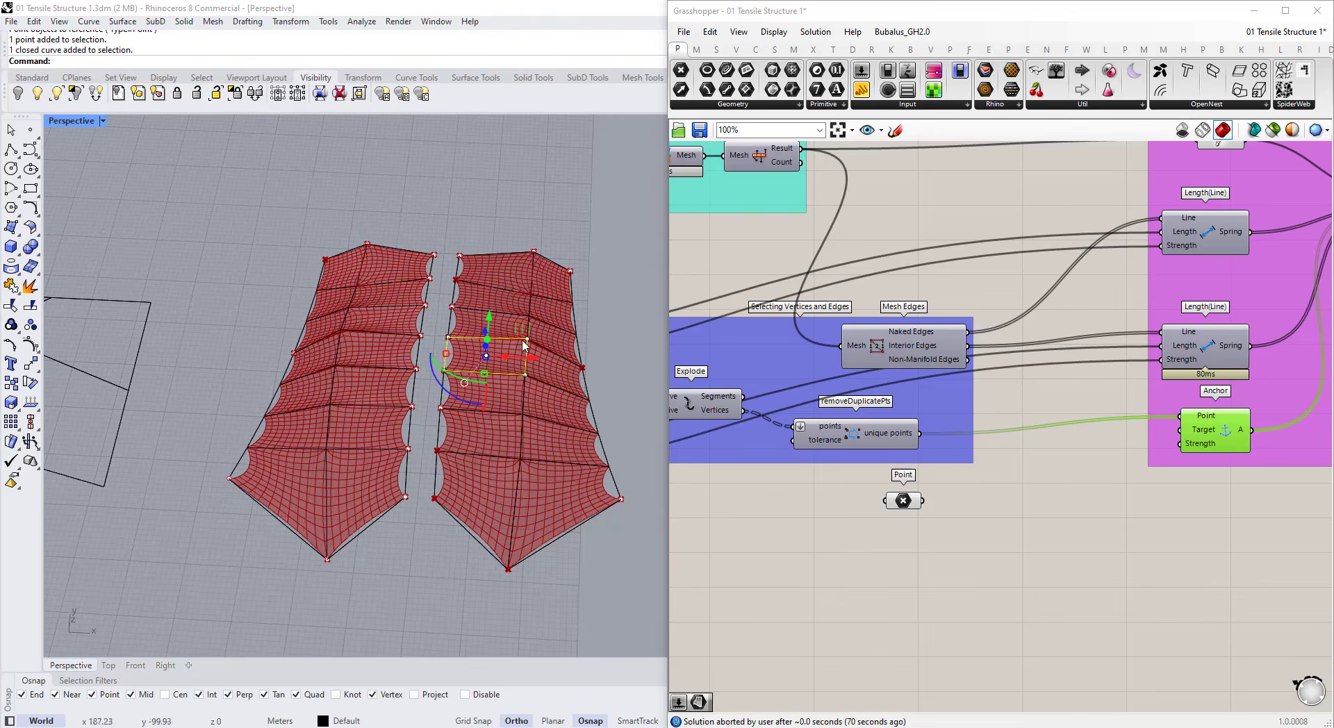
click(949, 562)
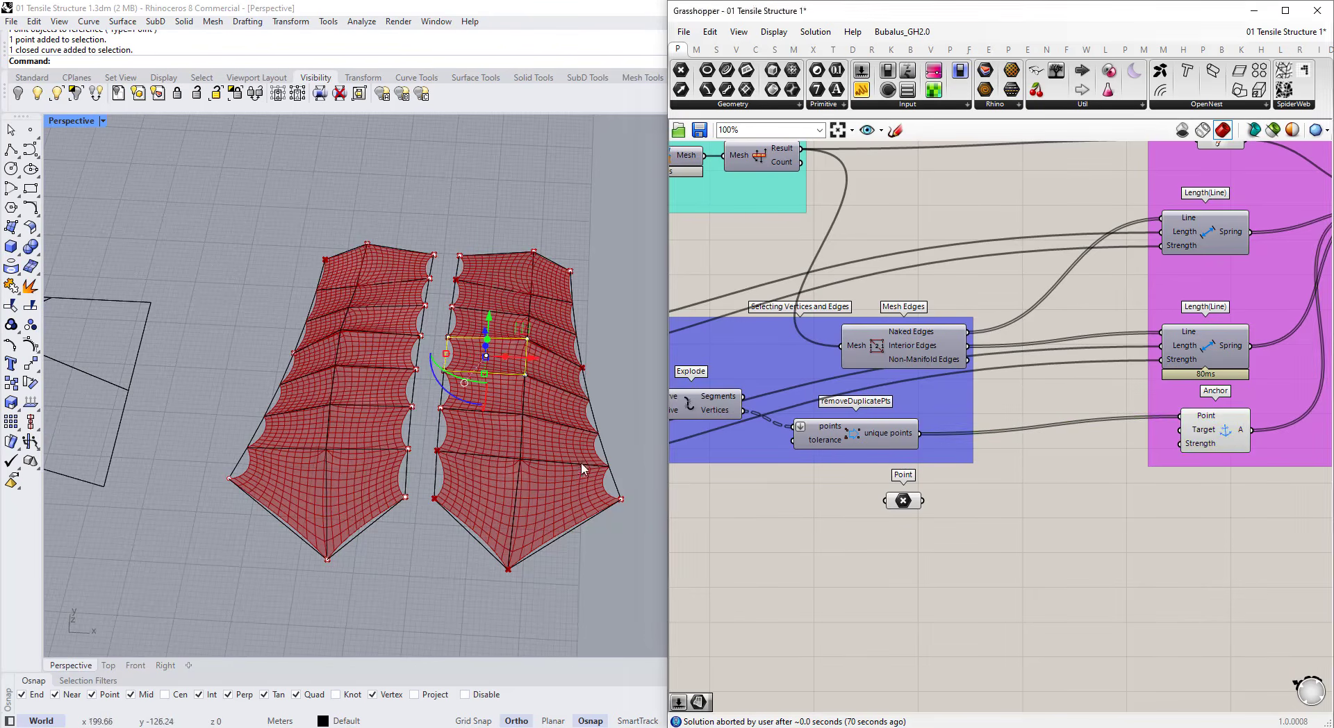
click(899, 504)
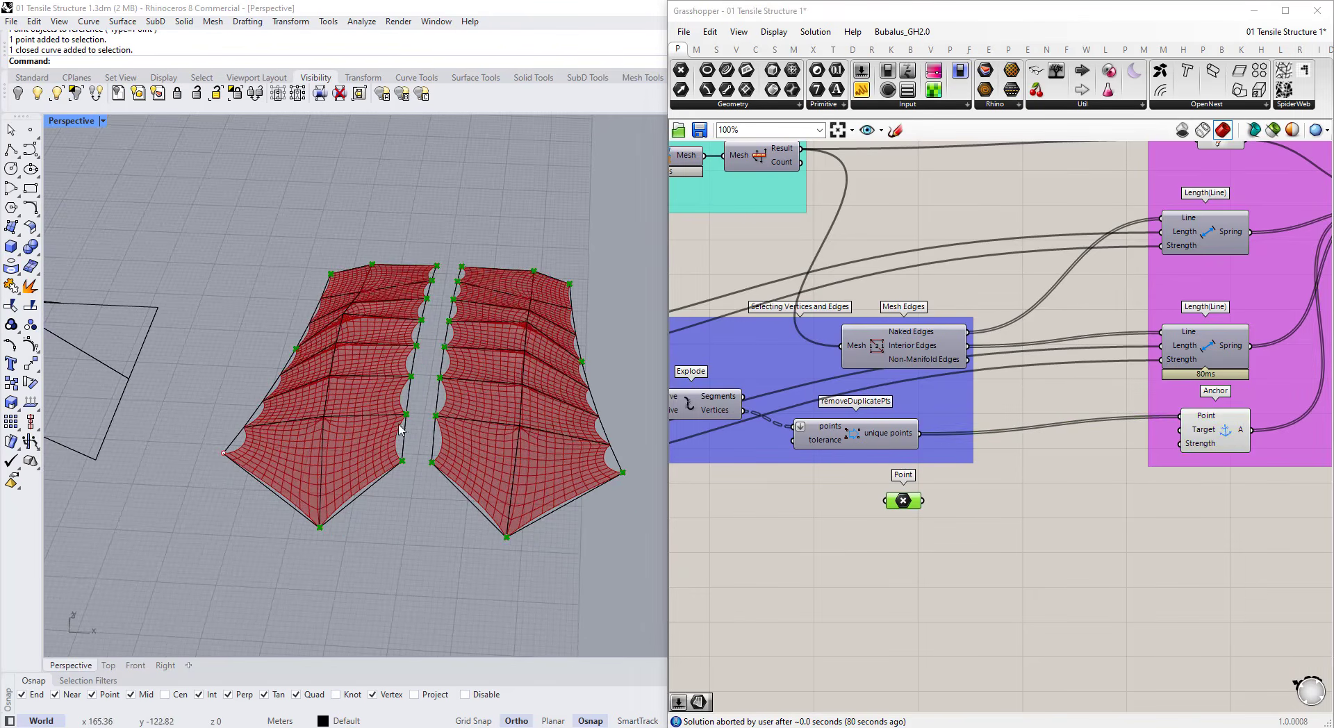
click(928, 524)
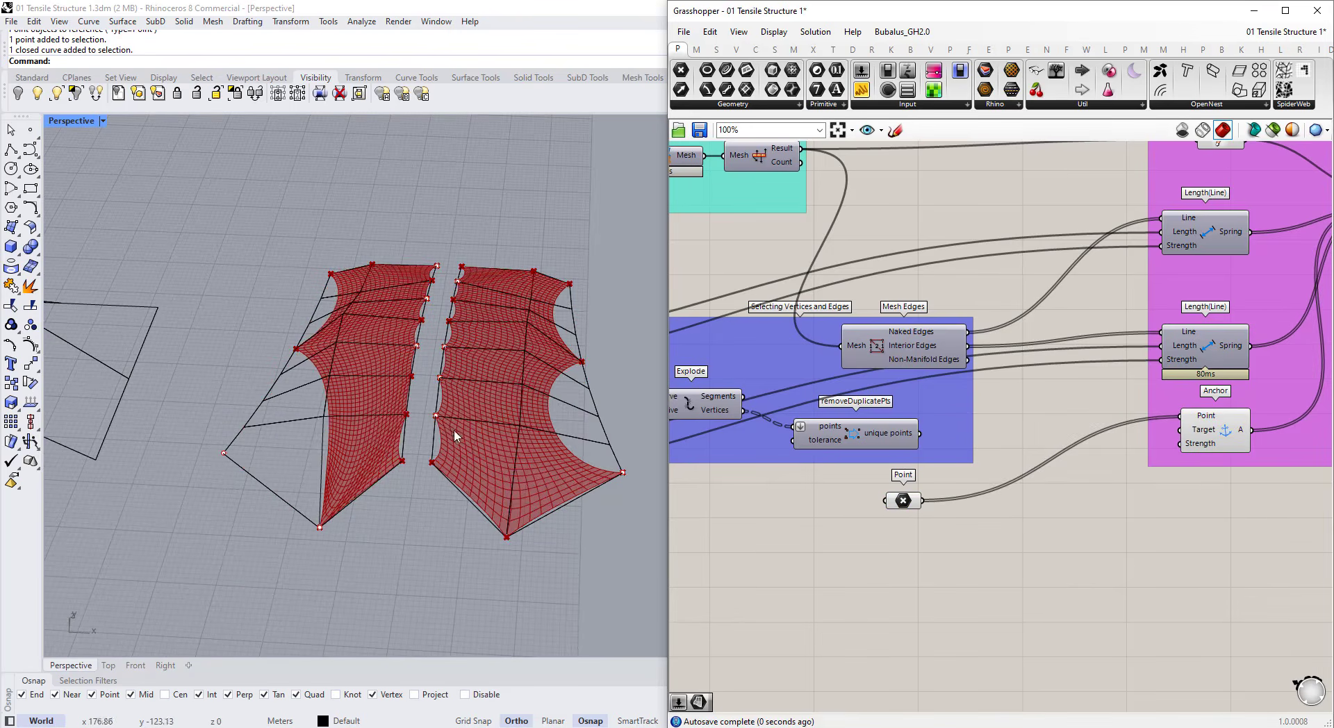
- Re-reference the point objects around both strips, including the missed outer corner of the first strip, as multiple points in the Point parameter
right_drag(422, 377, 391, 455)
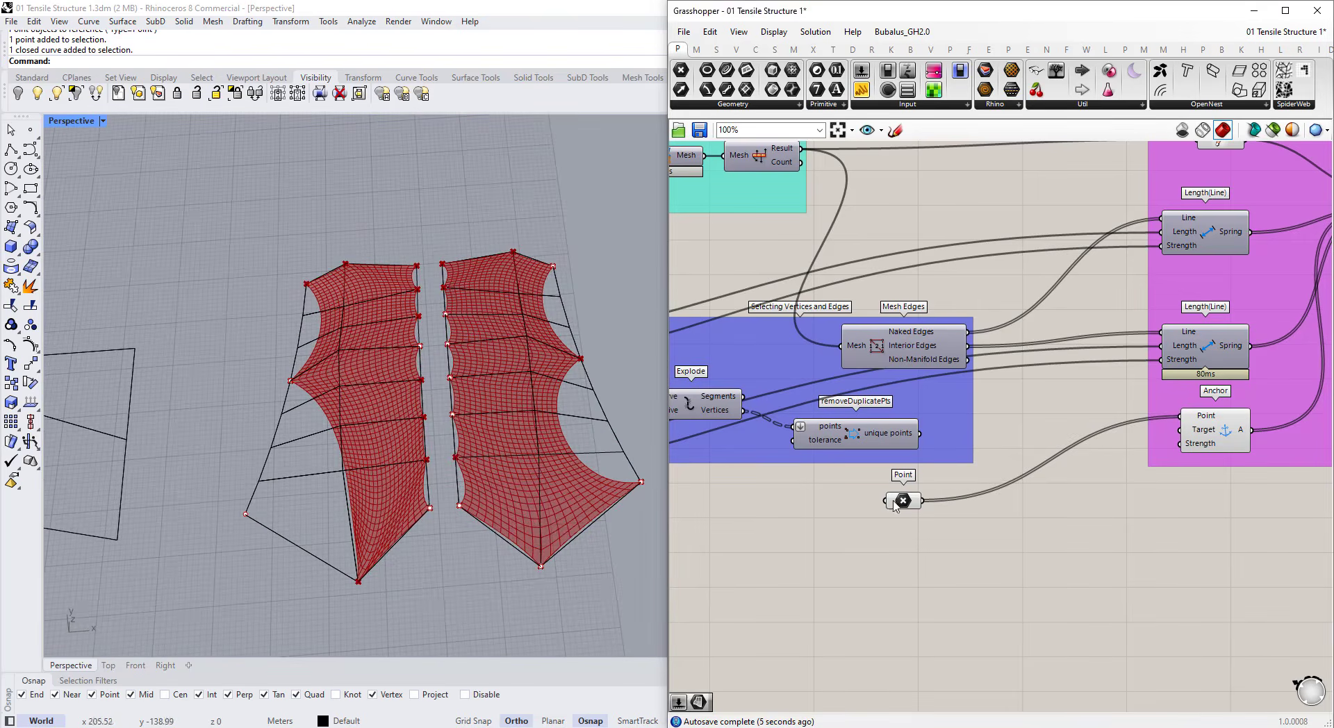
right_drag(512, 496, 200, 442)
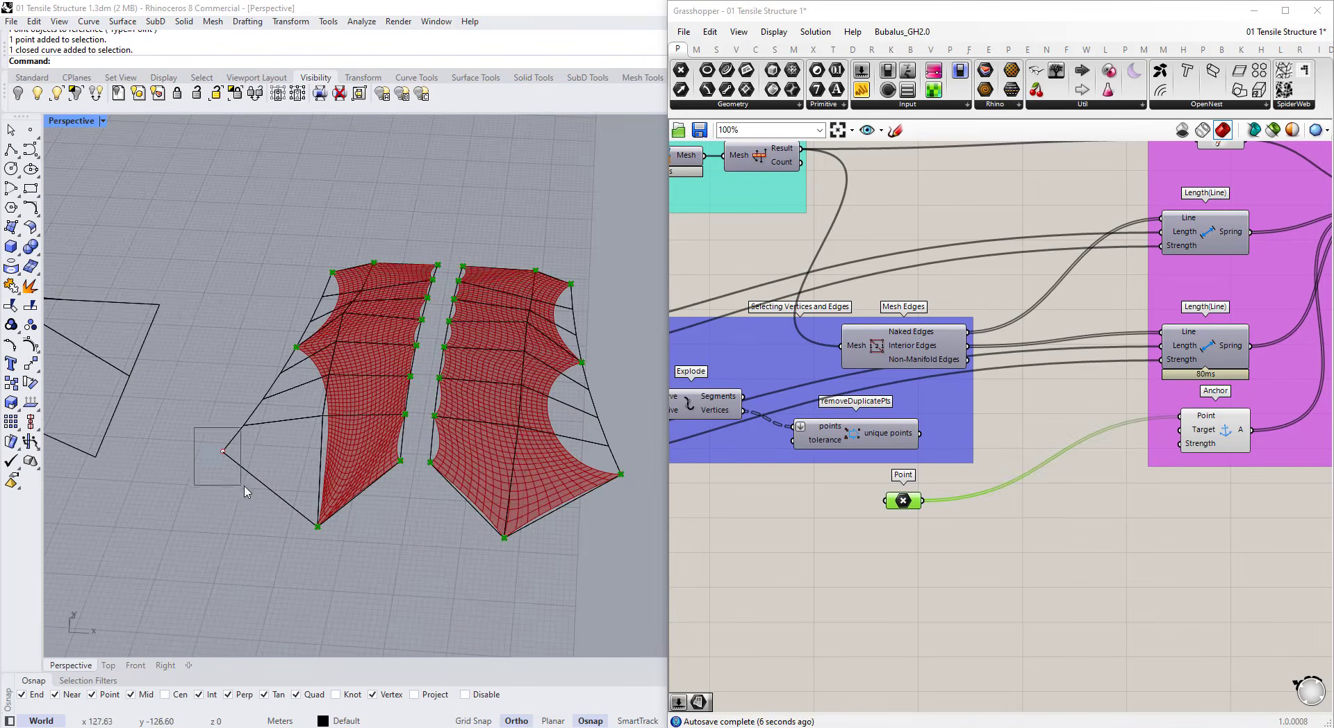
drag(244, 491, 246, 488)
click(1016, 551)
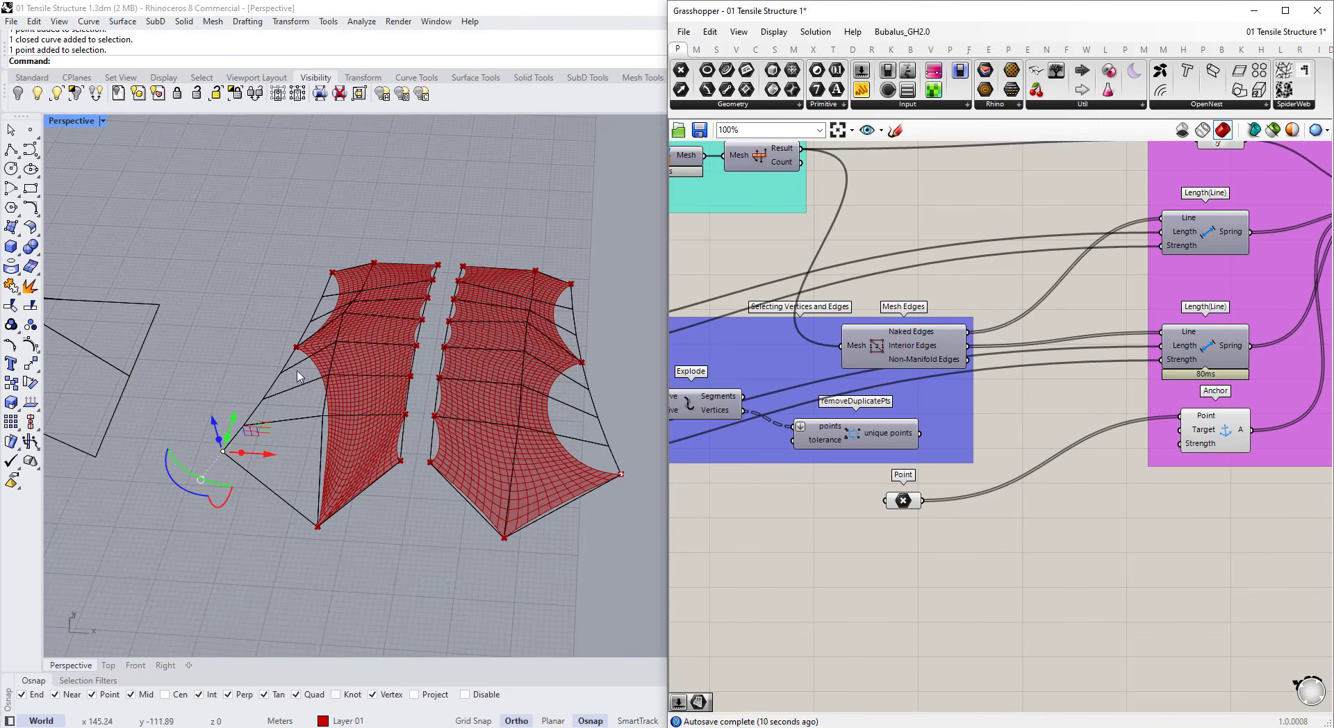
click(406, 602)
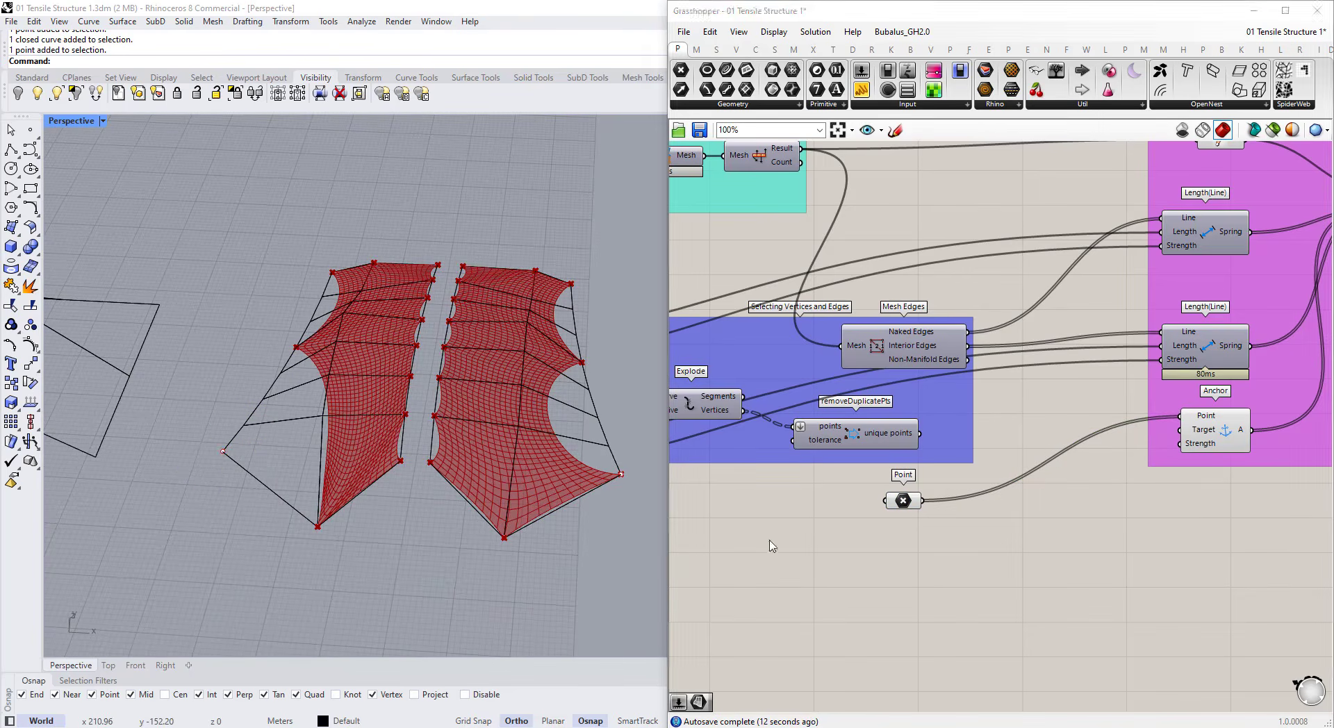
right_click(903, 502)
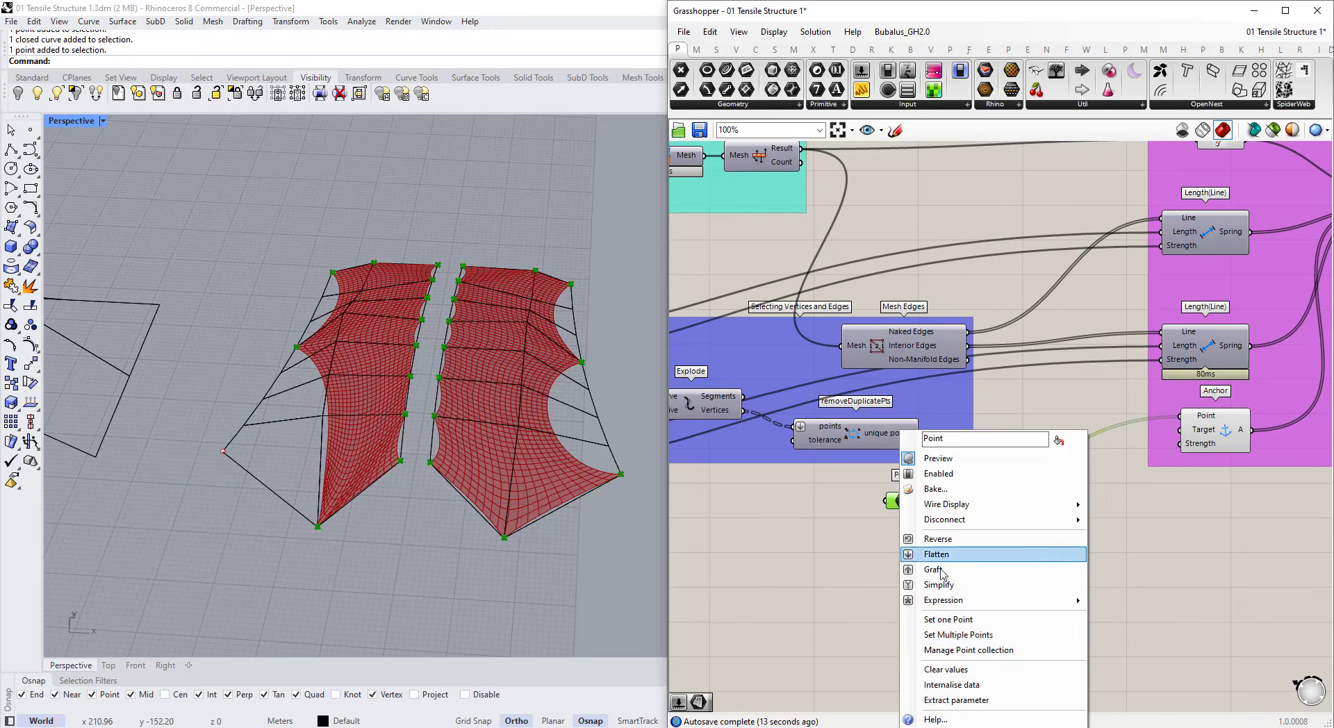
click(978, 634)
drag(187, 186, 747, 638)
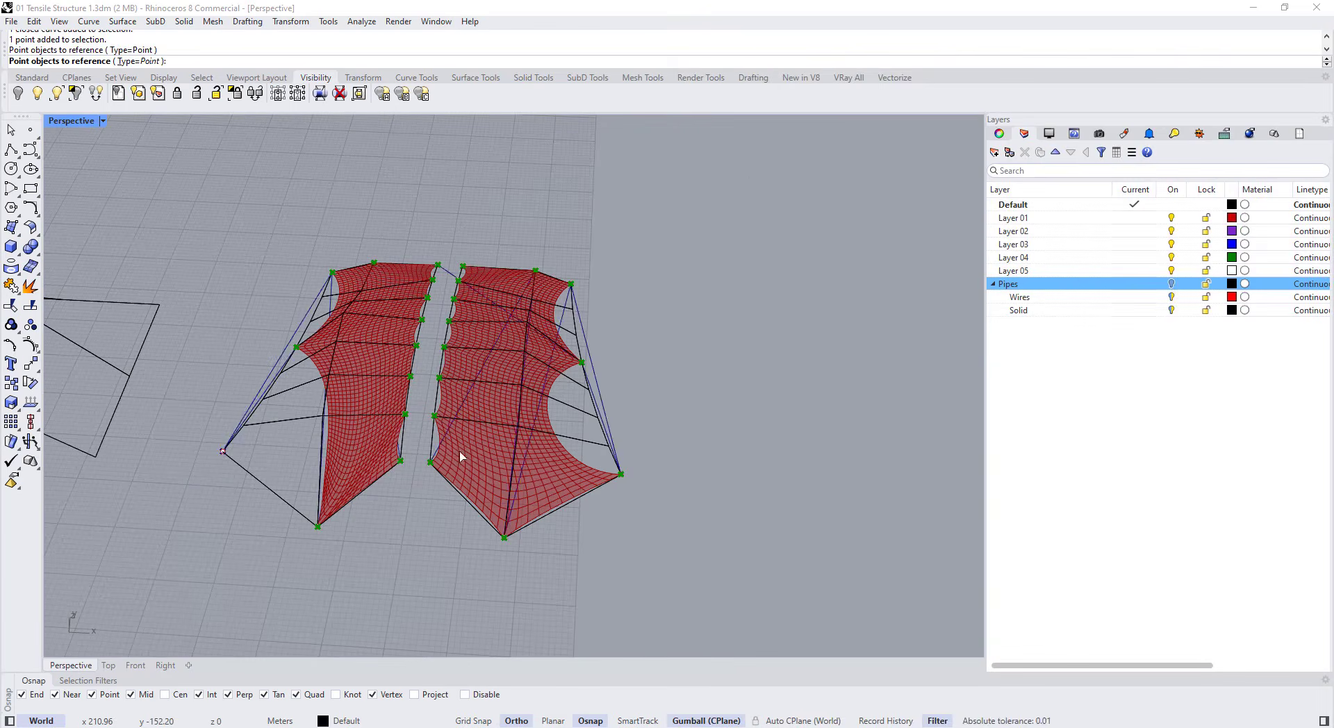
key(Return)
- Compare the hand-picked anchor points with the RemoveDuplicatePts vertices by turning that component's preview on and off again
right_drag(461, 451, 216, 367)
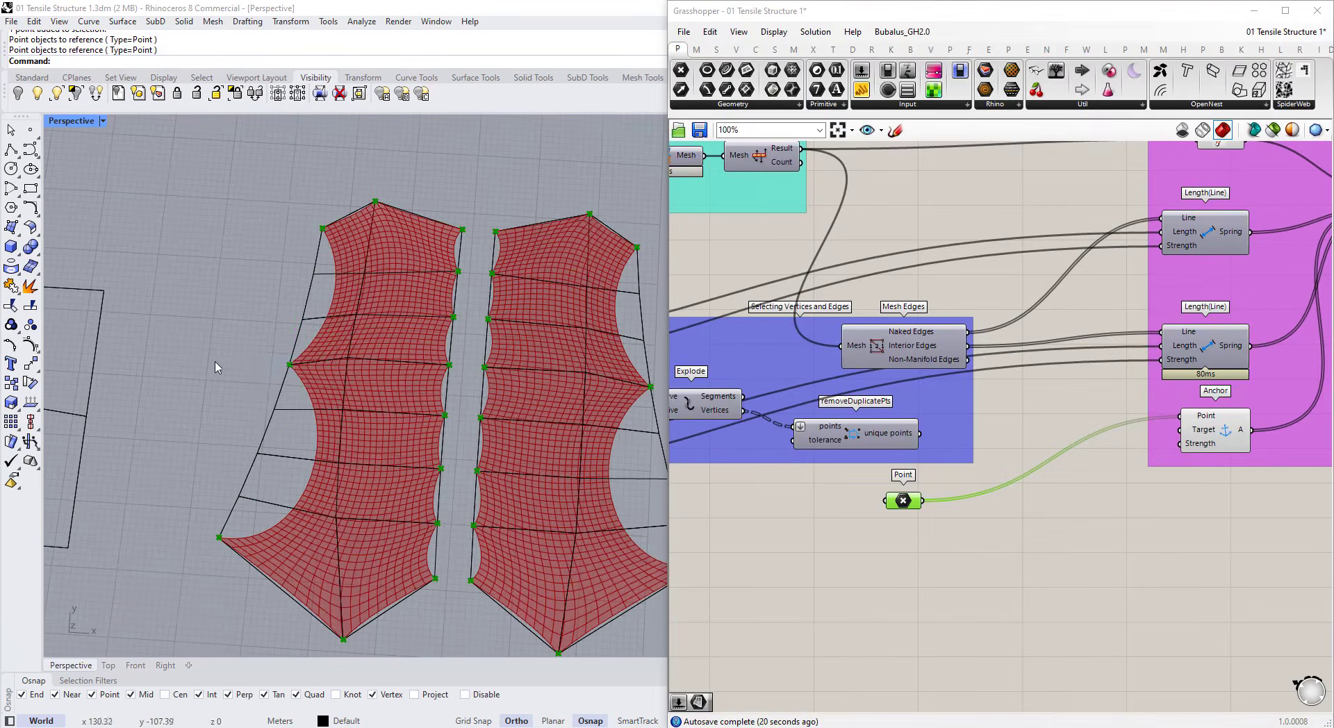
drag(306, 386, 311, 392)
drag(288, 206, 337, 245)
scroll(452, 235, down, 4)
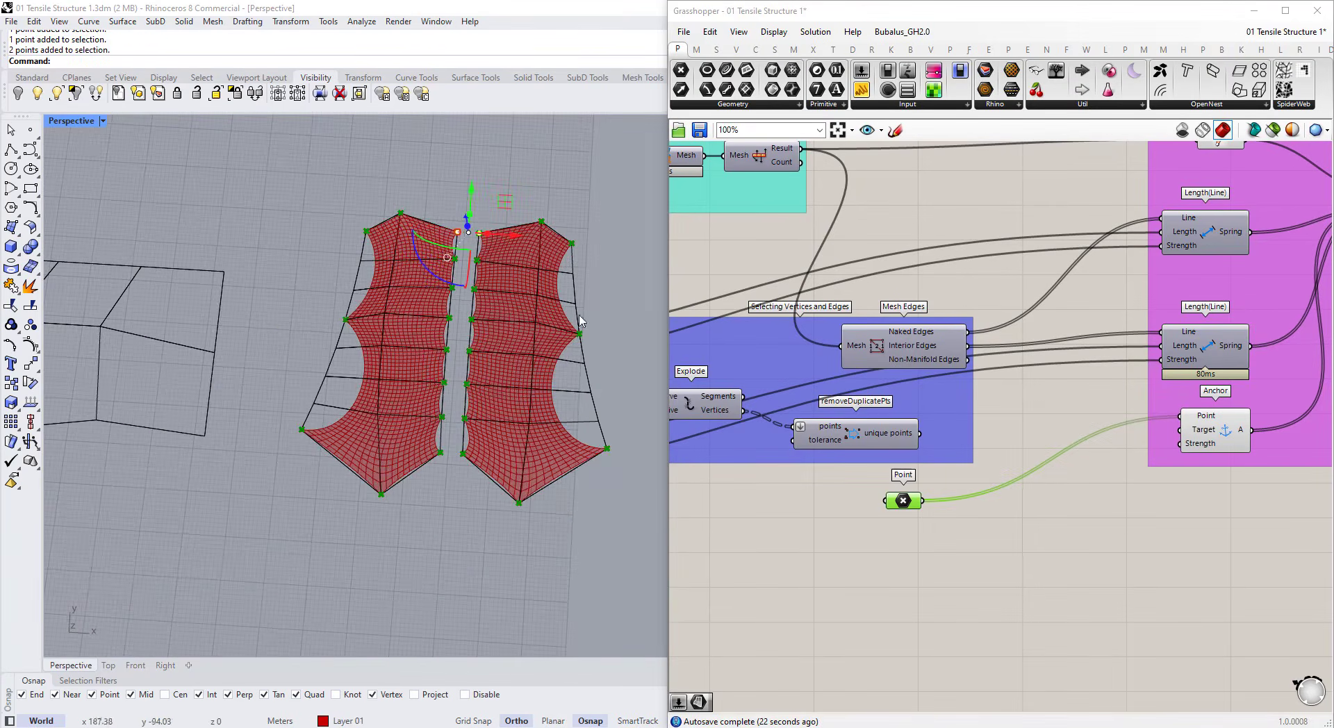
drag(904, 440, 900, 420)
middle_click(886, 421)
click(918, 394)
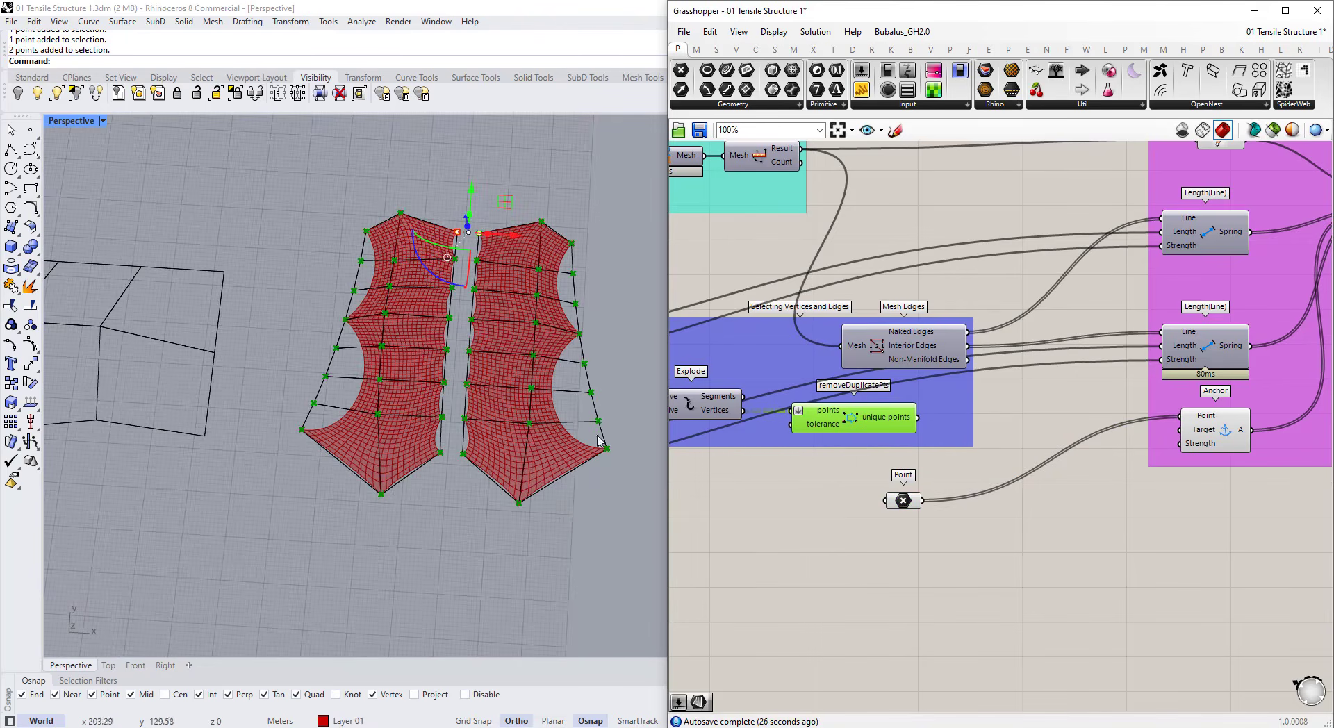
right_drag(512, 451, 518, 351)
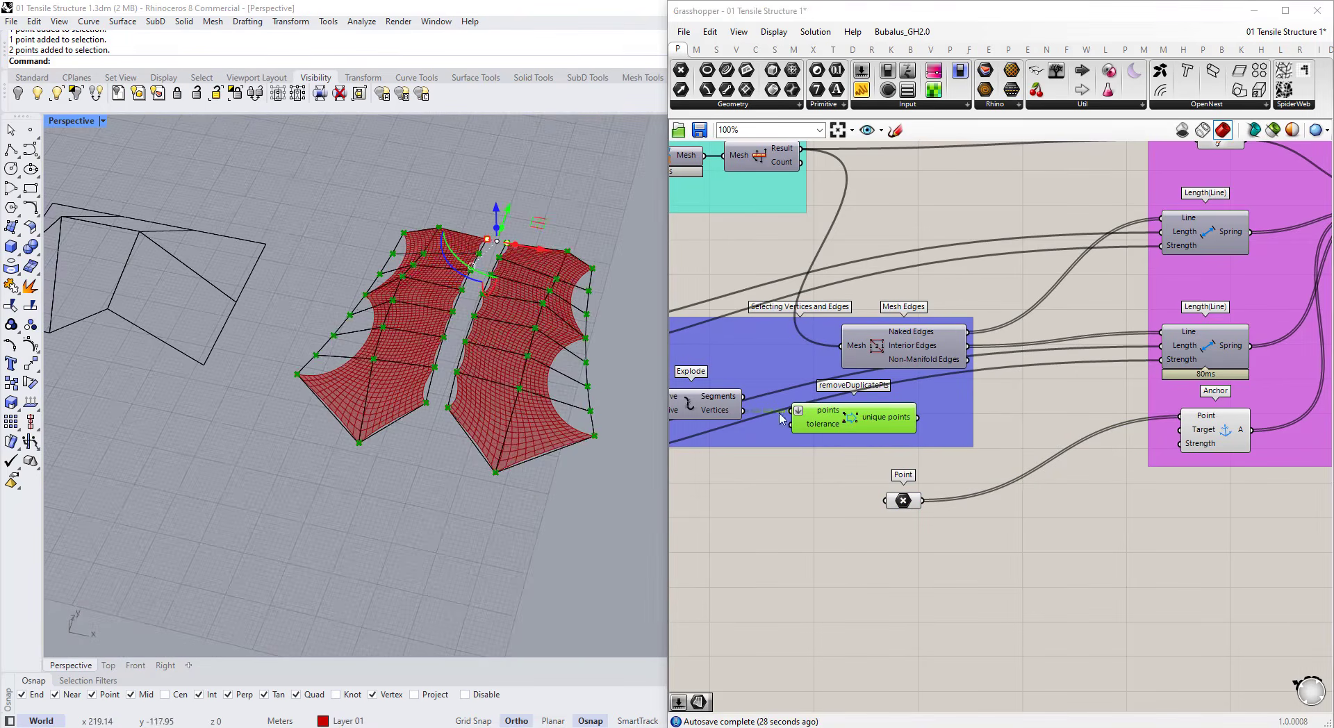
middle_click(860, 415)
click(907, 365)
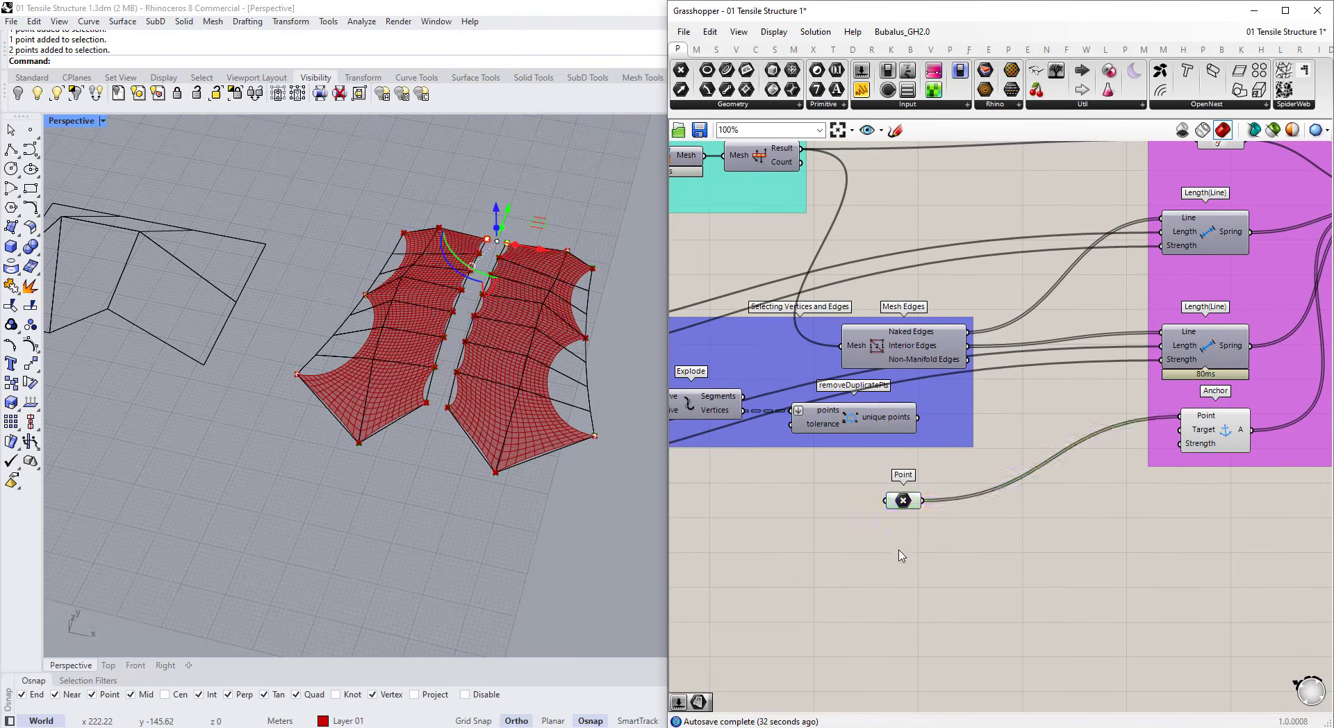
- Bake the relaxed two-strip membrane from the List Item component
drag(903, 512, 906, 502)
scroll(934, 568, down, 4)
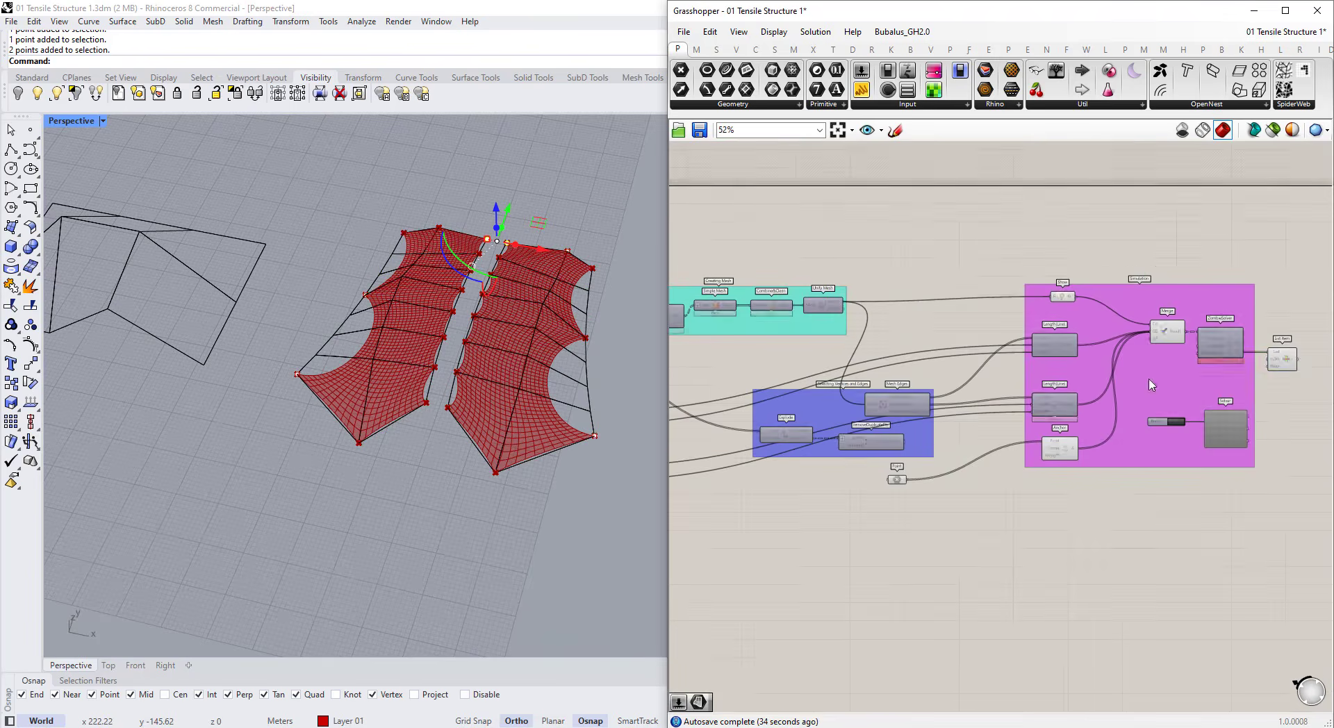
click(1282, 369)
scroll(1295, 360, up, 5)
middle_click(1284, 349)
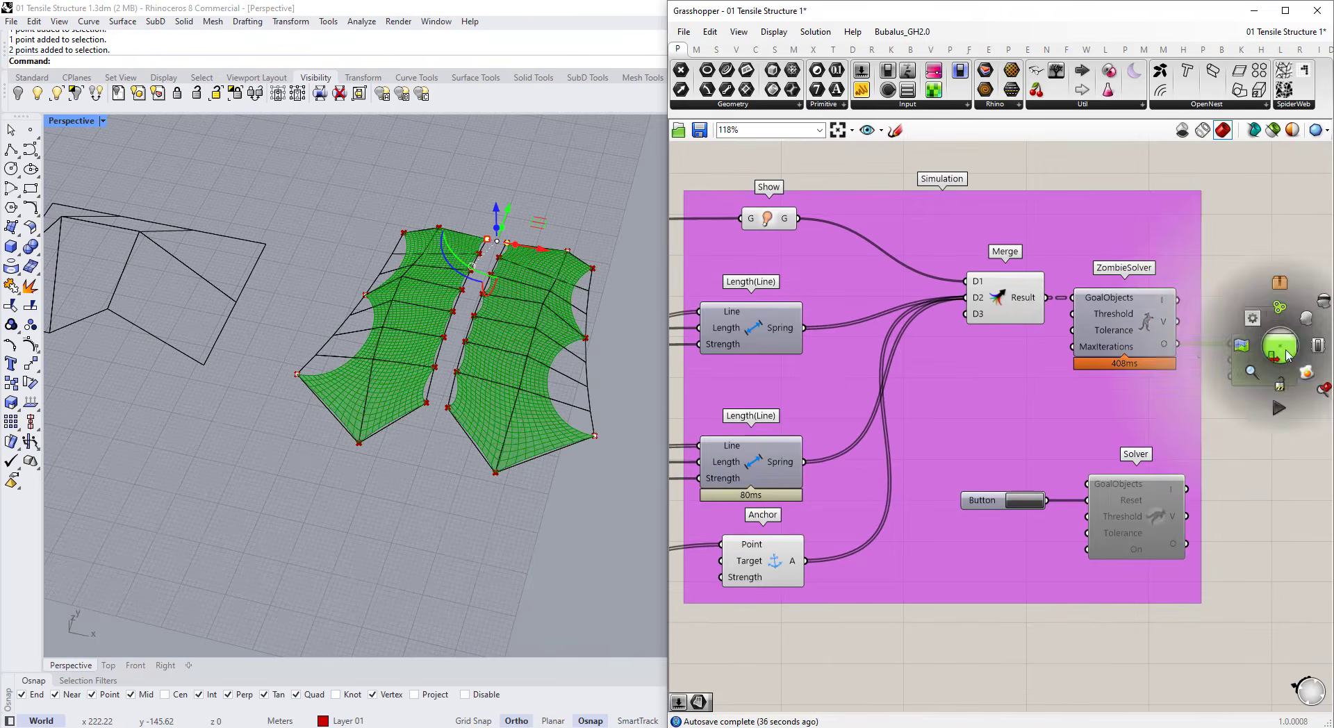
click(1310, 373)
click(1272, 487)
- Examine the three remaining curve grids beside the baked two-strip canopy
scroll(548, 403, down, 6)
scroll(284, 348, up, 4)
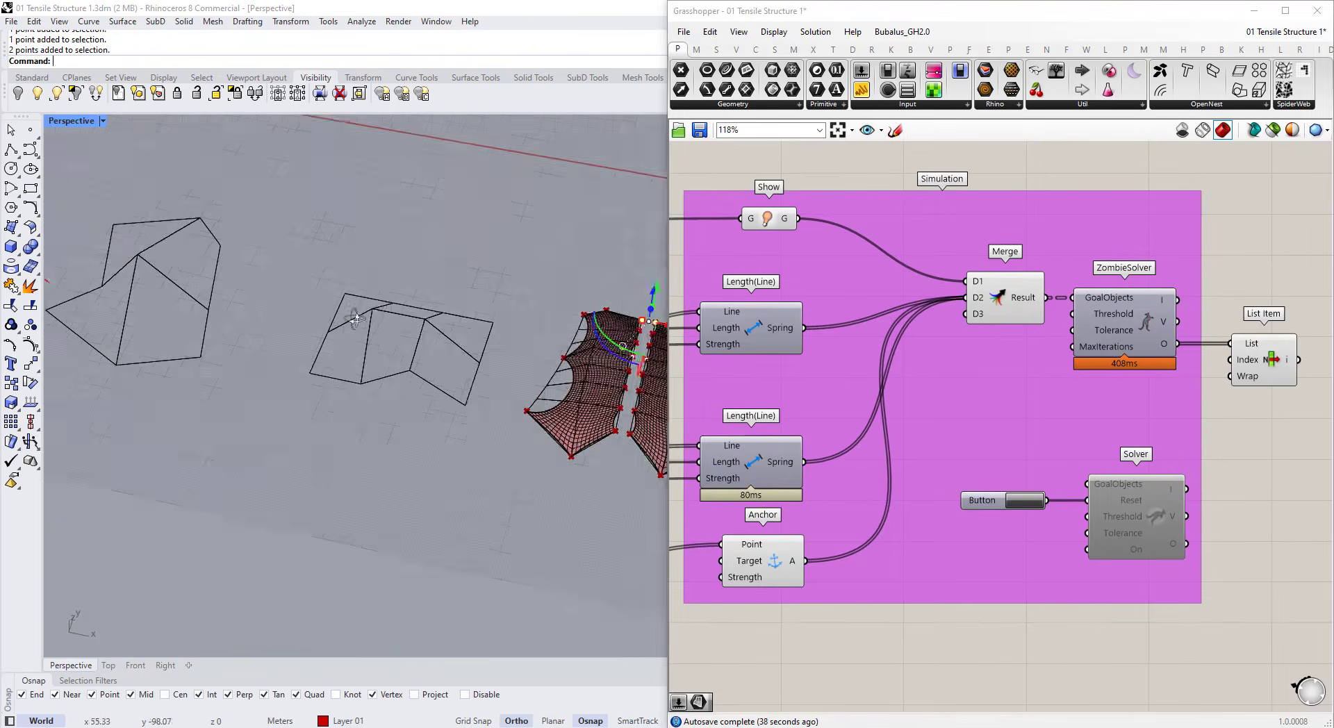
right_drag(292, 341, 312, 410)
mouse_move(300, 292)
mouse_down()
mouse_move(489, 450)
mouse_move(304, 284)
mouse_up()
click(471, 480)
scroll(965, 398, down, 7)
scroll(753, 418, up, 4)
scroll(432, 390, down, 6)
drag(143, 283, 141, 281)
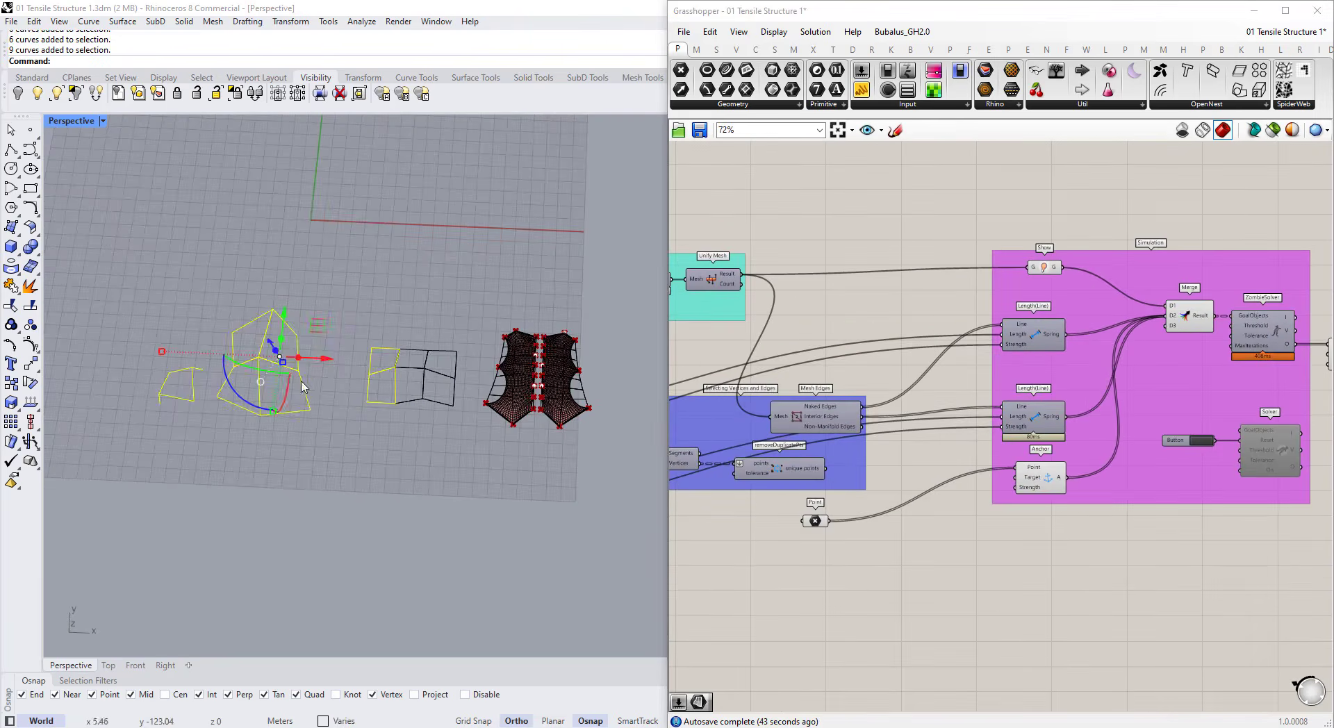
scroll(301, 381, up, 4)
click(355, 393)
- Connect the unique points of RemoveDuplicatePts to the Anchor component's Point input, replacing the Point parameter
scroll(867, 450, down, 1)
scroll(789, 467, up, 2)
drag(850, 464, 979, 461)
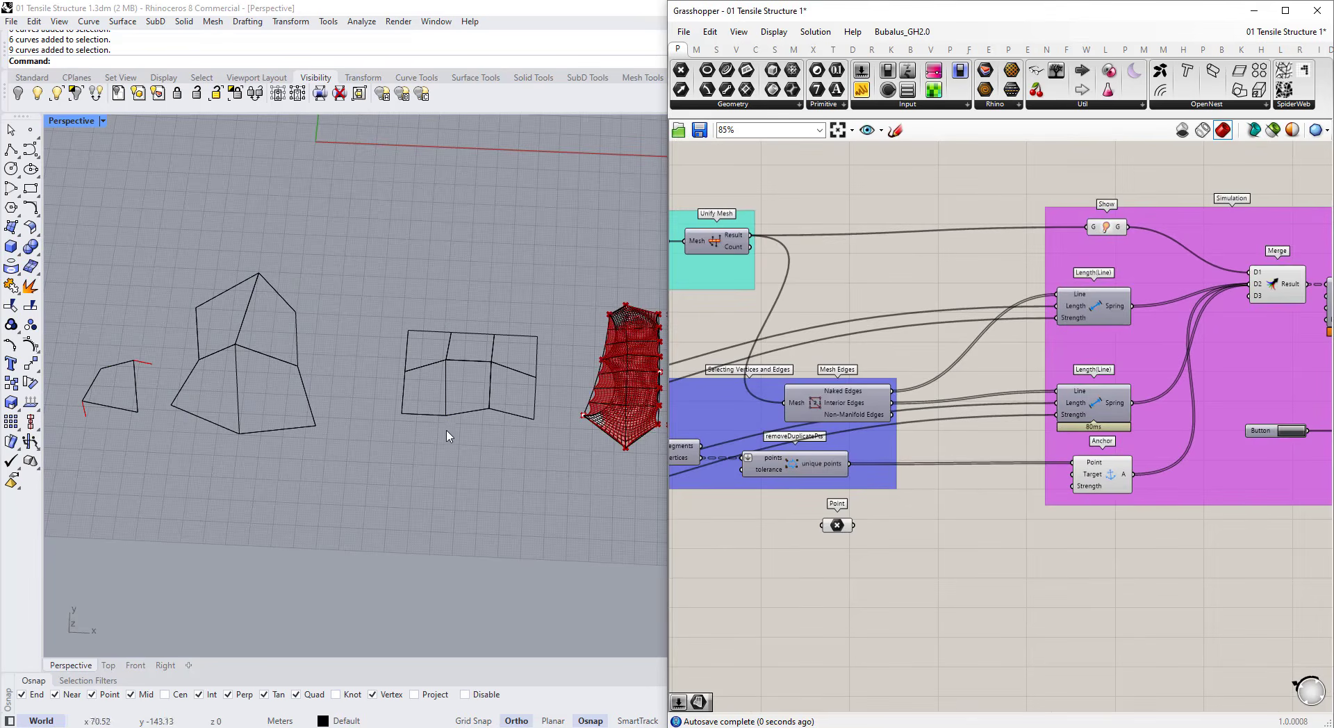
- Reference the rectangular curve grid beside the two-strip canopy as multiple curves in the Curve parameter
scroll(940, 333, down, 2)
scroll(784, 363, up, 1)
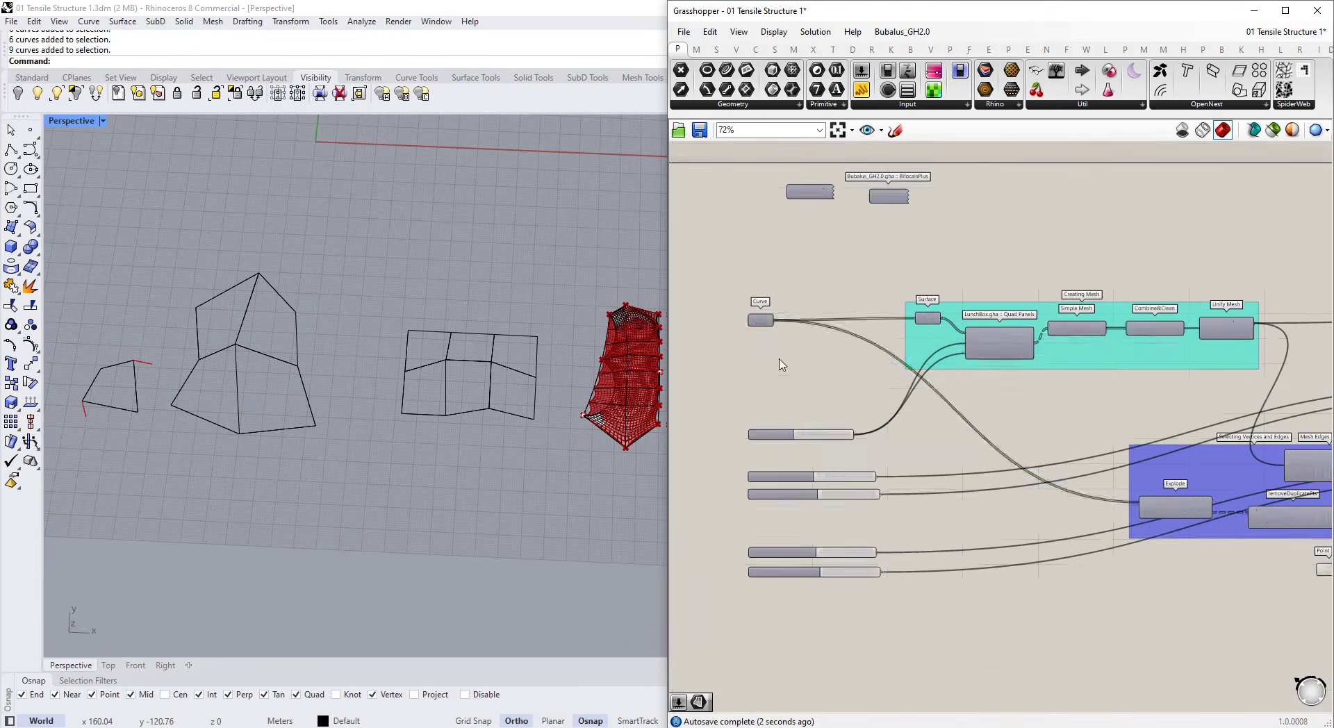
click(760, 319)
right_click(759, 320)
click(825, 530)
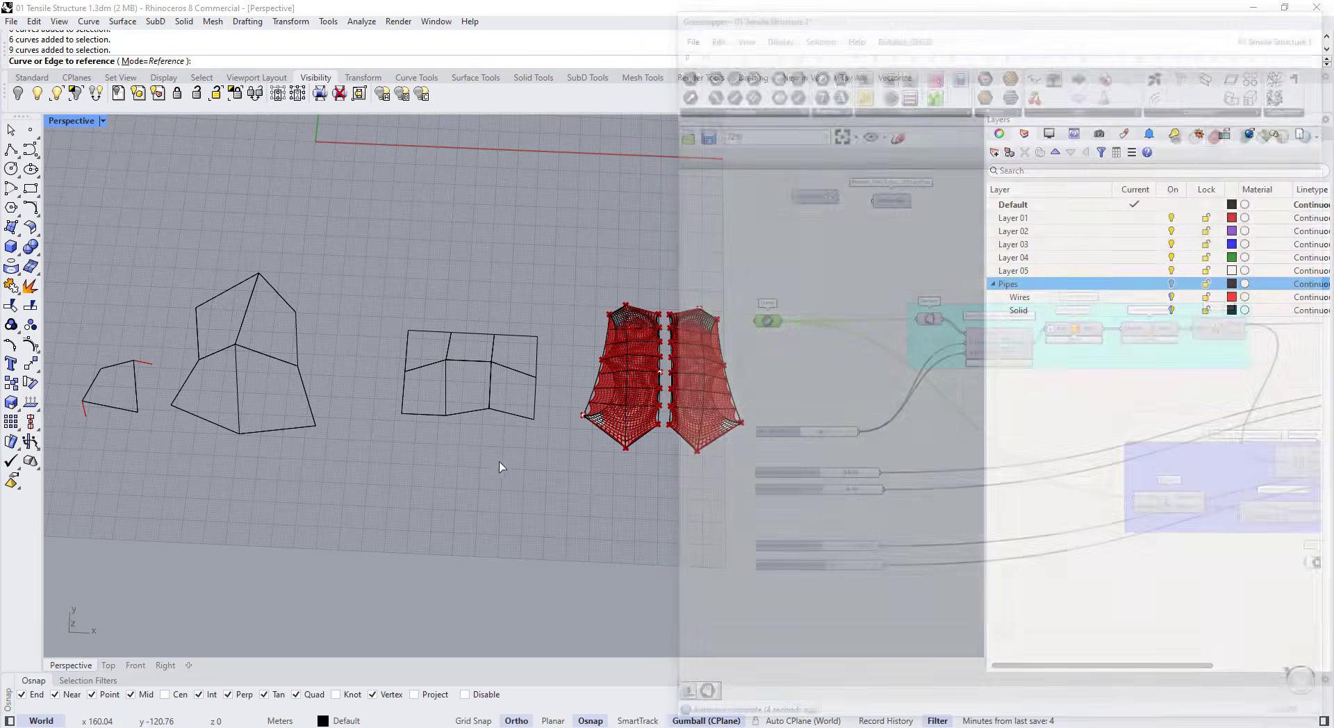
drag(525, 450, 349, 292)
key(Return)
- Bake the relaxed twin-peaked membrane of the rectangular grid from the List Item component
scroll(470, 381, up, 6)
right_drag(470, 380, 410, 302)
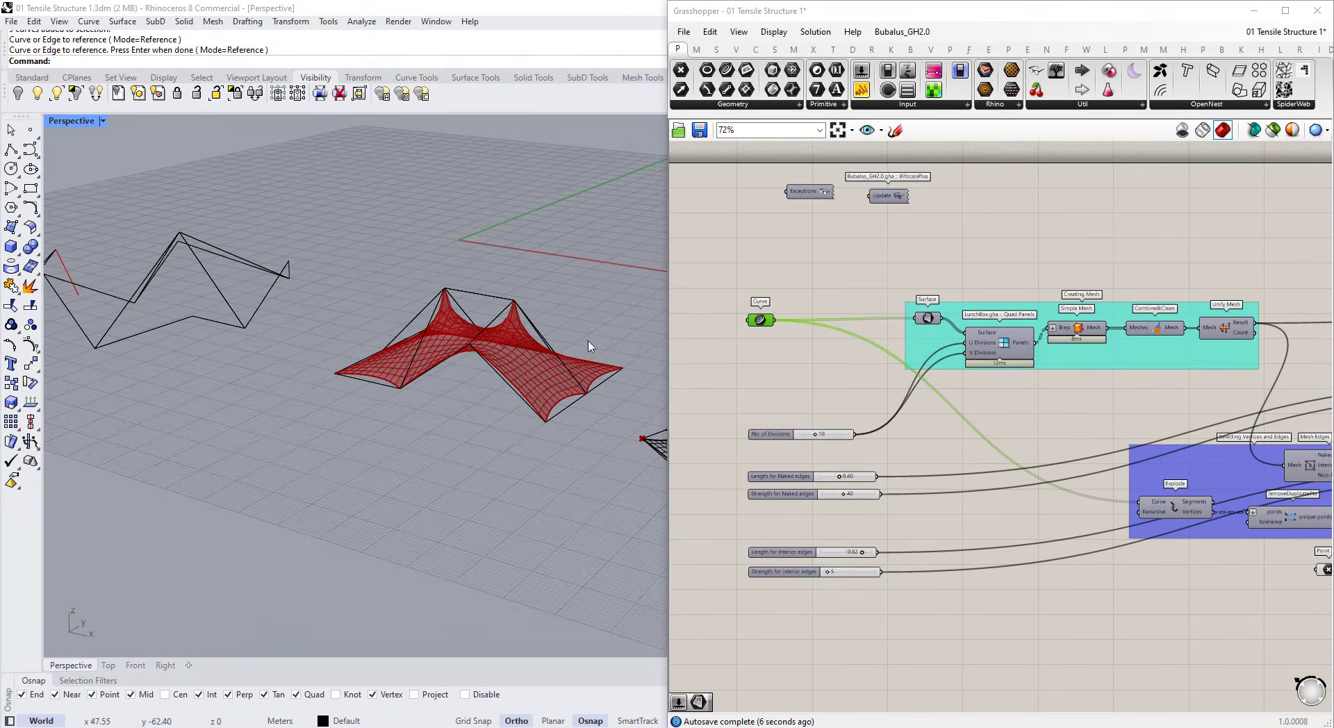
scroll(869, 380, down, 7)
scroll(855, 405, up, 4)
scroll(840, 415, down, 3)
scroll(1237, 389, up, 6)
click(1237, 377)
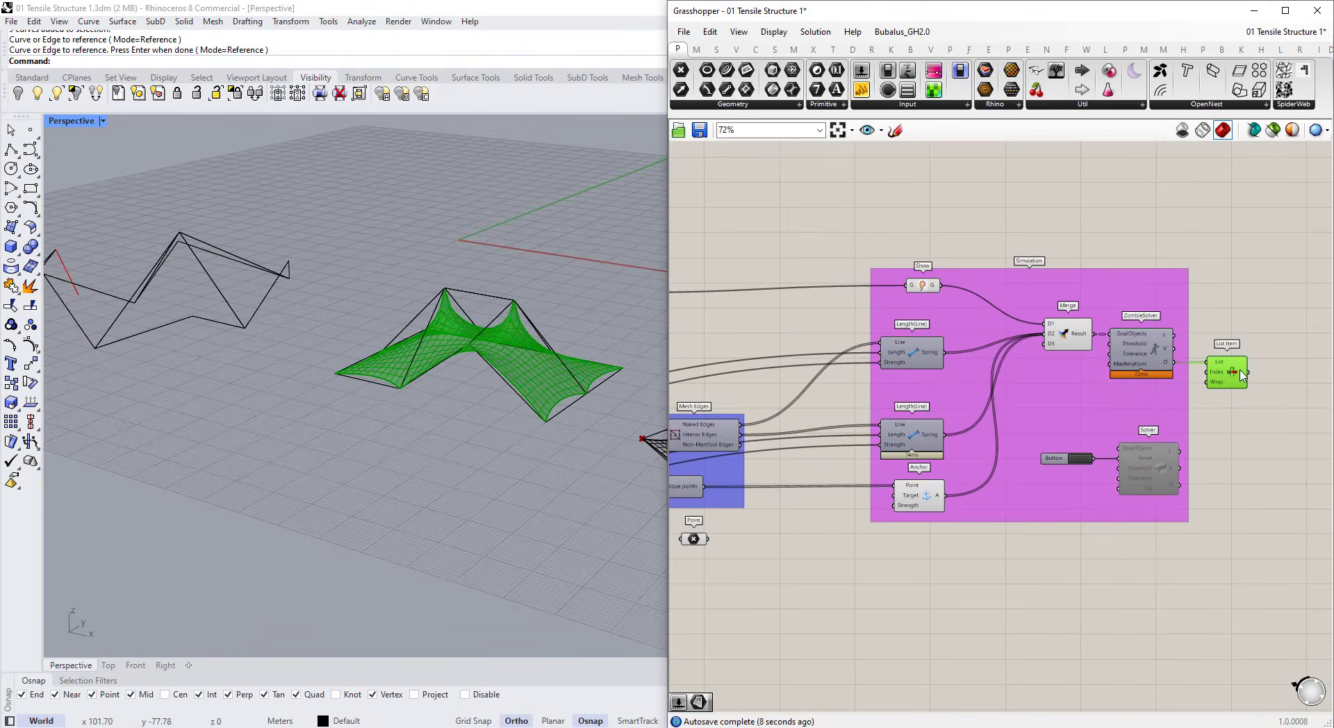
scroll(1238, 375, up, 4)
middle_click(1241, 371)
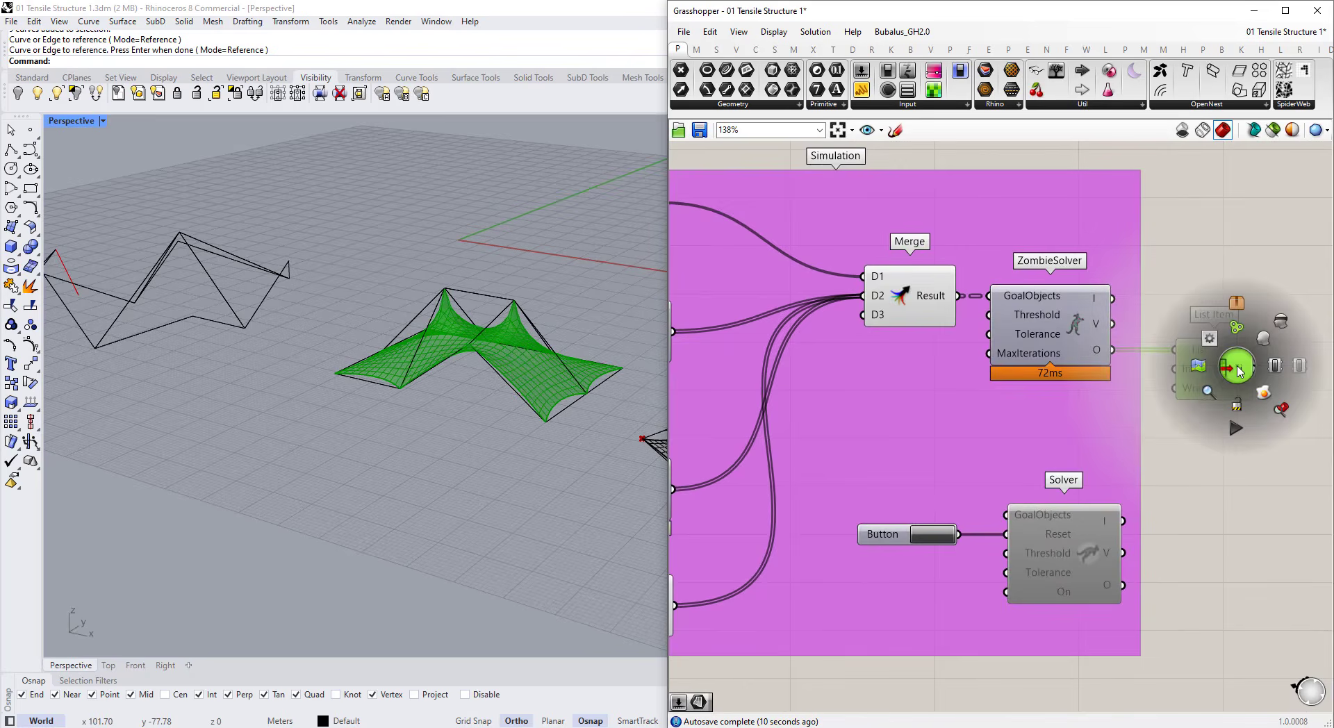
right_drag(243, 317, 307, 370)
scroll(1112, 404, down, 7)
scroll(1091, 469, down, 1)
click(1082, 467)
- Reference the pointed, flared curve grid as multiple curves in the Curve parameter, replacing the rectangular grid
scroll(729, 368, up, 7)
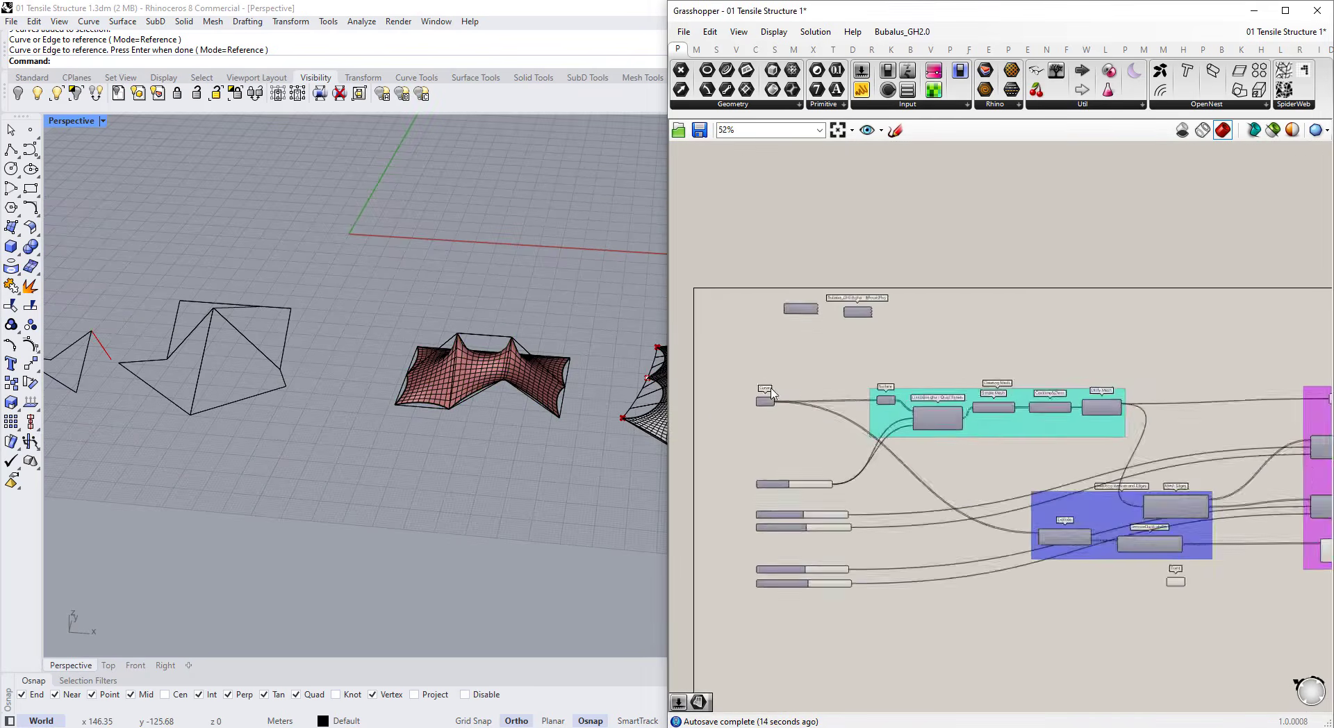
click(762, 417)
right_click(762, 419)
click(806, 607)
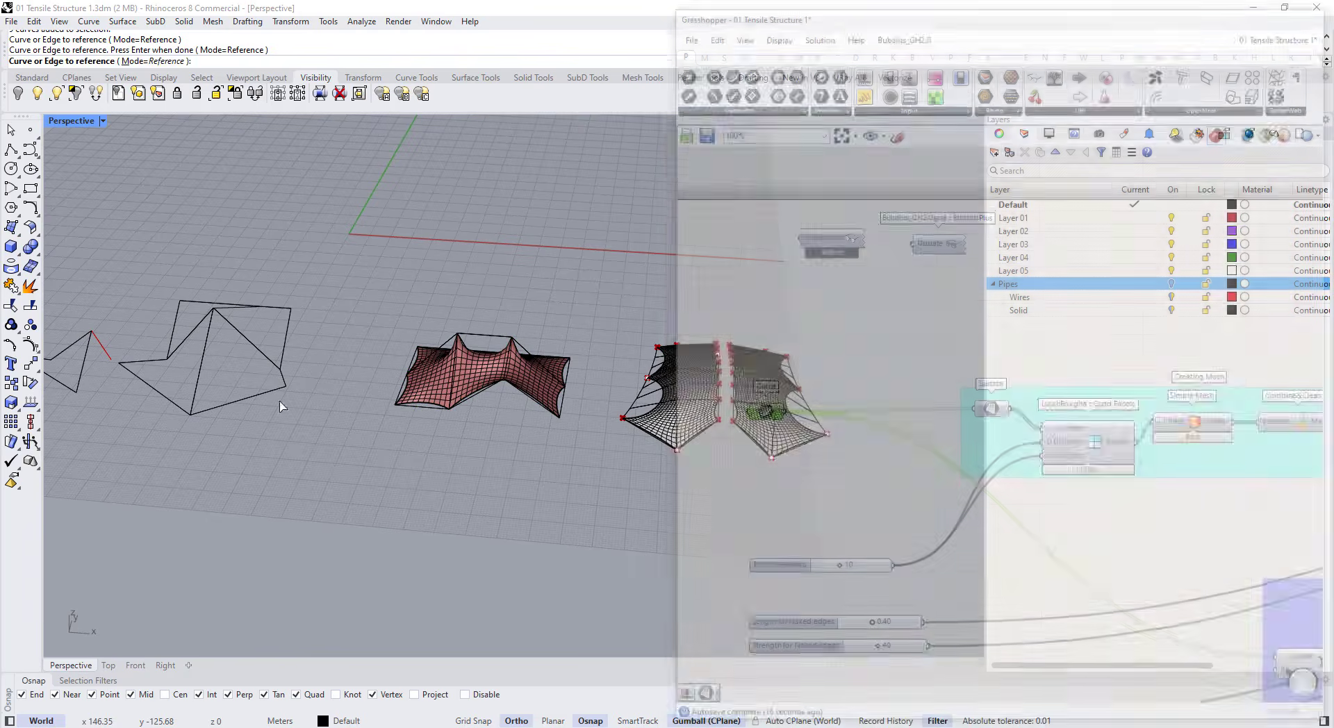
drag(397, 495, 240, 258)
right_click(315, 383)
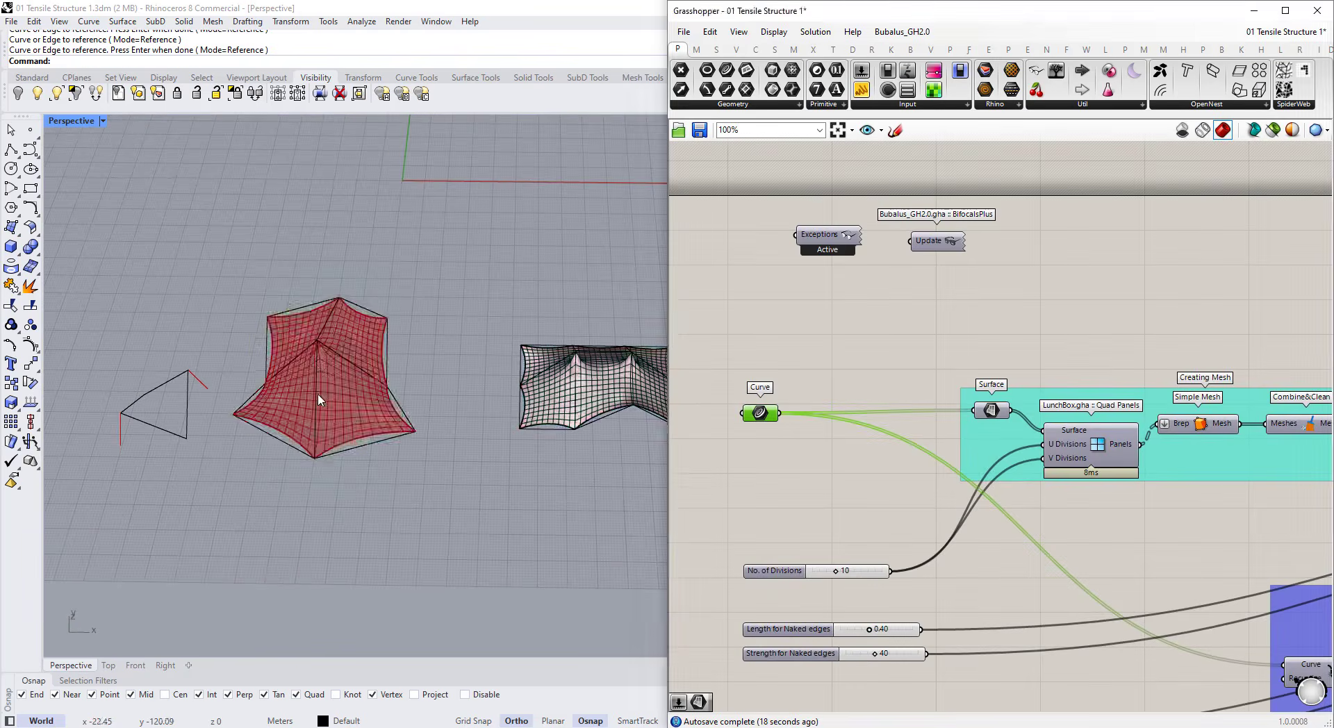
- Bake the relaxed membrane of the pointed, flared grid from the List Item component
right_drag(318, 394, 296, 316)
scroll(816, 327, down, 5)
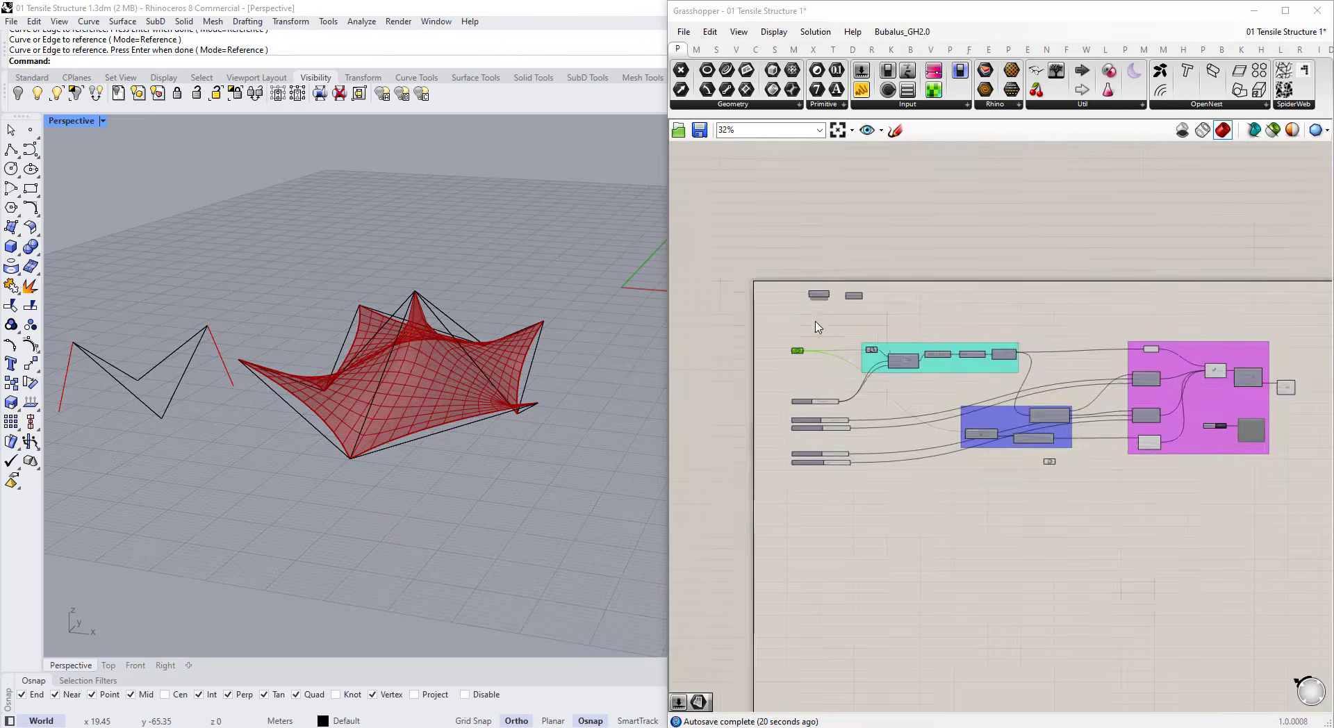
scroll(1242, 432, up, 5)
scroll(1241, 432, up, 3)
click(1261, 409)
middle_click(1266, 405)
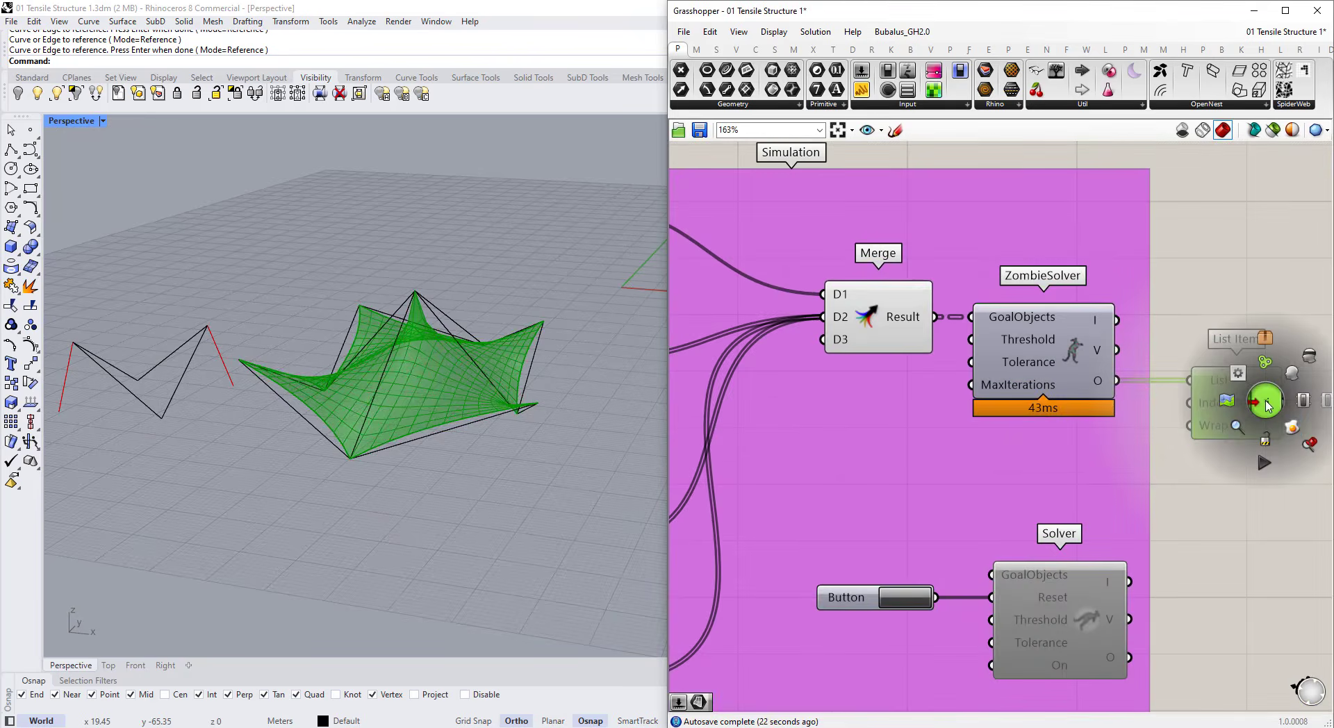
click(1291, 431)
- Reference the single small four-sided curve as one curve in the Curve parameter
scroll(1147, 333, down, 5)
scroll(1146, 334, down, 2)
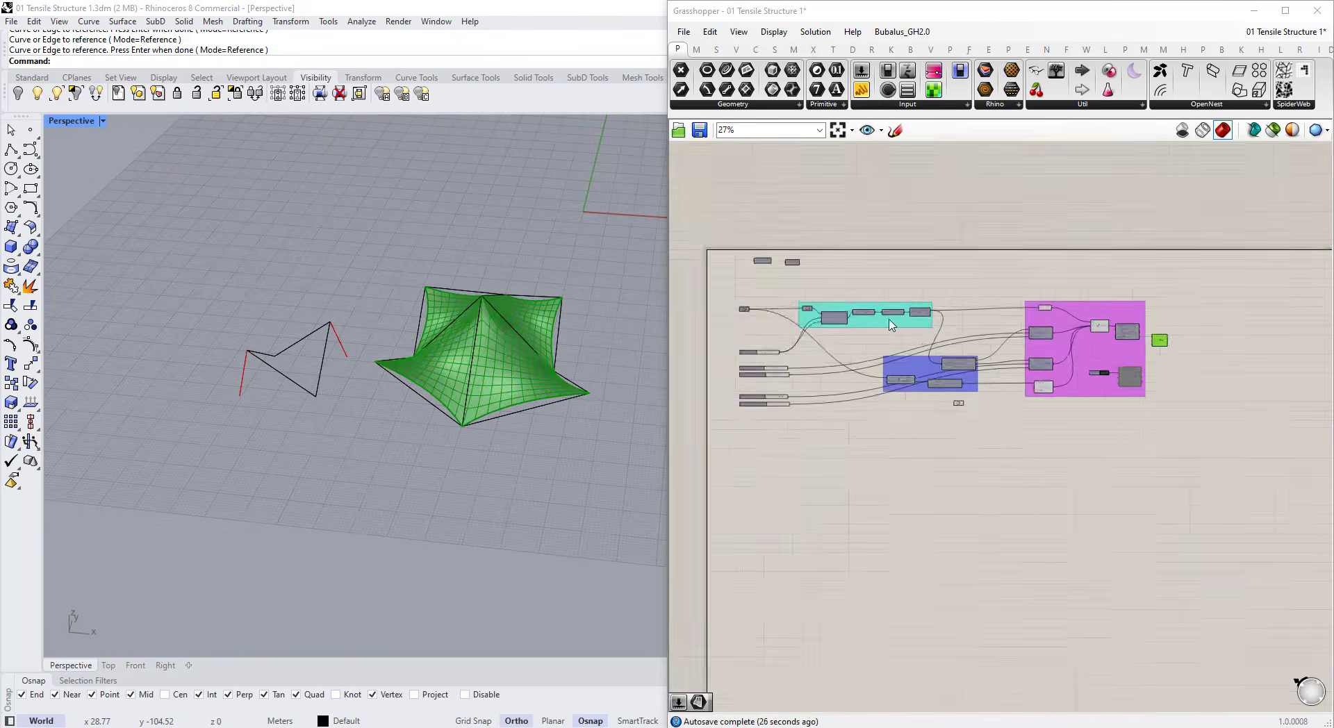
scroll(760, 318, up, 4)
click(683, 291)
right_click(684, 291)
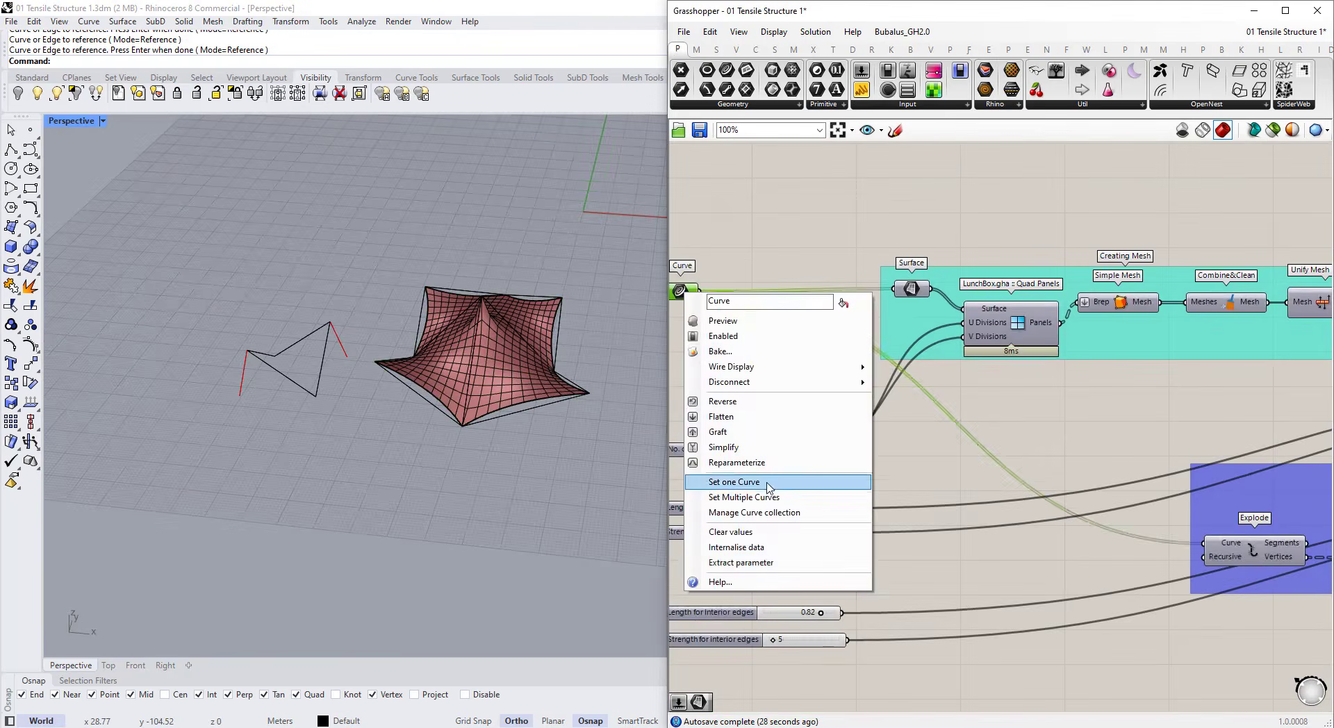
click(765, 487)
click(296, 393)
- Bake the relaxed membrane of the small four-sided curve from the List Item component
scroll(880, 389, down, 5)
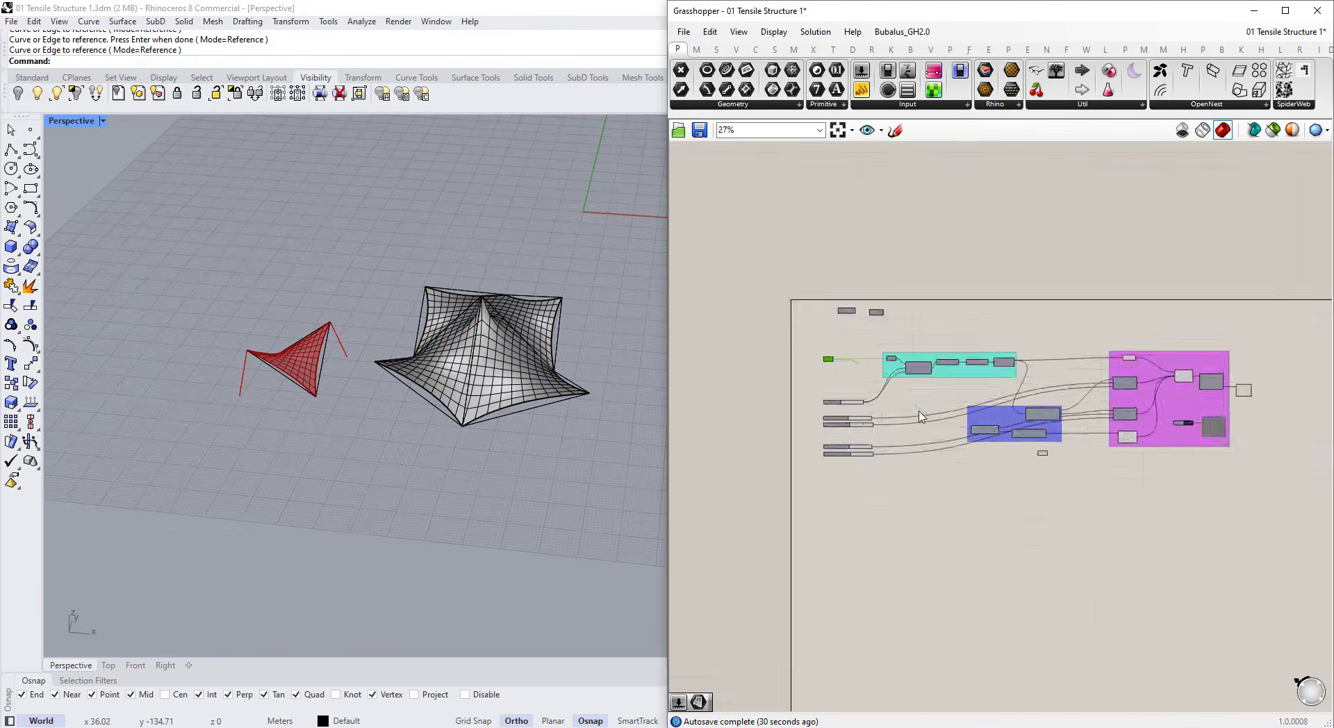
scroll(1240, 391, up, 3)
right_drag(1240, 391, 1052, 395)
scroll(910, 403, up, 1)
click(845, 425)
middle_click(856, 417)
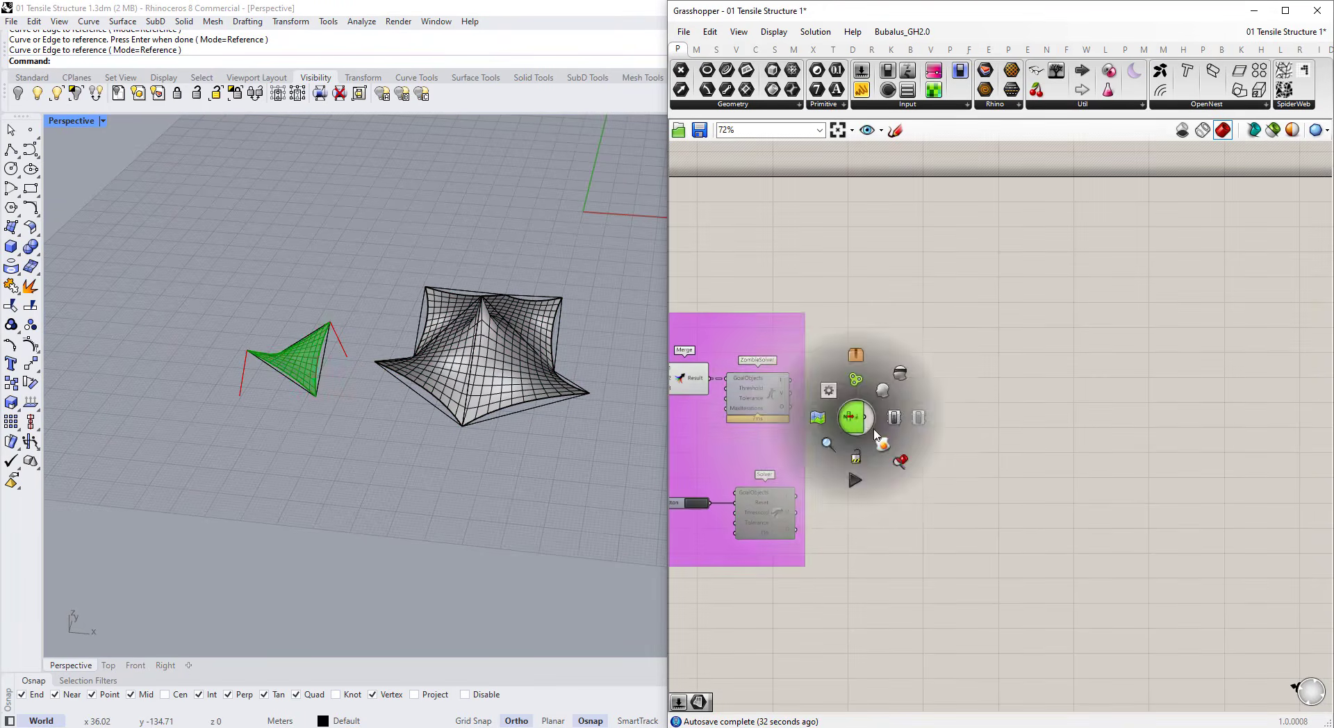
click(998, 432)
- Close the Grasshopper window and show the Pipes layer with its Solid sublayer turned off
click(1317, 16)
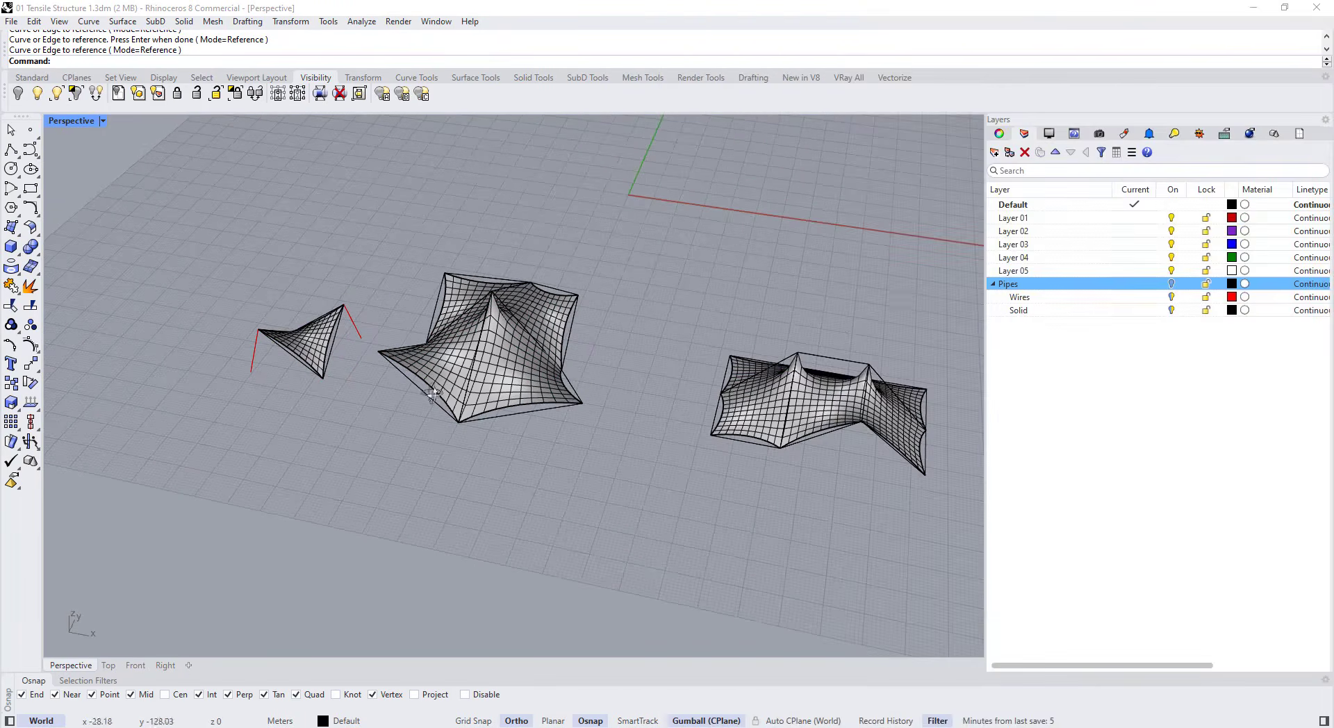
click(1172, 284)
click(1172, 284)
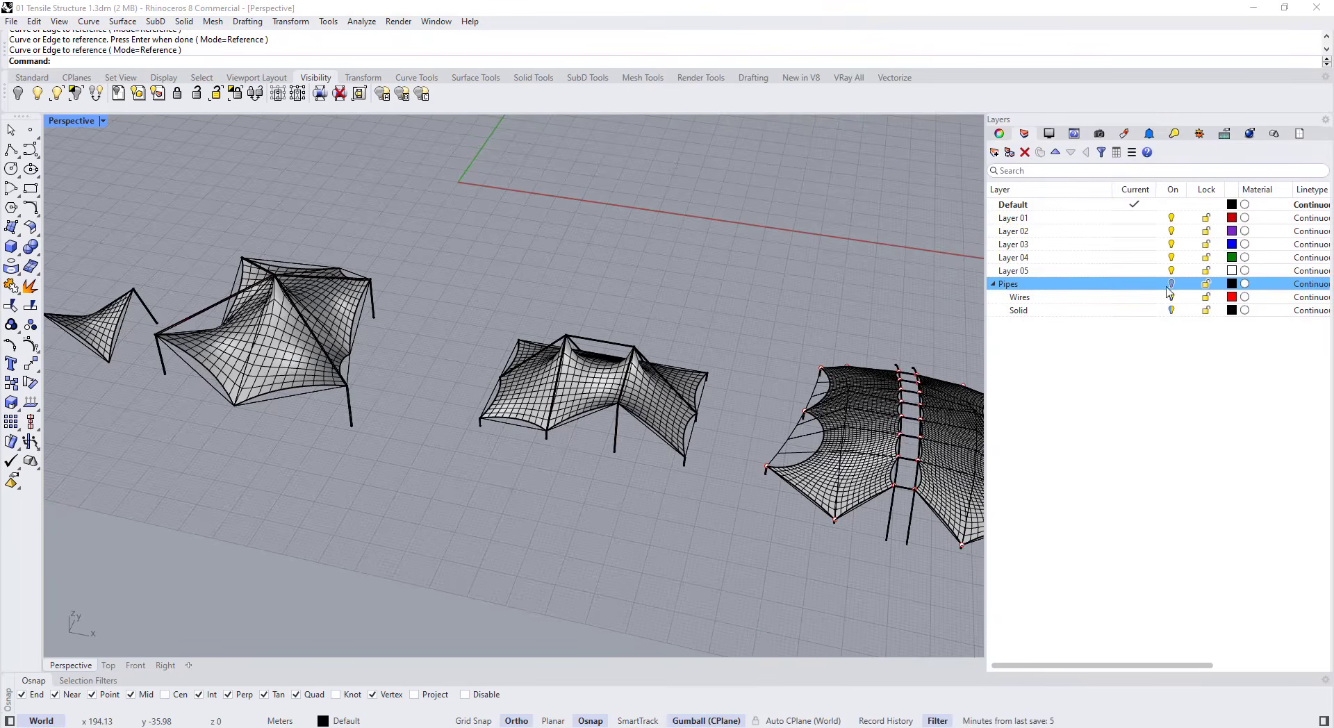
click(1172, 310)
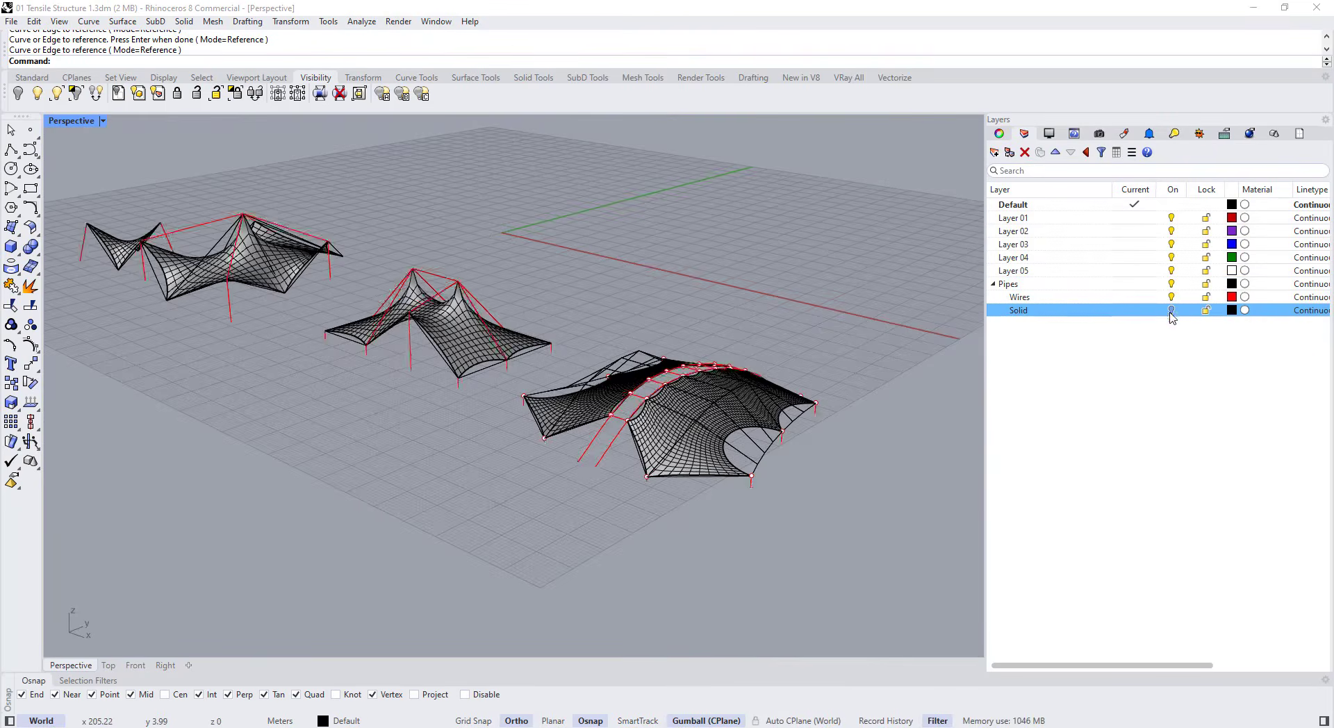
- Select the support wires of the two-strip canopy to inspect them
scroll(611, 444, up, 5)
click(581, 434)
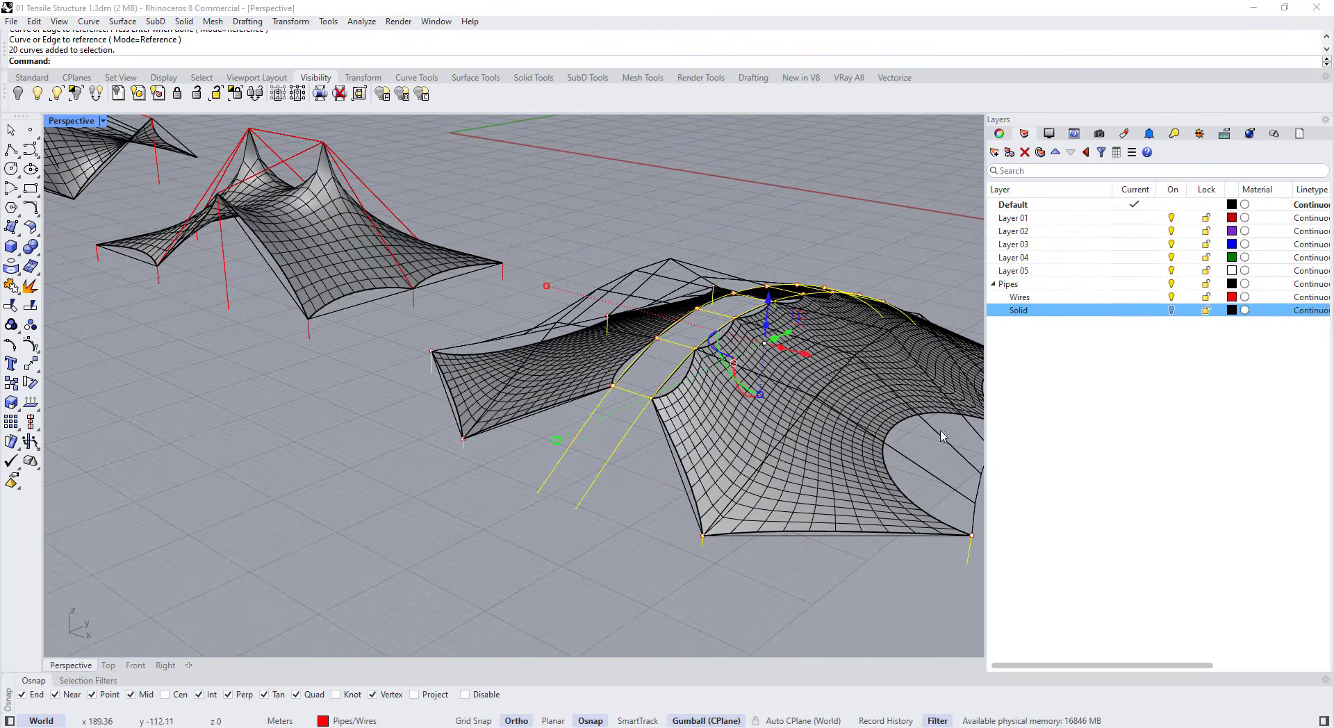
right_drag(586, 452, 526, 367)
click(639, 463)
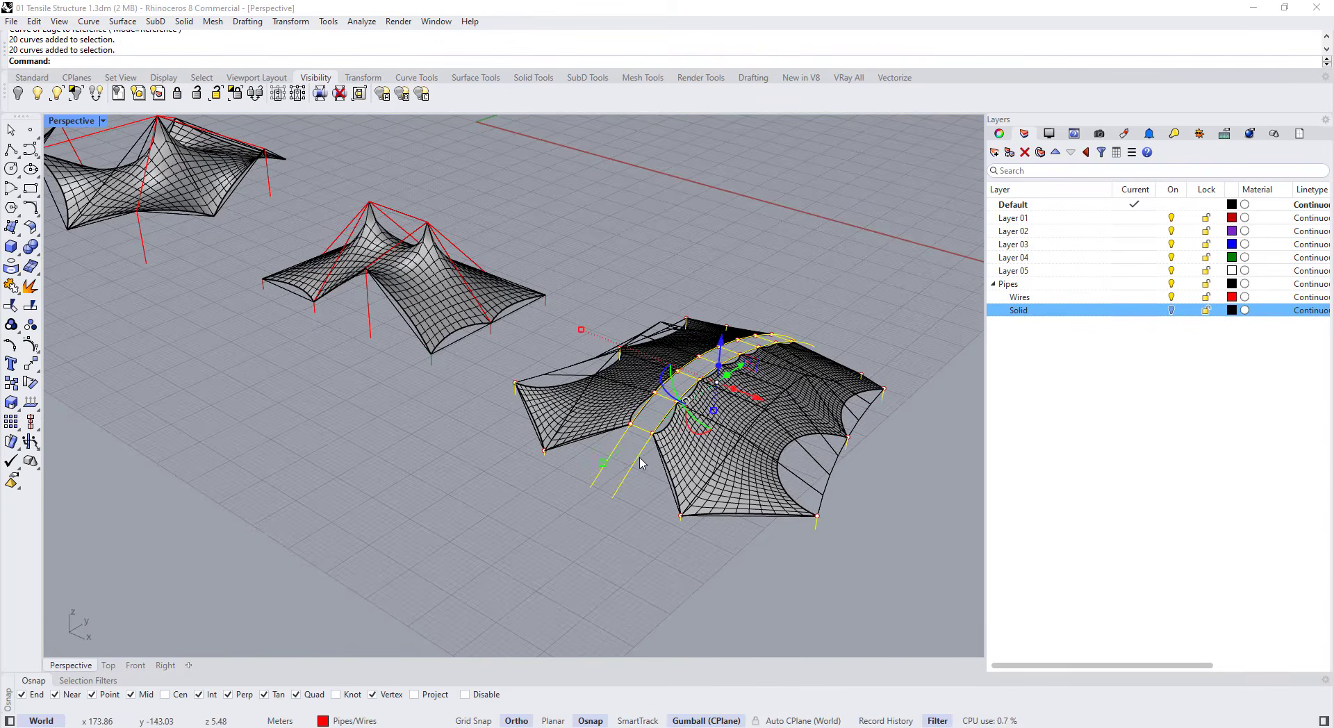
- Try to pipe the two-strip canopy's selected support wires with a radius of 0.1, and undo the pipes
text(Pipe)
key(Return)
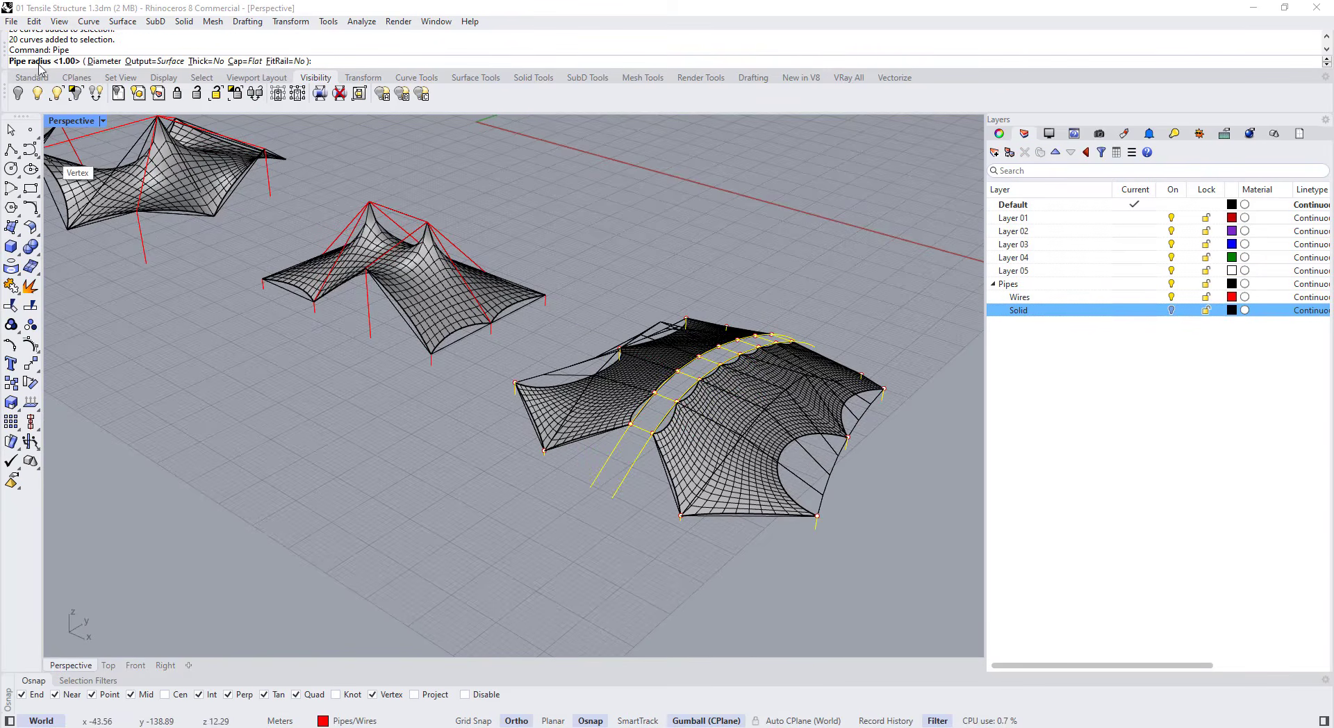
key(Return)
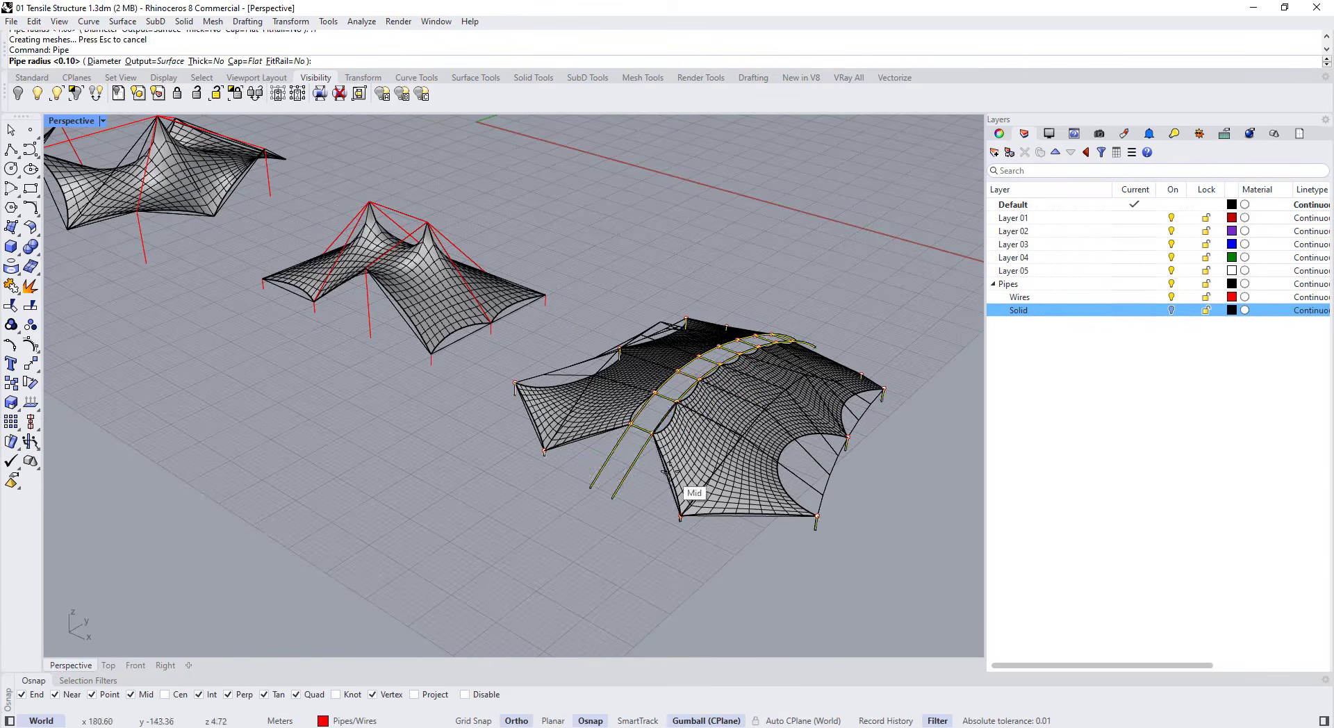
scroll(612, 462, up, 6)
key(ctrl+z)
scroll(628, 371, down, 4)
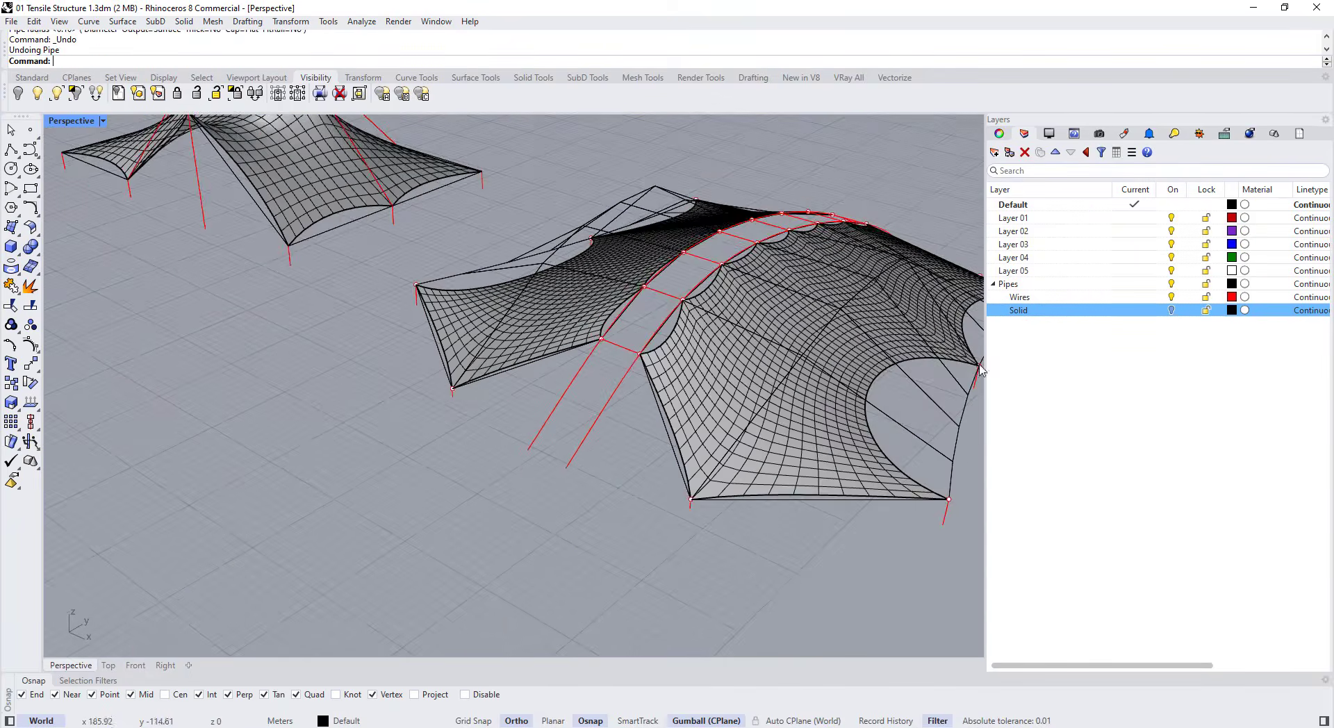
- Turn on the Solid sublayer of Pipes to display the solid supports of the tents
click(1171, 311)
scroll(542, 318, down, 3)
right_drag(542, 318, 488, 264)
scroll(488, 308, up, 3)
scroll(445, 313, down, 4)
shift+right_drag(376, 326, 471, 333)
scroll(278, 312, up, 4)
right_drag(278, 313, 306, 389)
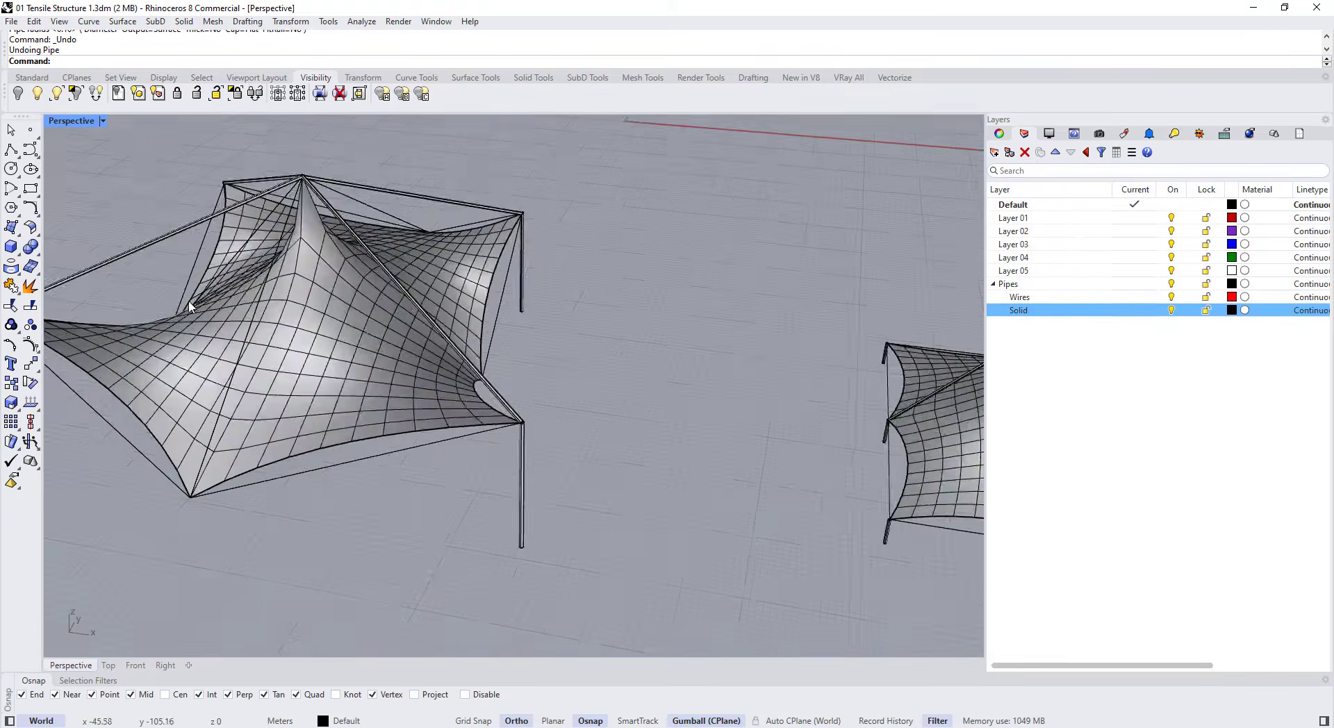
- Examine the solid pipes around the peaked tent, selecting one of its pipes, and clear the selection
scroll(362, 334, down, 4)
shift+right_drag(362, 334, 584, 324)
scroll(526, 326, down, 4)
shift+right_drag(655, 287, 419, 290)
scroll(417, 290, up, 7)
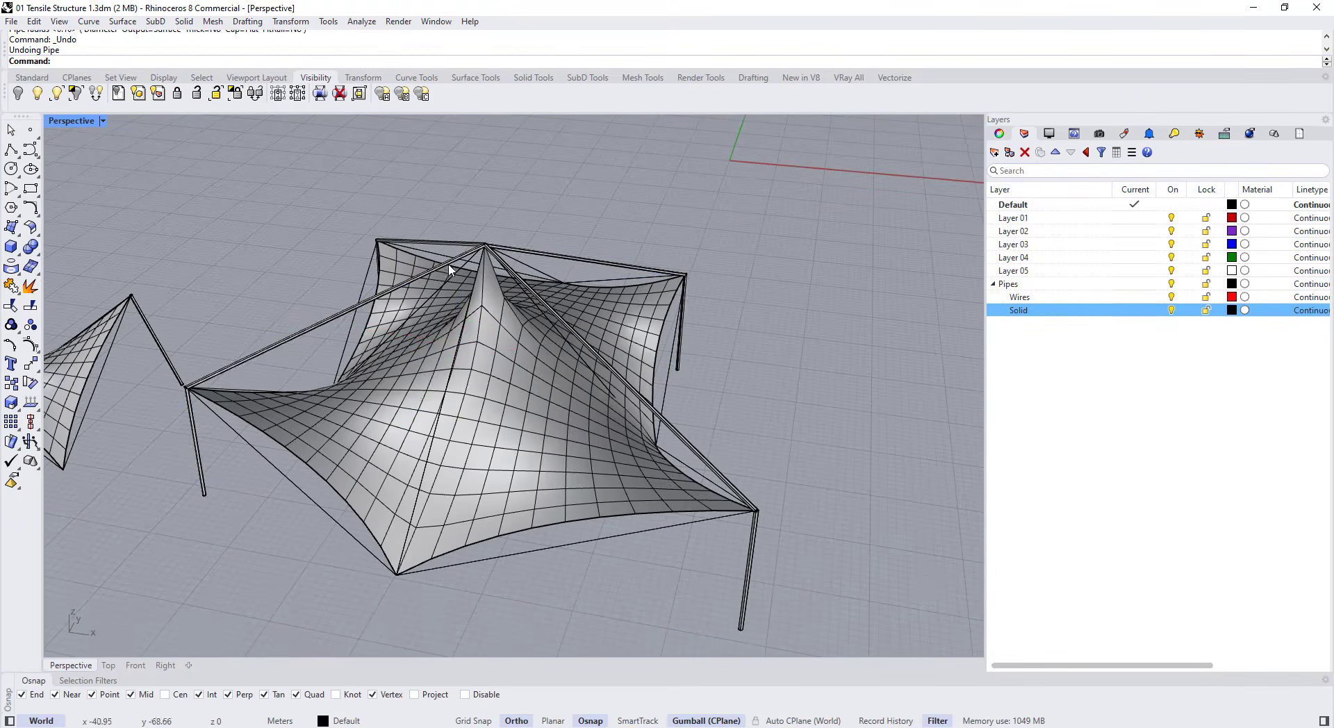
click(448, 265)
scroll(370, 334, down, 6)
scroll(477, 313, down, 7)
right_drag(515, 361, 510, 385)
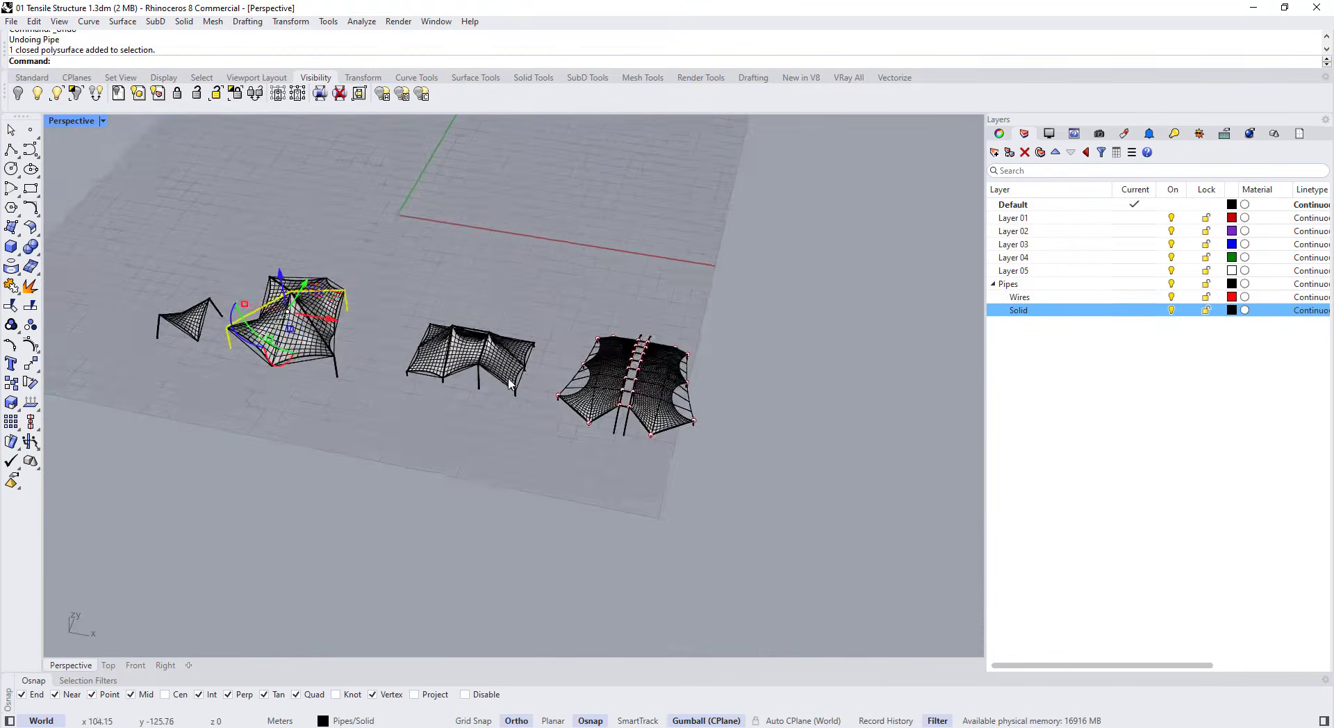
key(Escape)
- Set the Perspective viewport's display mode to Arctic and view the finished tents
scroll(433, 330, up, 4)
right_drag(432, 330, 361, 306)
click(103, 121)
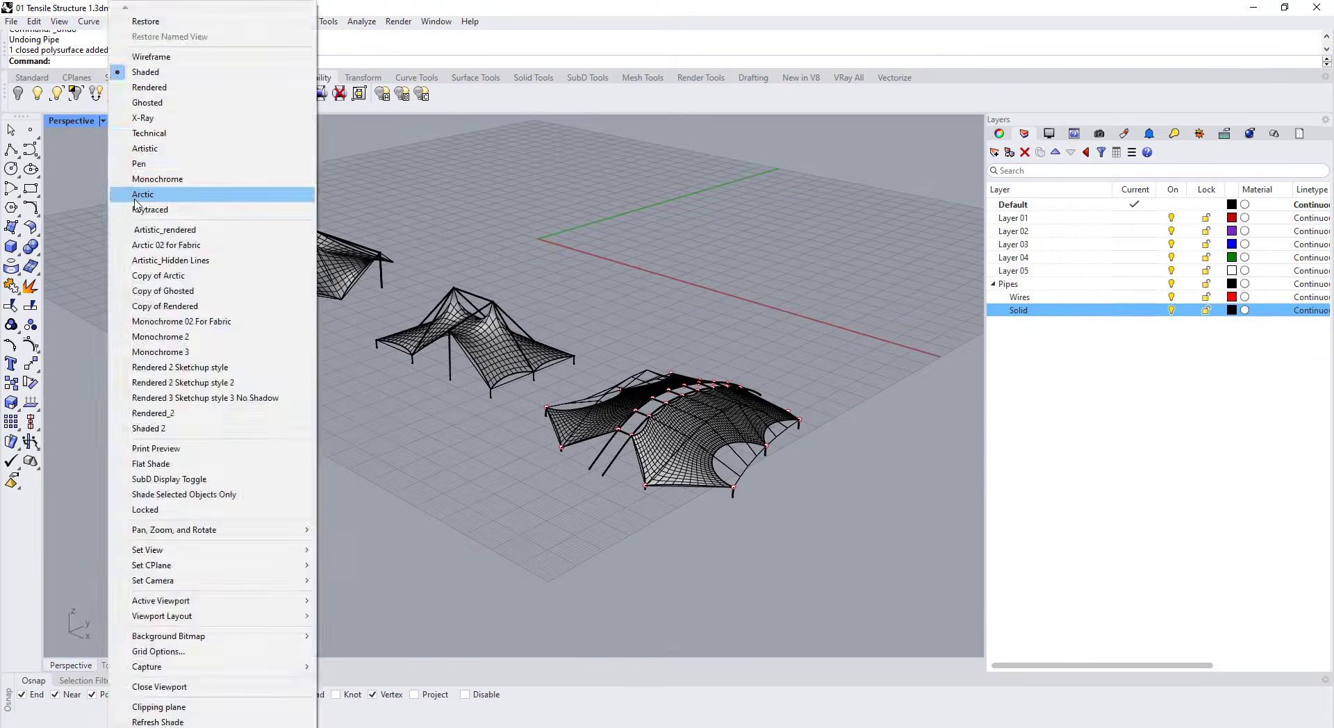
click(138, 196)
right_drag(556, 368, 360, 329)
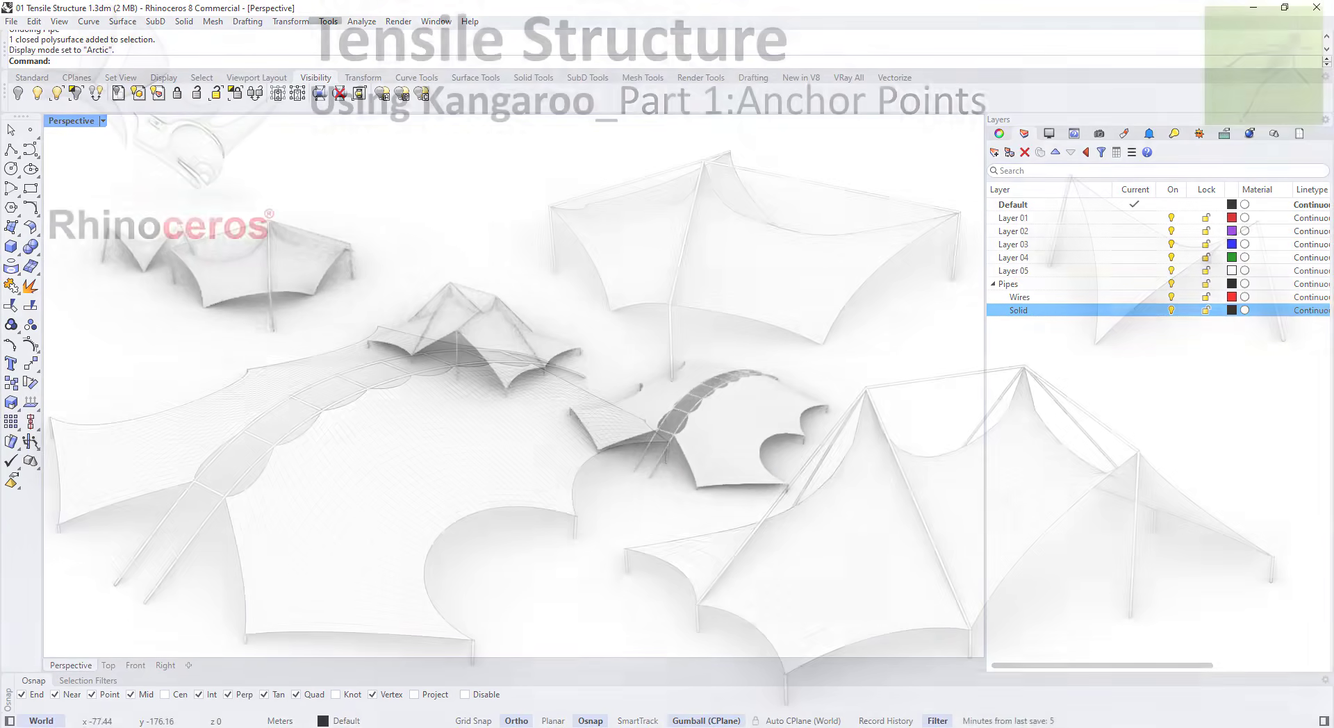